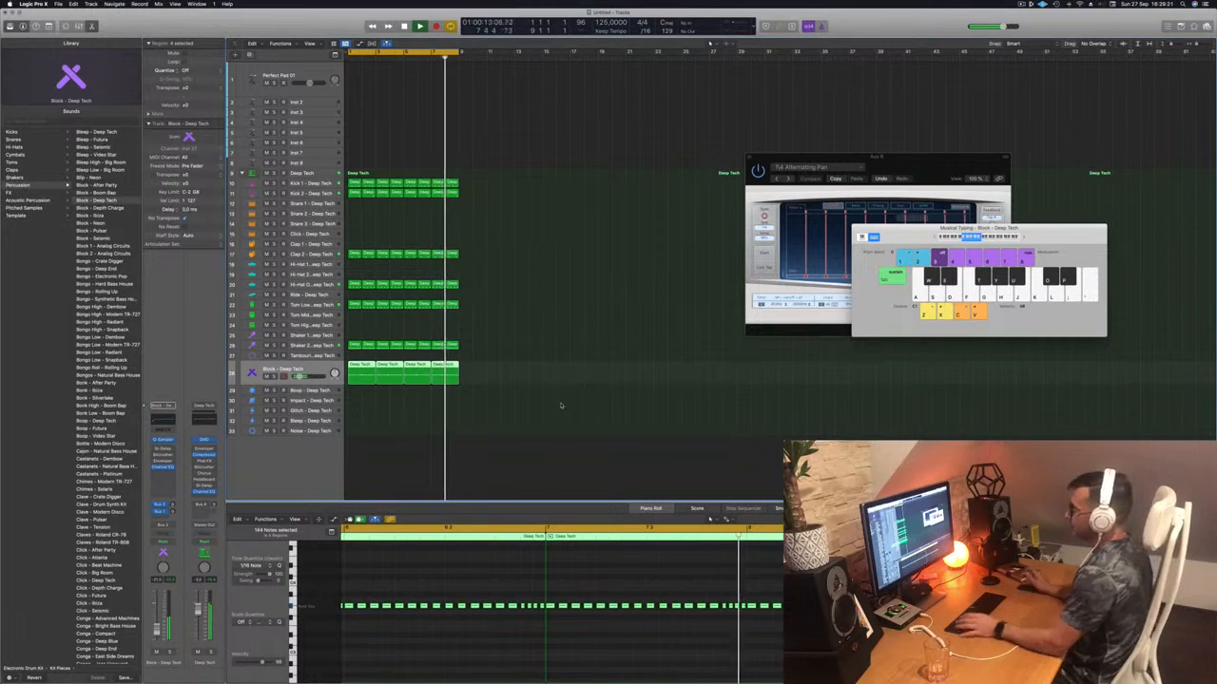
- Restart the loop and briefly solo the Block - Deep Tech track, then unsolo it
key("space")
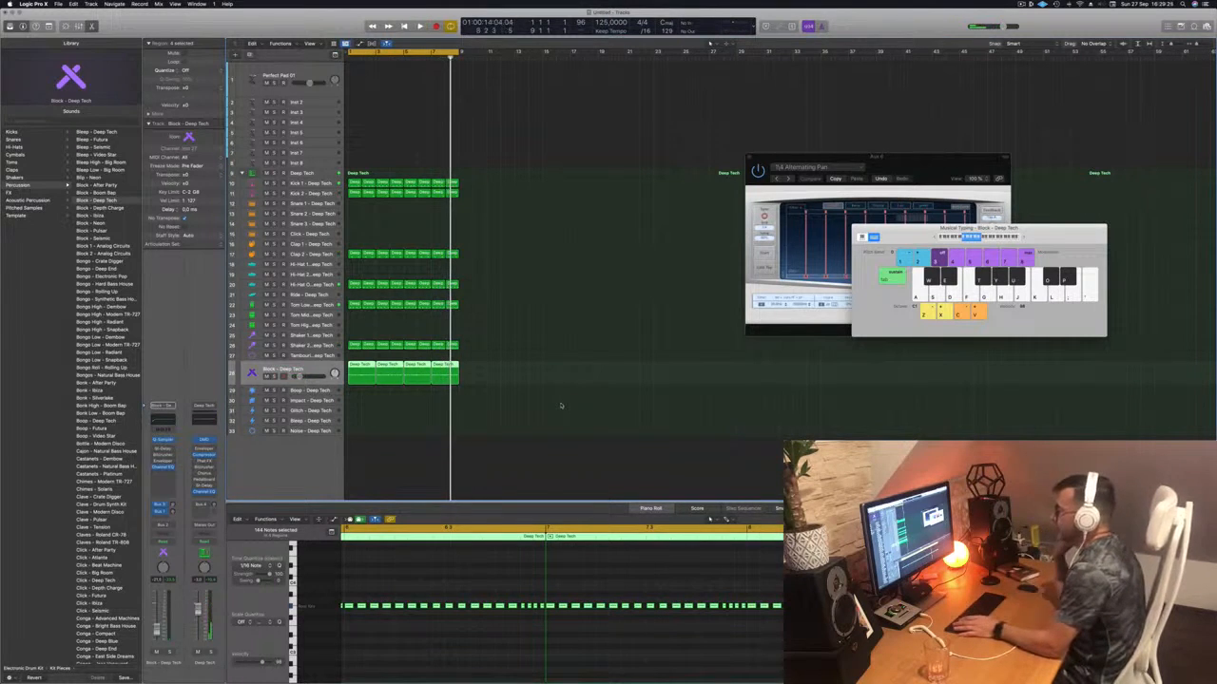
key("space")
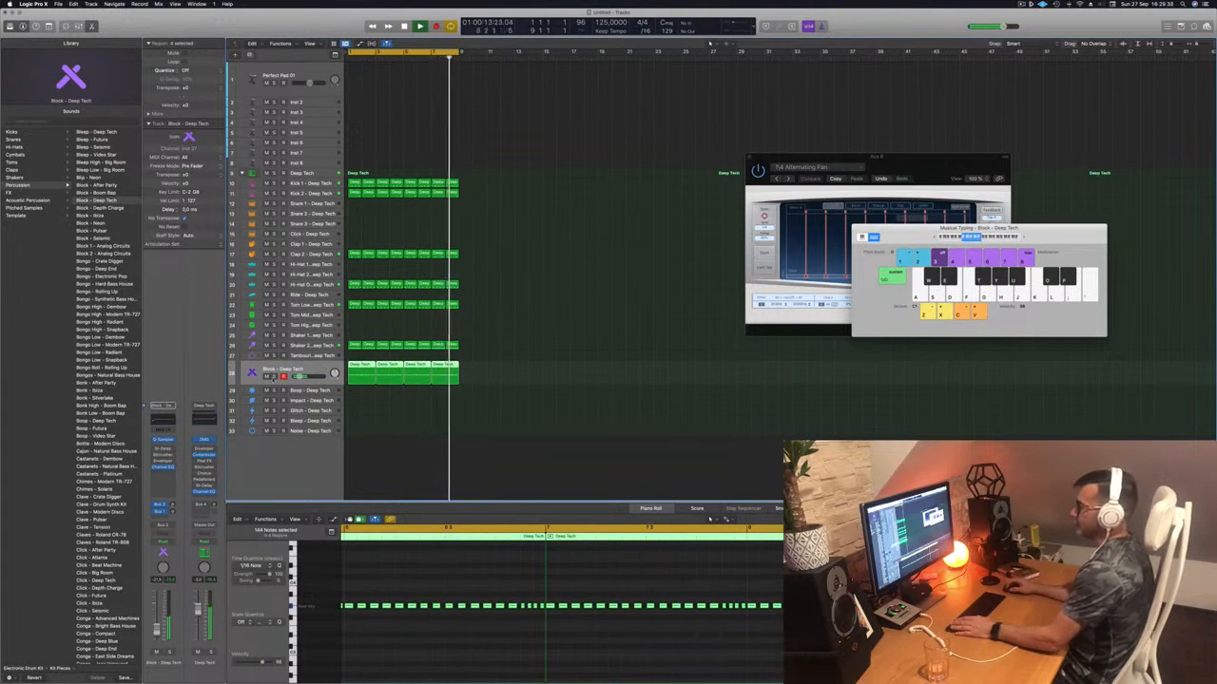
left_click(274, 377)
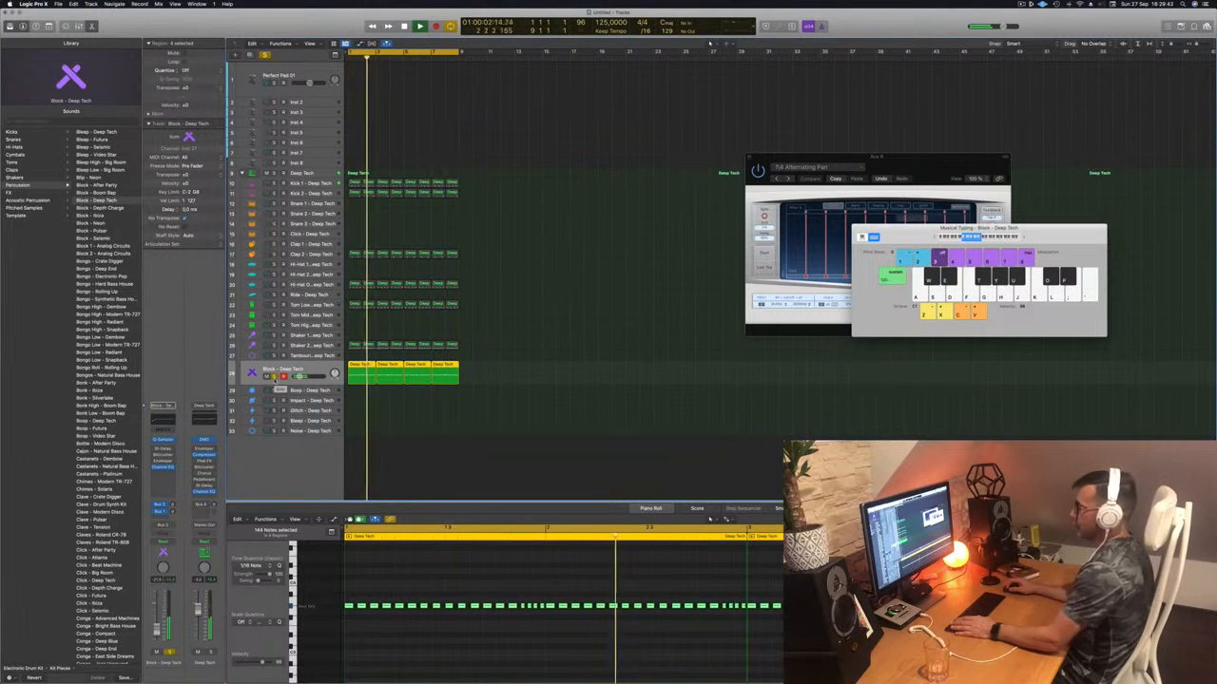
left_click(274, 376)
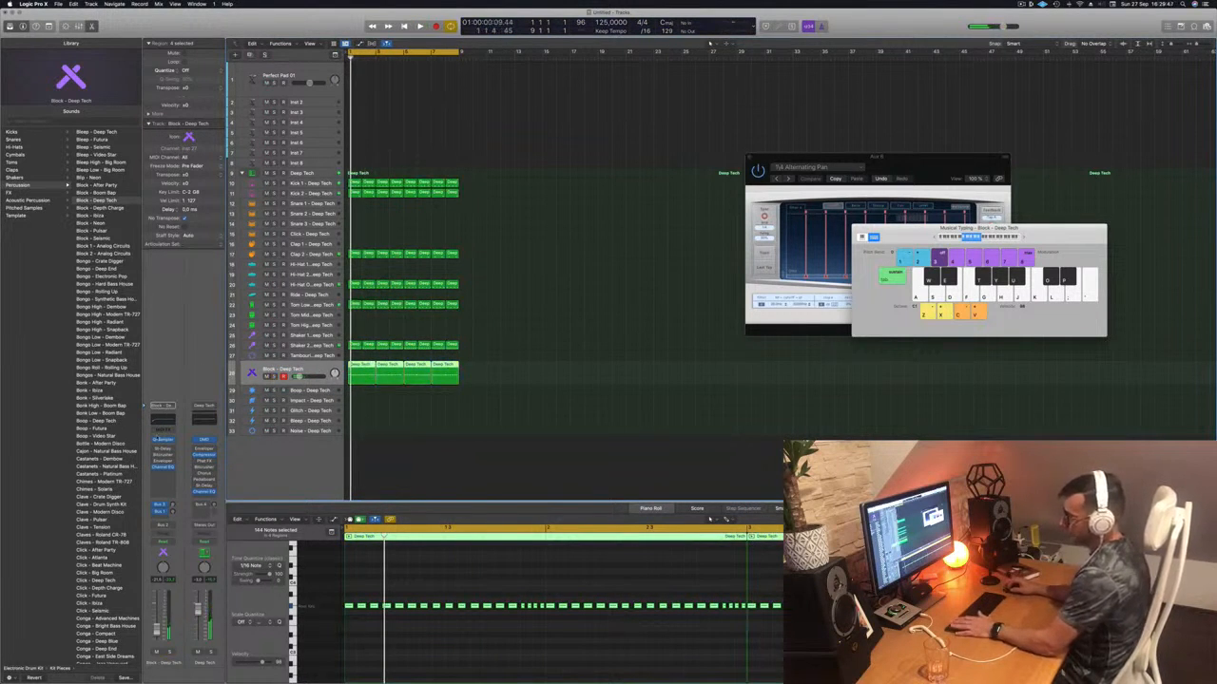
- In the Block - Deep Tech sampler, drop the coarse pitch to -24 and sweep the tuning down
left_click(162, 440)
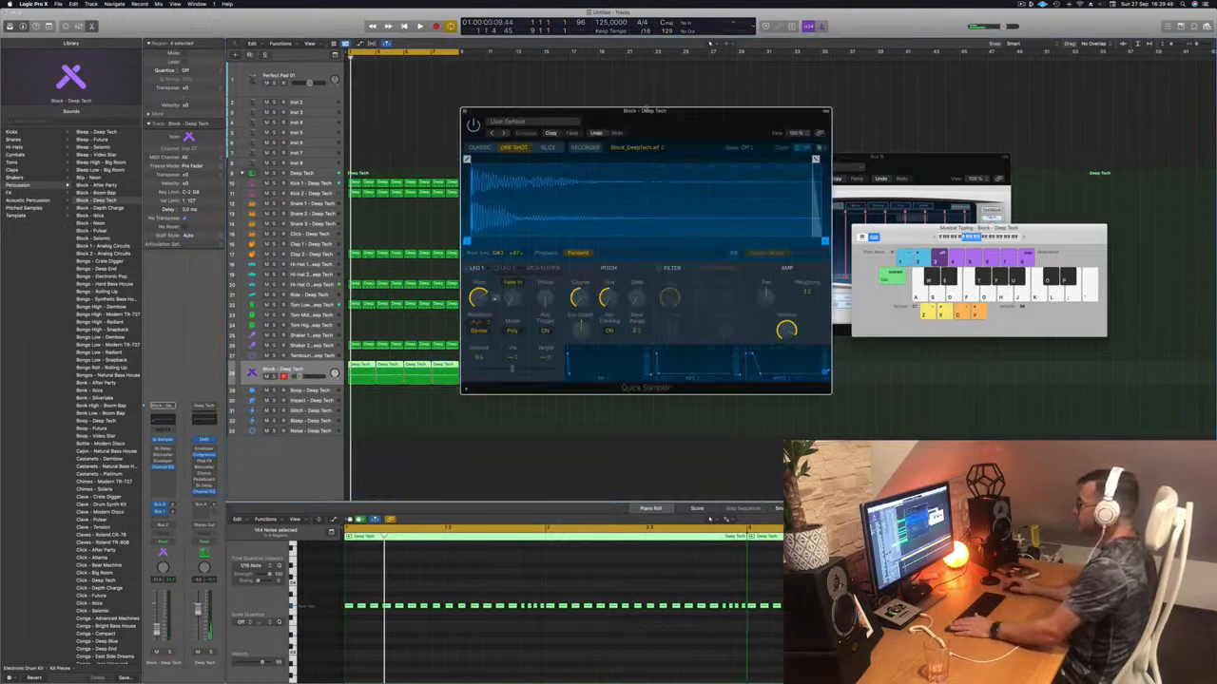
left_click_drag(648, 110, 725, 88)
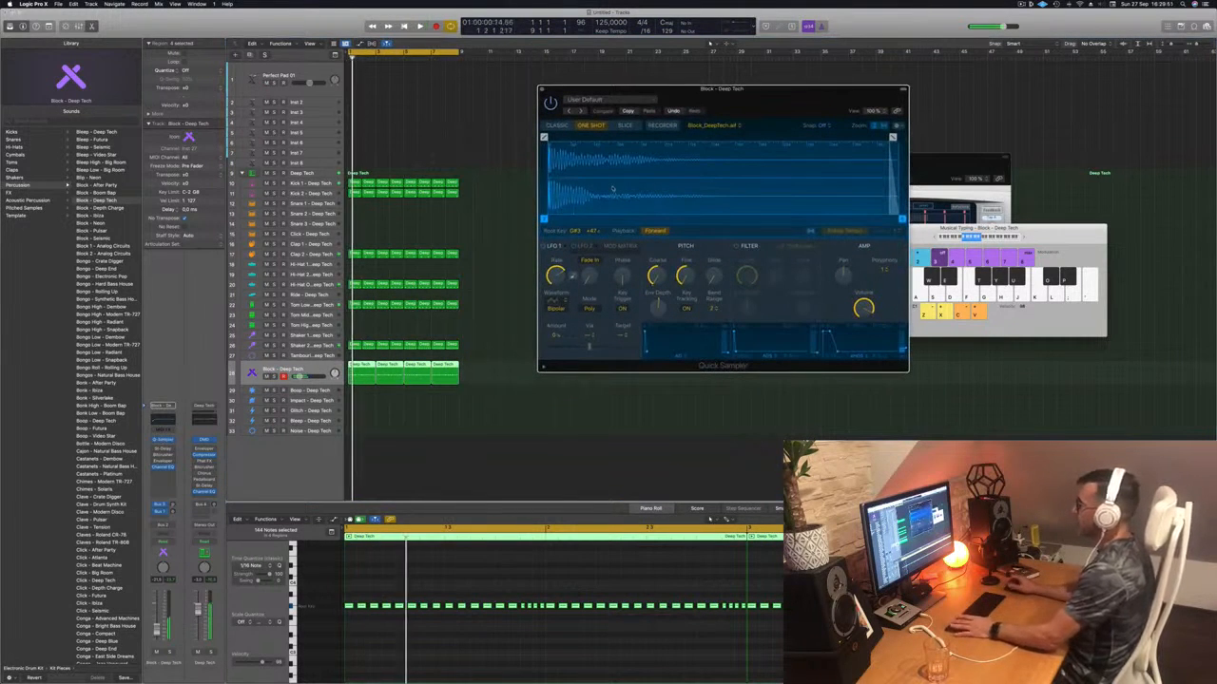
key("space")
left_click_drag(656, 276, 657, 281)
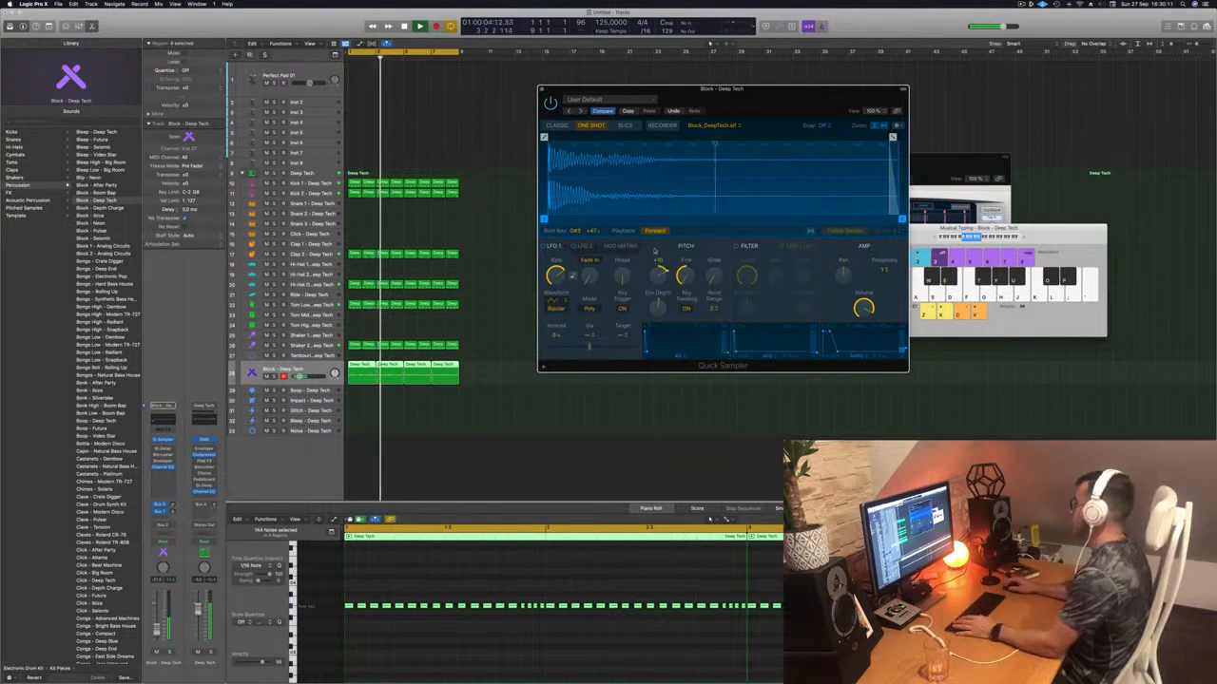
left_click_drag(654, 239, 673, 360)
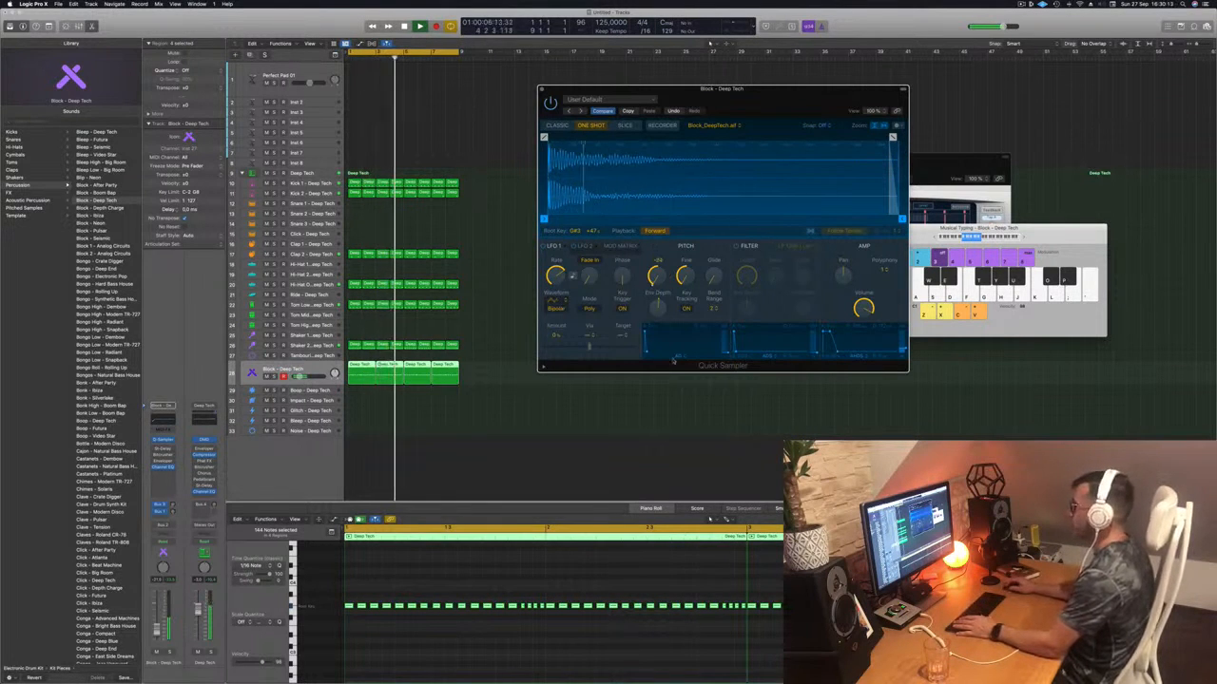
key("space")
key("space")
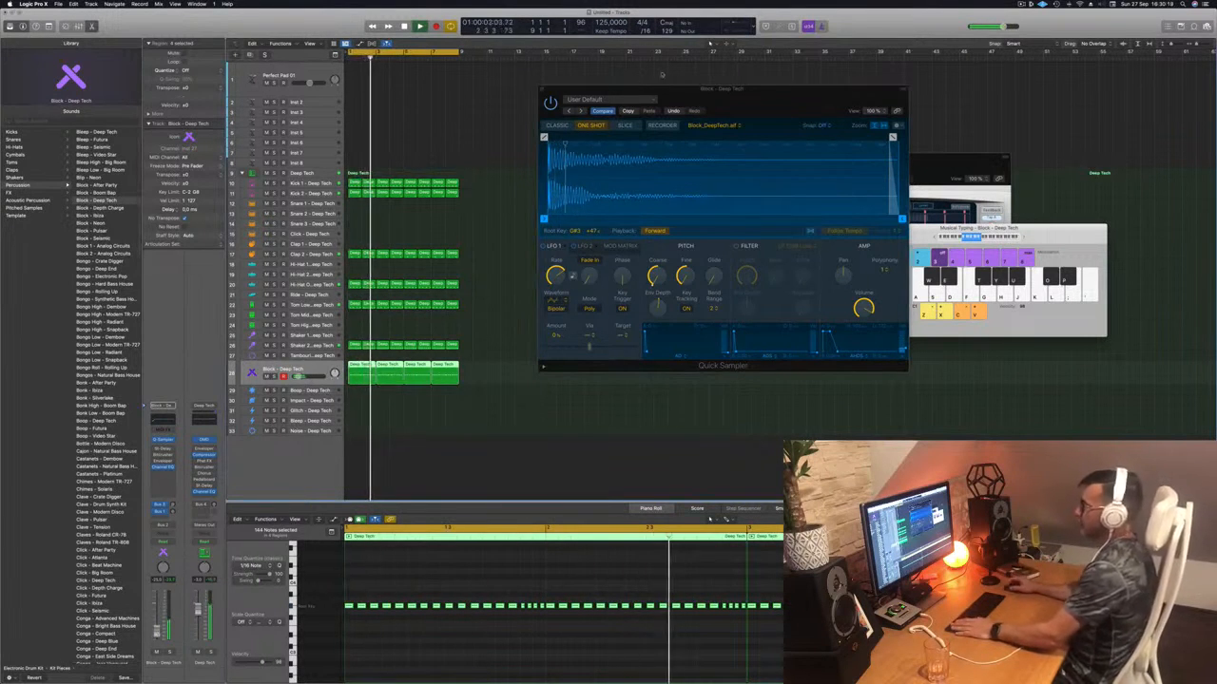
left_click_drag(747, 105, 736, 104)
key("space")
- Close the sampler, select Shaker 2 while replaying, then select the Perfect Pad 01 track
left_click(532, 87)
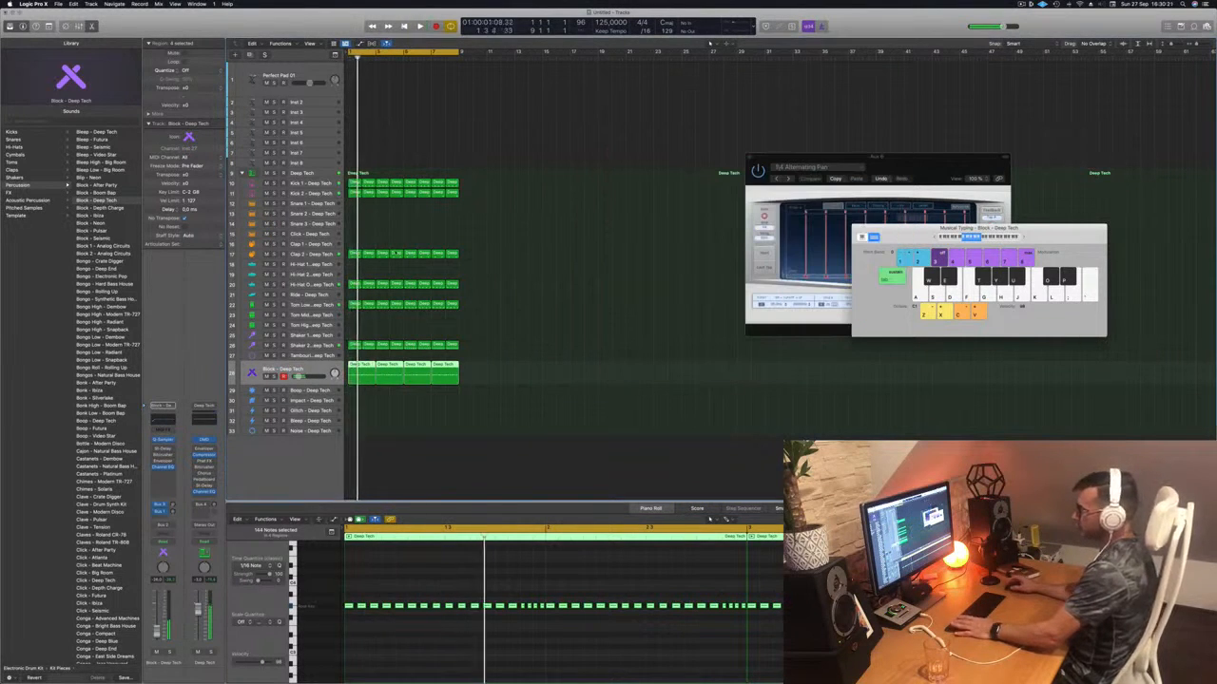
key("space")
key("space")
left_click(253, 346)
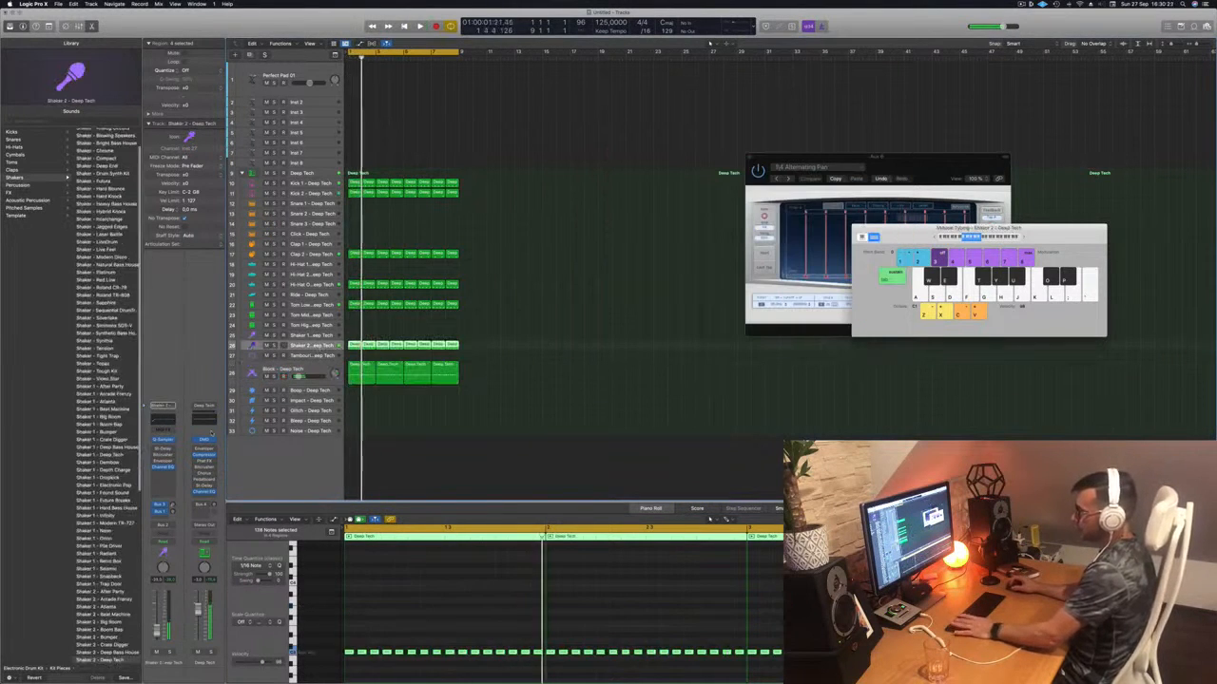
key("space")
key("space")
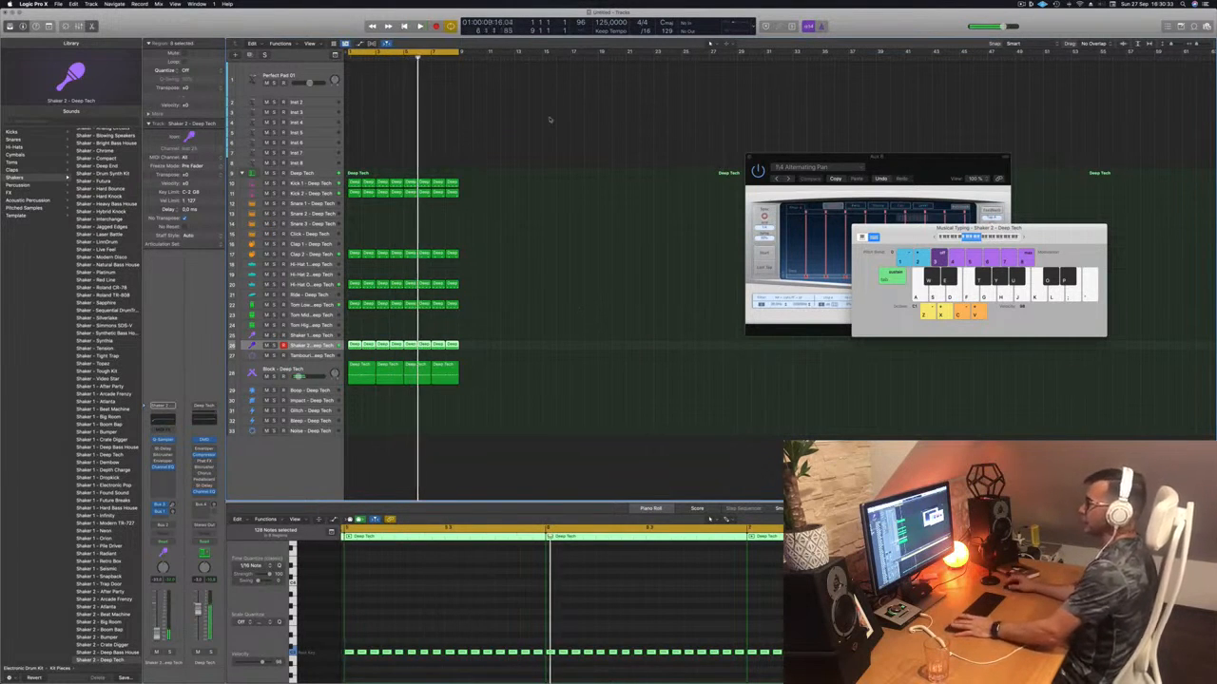
left_click(324, 72)
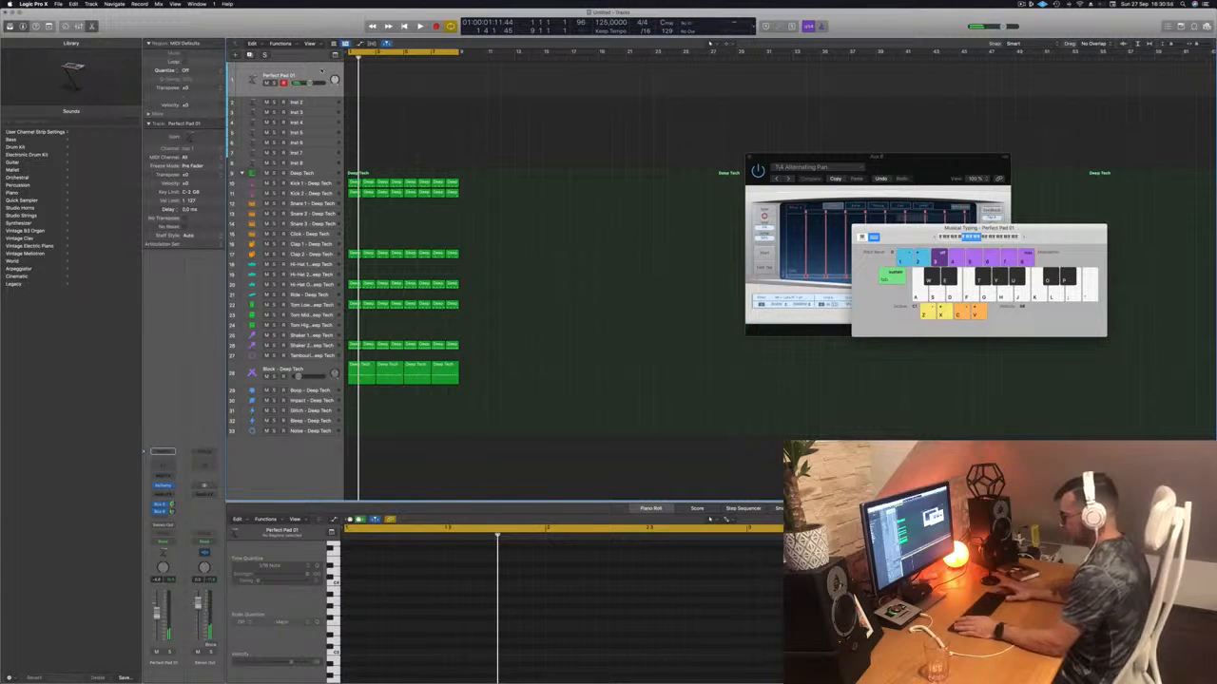
- With playback running, select and arm the empty Inst 2 track and make its row taller
key("space")
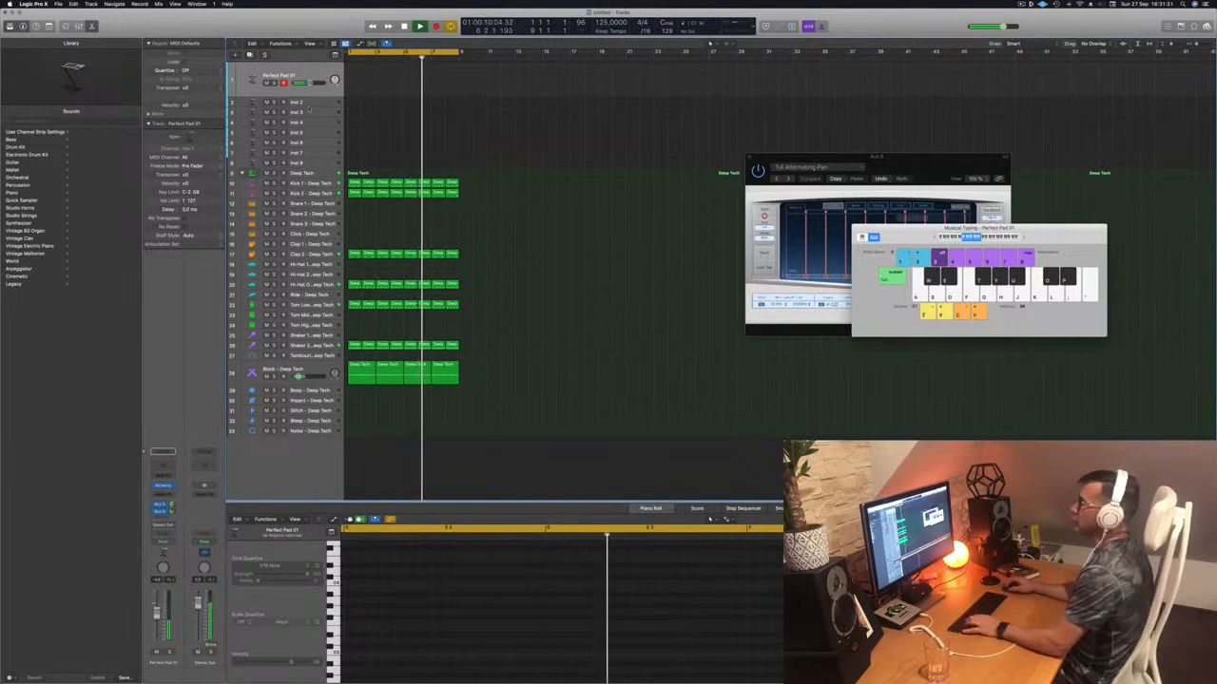
left_click(307, 103)
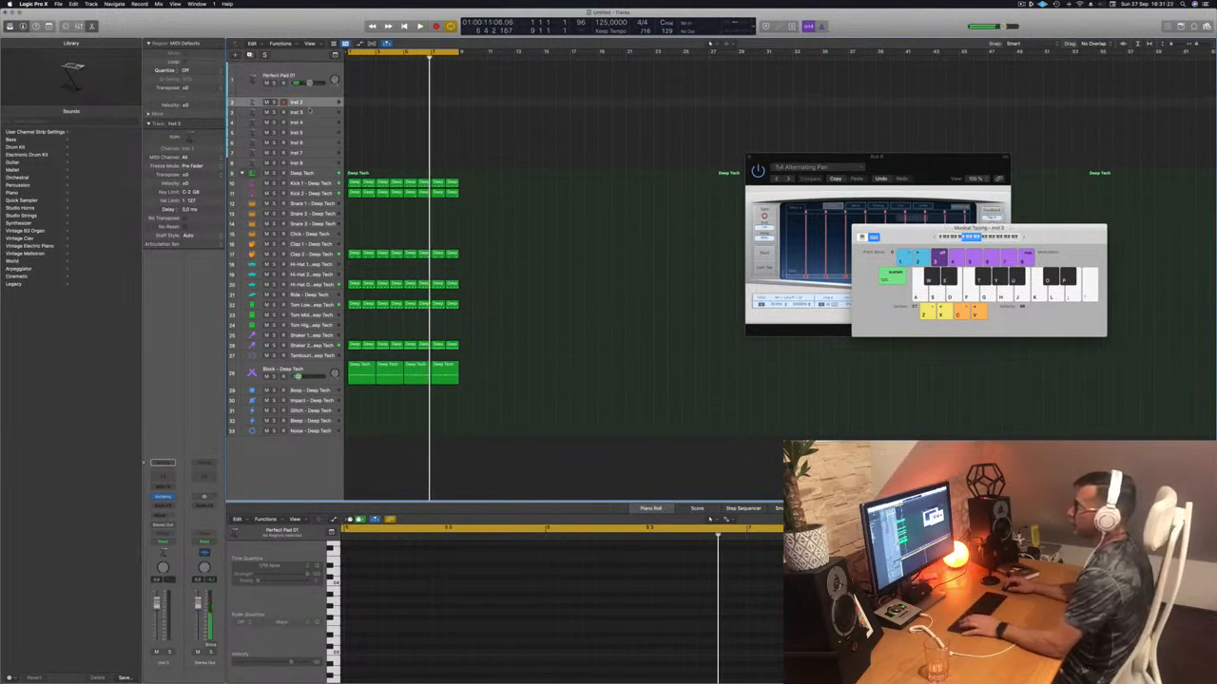
left_click_drag(310, 106, 310, 136)
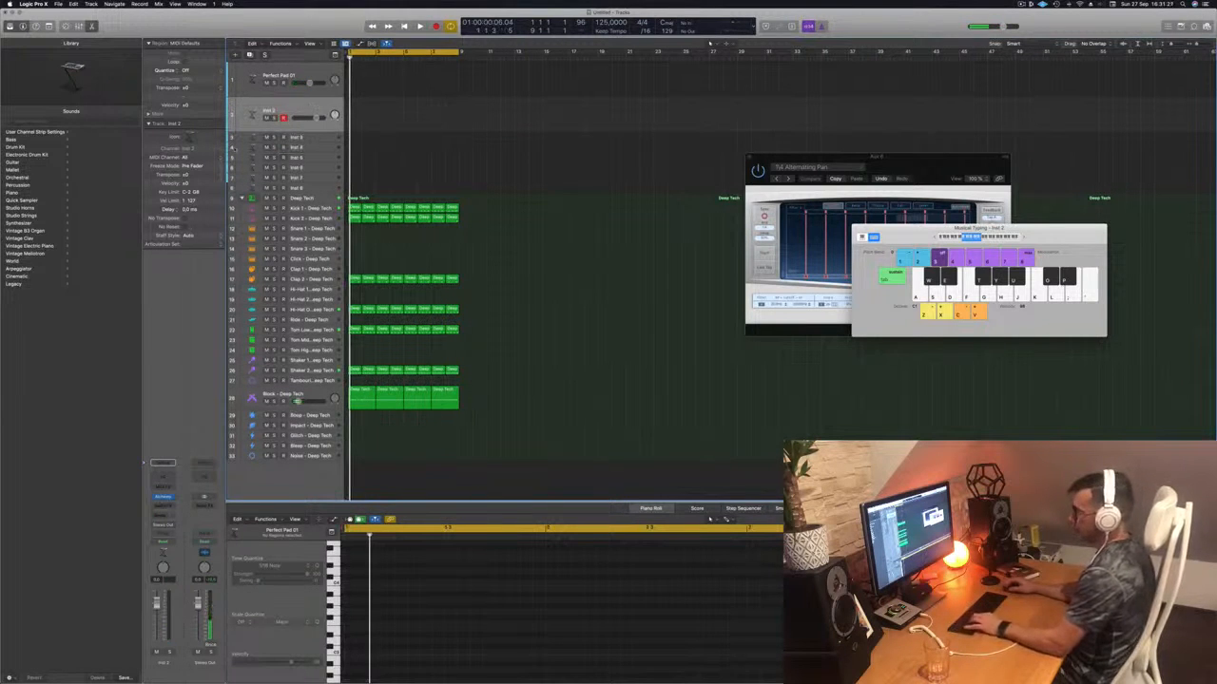
- Open Alchemy on Inst 2, load the Analog Dark Bass preset, and move the window aside
left_click(164, 497)
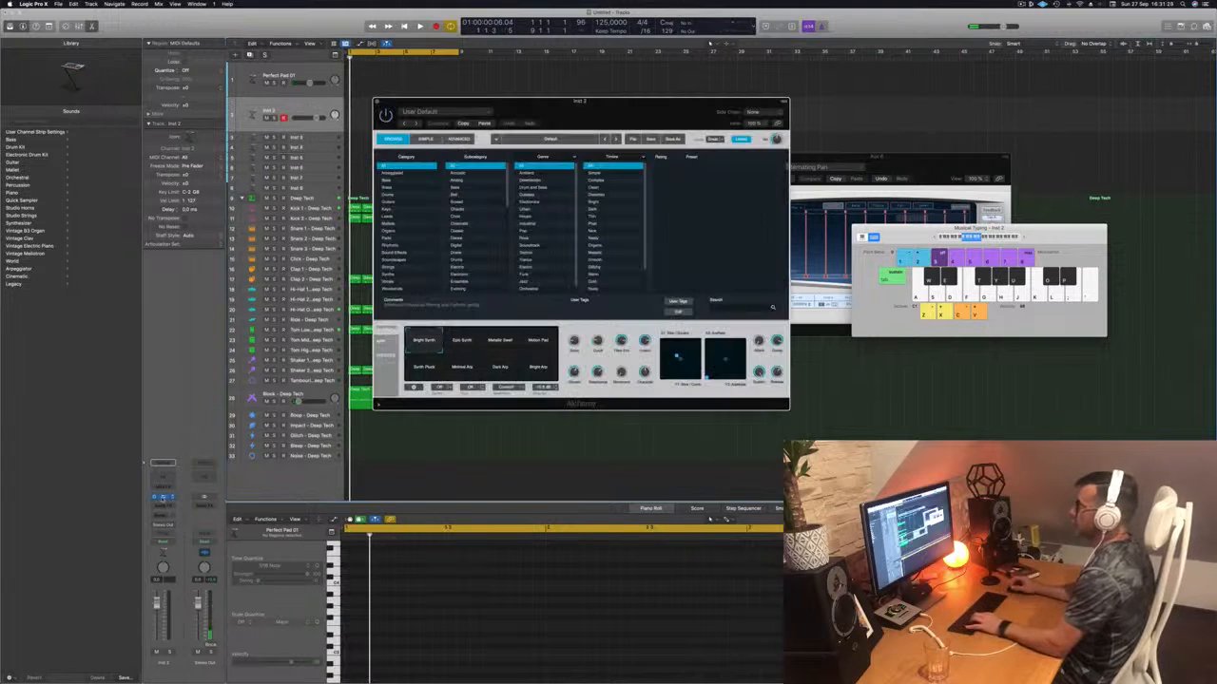
left_click_drag(616, 118, 633, 118)
key("b")
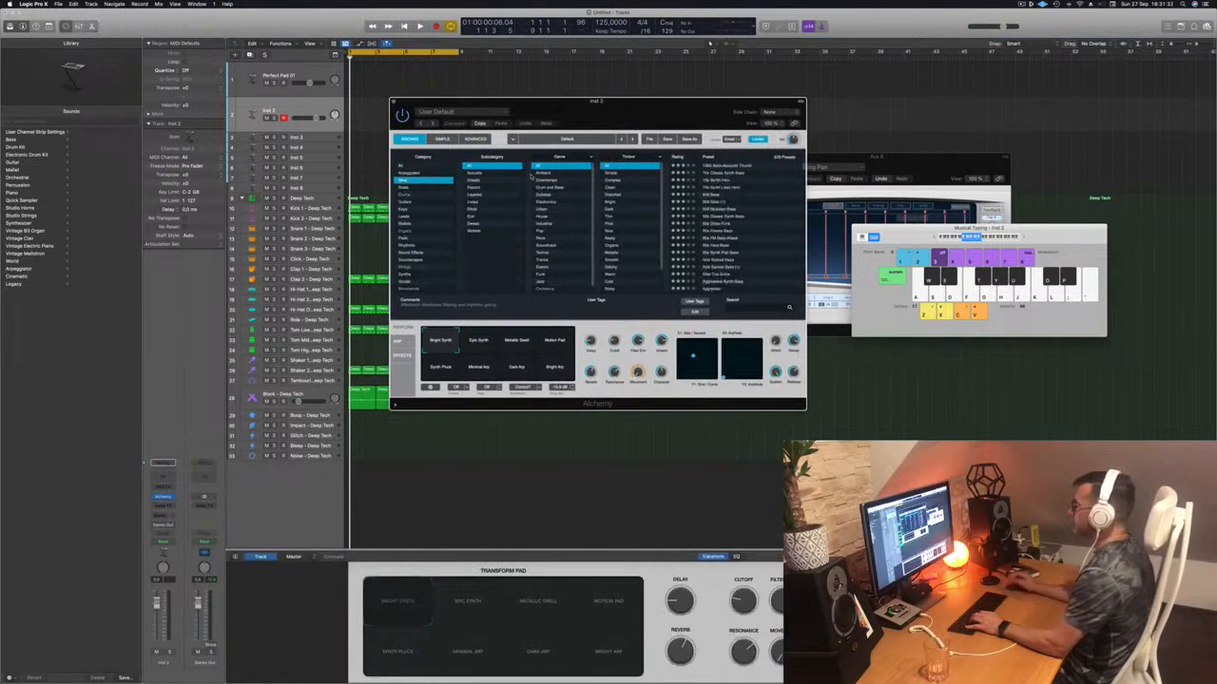
scroll(746, 190, "down", 5)
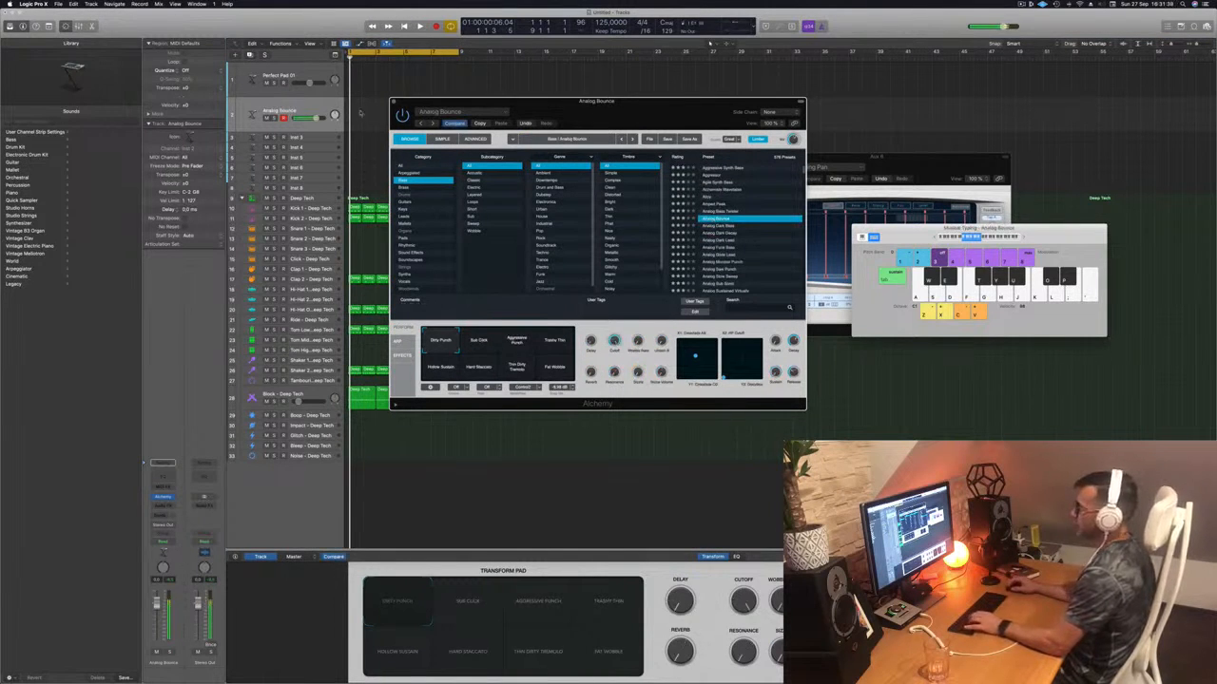
left_click(238, 392)
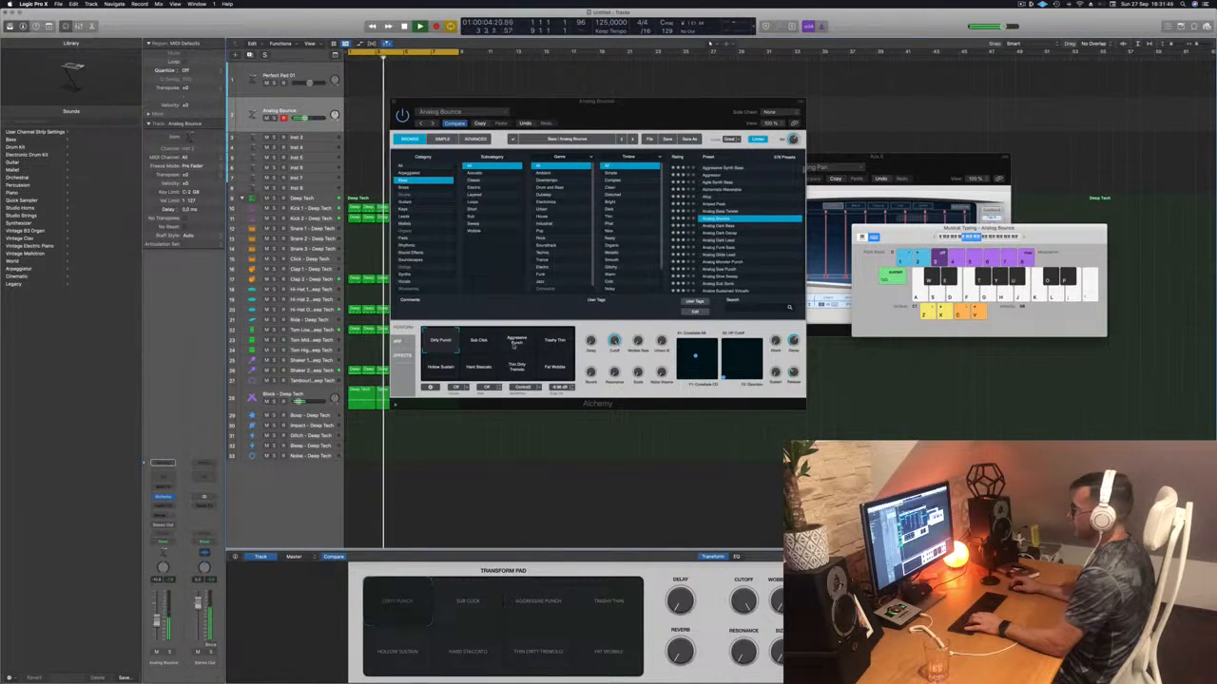
left_click(514, 342)
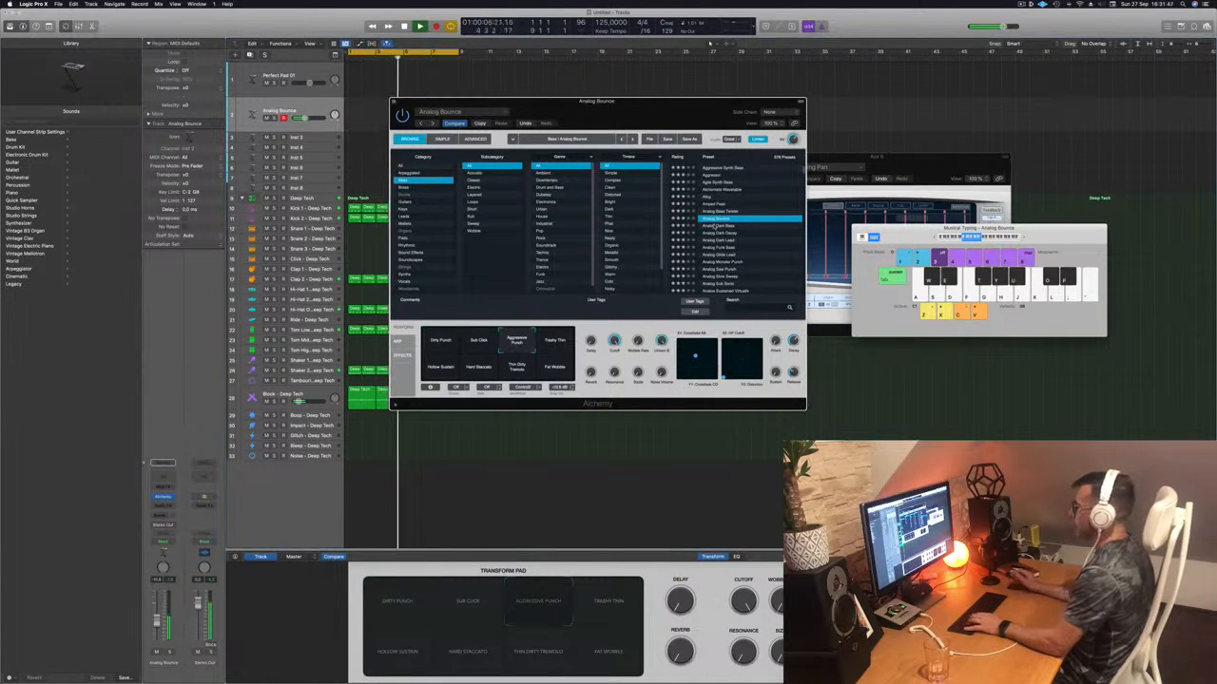
left_click(711, 225)
left_click_drag(647, 111, 768, 101)
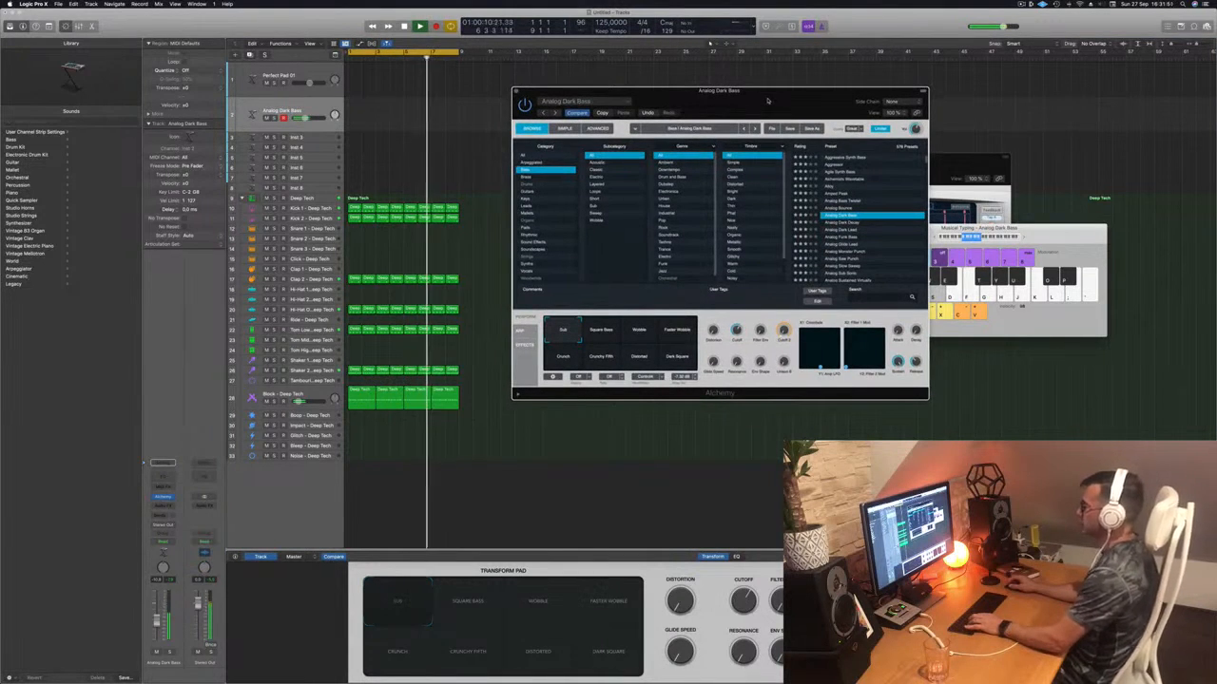
- Audition bass notes on Musical Typing (F, J, H, G, D, S, A) over the loop, then record with R
key("f")
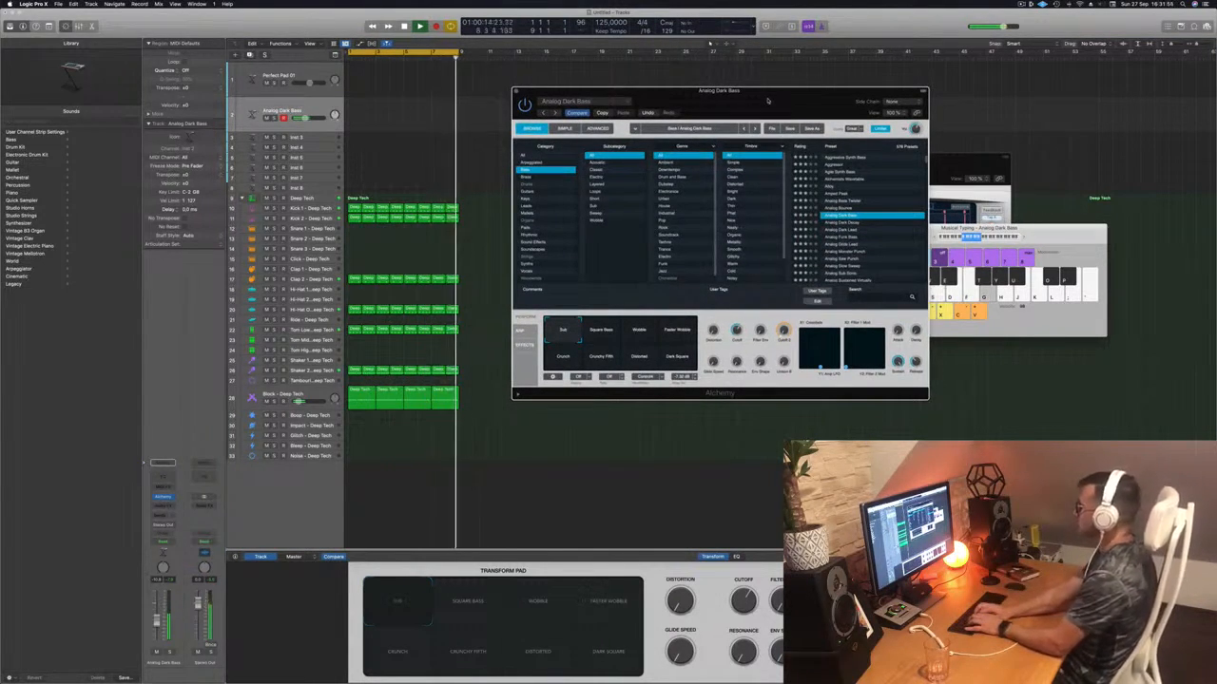
key("j")
key("h")
key("g")
key("d")
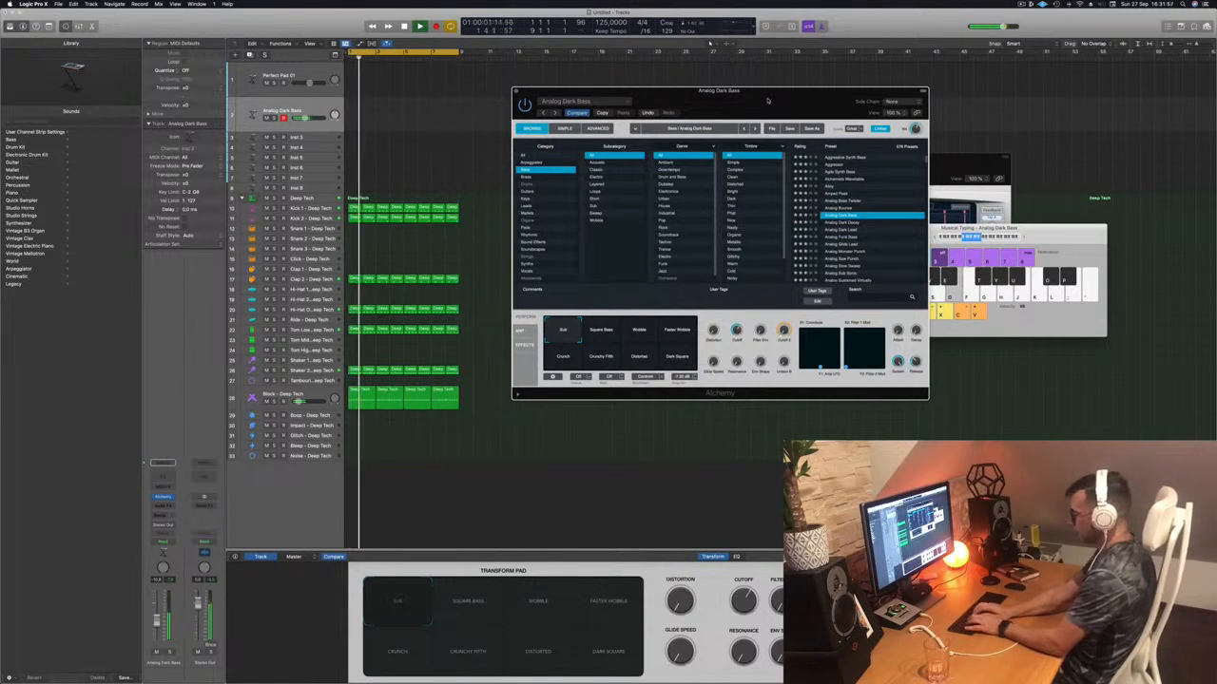
key("s")
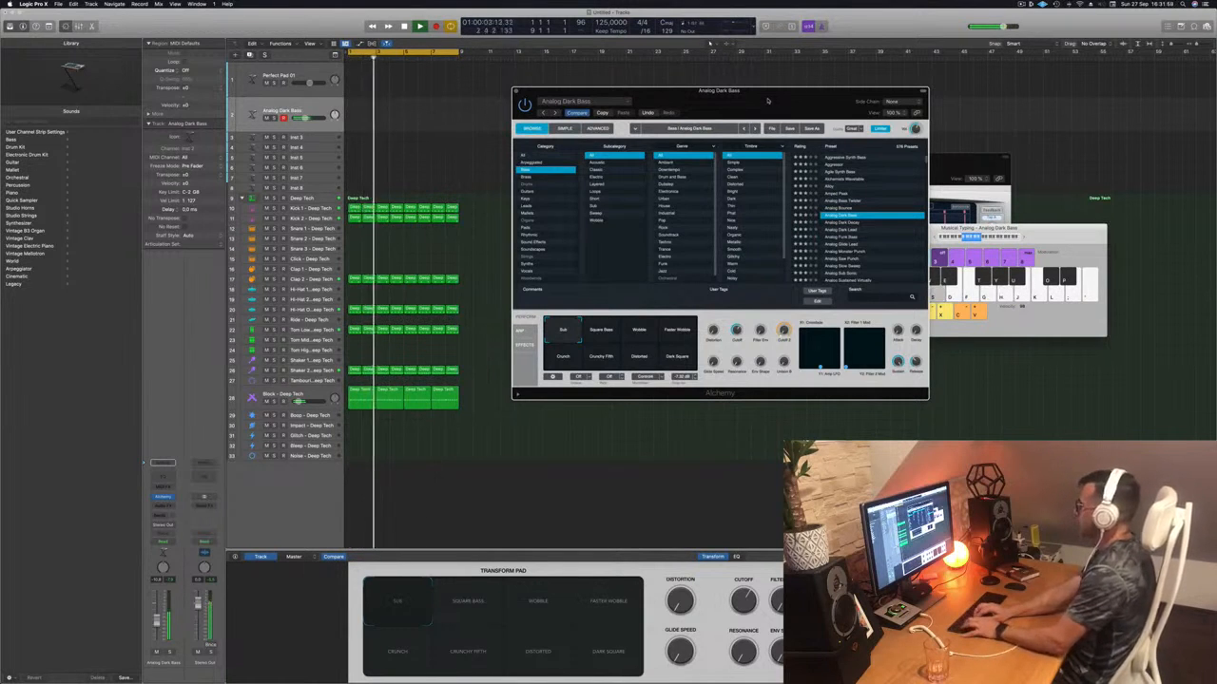
key("s")
key("s")
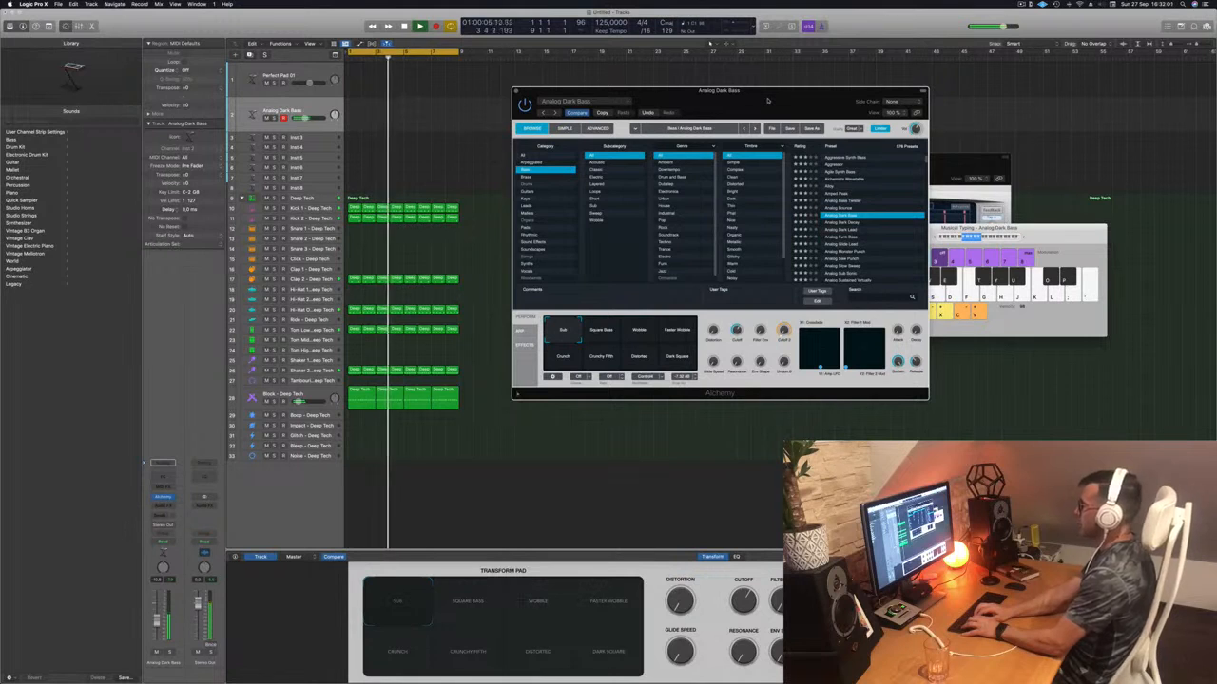
key("a")
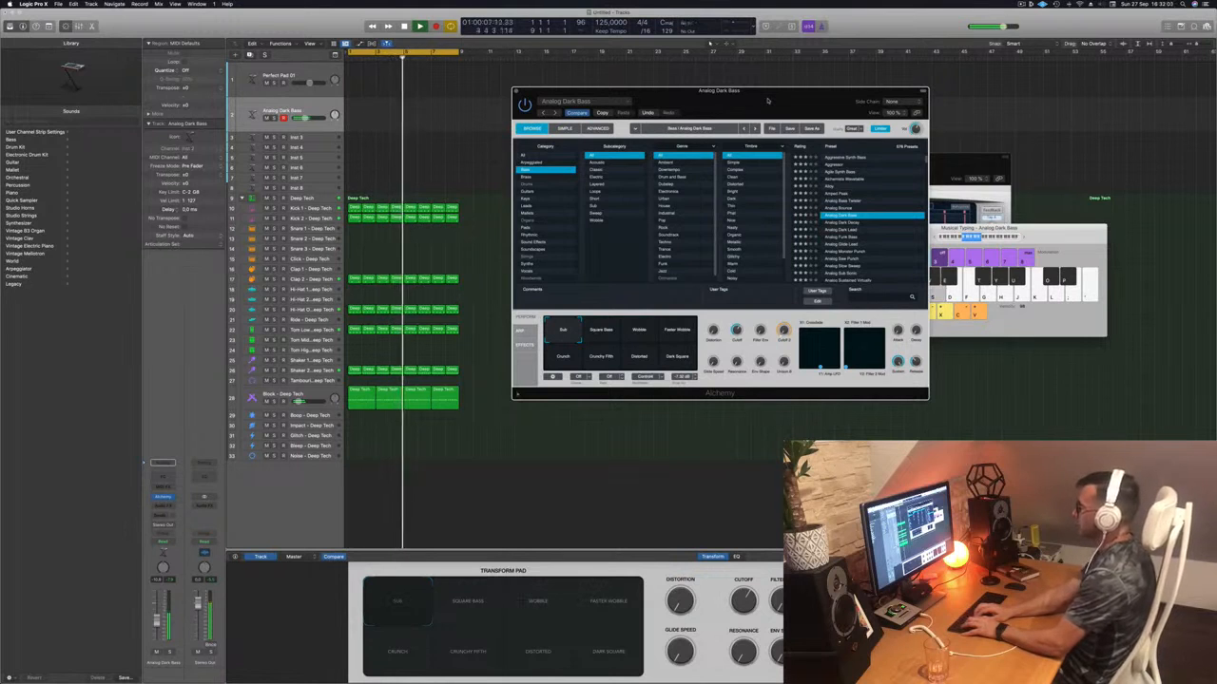
key("a")
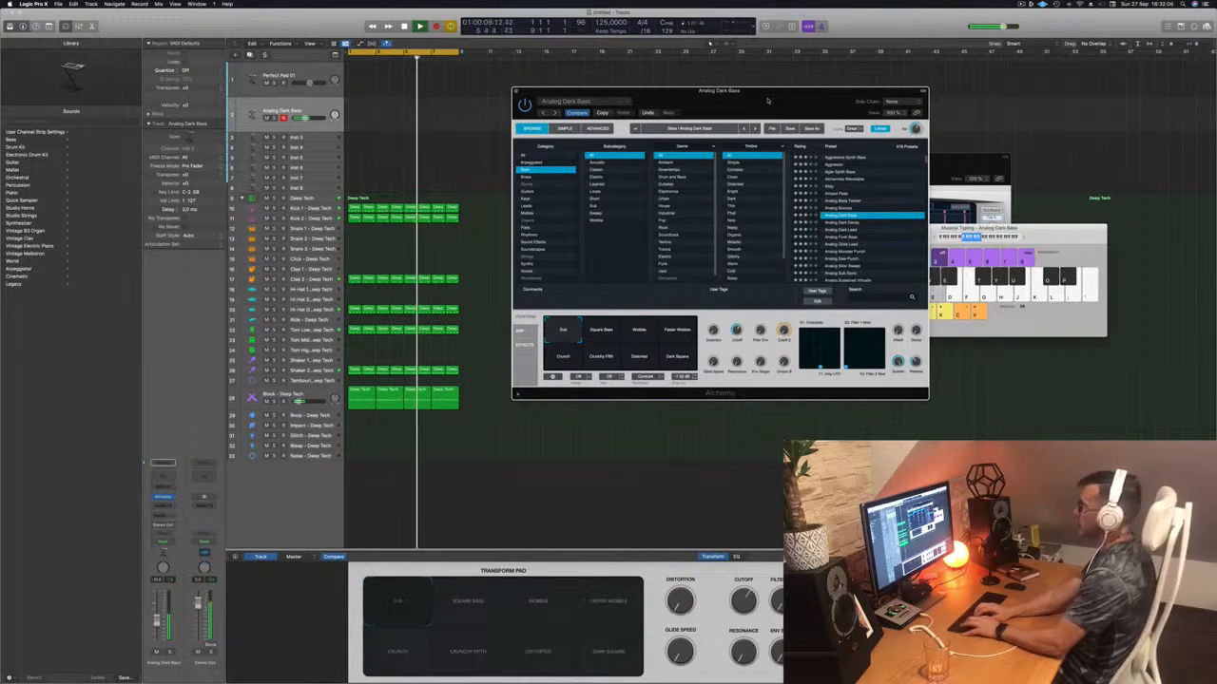
key("a")
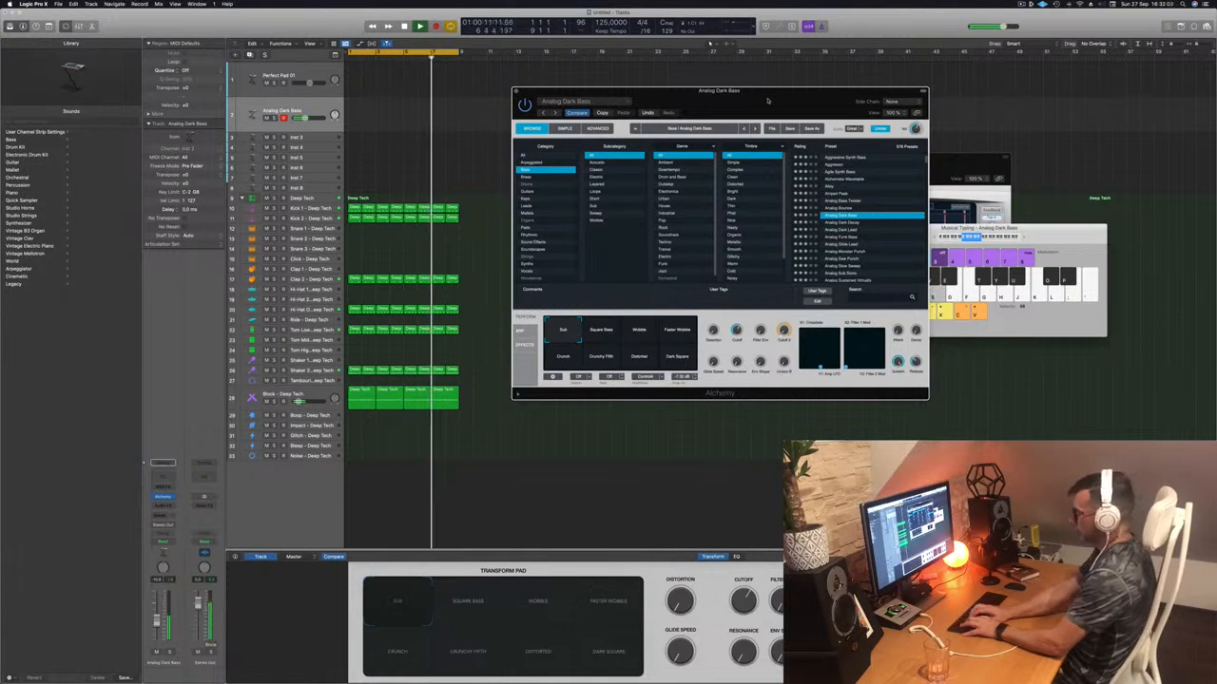
key("a")
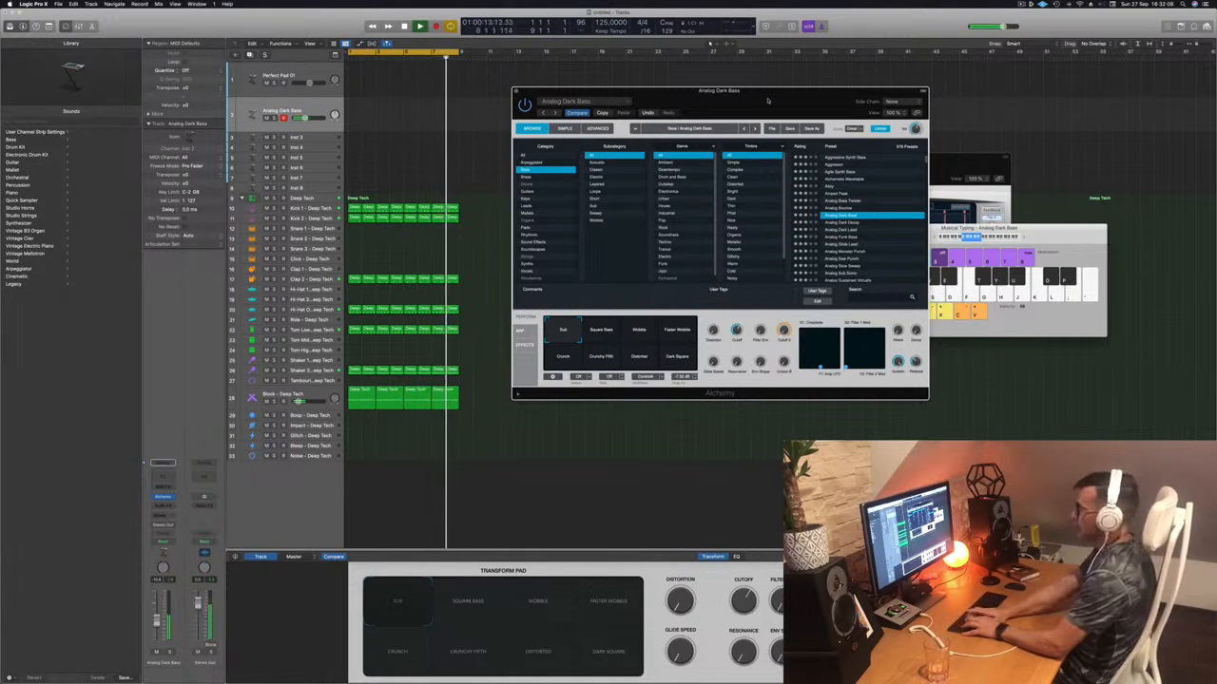
key("r")
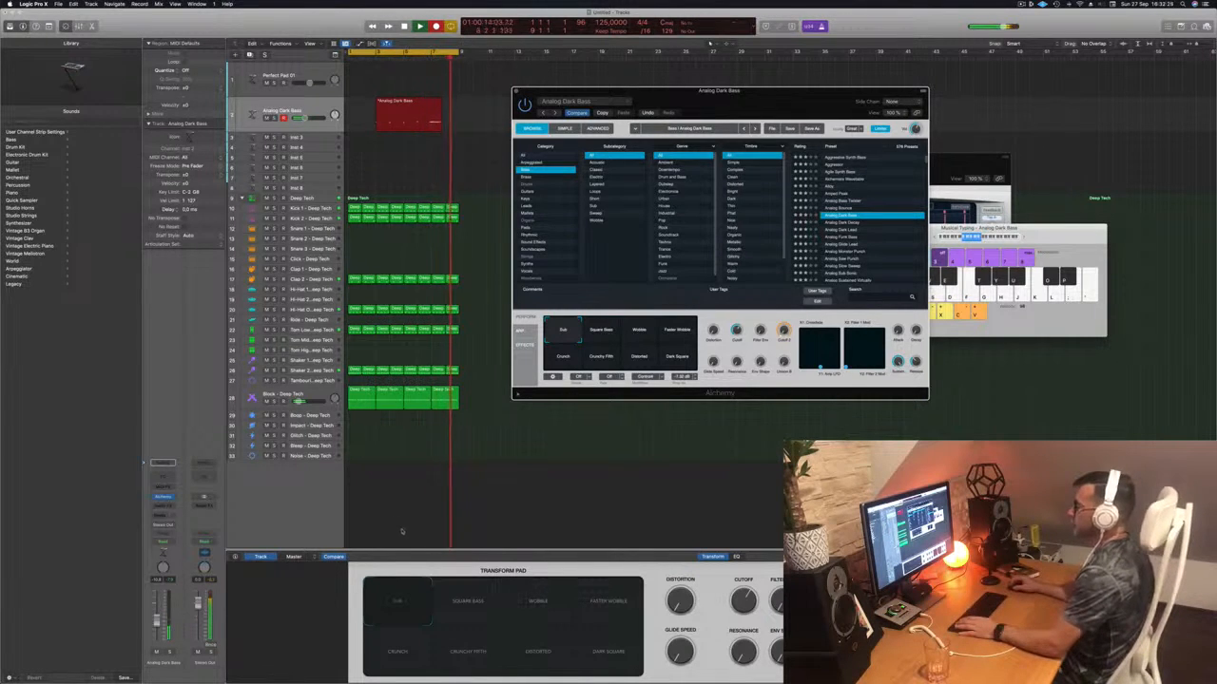
- Stop recording to keep the bass region, then replay the beat from the start
key("space")
left_click(314, 394)
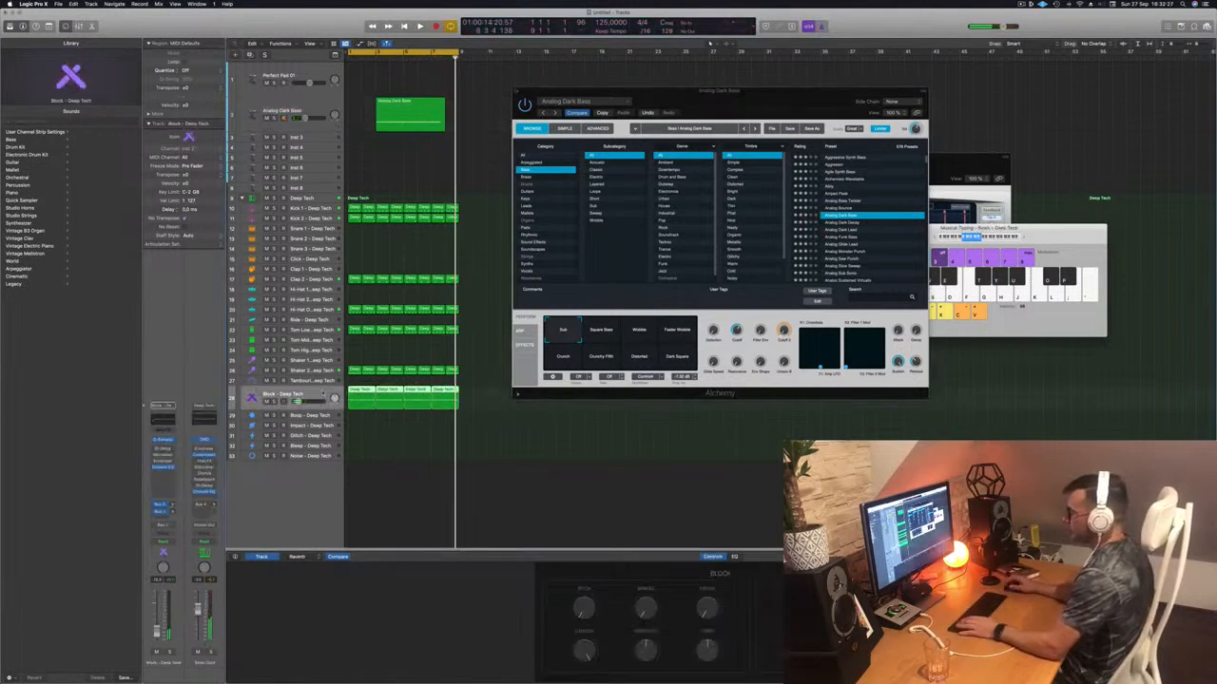
key("Return")
key("space")
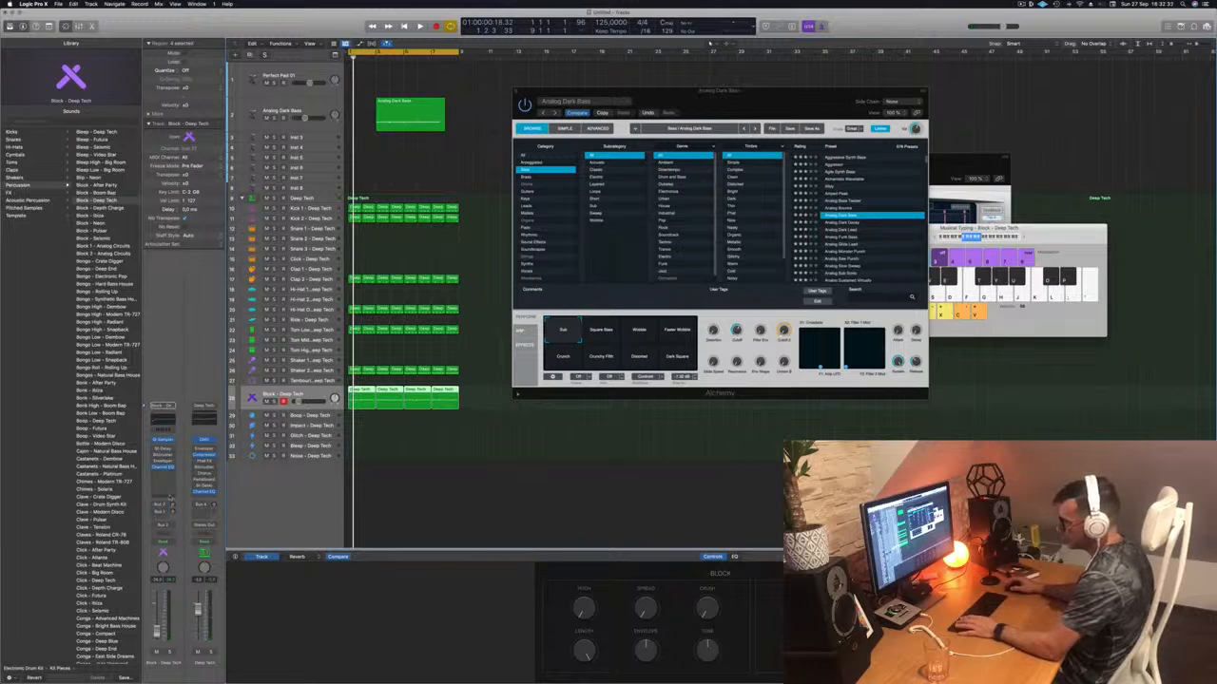
key("space")
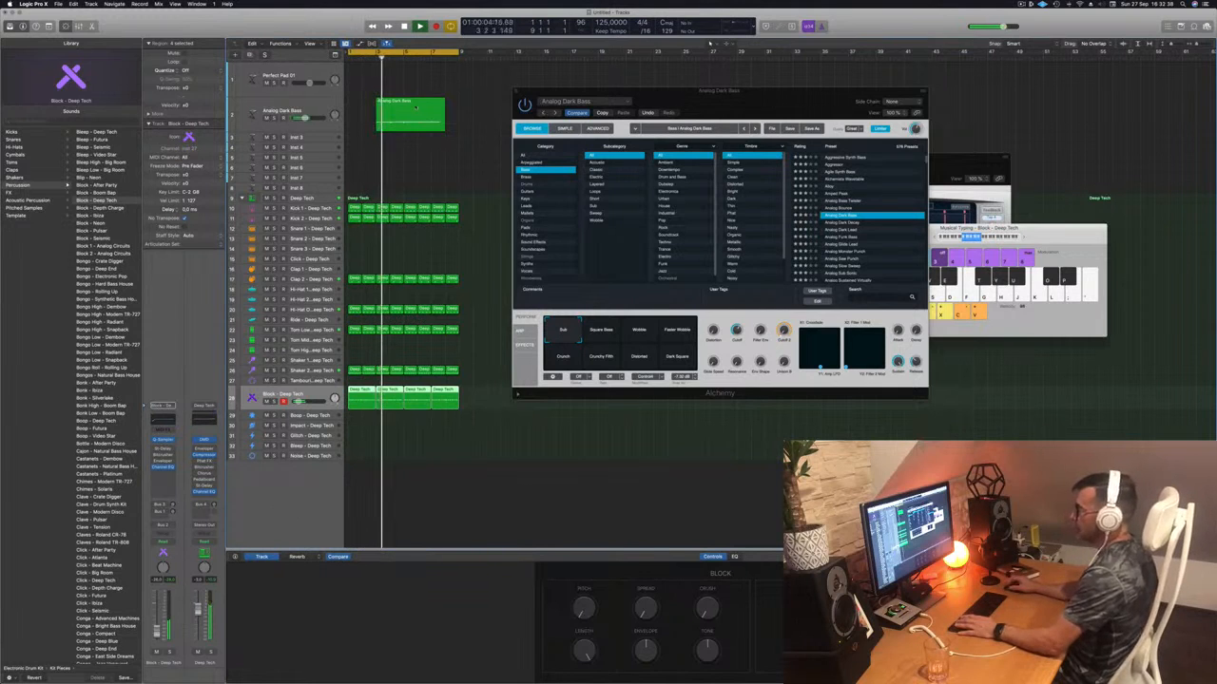
key("space")
- Move the Analog Dark Bass region to bar 1 and open it in the Piano Roll
left_click_drag(411, 106, 382, 105)
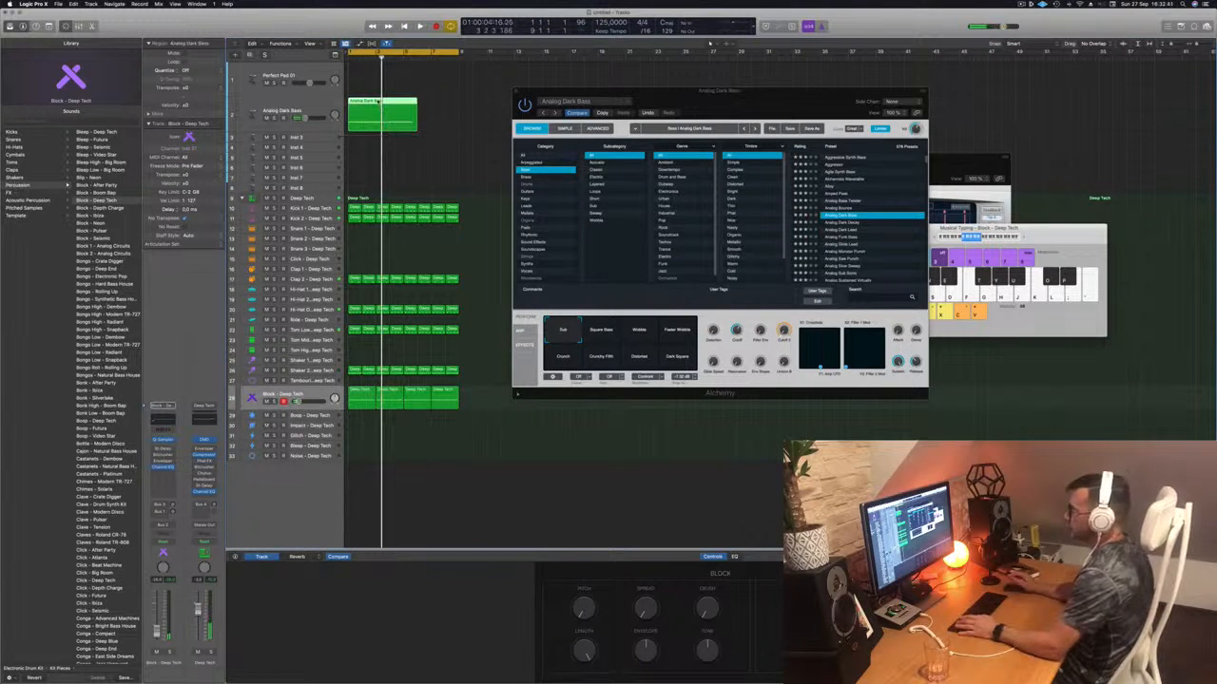
key("p")
scroll(509, 604, "right", 5)
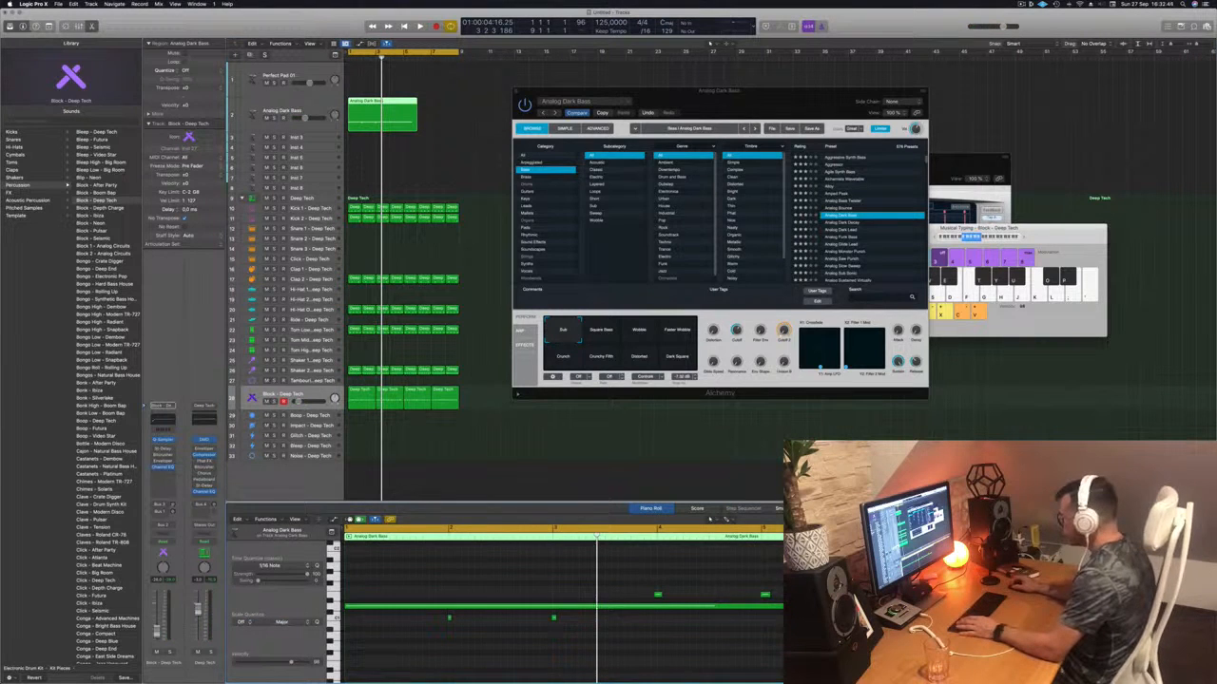
- Select all the bass notes and quantize them to the grid with Q, dismissing the save prompt
left_click(475, 607)
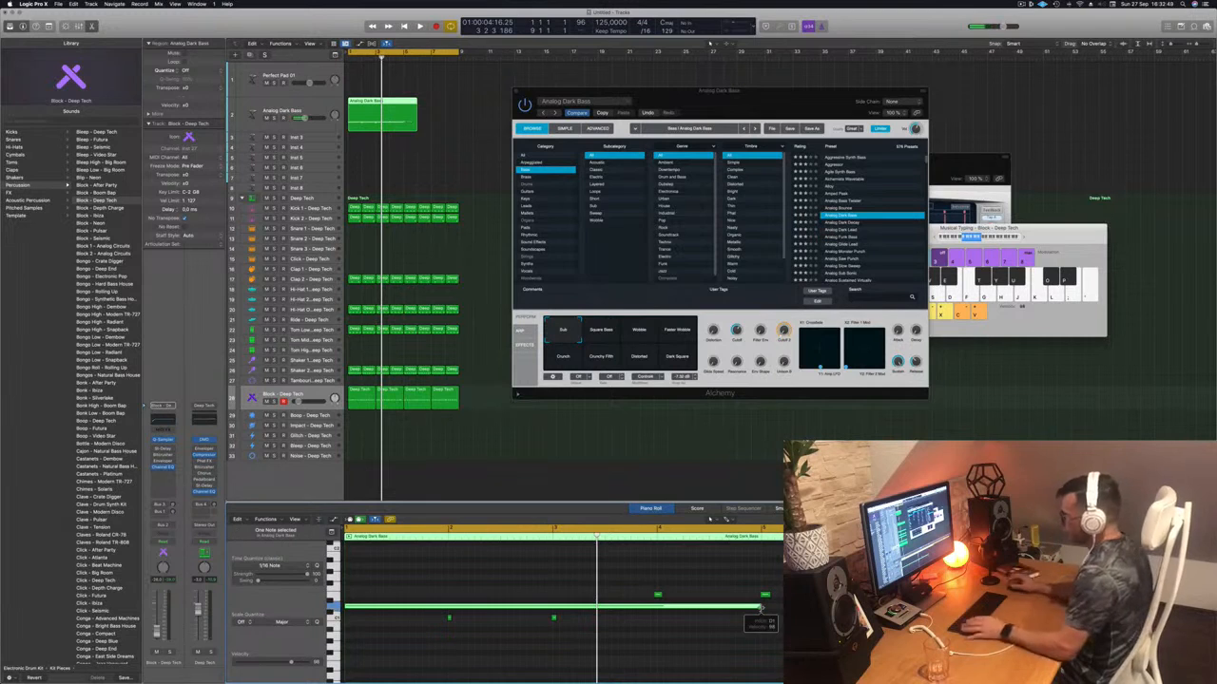
left_click_drag(428, 638, 586, 614)
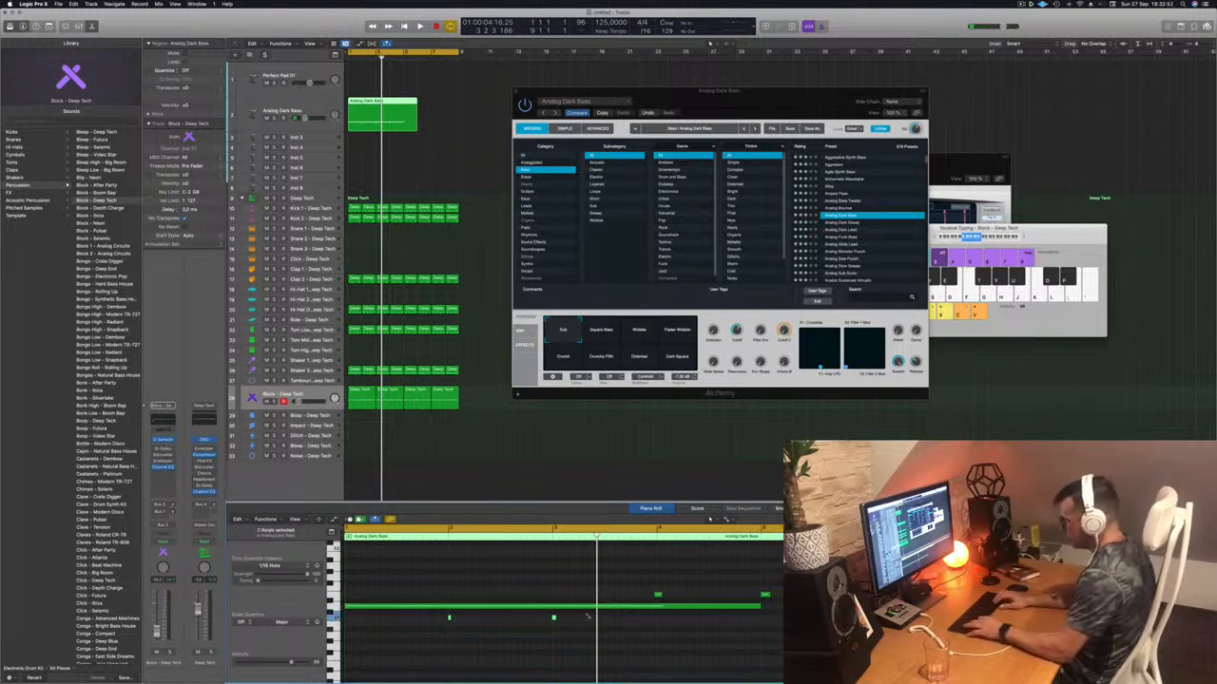
key("super+a")
key("super+q")
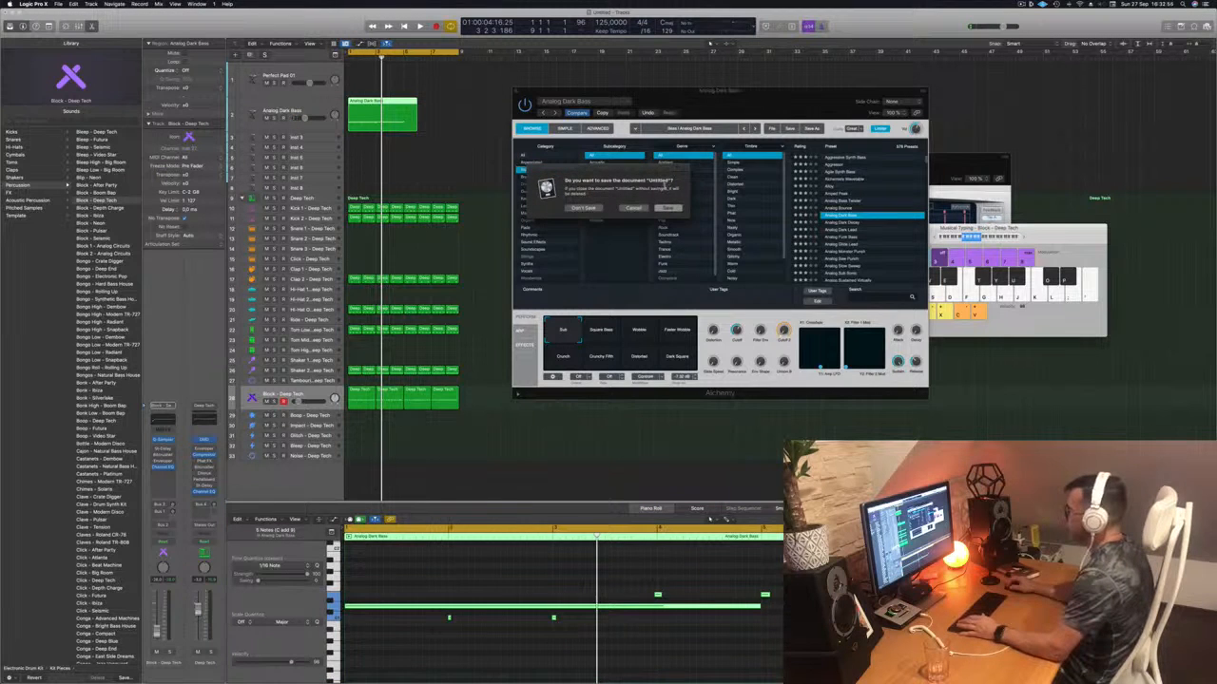
left_click(635, 208)
left_click(506, 657)
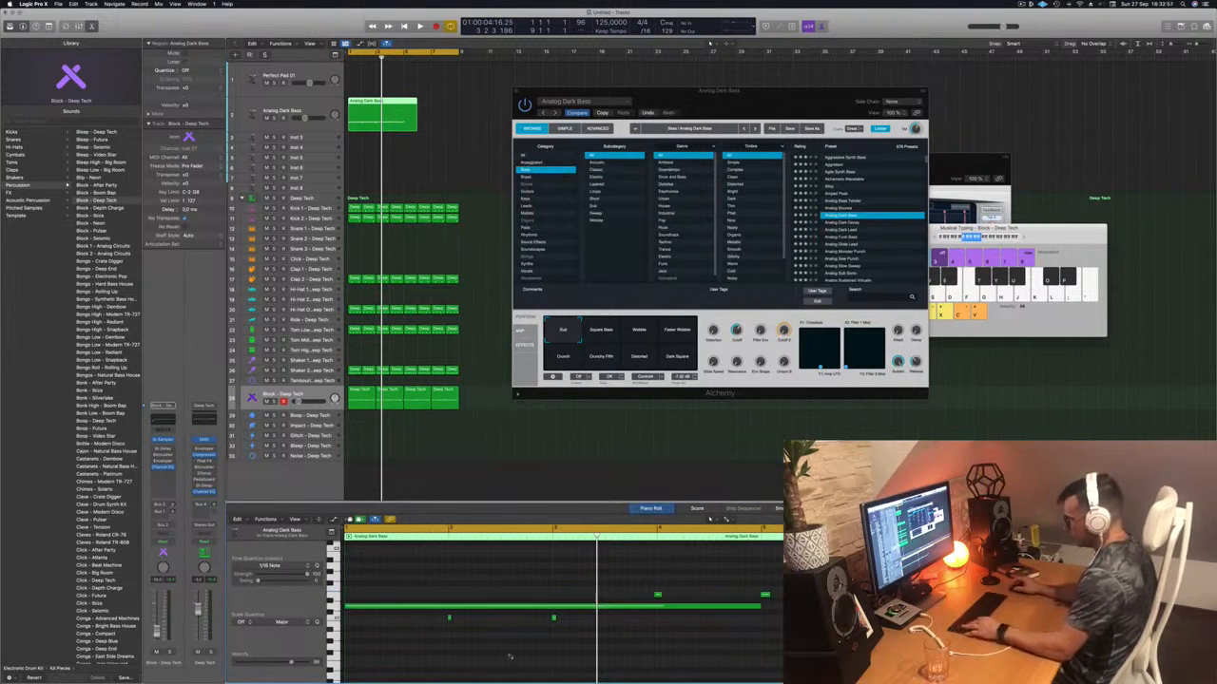
key("super+a")
key("q")
left_click(509, 657)
- Play back the quantized bass line from bar 1 and check the short notes' positions
key("Return")
key("space")
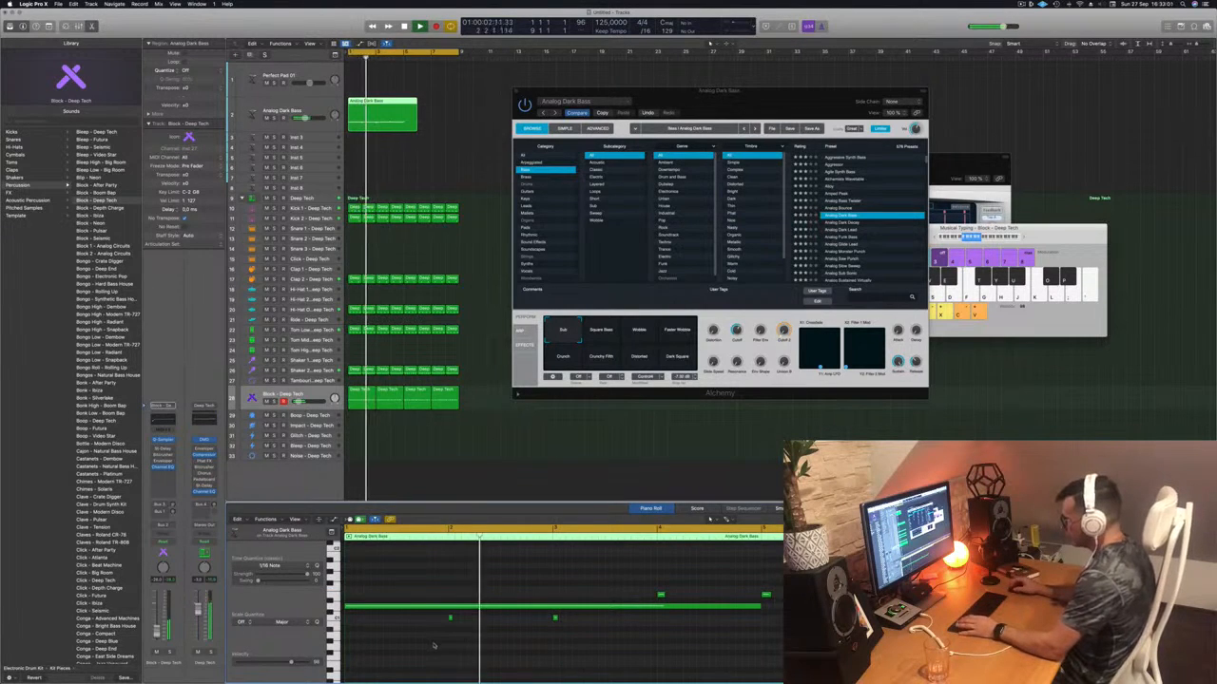
key("space")
mouse_move(434, 646)
left_mouse_down()
mouse_move(555, 635)
mouse_move(574, 617)
left_mouse_up()
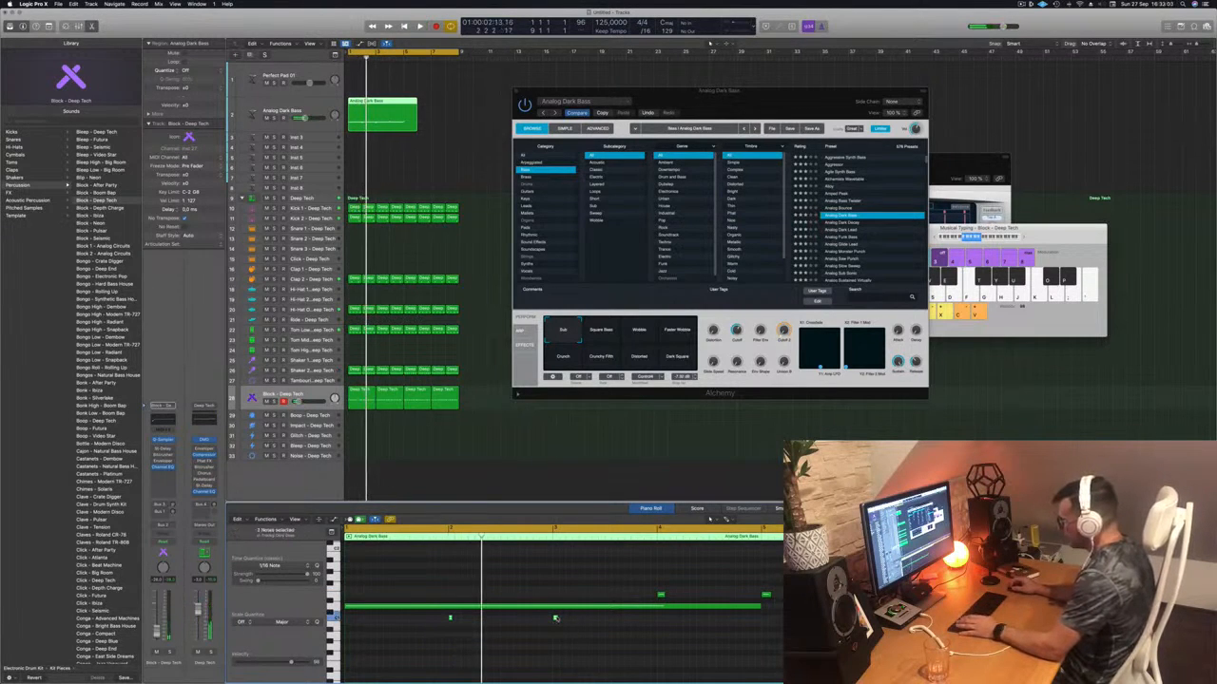
left_click(556, 618)
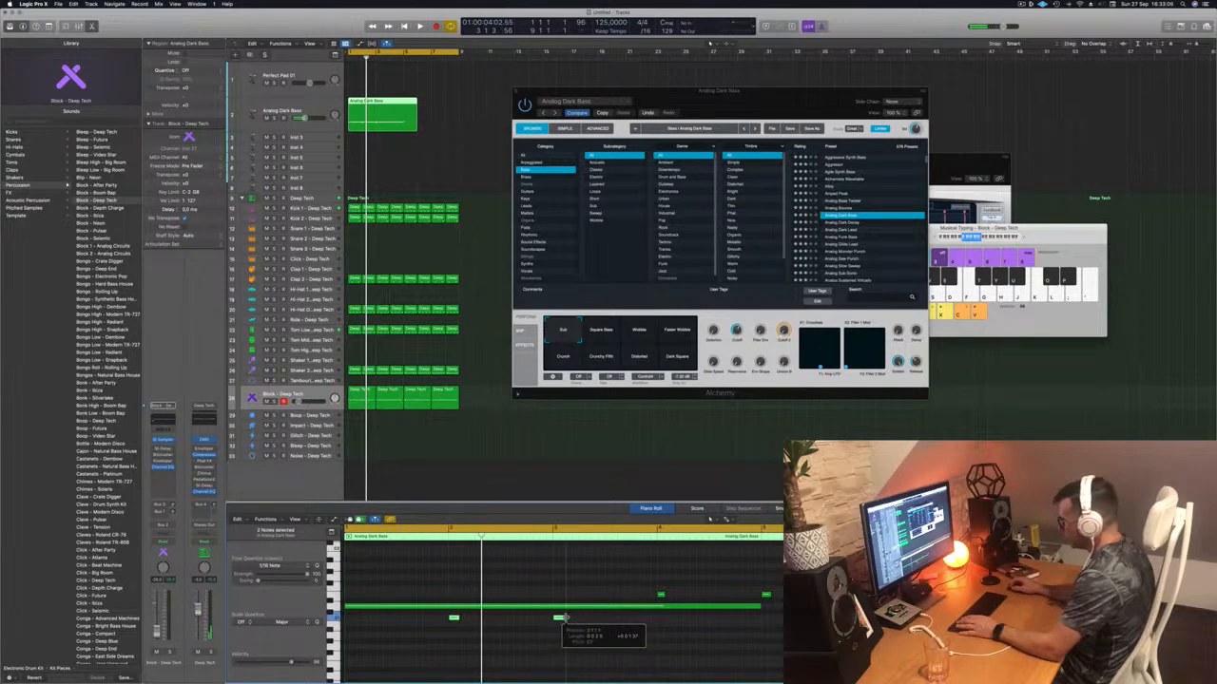
key("Return")
key("space")
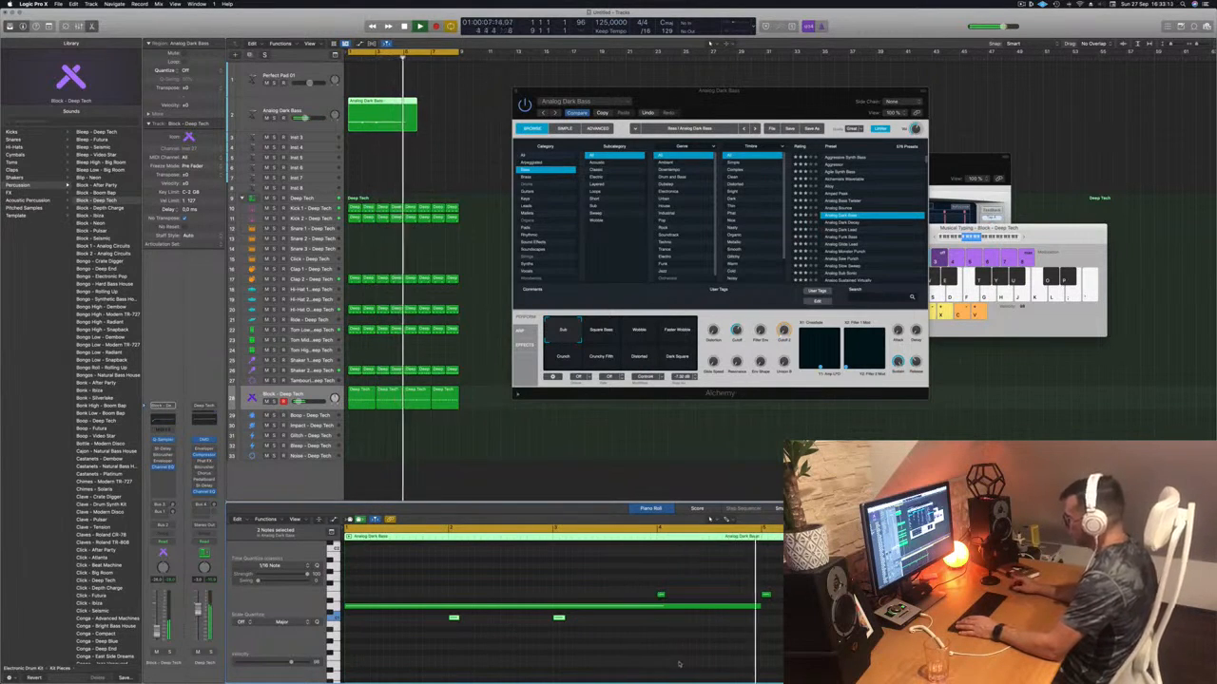
key("space")
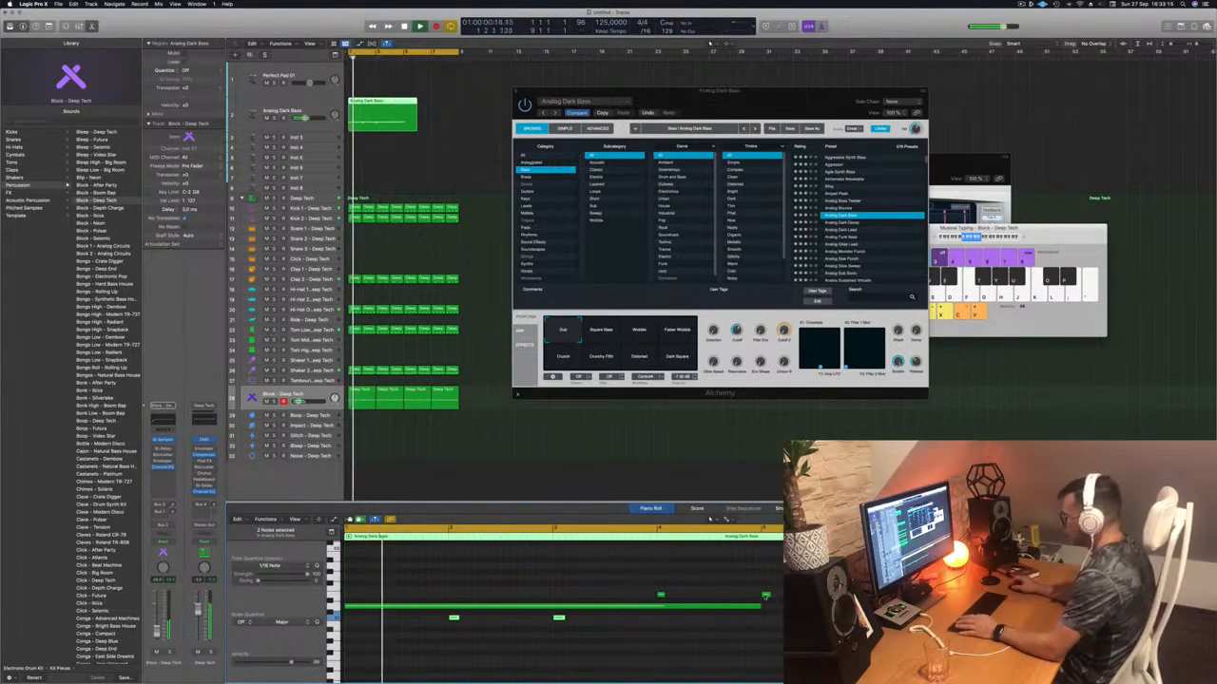
key("space")
- Move the bar 5 note to bar 1, audition the line, and split the region at bar 5
left_click_drag(766, 596, 350, 596)
key("space")
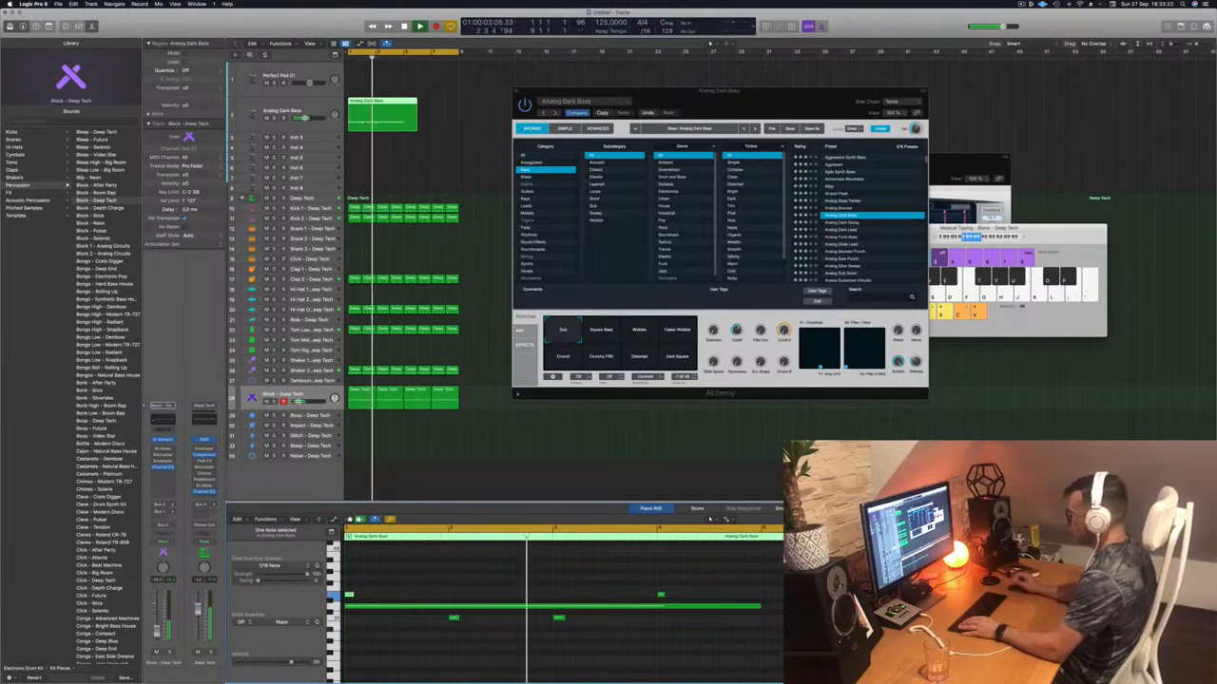
left_click(561, 618)
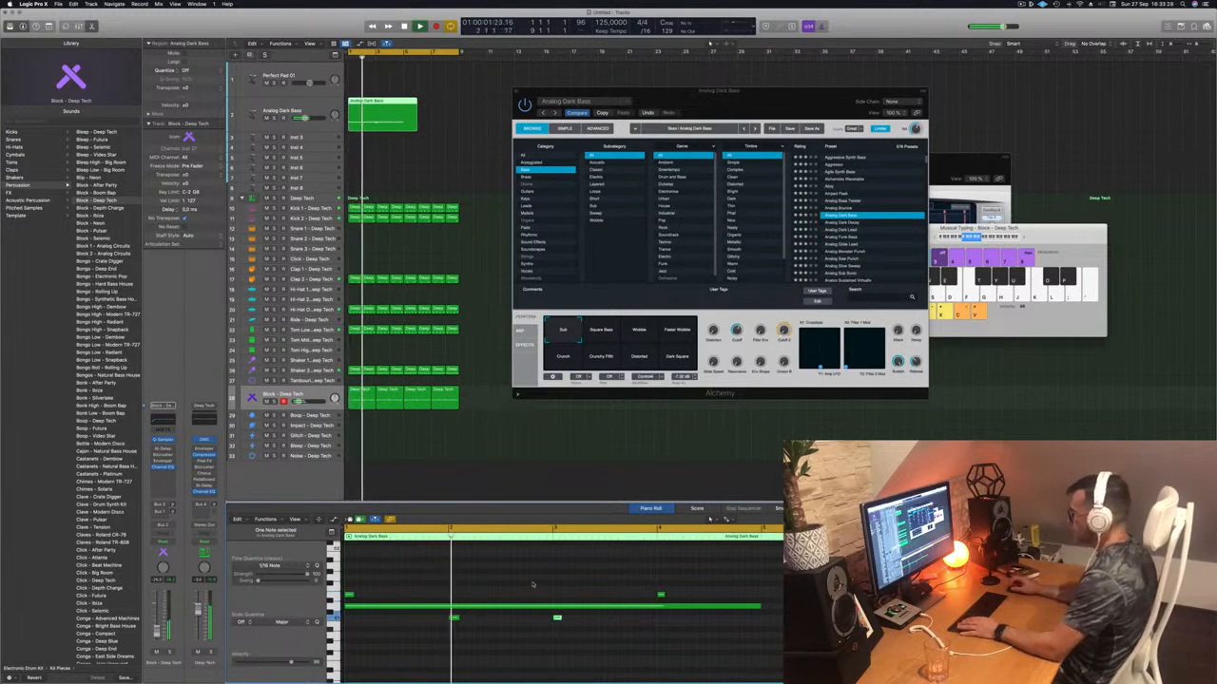
left_click(404, 115, "super")
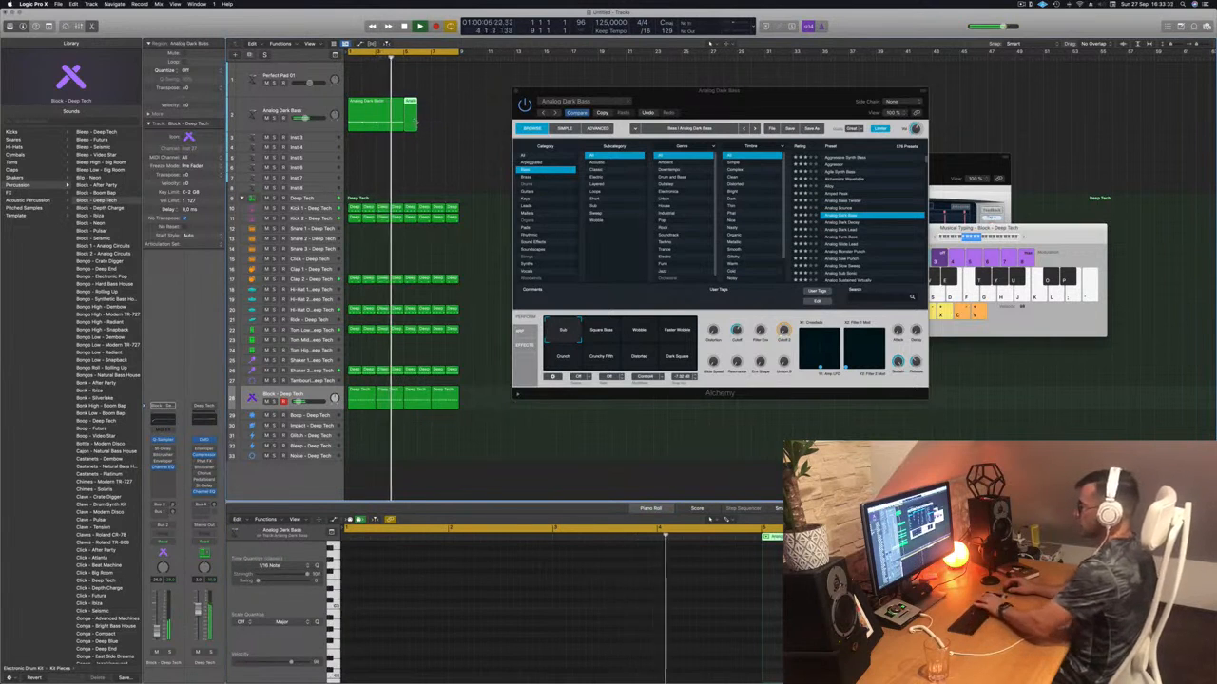
- Delete the short right piece and copy the bass region so it follows itself
key("Delete")
left_click_drag(372, 114, 413, 114)
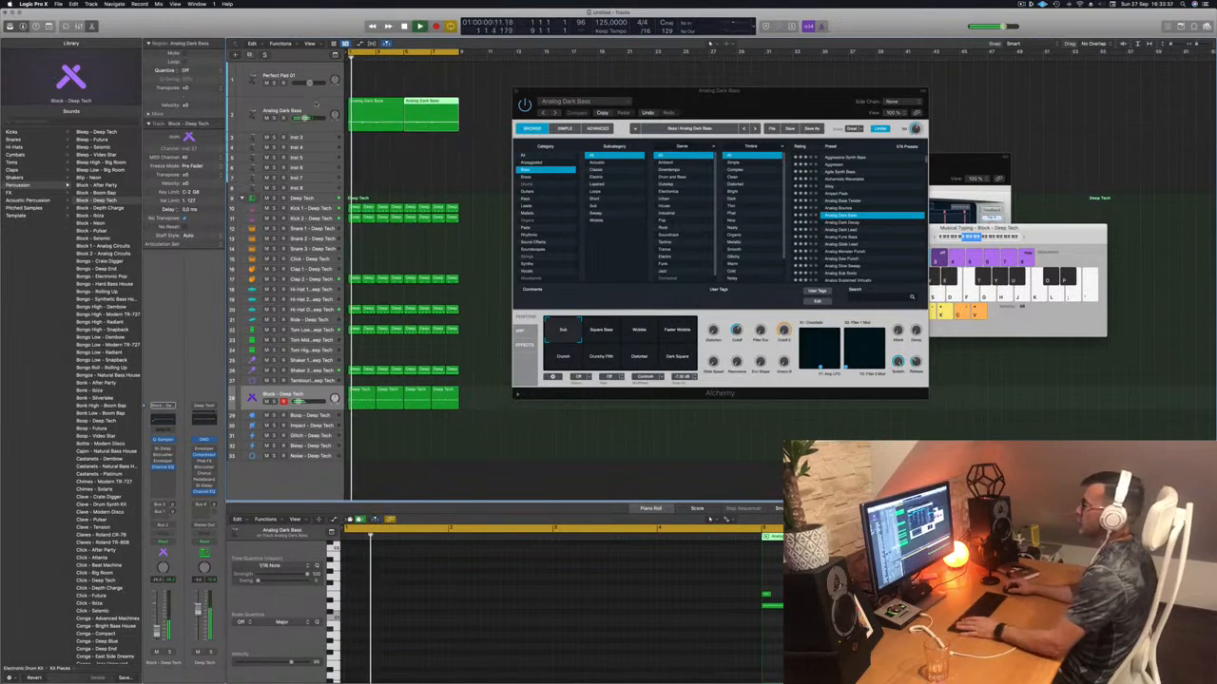
left_click(314, 106)
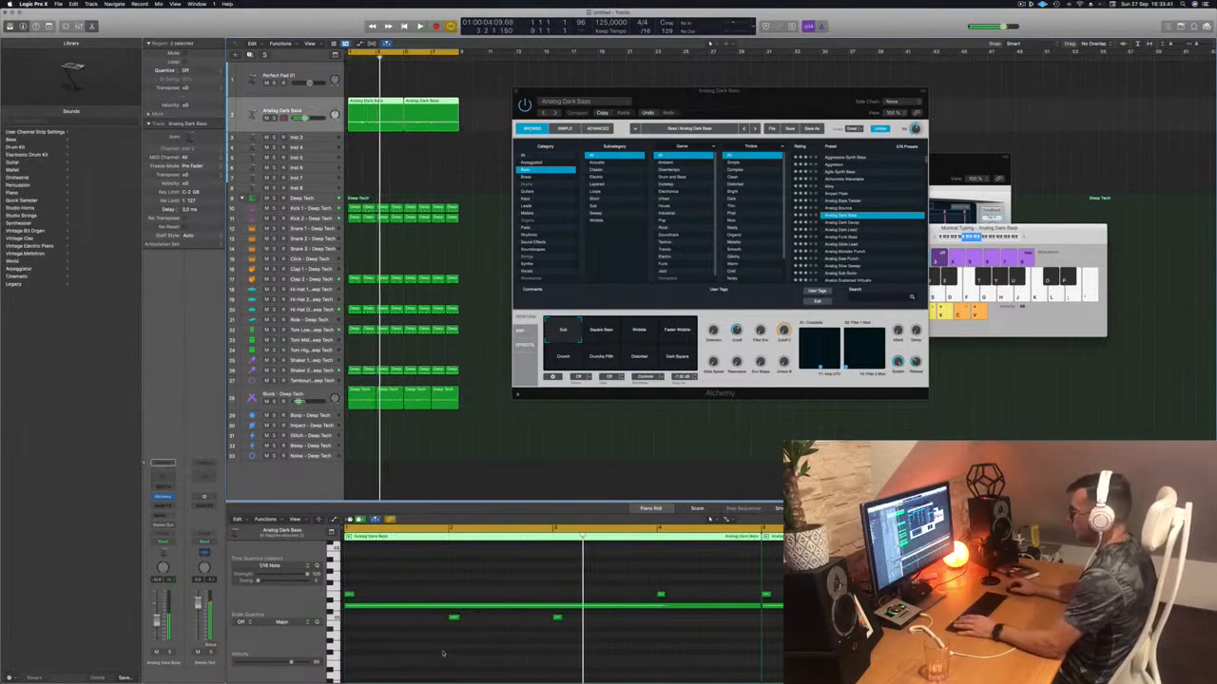
- Select the short bass notes and replay the line from near bar 1 to compare them
left_click_drag(442, 653, 622, 614)
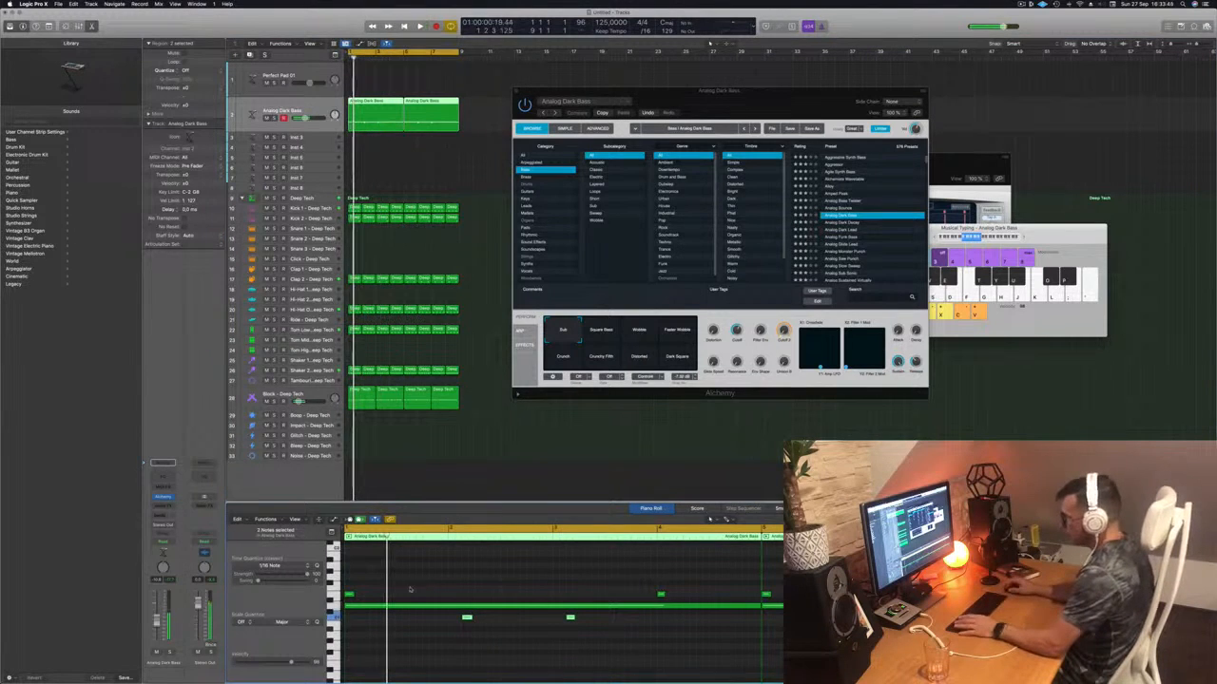
left_click_drag(671, 594, 339, 597)
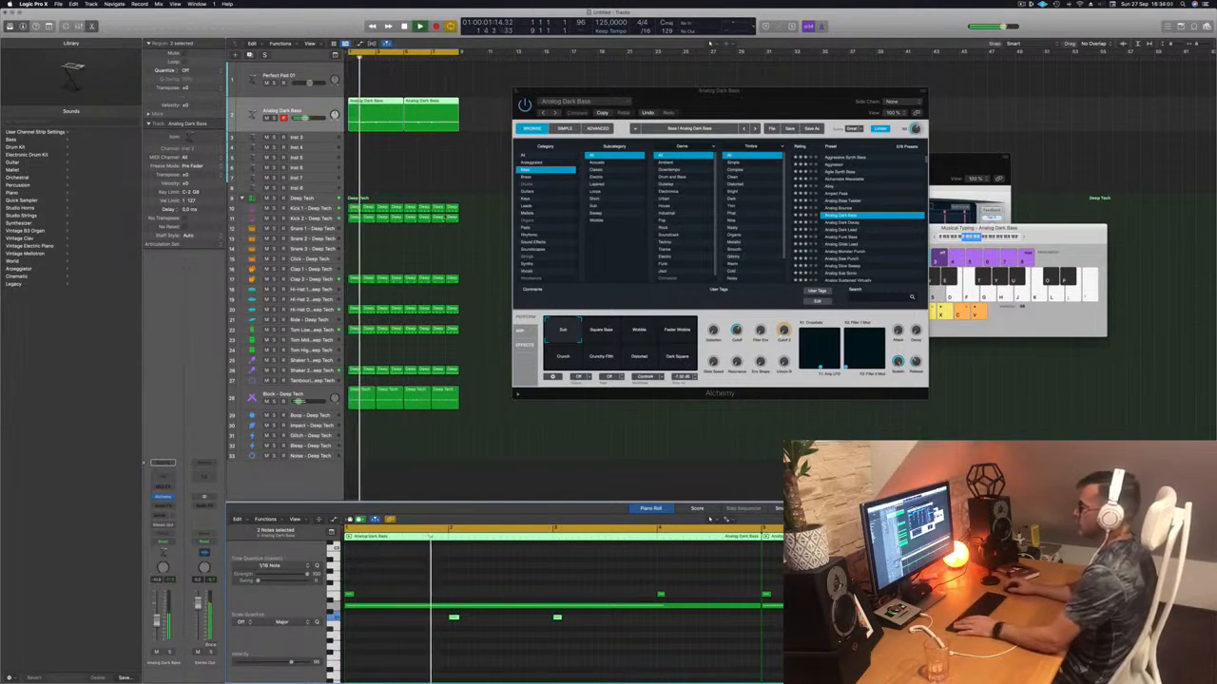
left_click_drag(734, 91, 688, 93)
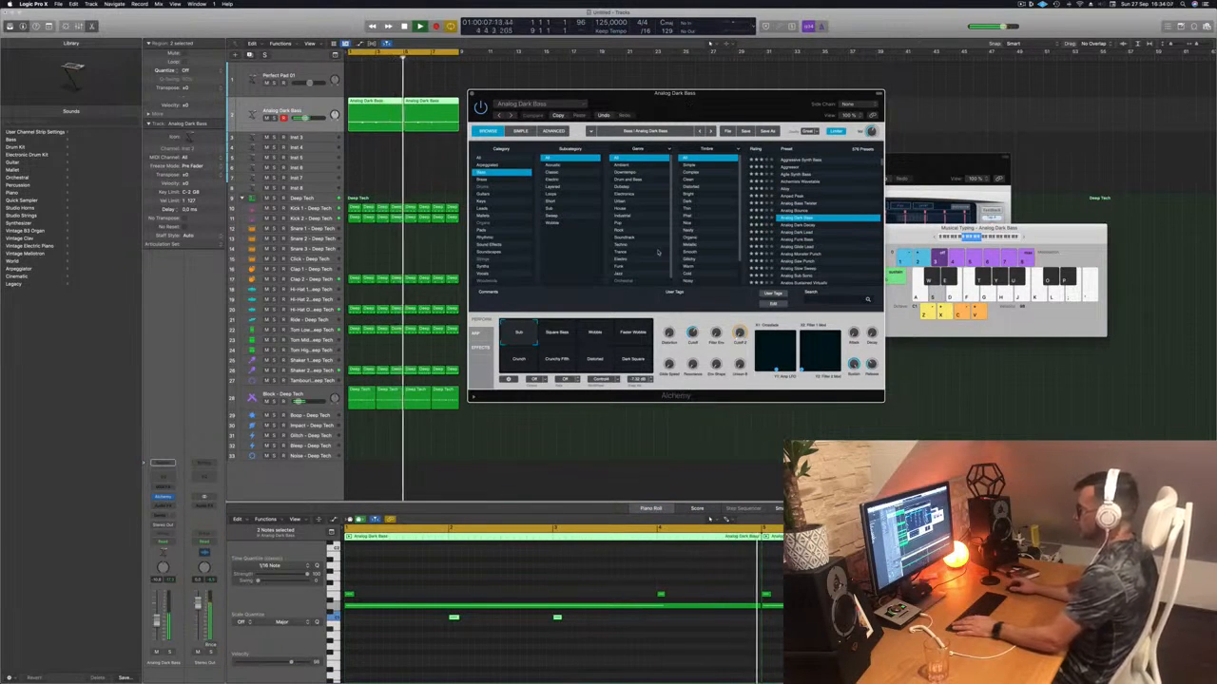
left_click_drag(720, 113, 761, 105)
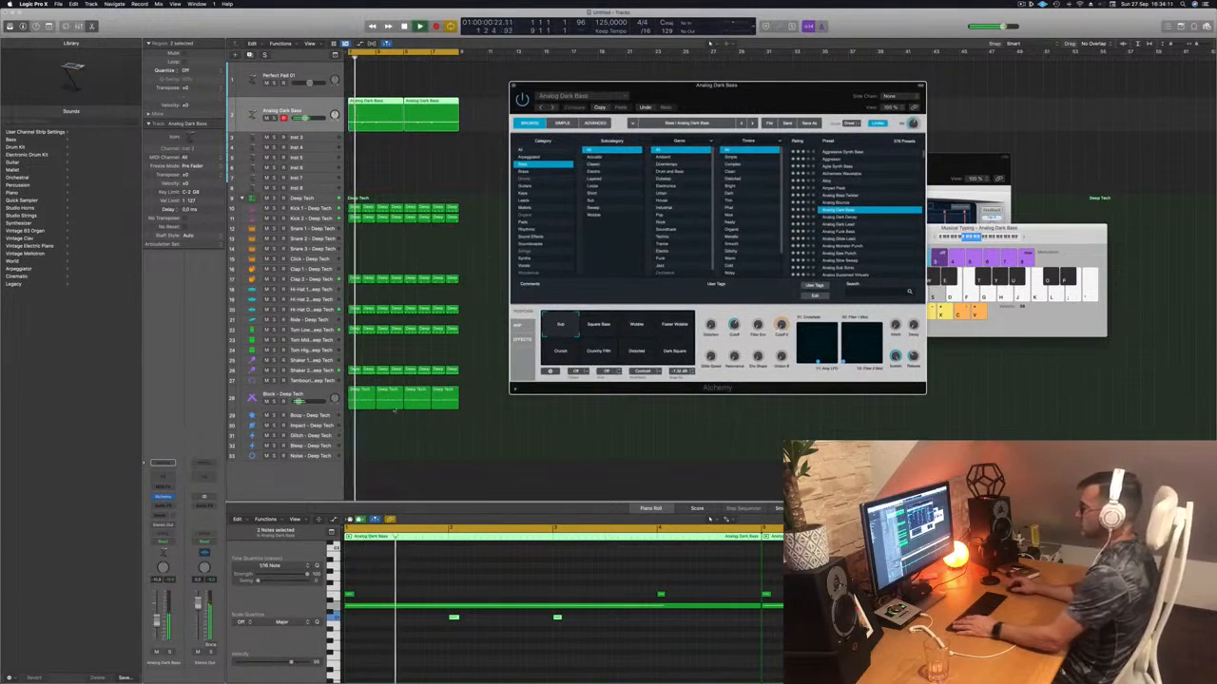
left_click(349, 595)
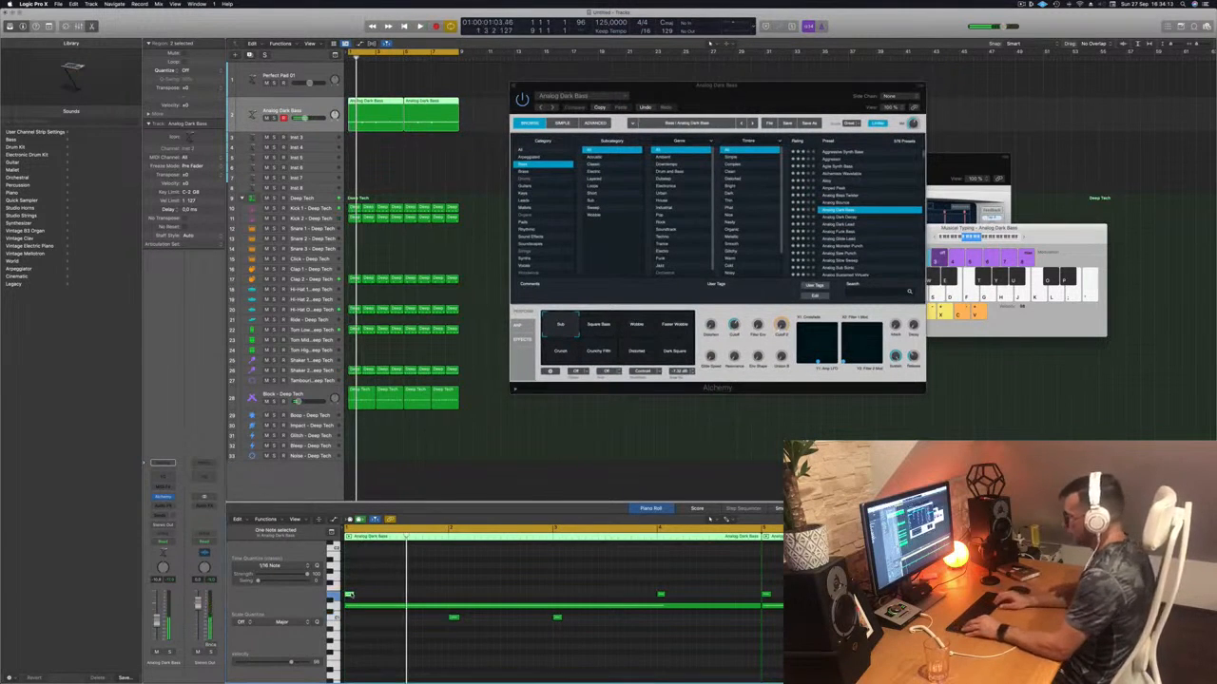
key("space")
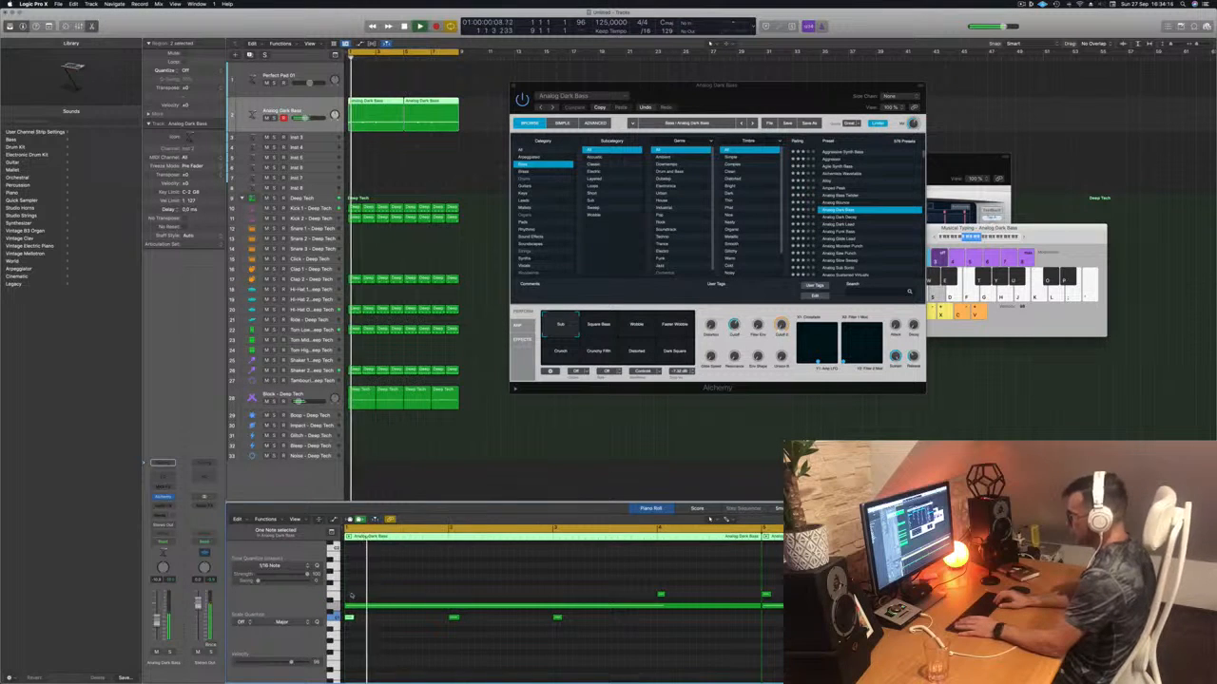
key("space")
key("space")
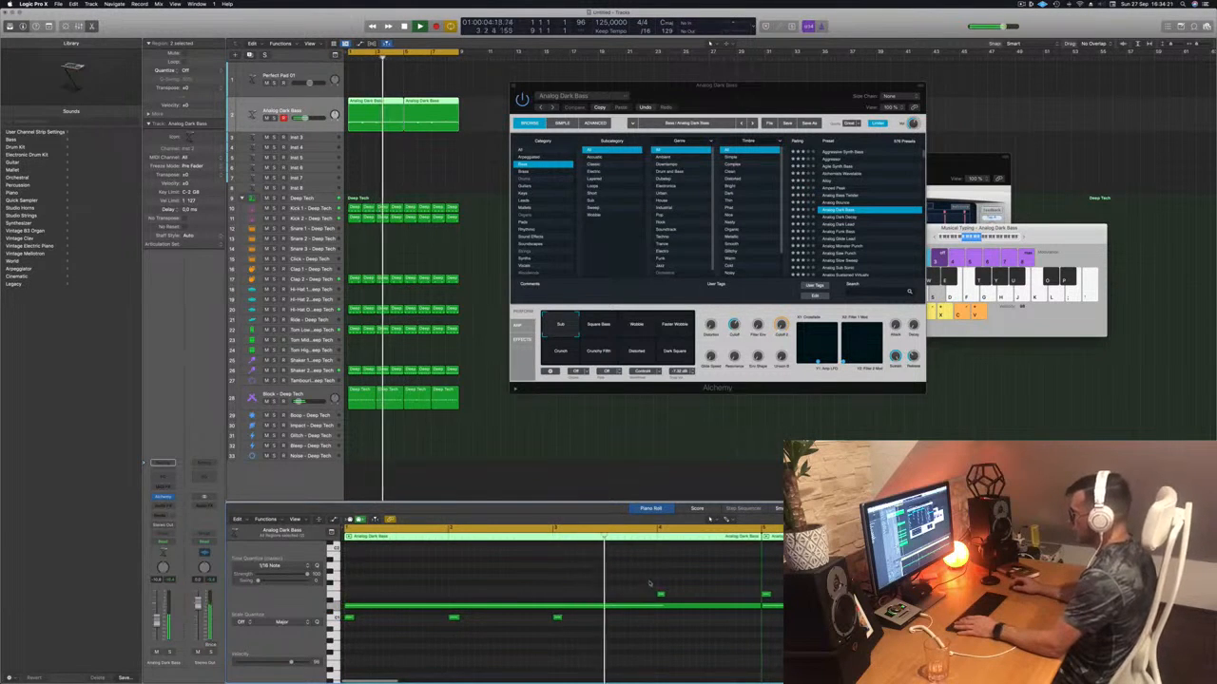
- Lower the high note with Option+Down twice, then delete the second region and reselect the first
left_click(661, 594)
key("alt+Down")
key("alt+Down")
key("alt+Down")
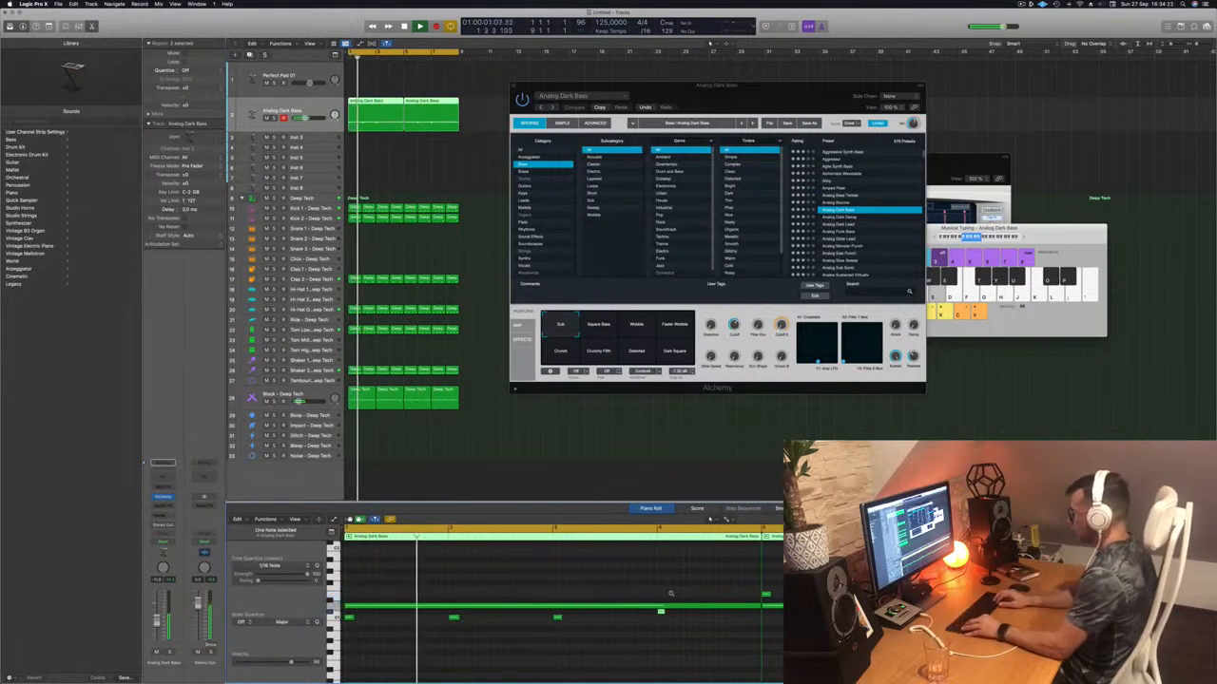
key("alt+Down")
left_click_drag(475, 89, 420, 107)
key("Delete")
left_click(375, 104)
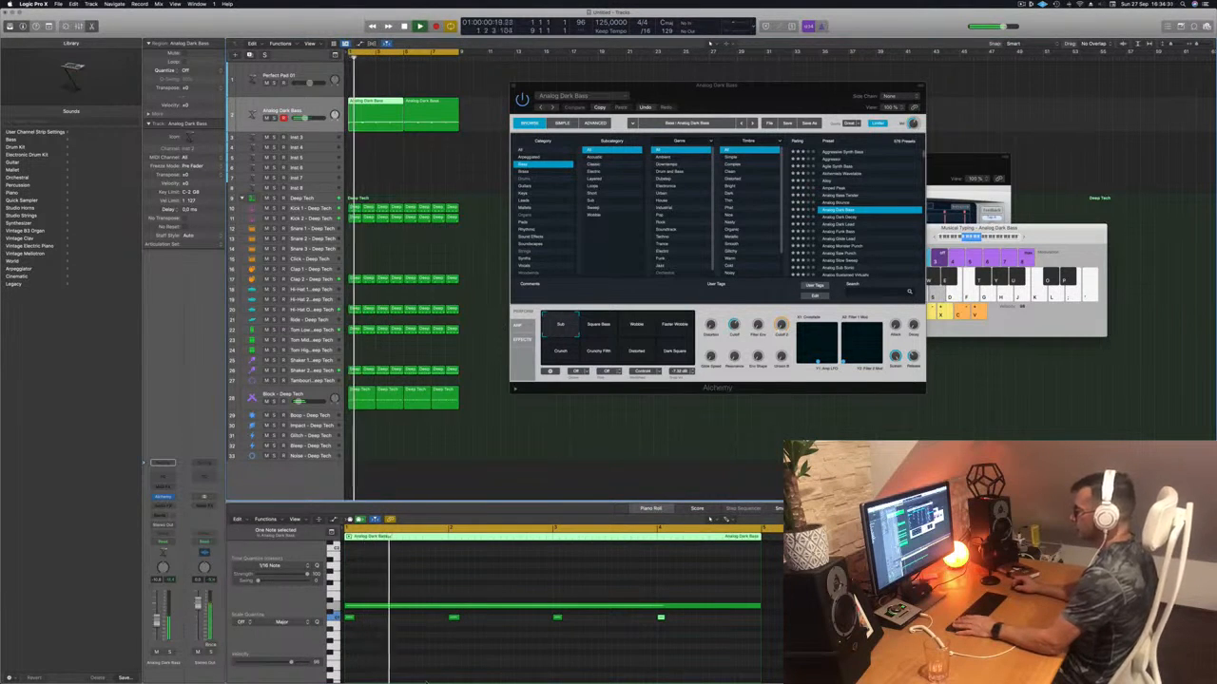
- Try Square Bass, Wobble, Crunch, Degrade and Dark Square, keep Sub, then select both bass regions
left_click(598, 324)
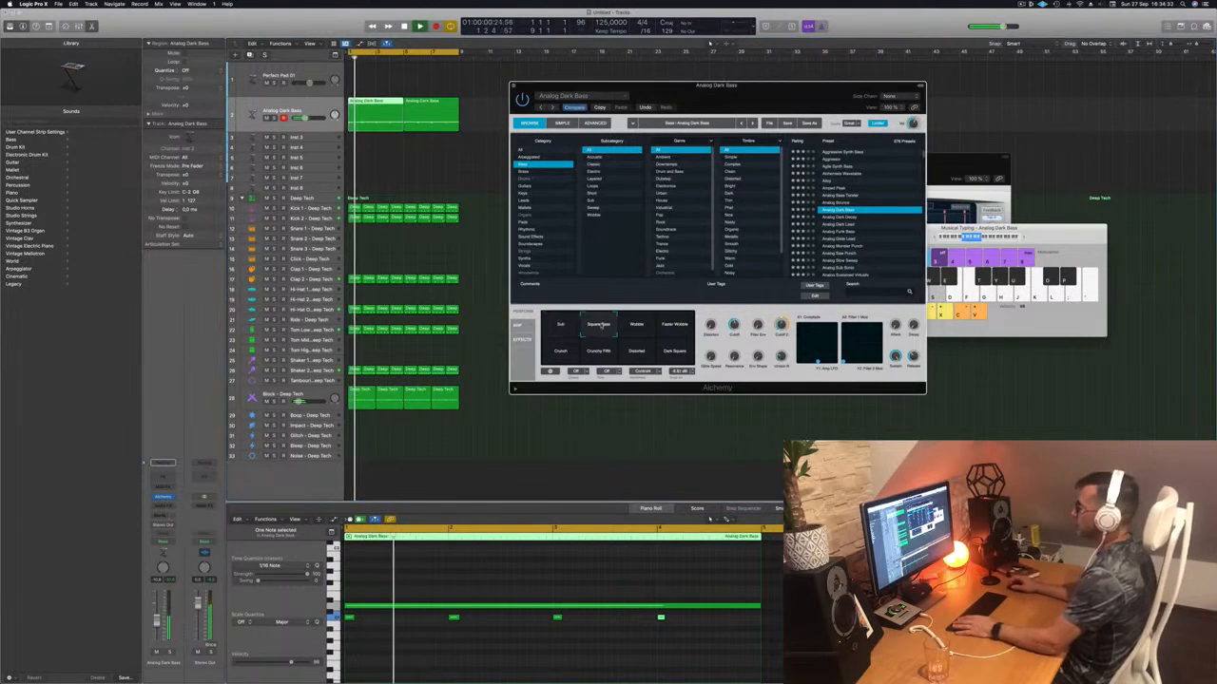
left_click(635, 325)
left_click(674, 325)
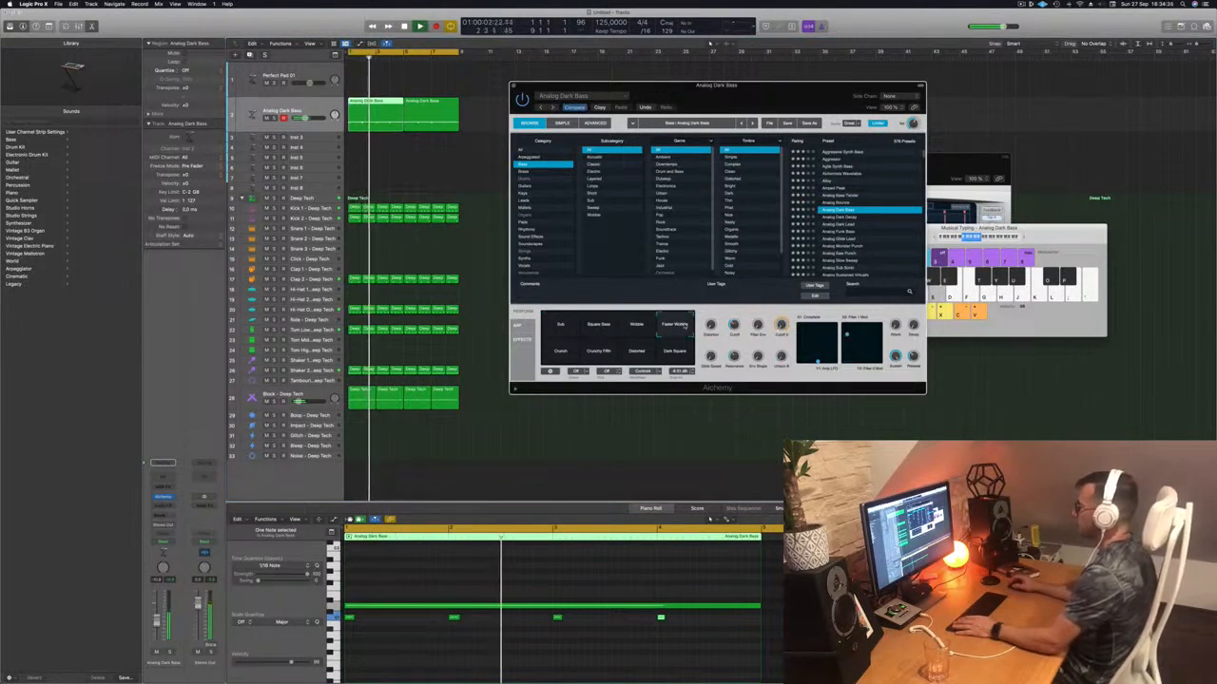
left_click(561, 351)
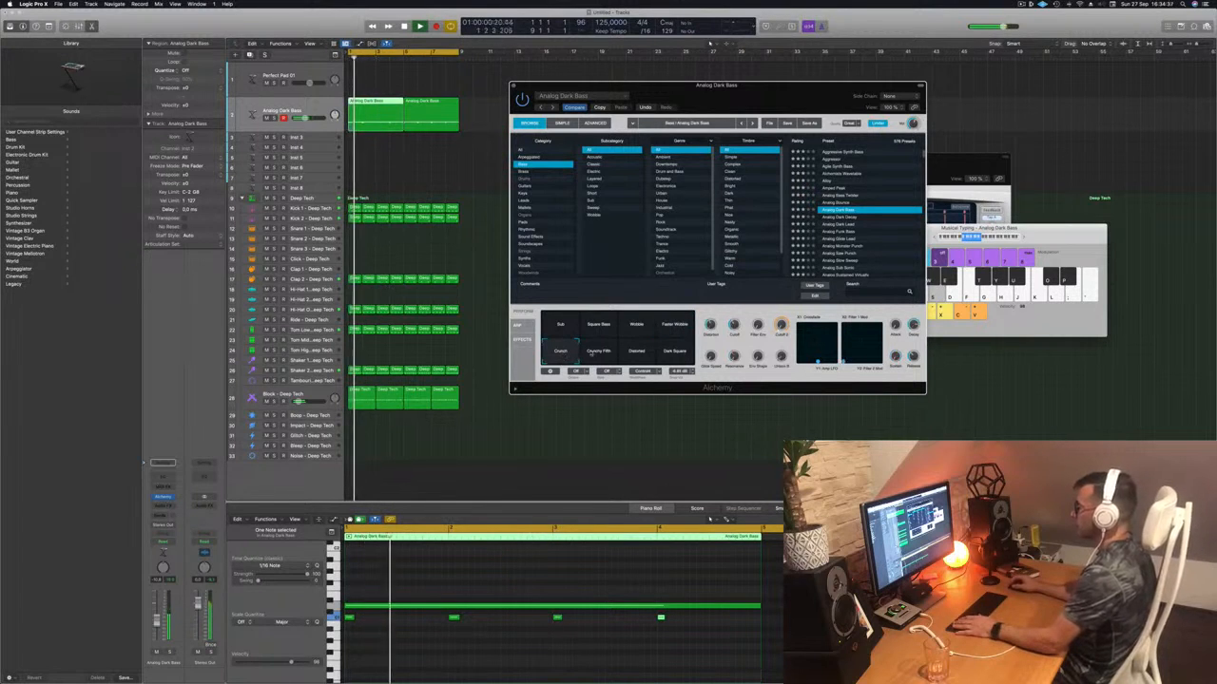
left_click(599, 354)
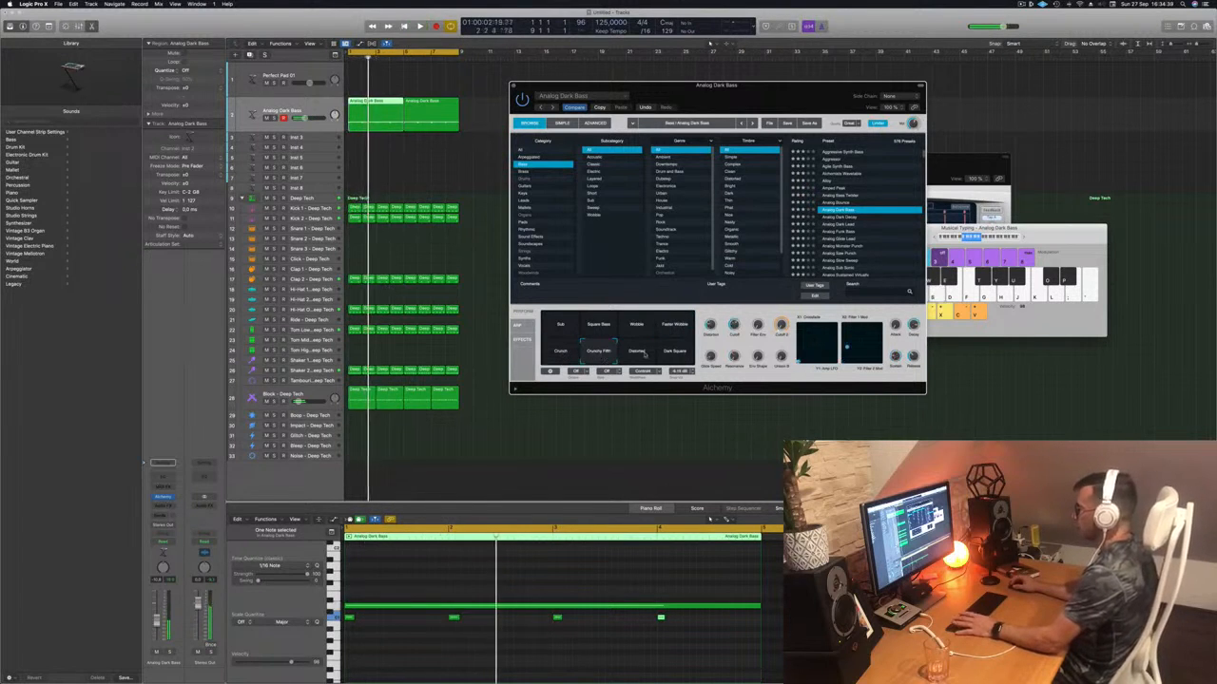
left_click(636, 352)
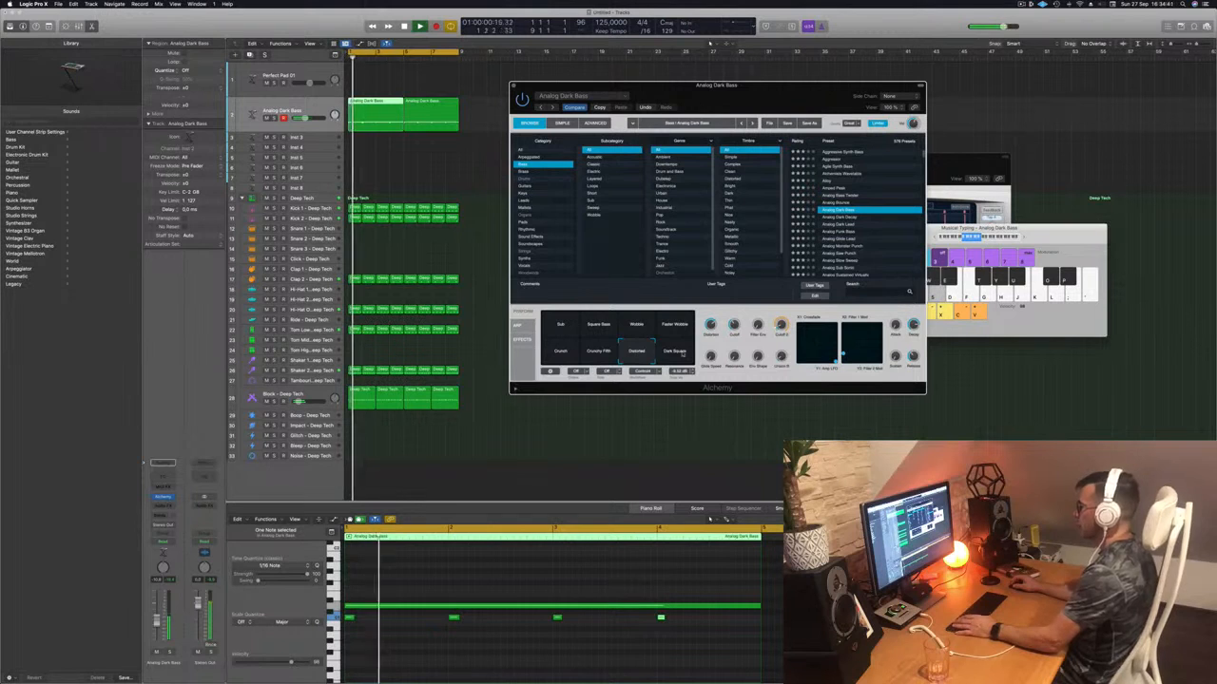
left_click(670, 350)
left_click(567, 327)
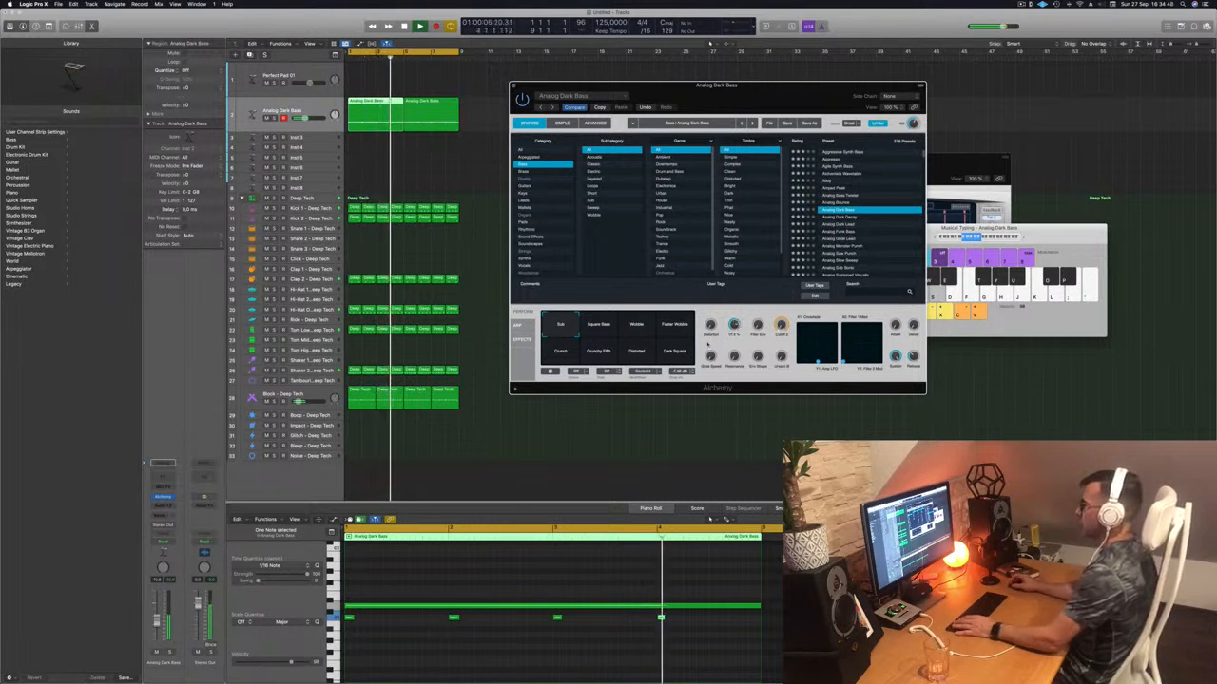
left_click(146, 504)
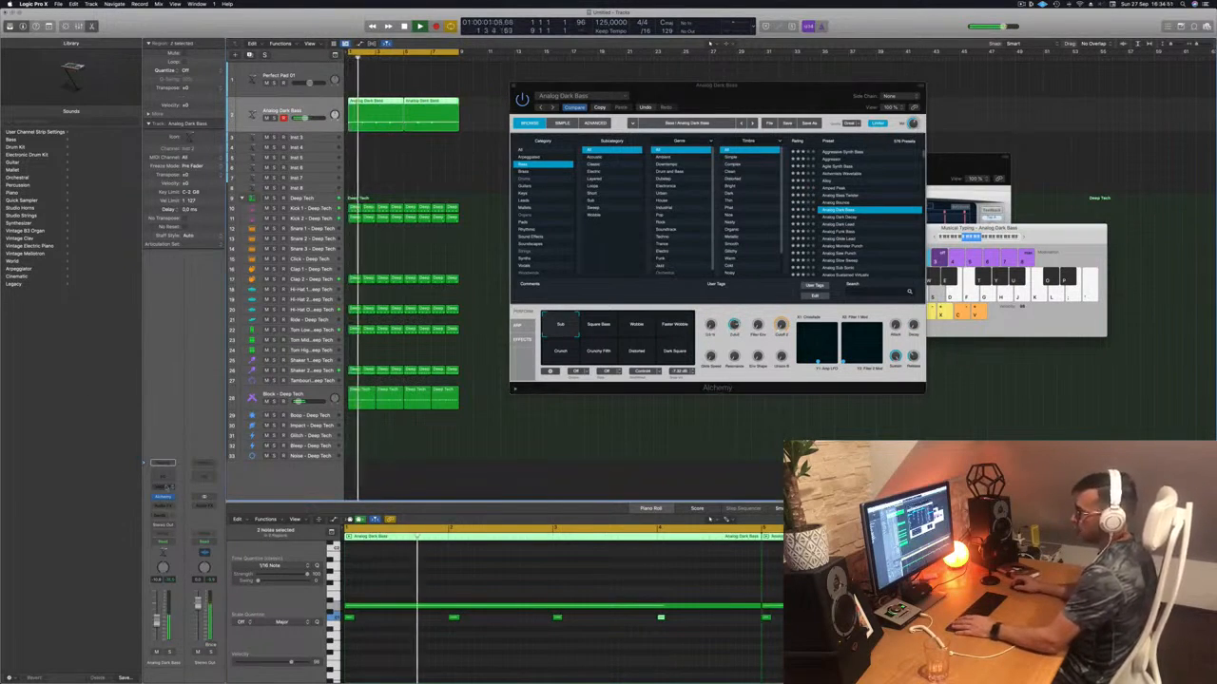
- Insert a stereo Compressor on the bass, set Side Chain to Inst 8, and turn off AUTO release
left_click(163, 506)
mouse_move(167, 542)
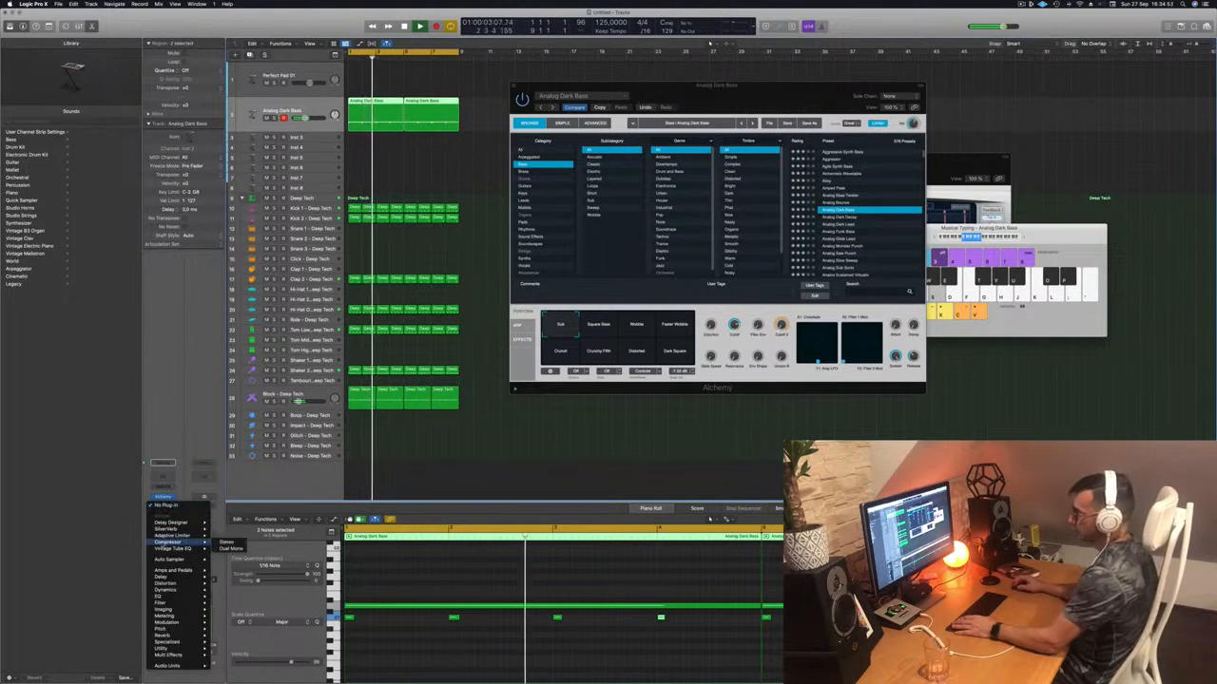
left_click(226, 543)
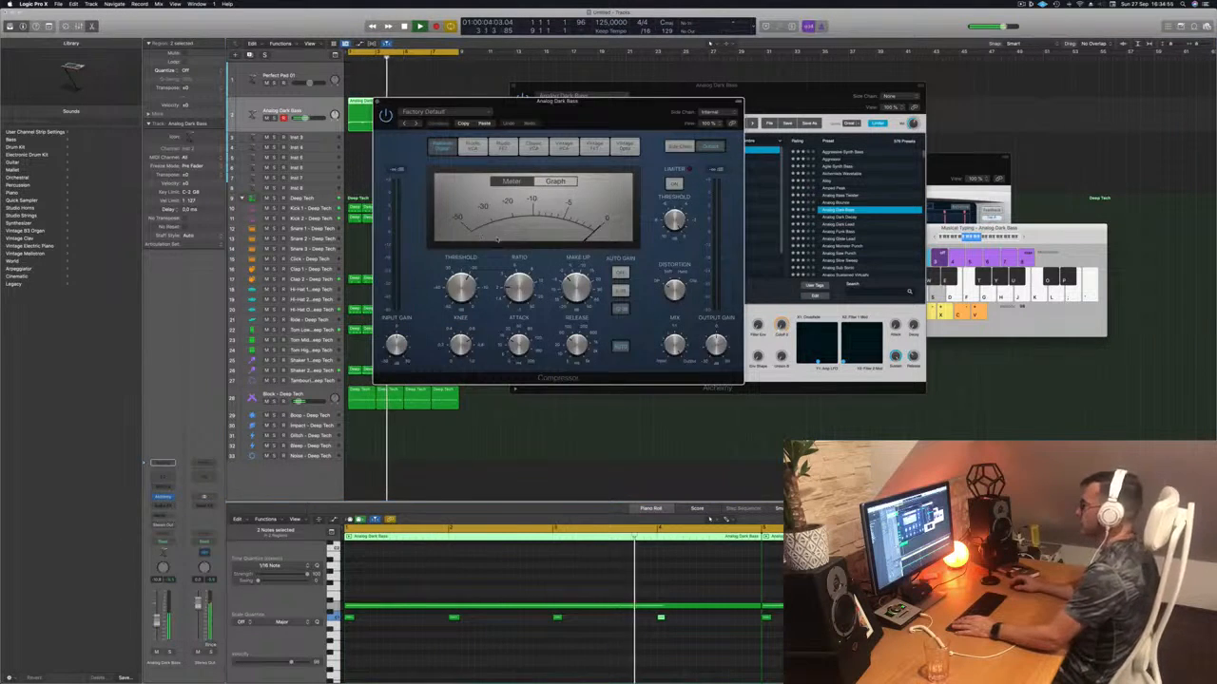
left_click_drag(587, 108, 705, 131)
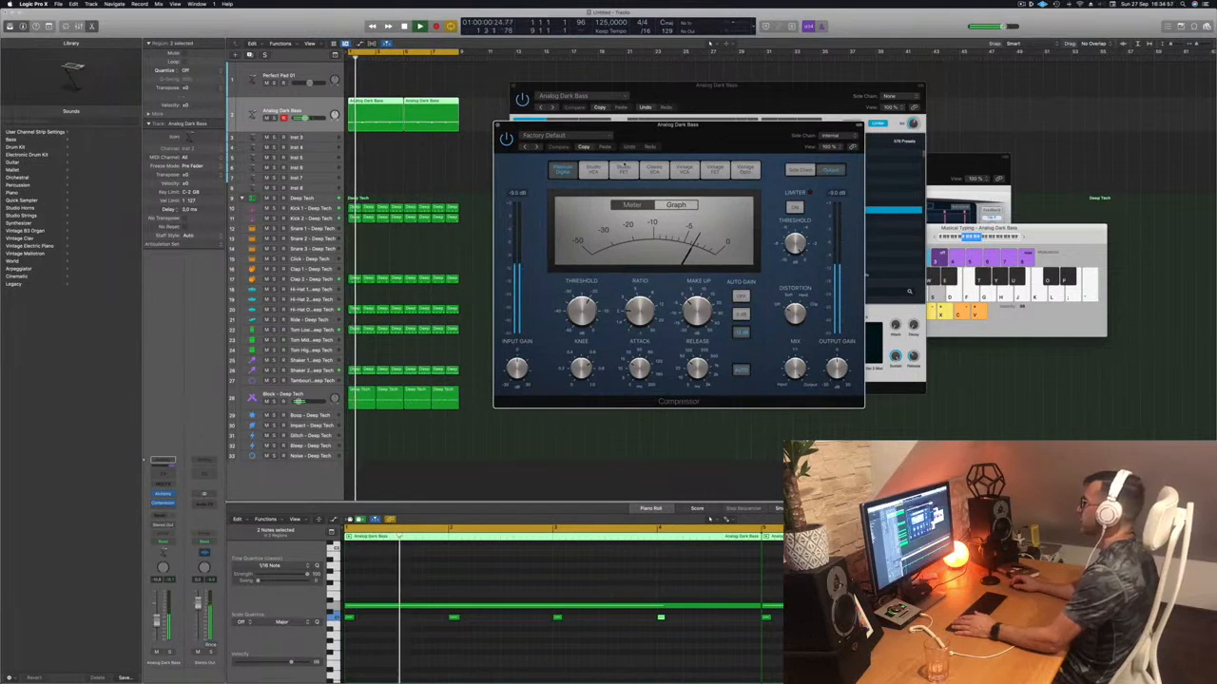
left_click(831, 136)
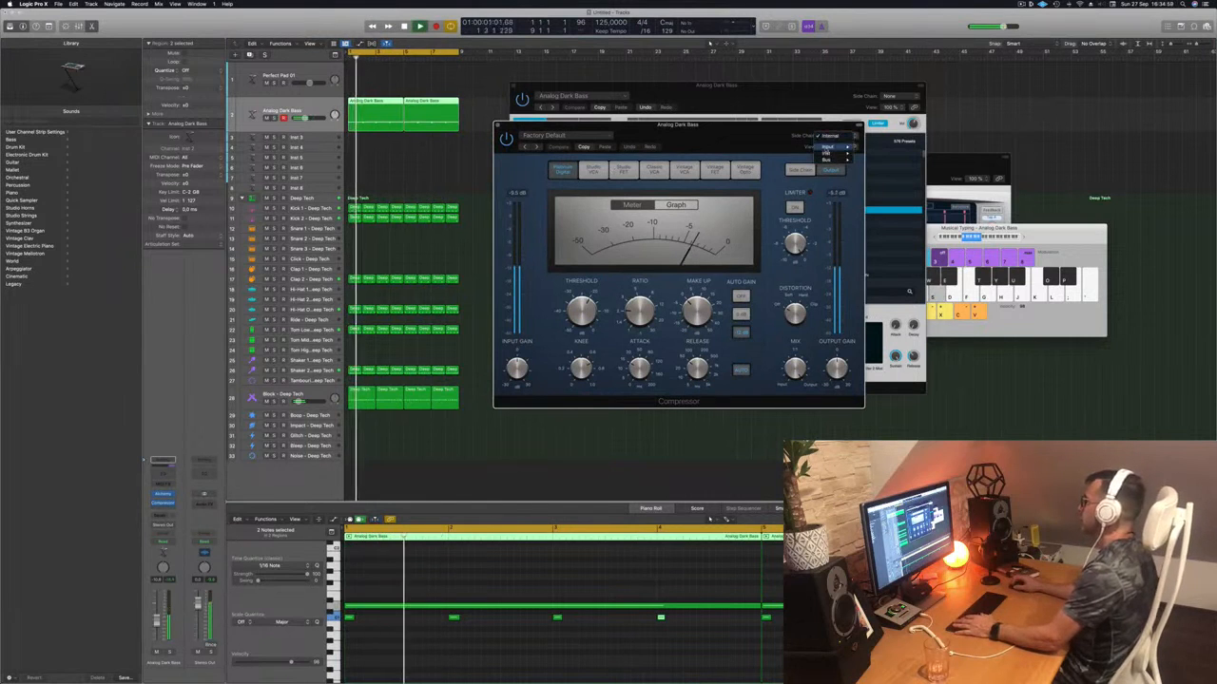
mouse_move(837, 153)
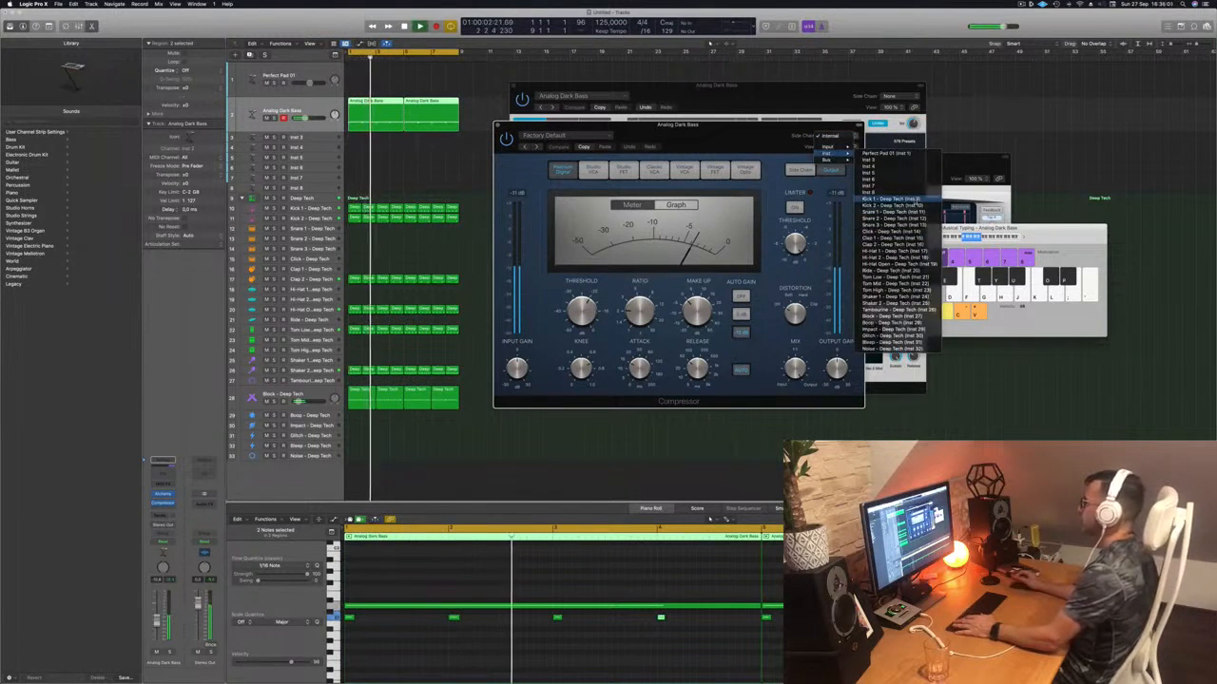
left_click(873, 192)
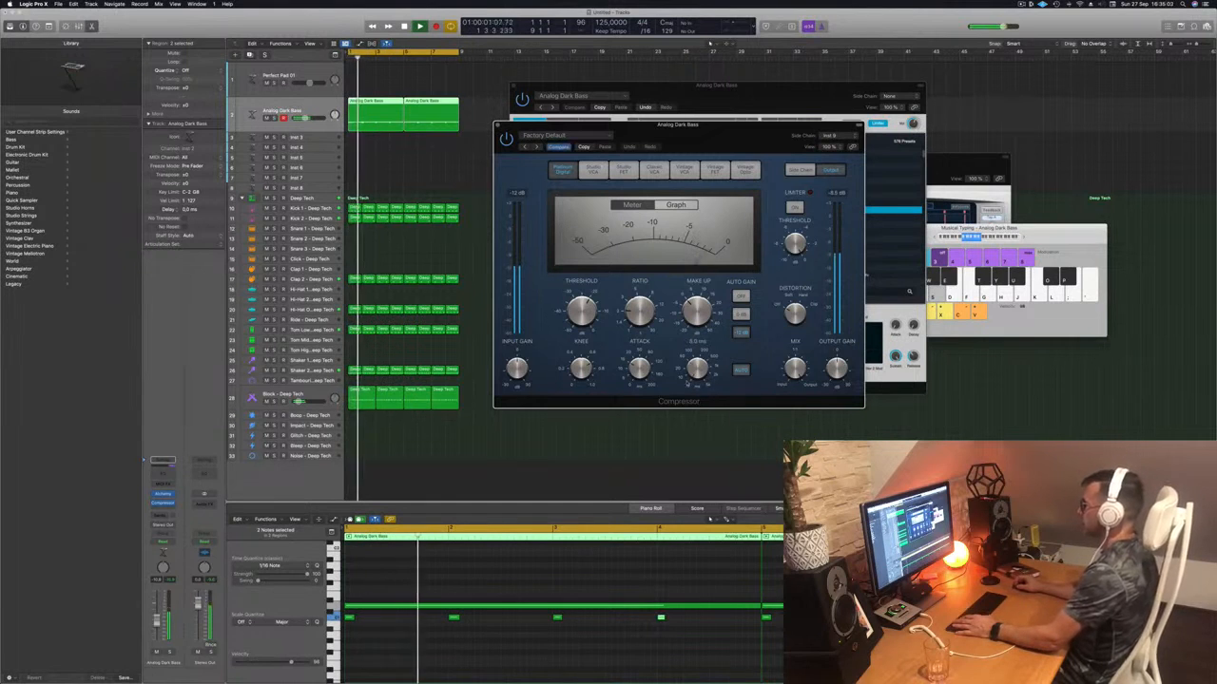
left_click(737, 370)
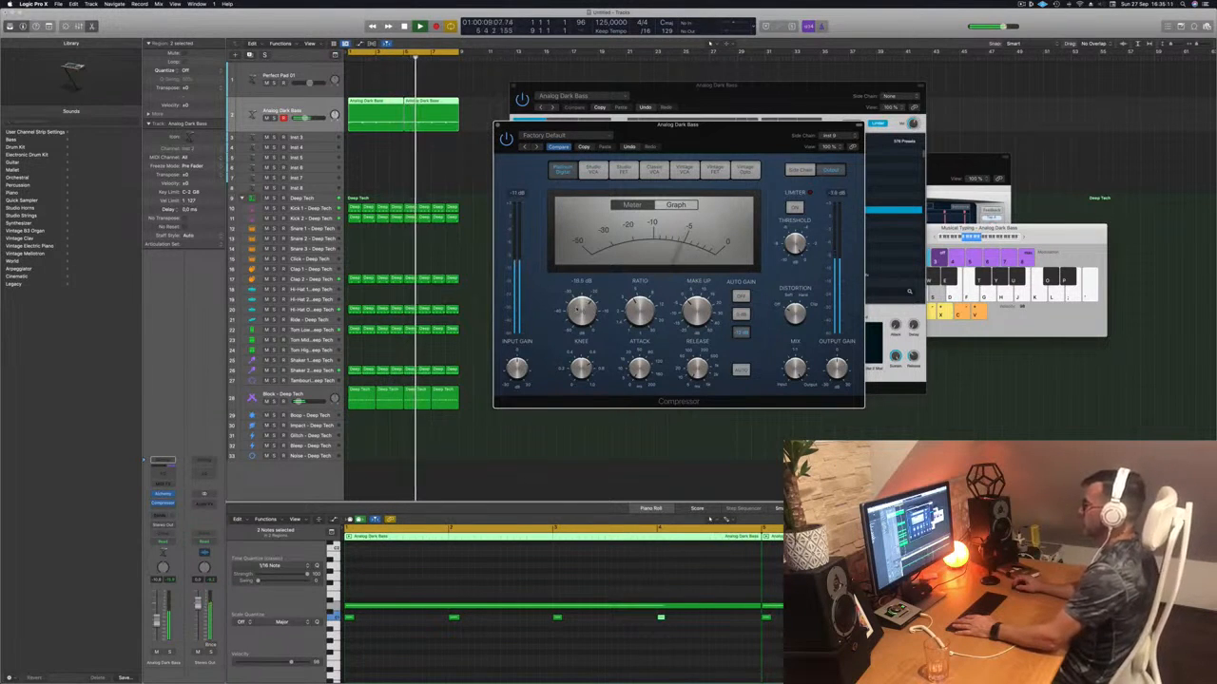
- Close the Compressor and create a new track with the same Analog Dark Bass settings
left_click(497, 126)
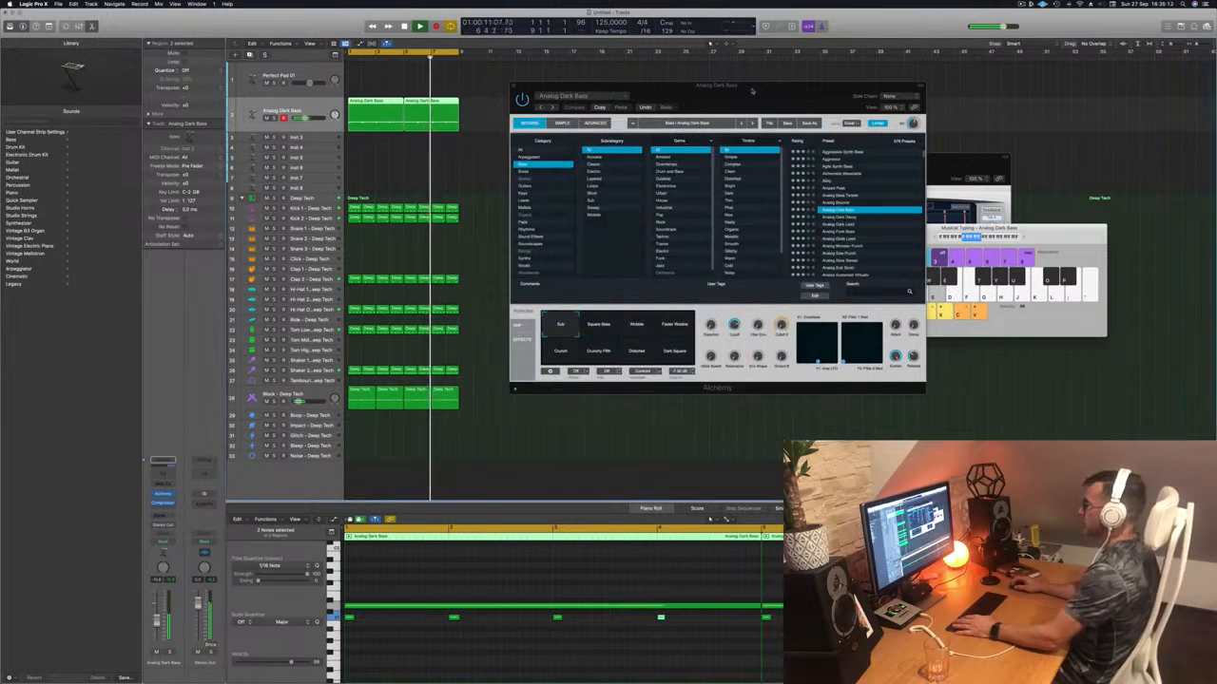
left_click_drag(752, 87, 805, 77)
left_click(308, 107)
key("space")
key("space")
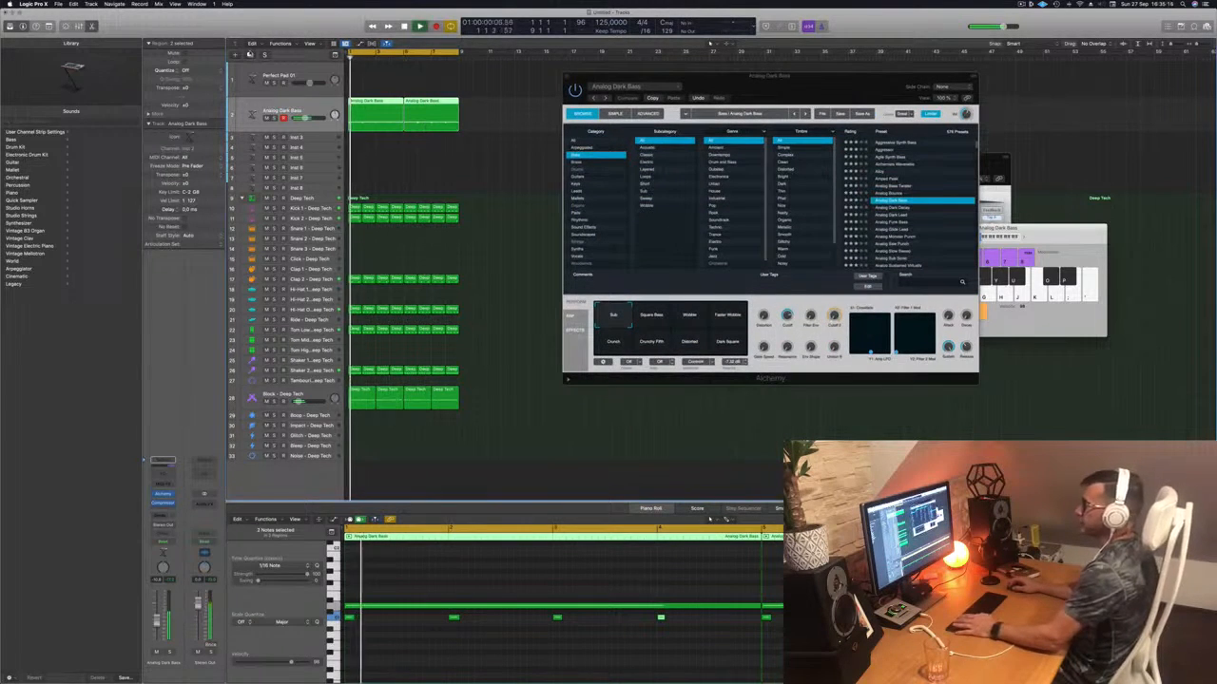
key("super+d")
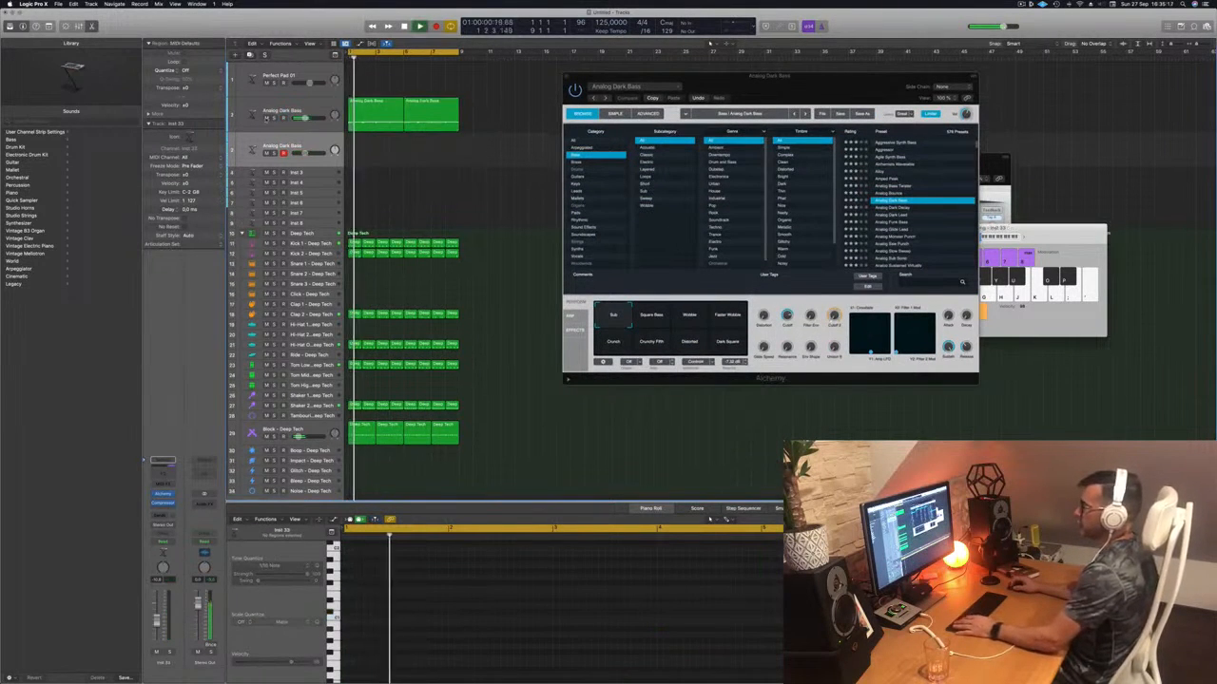
- Mute the original bass track, copy both bass regions to track 3, and open its Alchemy
left_click(267, 119)
left_click_drag(470, 120, 364, 152)
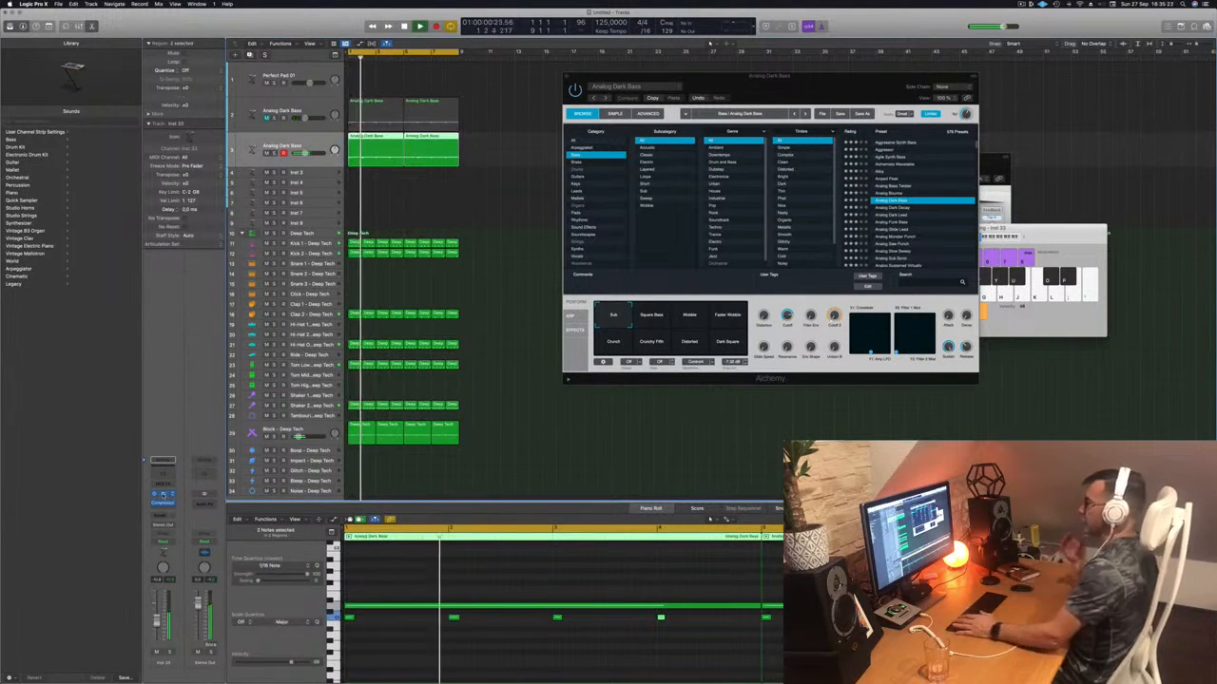
left_click(163, 496)
left_click_drag(603, 112, 684, 123)
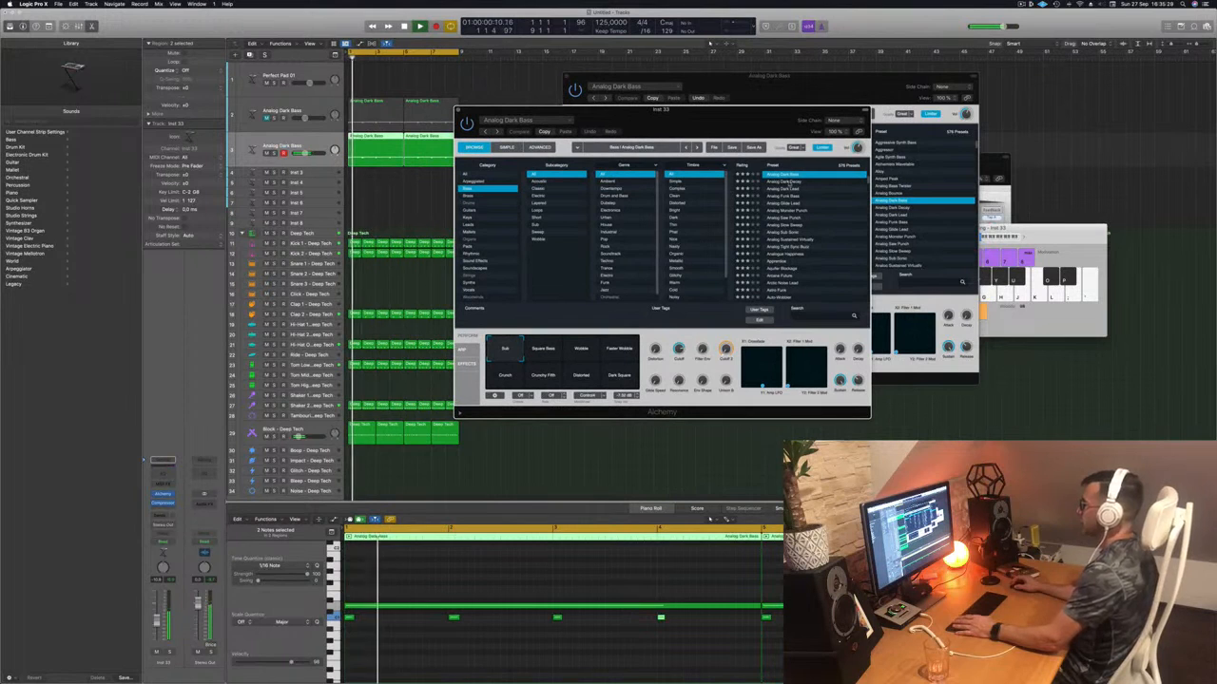
- Audition Alchemy presets from Analog Dark Decay through Astro Funk to Balloon Finger
left_click(787, 182)
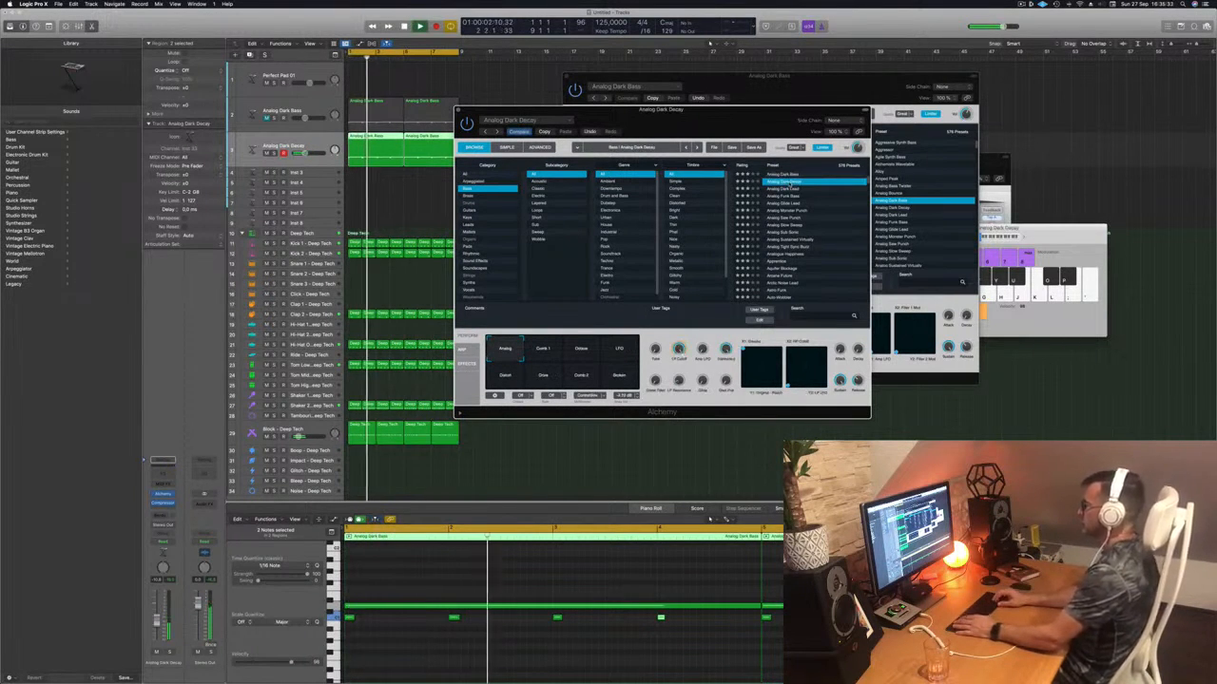
key("Down")
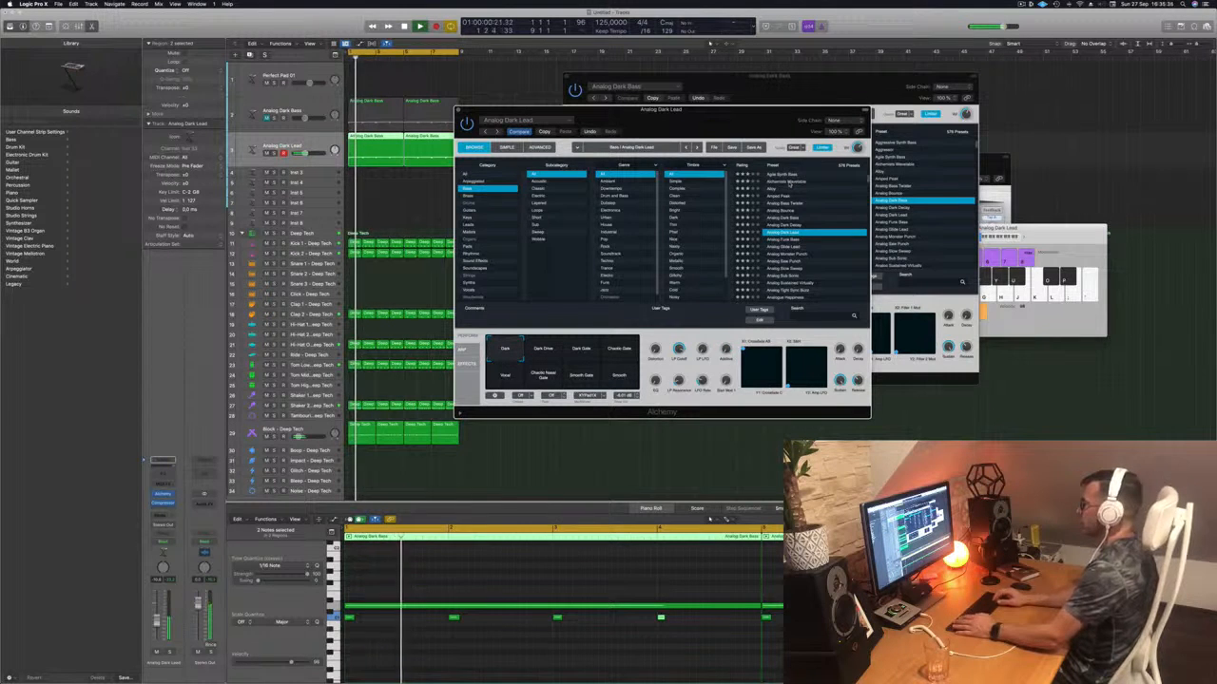
key("Down")
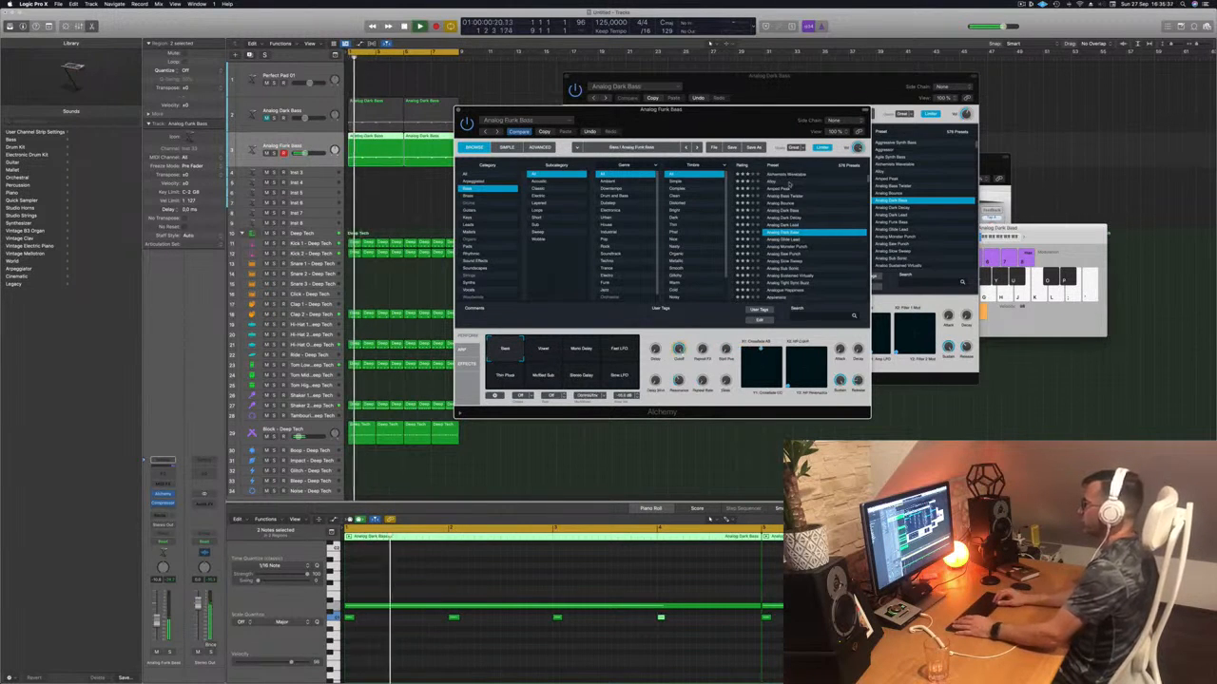
key("Down")
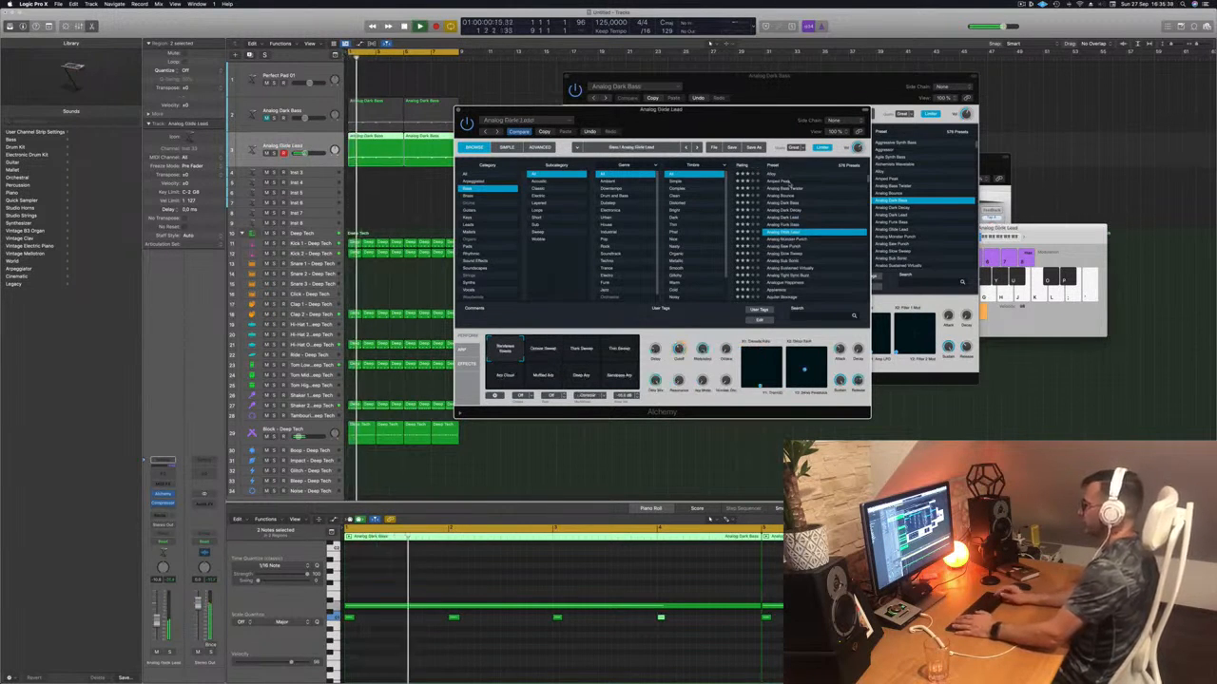
key("Down")
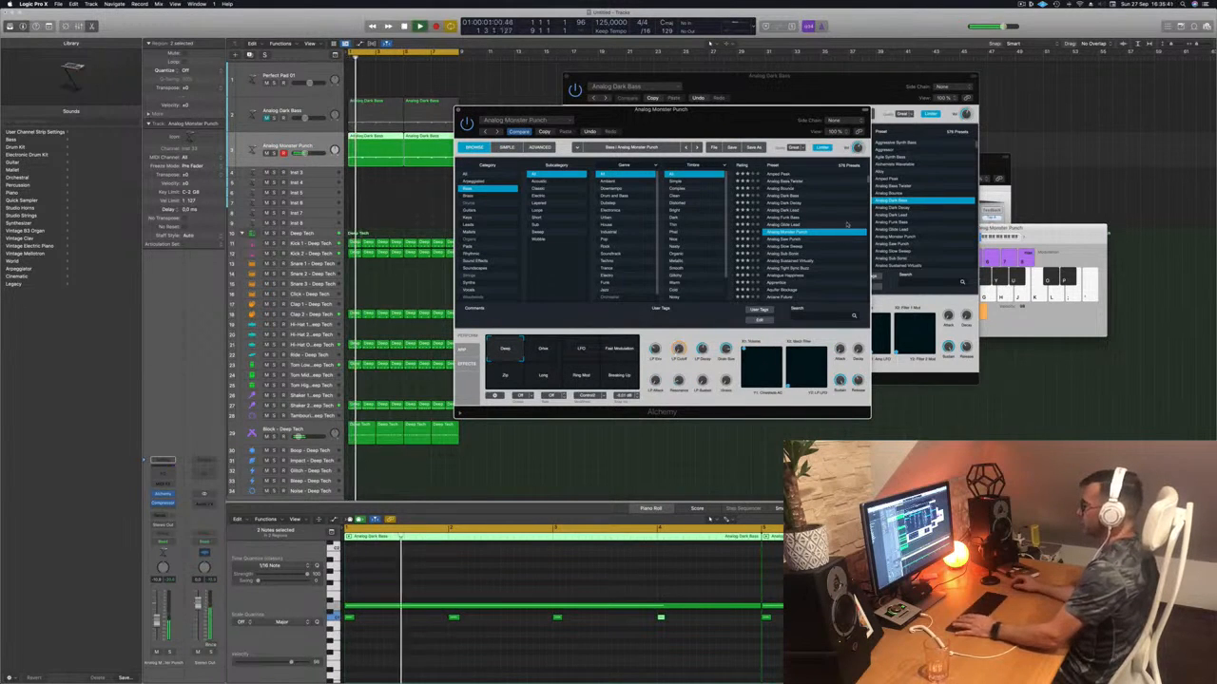
key("Down")
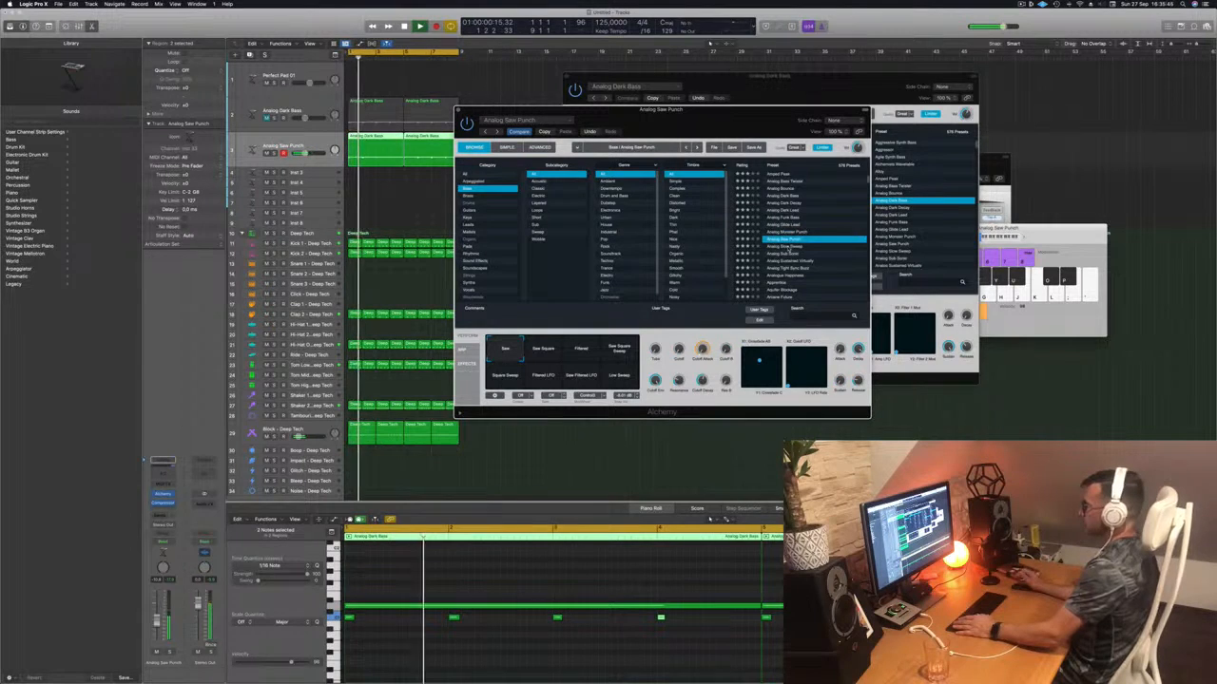
key("Down")
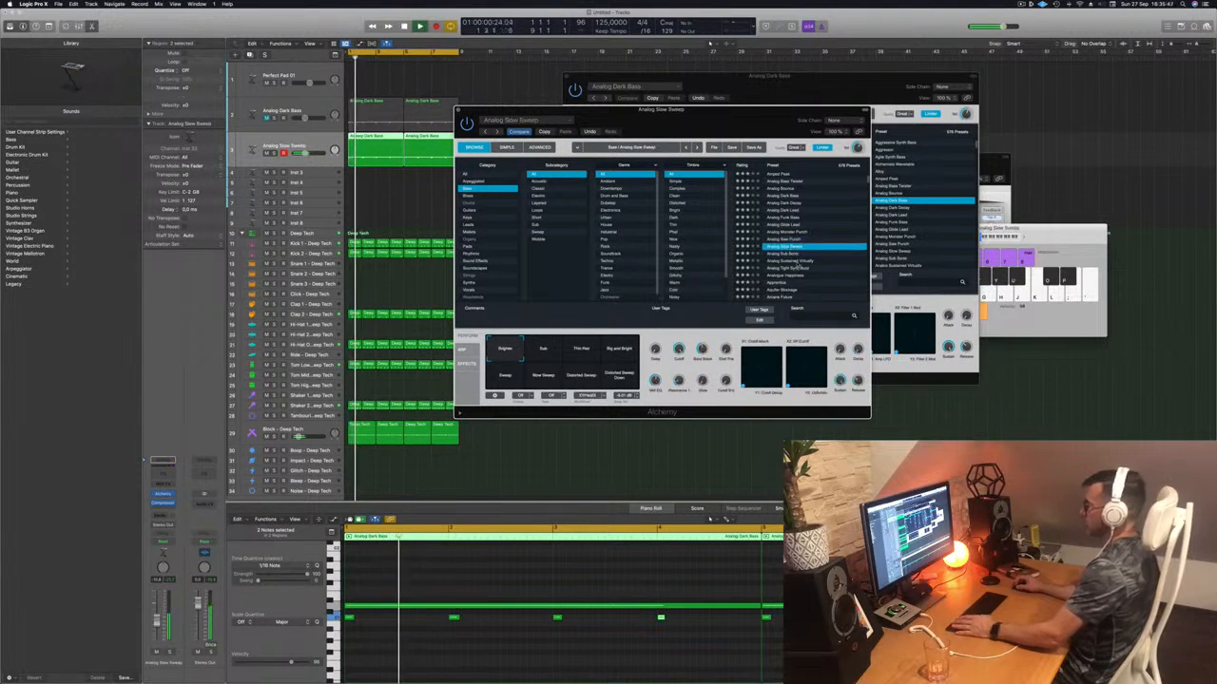
key("Down")
key("Down")
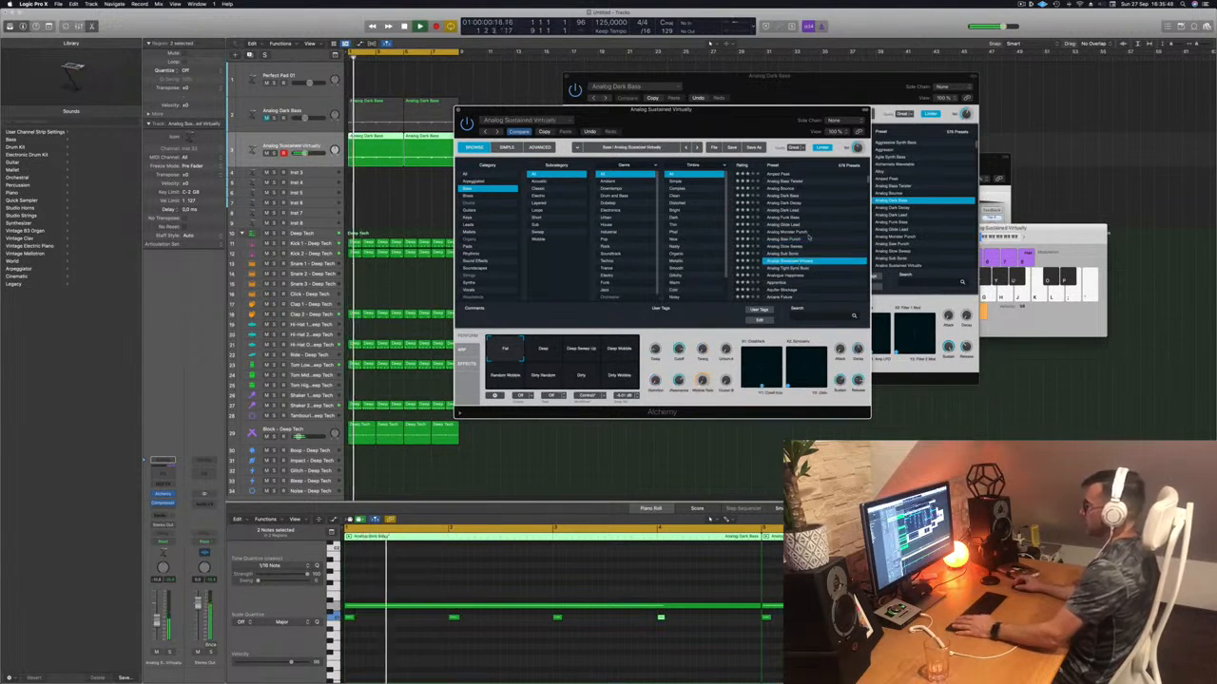
scroll(808, 236, "down", 4)
left_click(775, 231)
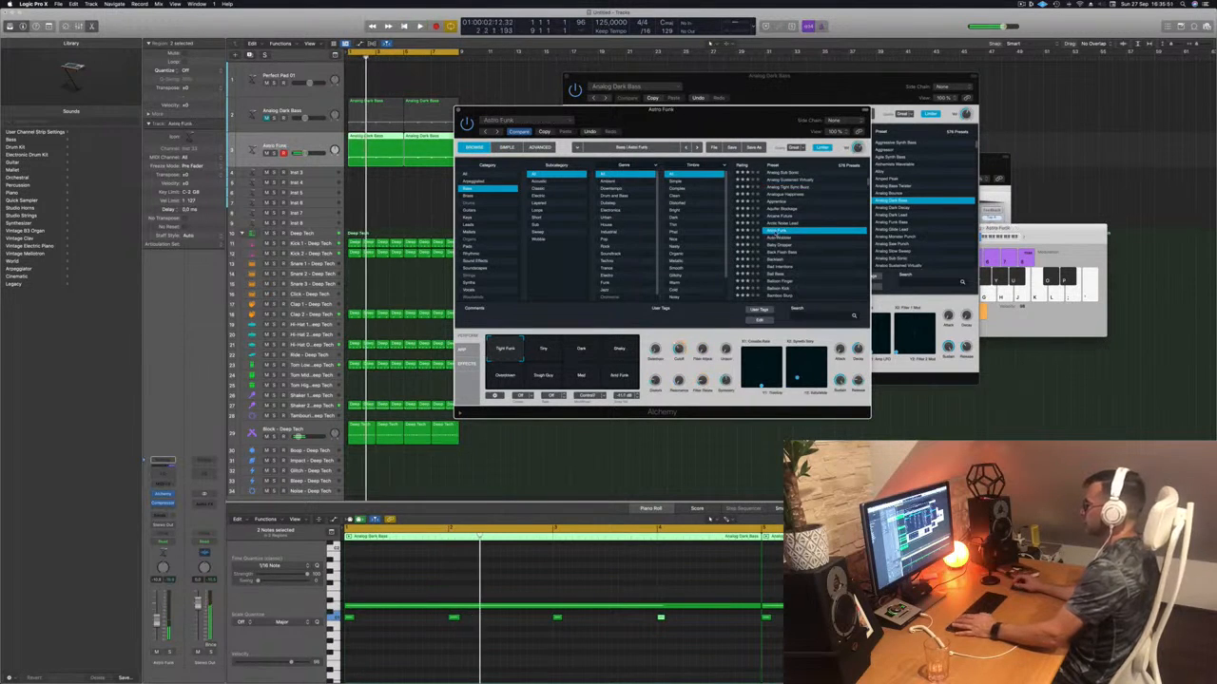
scroll(801, 233, "down", 2)
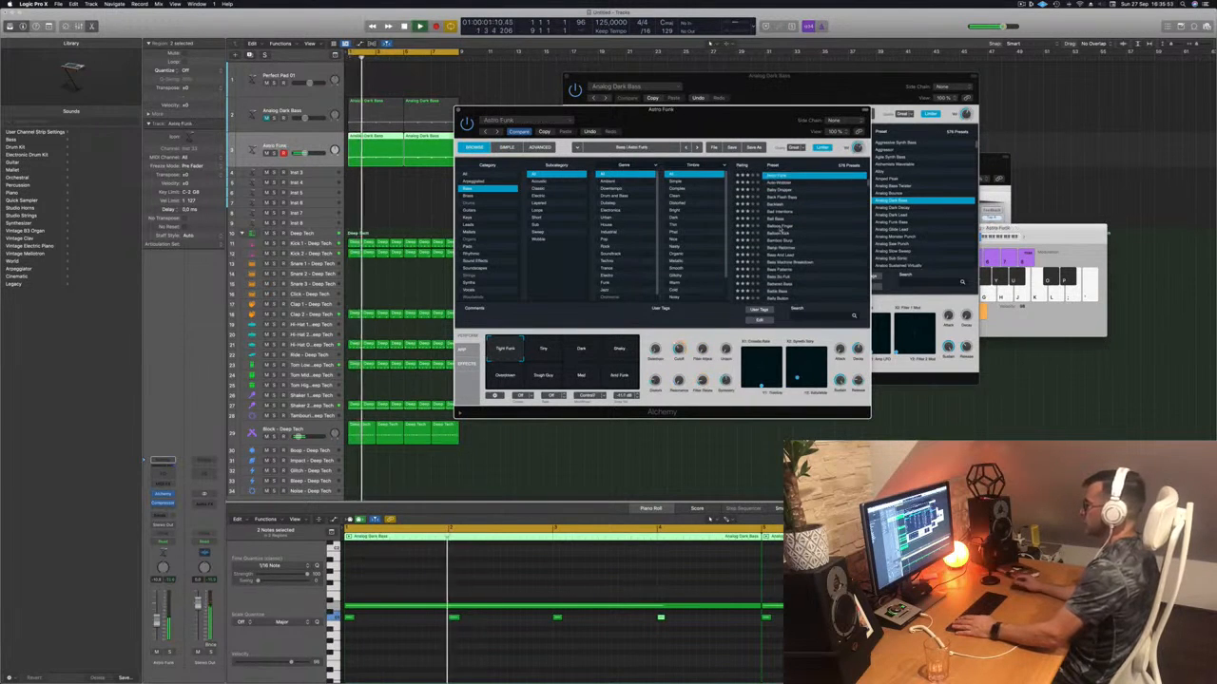
left_click(777, 226)
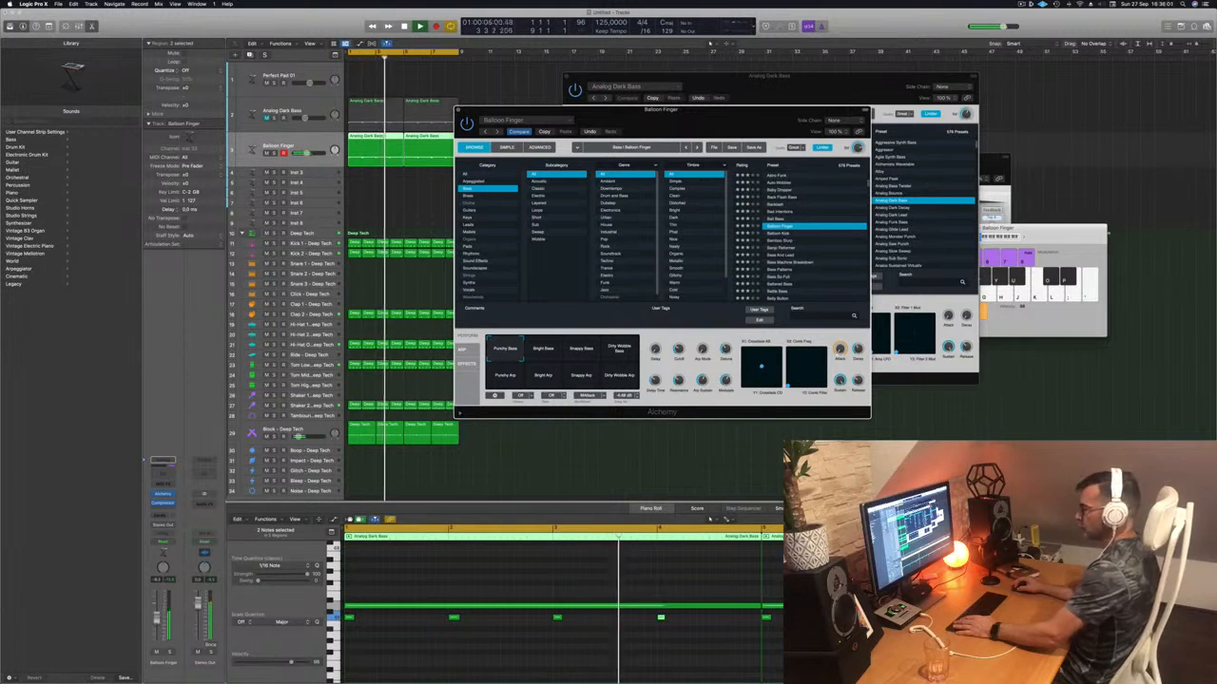
- Restart playback and audition the Bright, Snappy and Dirty Wobble bass and arp snapshots, ending on Punchy Arp
left_click(196, 602)
key("Return")
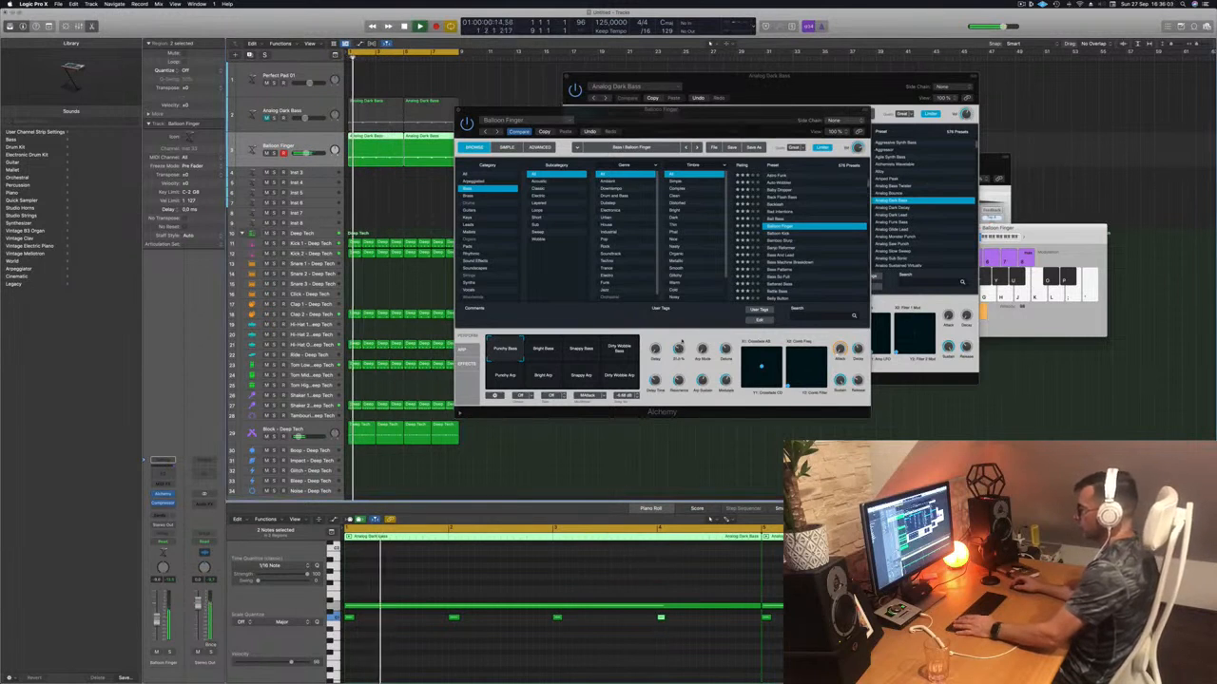
left_click(682, 335)
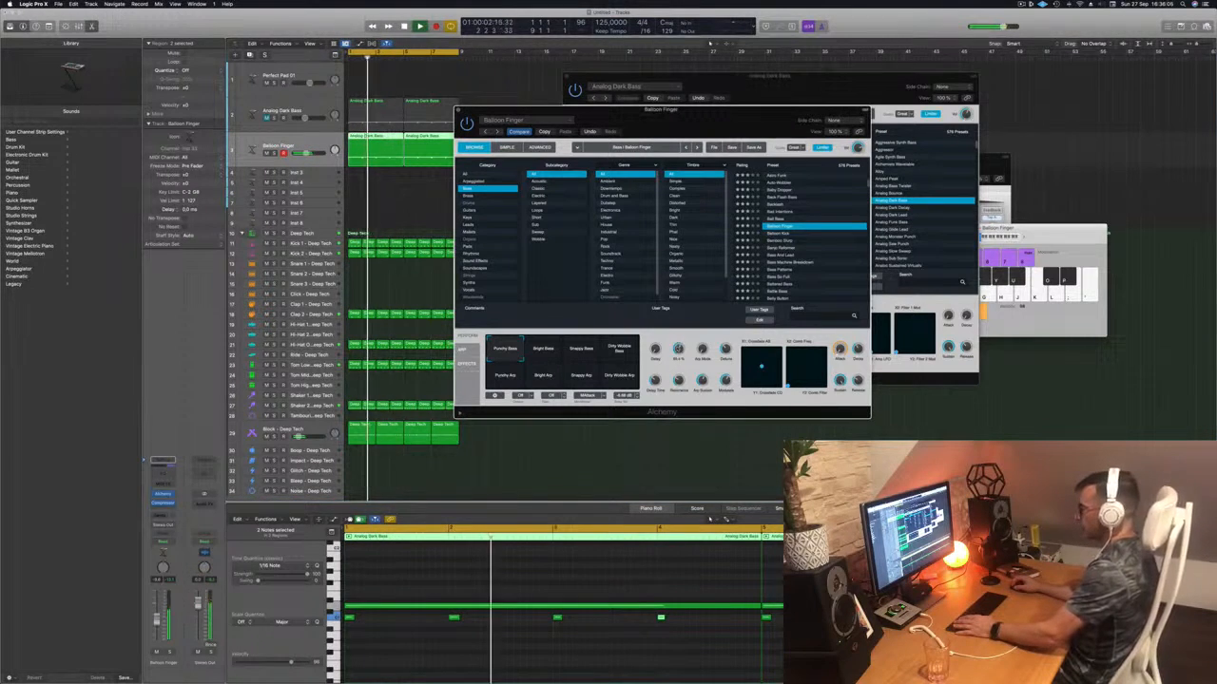
left_click(543, 354)
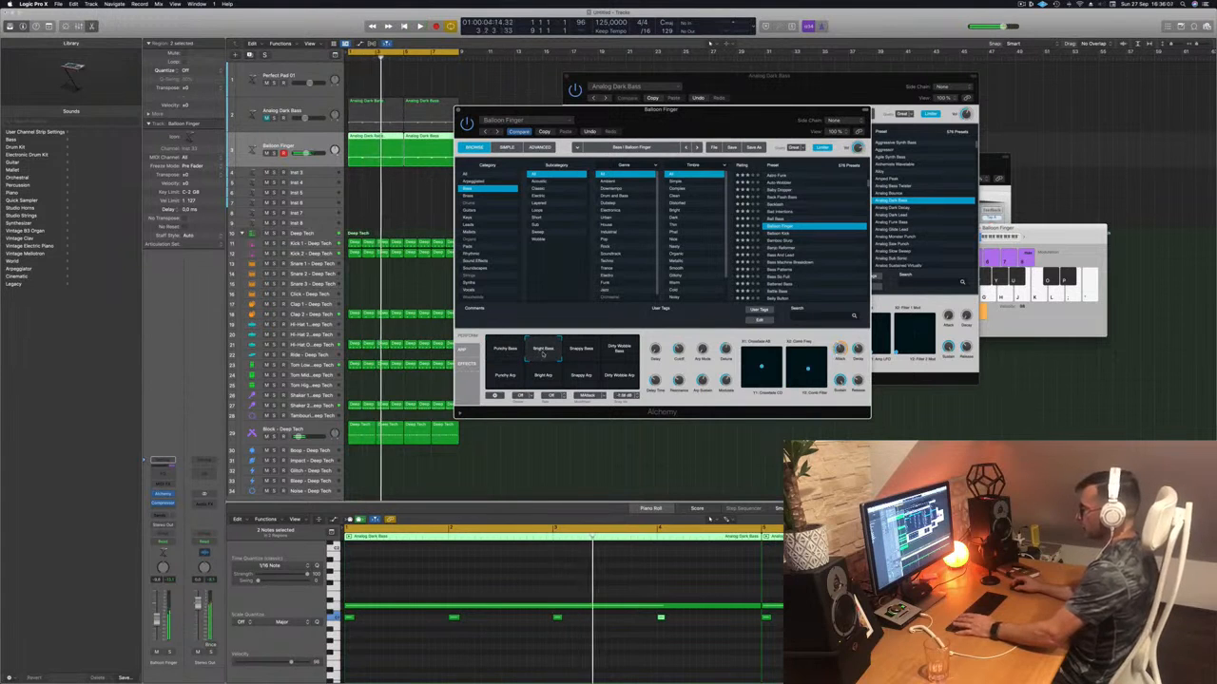
left_click(588, 352)
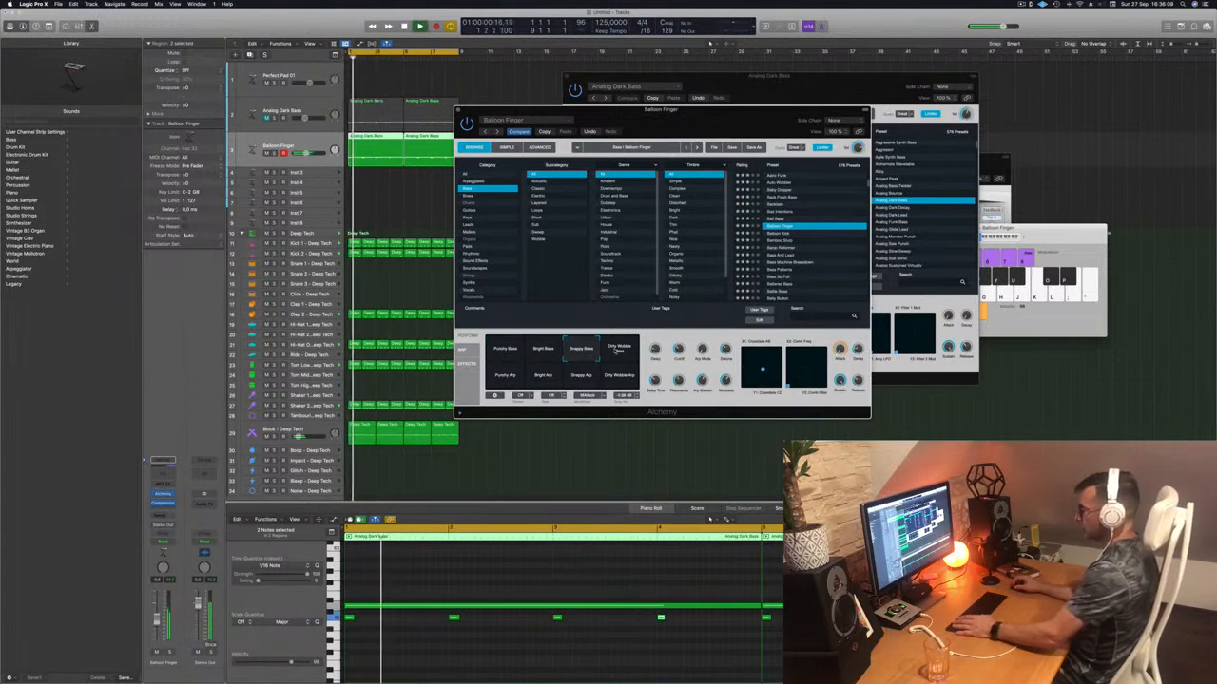
left_click(618, 350)
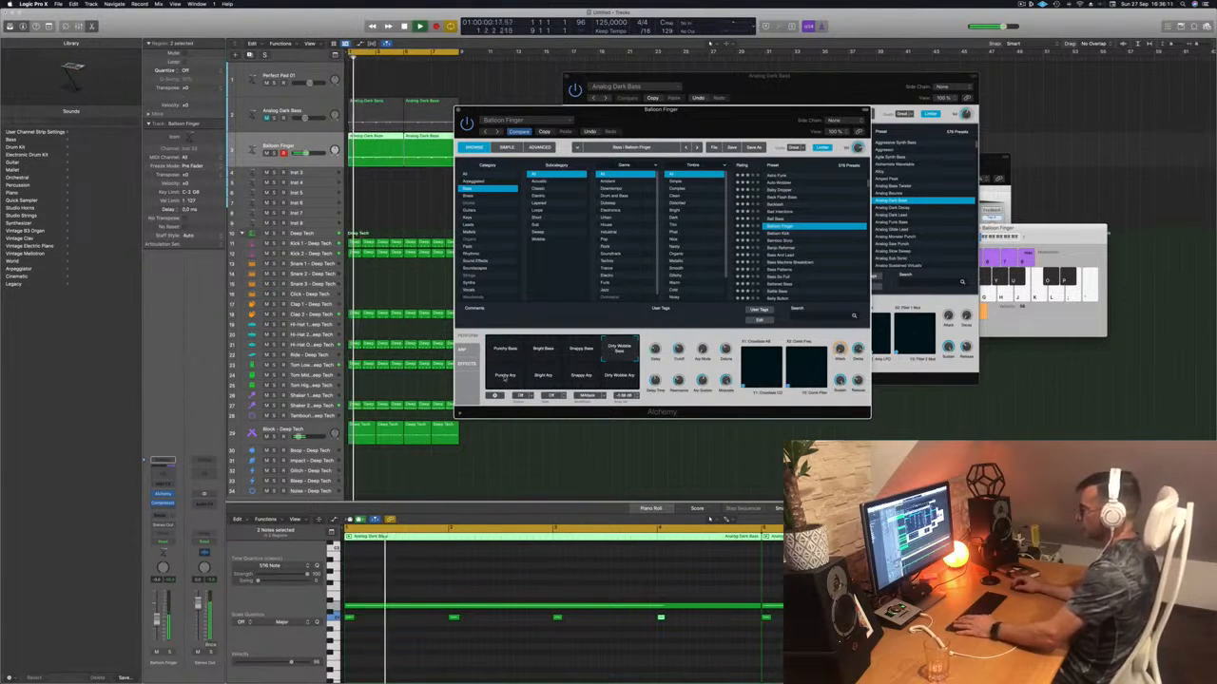
left_click(504, 377)
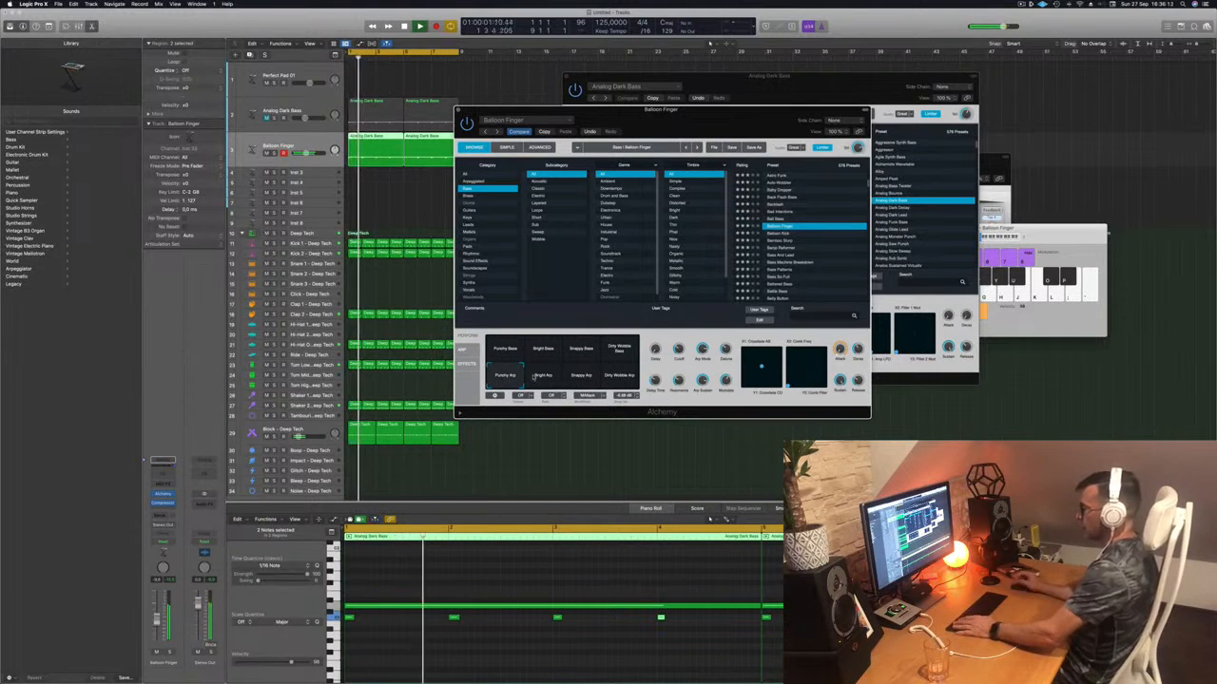
left_click(540, 377)
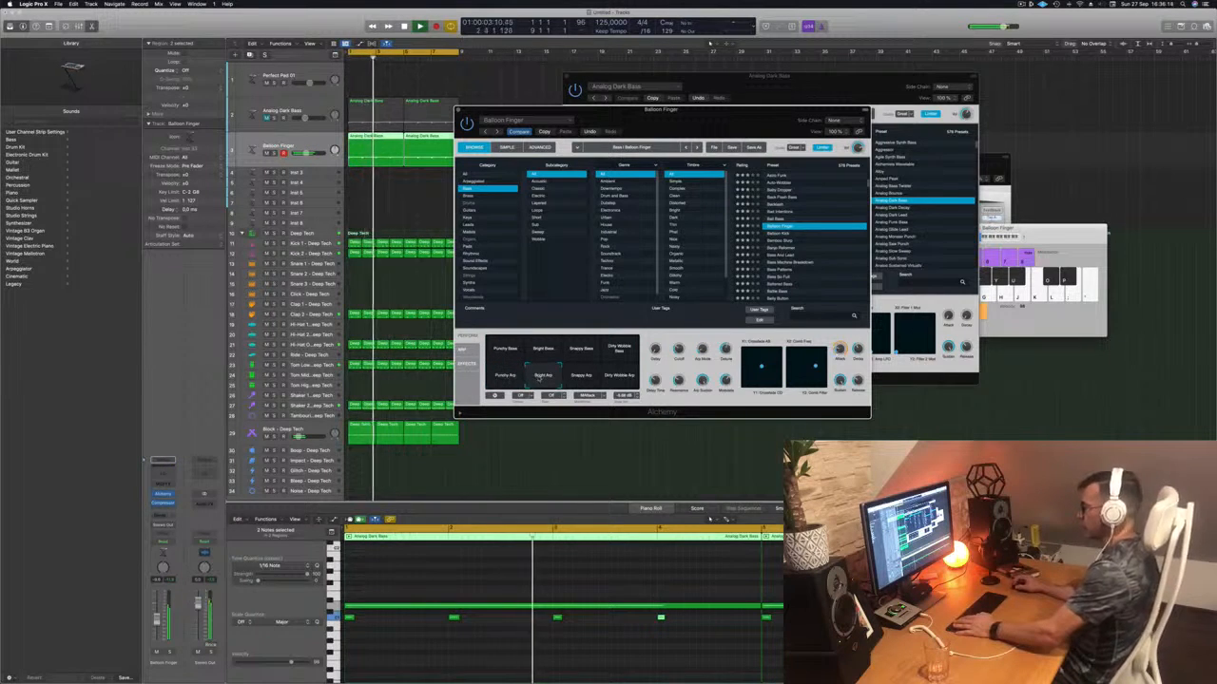
left_click(581, 378)
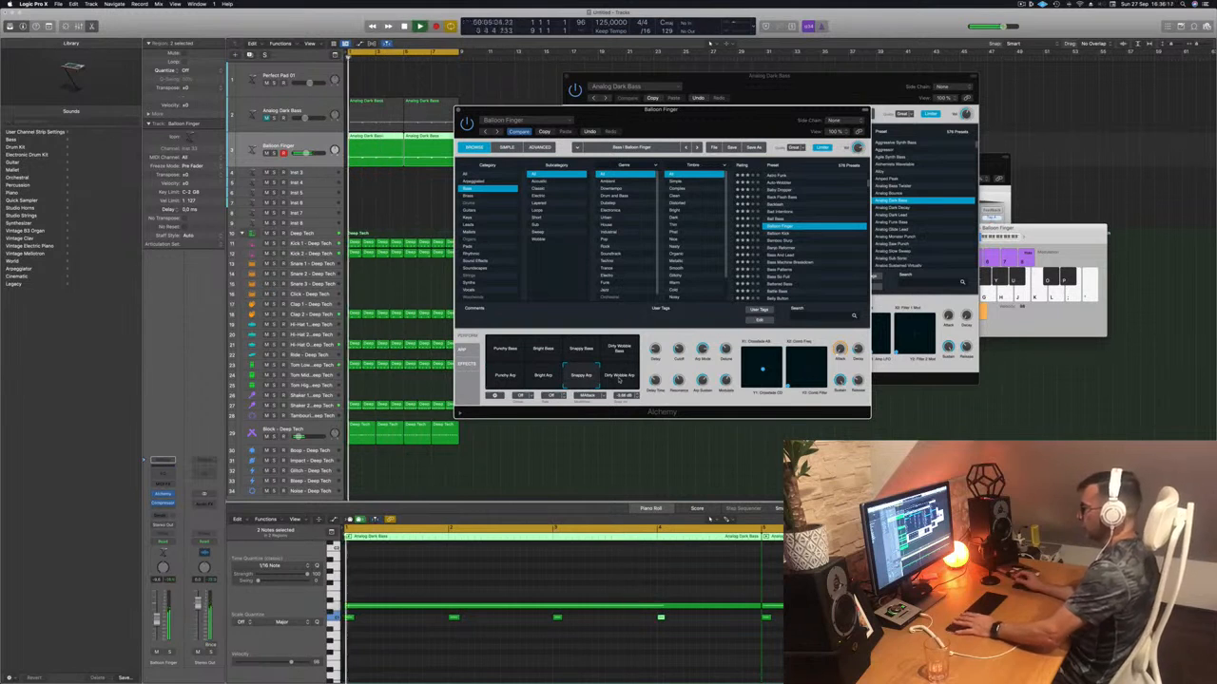
left_click(618, 377)
left_click(498, 379)
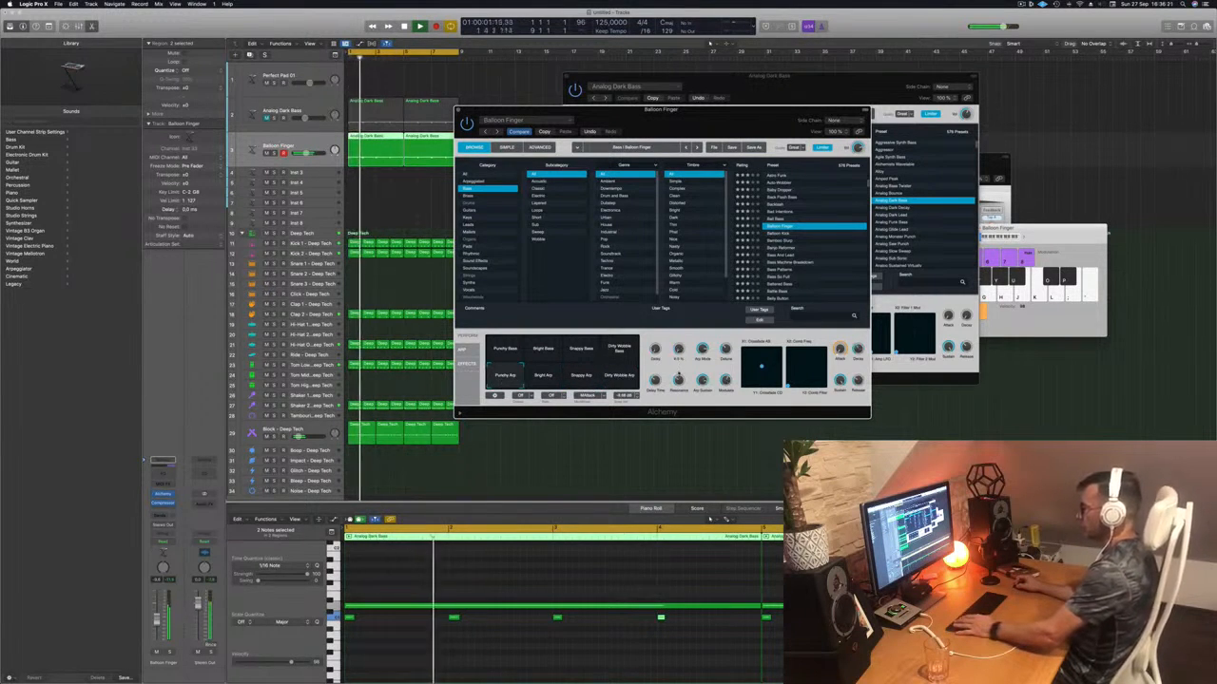
- Stop playback and step through Balloon Kick, Bamboo Slurp and Banjo Reformer to Bass And Lead
left_click(781, 234)
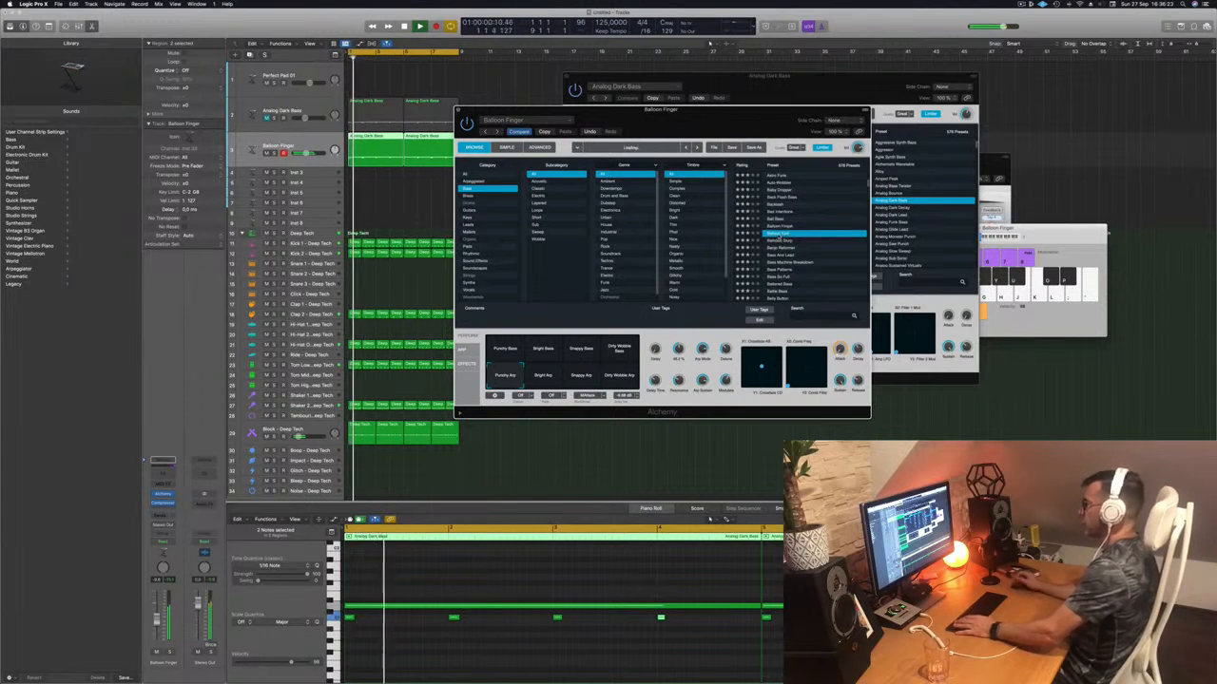
key("space")
left_click(781, 241)
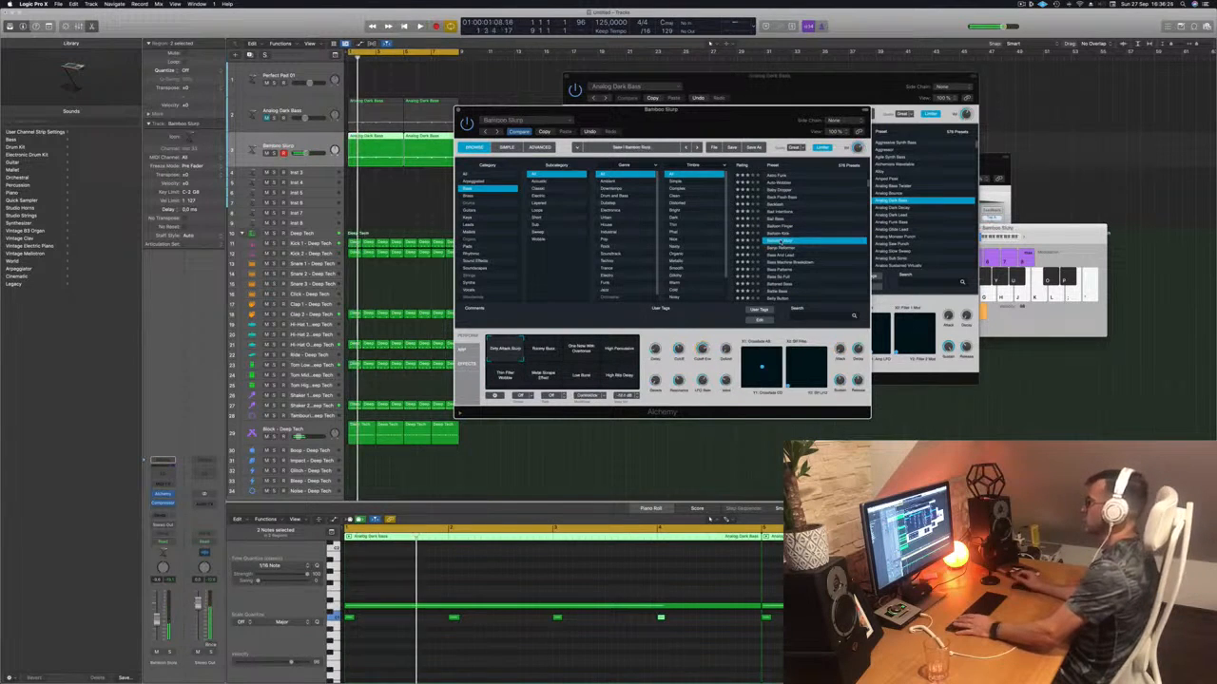
left_click(780, 248)
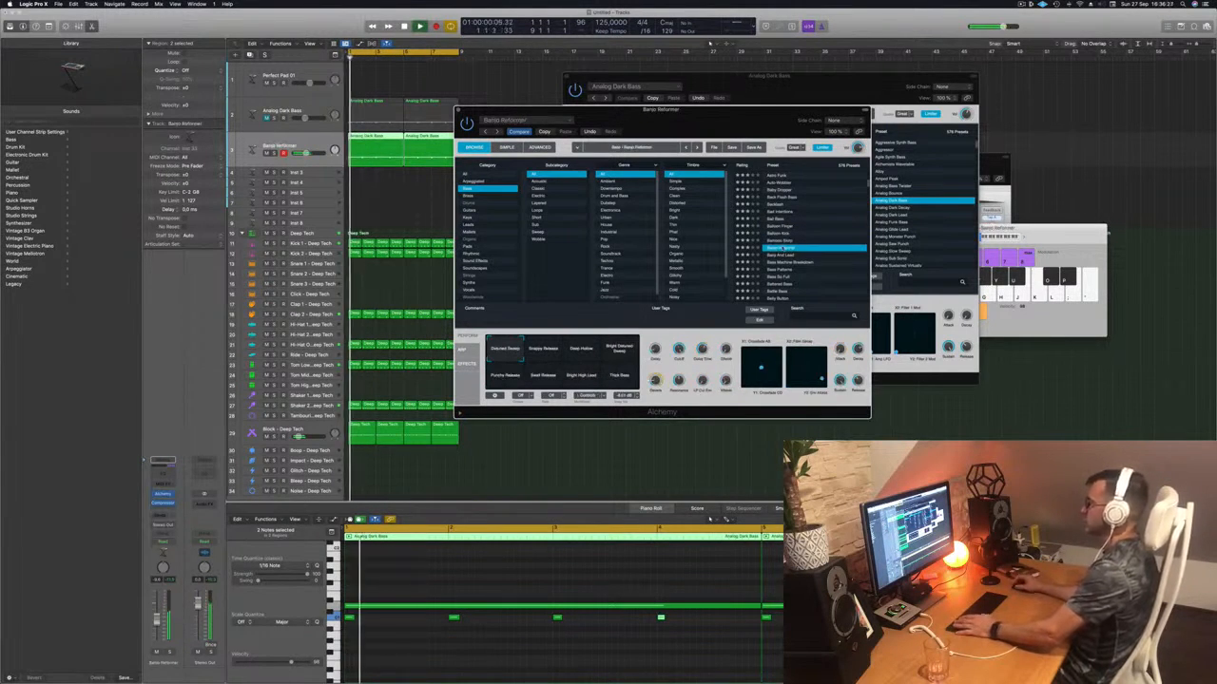
scroll(799, 246, "down", 2)
left_click(779, 235)
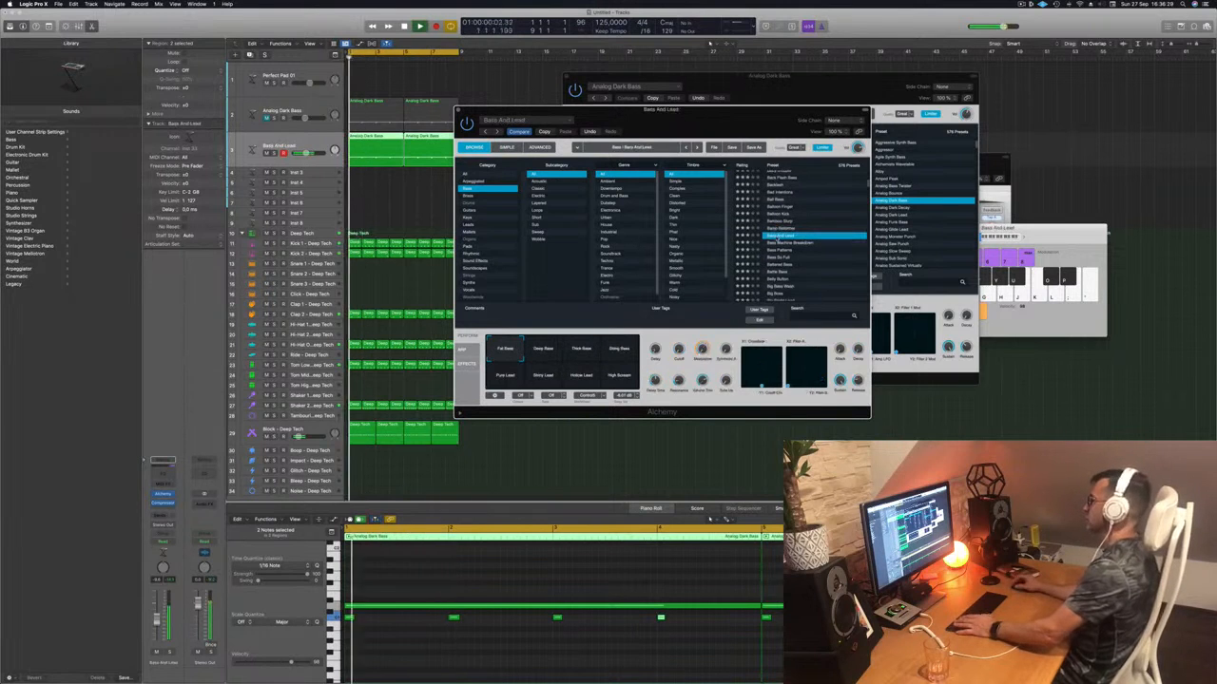
- Try the Bass And Lead snapshots (Deep, Thick, Pure Lead, Shiny, Hollow, High Scream), settling on Biting Bass
scroll(806, 228, "down", 2)
left_click_drag(714, 127, 756, 109)
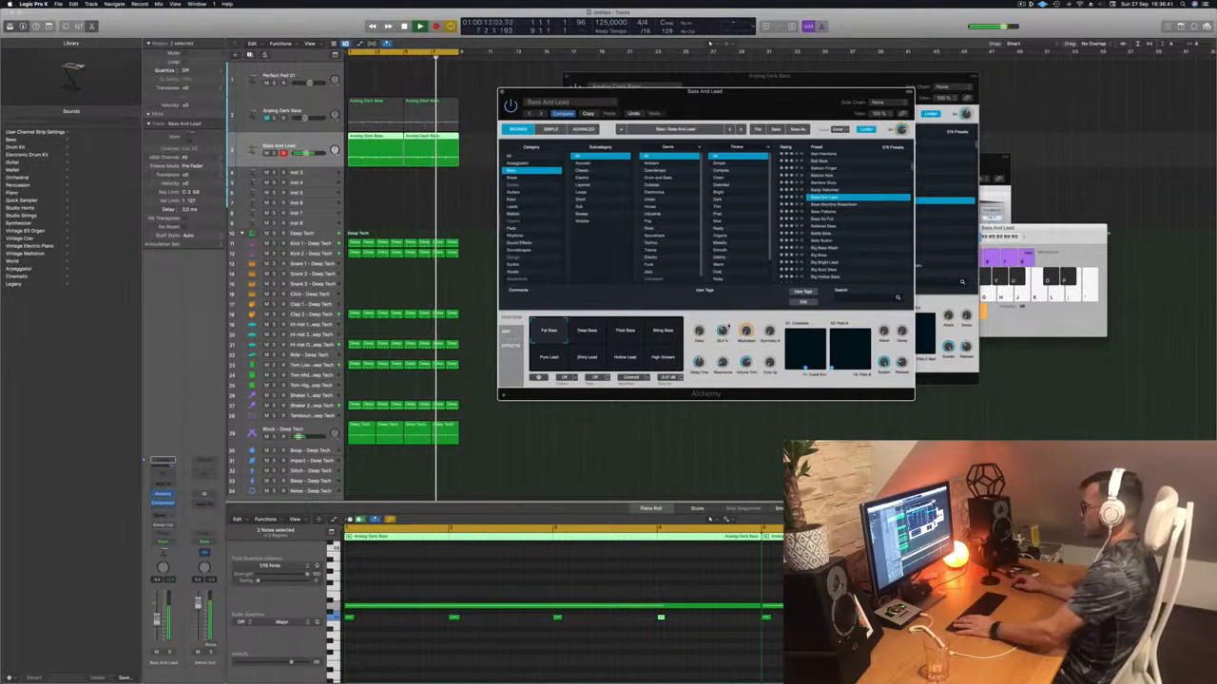
left_click(581, 334)
left_click(624, 333)
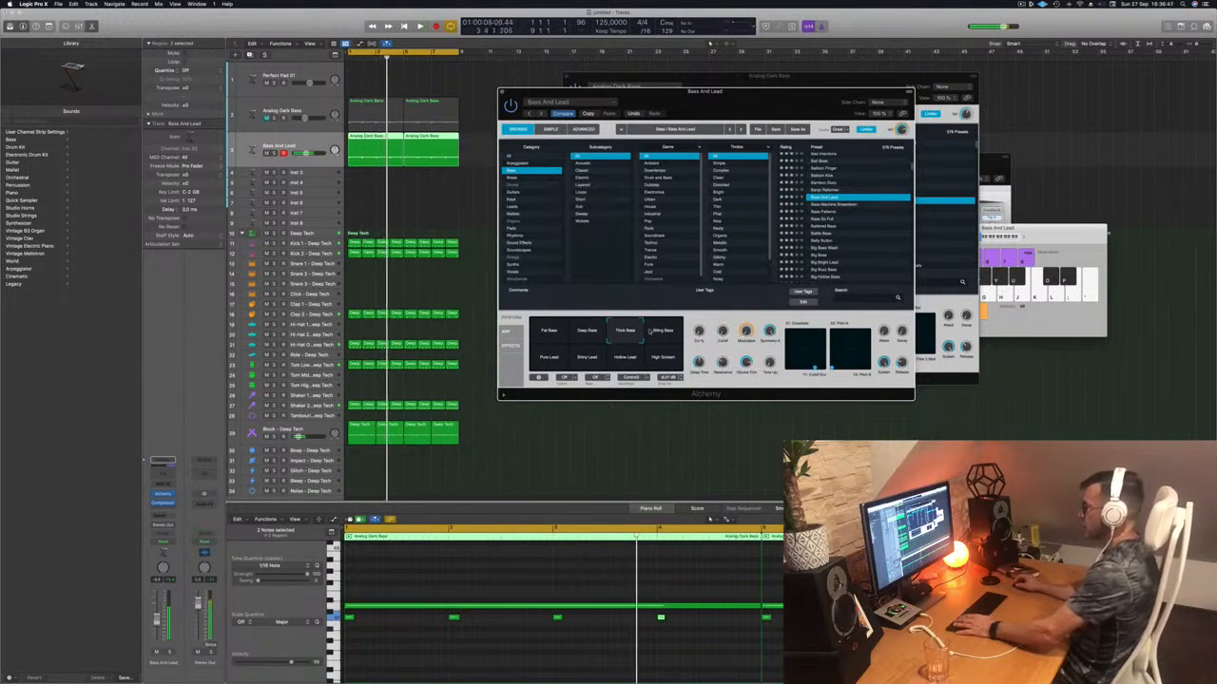
left_click(668, 330)
left_click(549, 358)
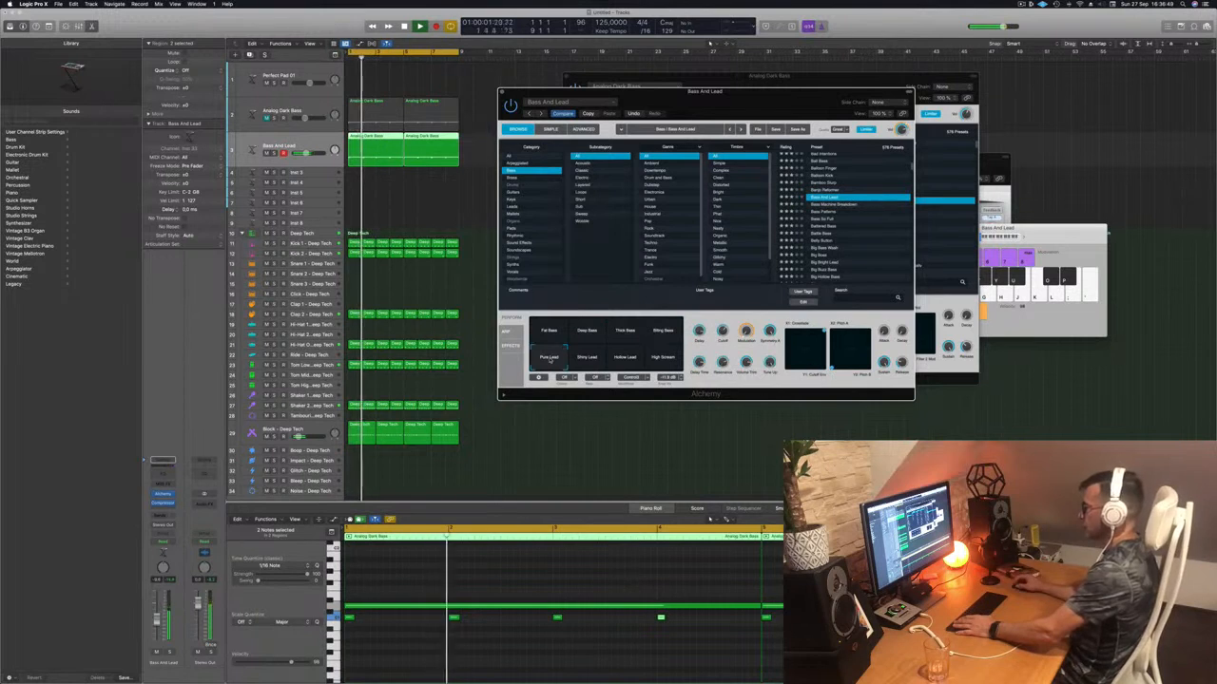
left_click(587, 359)
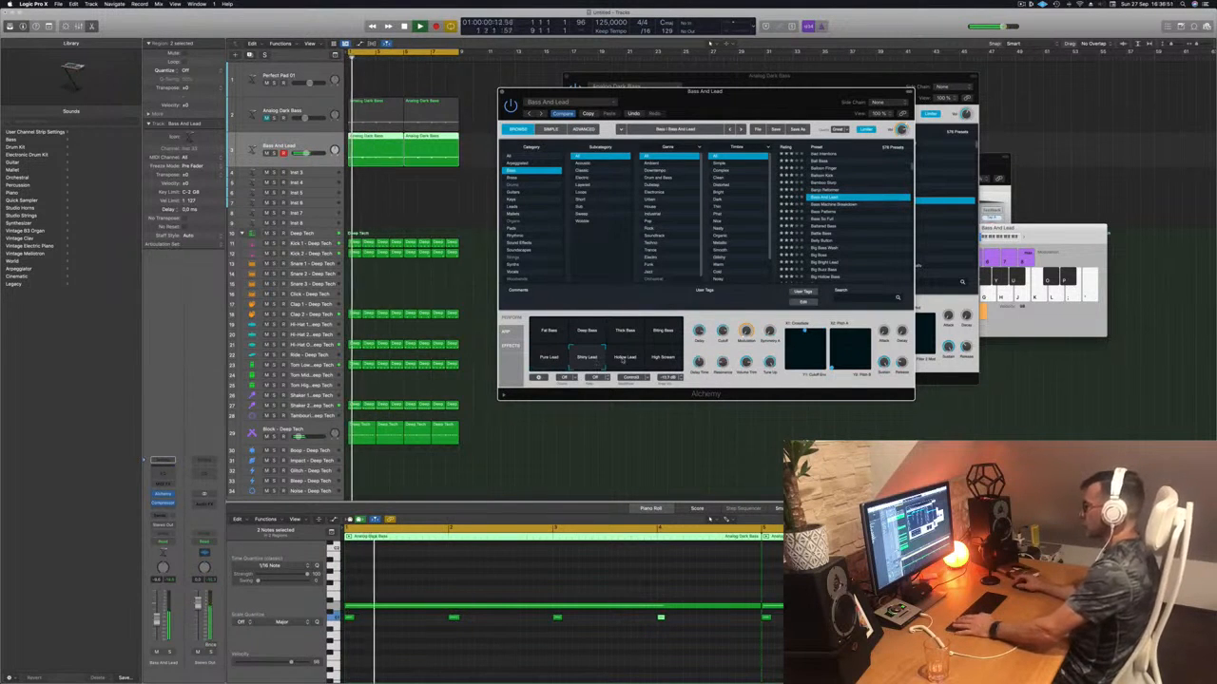
left_click(623, 358)
left_click(666, 359)
left_click(667, 338)
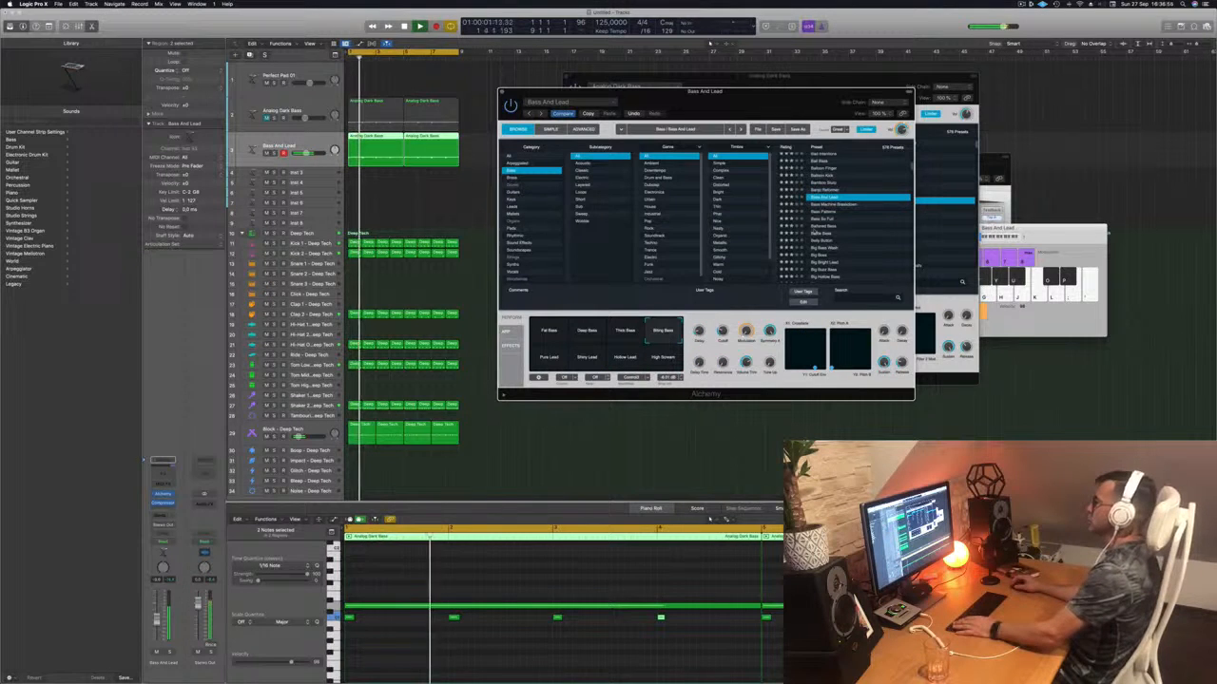
- Audition Bass Machine Breakdown through Big Bash, then load the Big Buzz Bass preset
left_click(841, 206)
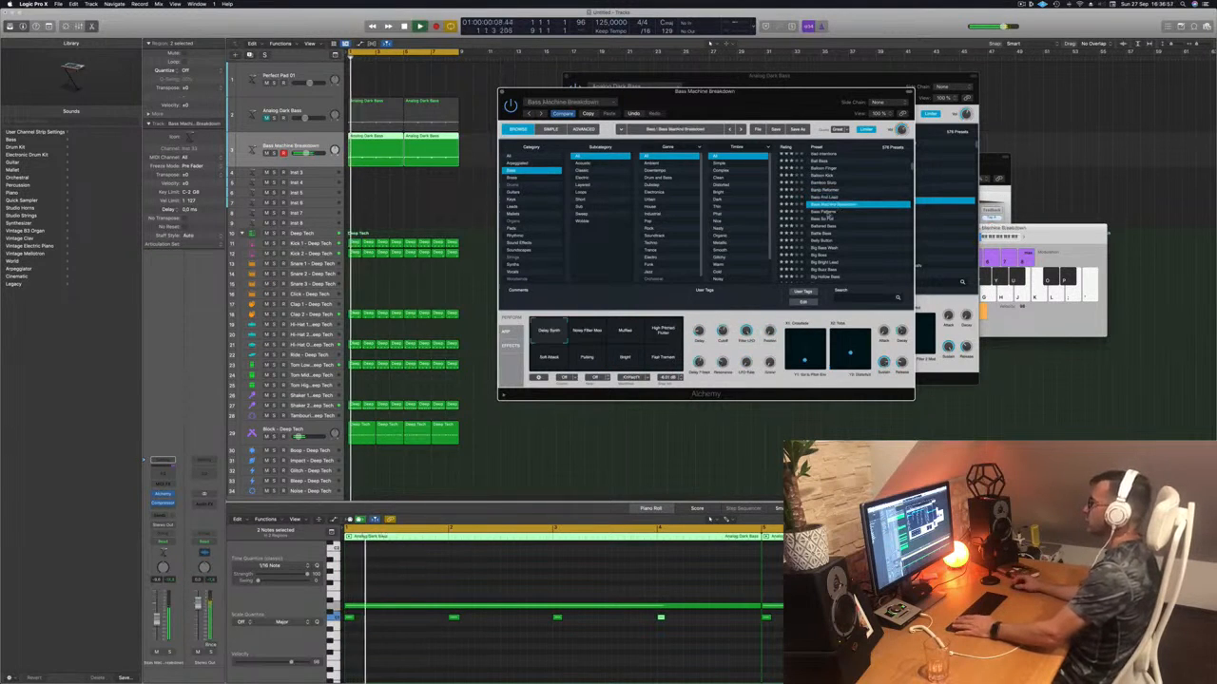
left_click(829, 213)
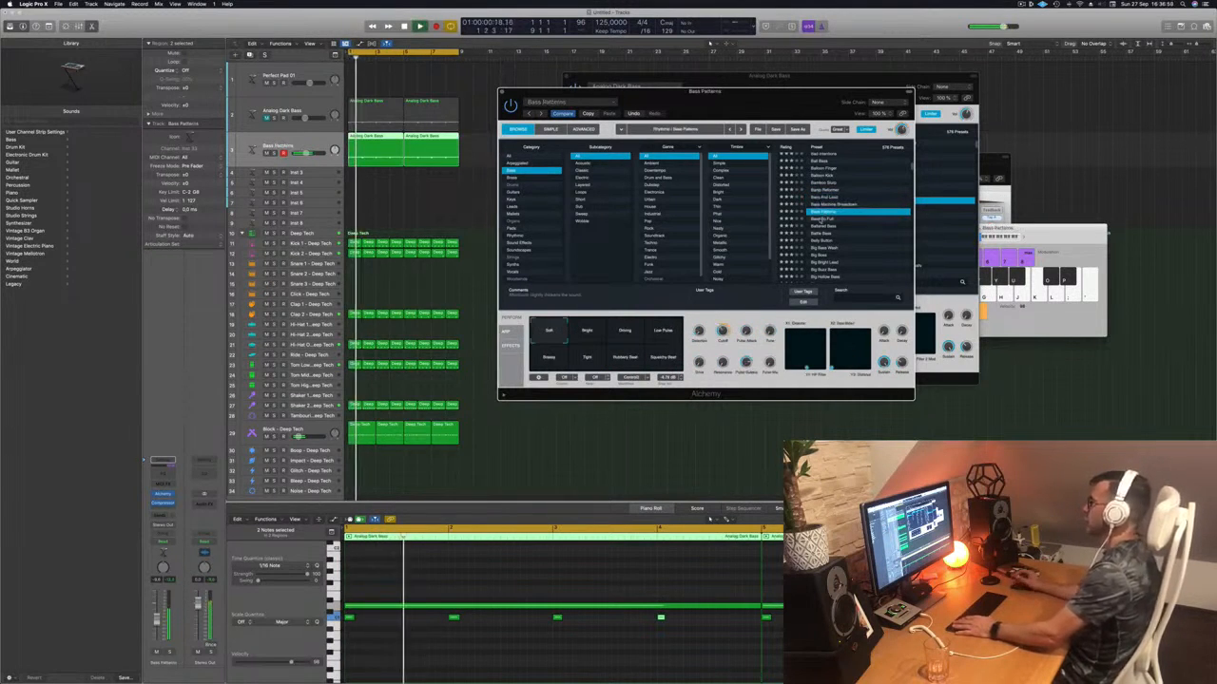
left_click(821, 219)
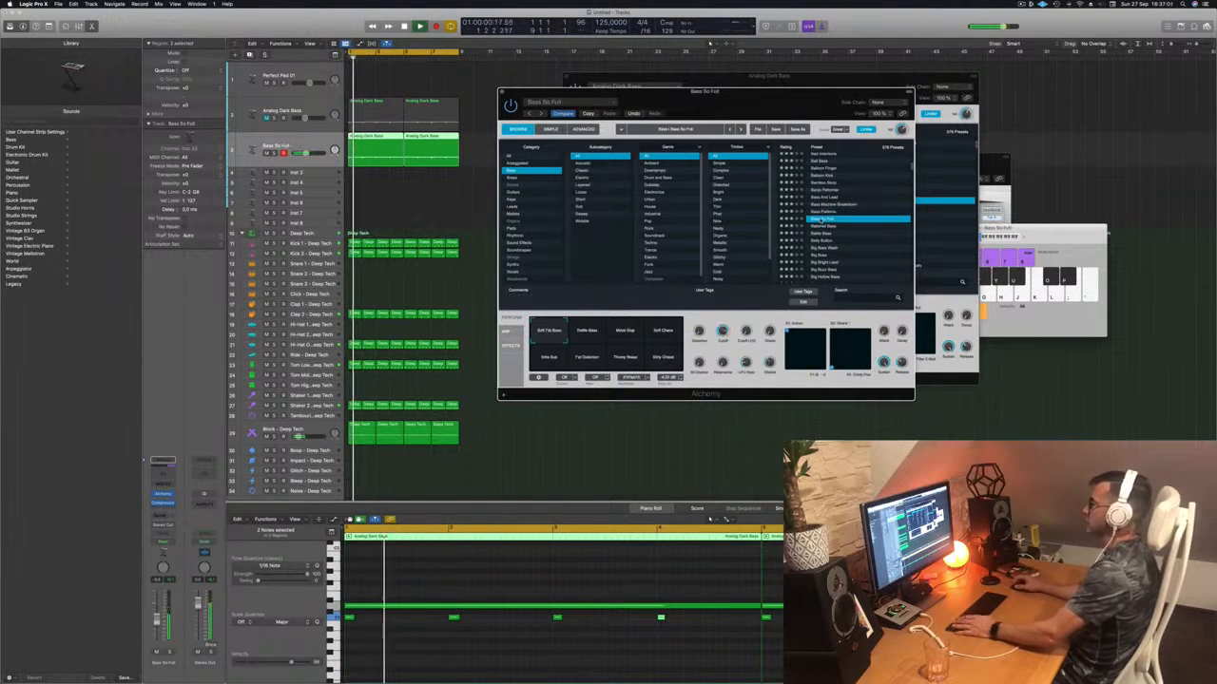
left_click(824, 226)
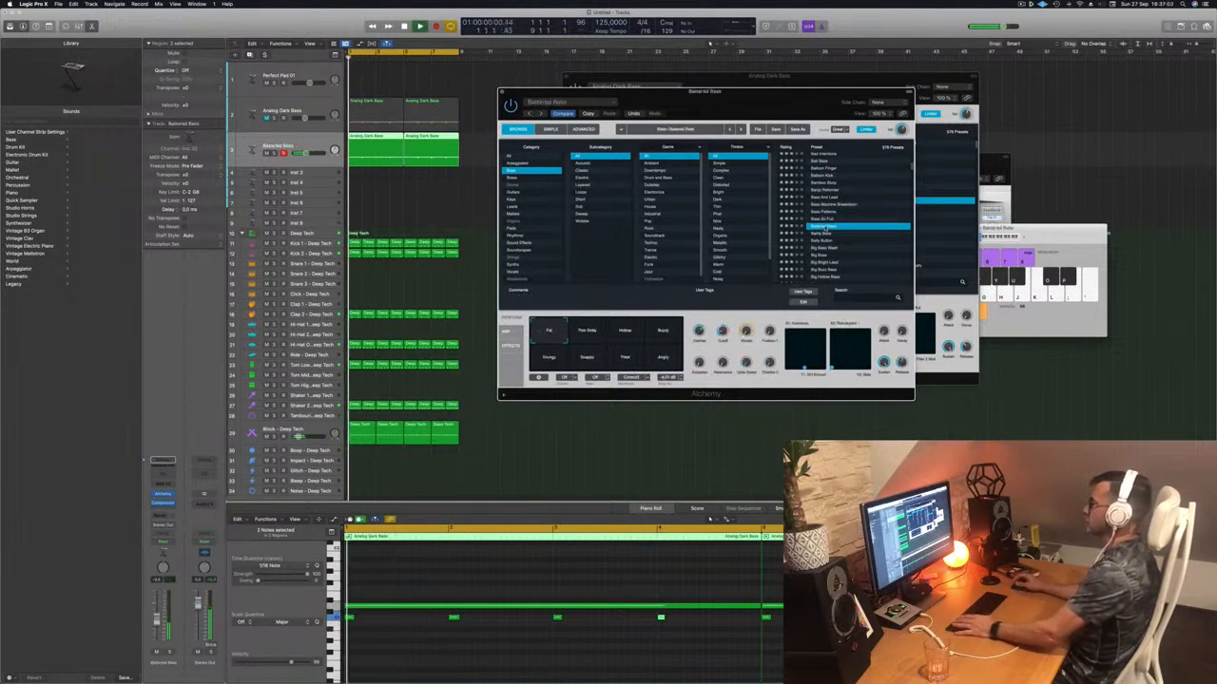
left_click(819, 242)
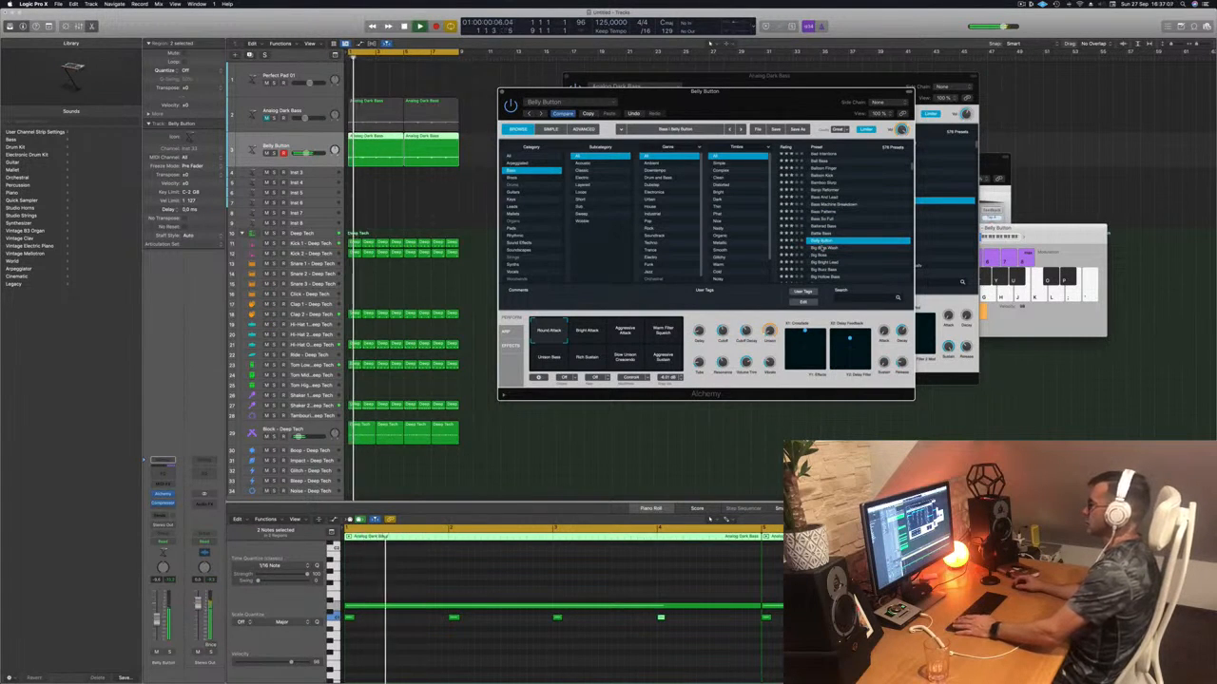
left_click(820, 248)
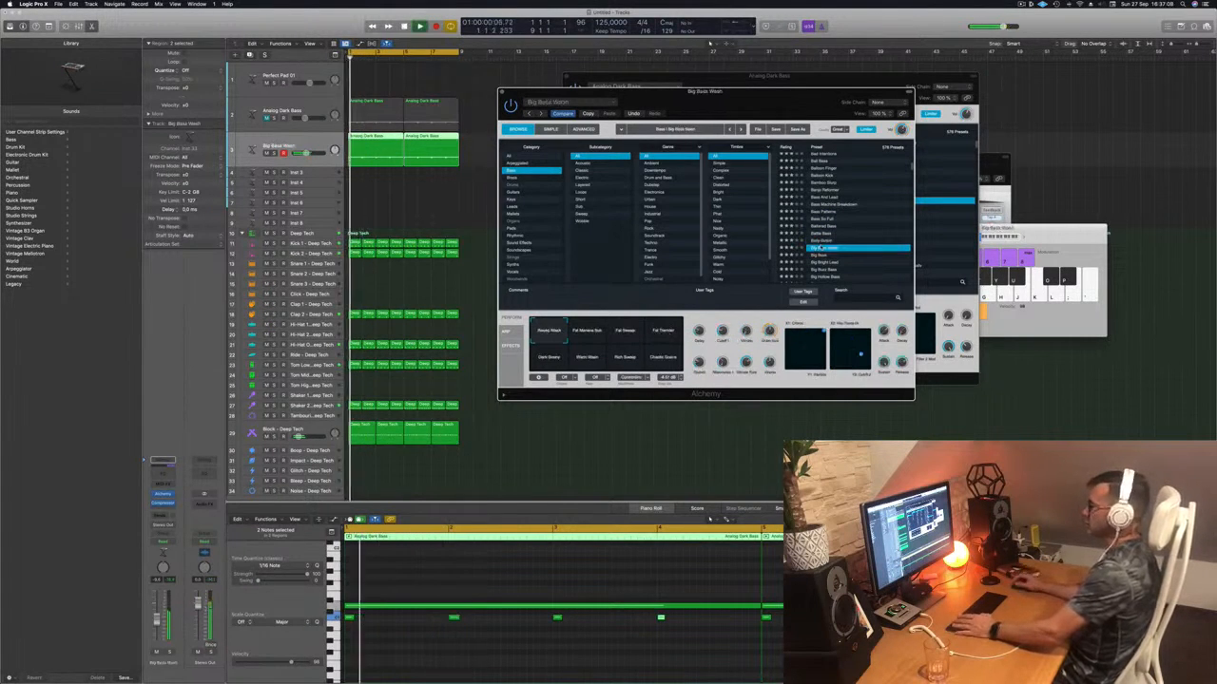
scroll(843, 228, "down", 2)
left_click(818, 229)
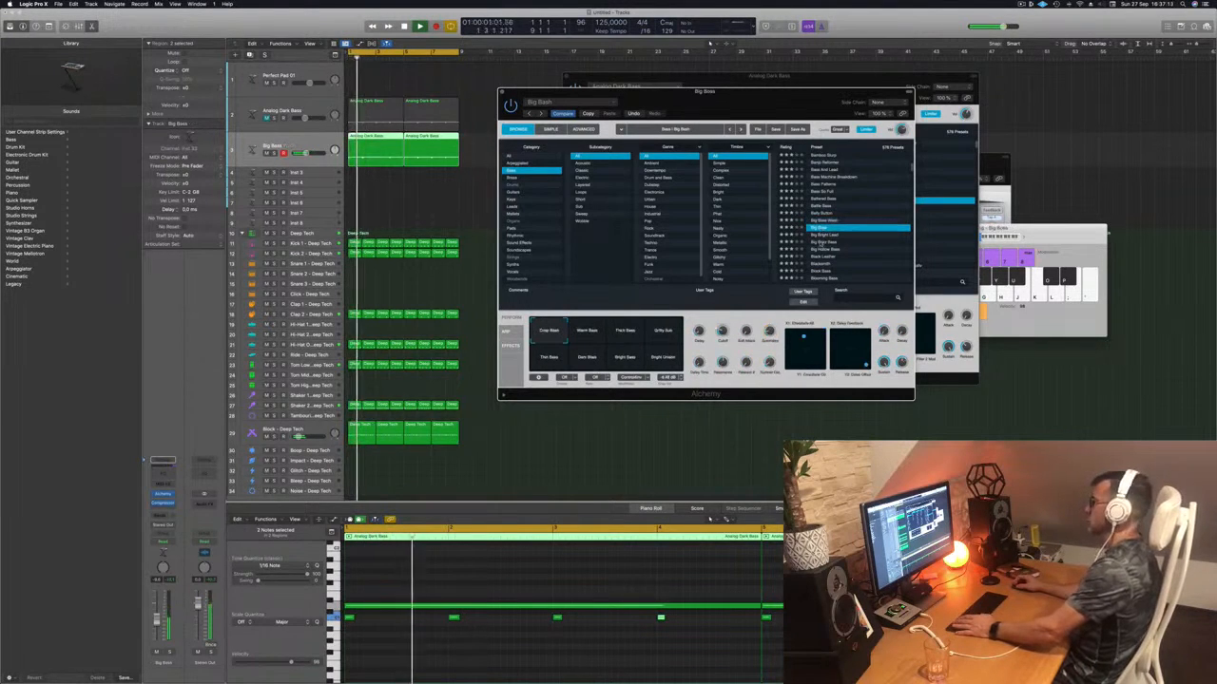
left_click(819, 242)
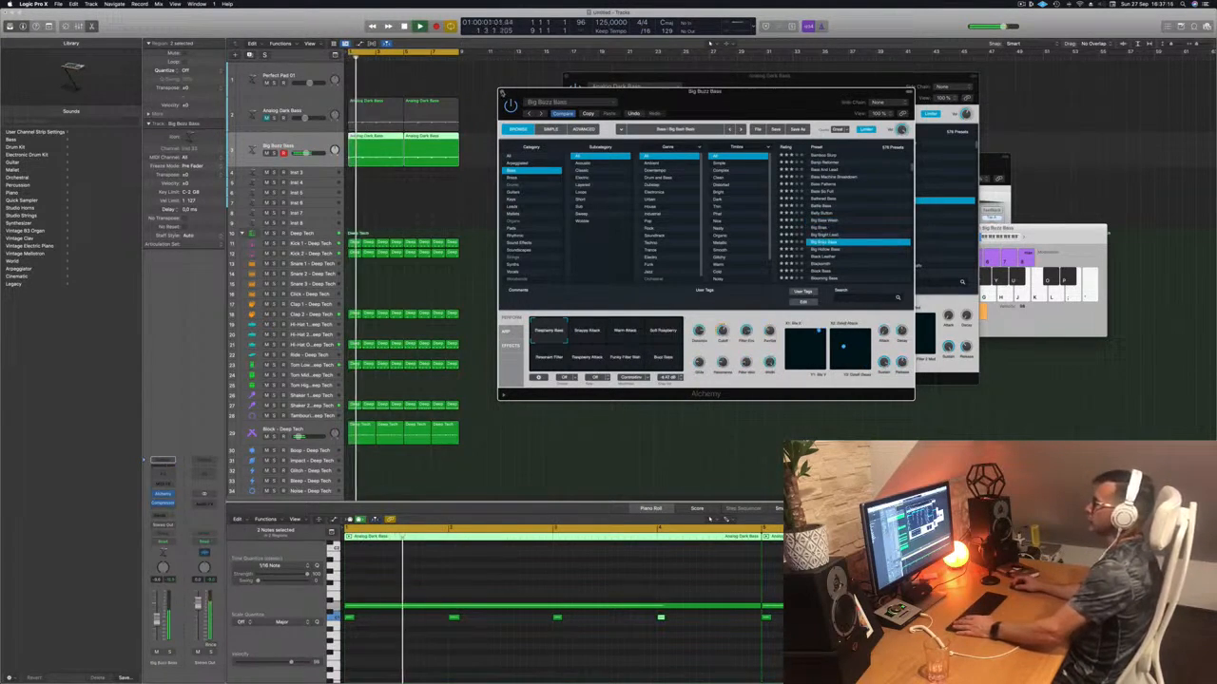
- Close the Alchemy window, stop playback, and mute the Big Buzz Bass track
key("super+w")
key("space")
left_click(267, 153)
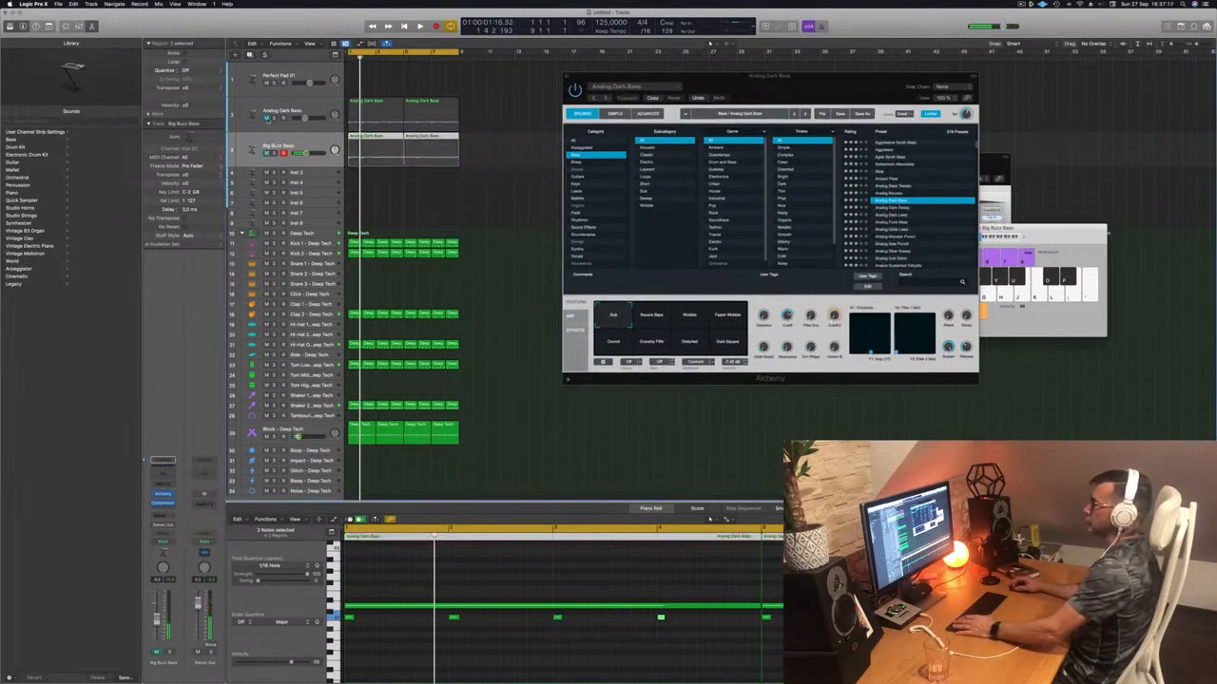
- Unmute the Analog Dark Bass track and select the Perfect Pad 01 track
left_click(267, 118)
left_click_drag(693, 76, 796, 68)
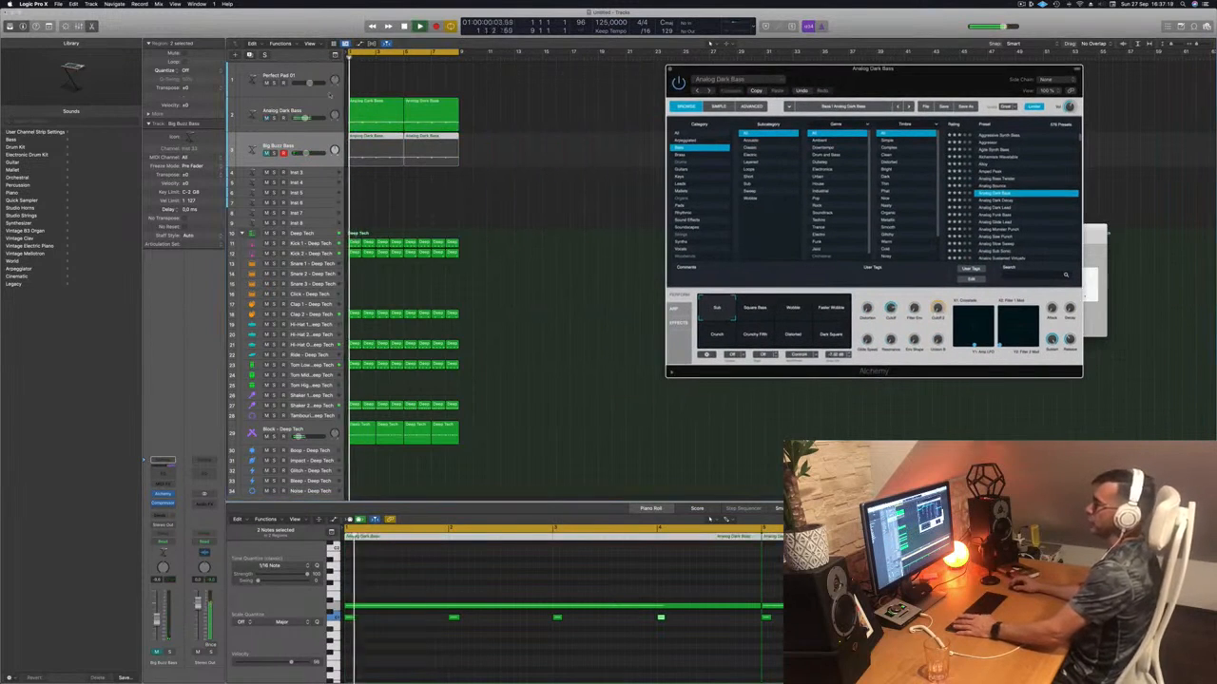
left_click(322, 107)
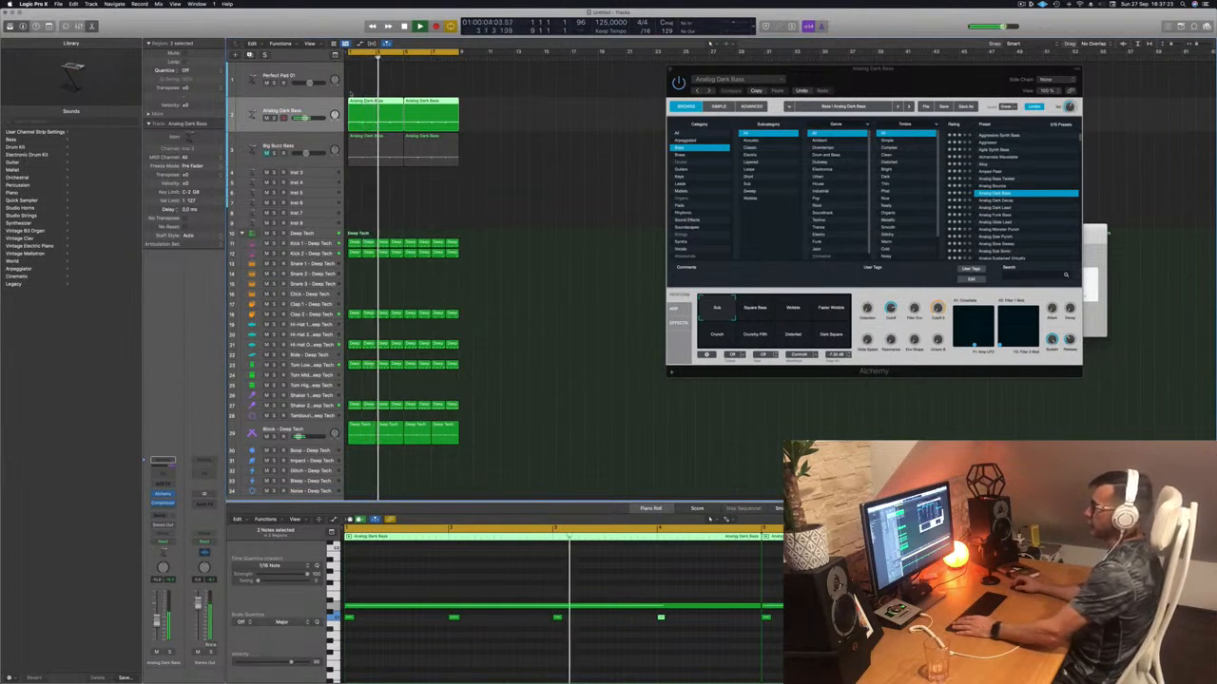
left_click(315, 72)
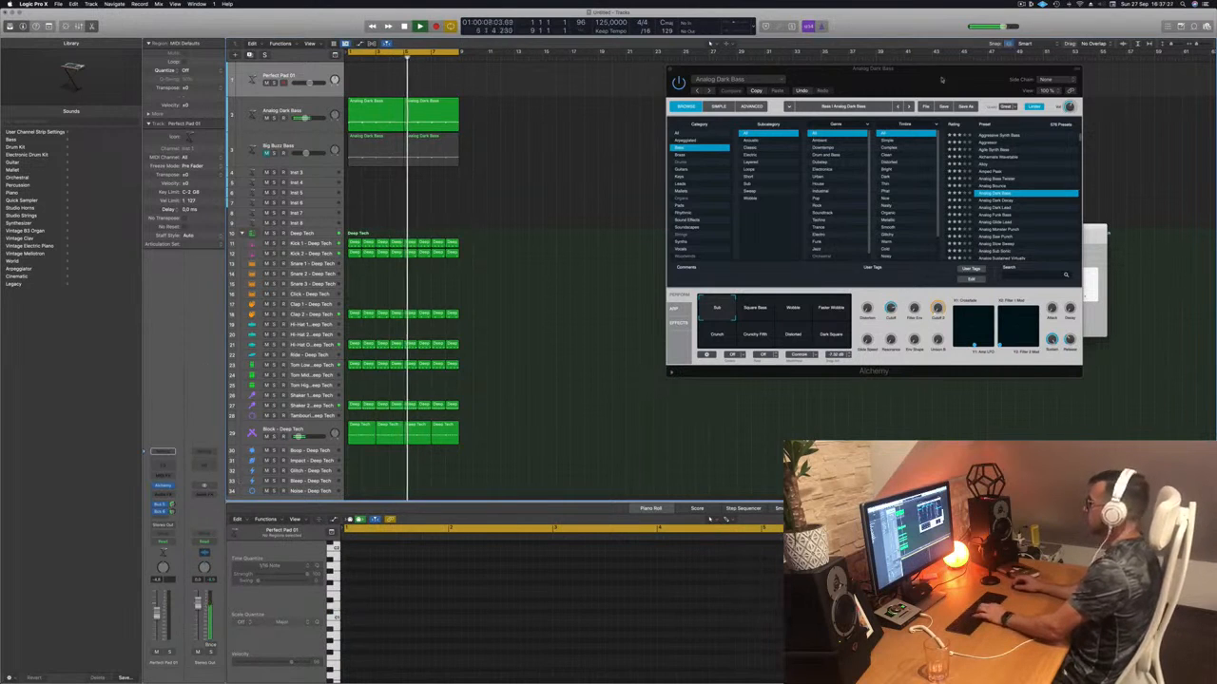
- Raise the Musical Typing octave and play G and F notes on the pad sound
left_click_drag(936, 70, 810, 288)
left_click_drag(1043, 235, 965, 148)
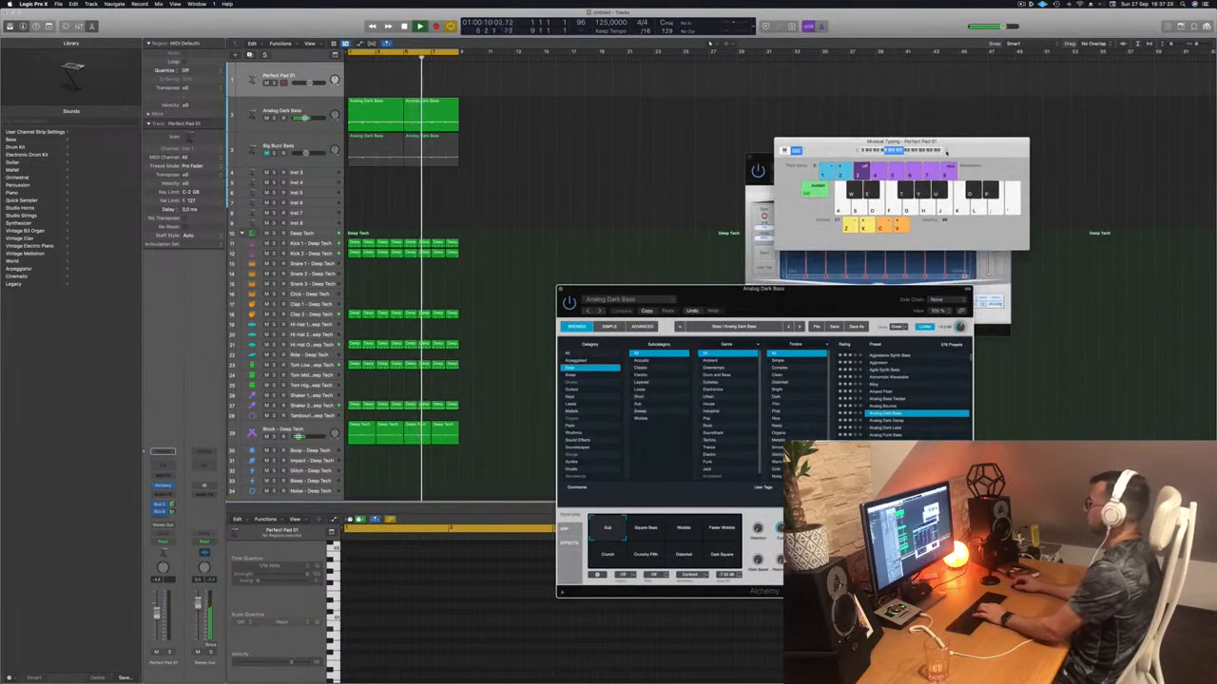
left_click(947, 151)
left_click(947, 151)
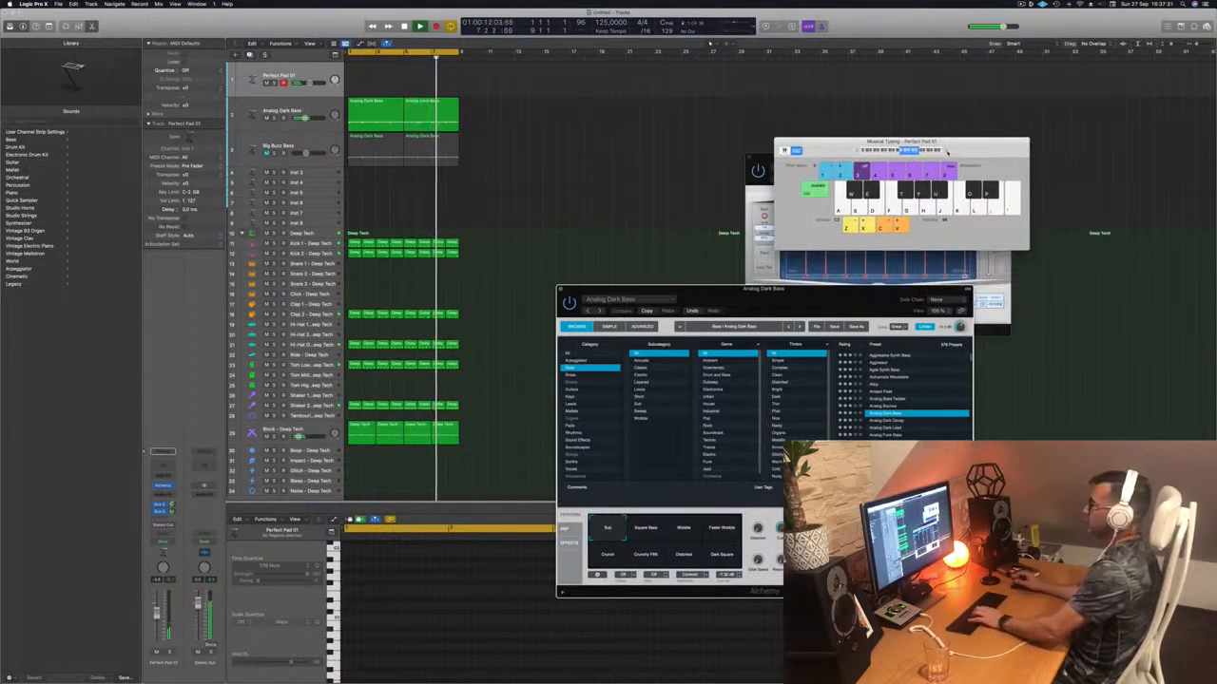
key("g")
left_click(319, 74)
key("f")
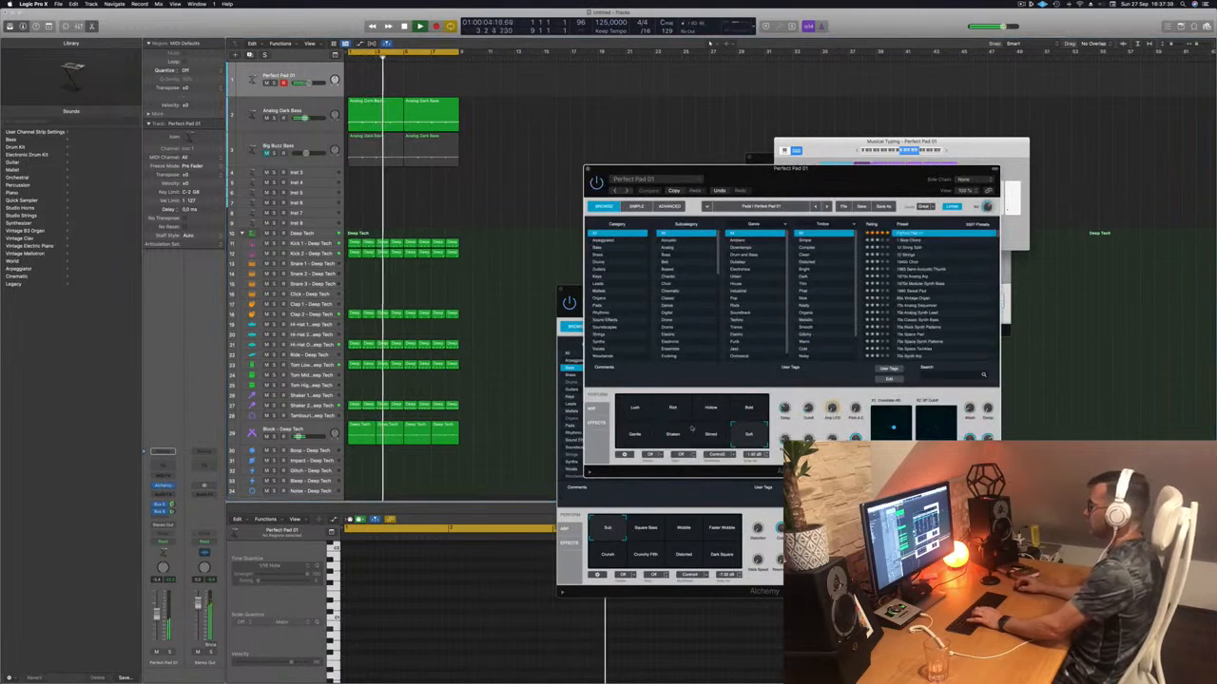
- Try the pad's Lush, Bold, Hollow and Rich snapshots, then restart playback from the region start
left_click(631, 410)
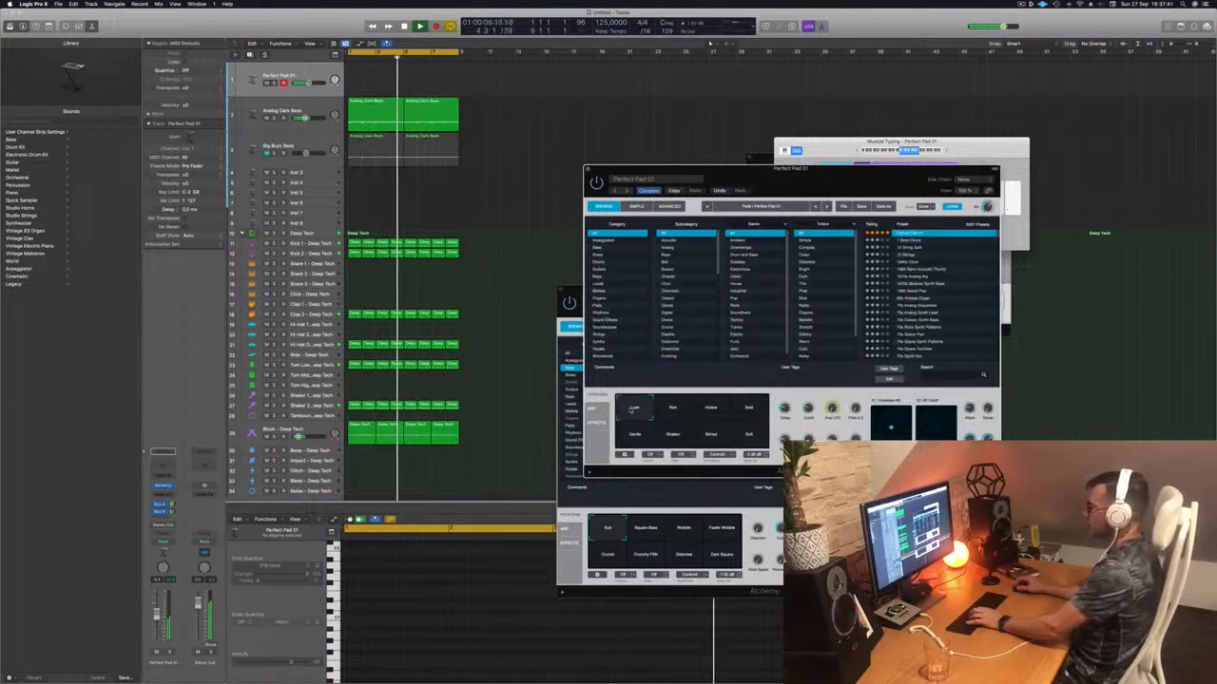
left_click(732, 411)
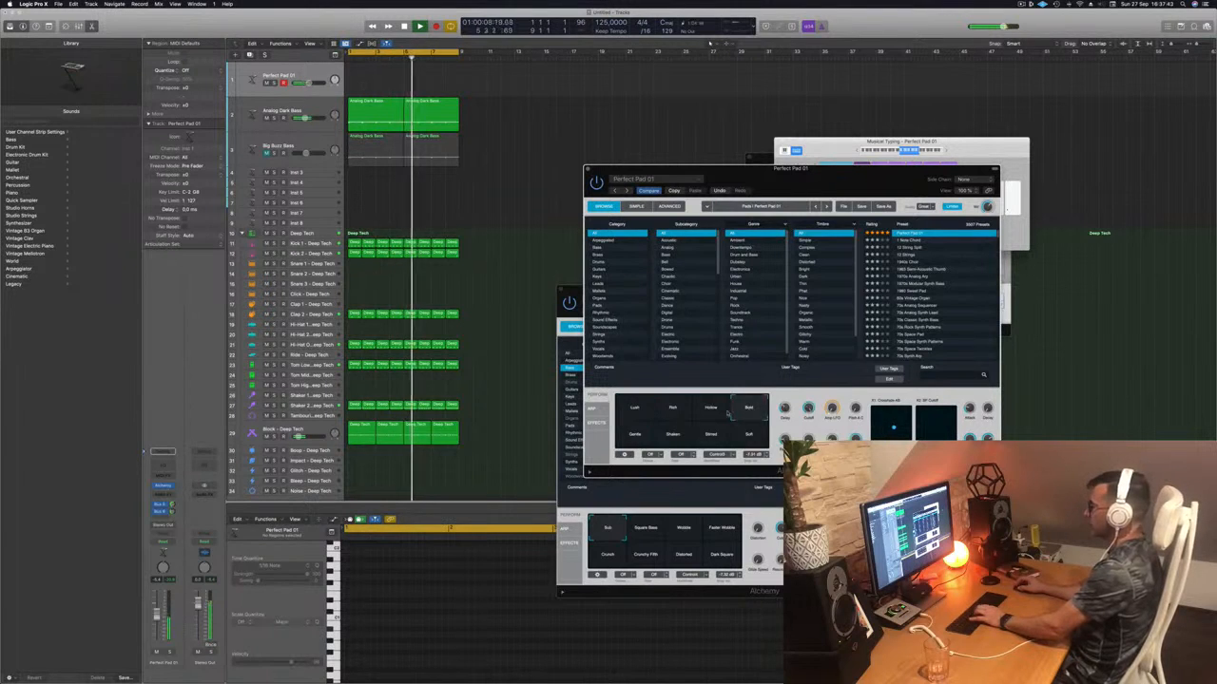
left_click(704, 410)
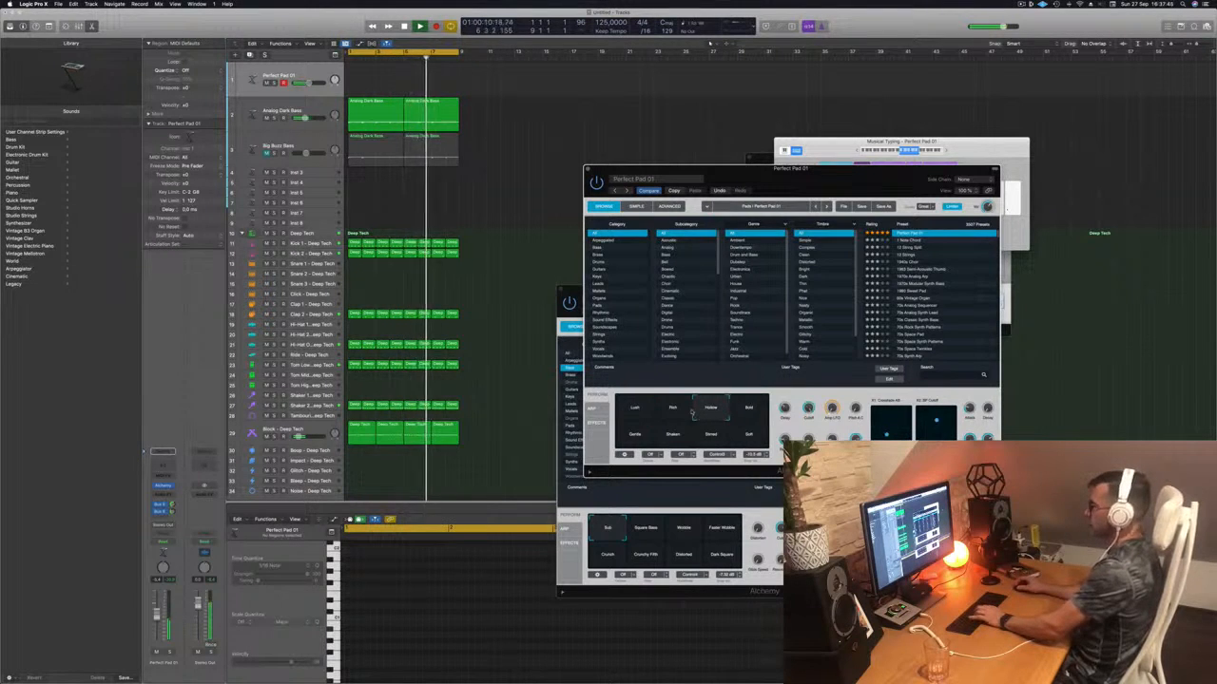
left_click(672, 410)
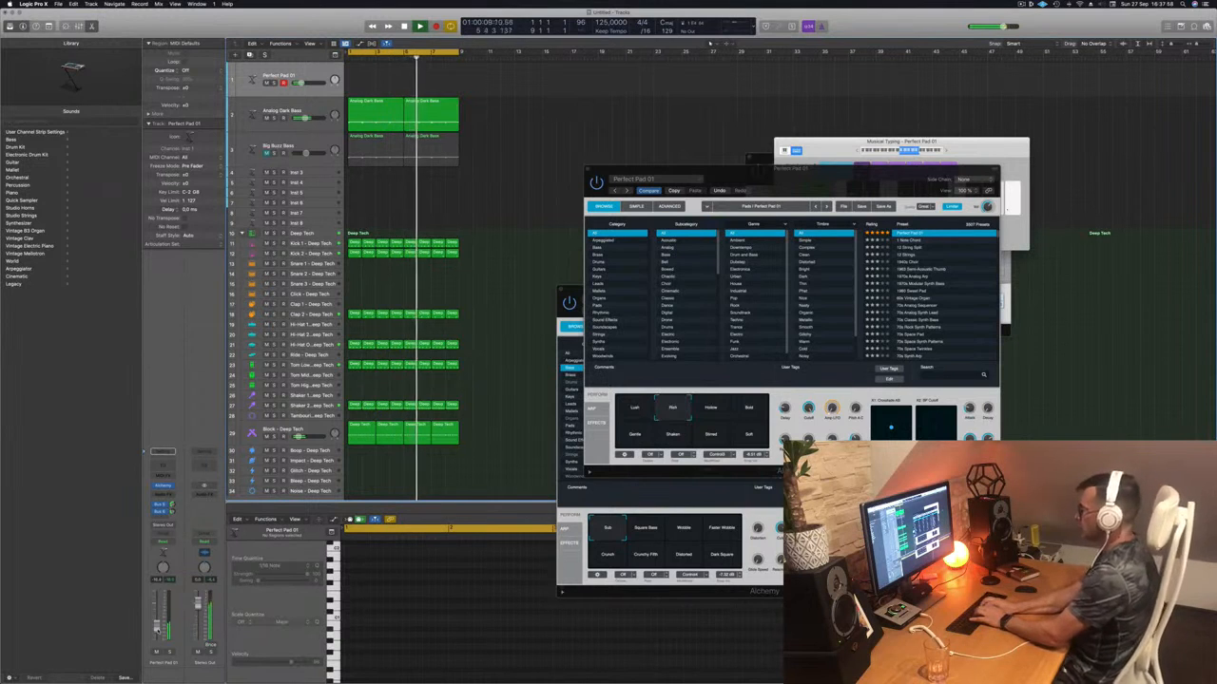
key("Return")
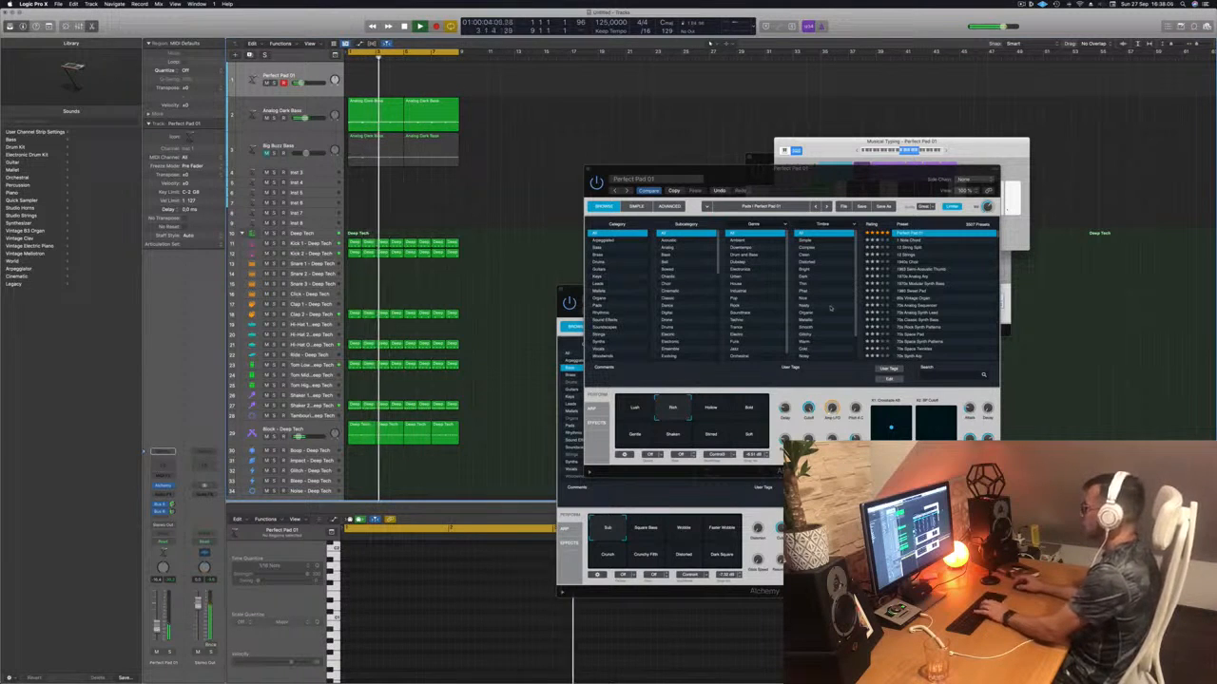
- Play trial pad notes with the L, ;, ' and J keys on Musical Typing
left_click(945, 150)
key("l")
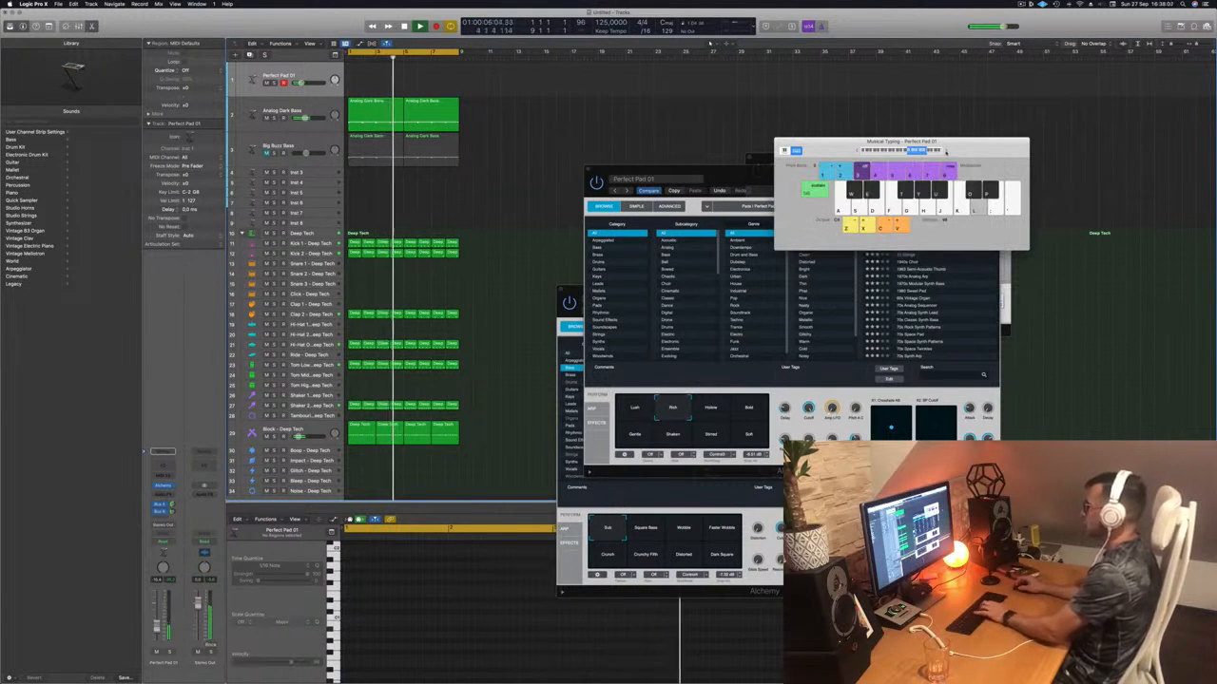
key("semicolon")
key("apostrophe")
key("semicolon")
left_click_drag(835, 146, 847, 133)
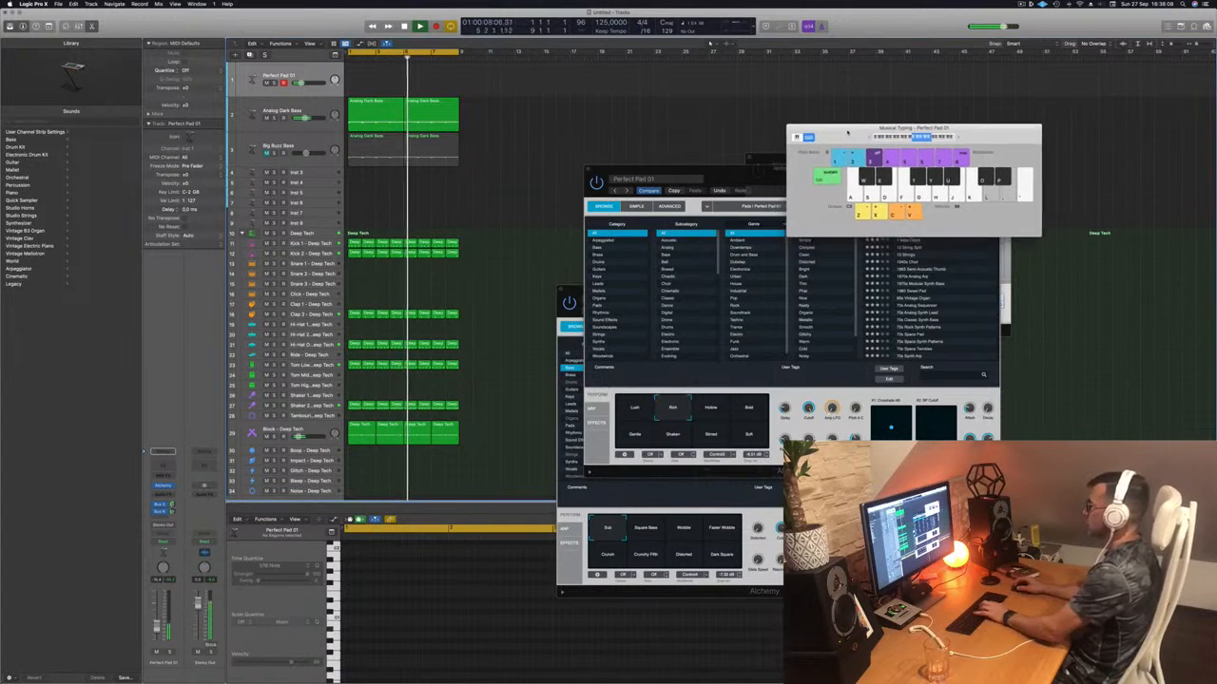
key("j")
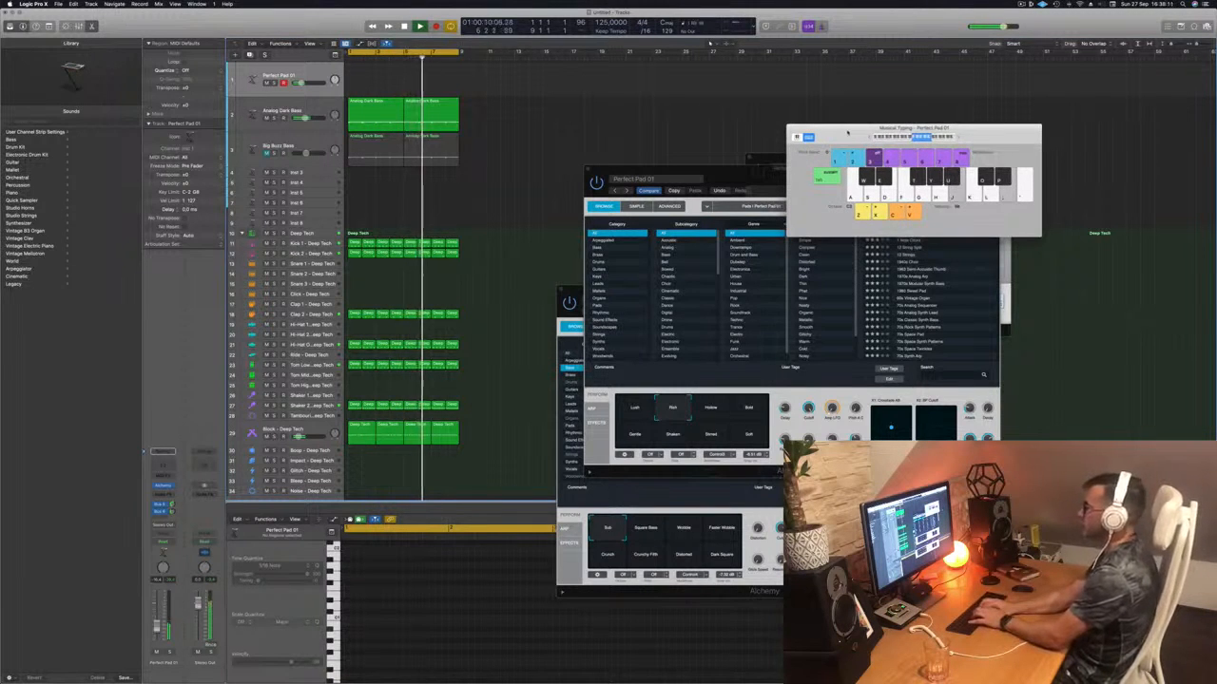
- Restart the loop from the cycle start and play F and H pad notes along with it
key("space")
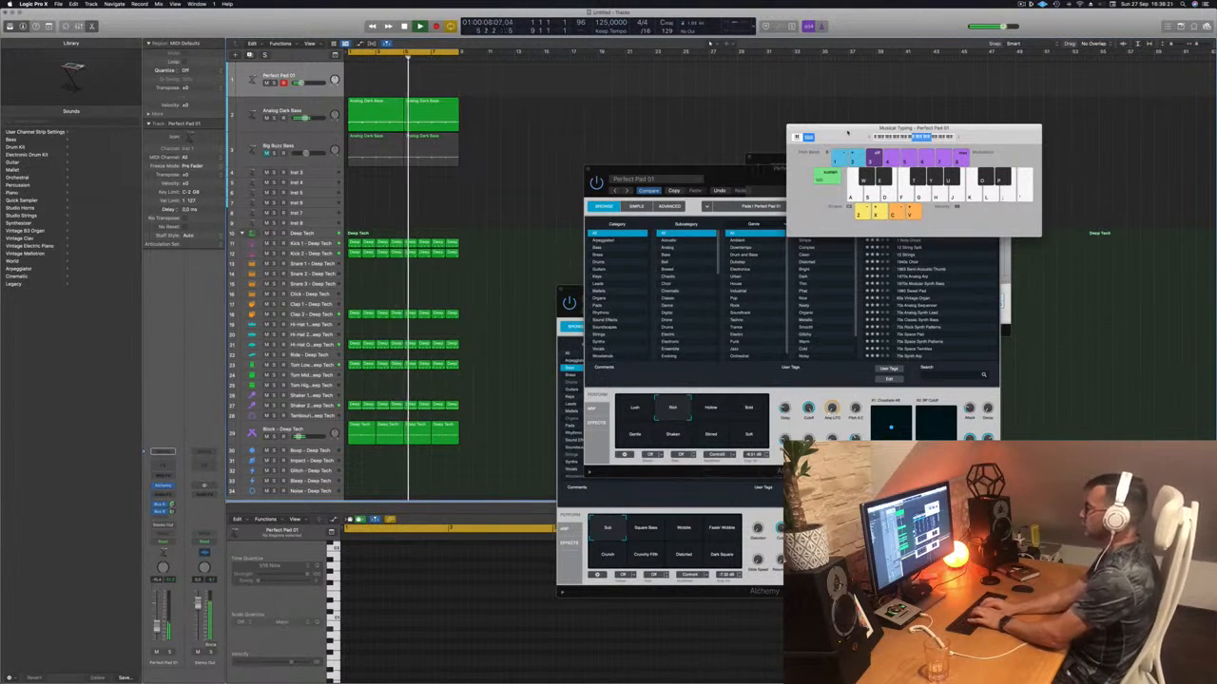
key("f")
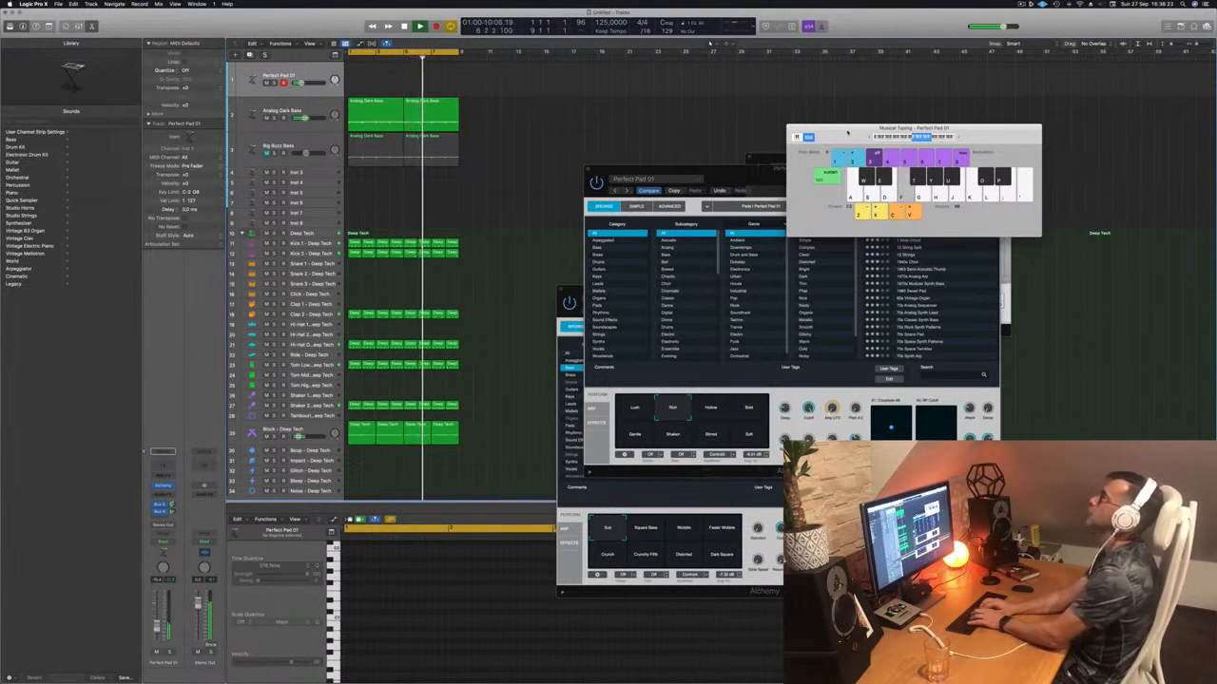
key("h")
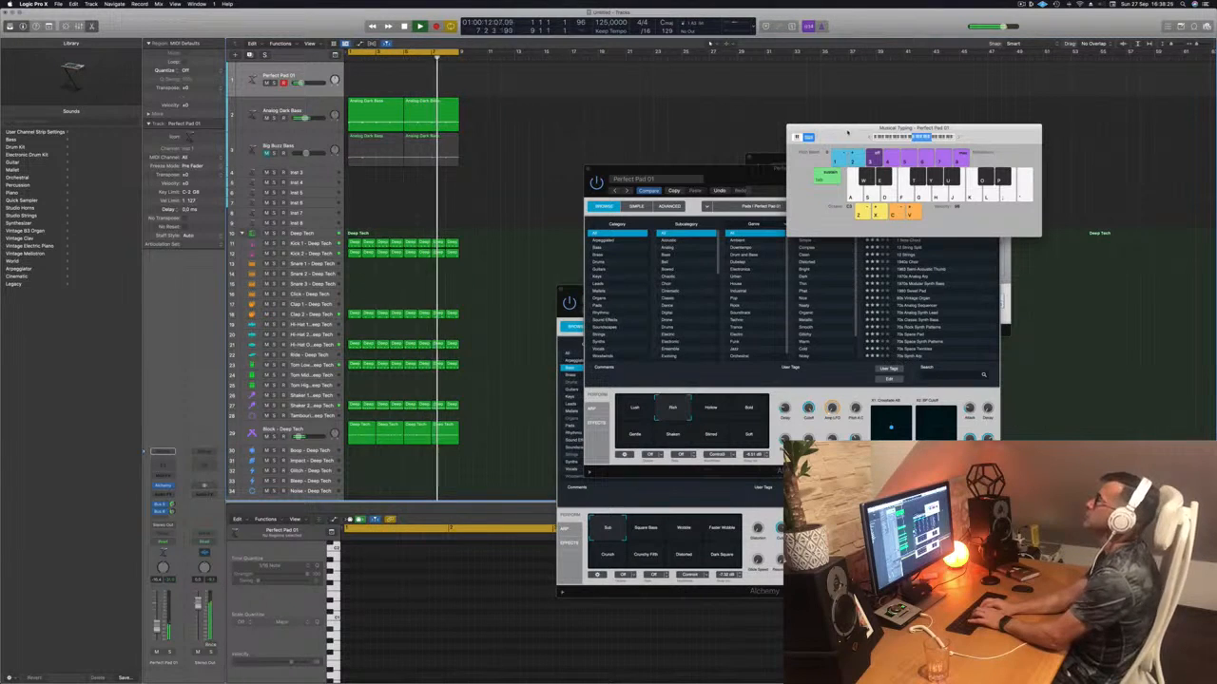
key("h")
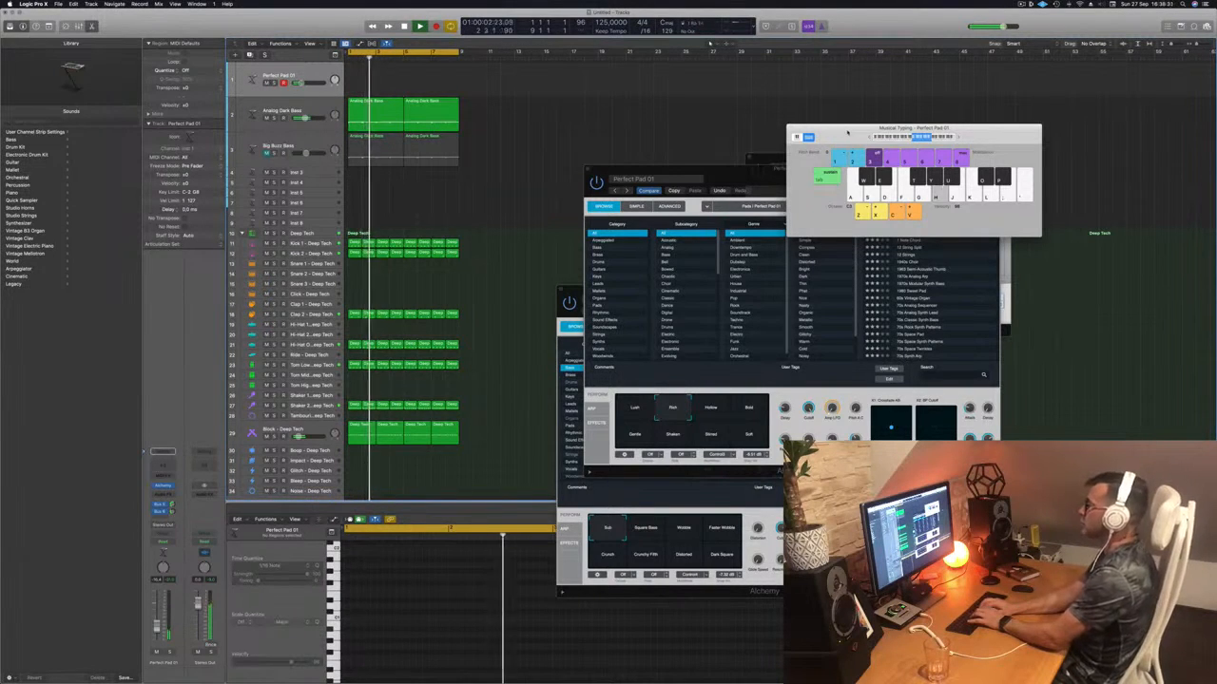
key("r")
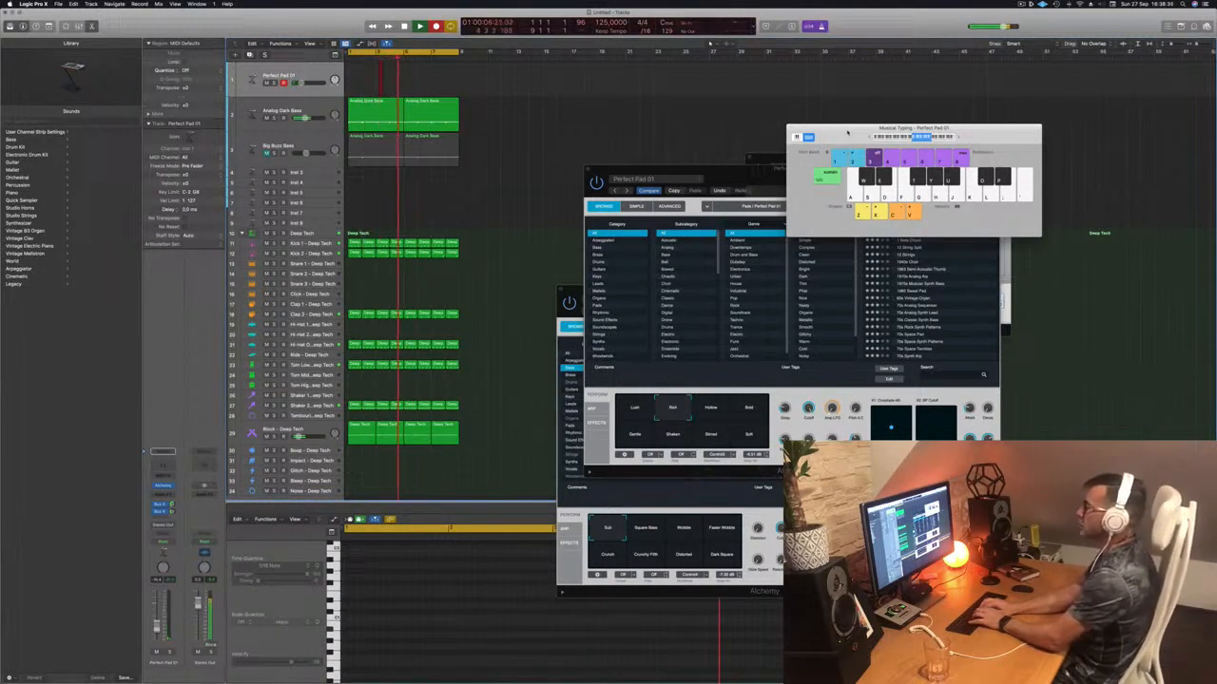
key("h")
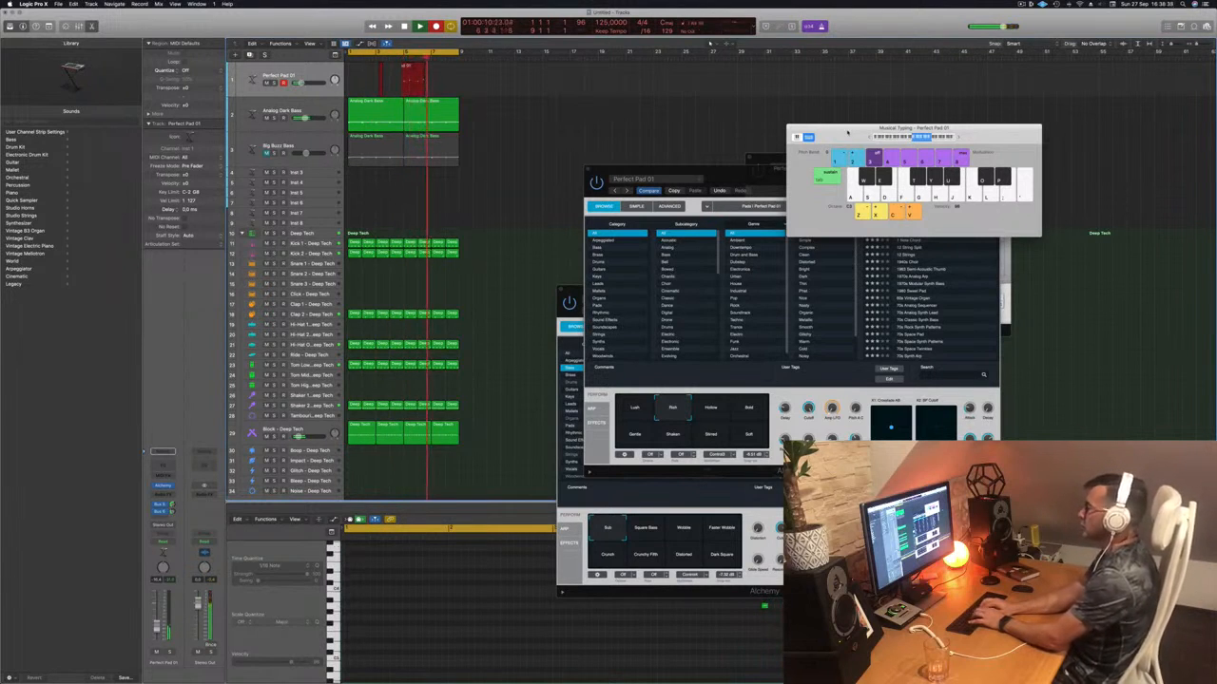
key("j")
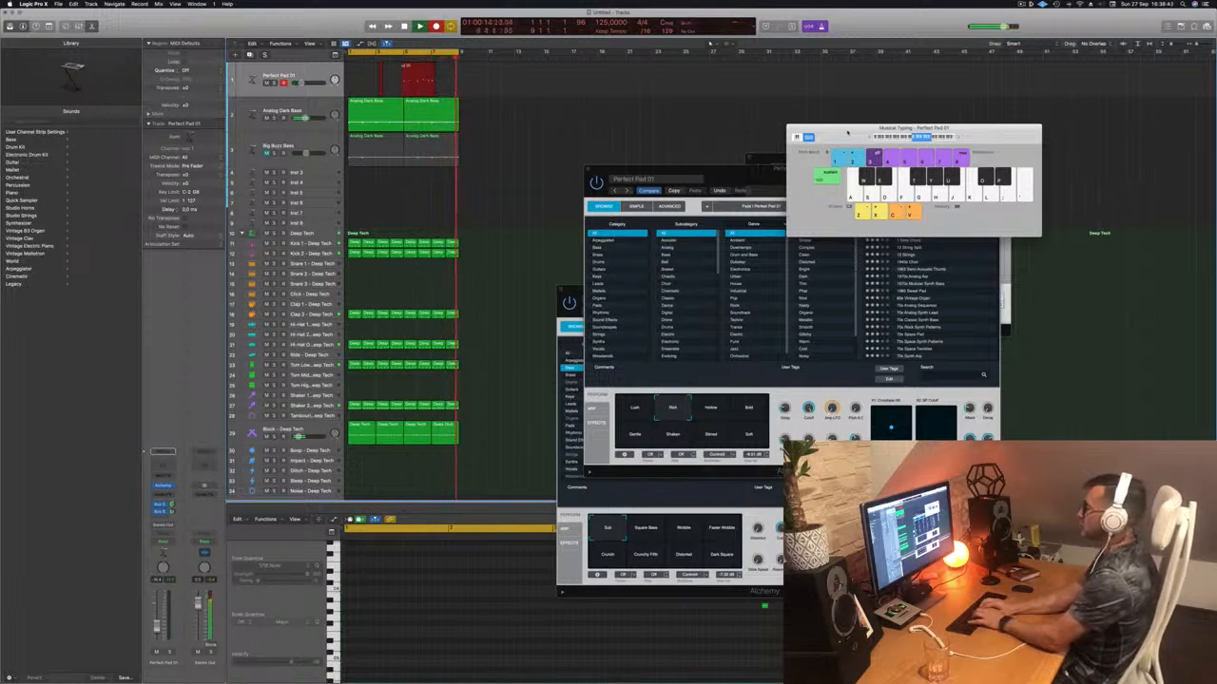
key("h")
key("j")
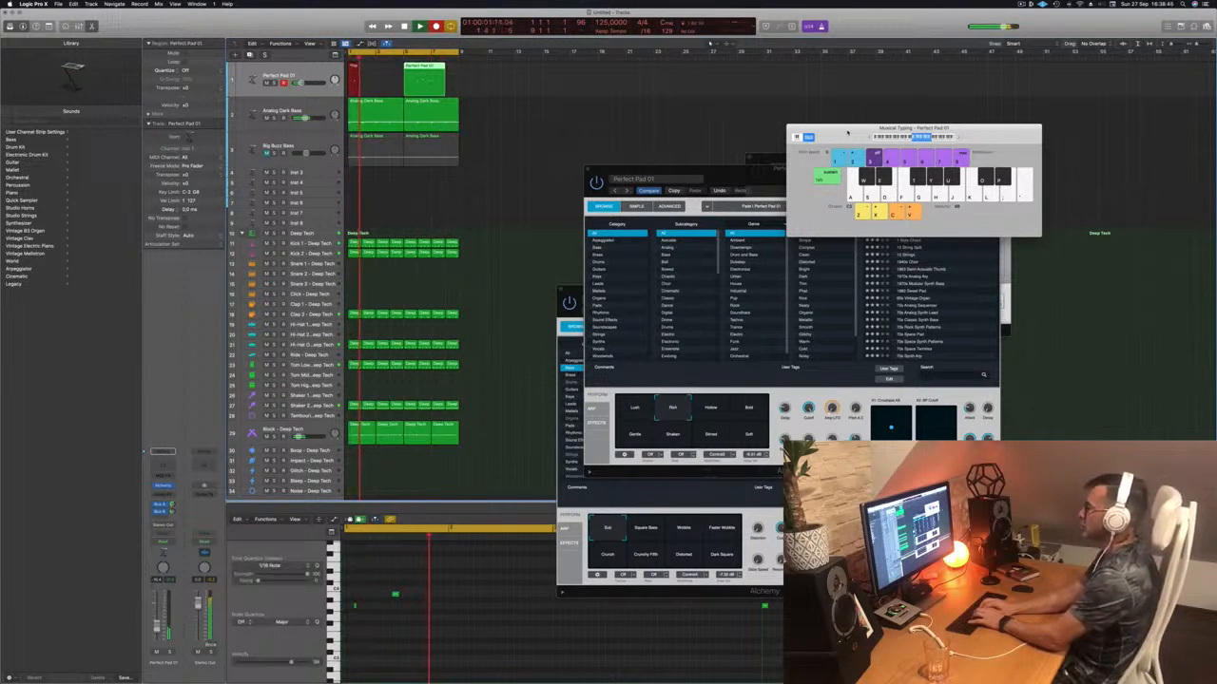
key("h")
key("g")
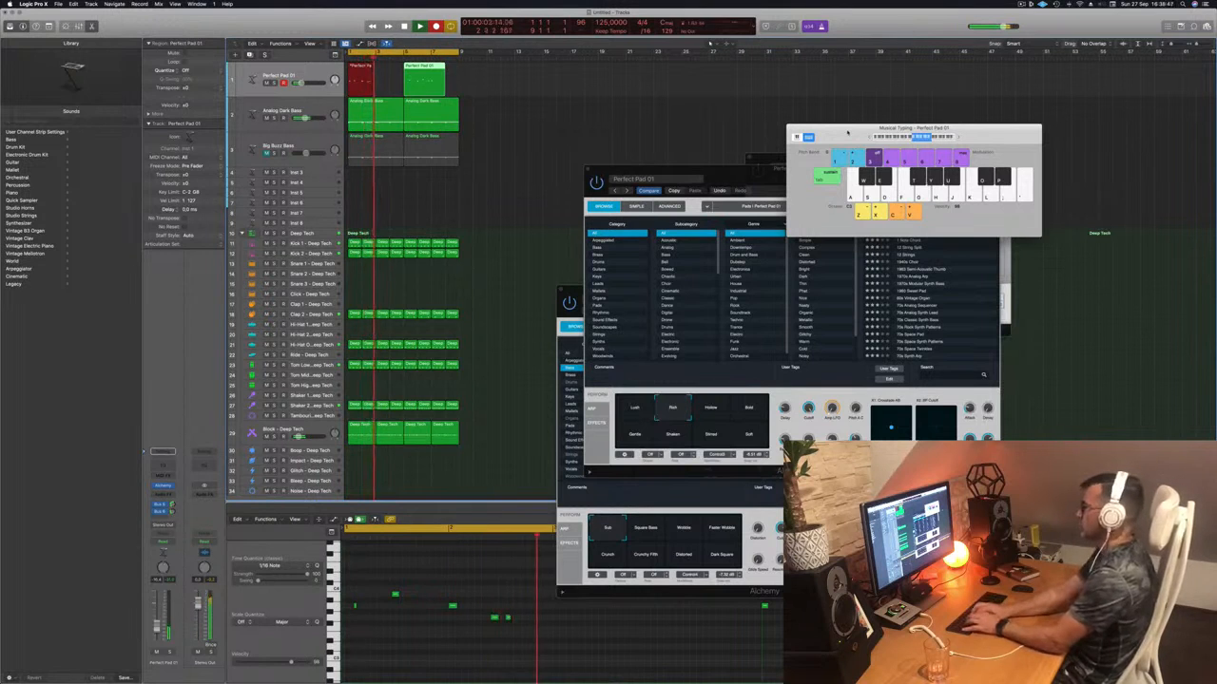
key("d")
key("g")
key("f")
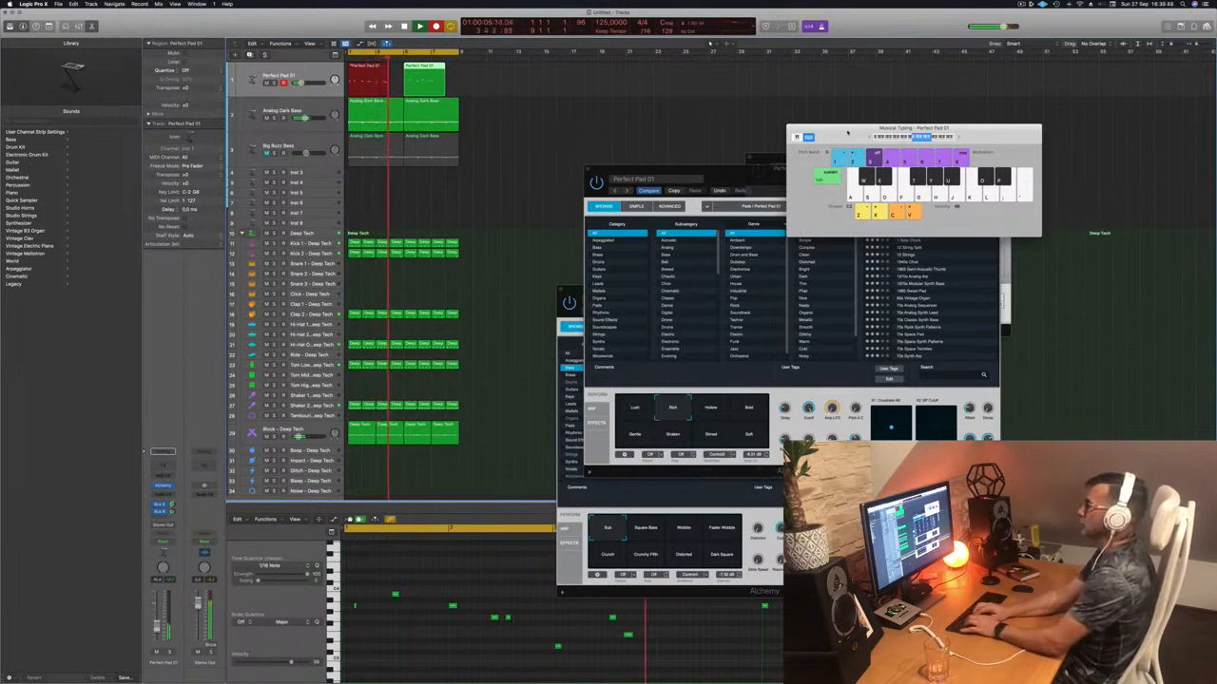
key("space")
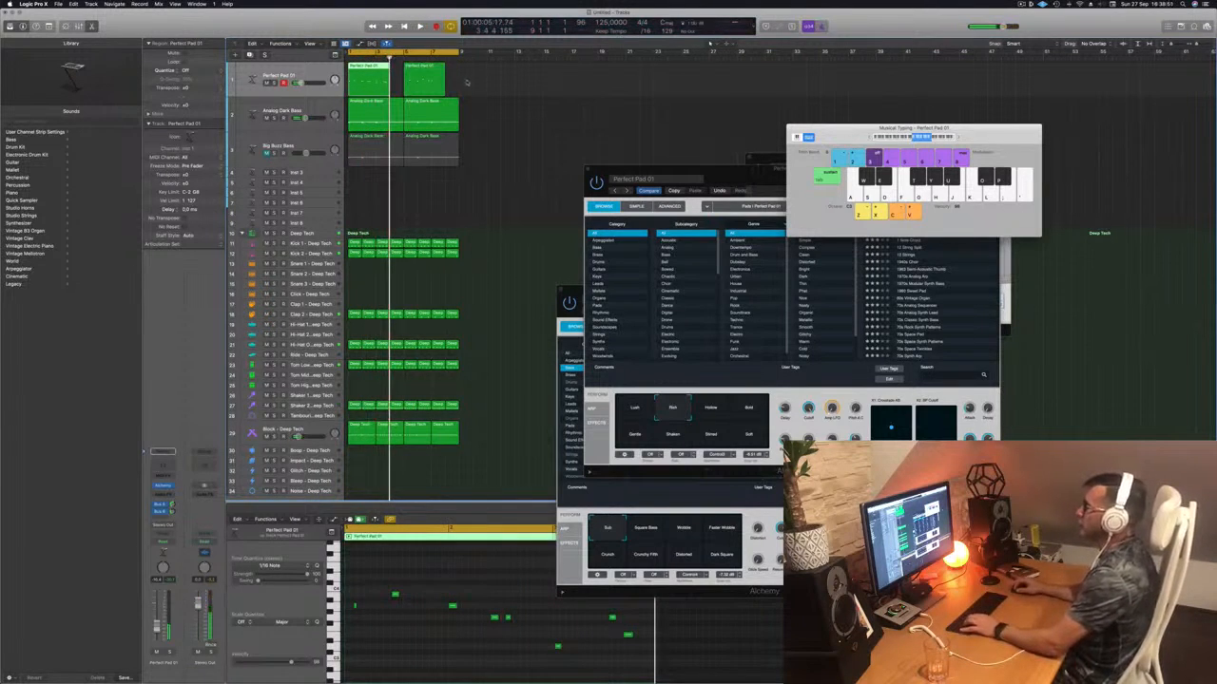
left_click_drag(467, 83, 388, 87)
left_click_drag(490, 82, 362, 68)
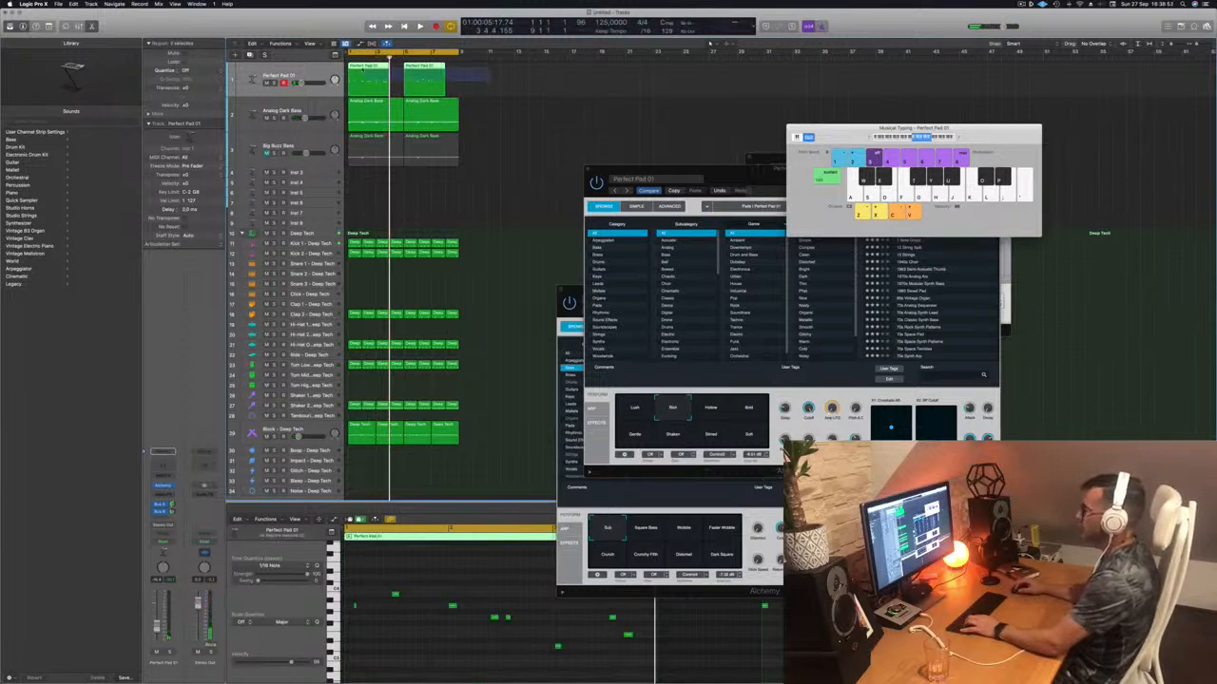
key("Delete")
- Record short D3 and E3 pad notes from bar 1 using keys S, F, D, G, H
key("r")
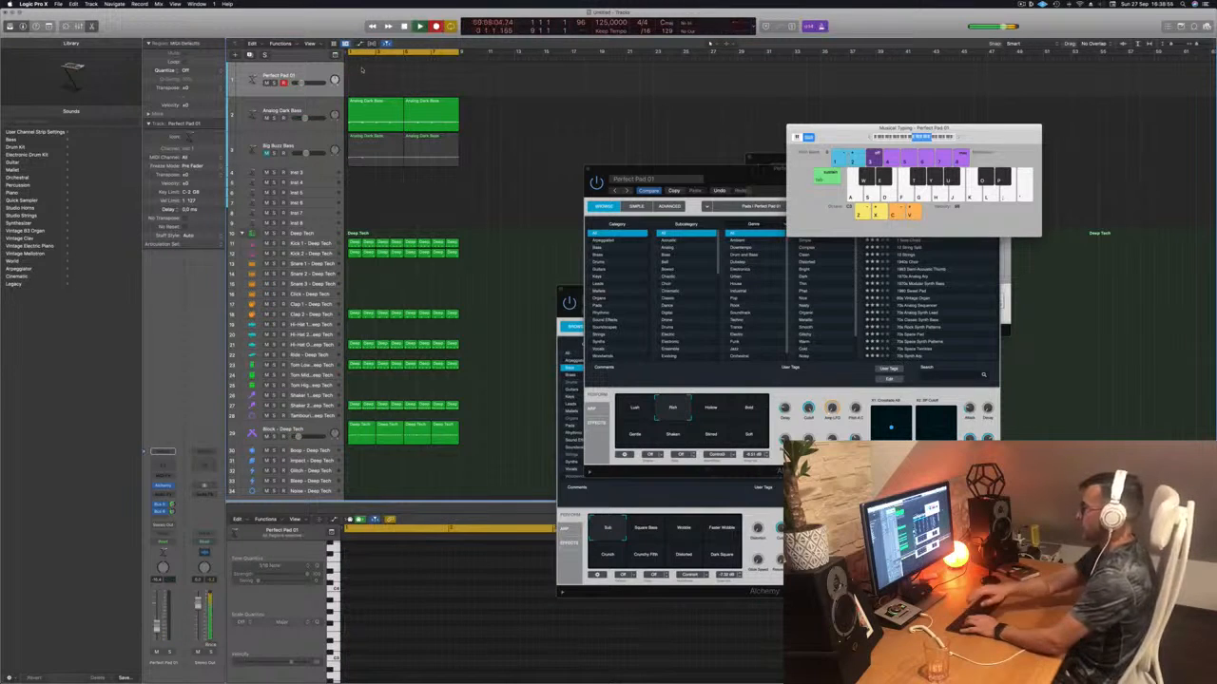
key("f")
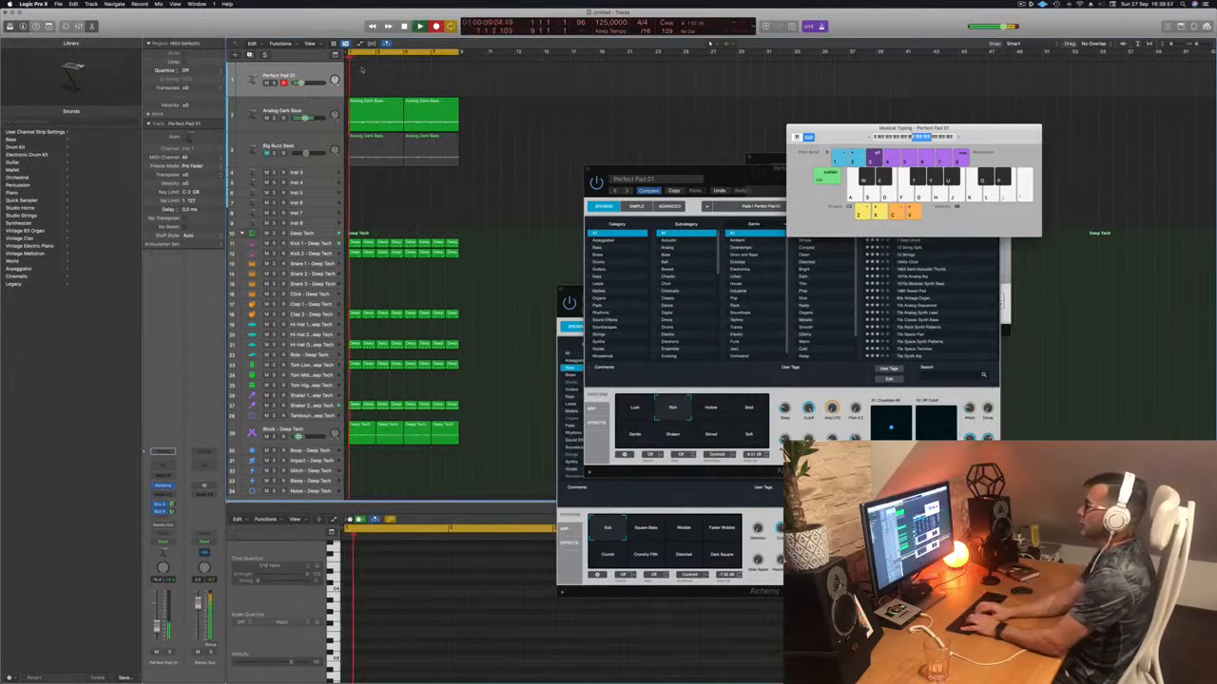
key("s")
key("s")
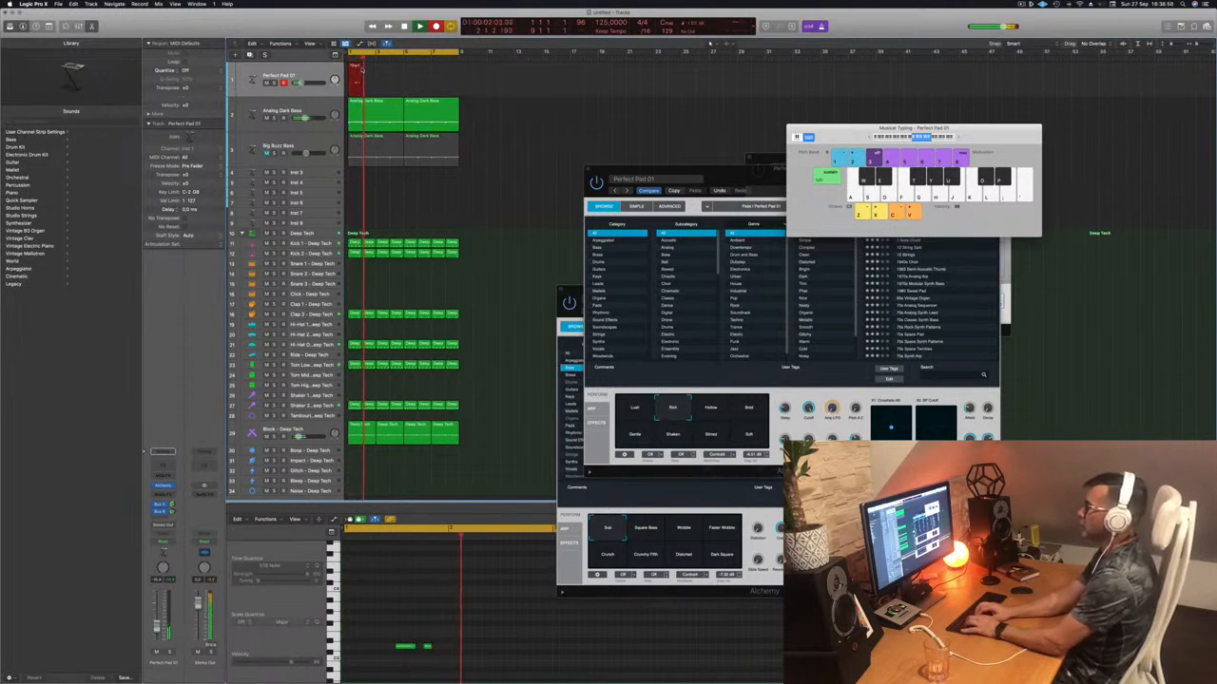
key("s")
key("s")
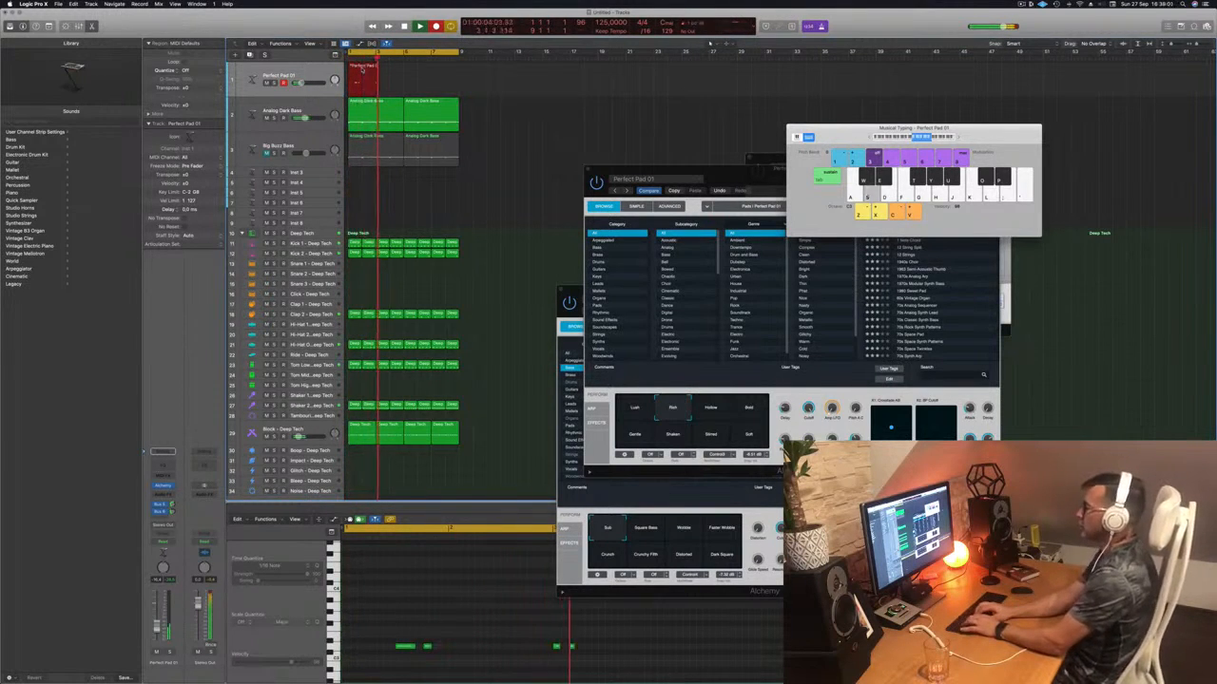
key("s")
key("s")
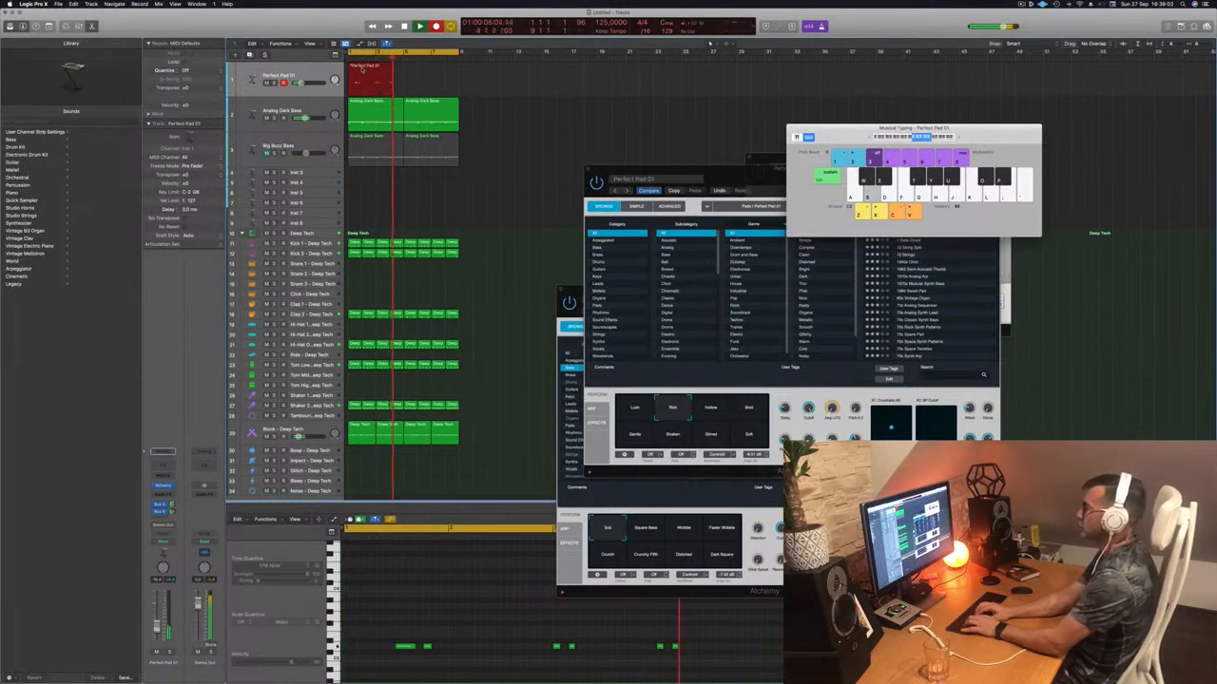
key("s")
key("d")
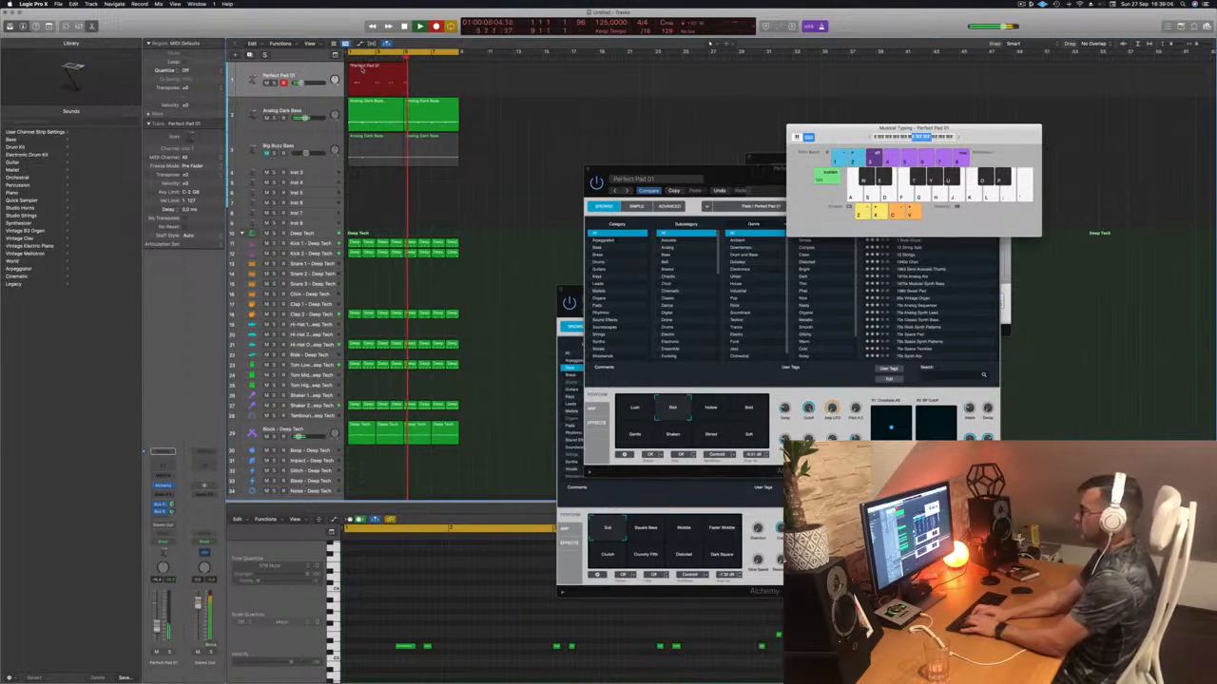
key("s")
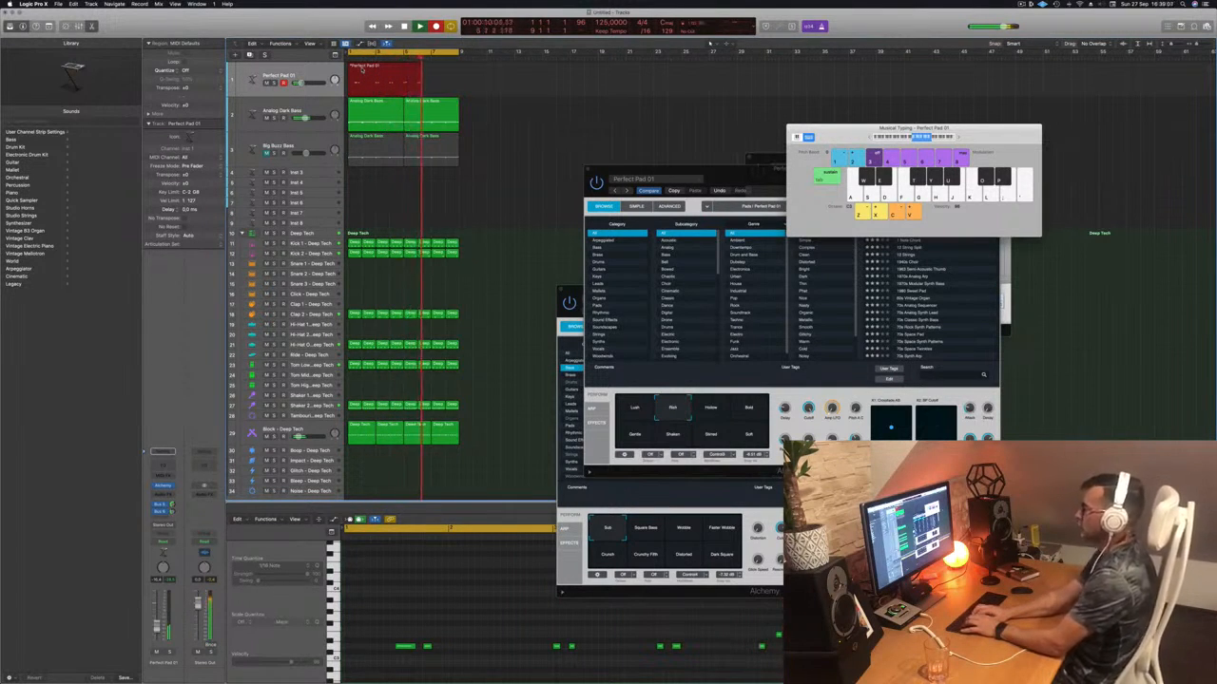
key("g")
key("f")
key("h")
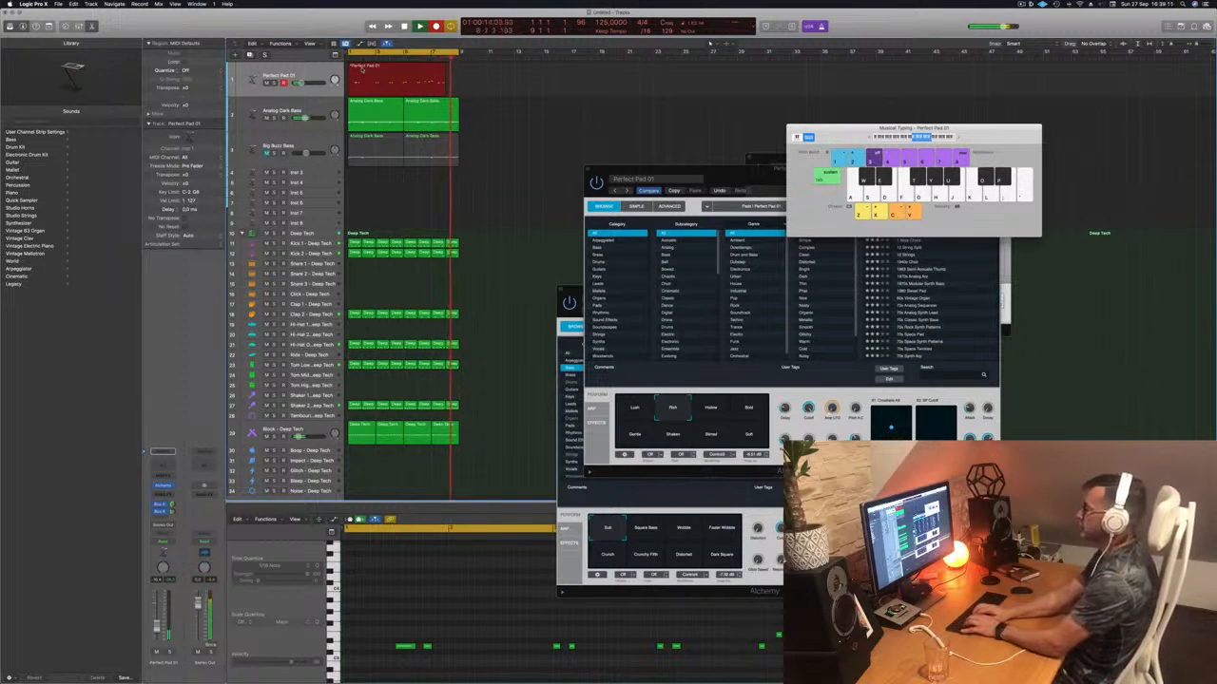
key("space")
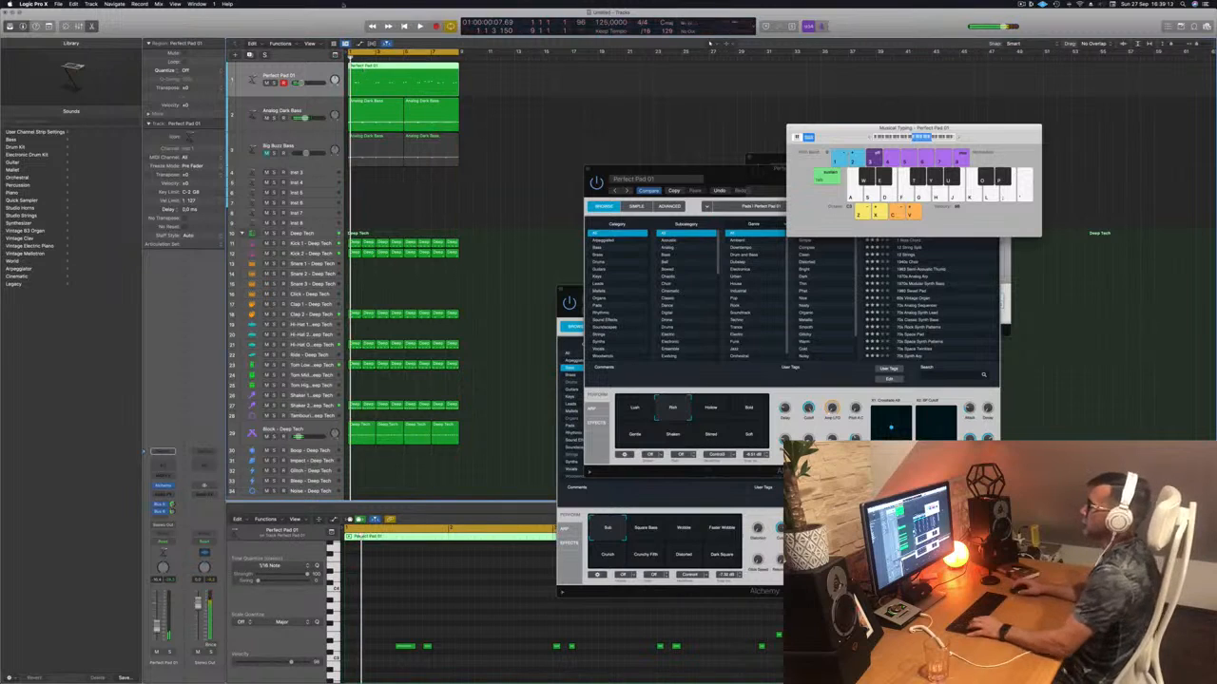
- Split the pad region, delete its first part, and move the remainder to bar 1
double_click(431, 76, "super")
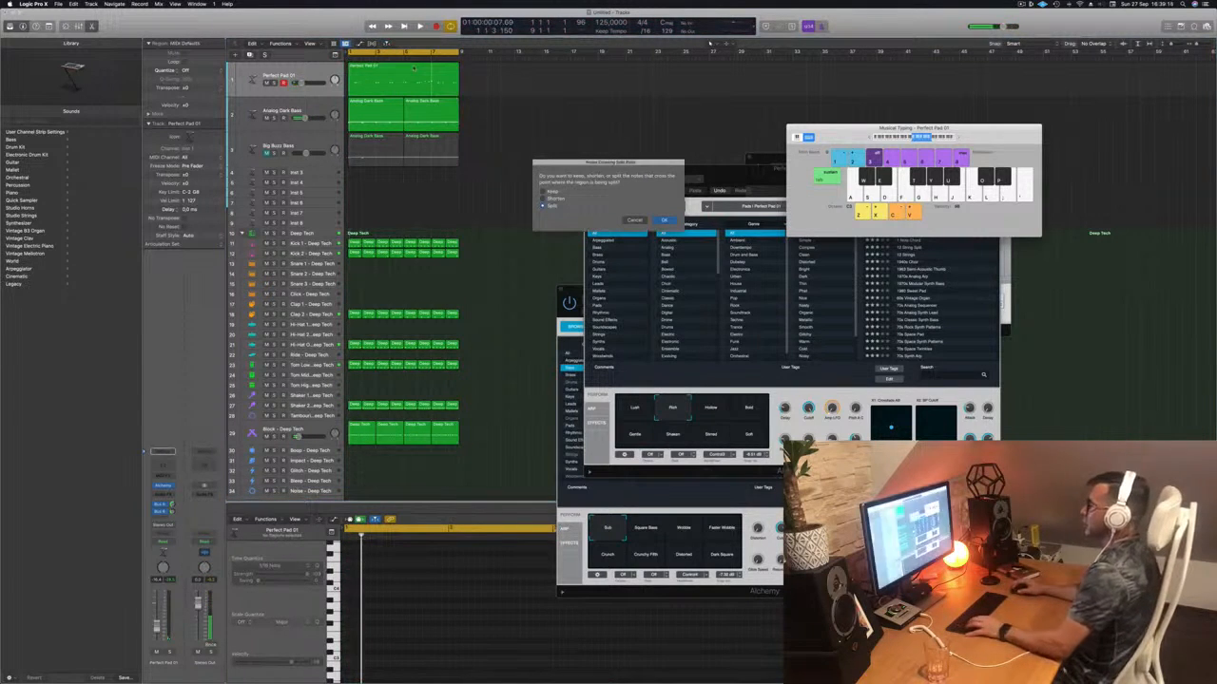
left_click(664, 221)
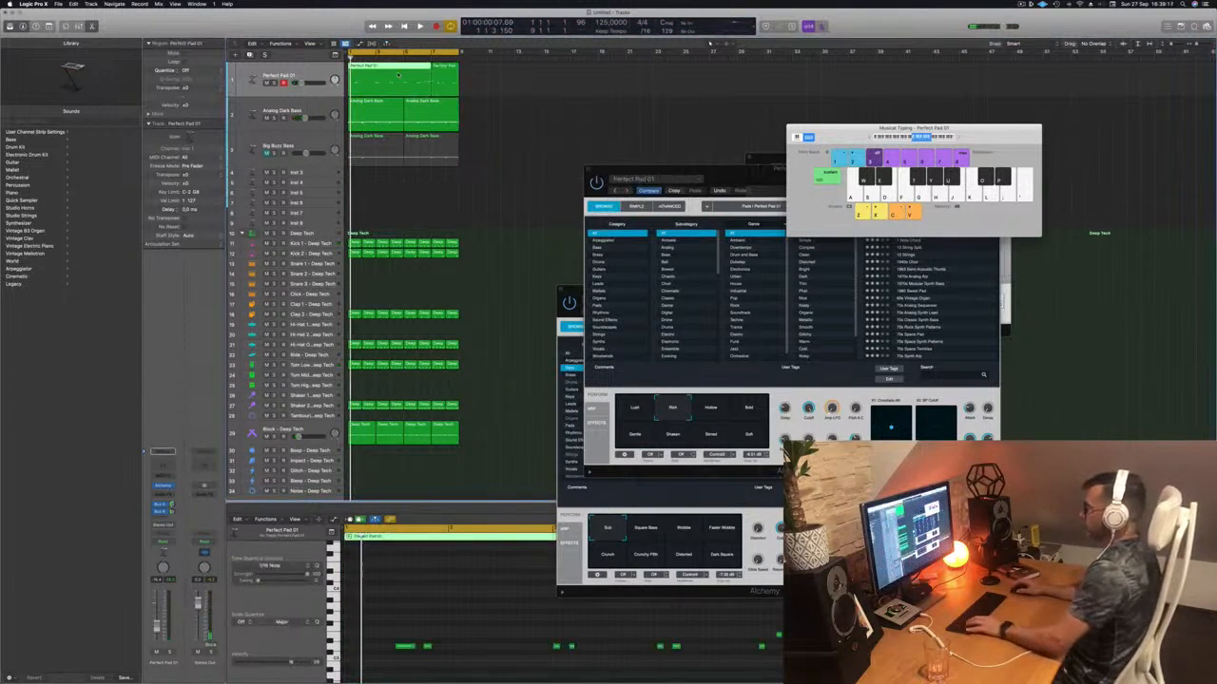
key("Delete")
left_click_drag(444, 76, 362, 76)
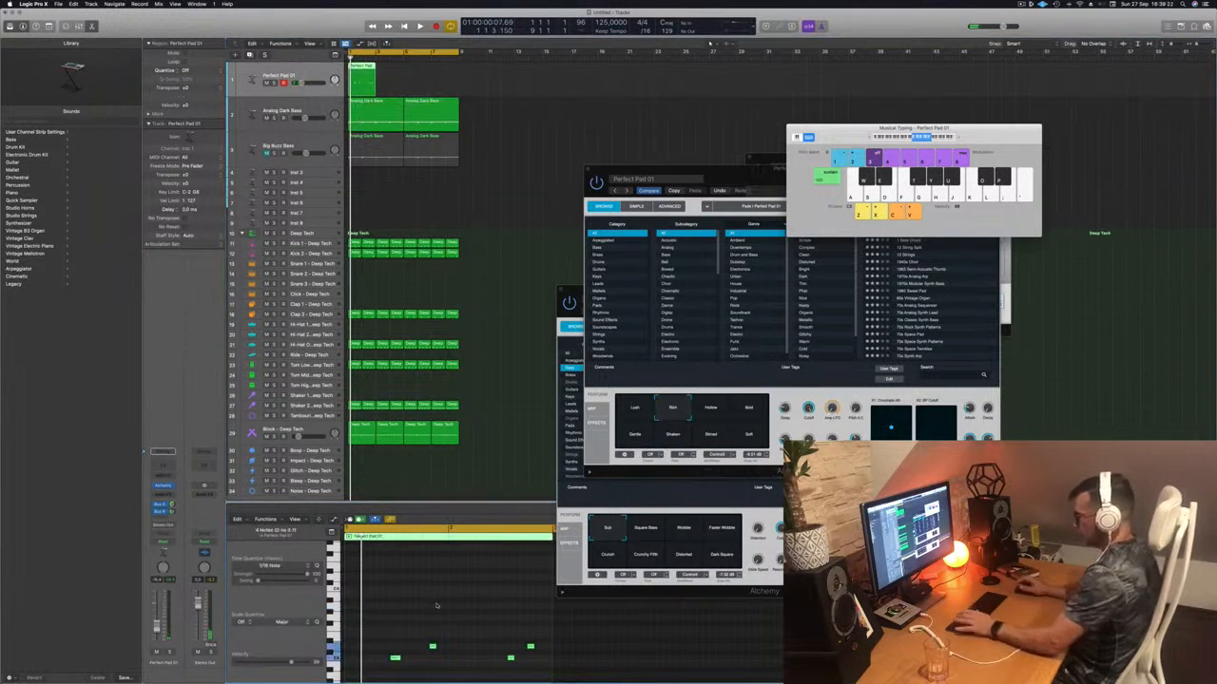
- Play back the trimmed pad part, then delete the Perfect Pad 01 region entirely
key("space")
scroll(426, 607, "left", 2)
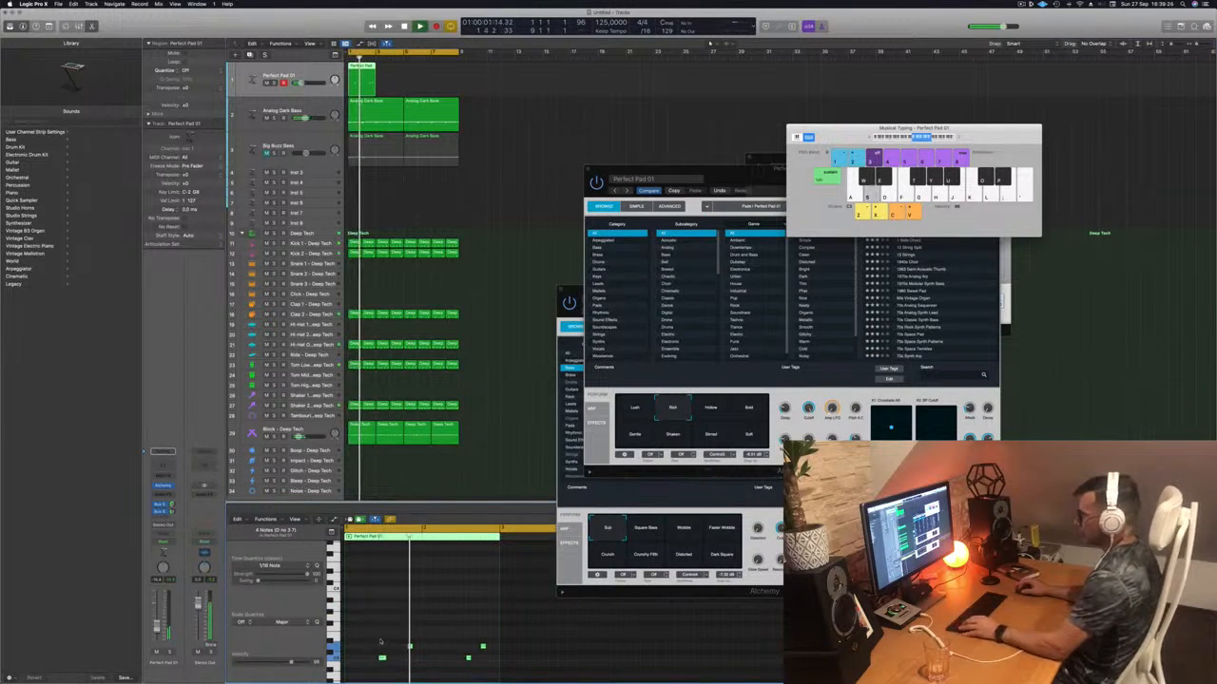
left_click(384, 656)
key("space")
key("space")
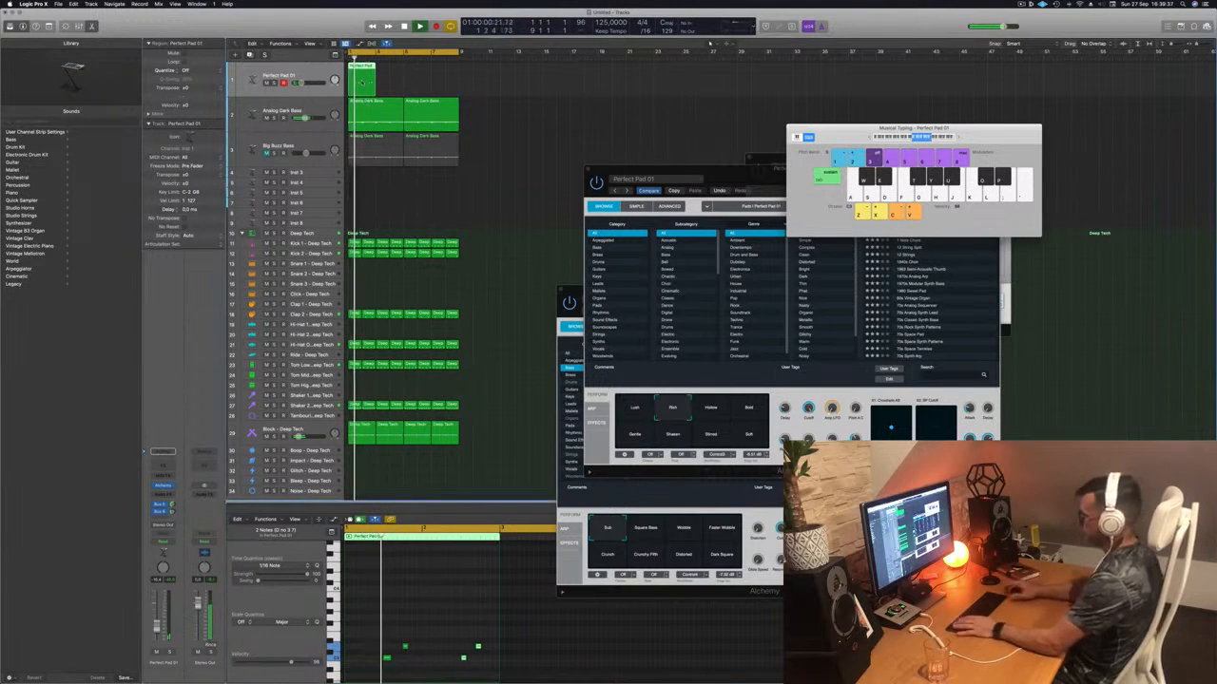
key("space")
key("Delete")
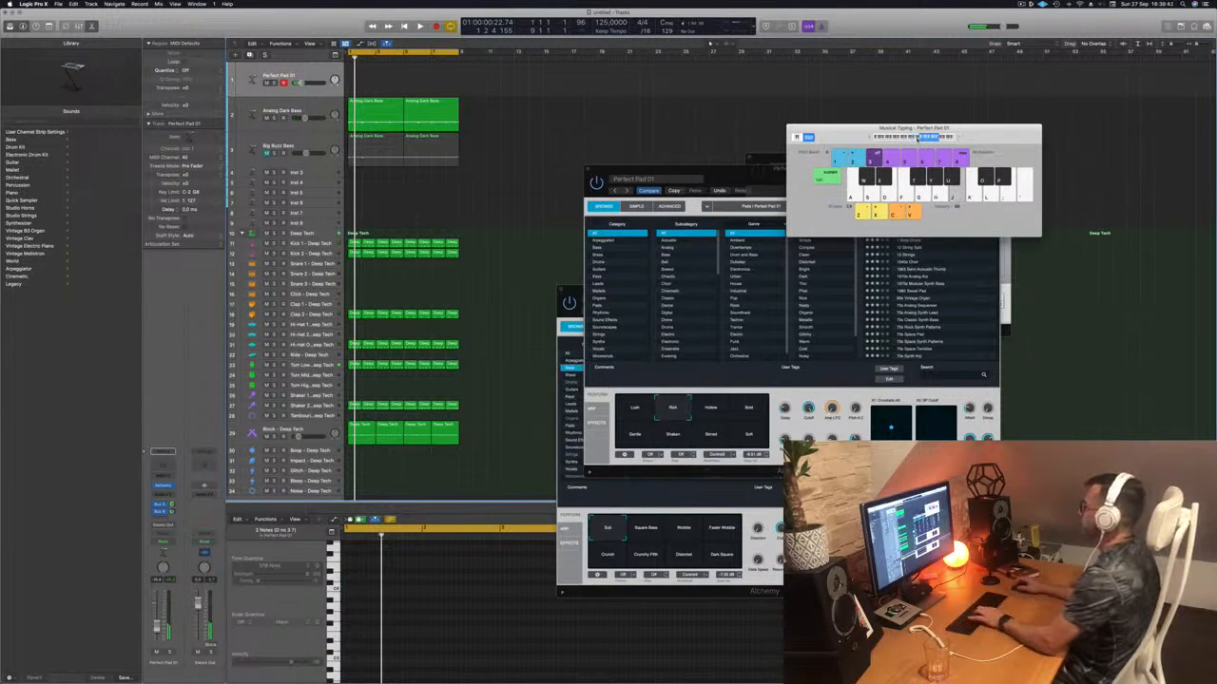
- Try Hollow and Bold pad snapshots, settle on Lush, and lower the Musical Typing octave
left_click(712, 410)
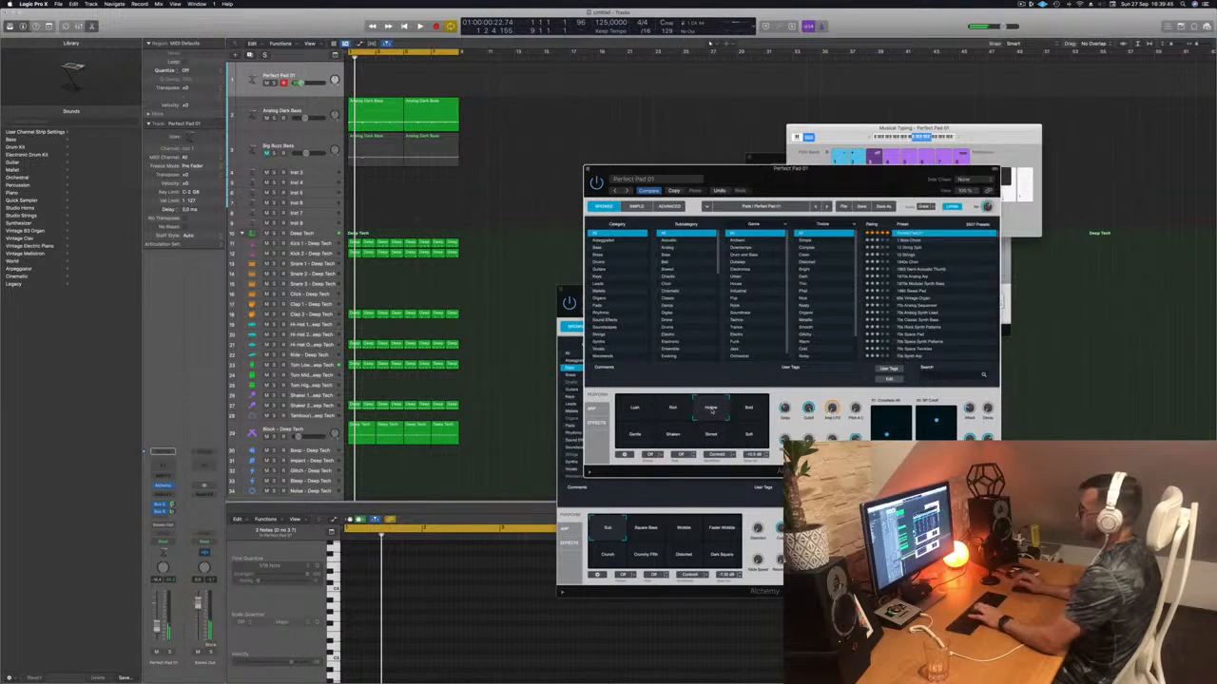
left_click(748, 408)
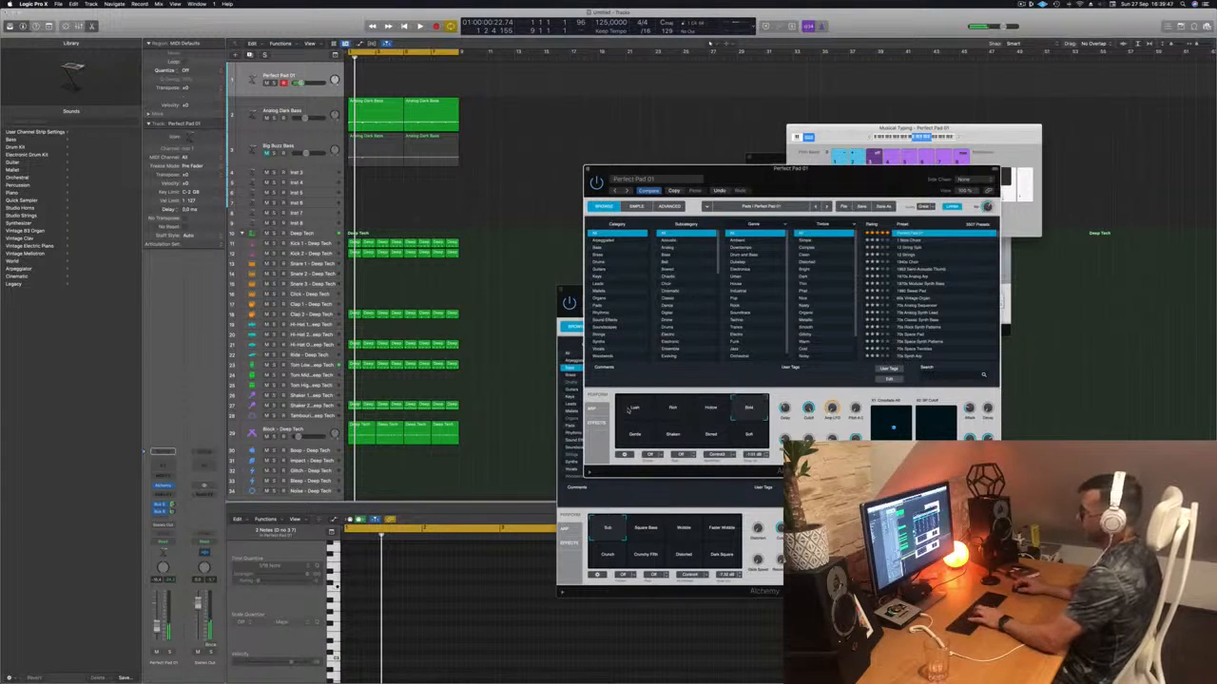
left_click(628, 410)
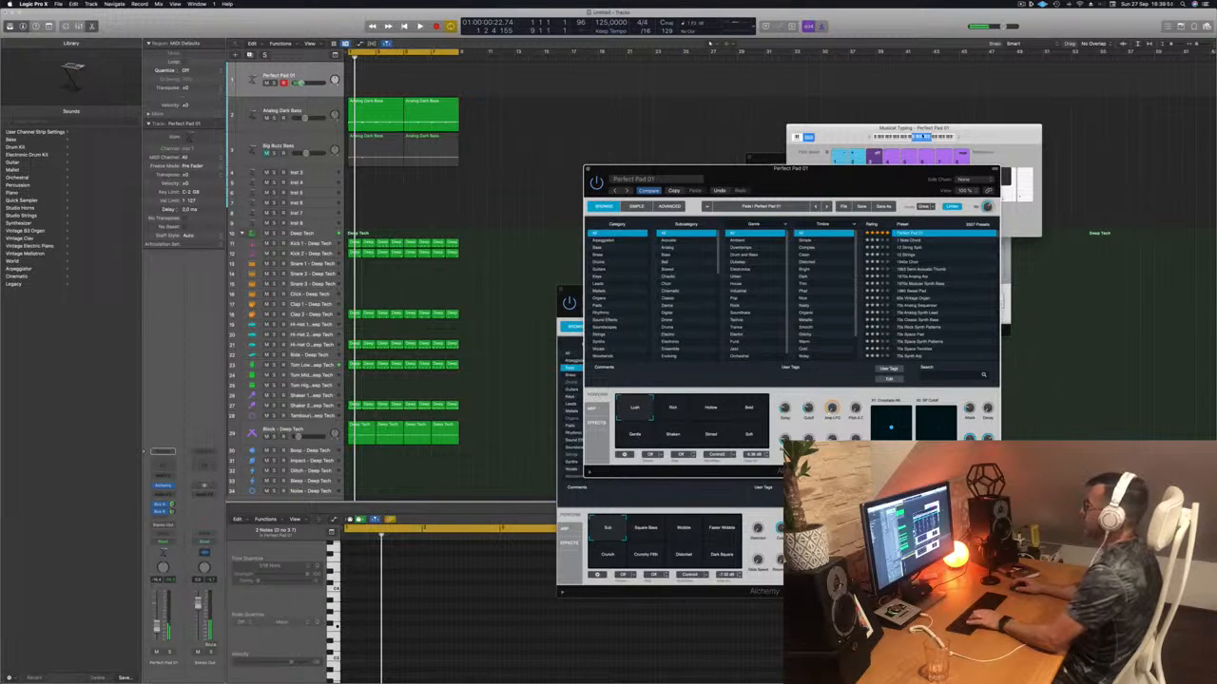
left_click_drag(923, 136, 988, 128)
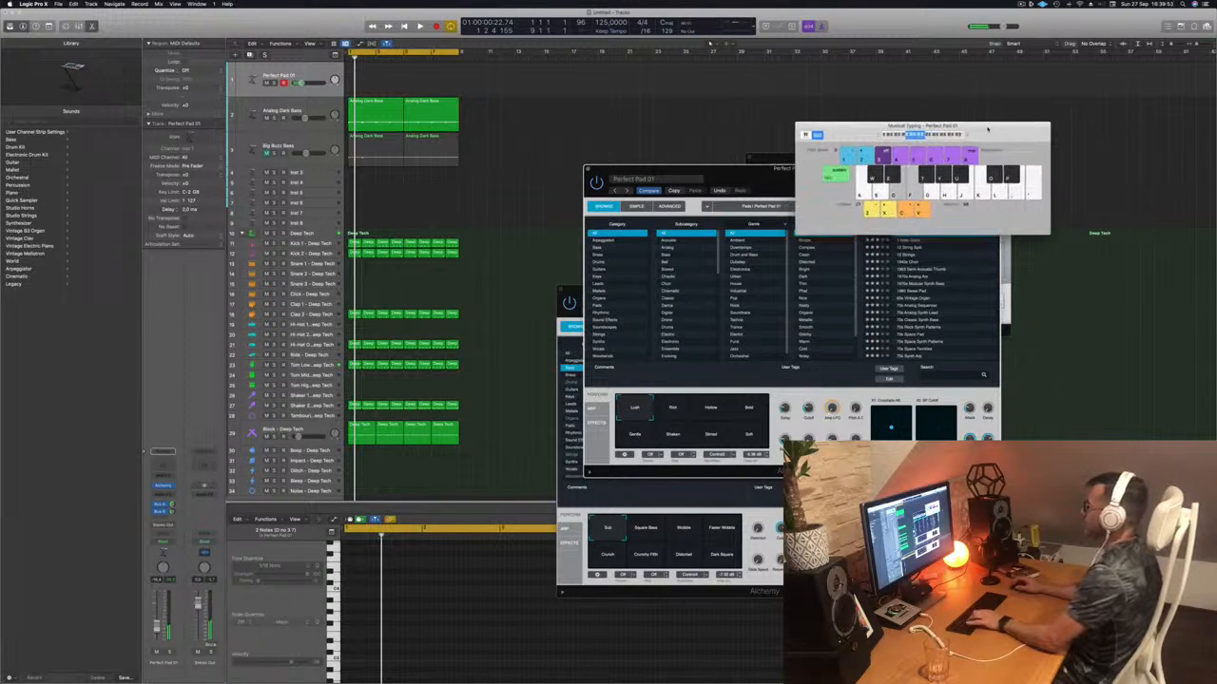
left_click_drag(738, 169, 900, 197)
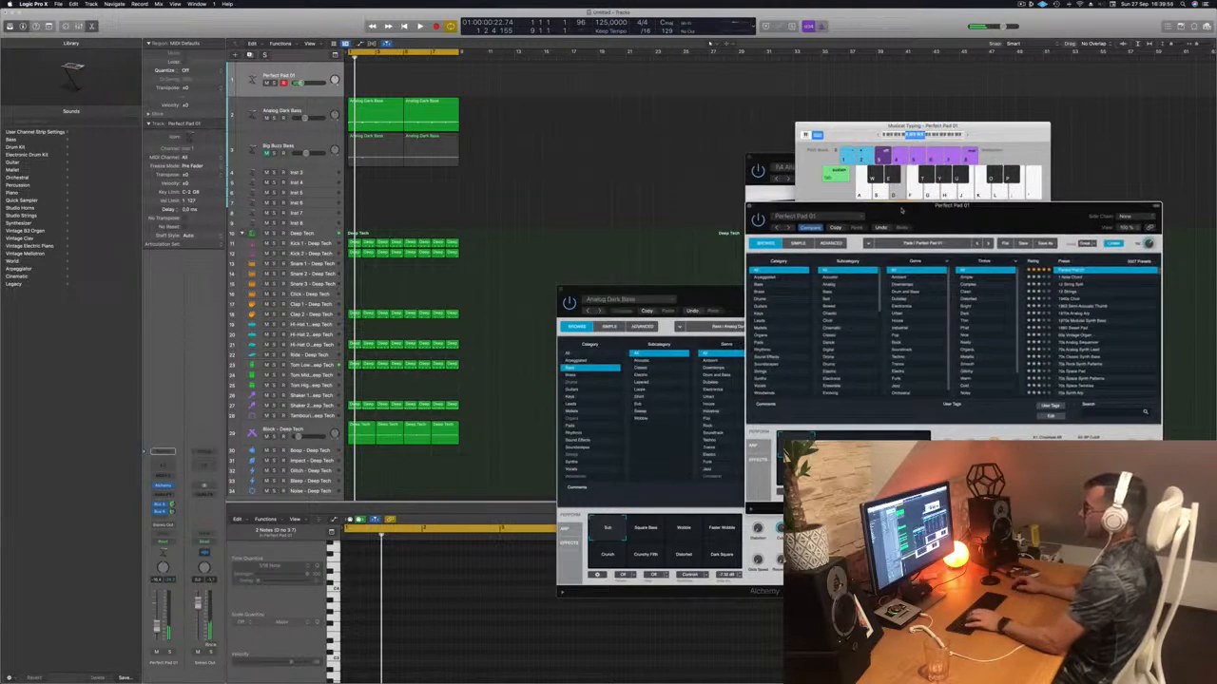
- Record a pad part over the beat by playing L notes on Musical Typing
key("space")
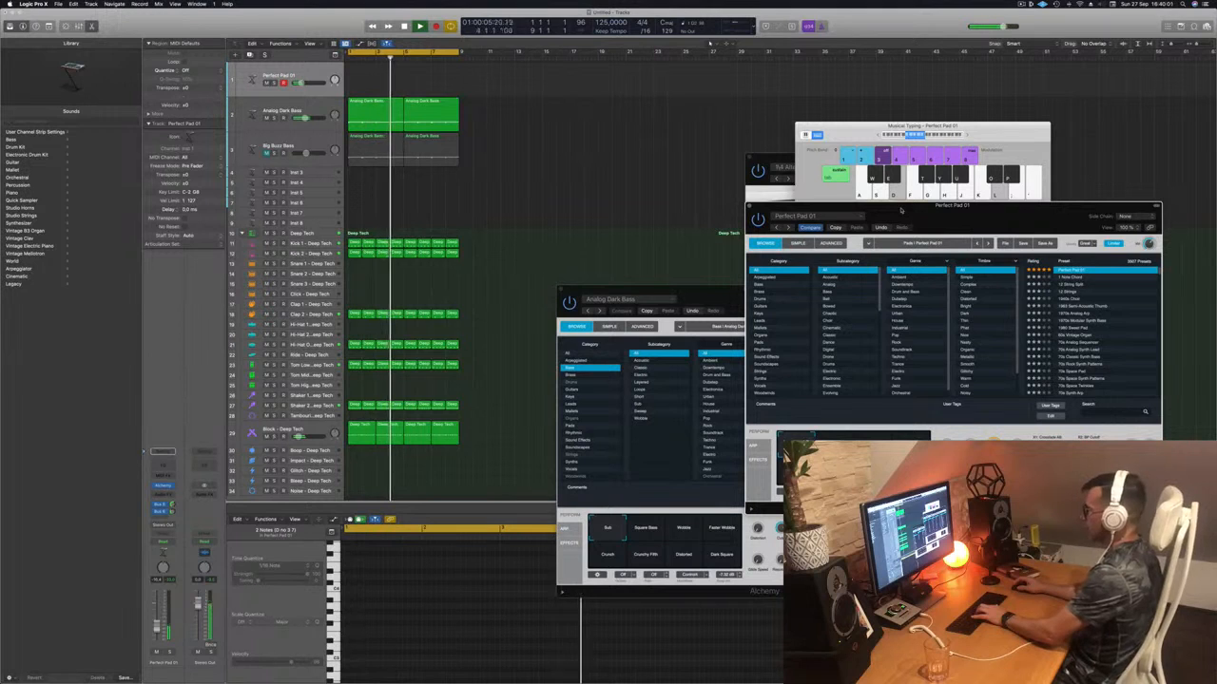
left_click(963, 136)
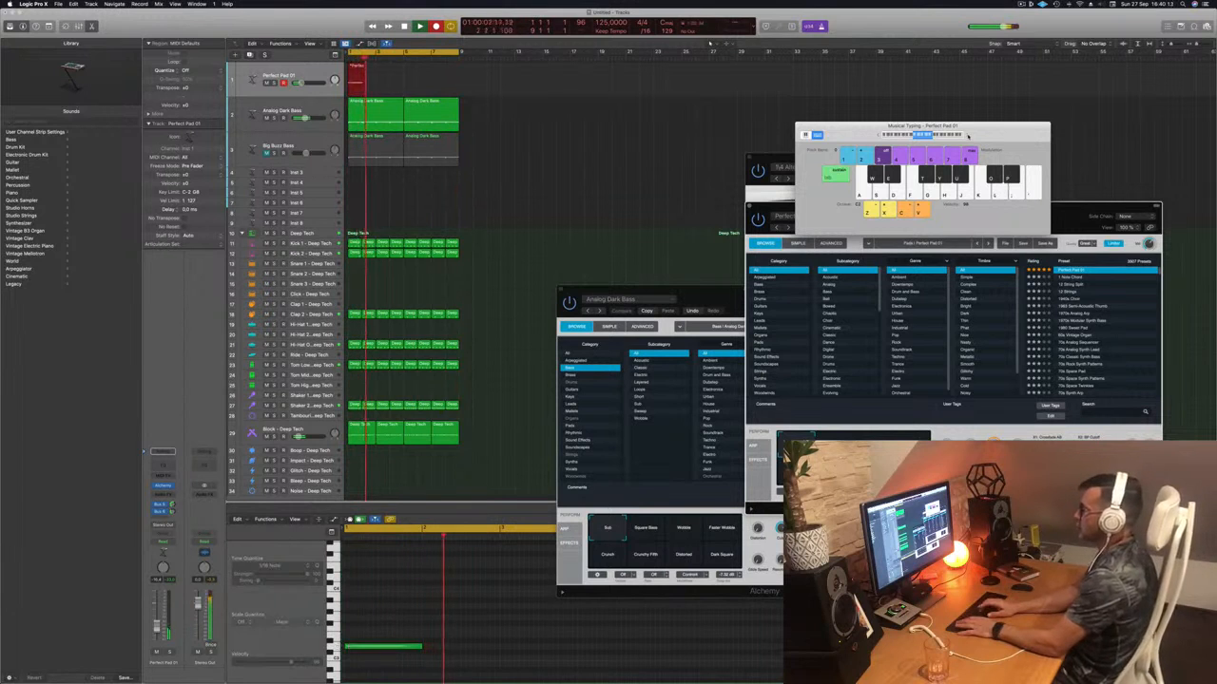
key("l")
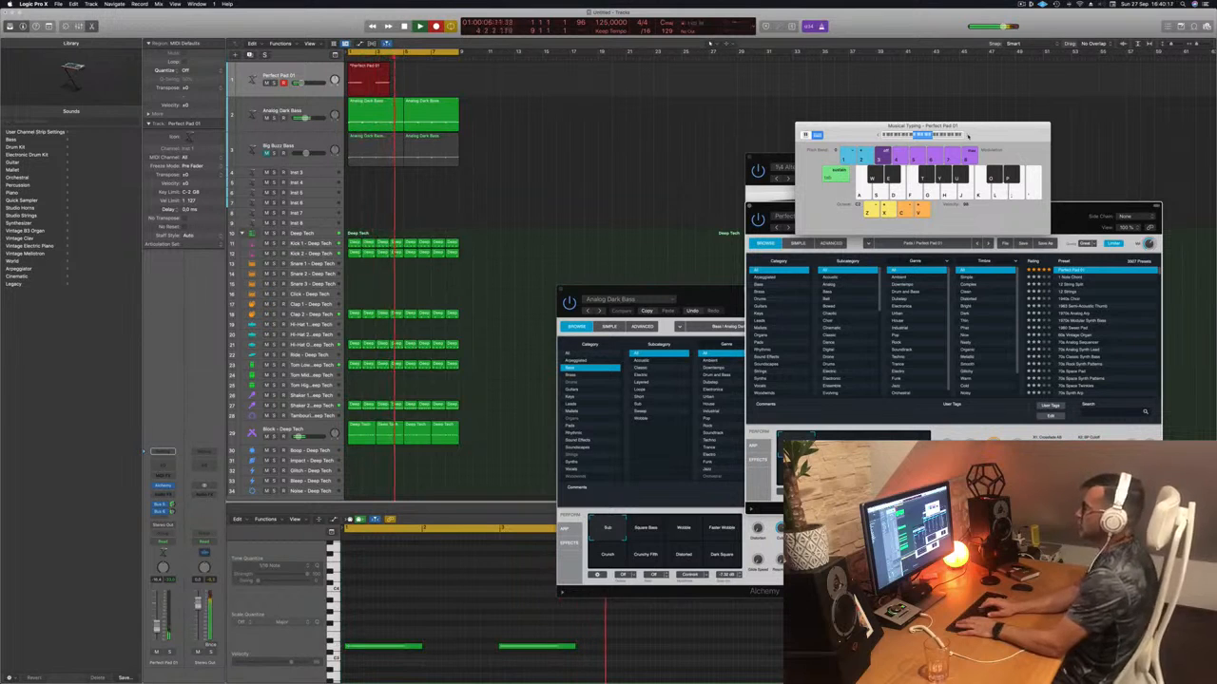
key("l")
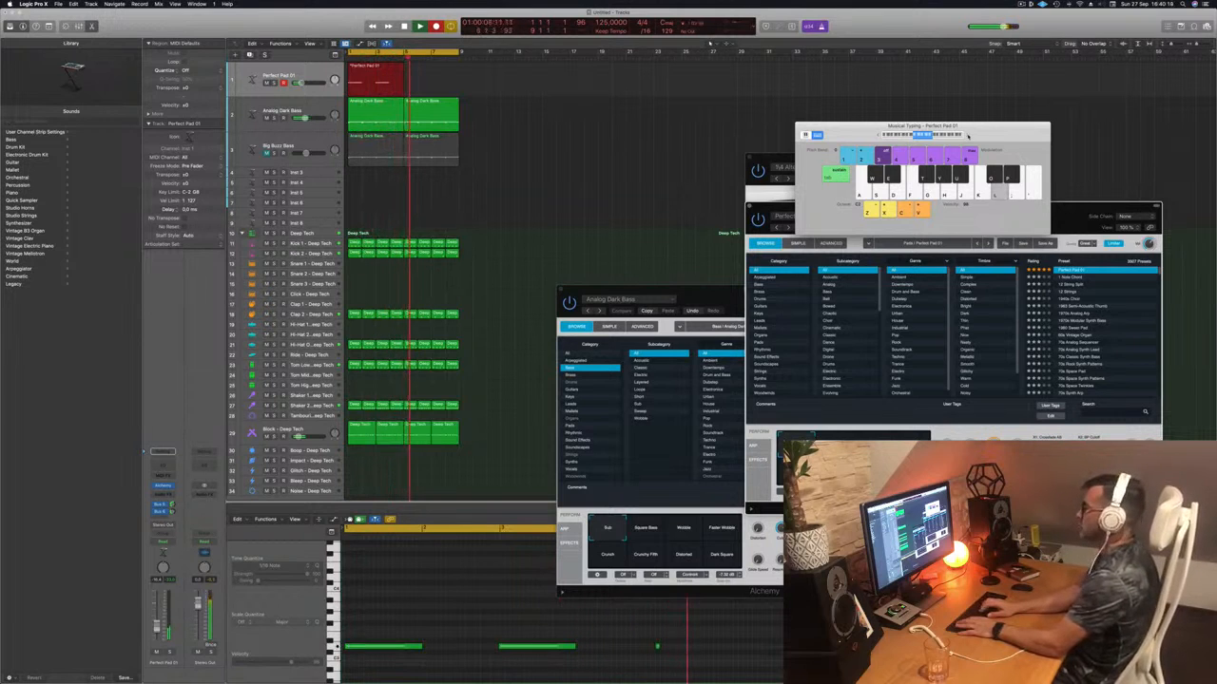
key("space")
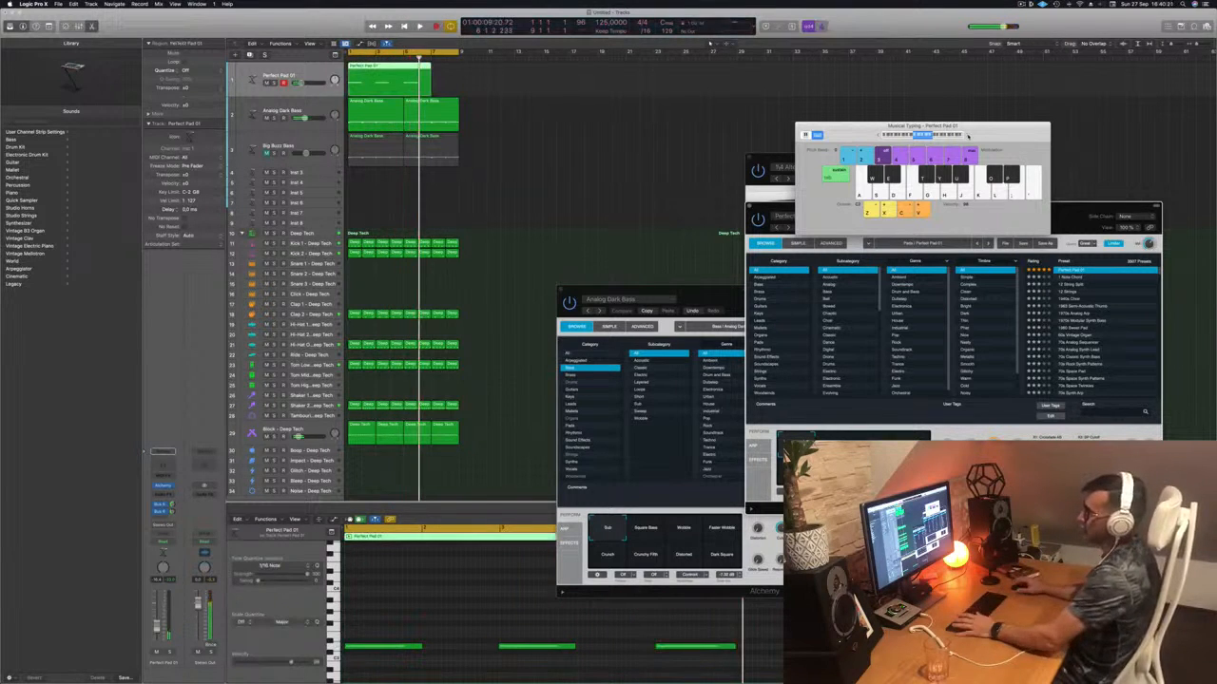
- Split the pad region at bar 6, delete the right part, and copy the left part after itself
left_click(463, 621)
key("super+a")
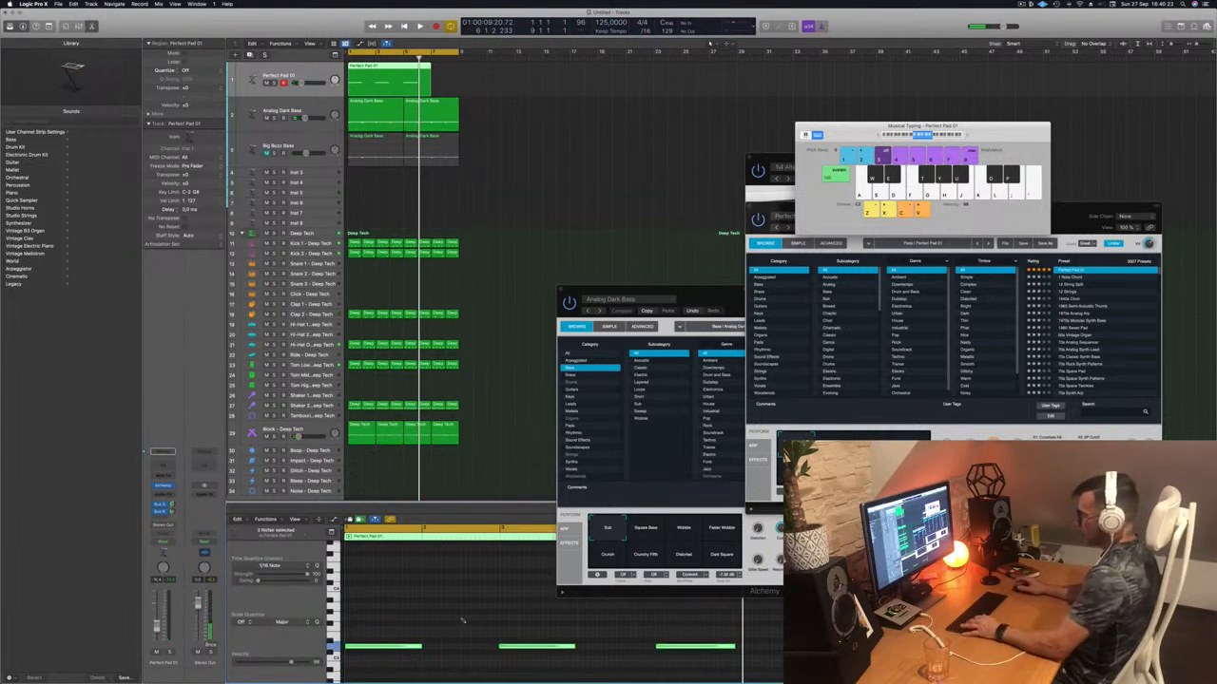
key("Return")
key("space")
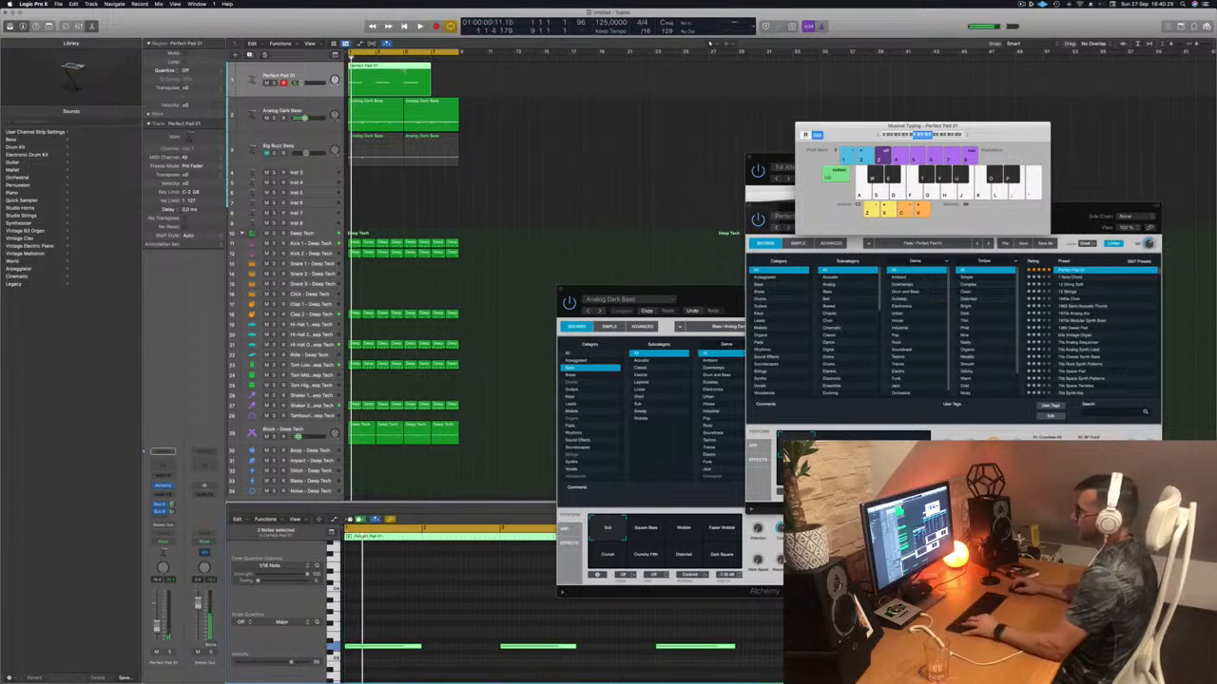
left_click(404, 71, "super")
key("Delete")
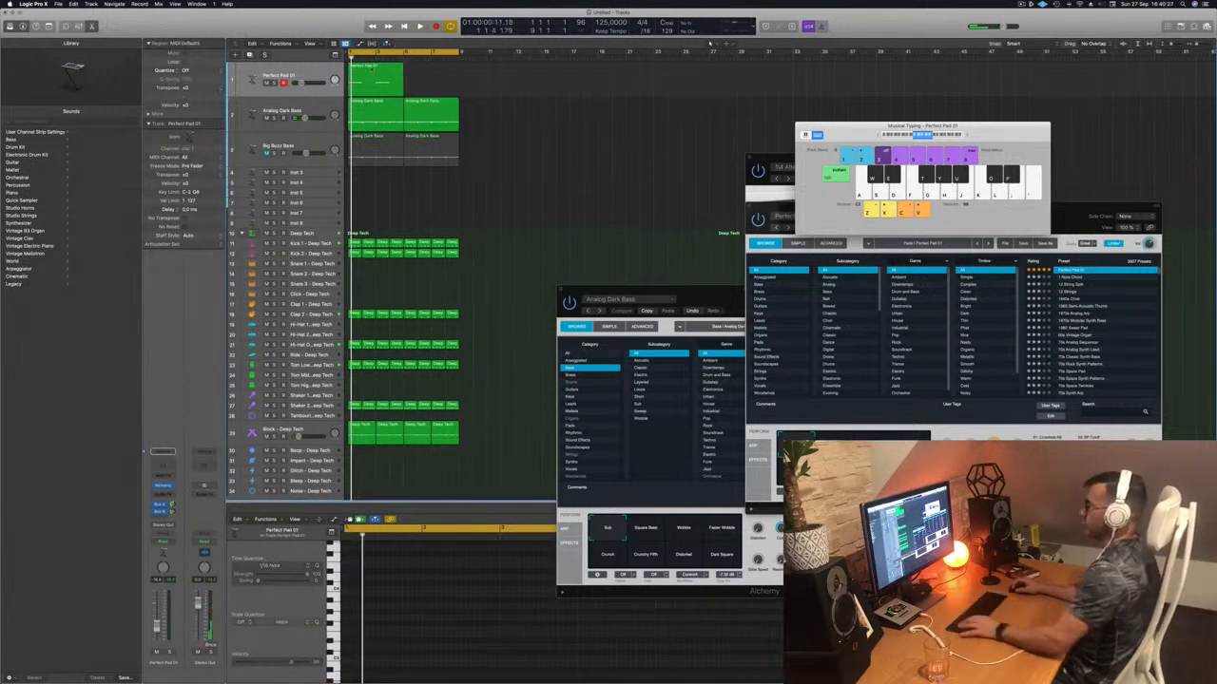
left_click_drag(366, 73, 418, 73)
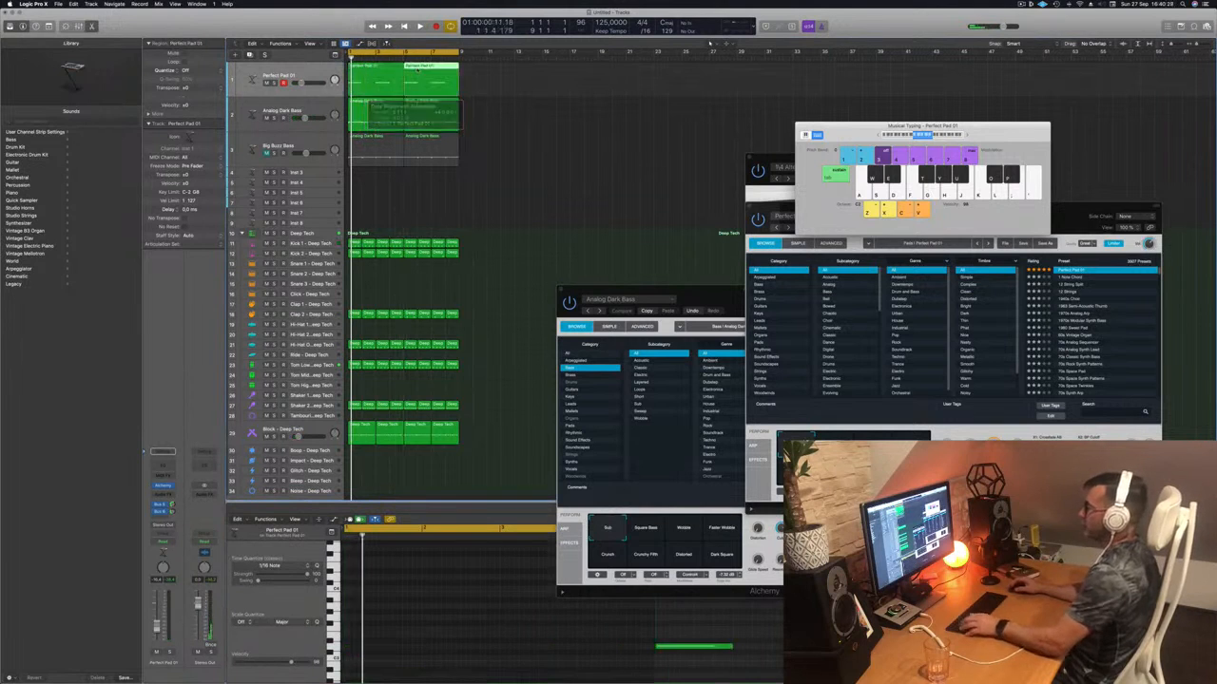
- Select both Perfect Pad 01 regions and replay the beat from the start
left_click(295, 74)
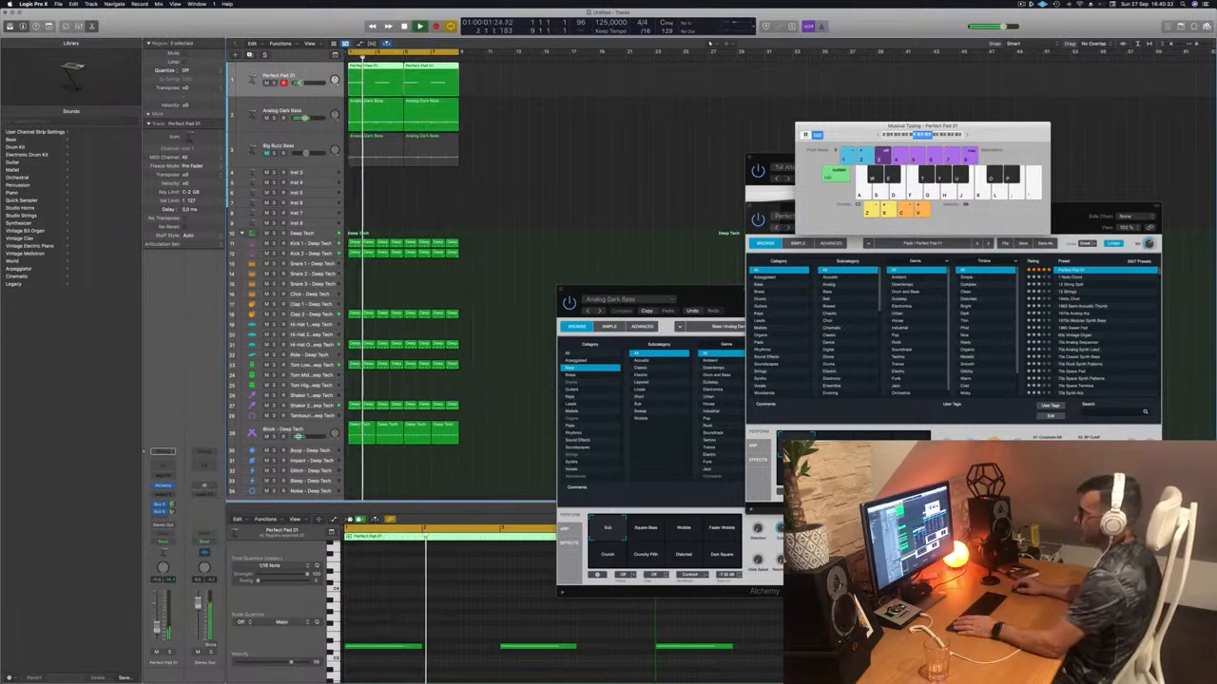
left_click(527, 251)
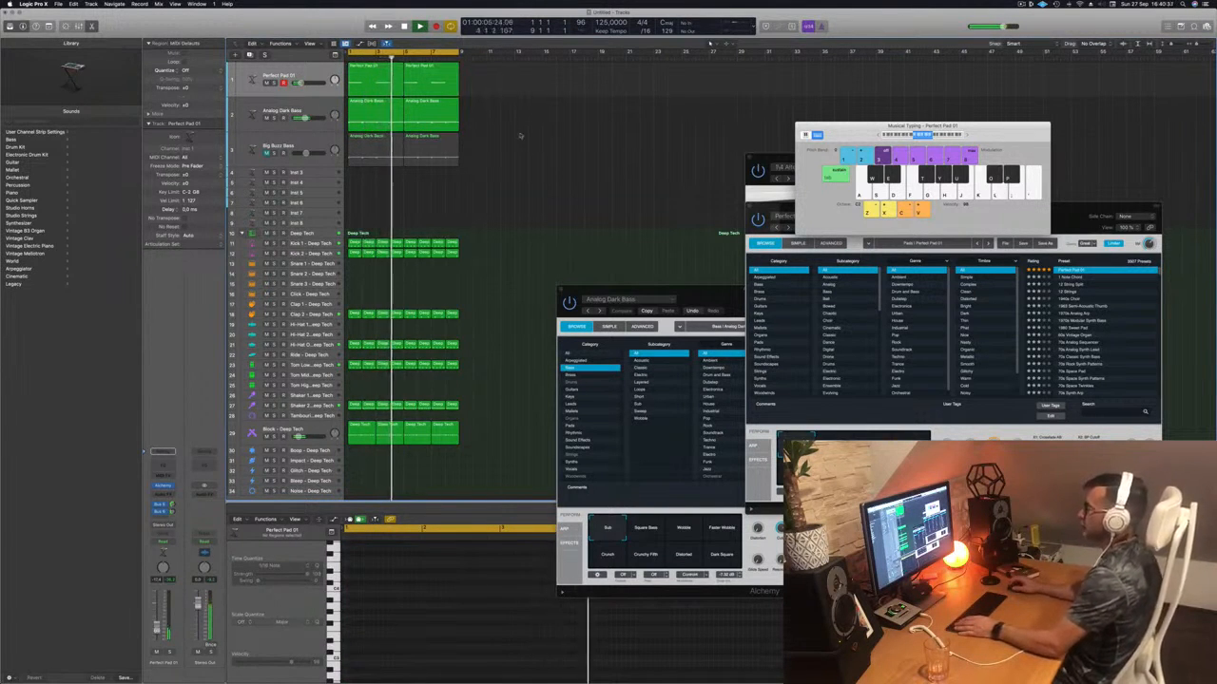
left_click(320, 78)
key("Return")
key("l")
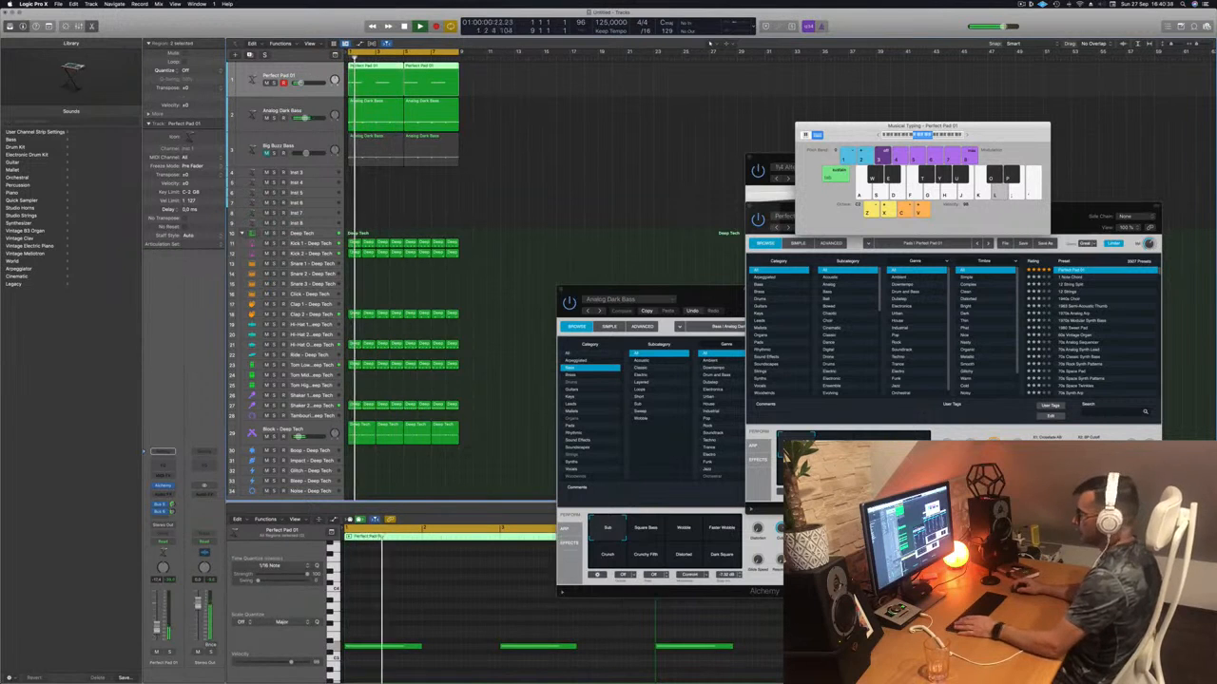
left_click_drag(1101, 210, 972, 134)
- Audition the Rich, Hollow, Bold and Gentle pad variations, ending back on Lush
left_click(706, 371)
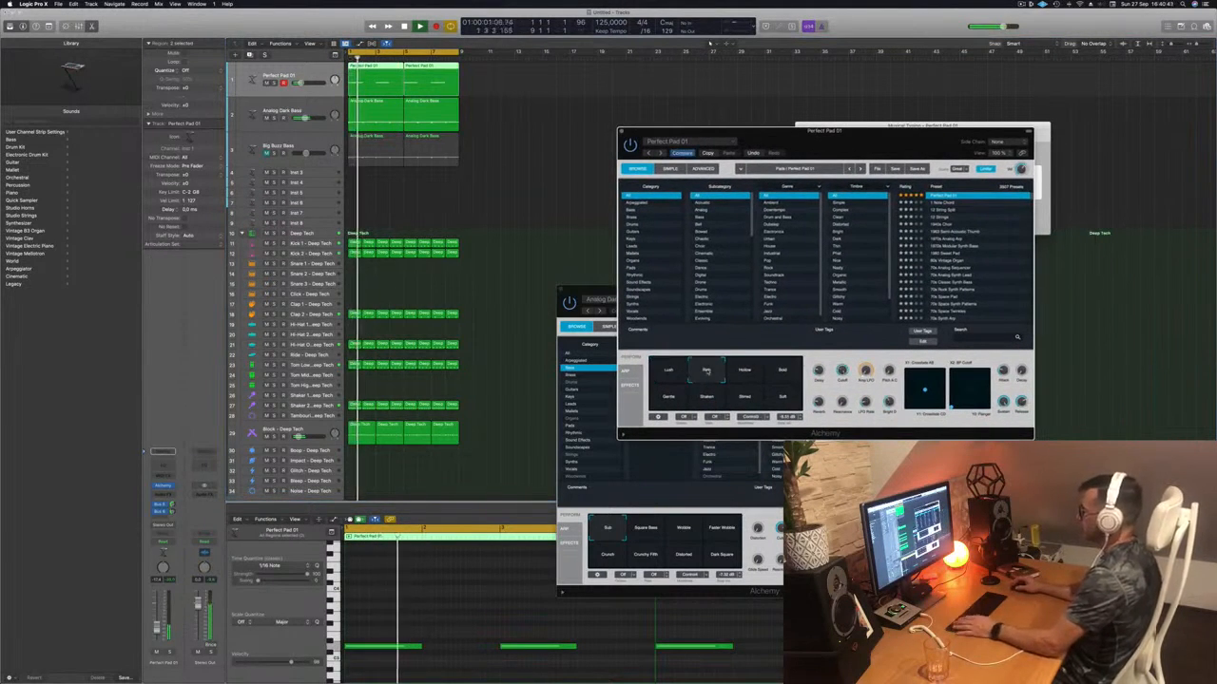
left_click(741, 373)
left_click(786, 371)
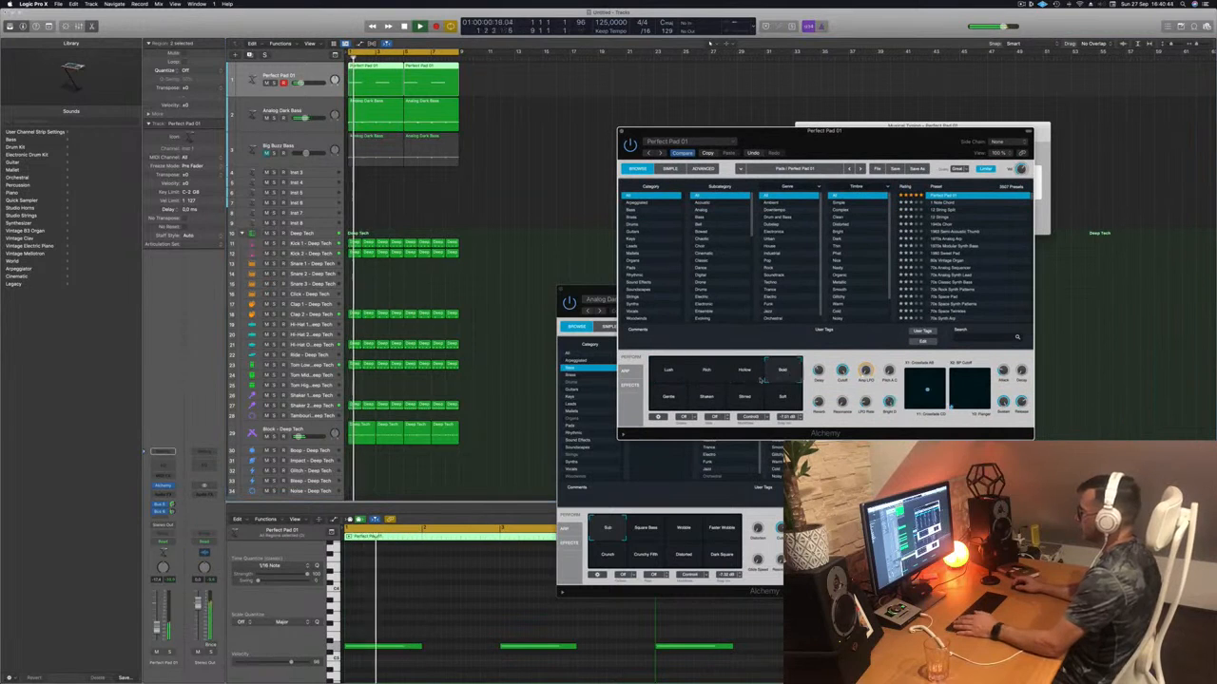
left_click(667, 398)
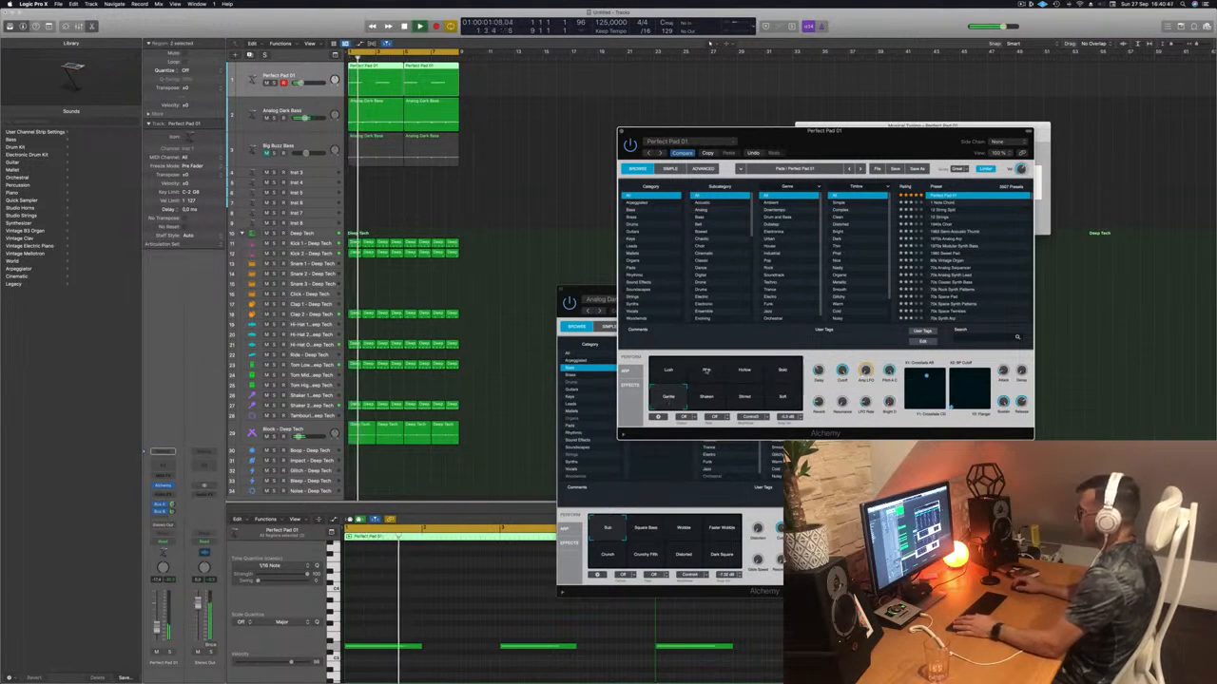
left_click(706, 371)
left_click(656, 373)
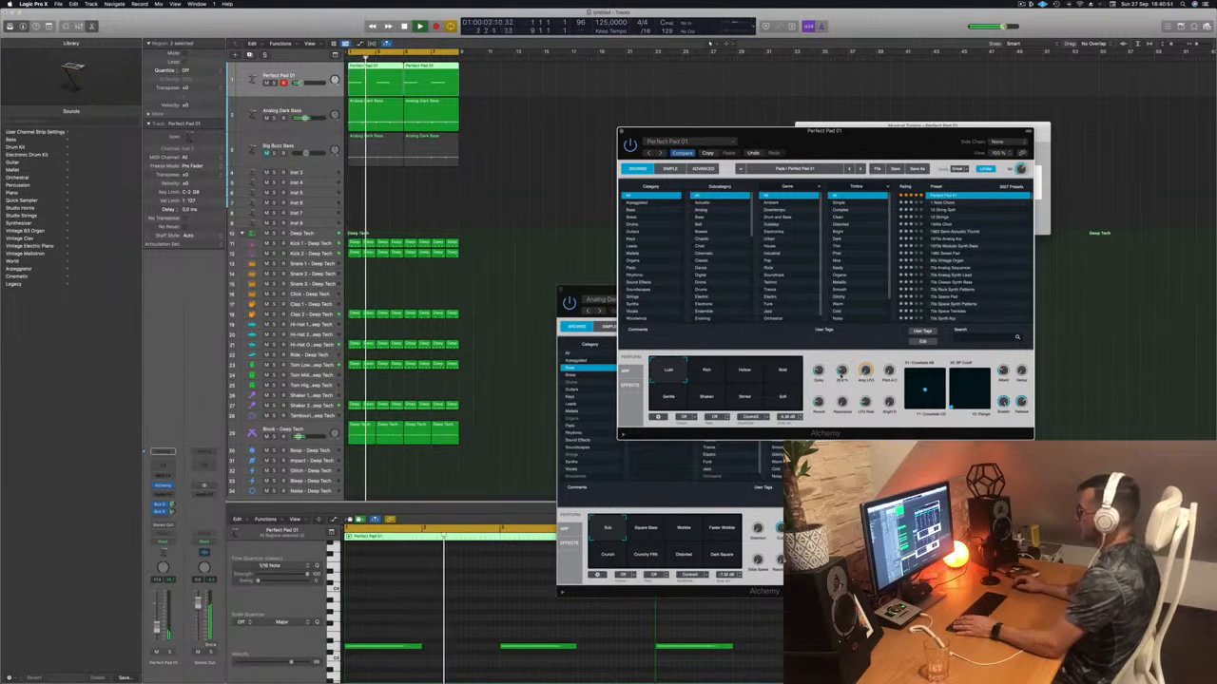
- Close the Perfect Pad 01 window and copy the Analog Dark Bass region onto track 4
left_click(623, 132)
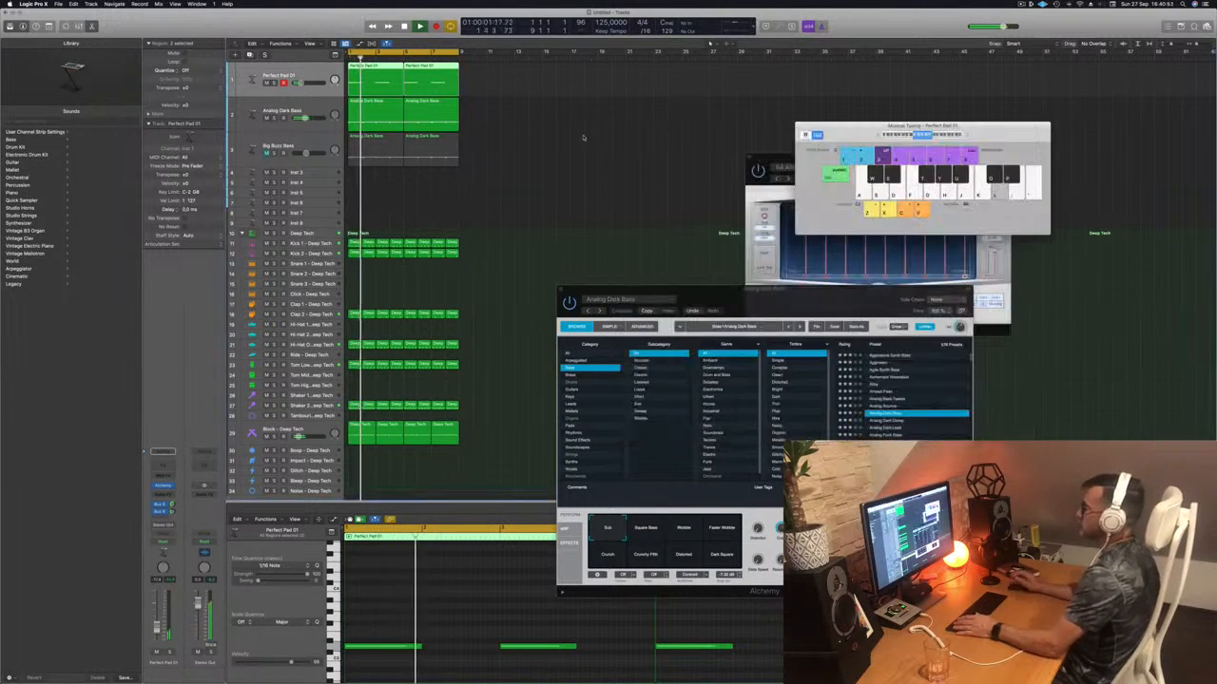
scroll(513, 164, "down", 1)
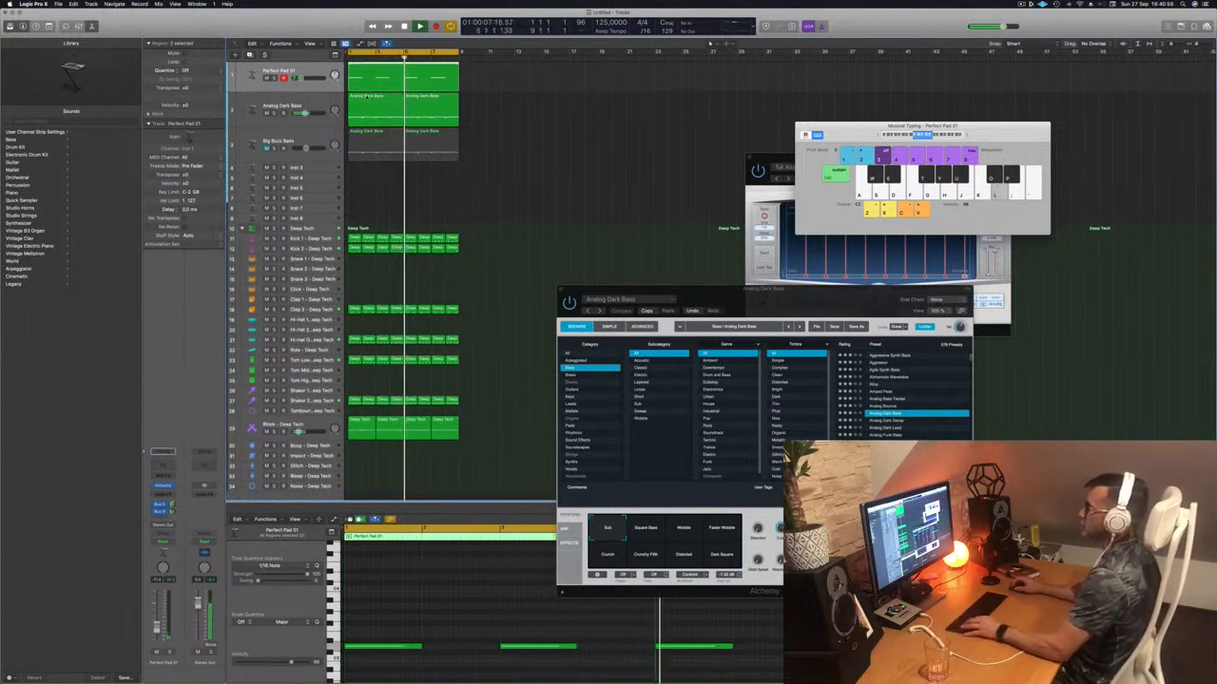
left_click(366, 102)
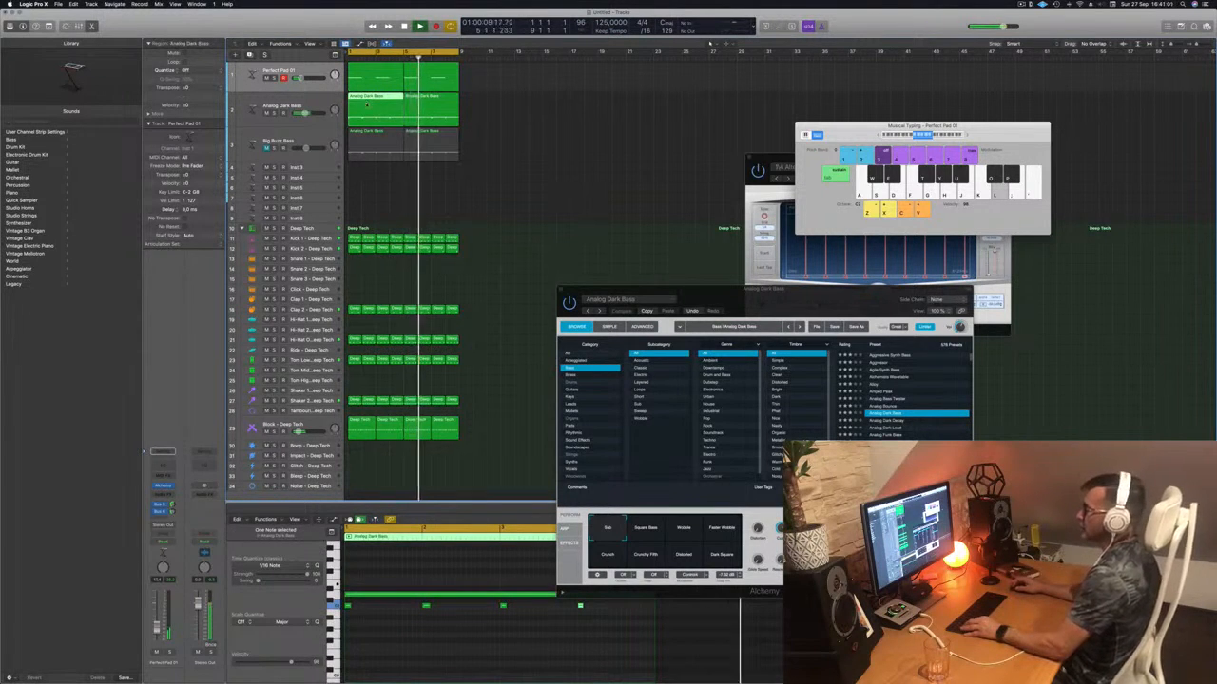
left_click_drag(367, 101, 371, 170)
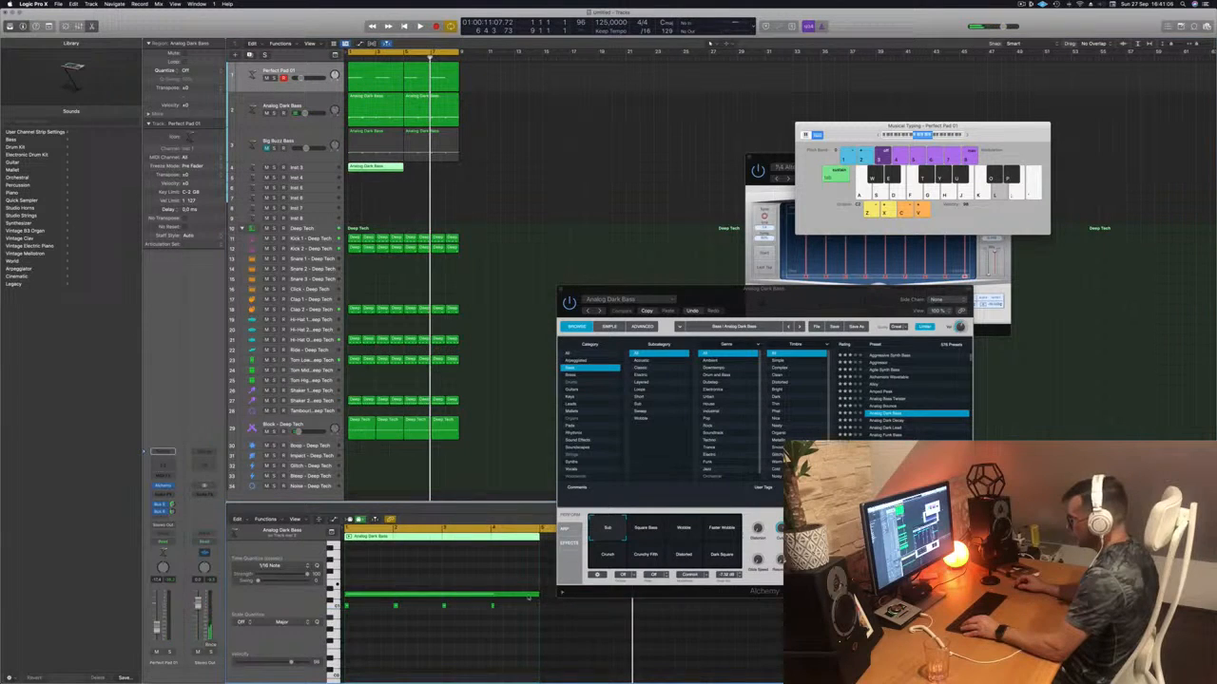
- Shorten the long bass note, select two notes, play back, and record-arm Inst 3
left_click_drag(537, 594, 529, 627)
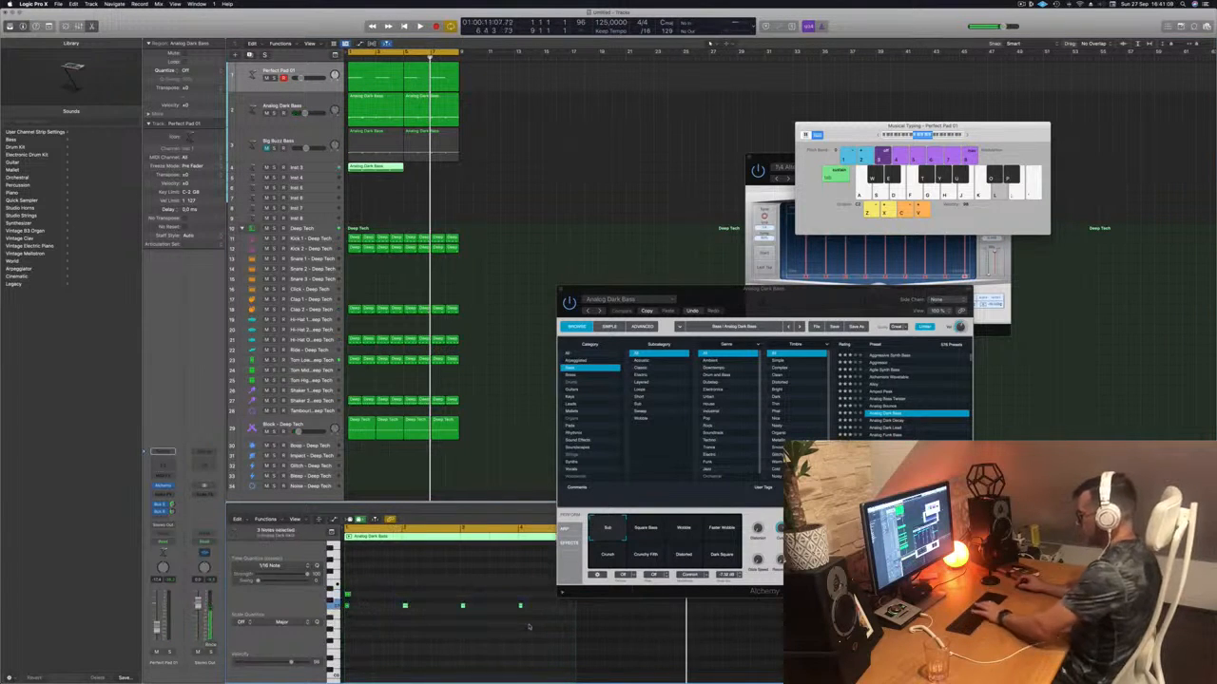
left_click_drag(409, 593, 340, 628)
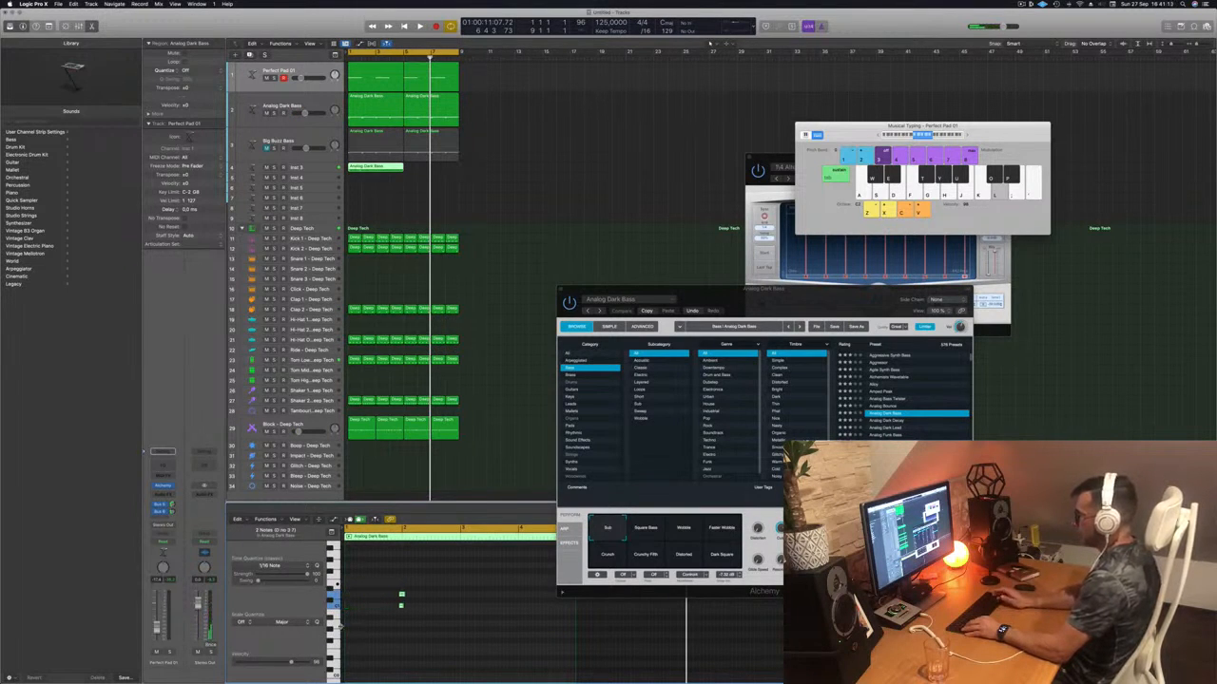
key("space")
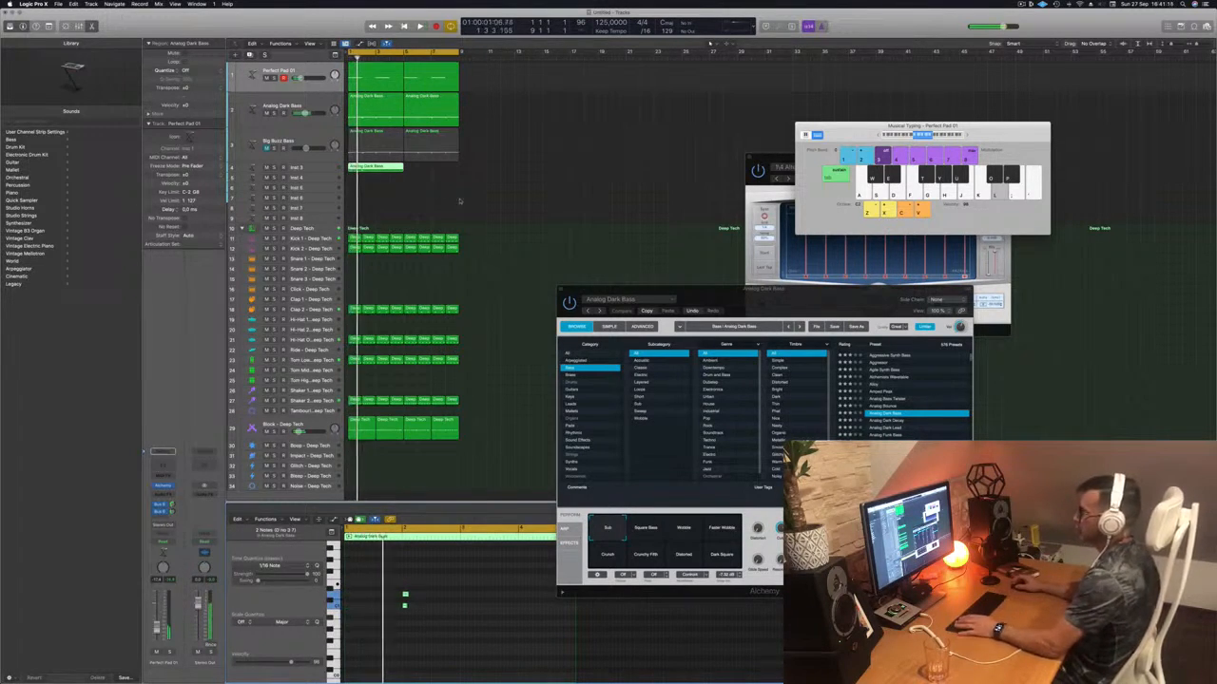
left_click(297, 169)
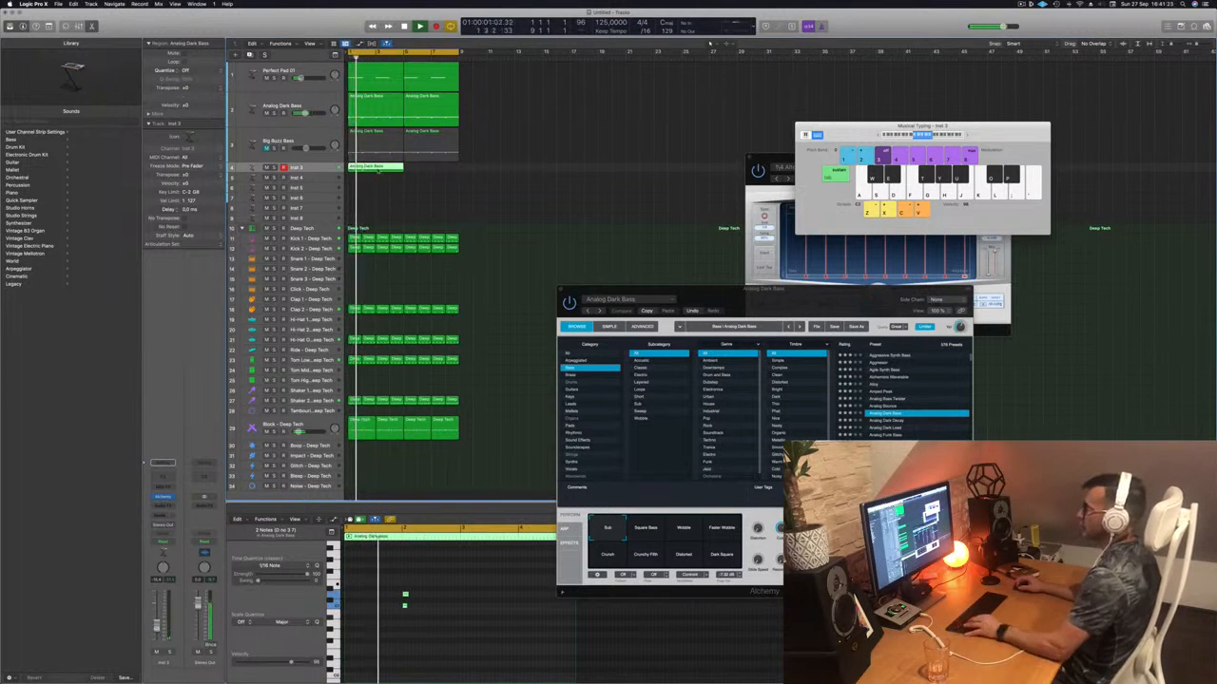
- Record on Inst 3, copy its region along the timeline, and move its Alchemy window aside
key("r")
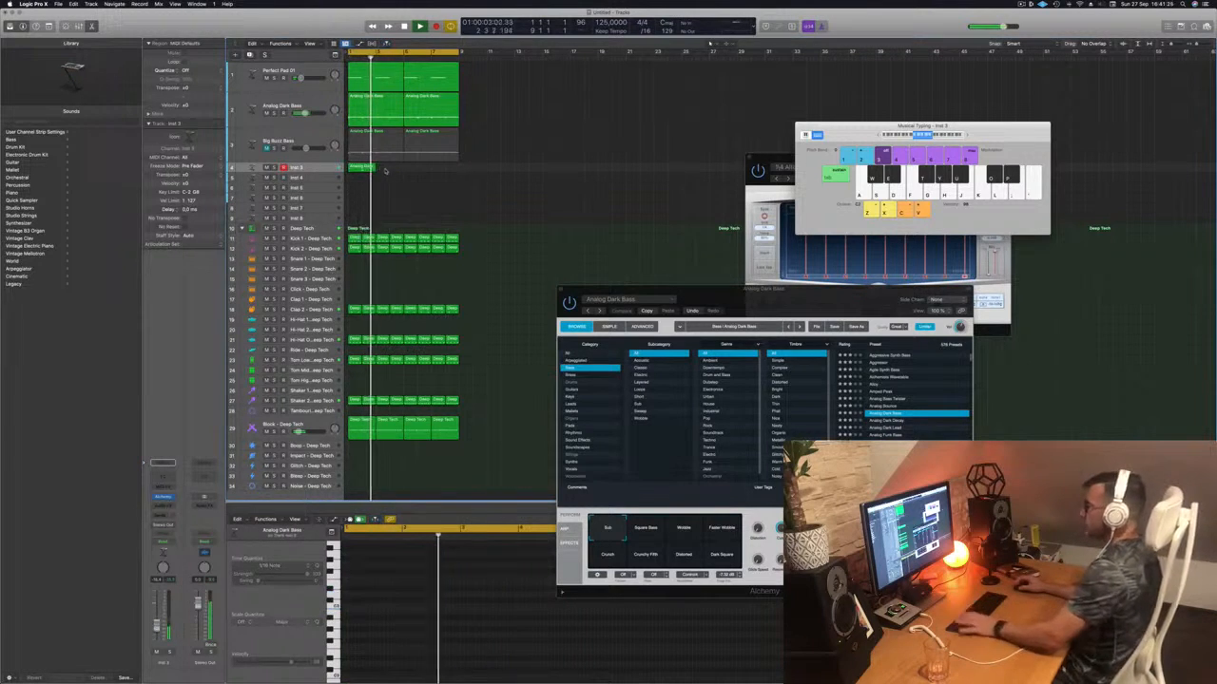
left_click_drag(362, 168, 426, 172)
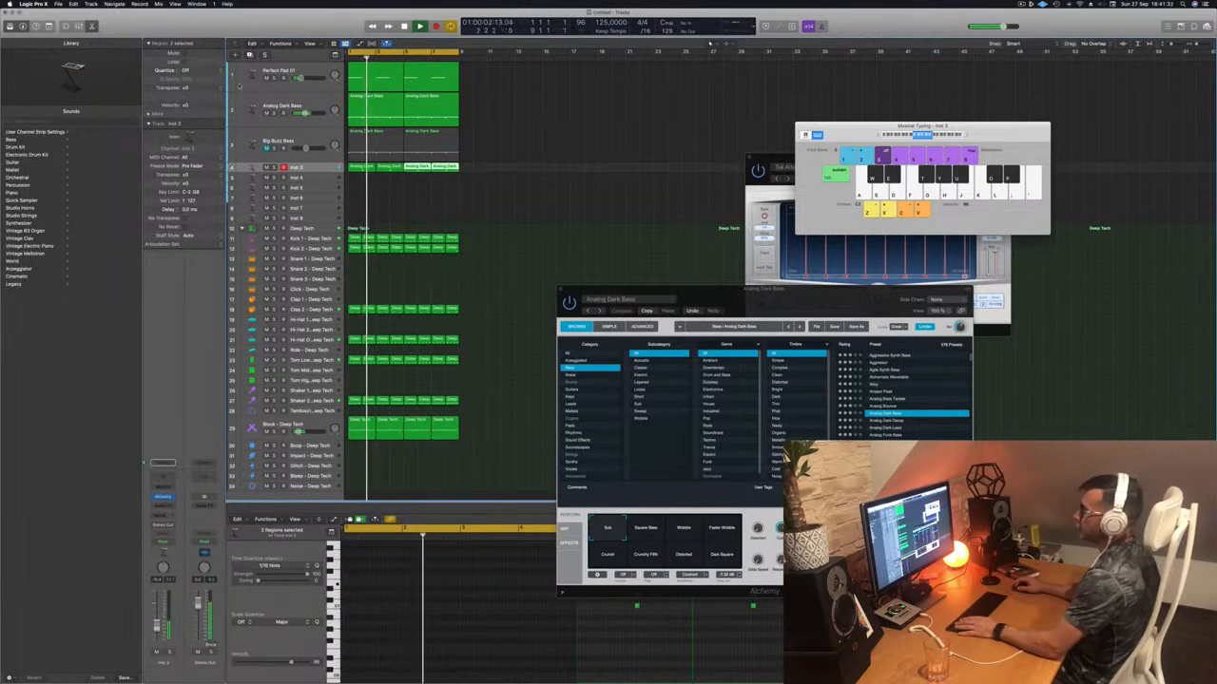
key("ctrl+alt+super+t")
key("ctrl+alt+super+z")
key("Return")
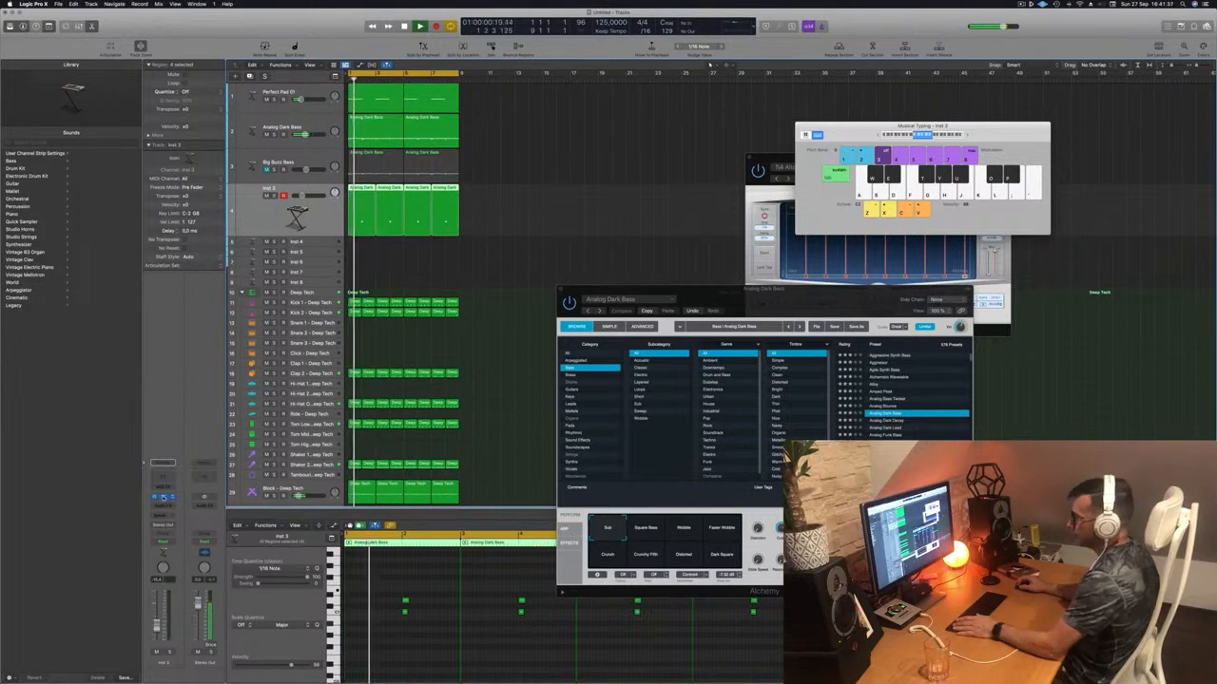
left_click_drag(611, 108, 767, 111)
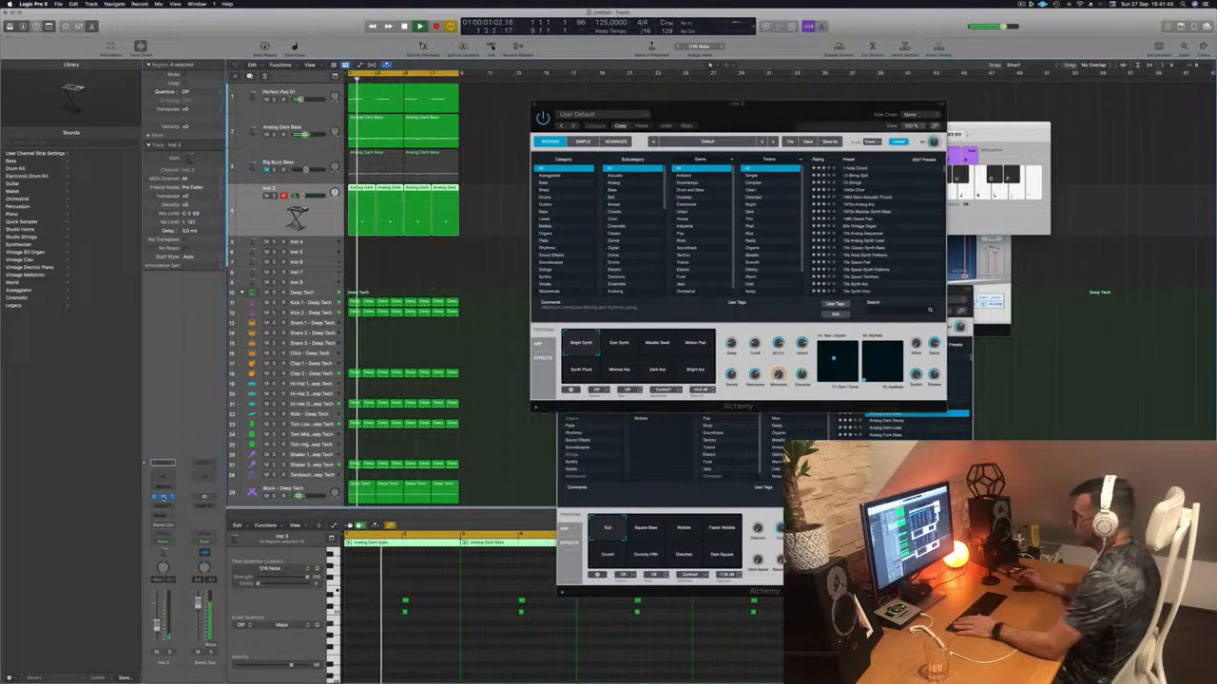
- Reopen Inst 3's Alchemy instrument and switch it to the Motion Pad variation
key("super+w")
left_click(162, 498)
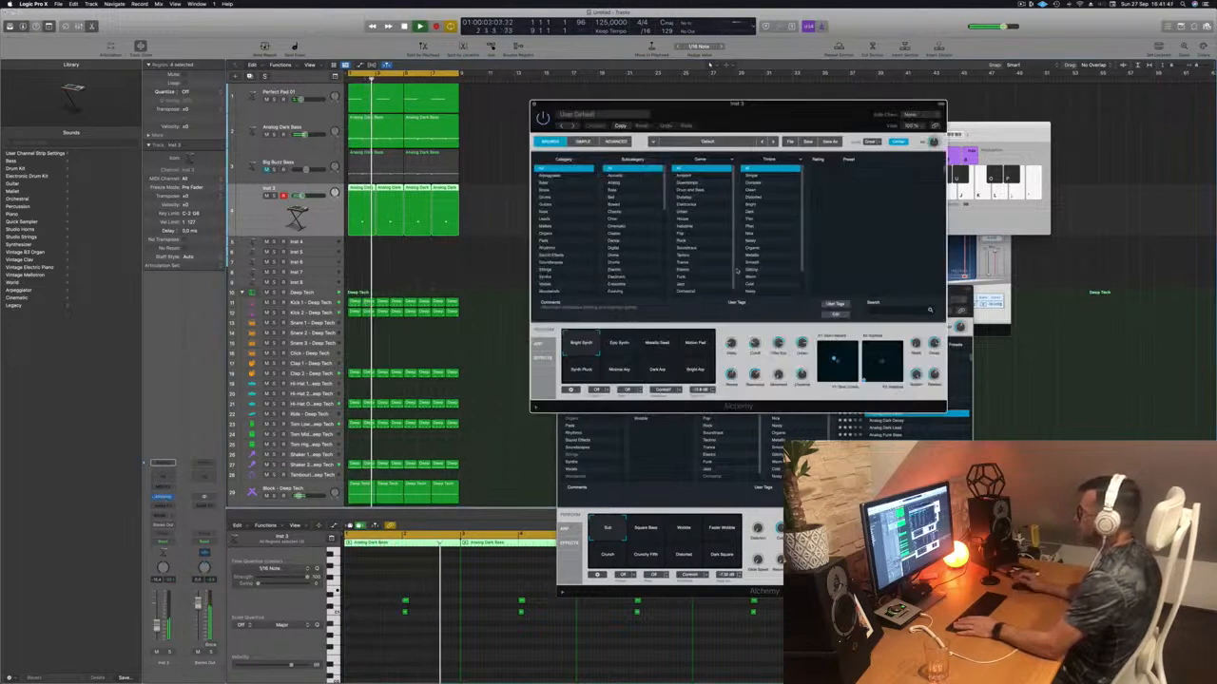
left_click(701, 350)
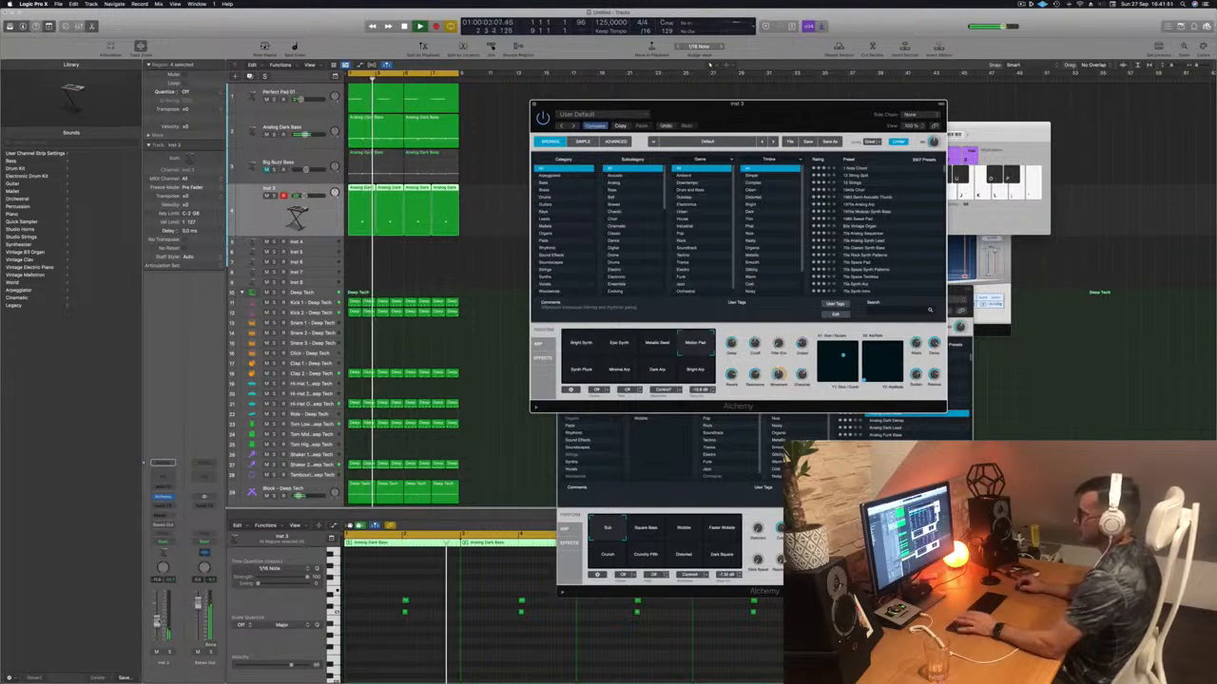
- Add Inst 3 sends to Bus 5 (Aux 5 return) and Bus 6 (Aux 6 return)
left_click(163, 514)
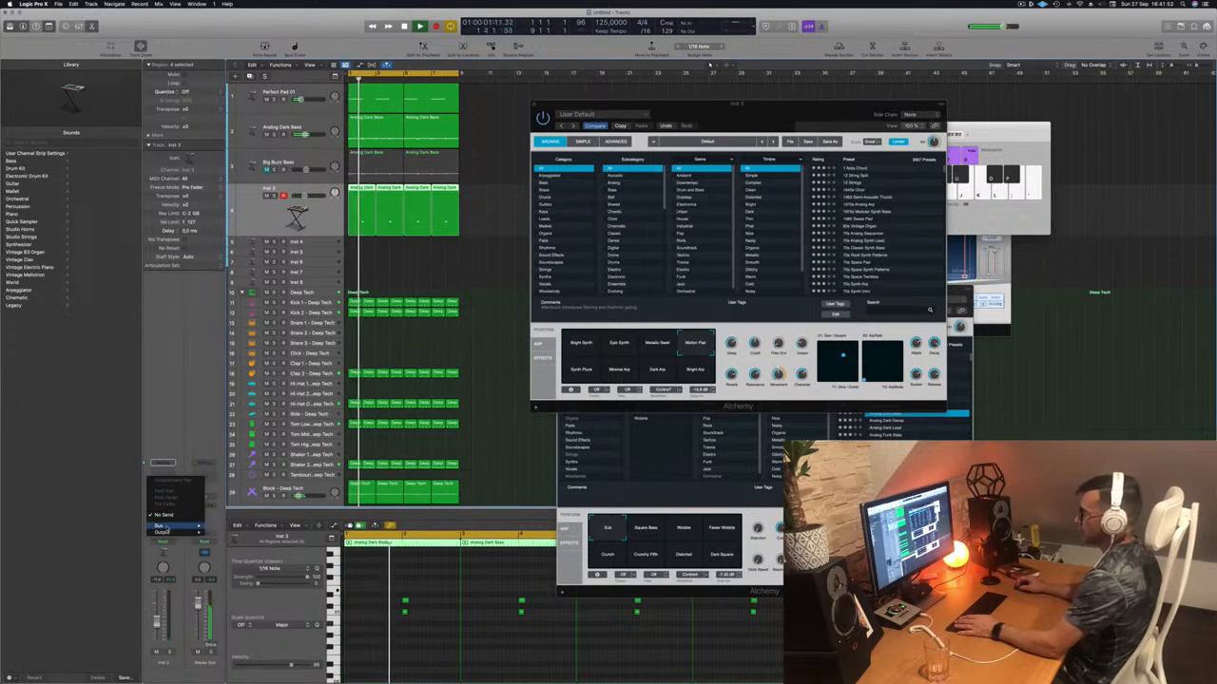
mouse_move(159, 526)
left_click(228, 451)
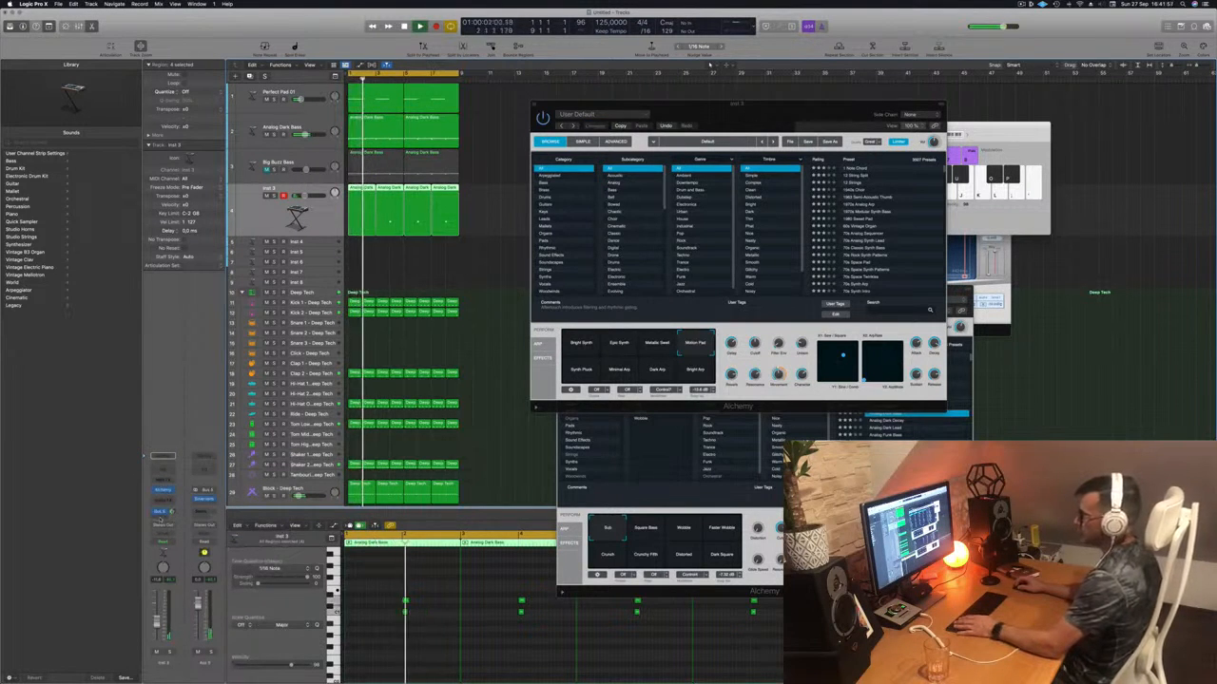
left_click(162, 516)
mouse_move(160, 529)
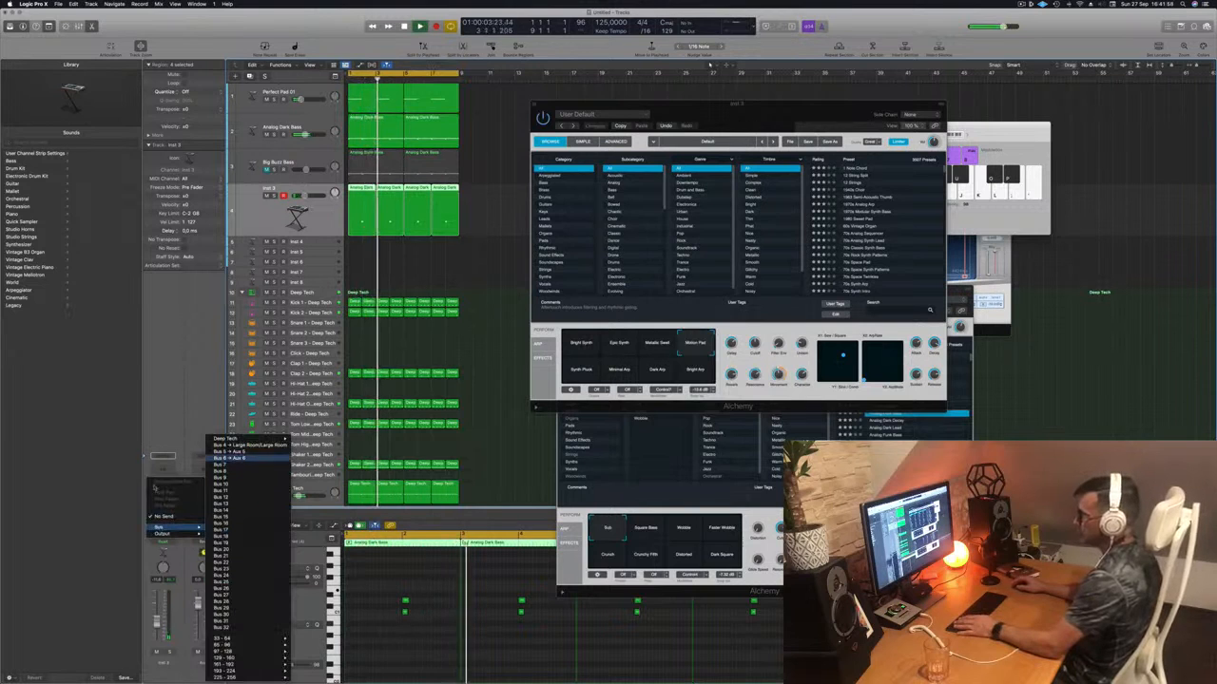
left_click(229, 458)
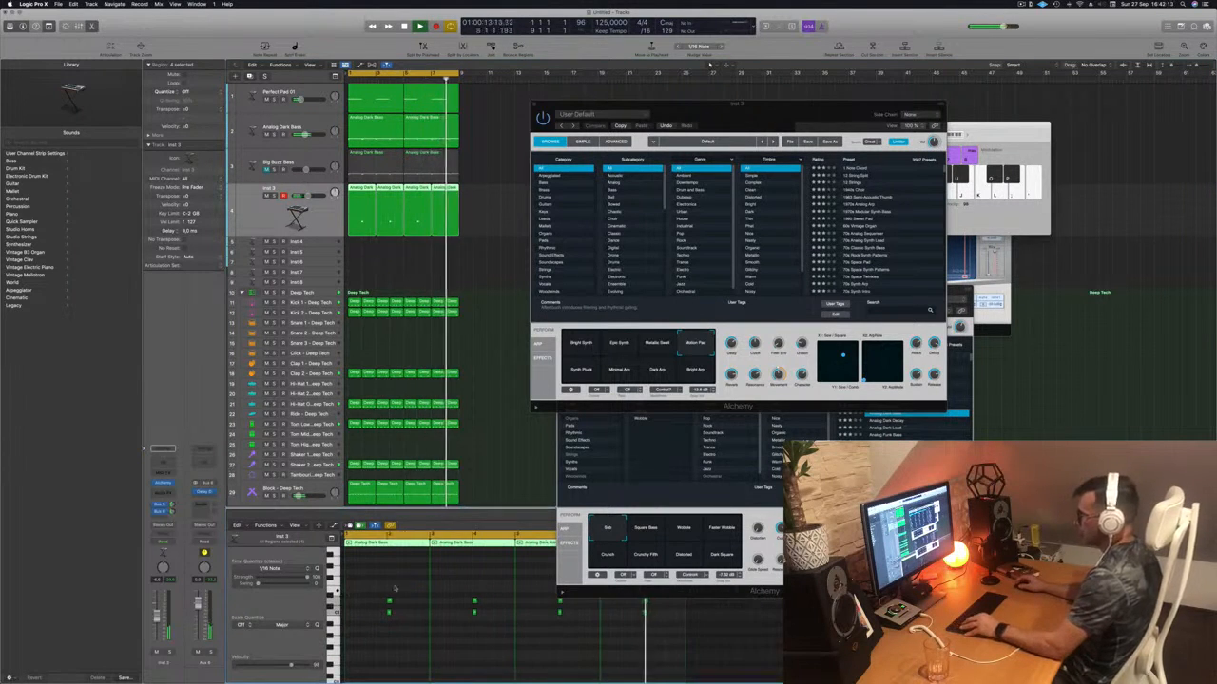
- Select the four bass notes in the piano roll and copy them one pitch higher
left_click_drag(366, 587, 558, 602)
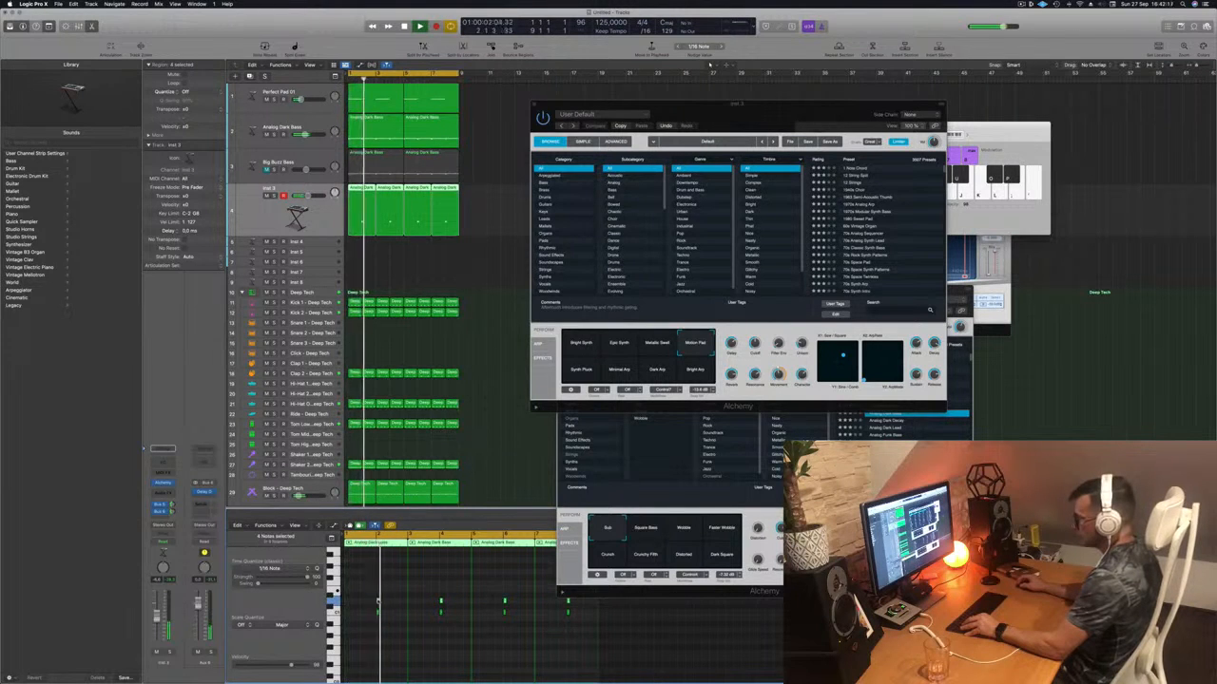
left_click_drag(377, 601, 378, 593)
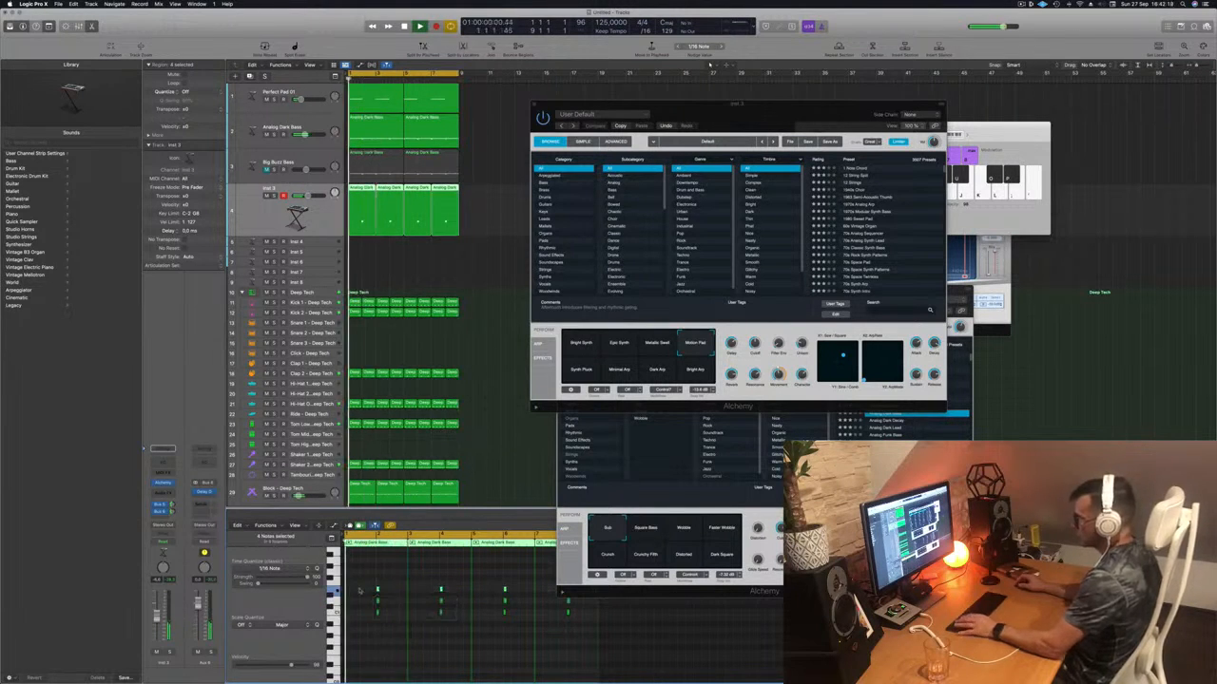
scroll(367, 592, "up", 2)
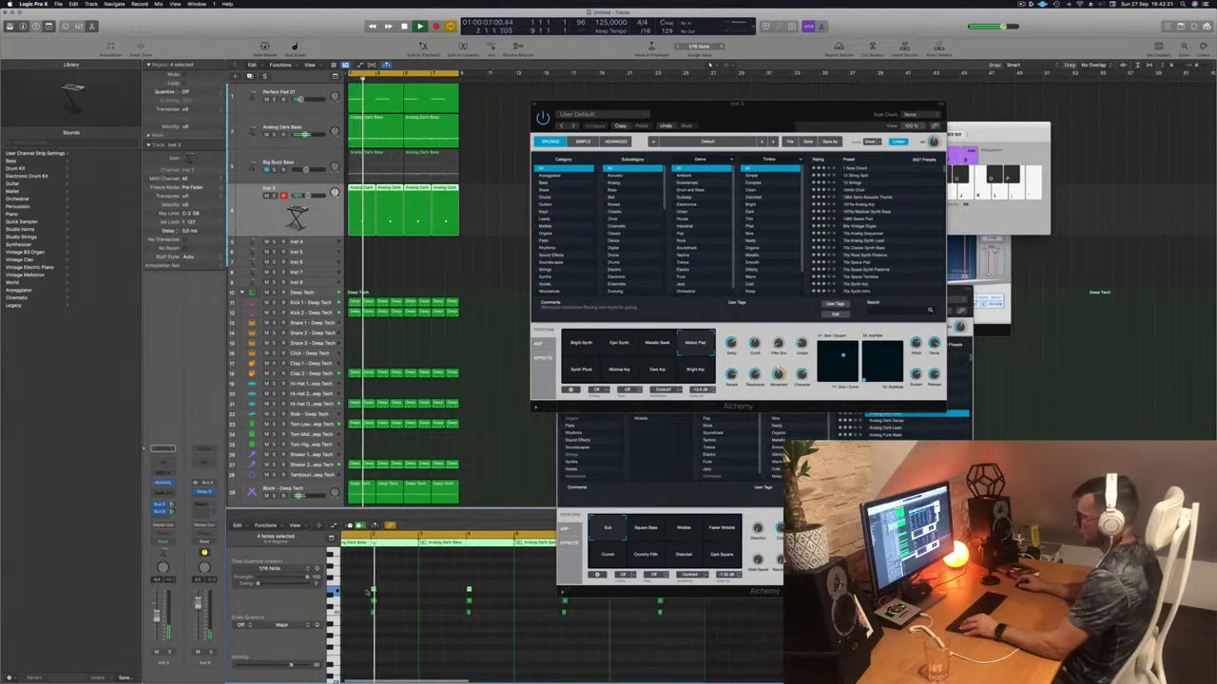
scroll(379, 593, "down", 2)
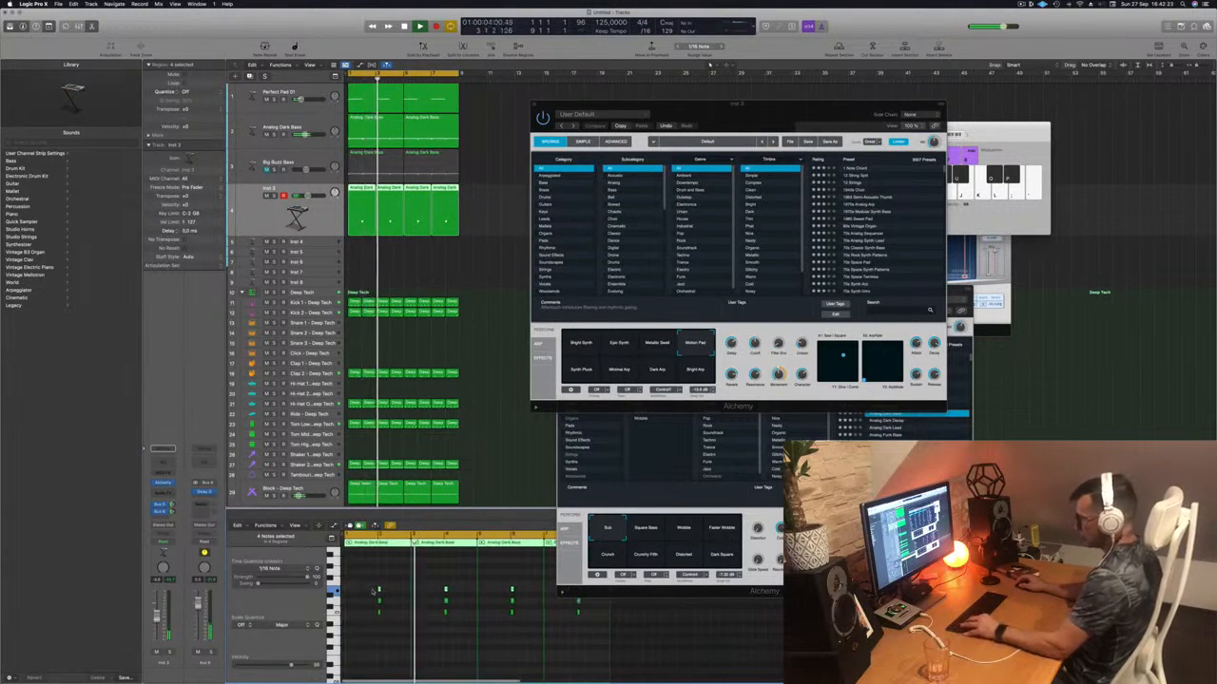
- Undo the note copy and switch Alchemy's variation to Bright Arp, then Synth Pluck
key("super+z")
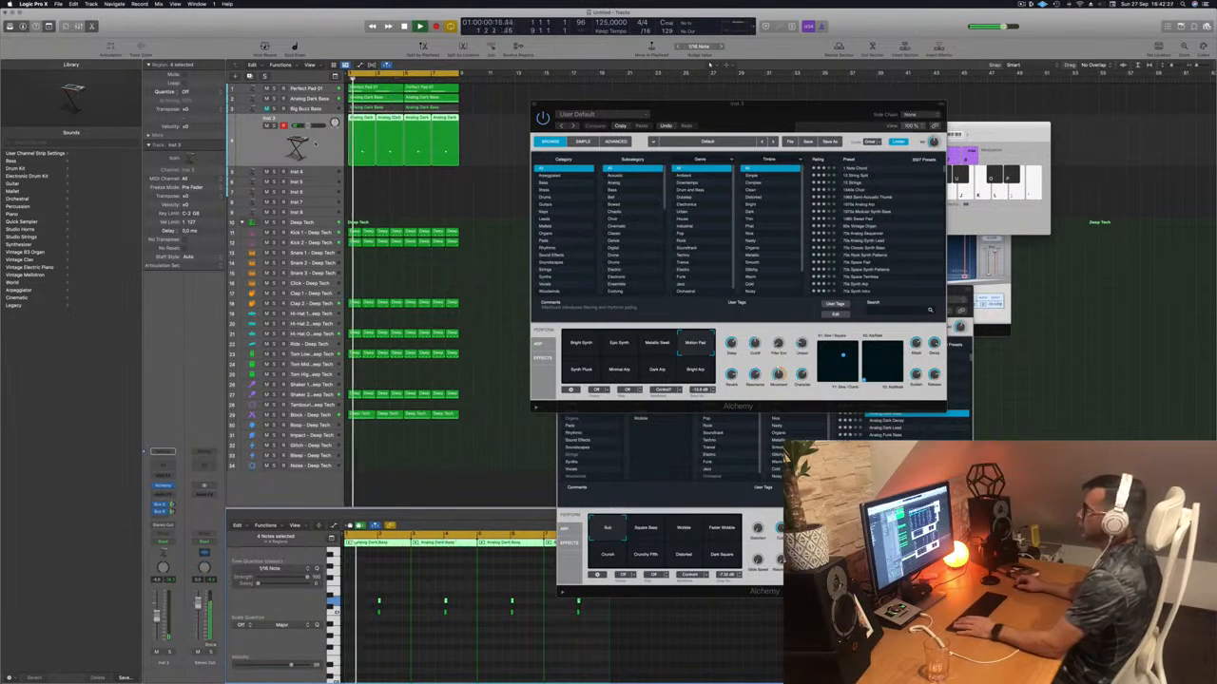
left_click(694, 372)
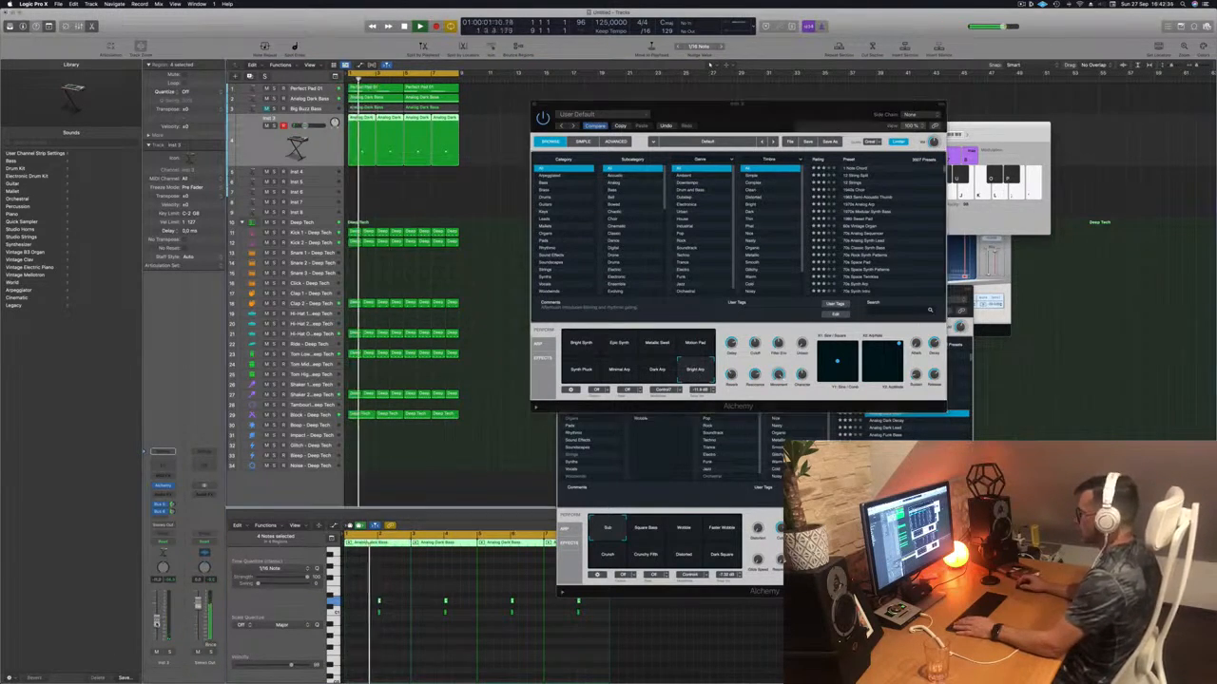
left_click(579, 370)
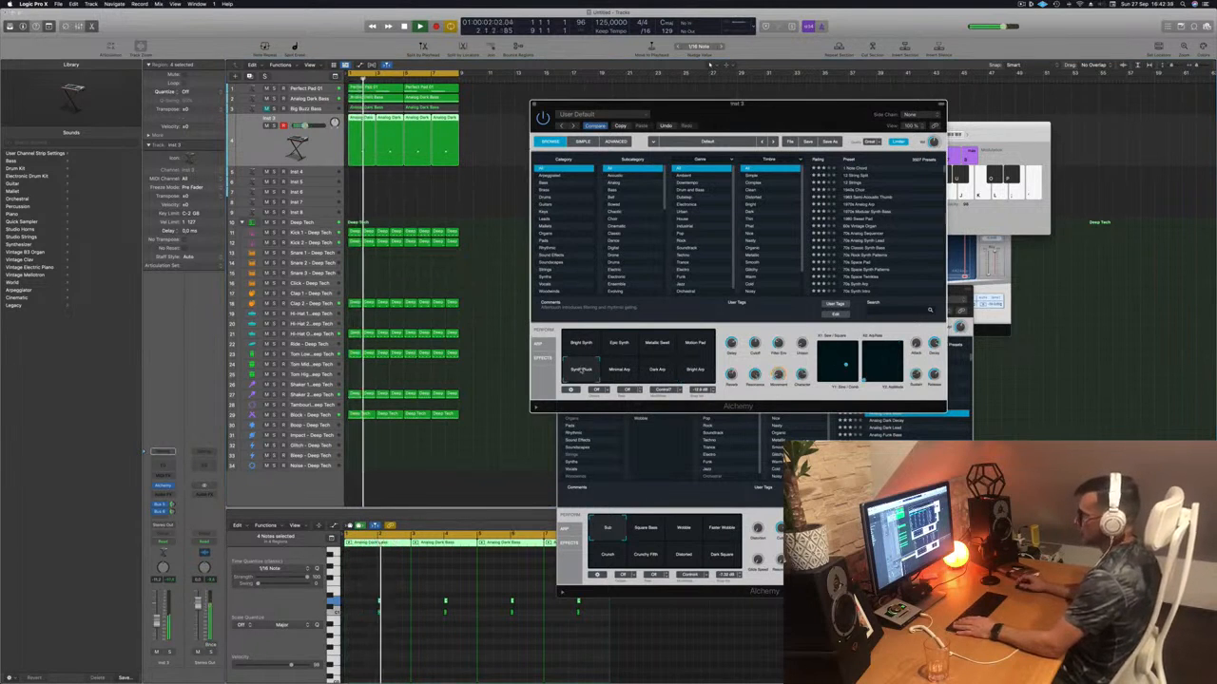
- Audition Alchemy's 1 Note Chord preset on Inst 3 from bar 1
key("Return")
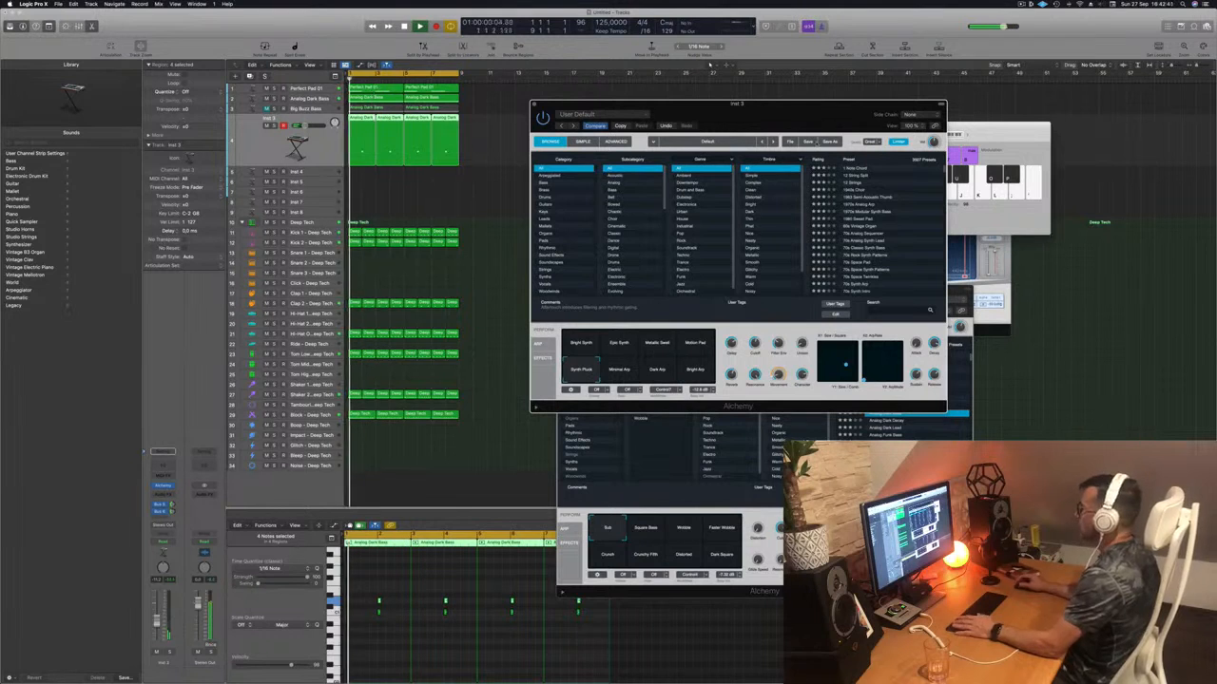
key("Return")
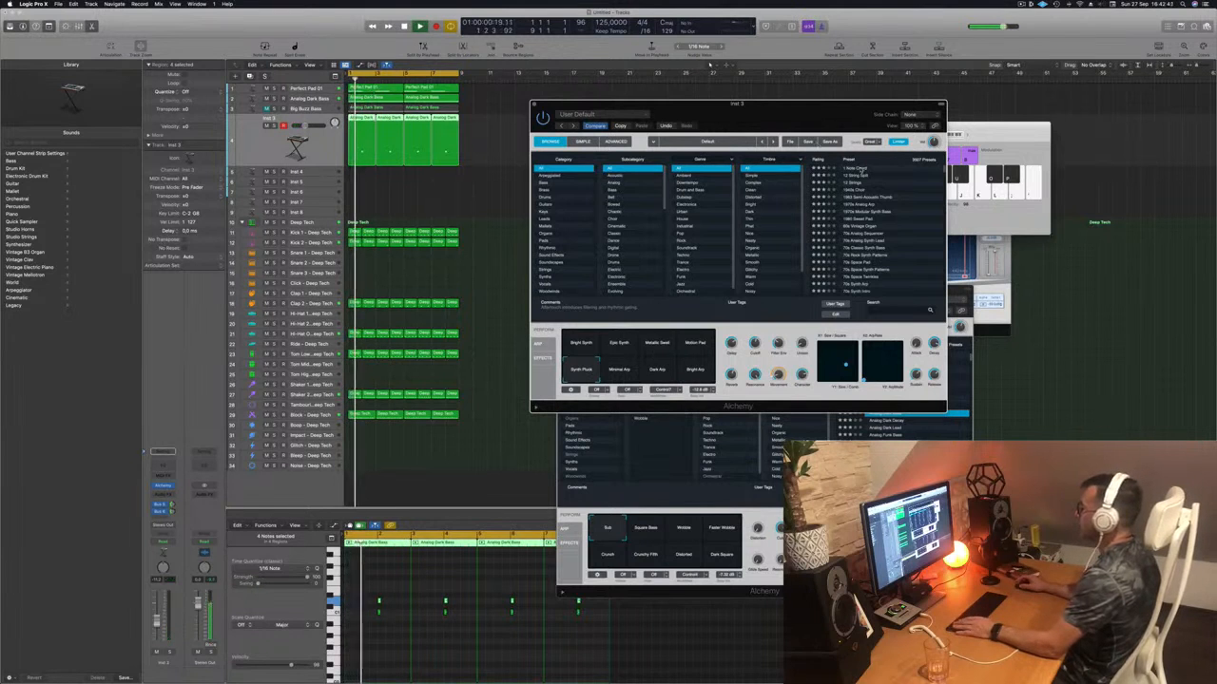
left_click(857, 170)
key("Return")
left_click_drag(820, 116, 795, 103)
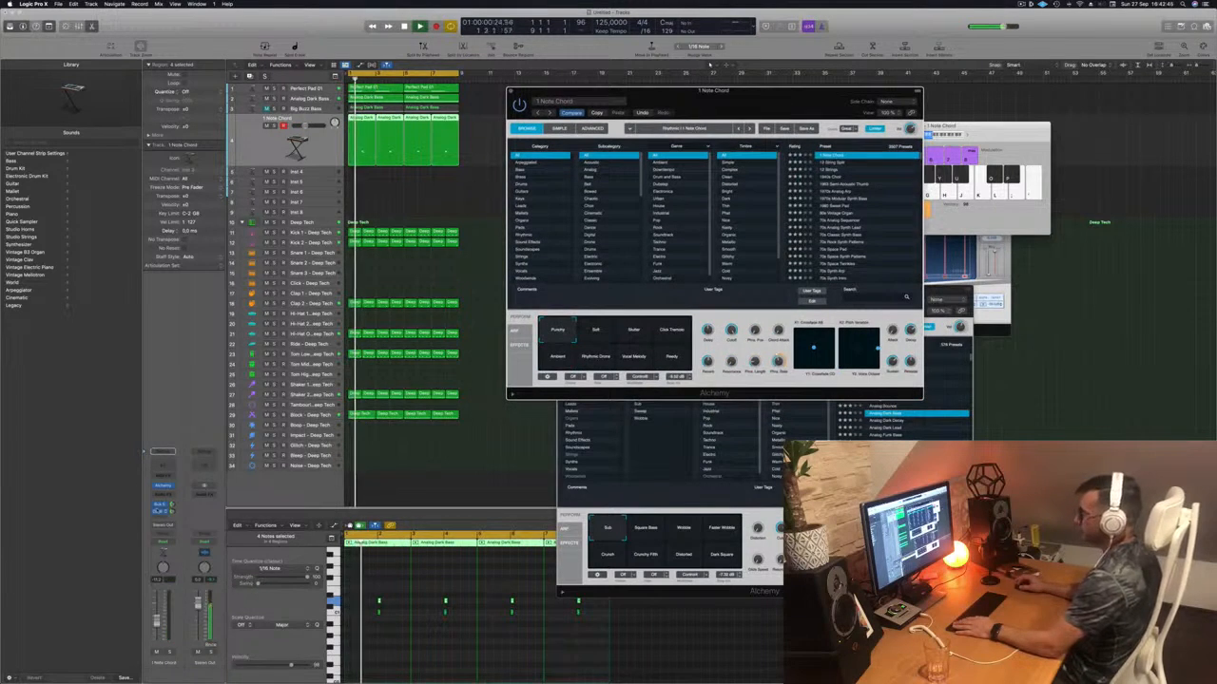
left_click(297, 147)
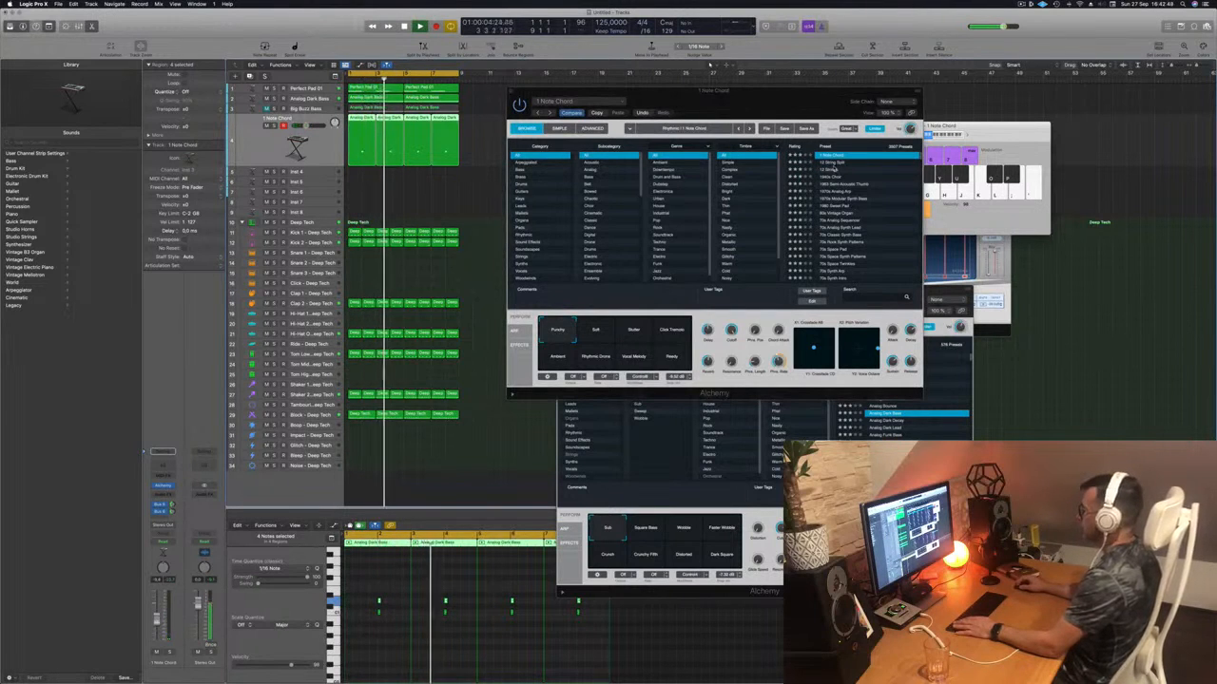
- Try the 12 String Split and 1963 Semi-Acoustic Thumb presets and lengthen the piano-roll notes
left_click(836, 162)
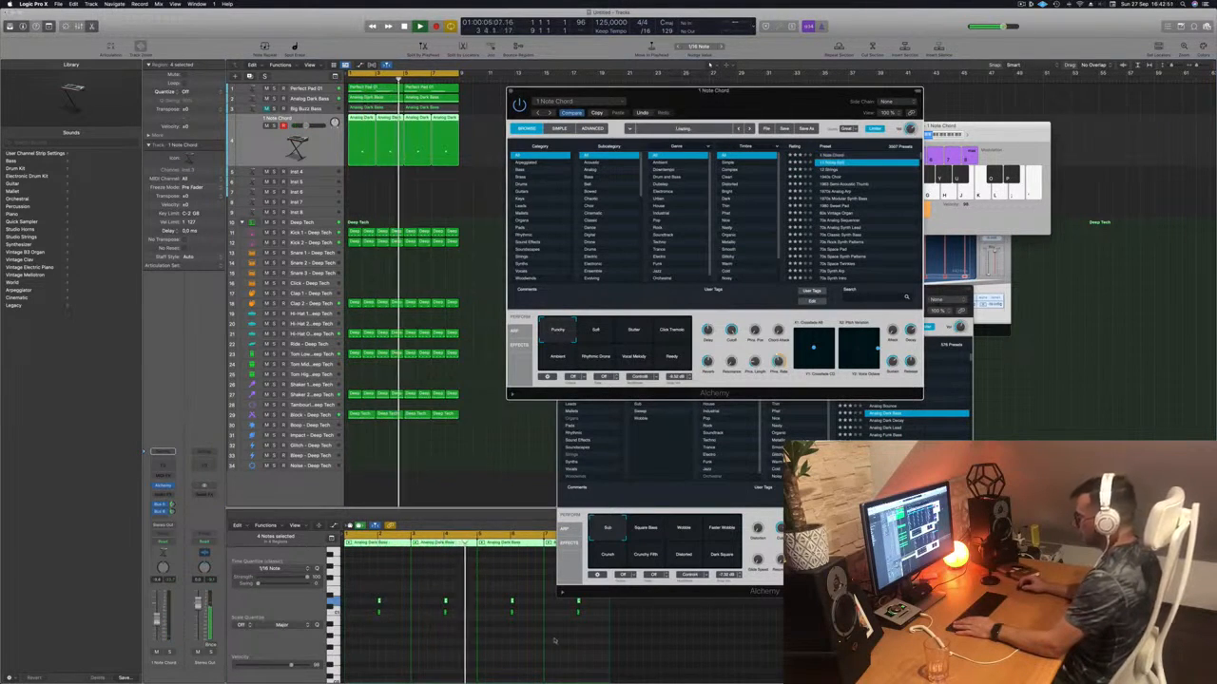
left_click_drag(372, 589, 585, 614)
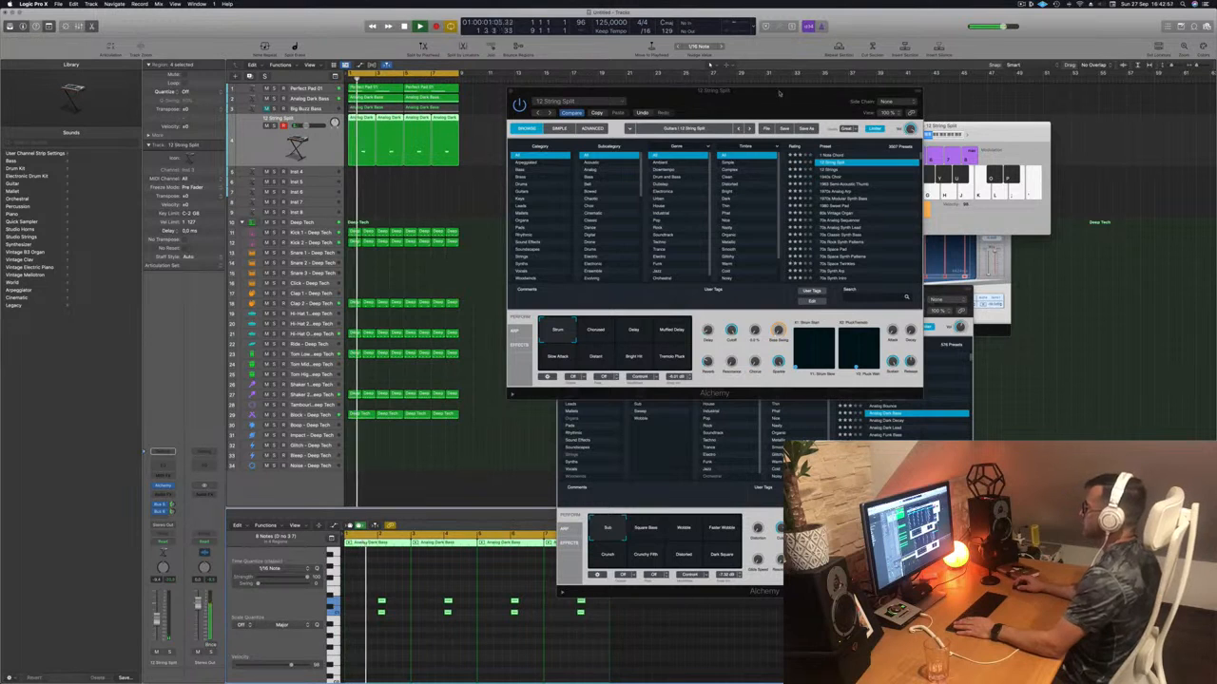
left_click_drag(773, 96, 747, 94)
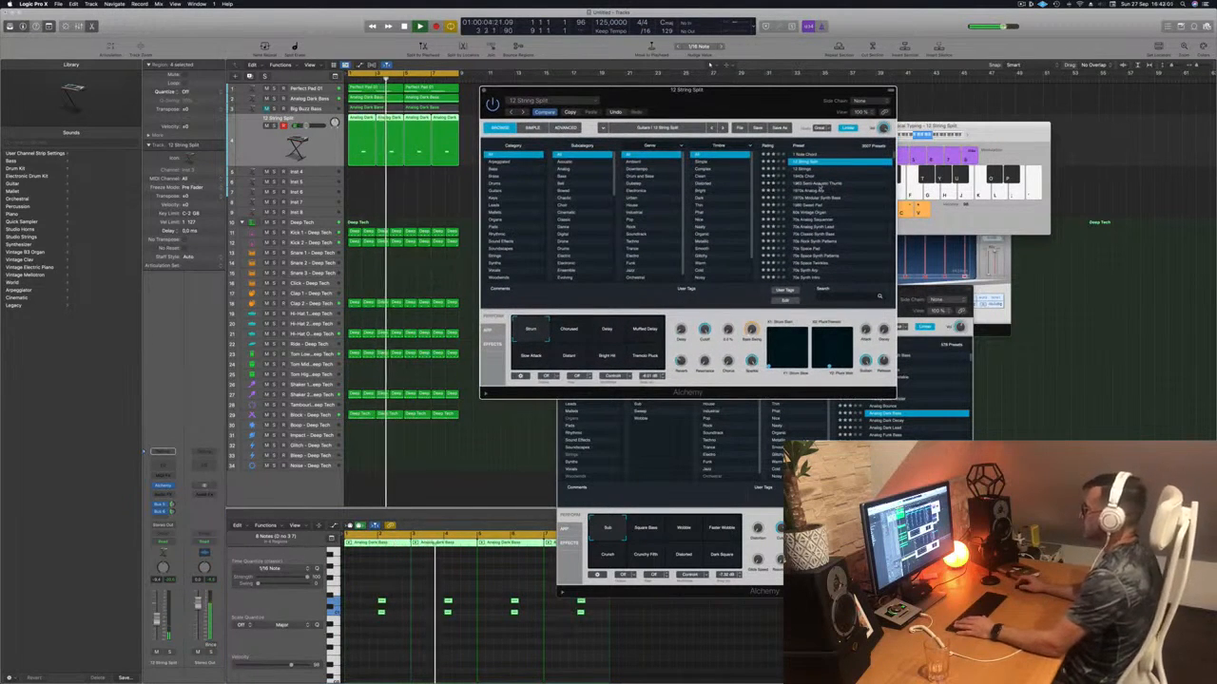
left_click(820, 184)
left_click_drag(720, 92, 799, 84)
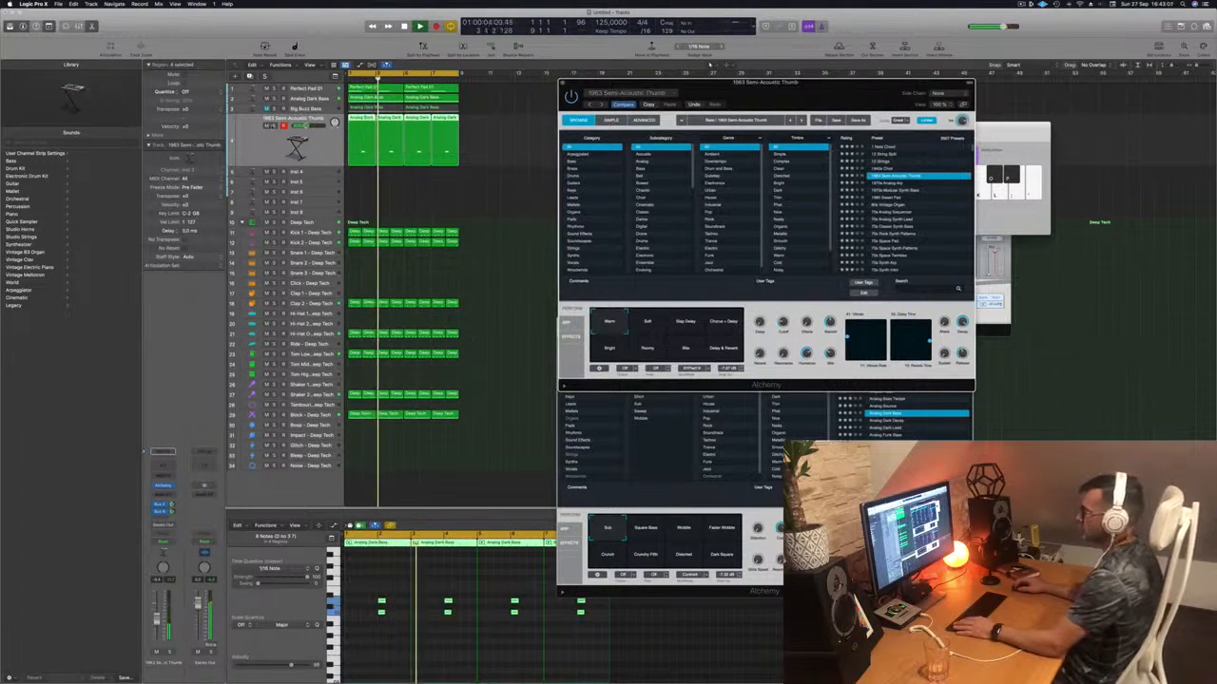
- Briefly solo the track, load 1970s Modular Synth Bass, and raise the selected notes an octave
left_click(274, 124)
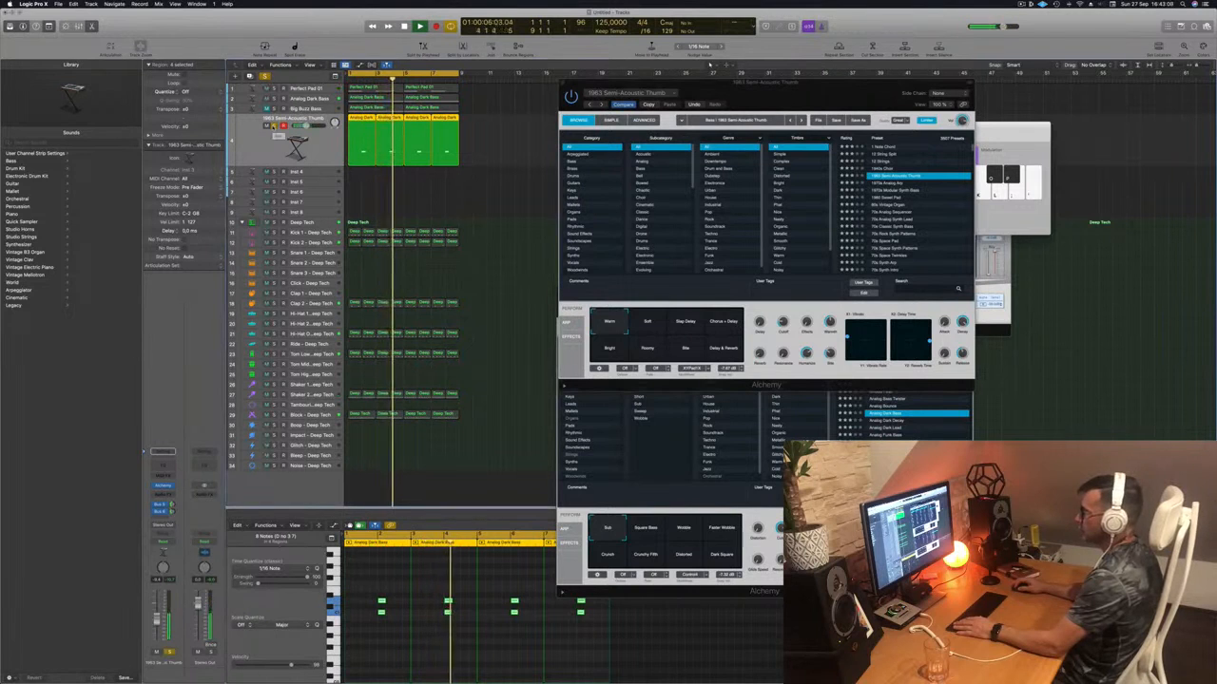
left_click(274, 125)
key("space")
key("space")
left_click(895, 192)
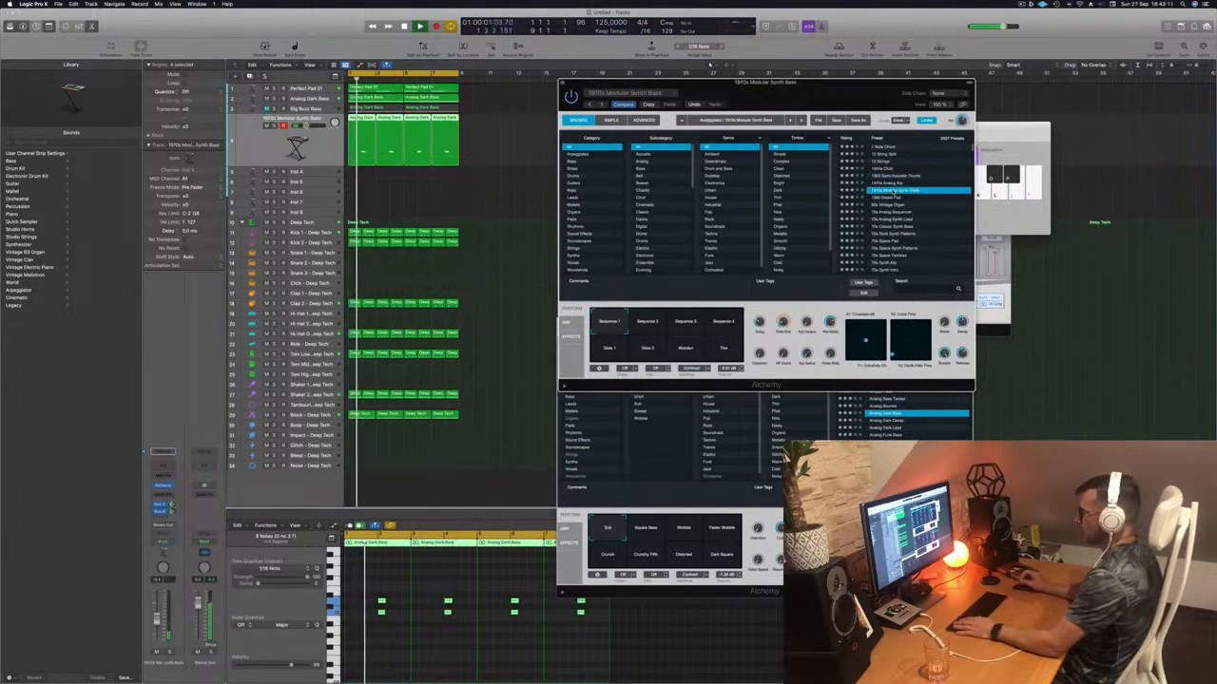
left_click(443, 647)
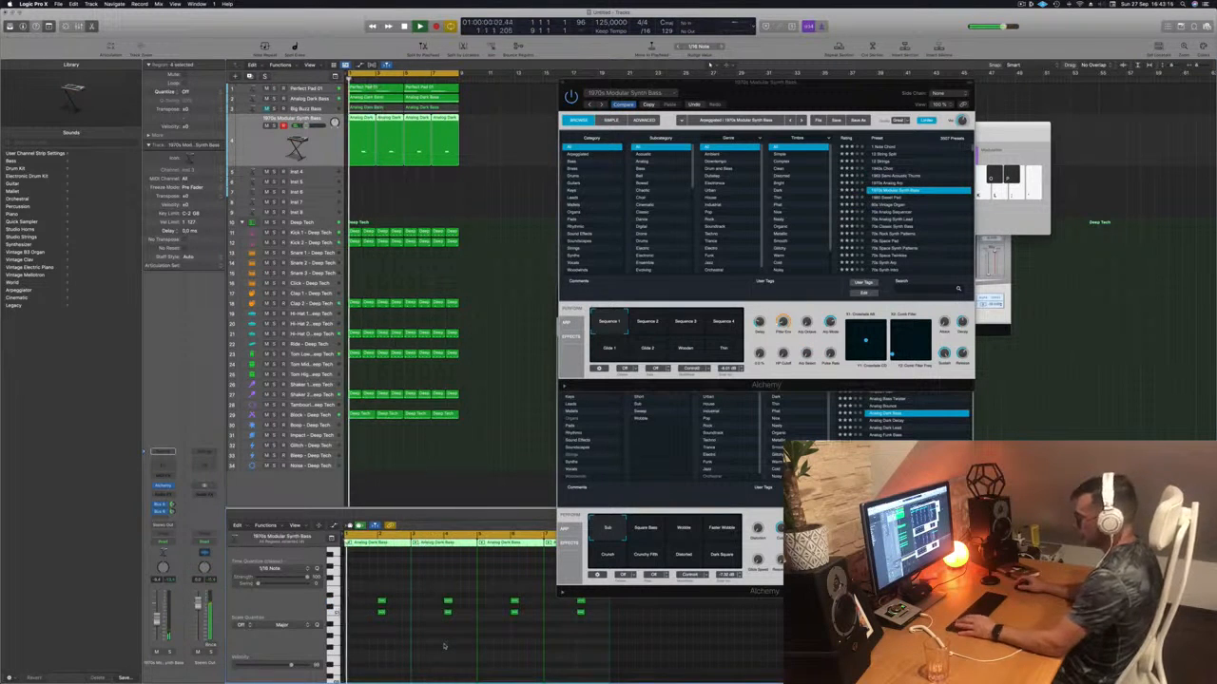
key("alt+shift+Up")
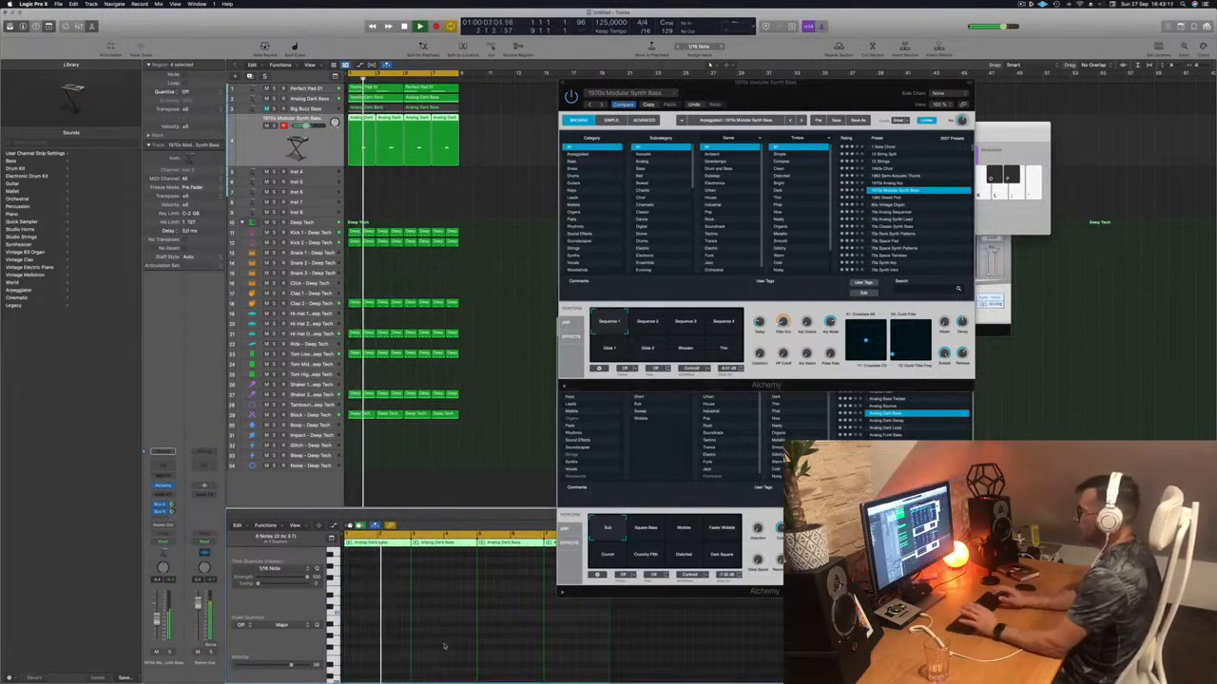
key("space")
key("space")
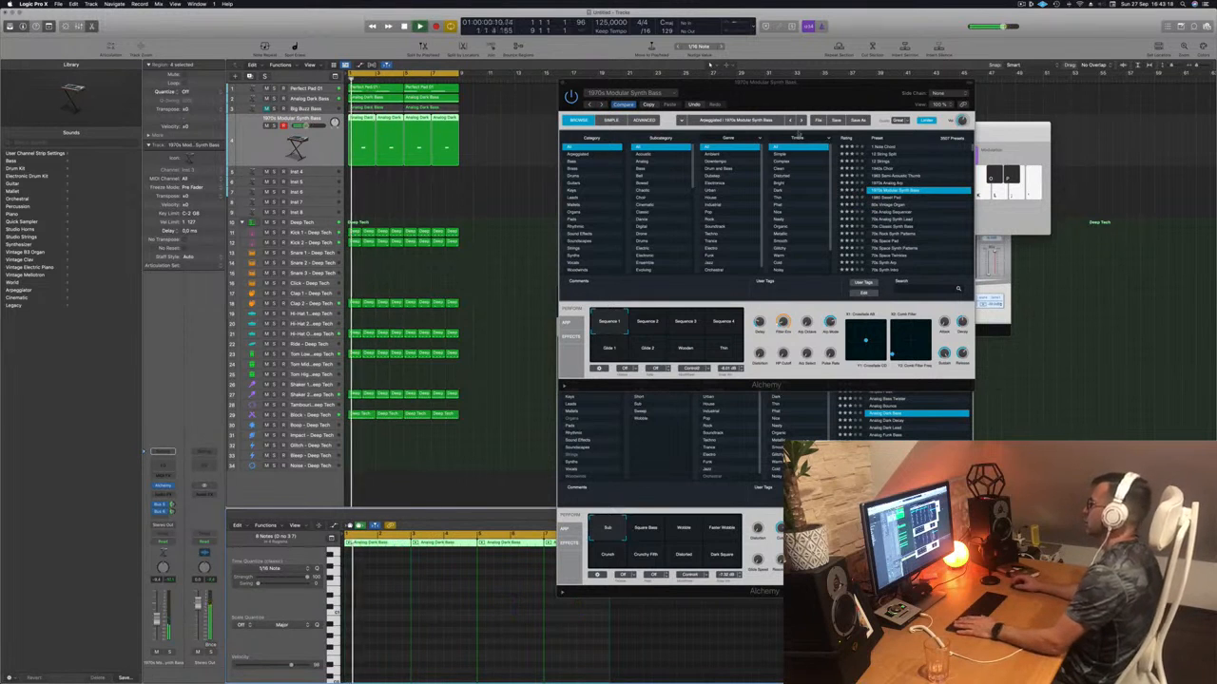
- Try 60s Vintage Organ, settle on 70s Analog Sequencer, and adjust the track's volume
left_click_drag(813, 94, 776, 94)
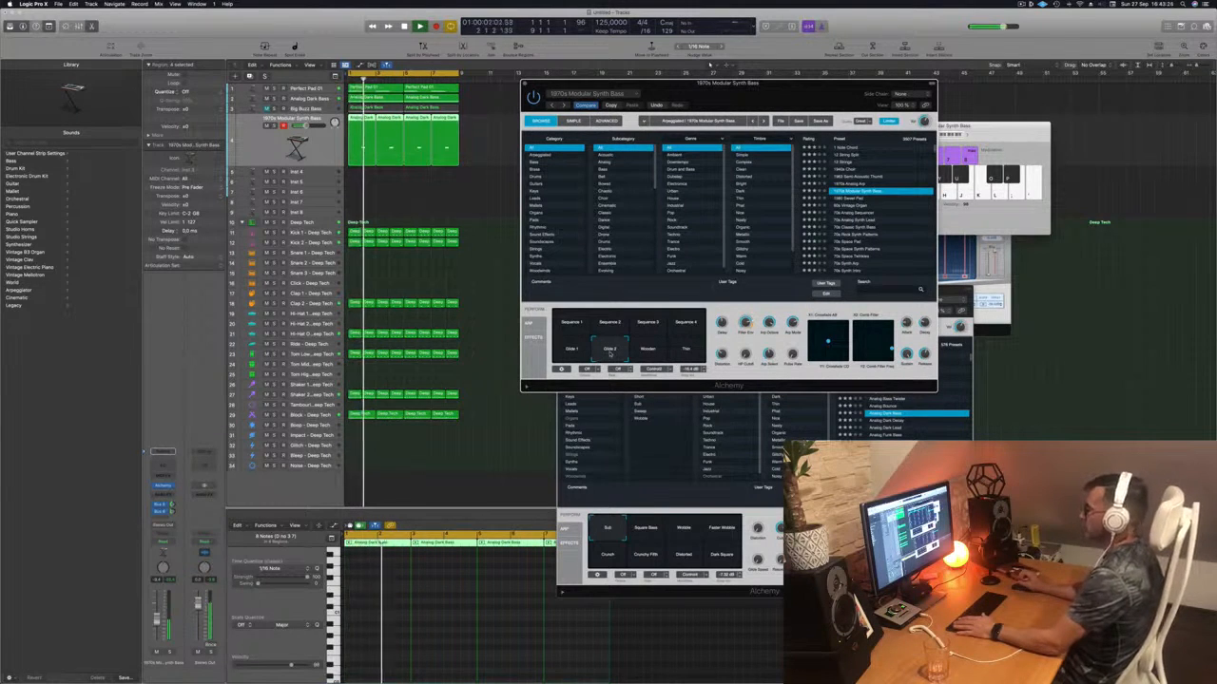
left_click(856, 206)
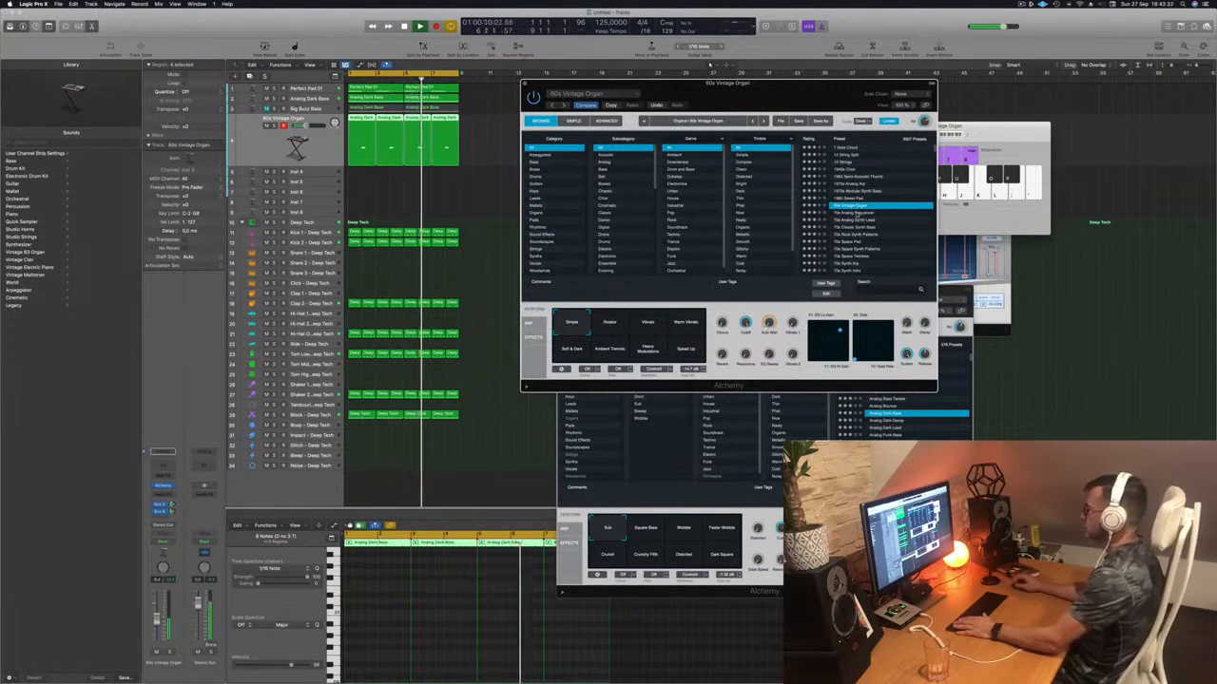
left_click(858, 214)
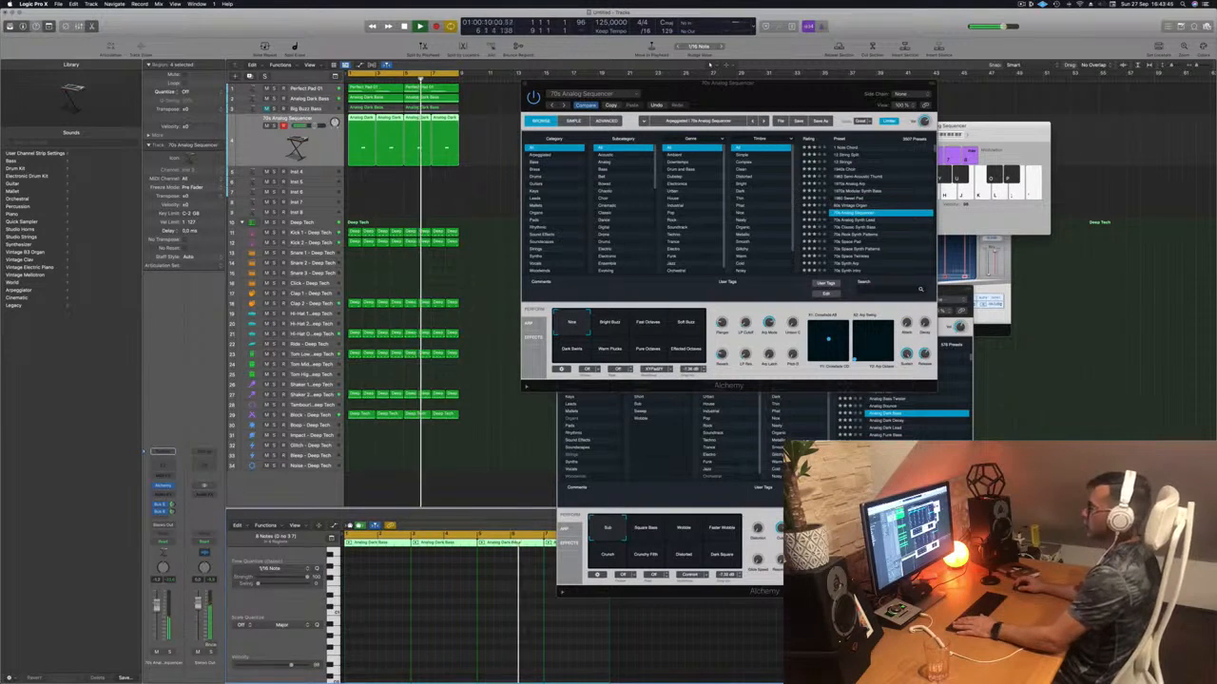
left_click_drag(594, 83, 736, 82)
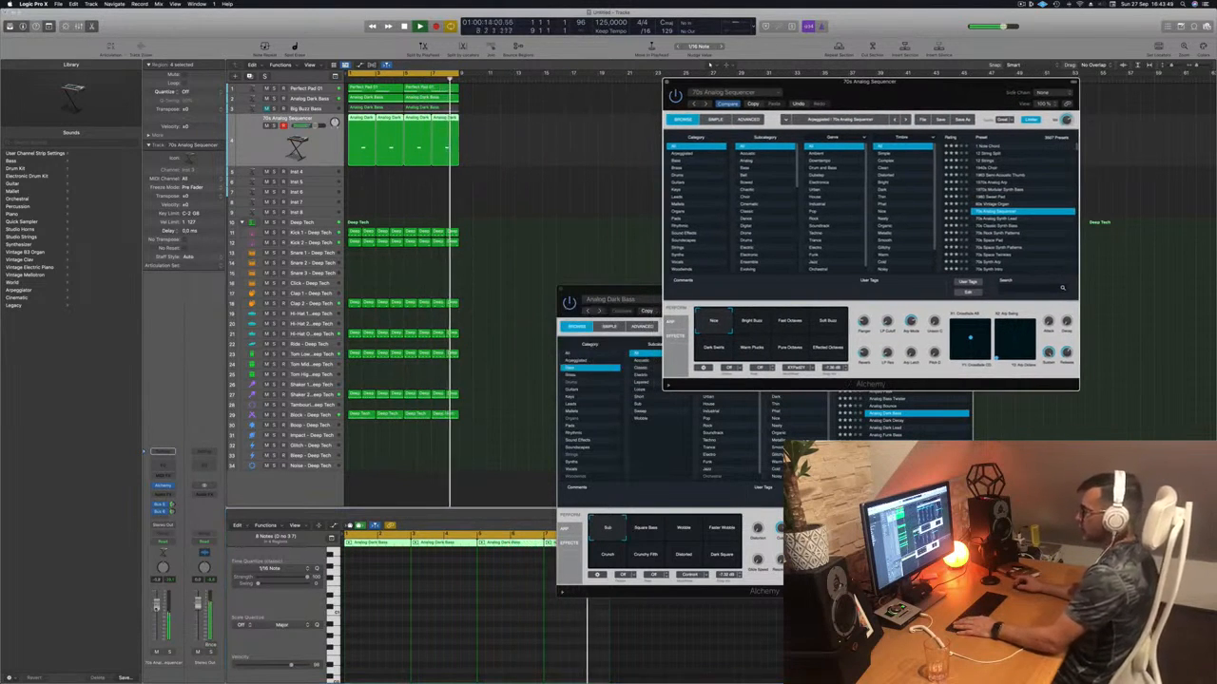
left_click_drag(158, 604, 157, 606)
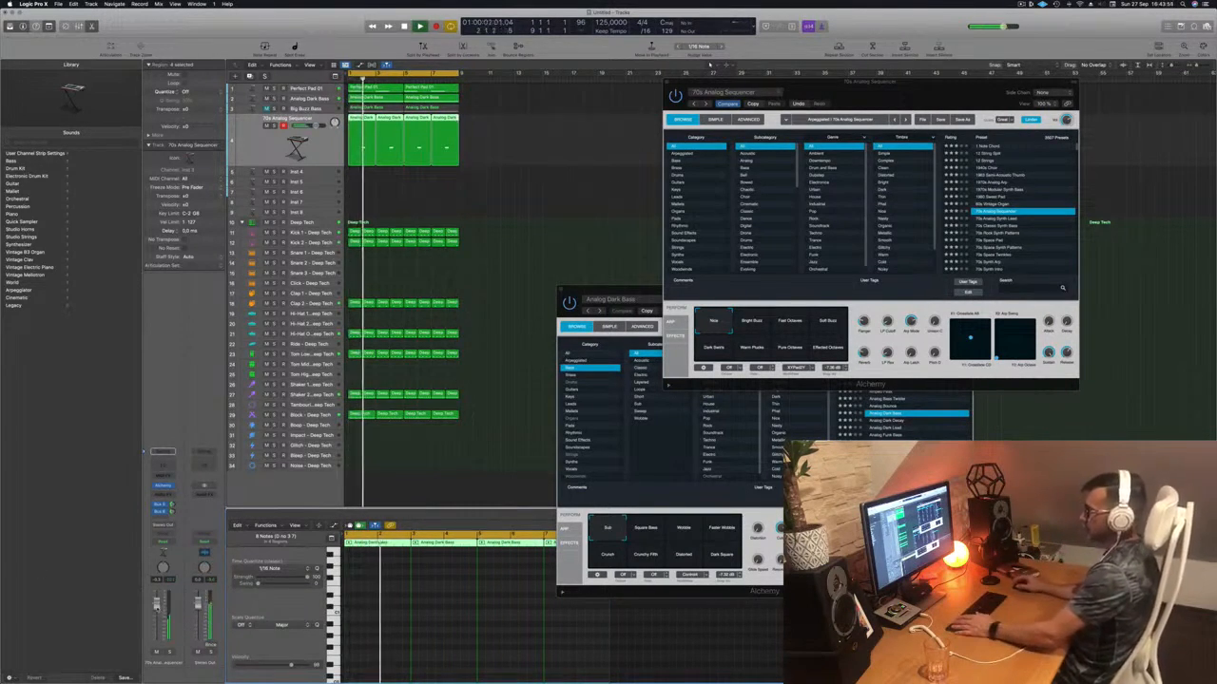
left_click(485, 201)
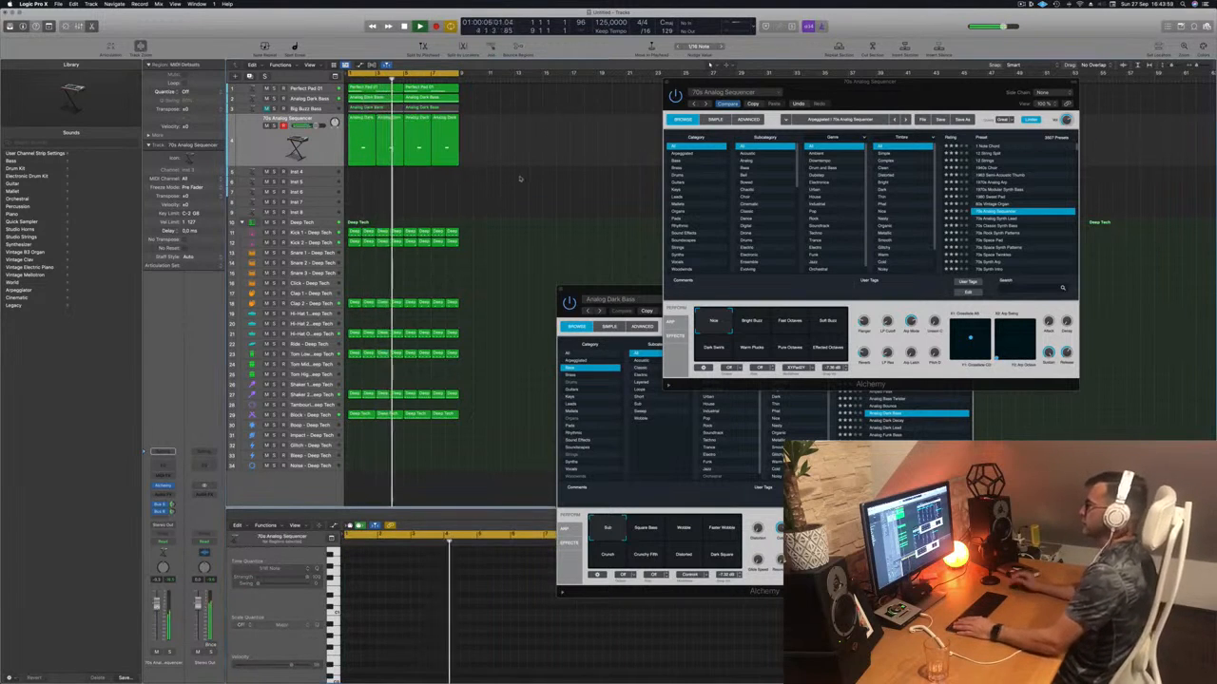
- Duplicate the Analog Dark Bass track and copy its first bass region onto the new track
left_click(151, 612)
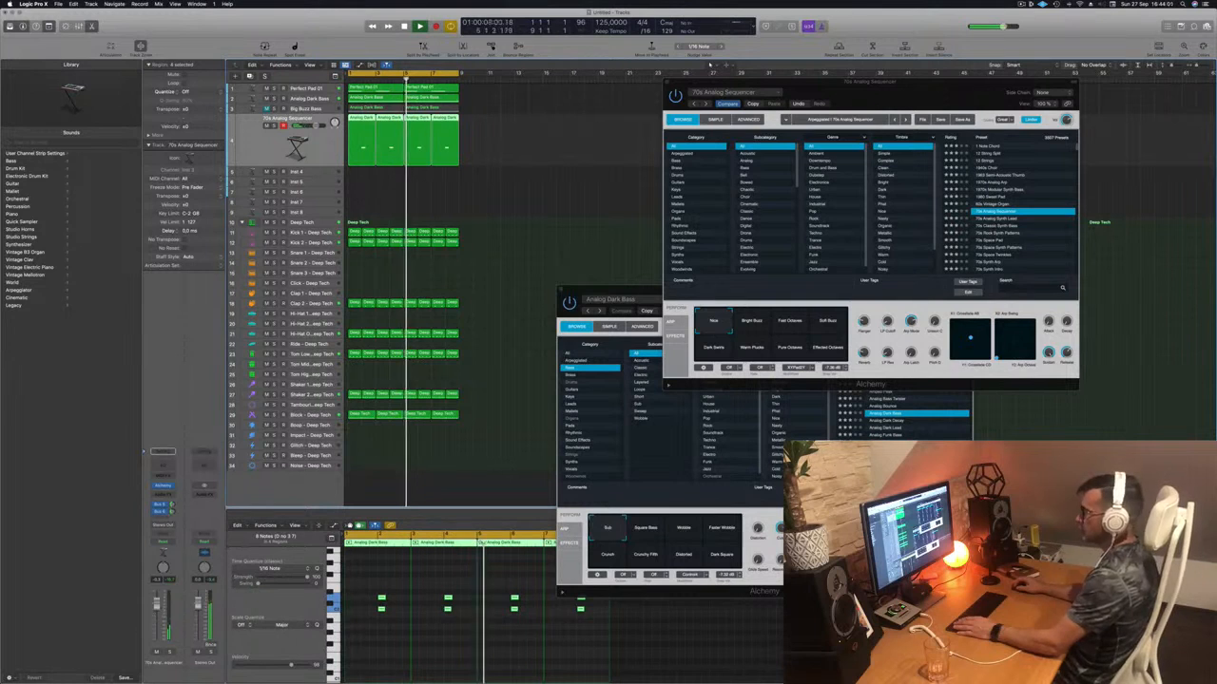
left_click(295, 99)
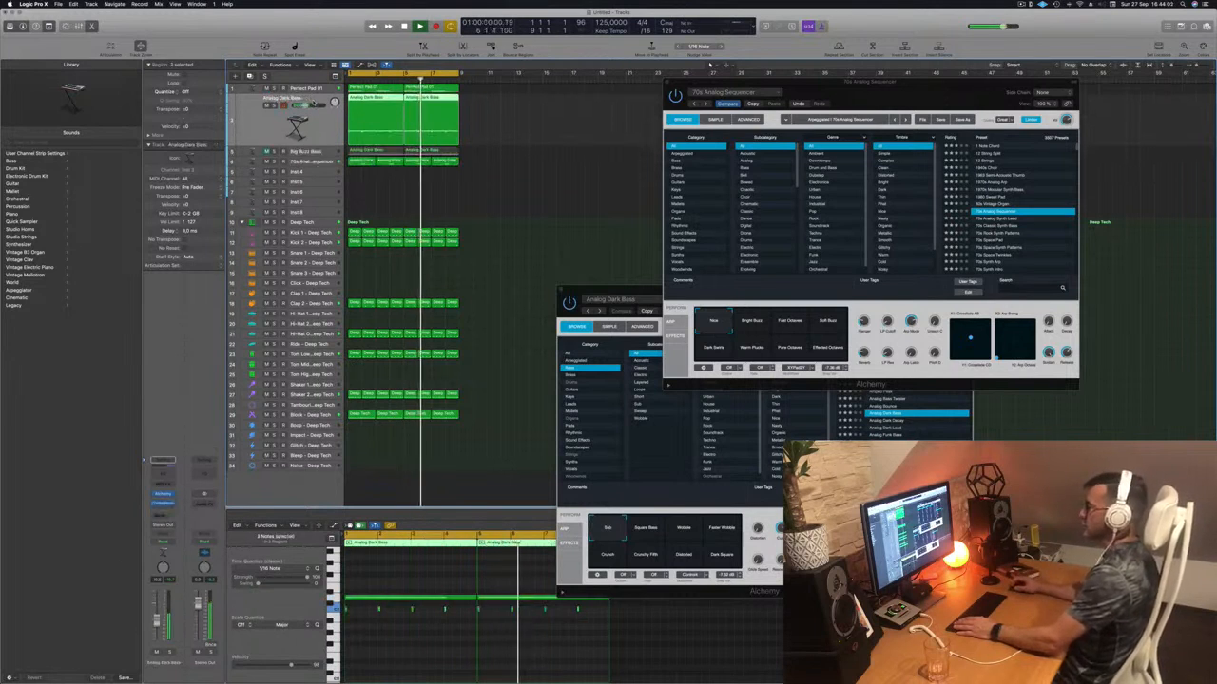
key("super+d")
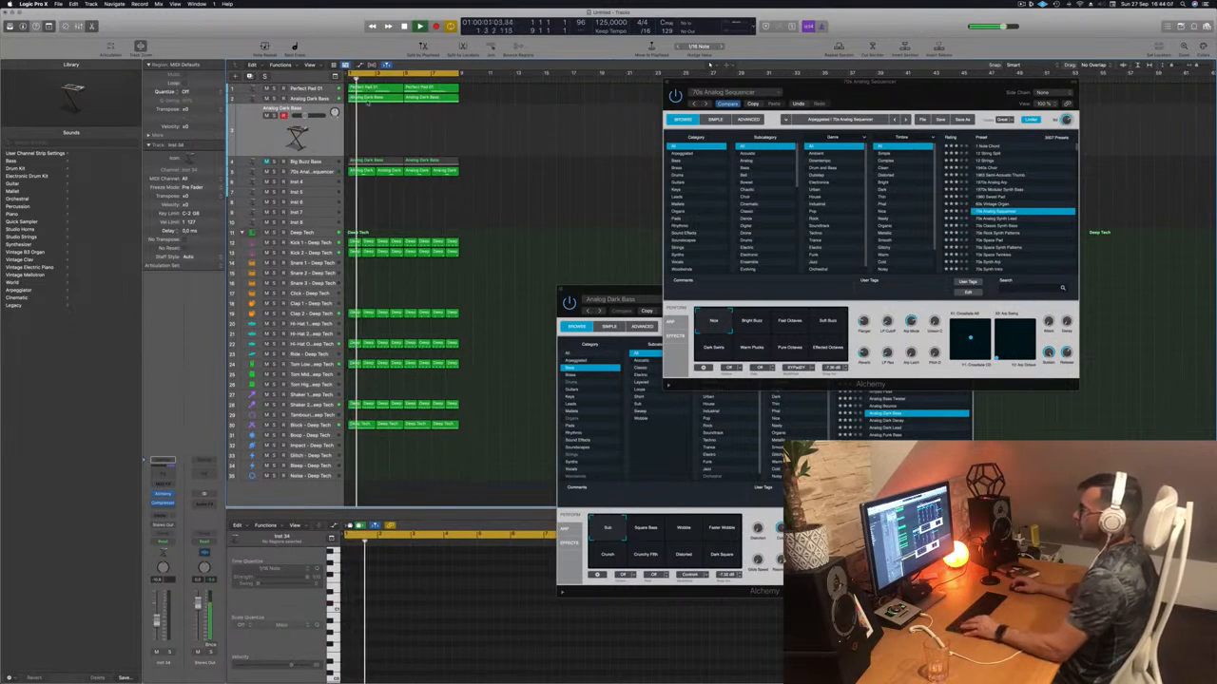
left_click(369, 98)
left_click_drag(369, 99, 369, 128)
- Copy the bass region to bar 5 of the new track and open its Alchemy instrument
left_click(396, 599)
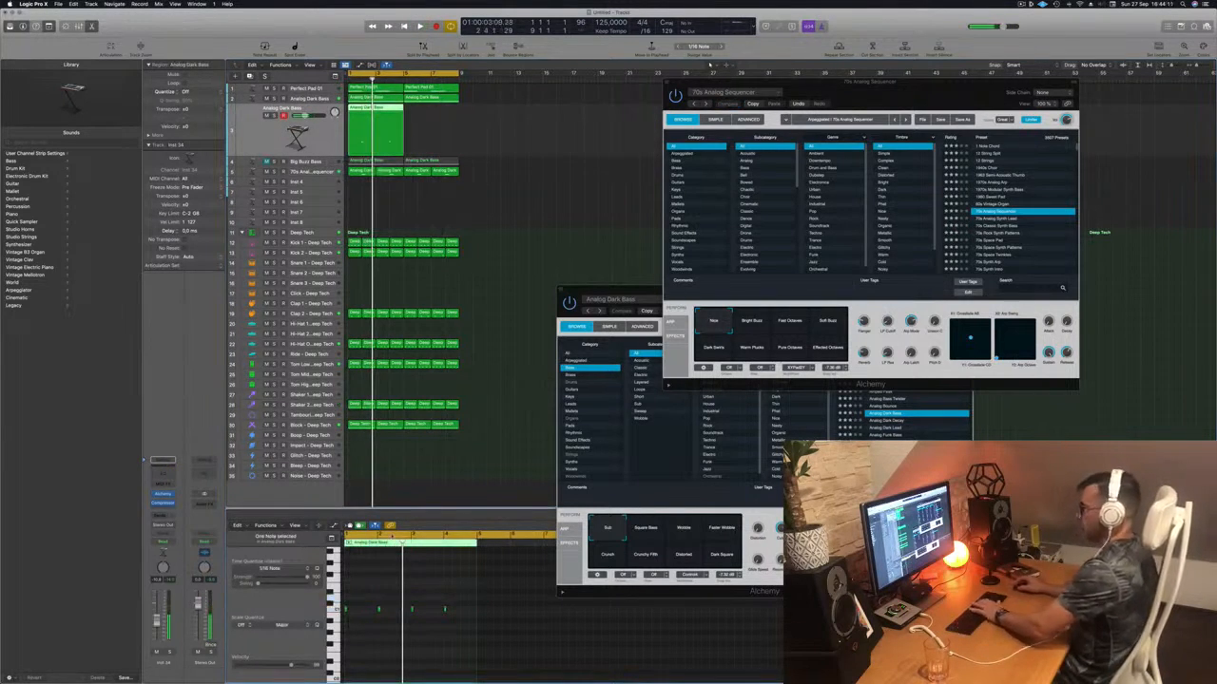
left_click_drag(372, 108, 429, 116)
key("space")
left_click(318, 136)
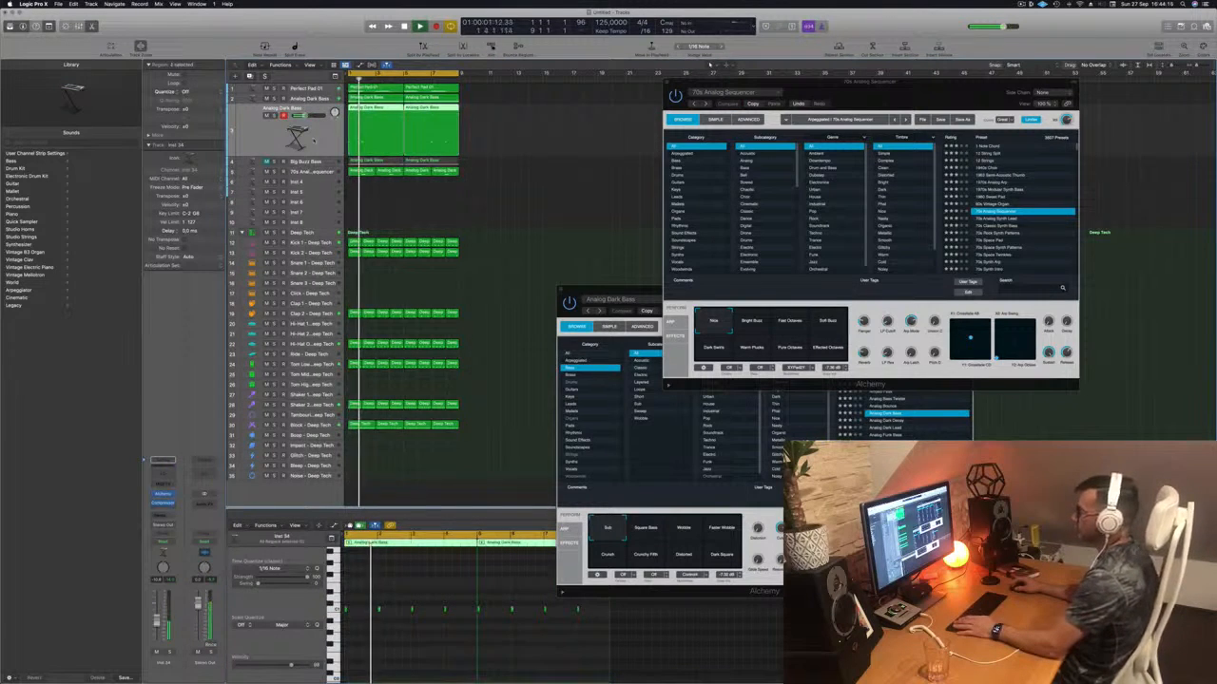
key("Return")
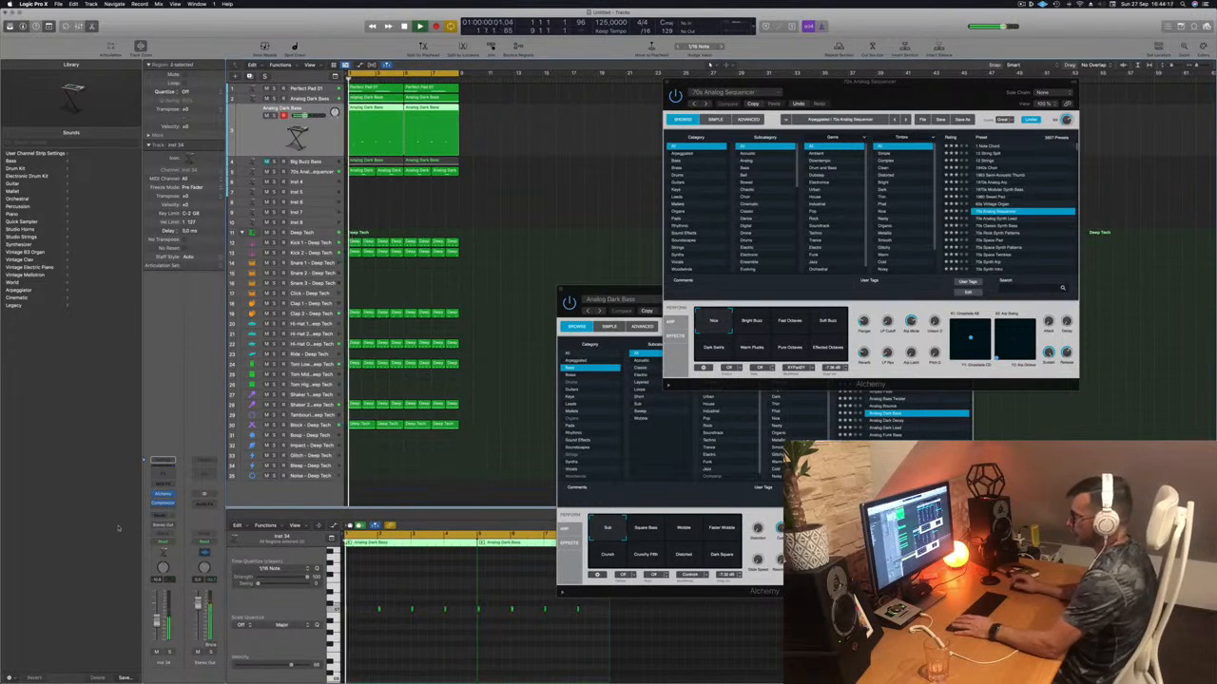
left_click(163, 495)
left_click_drag(568, 112, 700, 160)
- Load the Analog Glide Lead preset and audition the bass line with playback
left_click(837, 245)
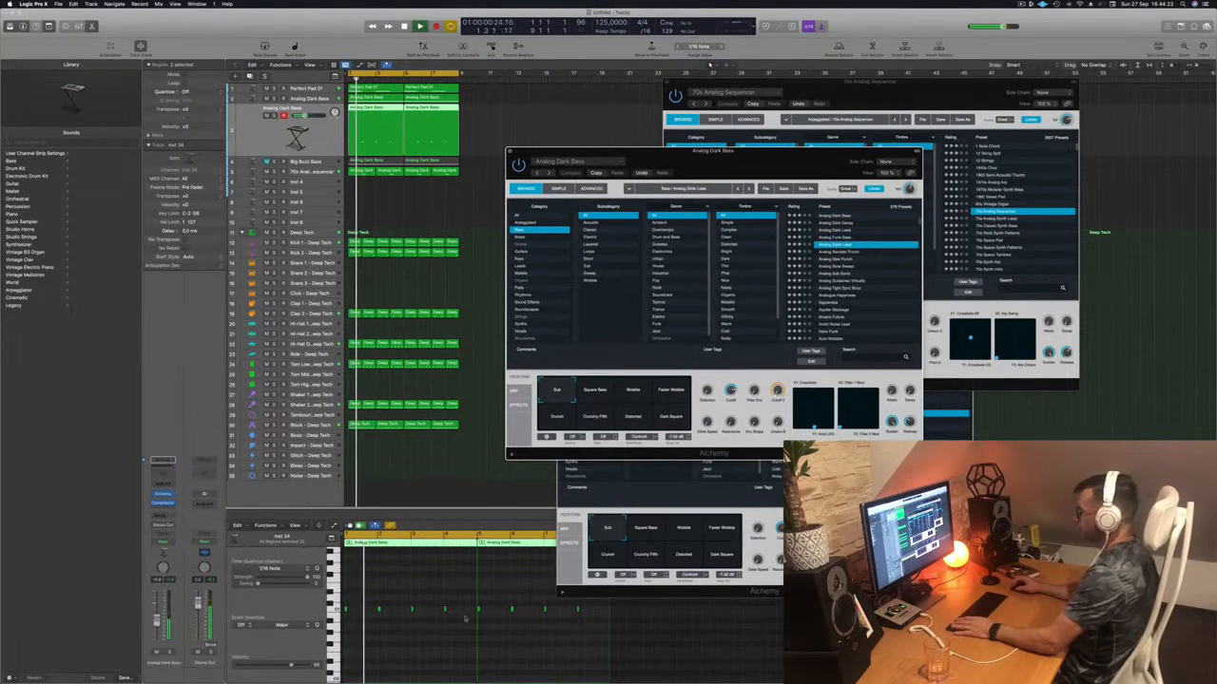
key("space")
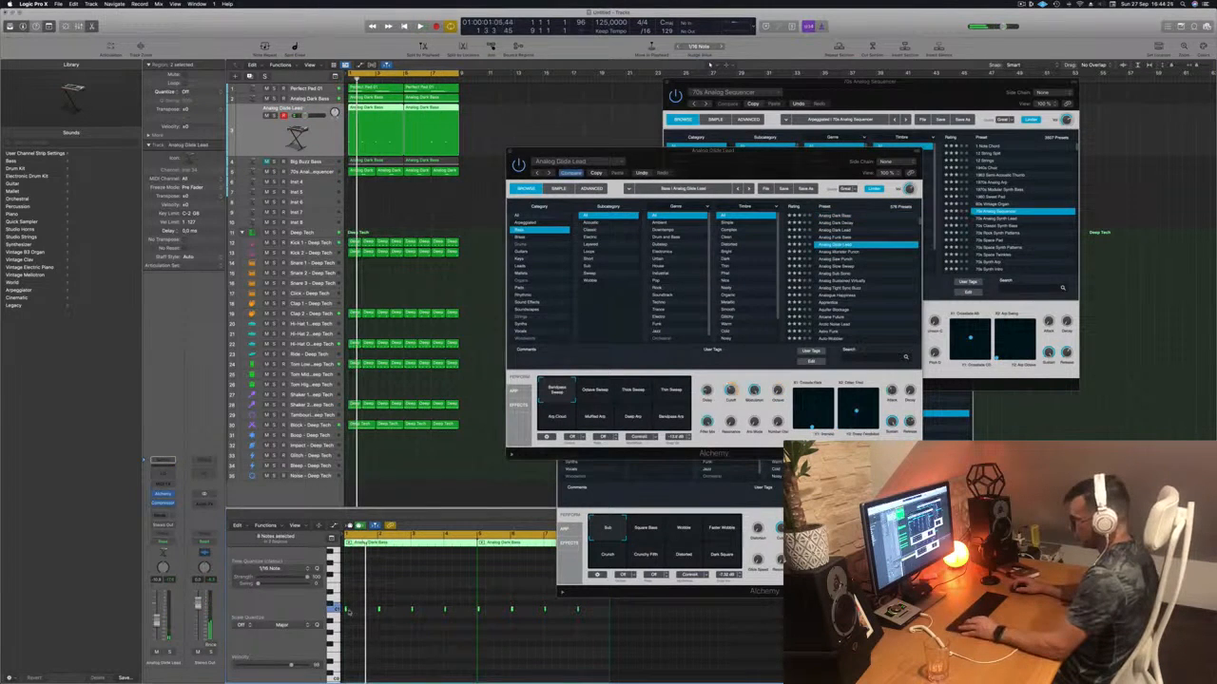
left_click(346, 610)
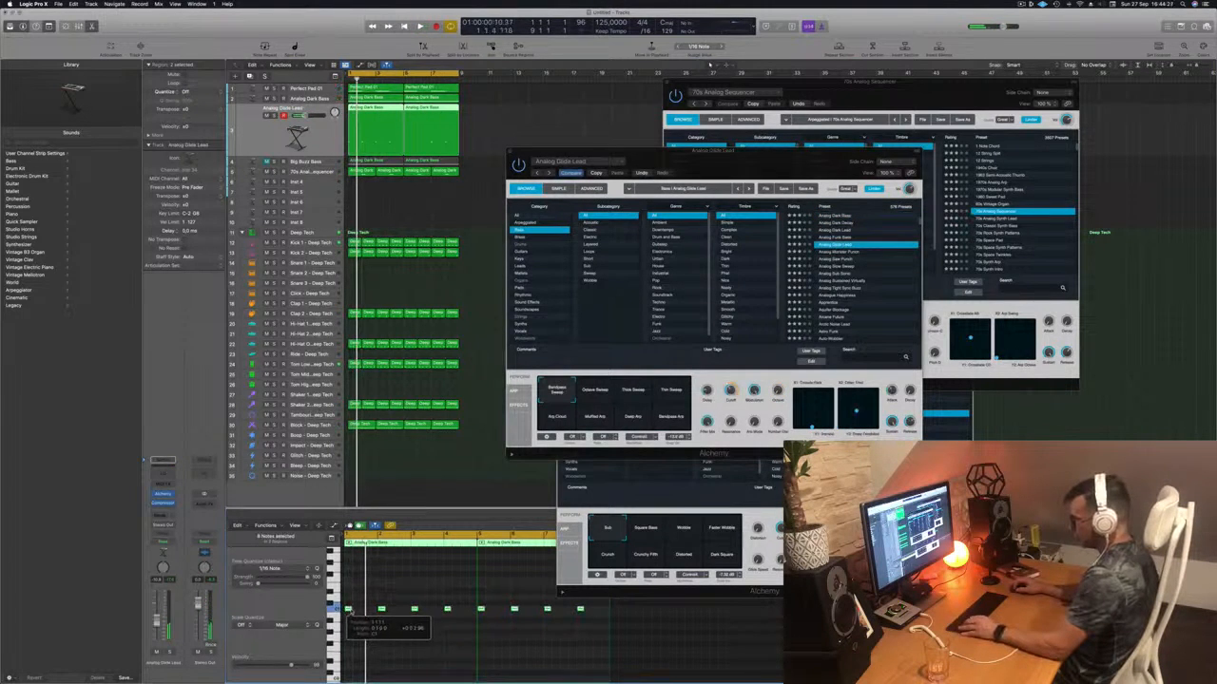
key("space")
left_click_drag(774, 153, 700, 137)
key("space")
key("space")
left_click(423, 673)
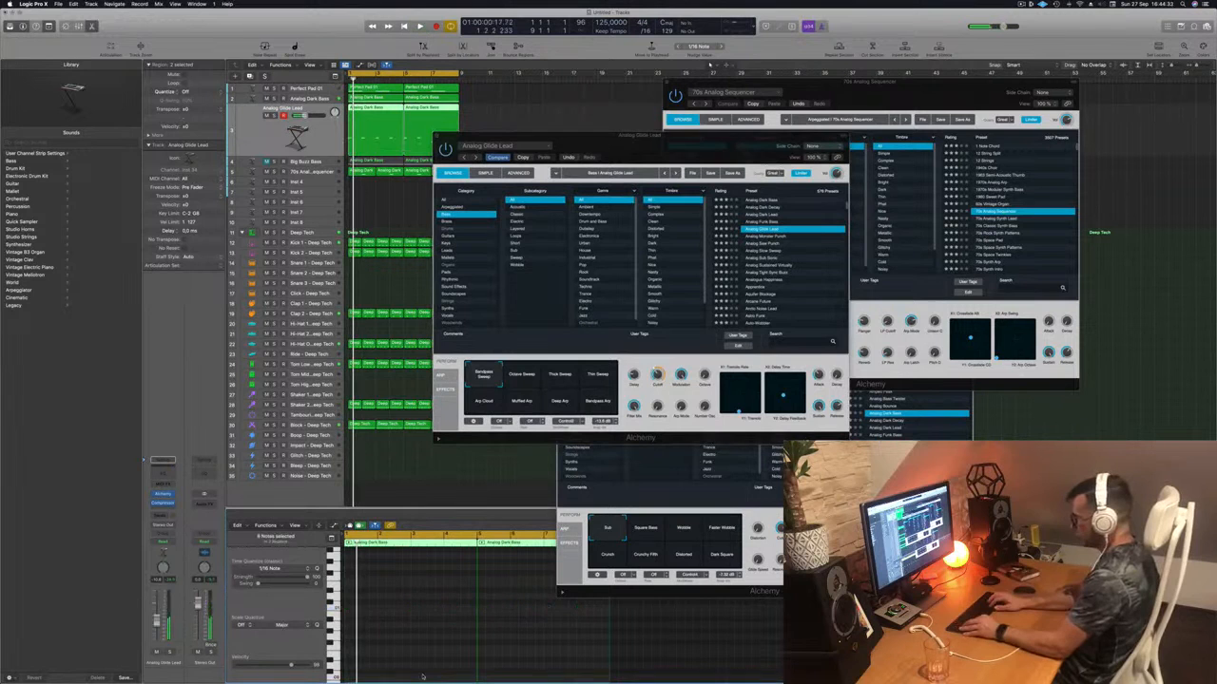
left_click_drag(698, 143, 861, 120)
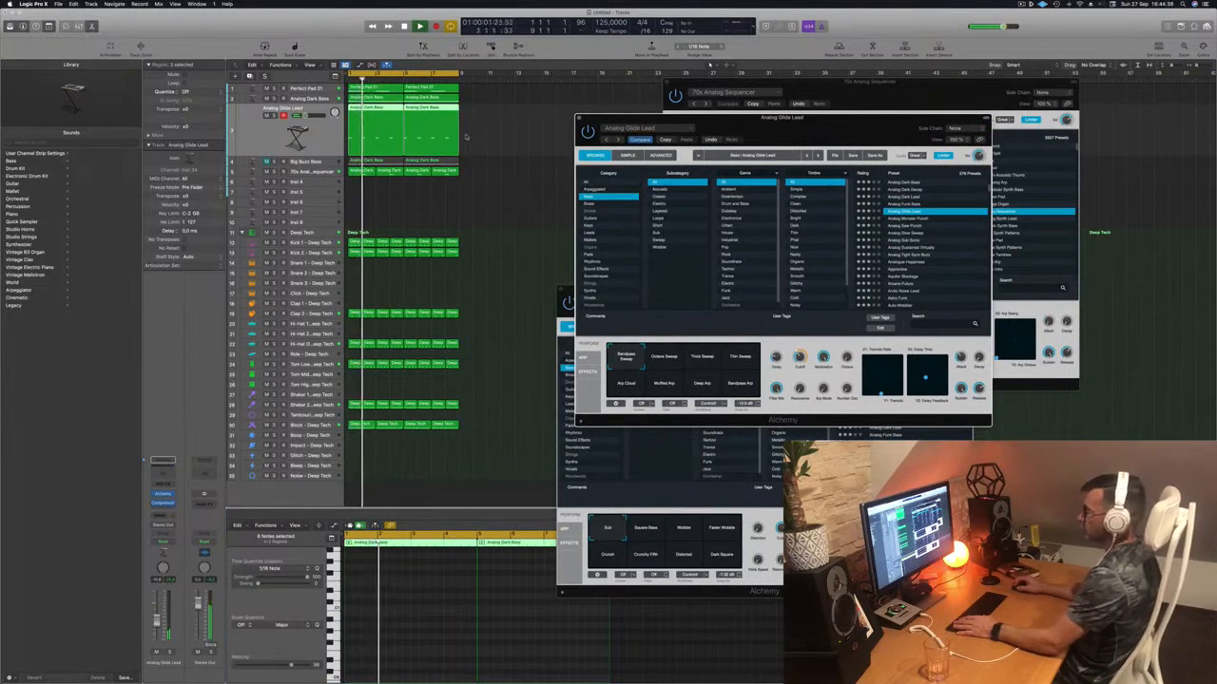
- Select the Analog Dark Bass regions, undo an accidental region deletion, and resume playback
left_click(407, 210)
key("space")
left_click(384, 130)
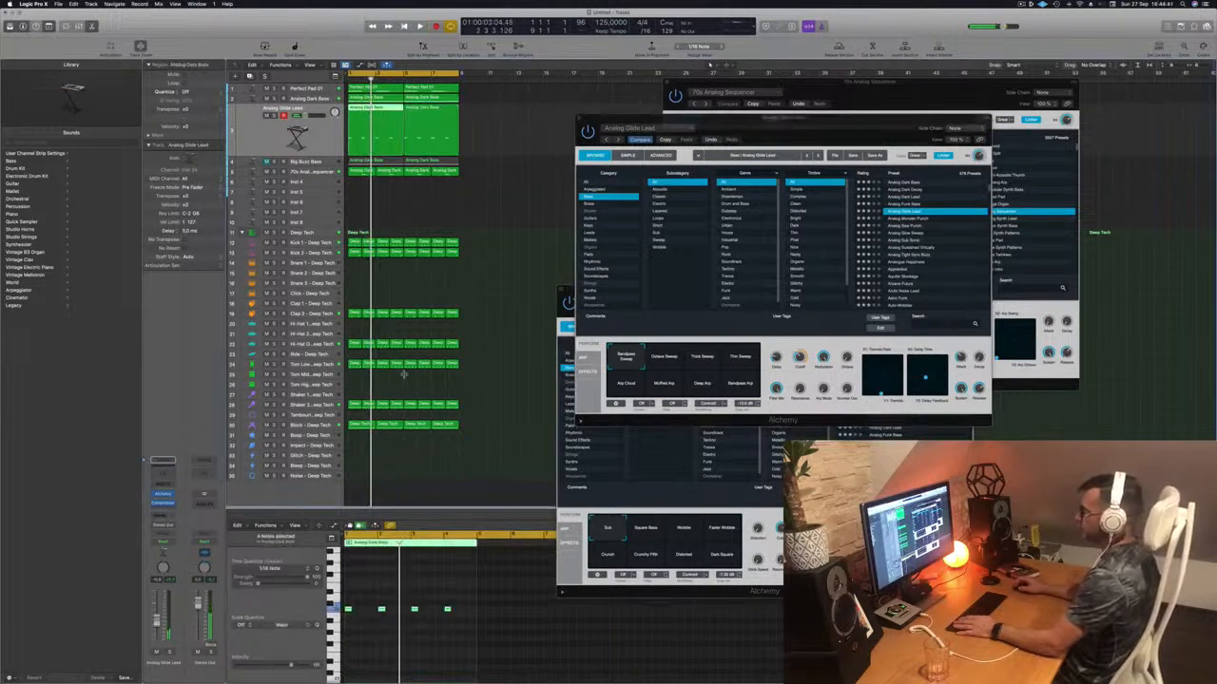
left_click(377, 586)
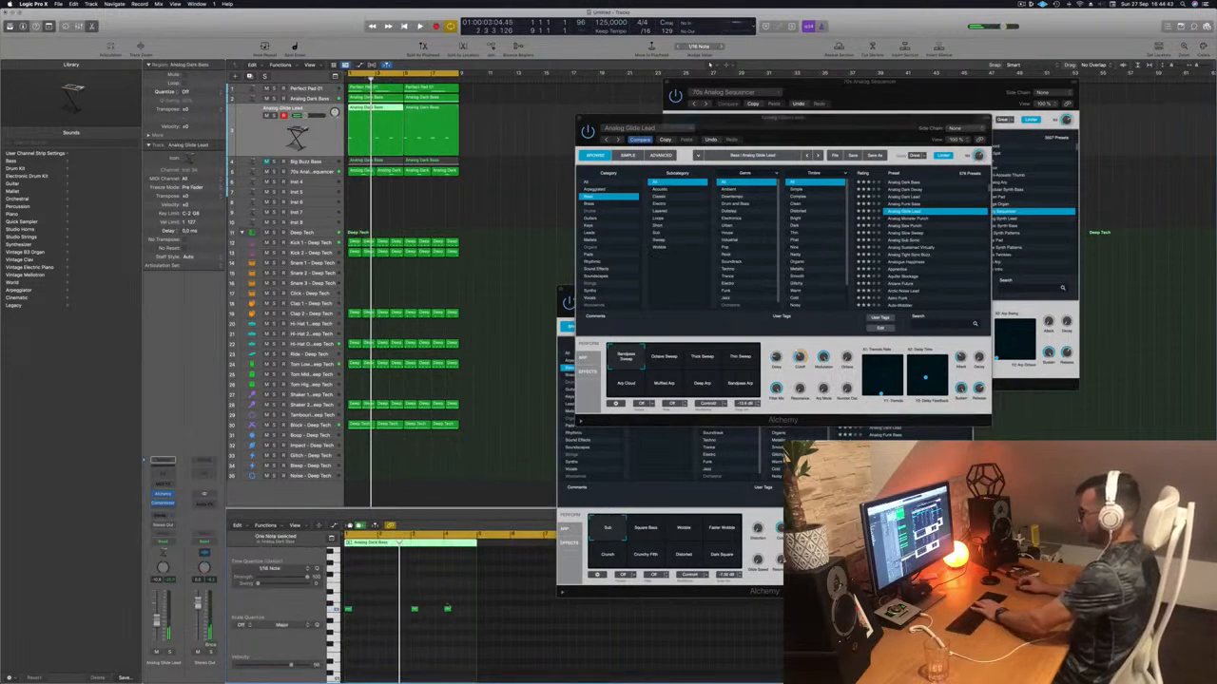
left_click(442, 119)
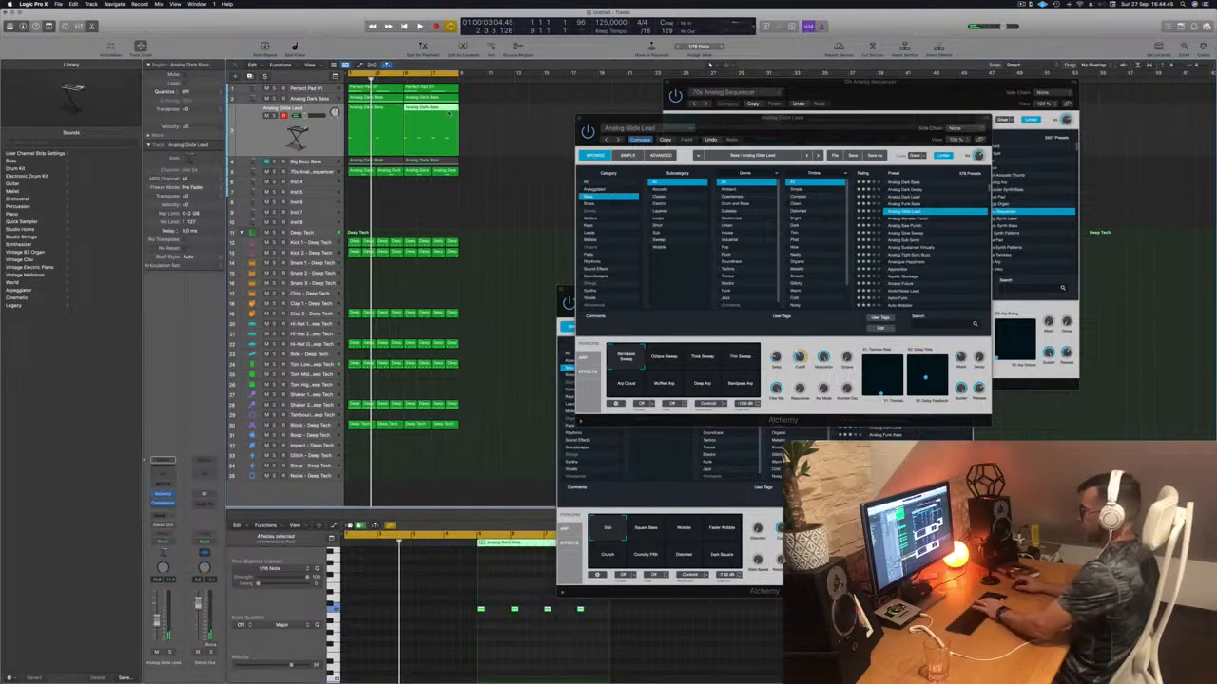
key("Delete")
key("super+z")
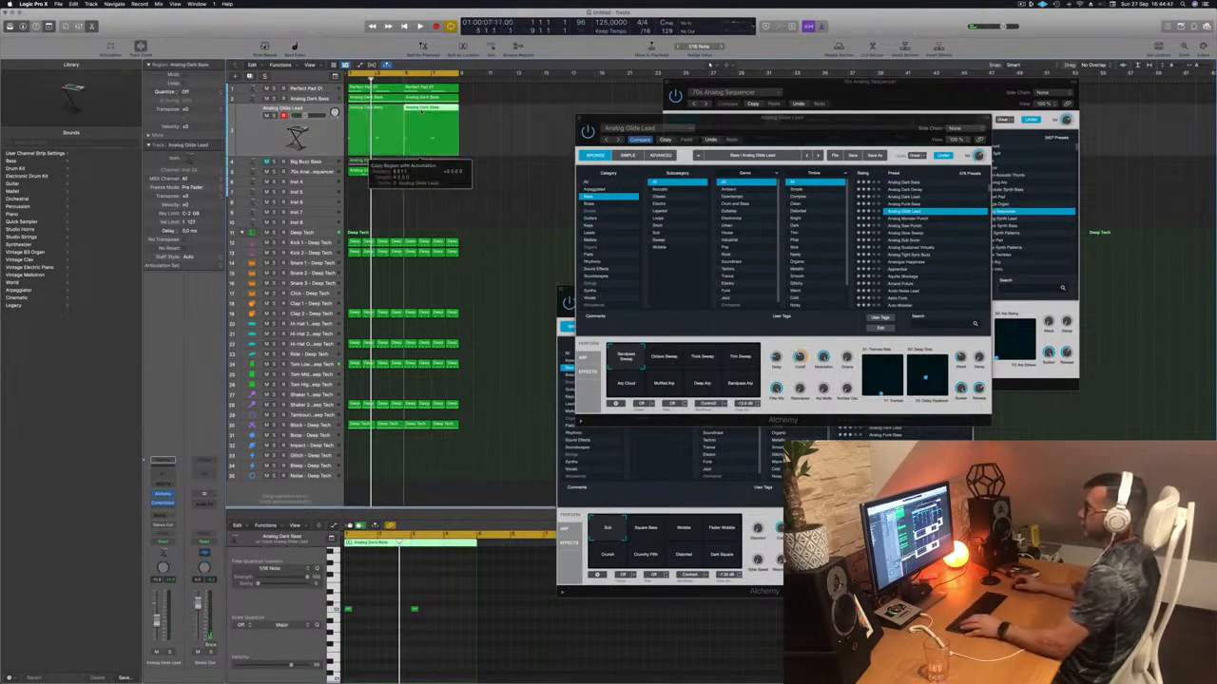
key("space")
left_click_drag(781, 121, 708, 142)
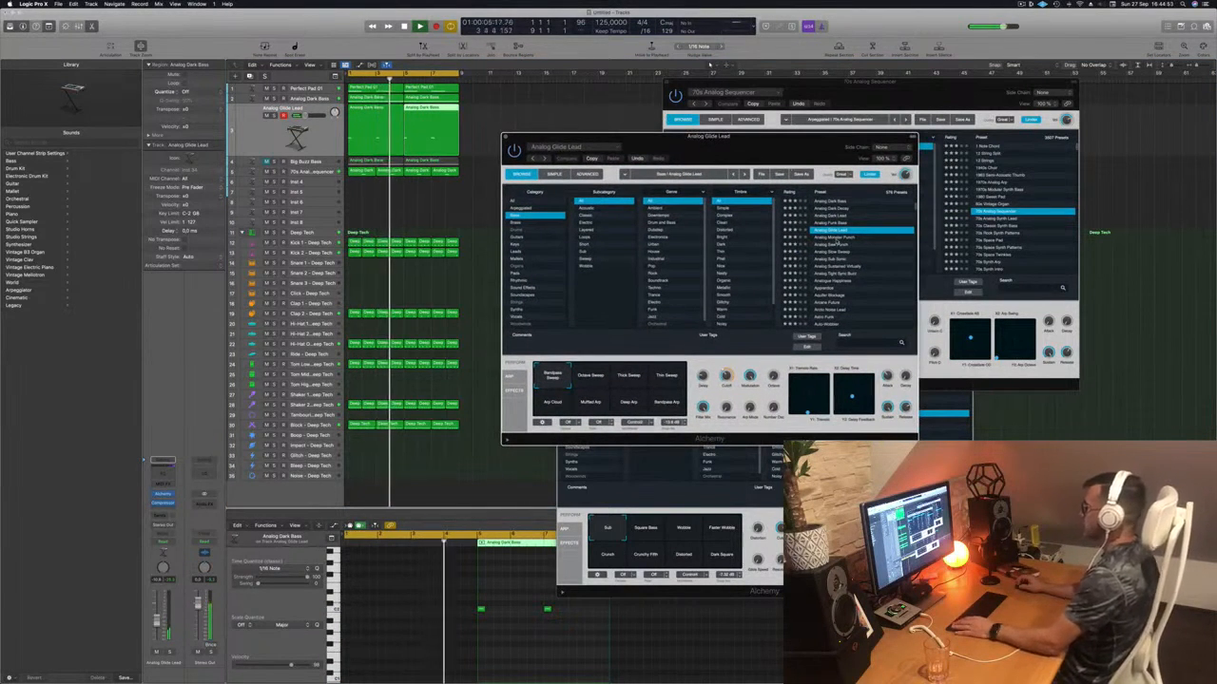
- Audition Analog presets from Monster Punch to Tight Bass Buzz, plus Analogue Happiness and Aquifer Blockage
left_click(837, 238)
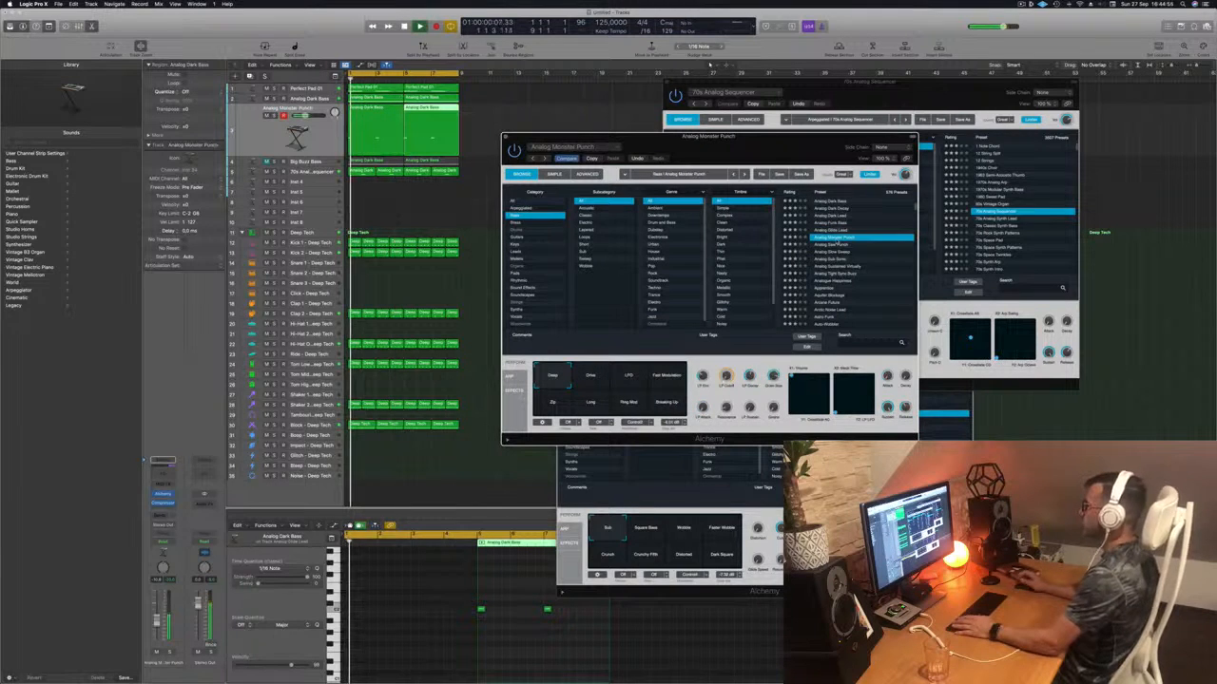
left_click(836, 245)
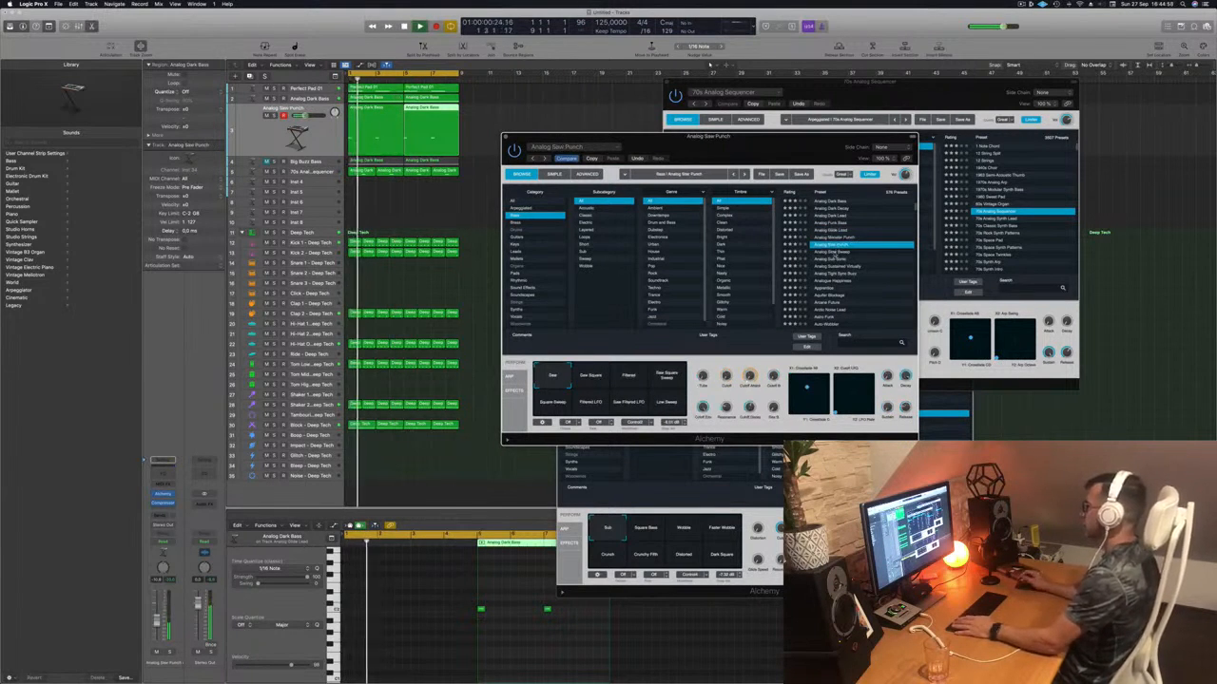
left_click(834, 252)
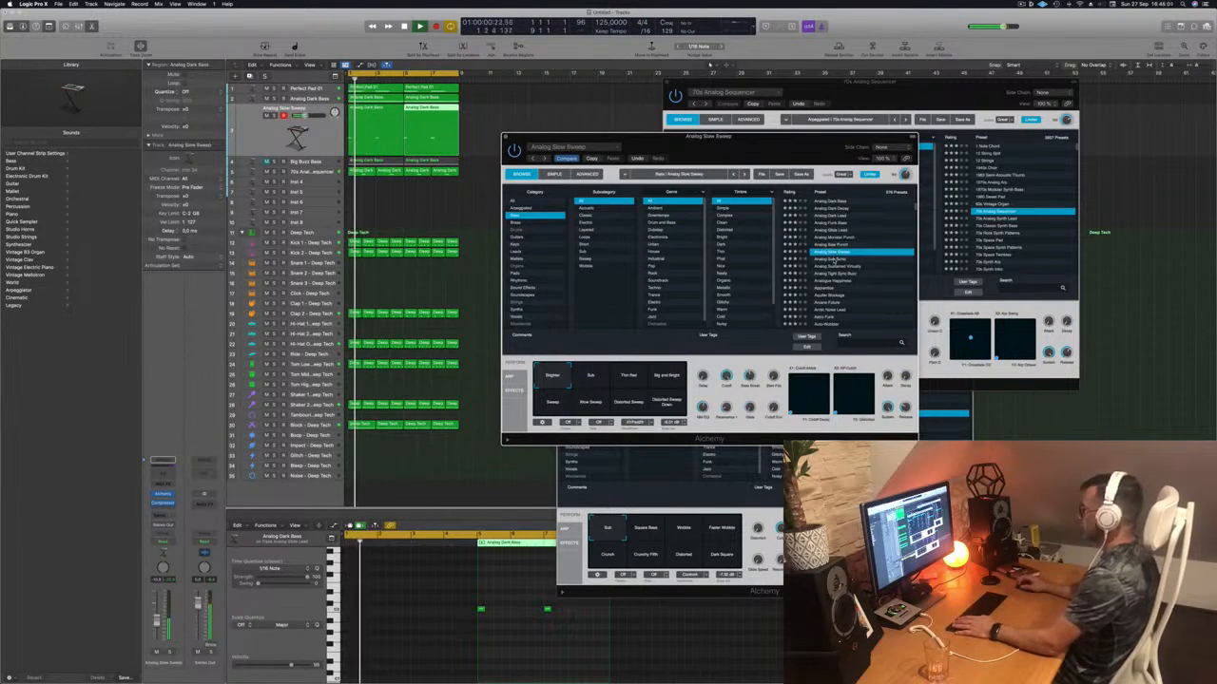
left_click(834, 259)
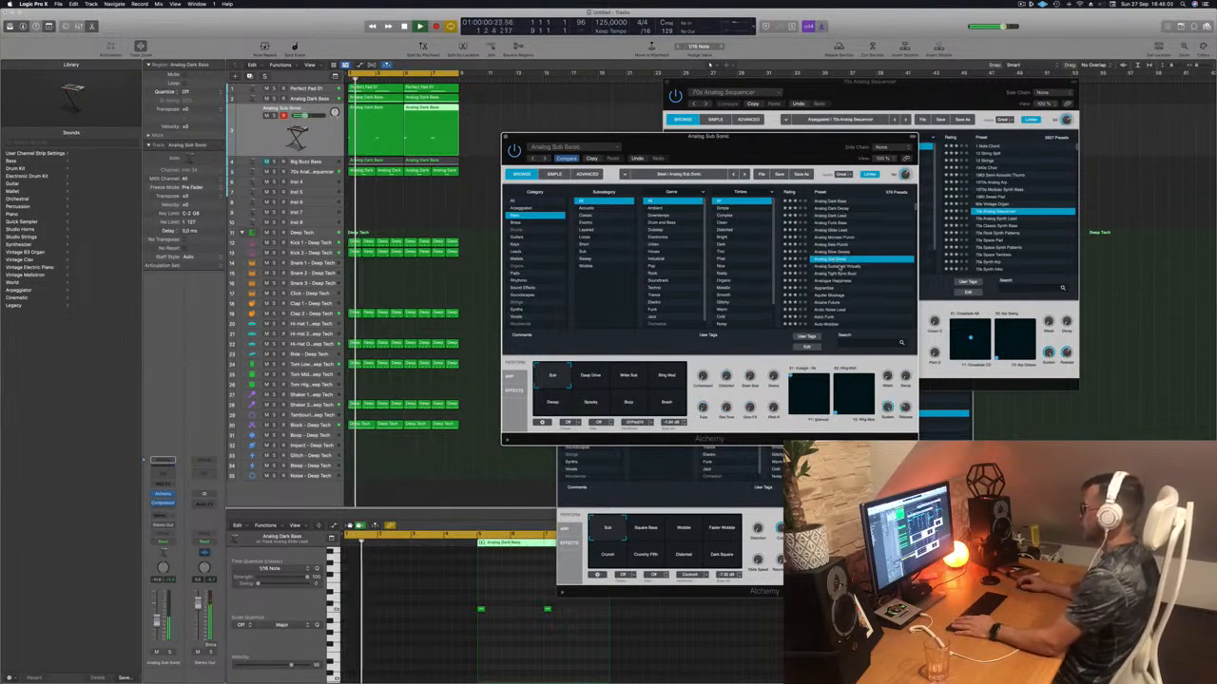
left_click(840, 267)
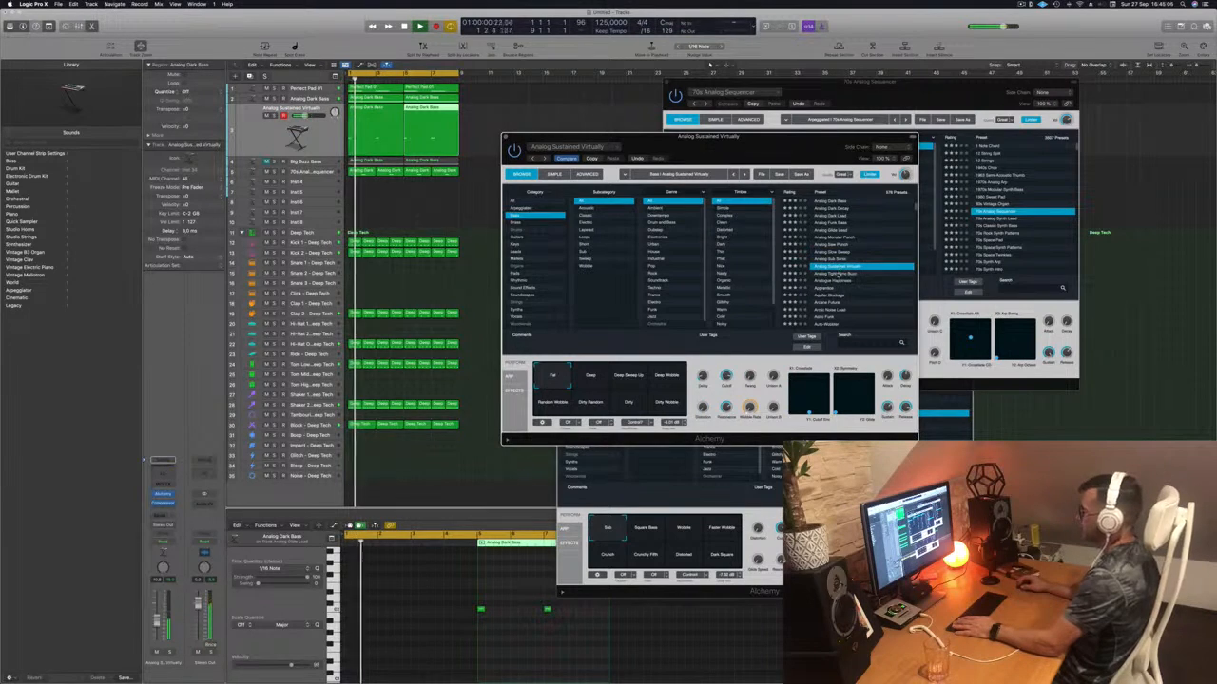
left_click(843, 274)
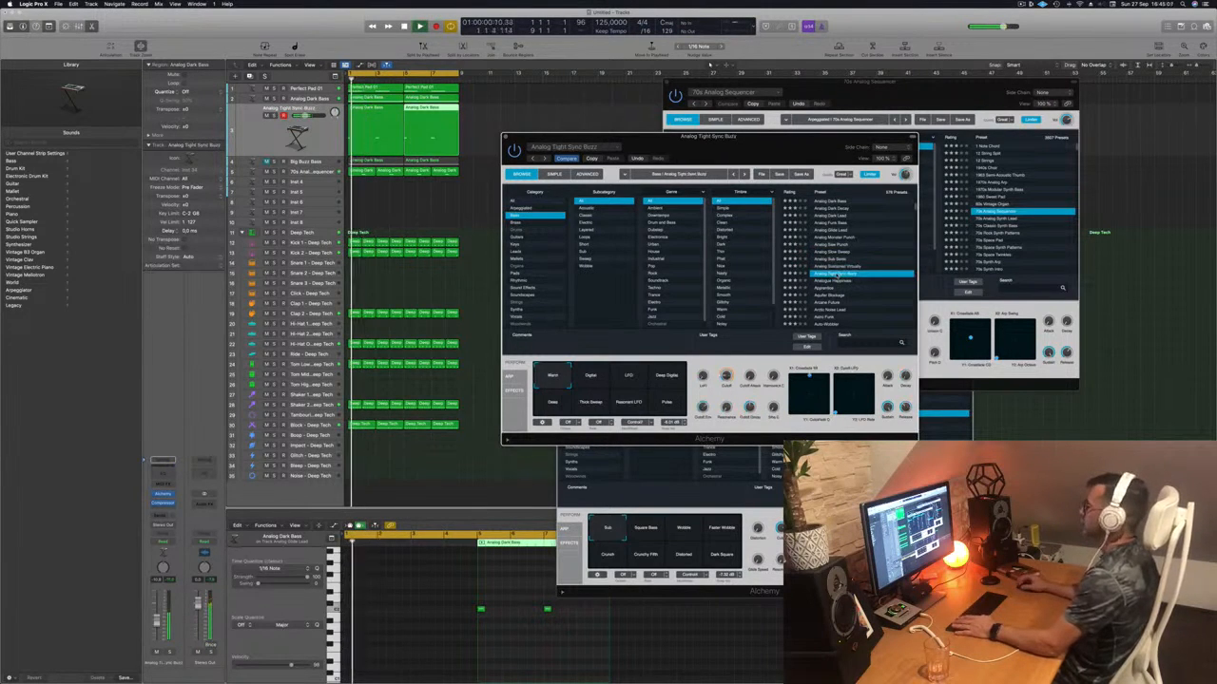
left_click(834, 283)
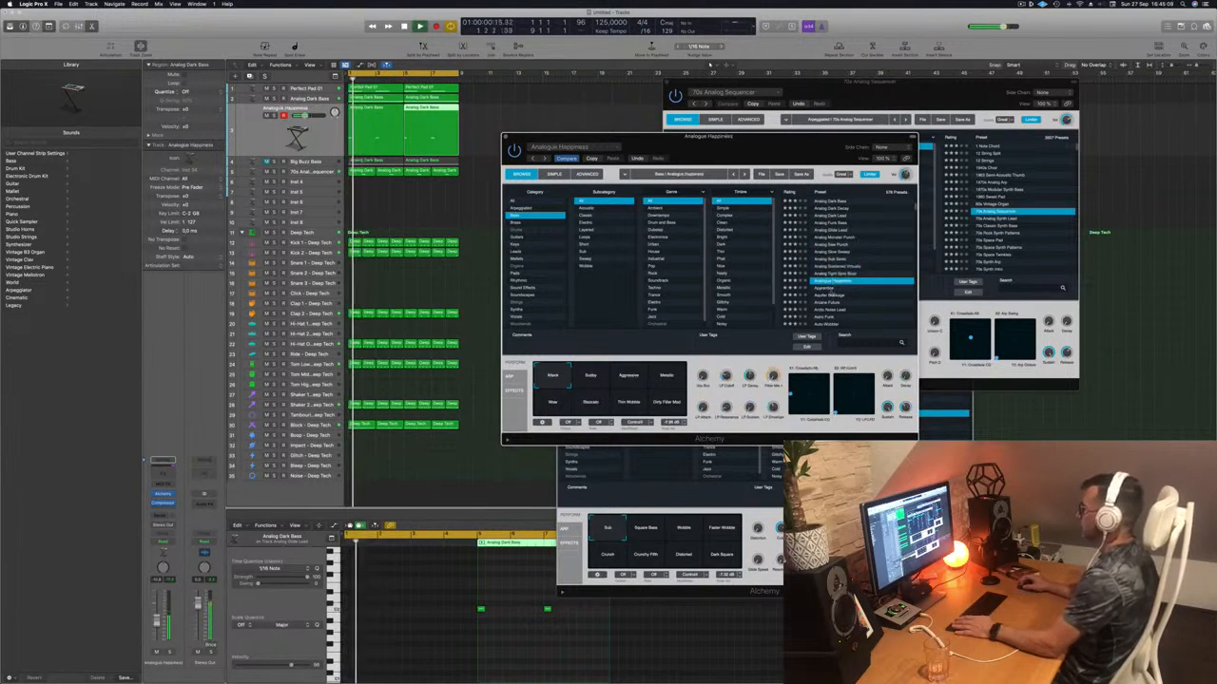
left_click(831, 295)
- Try Baby Dropper, Bad Intentions and Bad Bass, then settle on Big Bright Lead
scroll(836, 285, "down", 3)
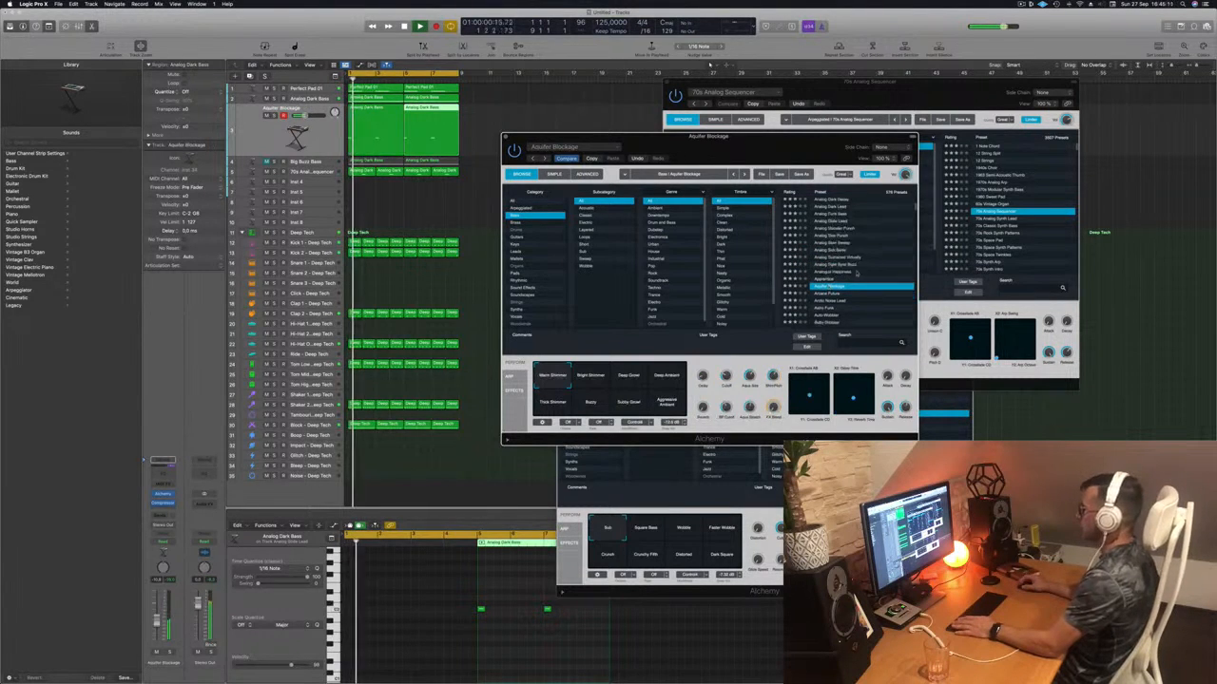
left_click(832, 281)
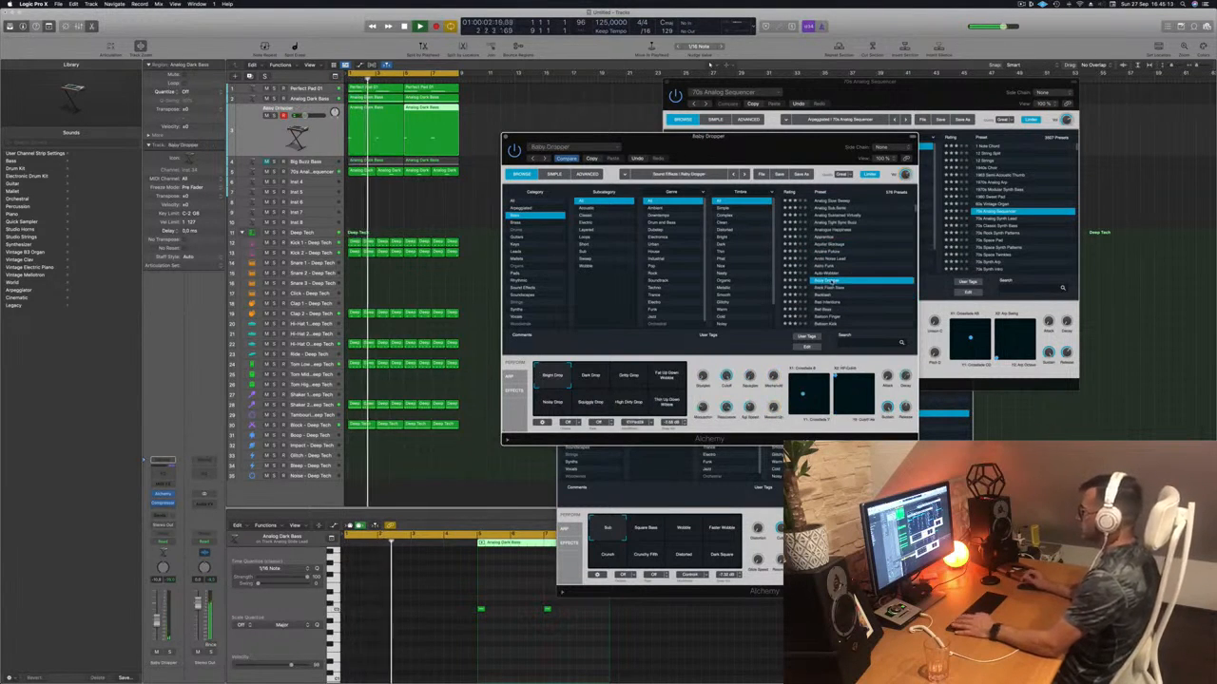
scroll(849, 268, "down", 2)
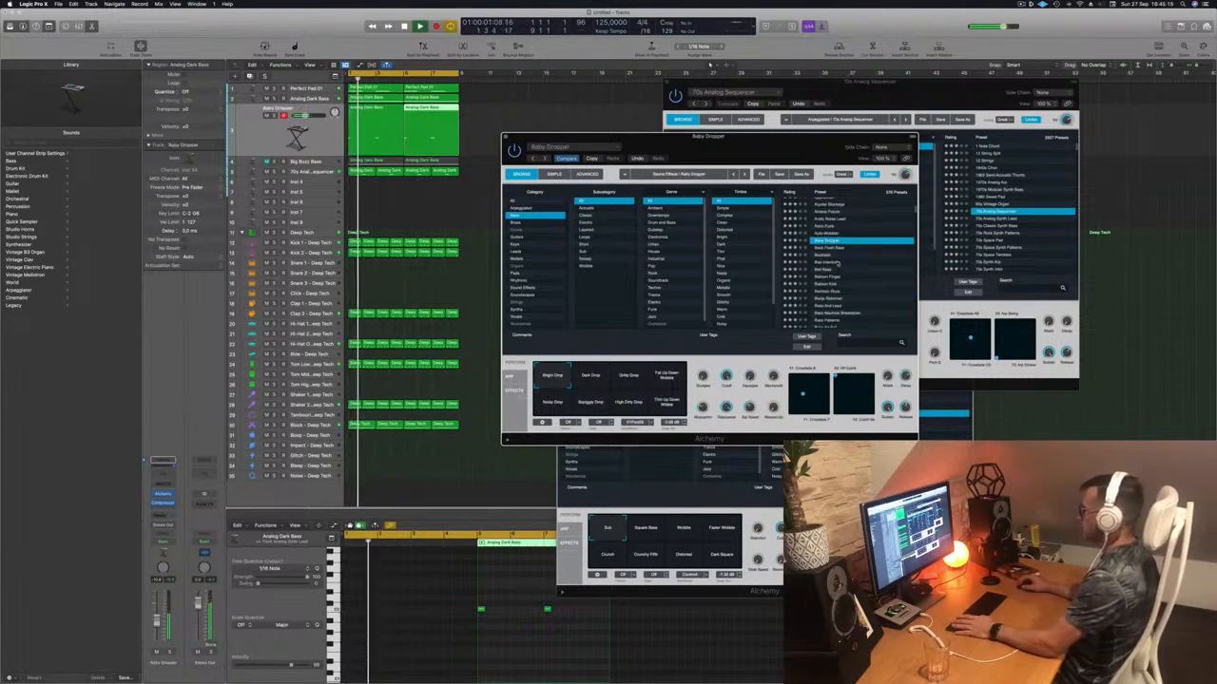
left_click(837, 263)
scroll(860, 252, "down", 3)
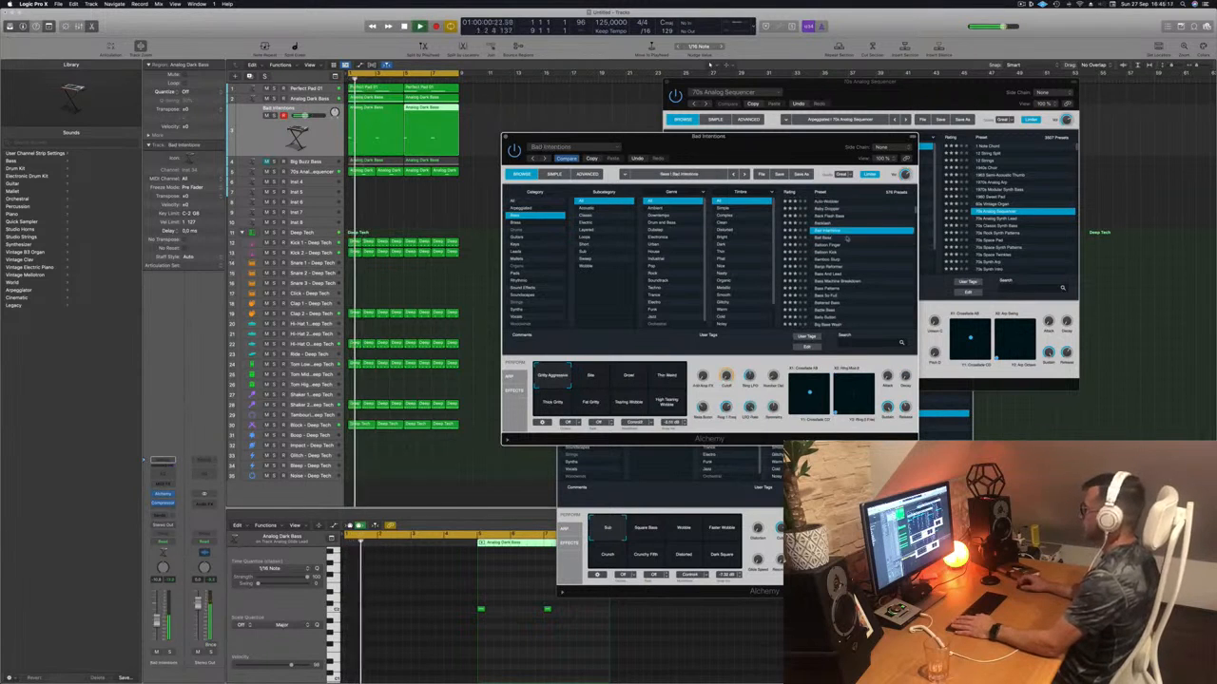
left_click(825, 238)
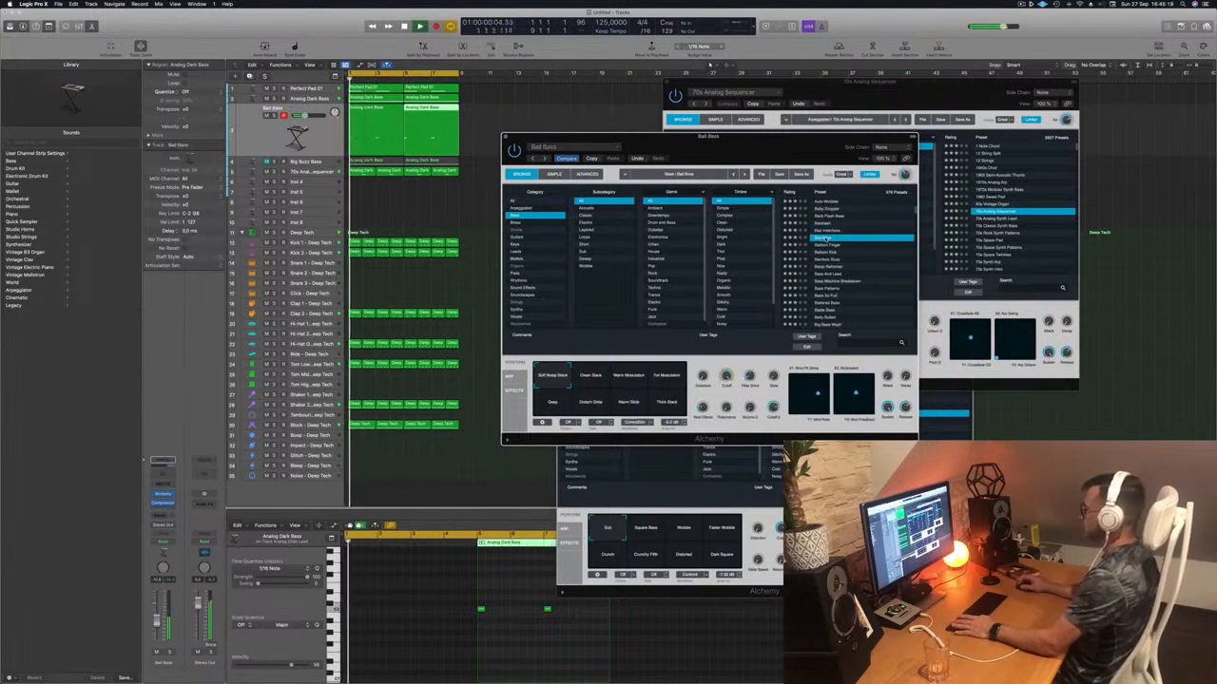
scroll(831, 248, "down", 3)
key("space")
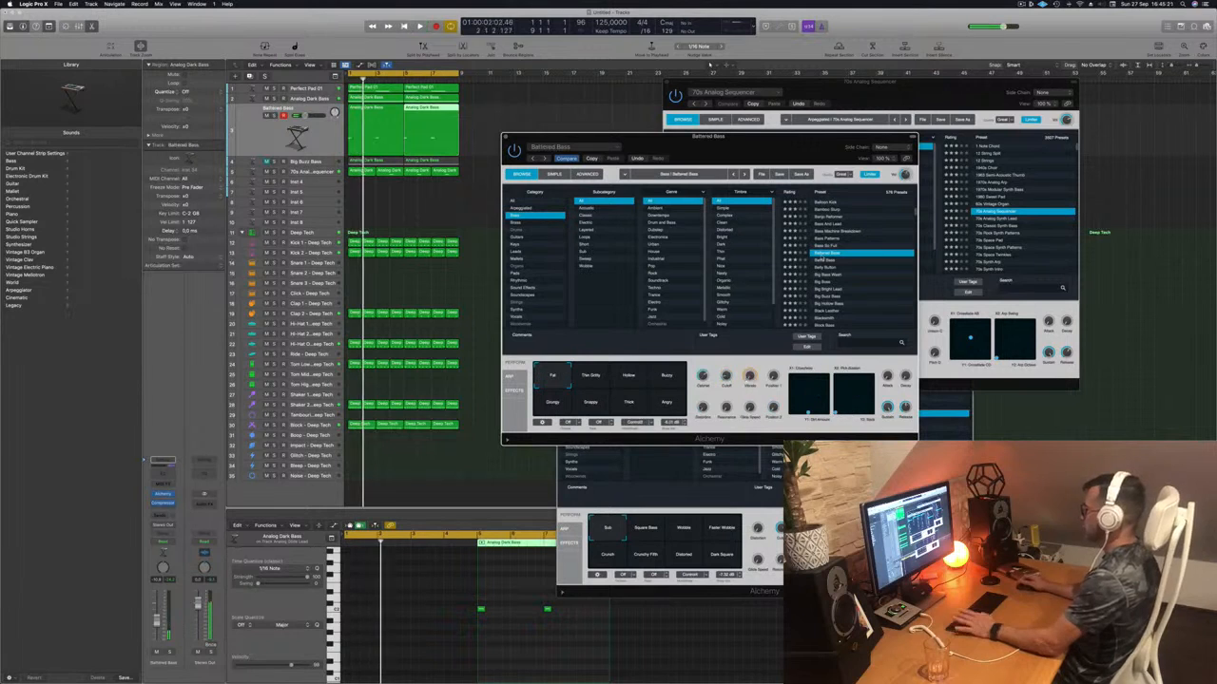
scroll(844, 262, "down", 3)
left_click(831, 251)
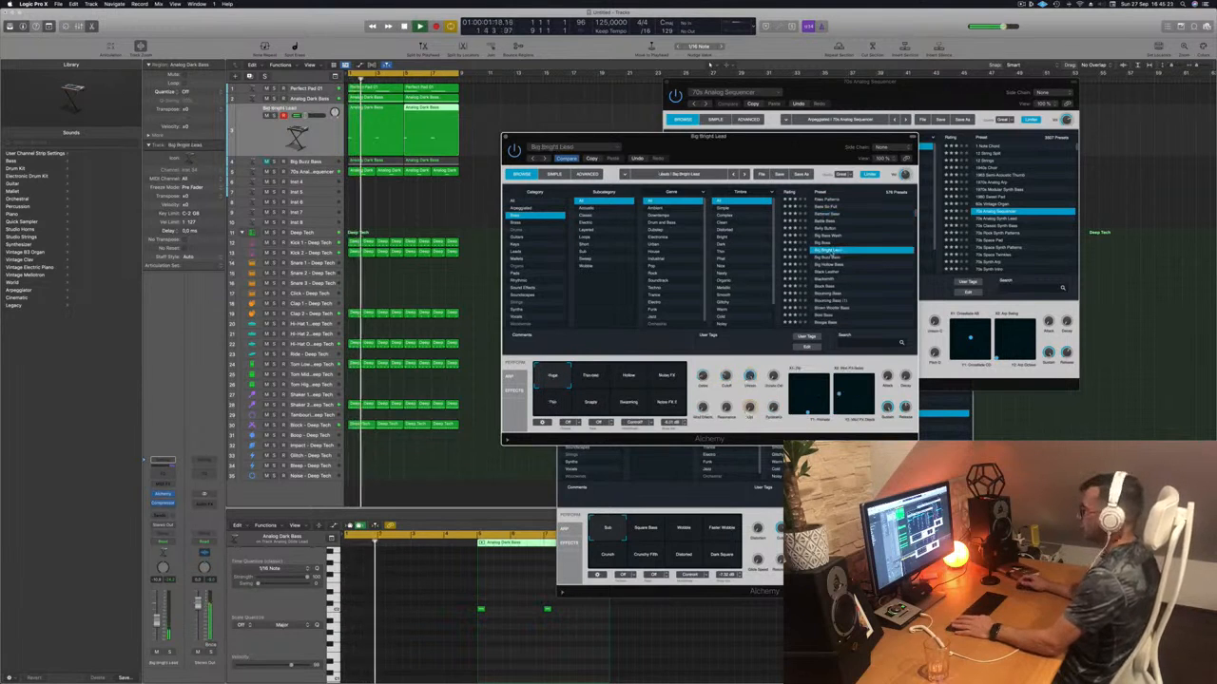
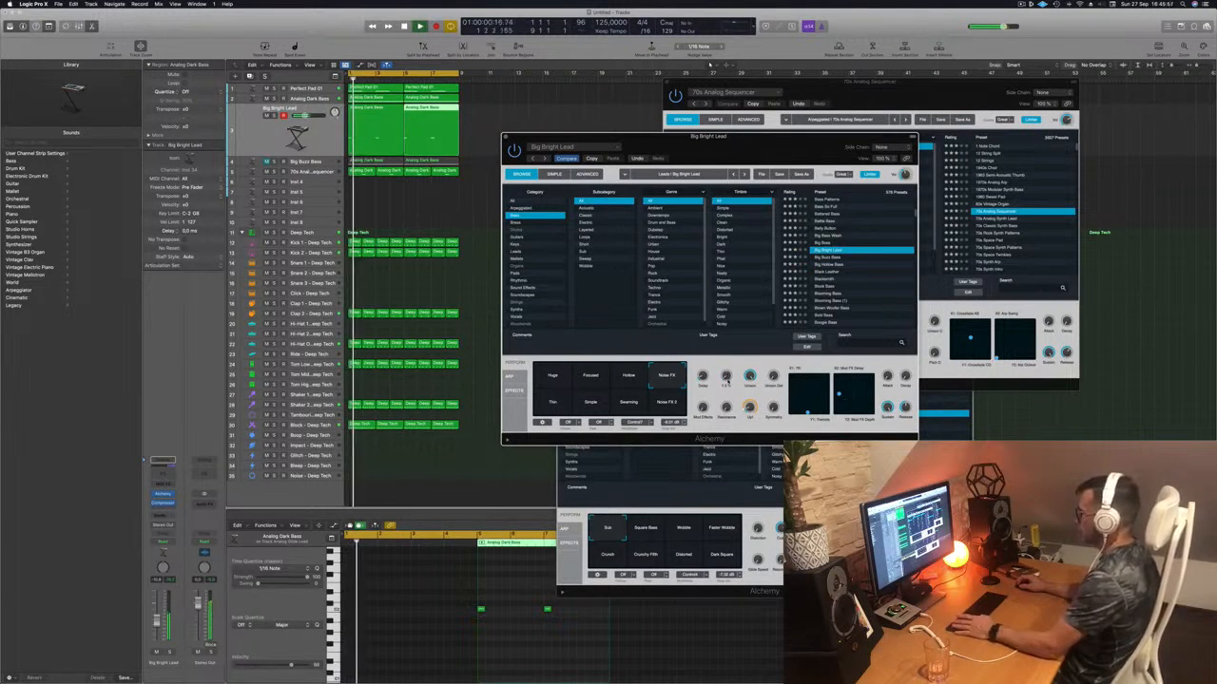
- Play the Big Bright Lead regions and try the Noise FX 2, Swarming, Simple and Thin variations
left_click(322, 136)
key("space")
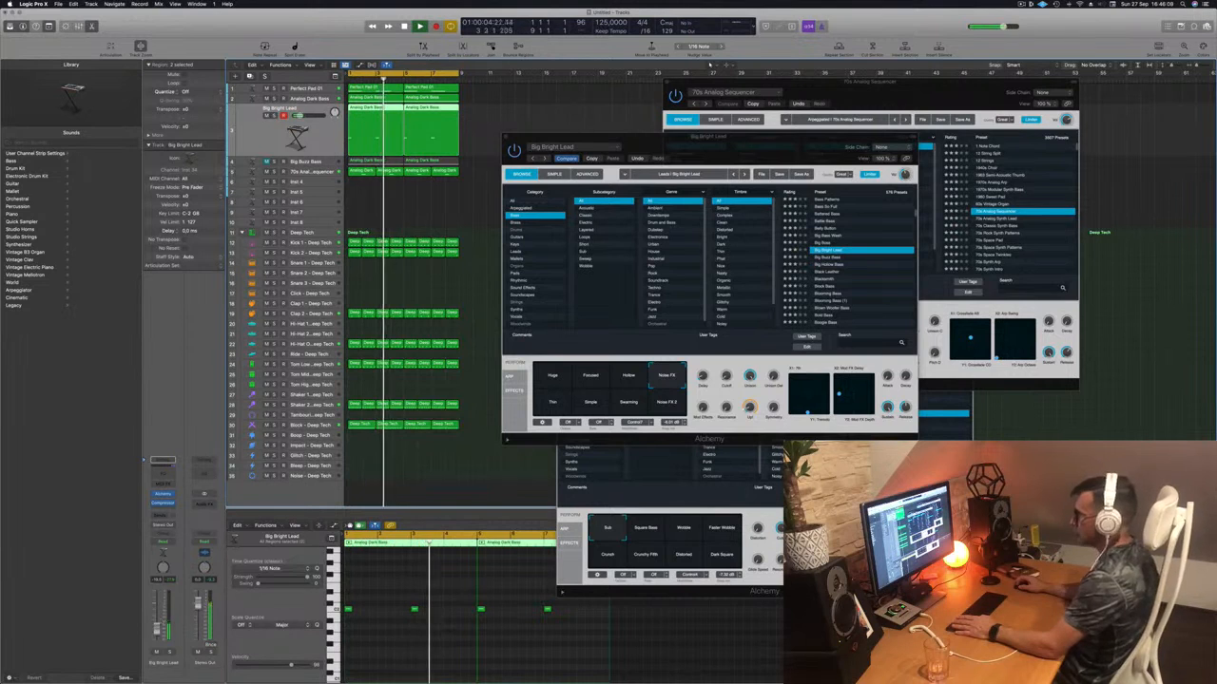
left_click(669, 405)
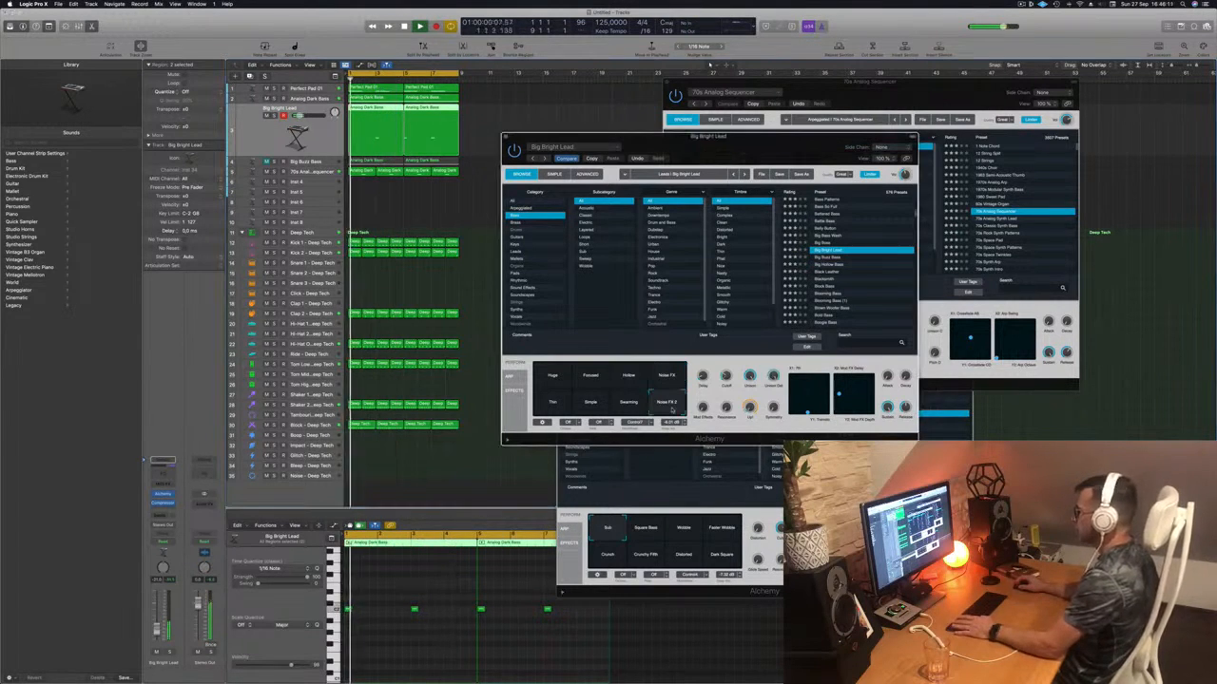
left_click(630, 407)
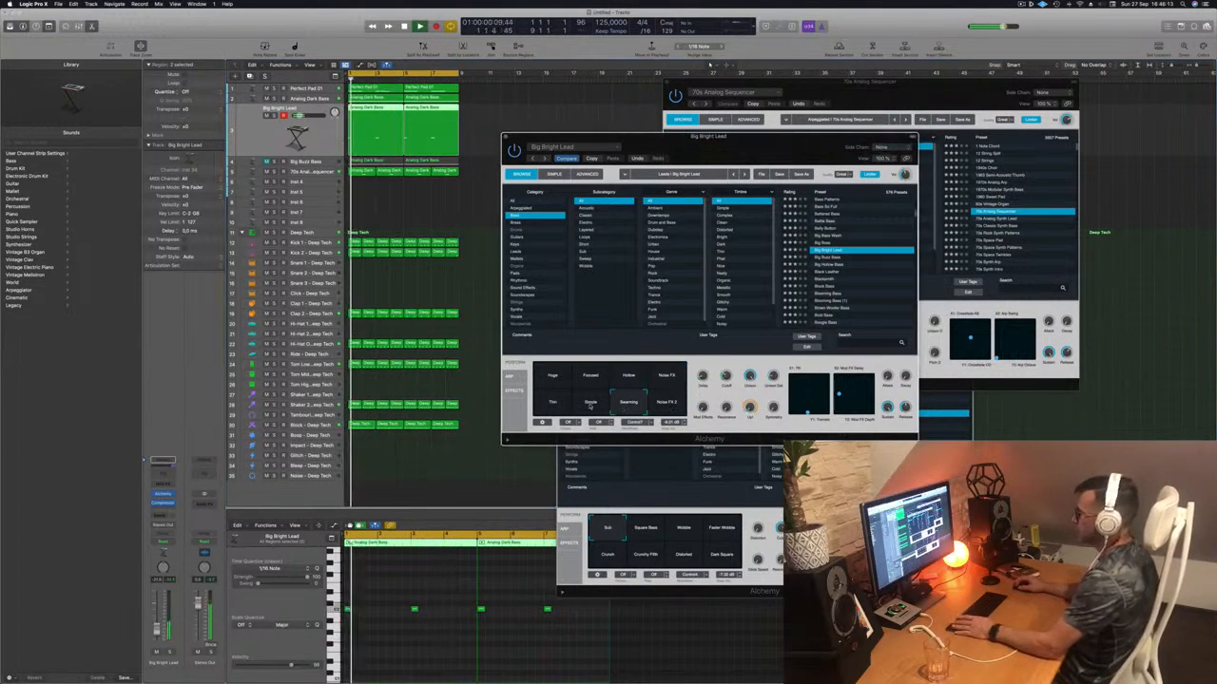
left_click(590, 403)
left_click(554, 403)
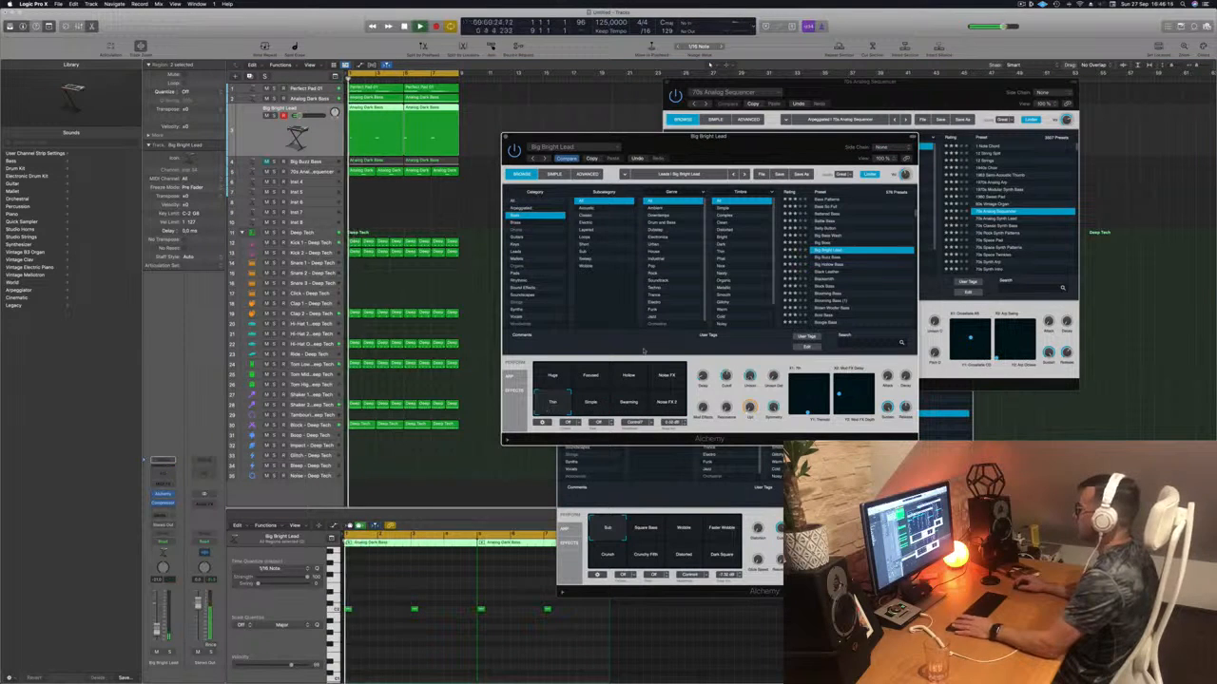
- Audition Black Leather, Blooming Bass, Blown Woofer, Bold Bass and Bottom Feeder, settling on Bouncing Echoes
left_click(830, 273)
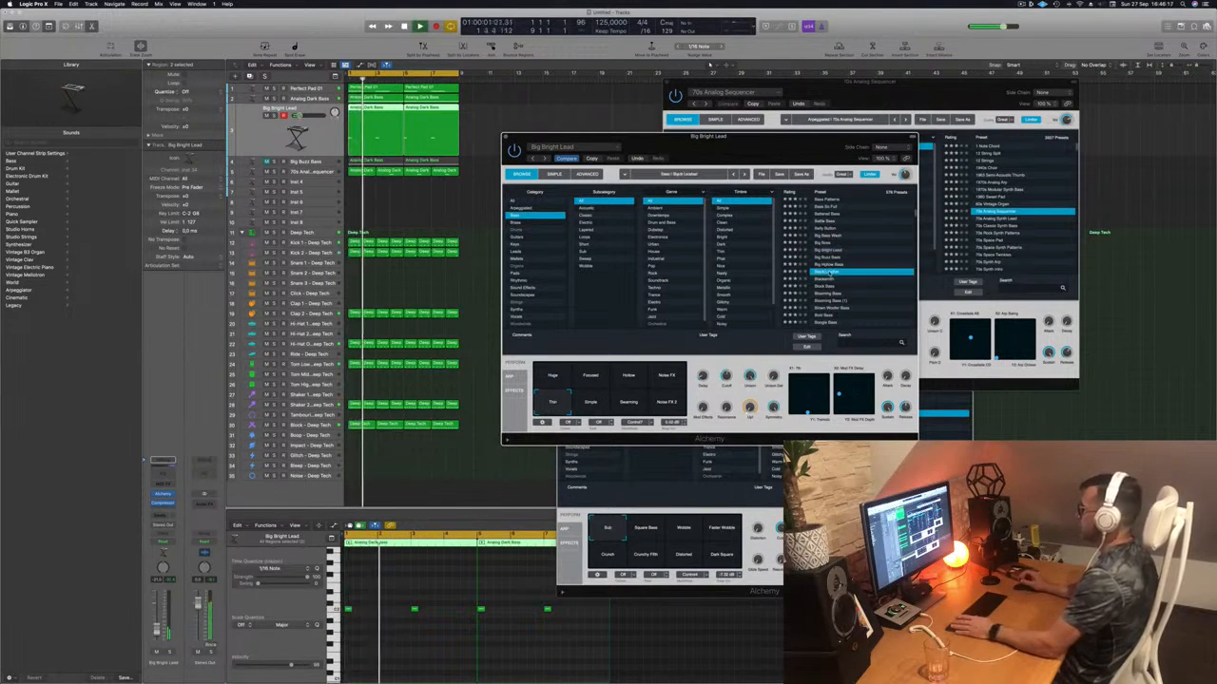
key("Return")
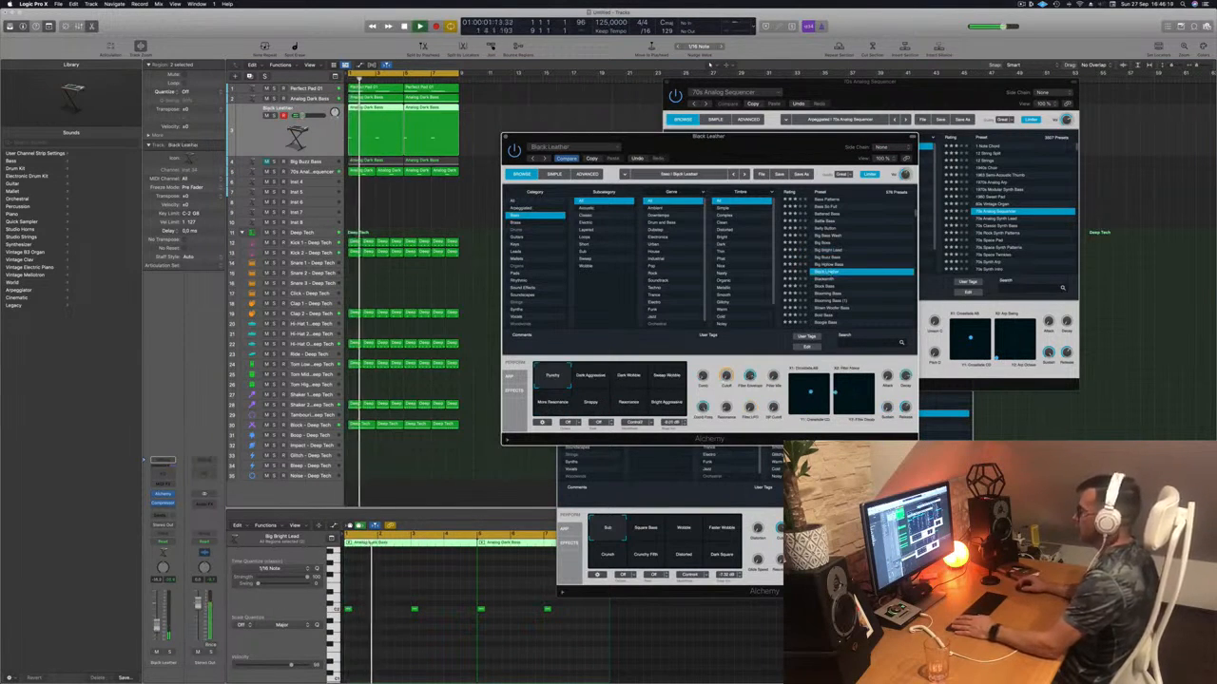
scroll(830, 287, "down", 2)
left_click(827, 273)
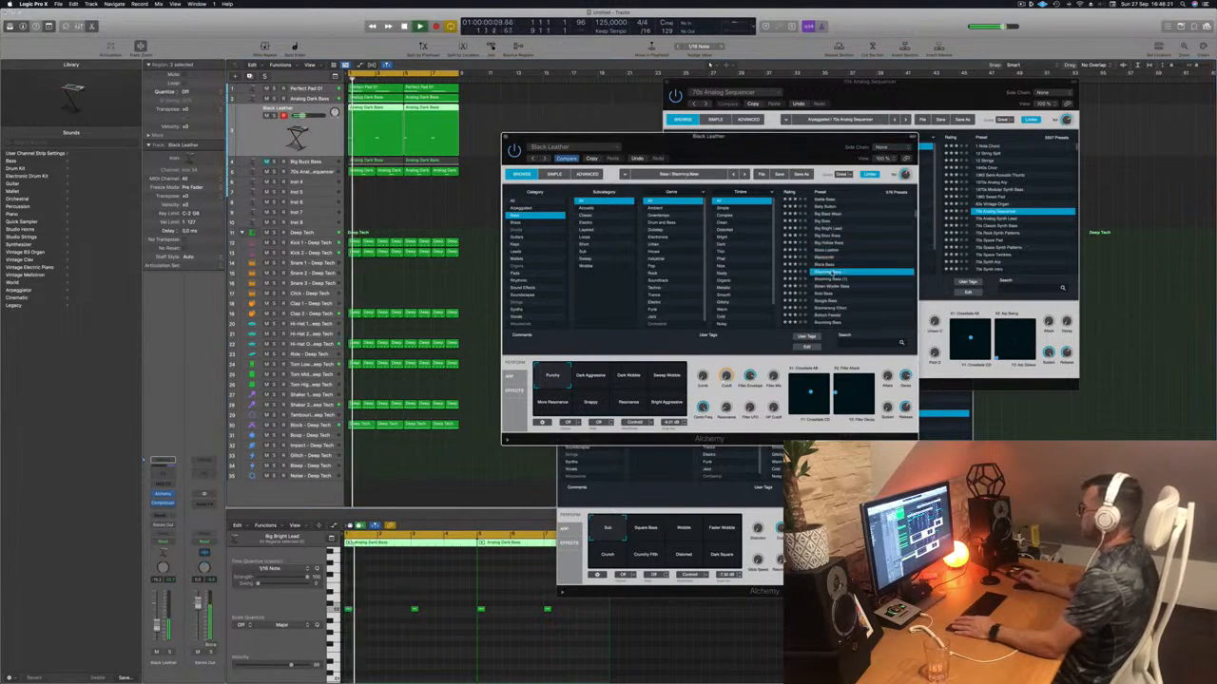
scroll(870, 267, "down", 1)
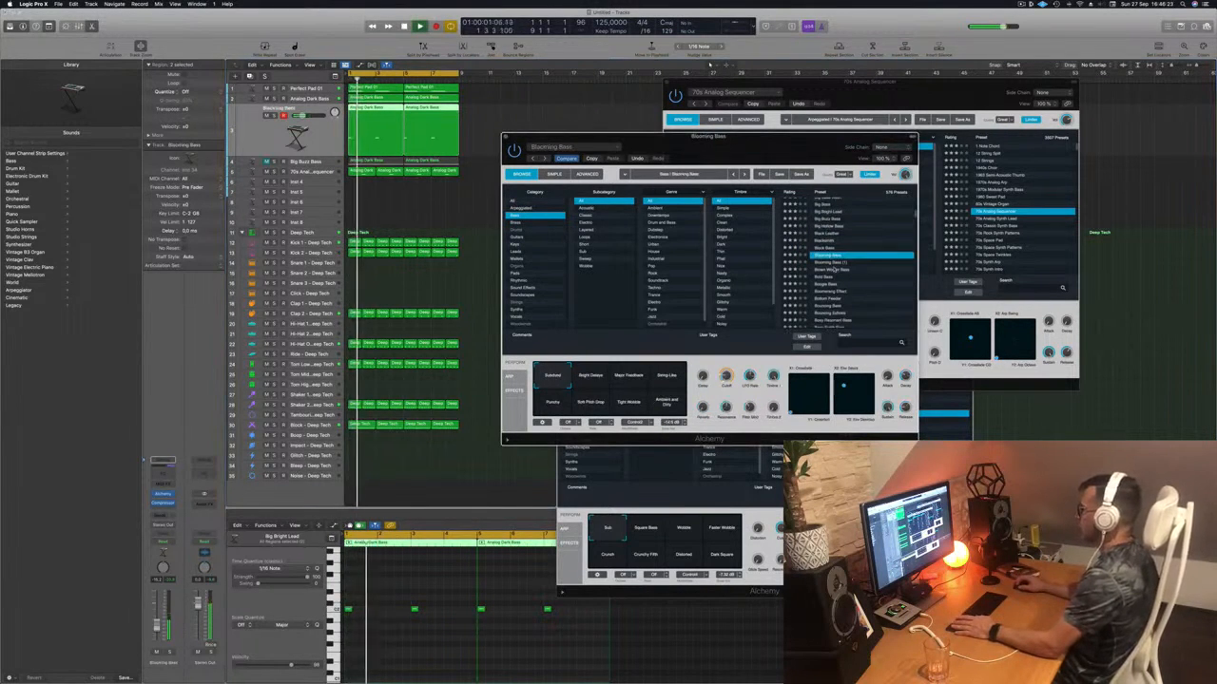
left_click(834, 270)
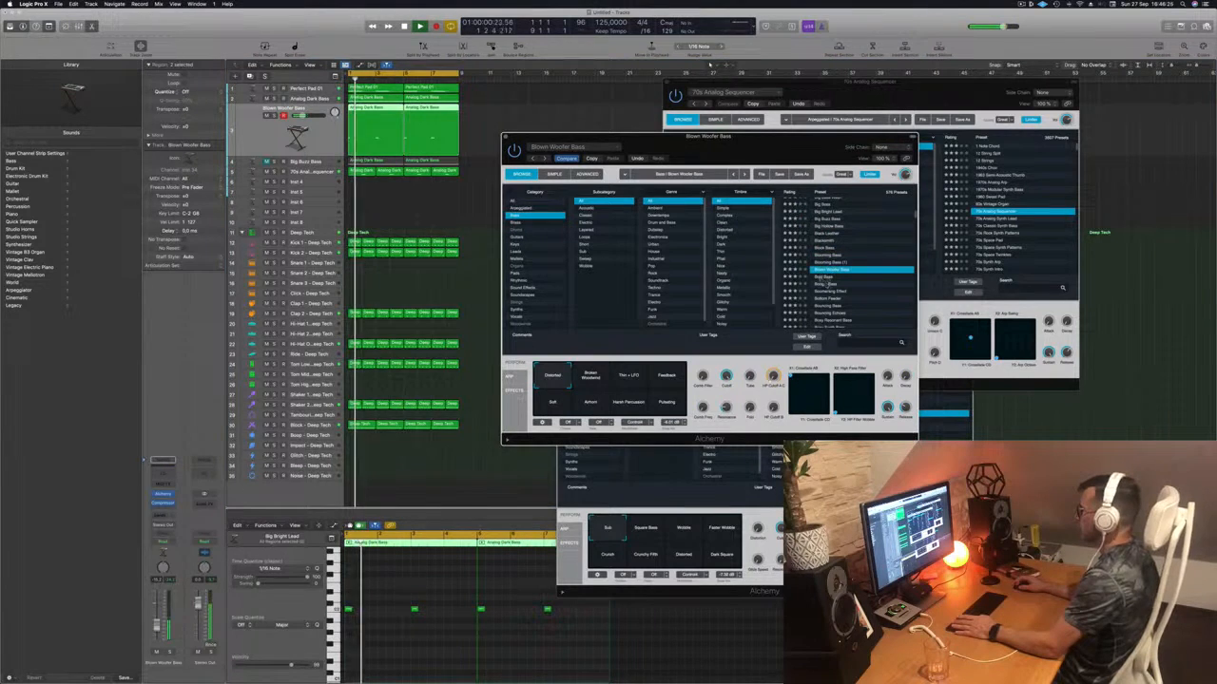
left_click(823, 278)
scroll(843, 283, "down", 2)
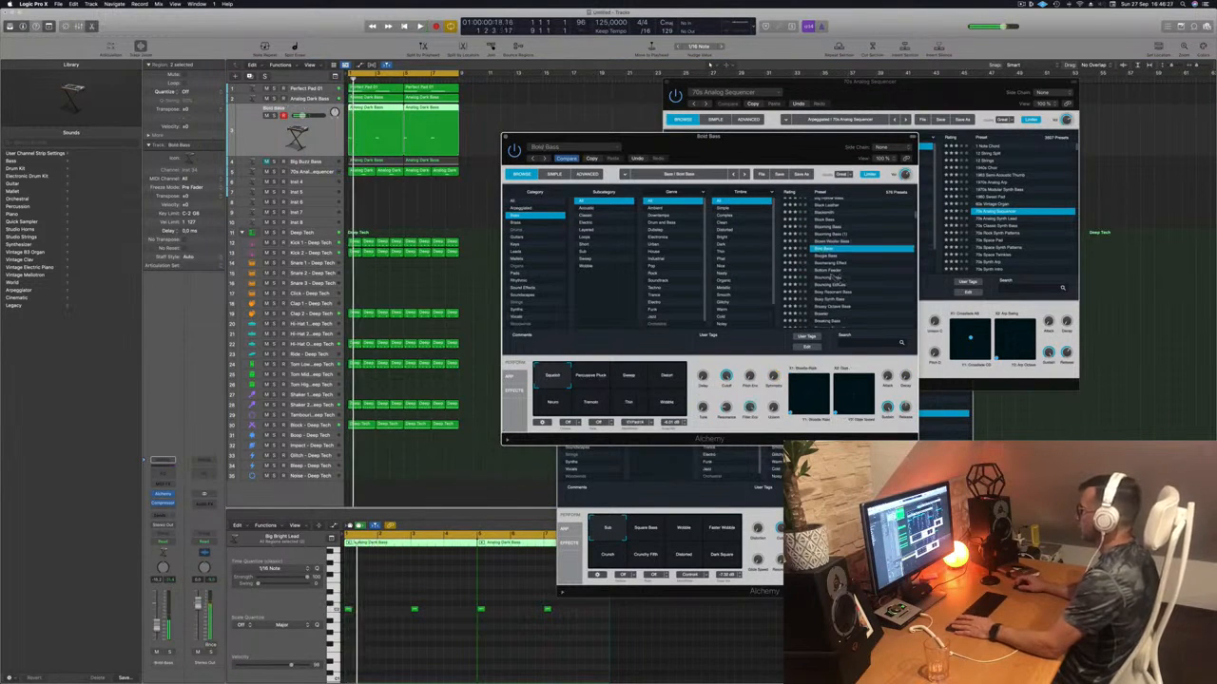
left_click(829, 273)
scroll(862, 283, "down", 2)
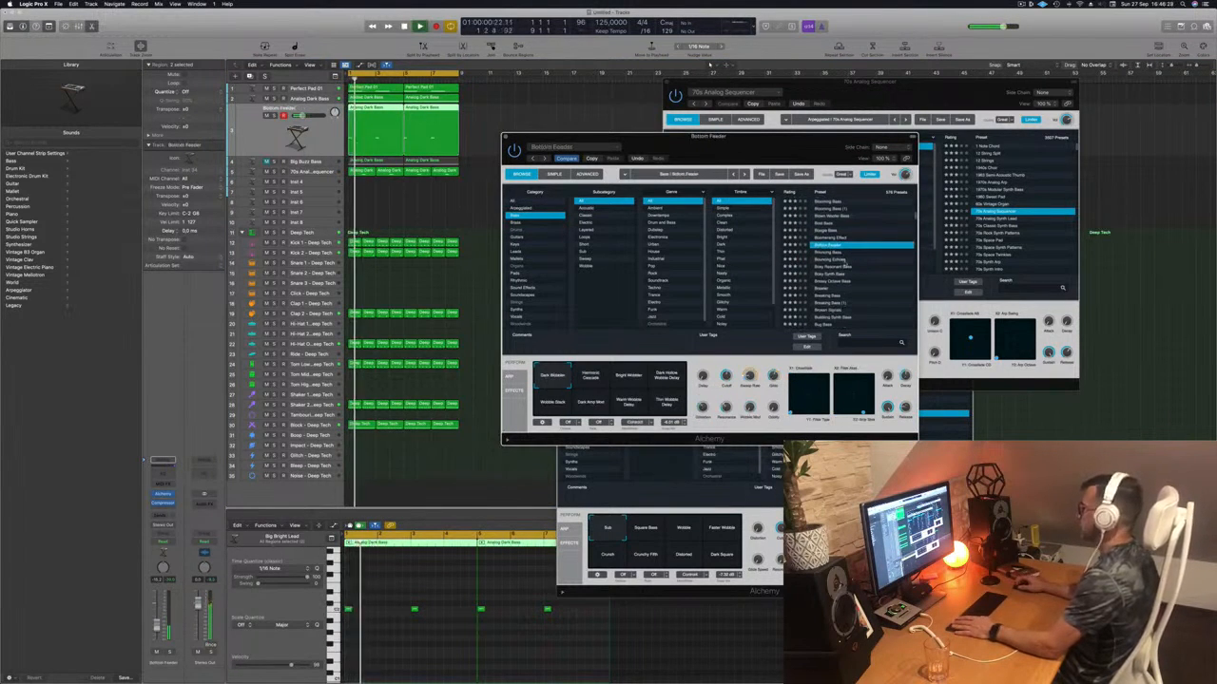
left_click(844, 260)
scroll(869, 255, "down", 3)
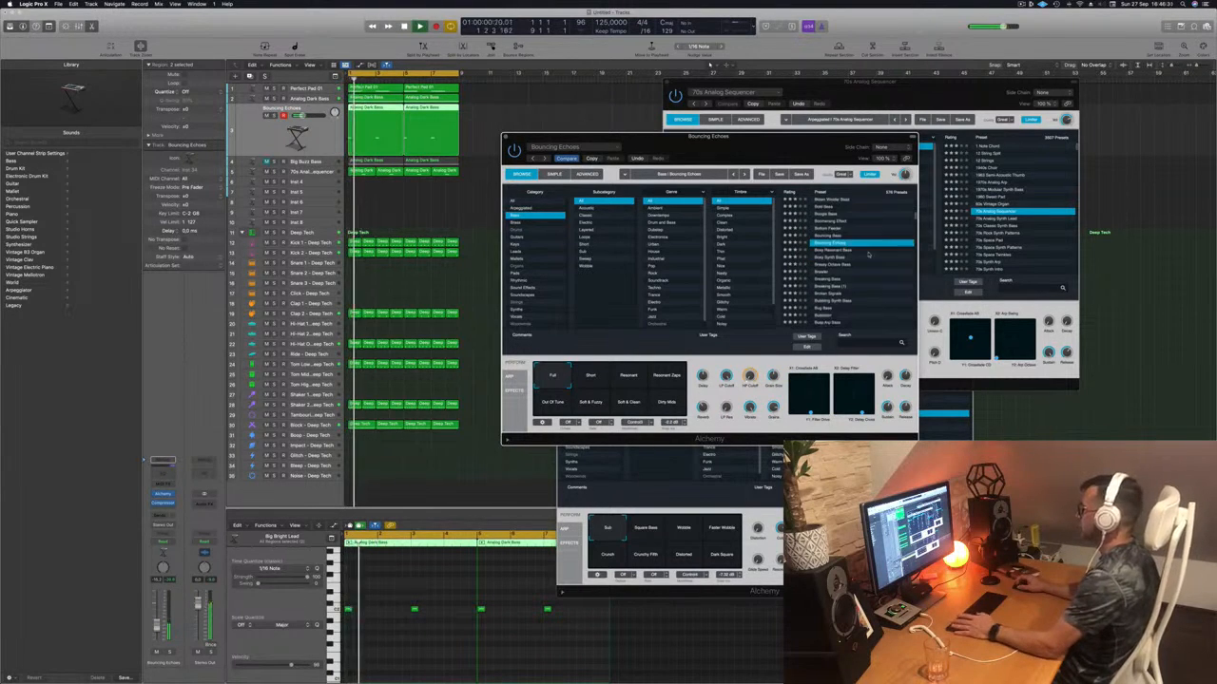
- In the Piano Roll, copy the selected notes further along the region and replay from bar 1
left_click(383, 653)
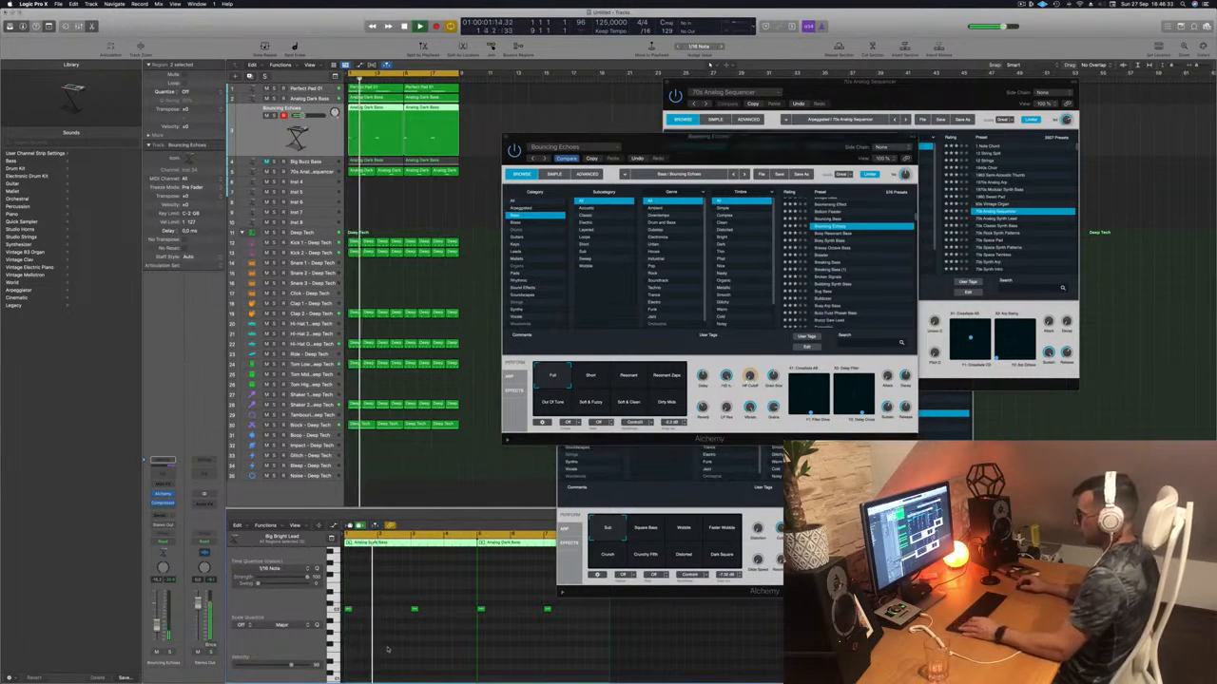
scroll(355, 610, "up", 5)
scroll(355, 610, "left", 1)
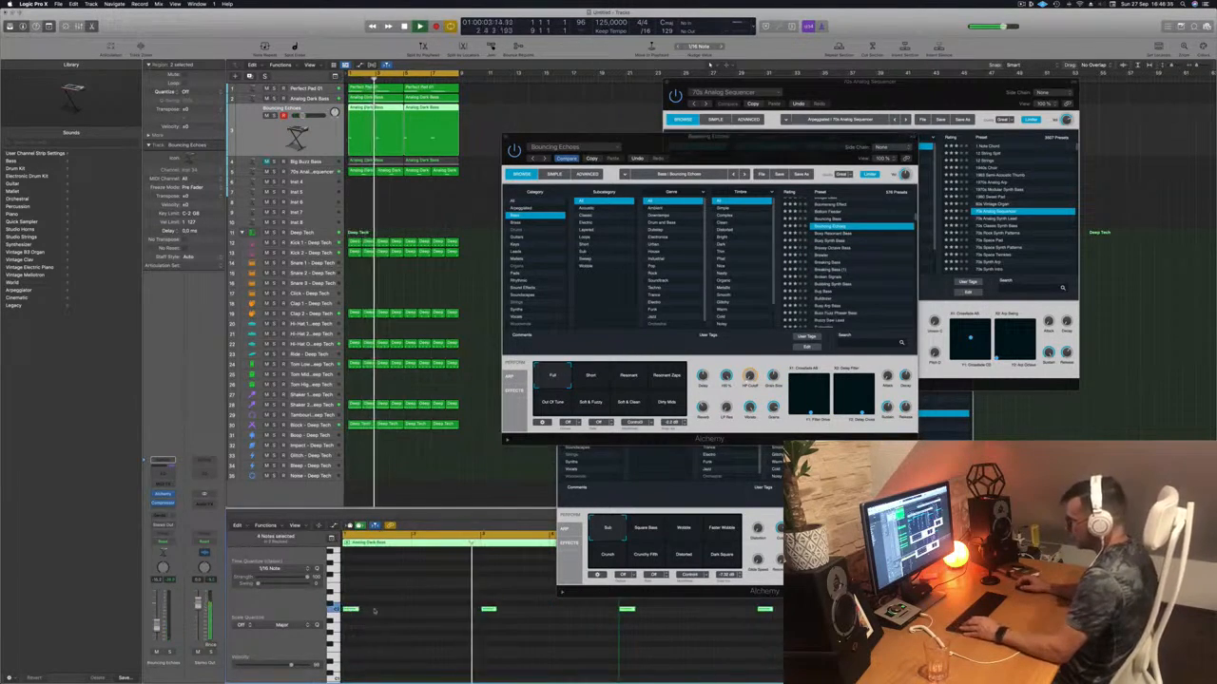
left_click_drag(356, 610, 363, 613)
key("space")
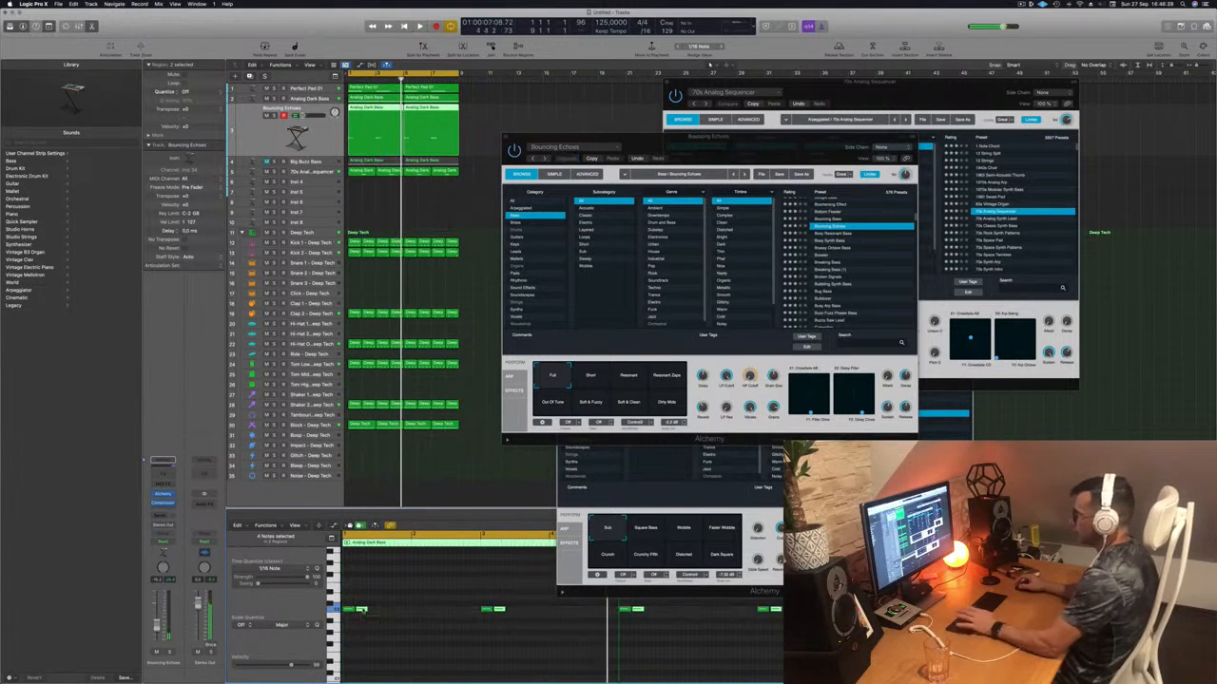
key("space")
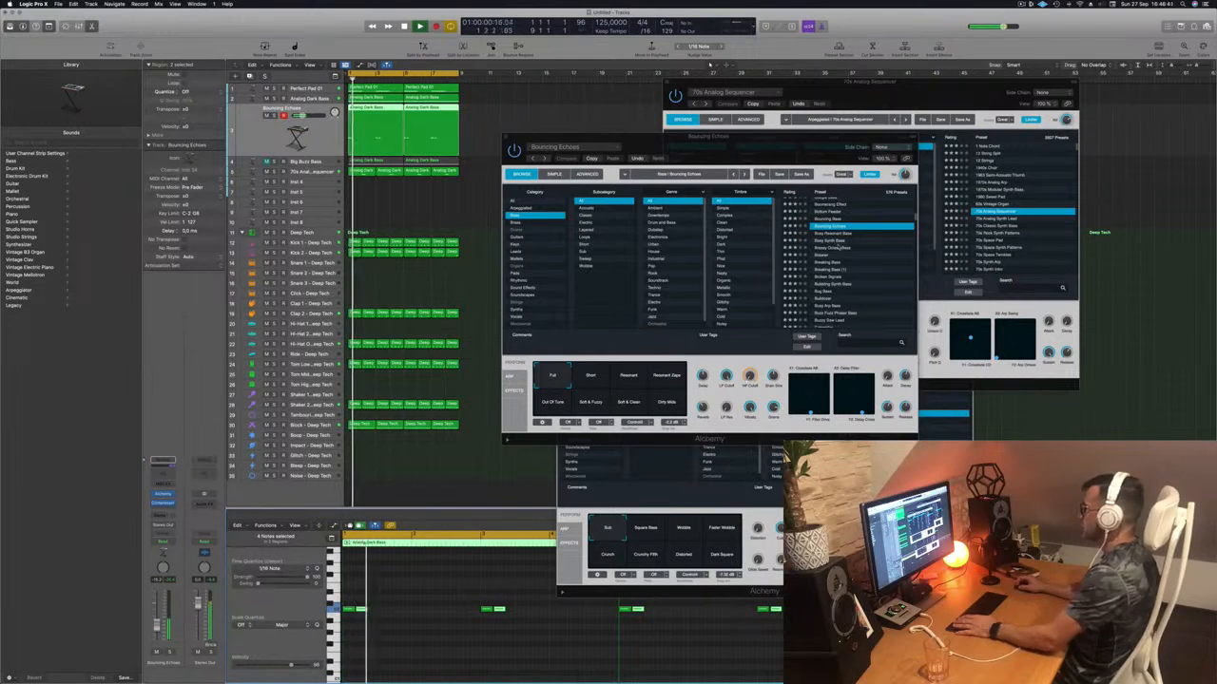
- Audition Brassy Octave, Breaking, Busy Arp, Chaos Glide, Chill Sustain, Chunky Vintage and Classic Funk Synth Bass
left_click(840, 248)
left_click(829, 256)
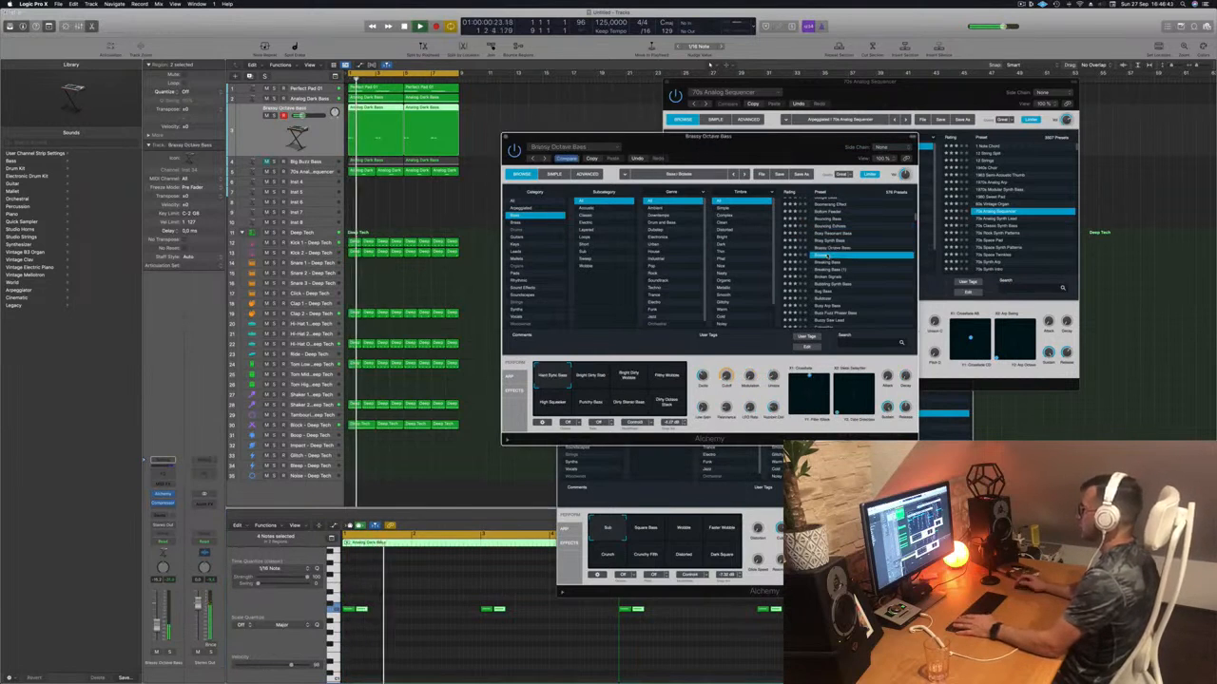
left_click(832, 263)
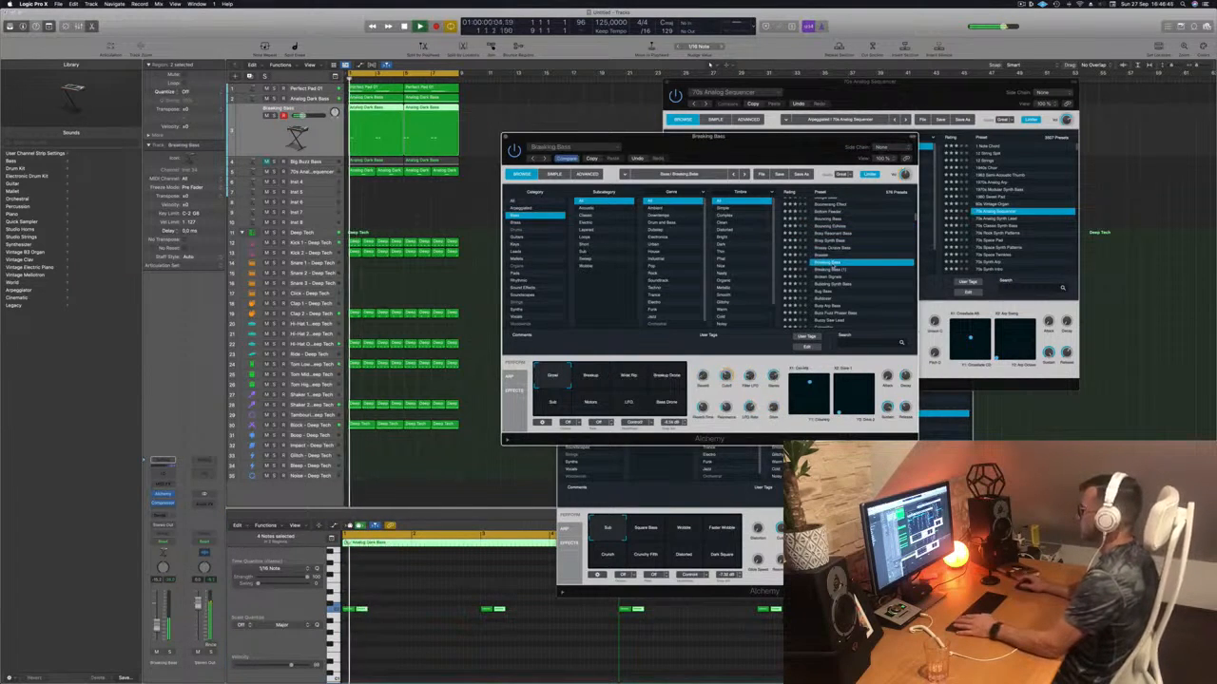
scroll(834, 263, "down", 2)
left_click(836, 265)
scroll(837, 264, "up", 1)
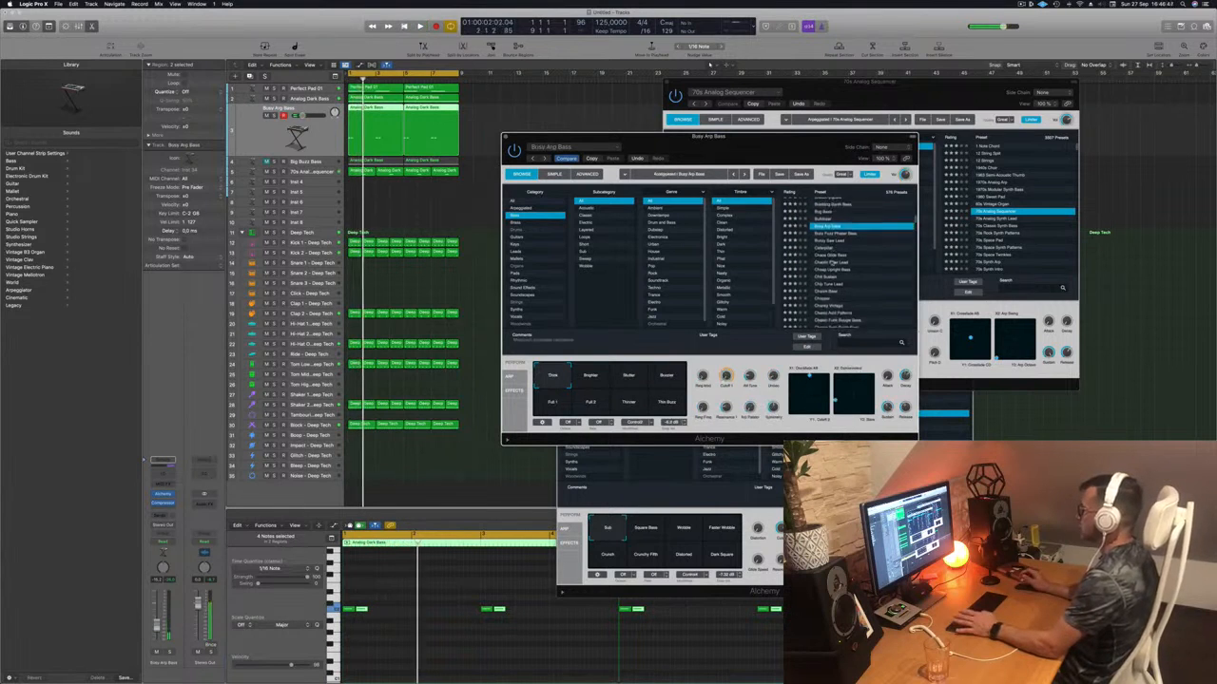
scroll(836, 263, "down", 2)
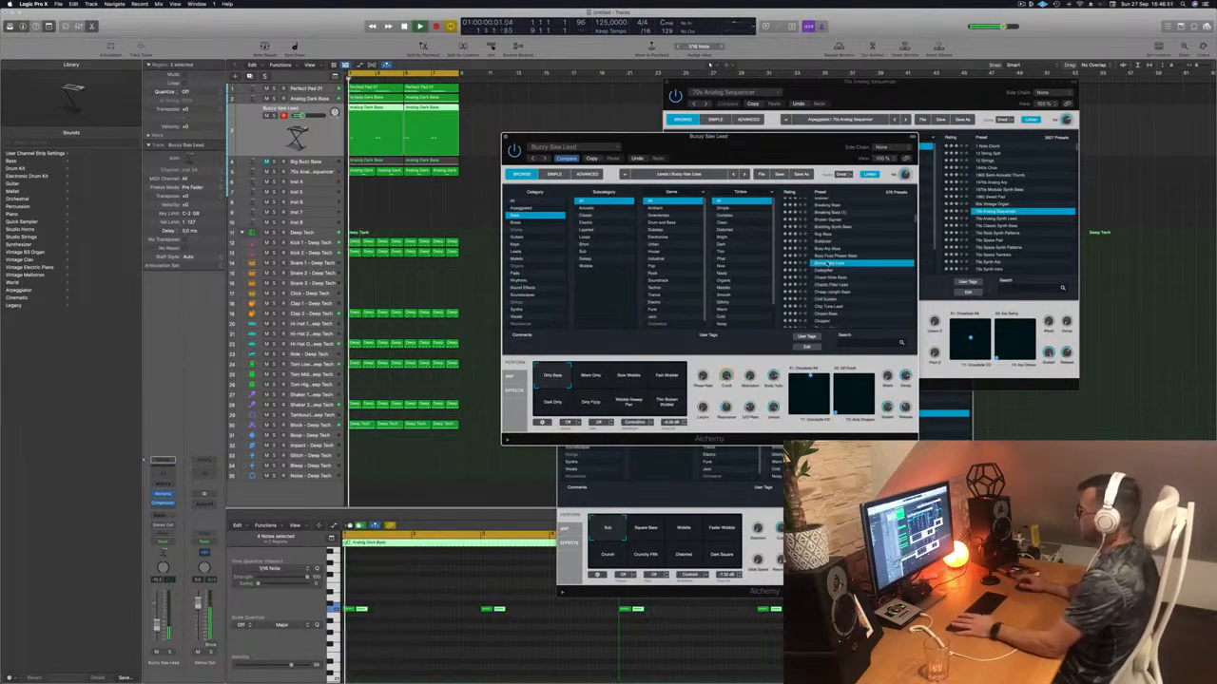
scroll(832, 261, "down", 2)
left_click(841, 253)
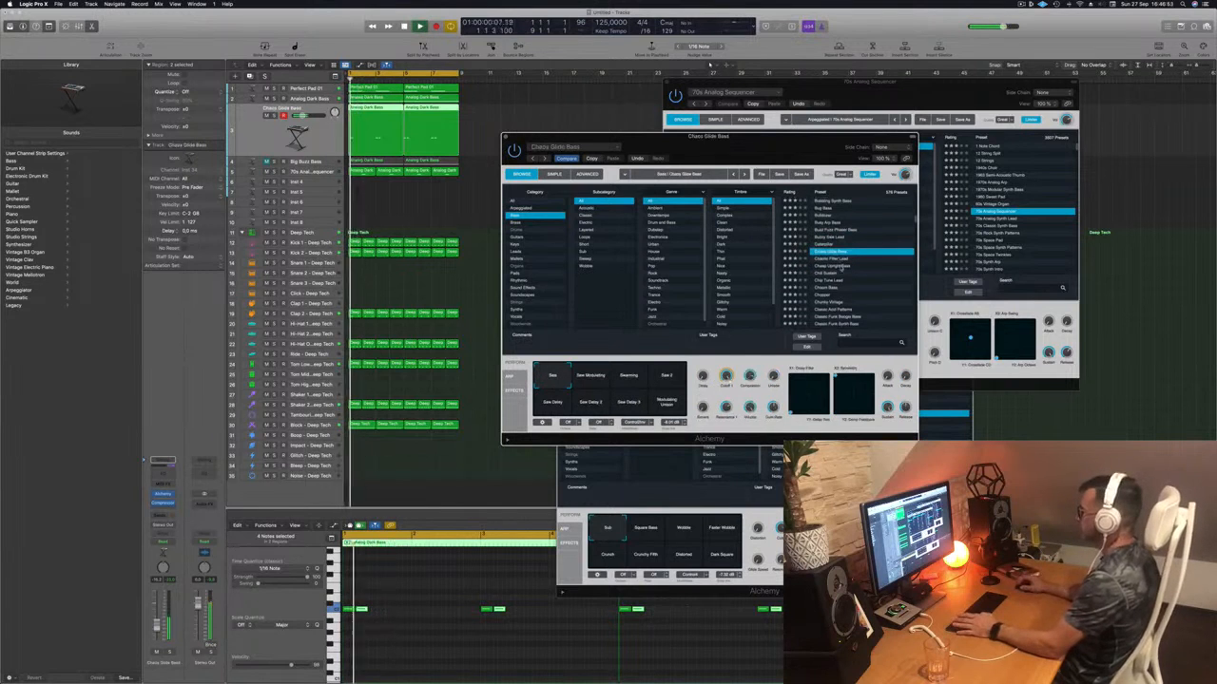
scroll(840, 259, "down", 2)
left_click(830, 254)
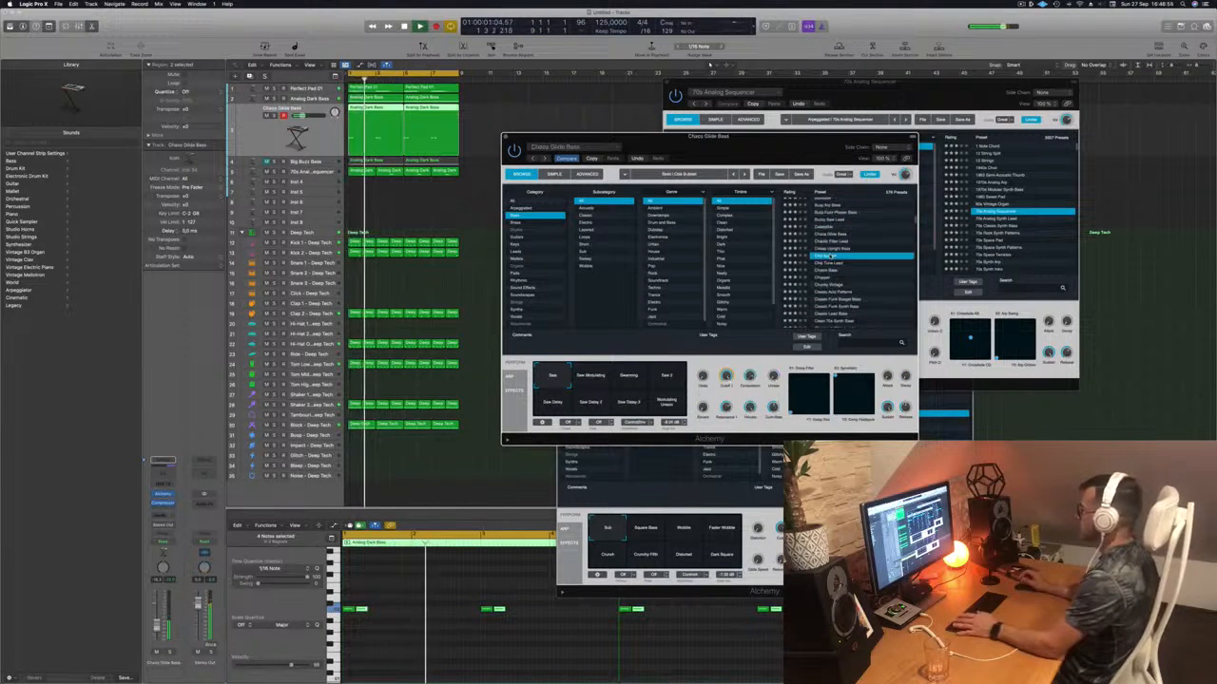
scroll(839, 257, "down", 2)
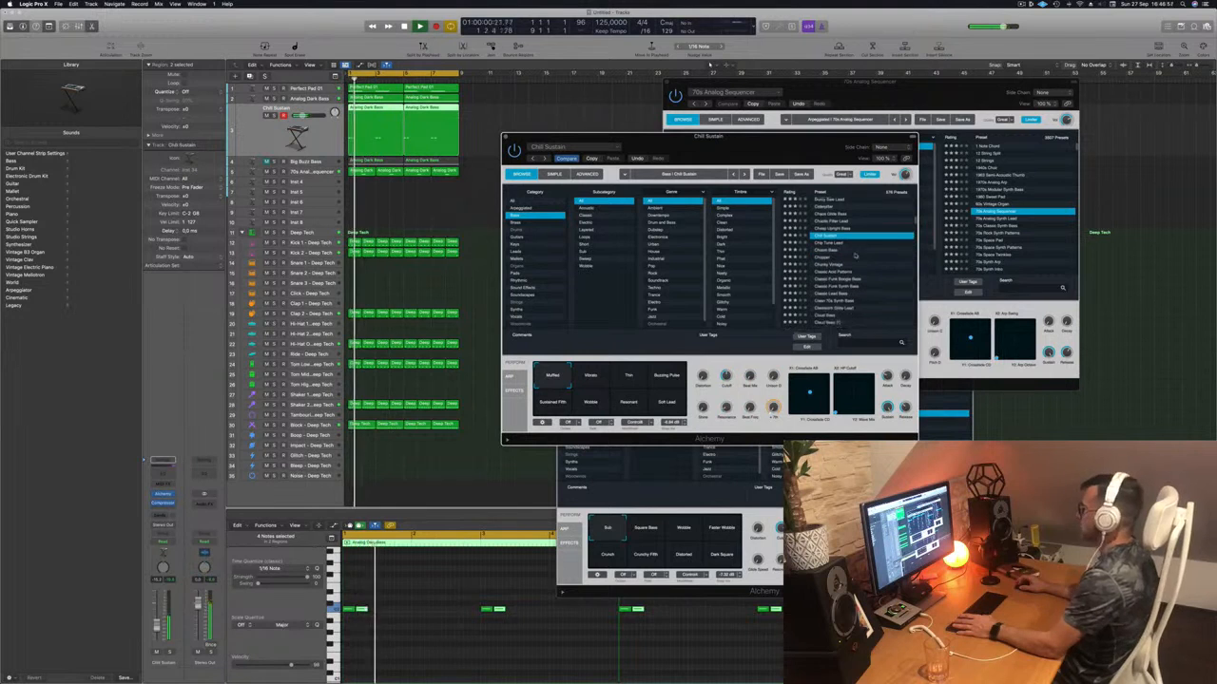
left_click(834, 255)
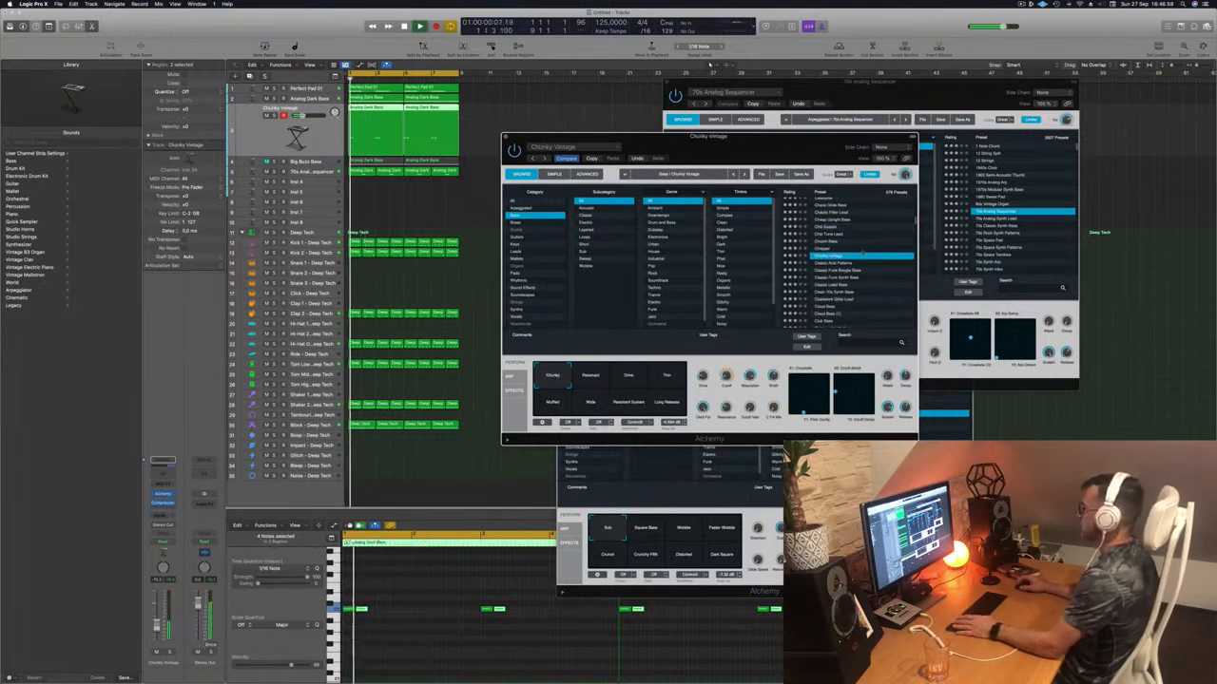
scroll(862, 251, "down", 2)
left_click(837, 252)
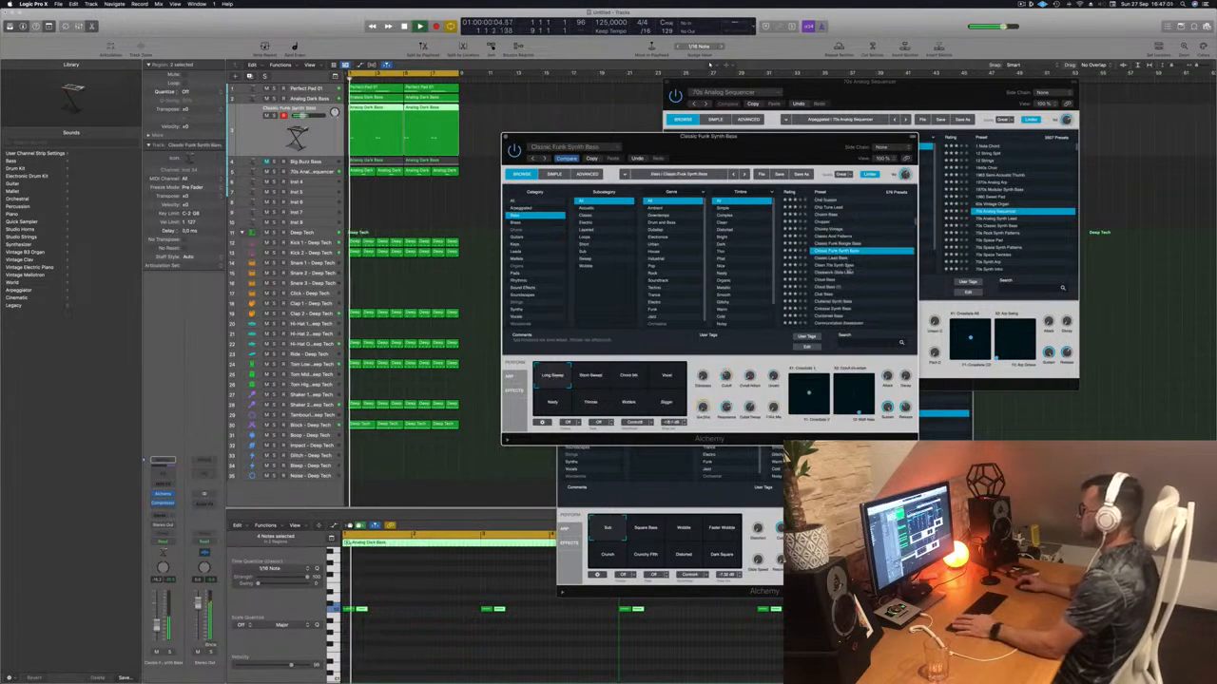
- Audition Club Bass, Concussion Bass, Corrosion, Dark And Deep Bass, Dark Drive Stack, Dark Edgy and Dark Glide Lead
left_click(825, 295)
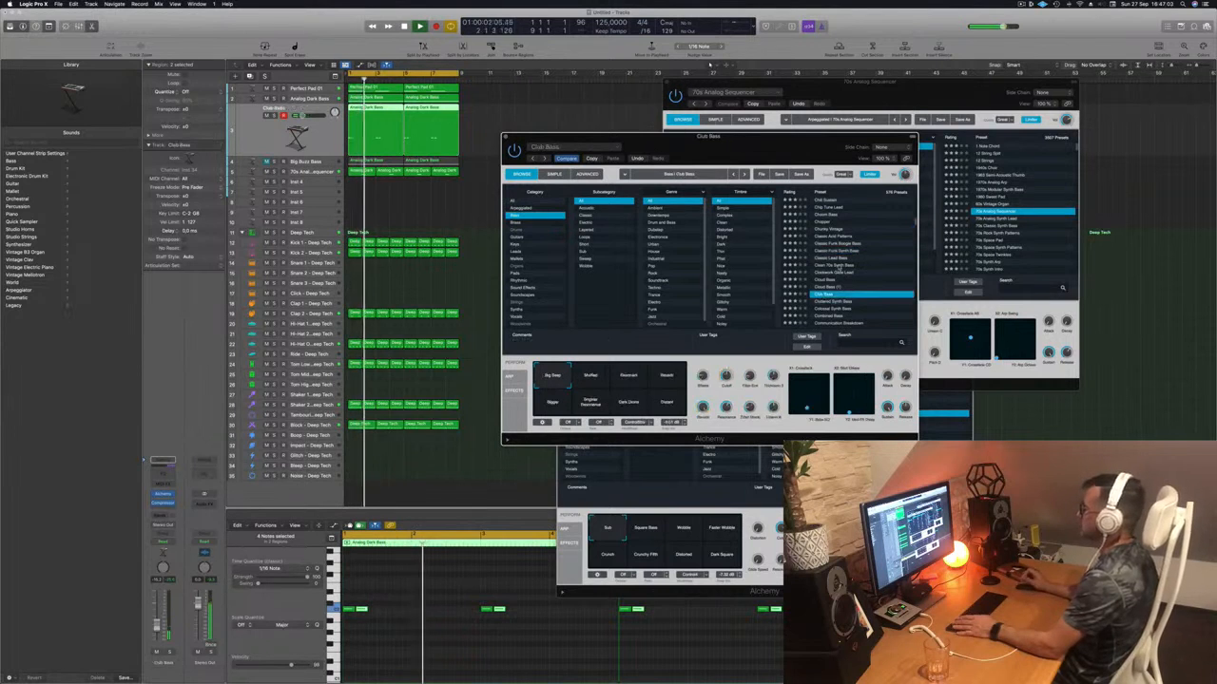
scroll(858, 269, "down", 3)
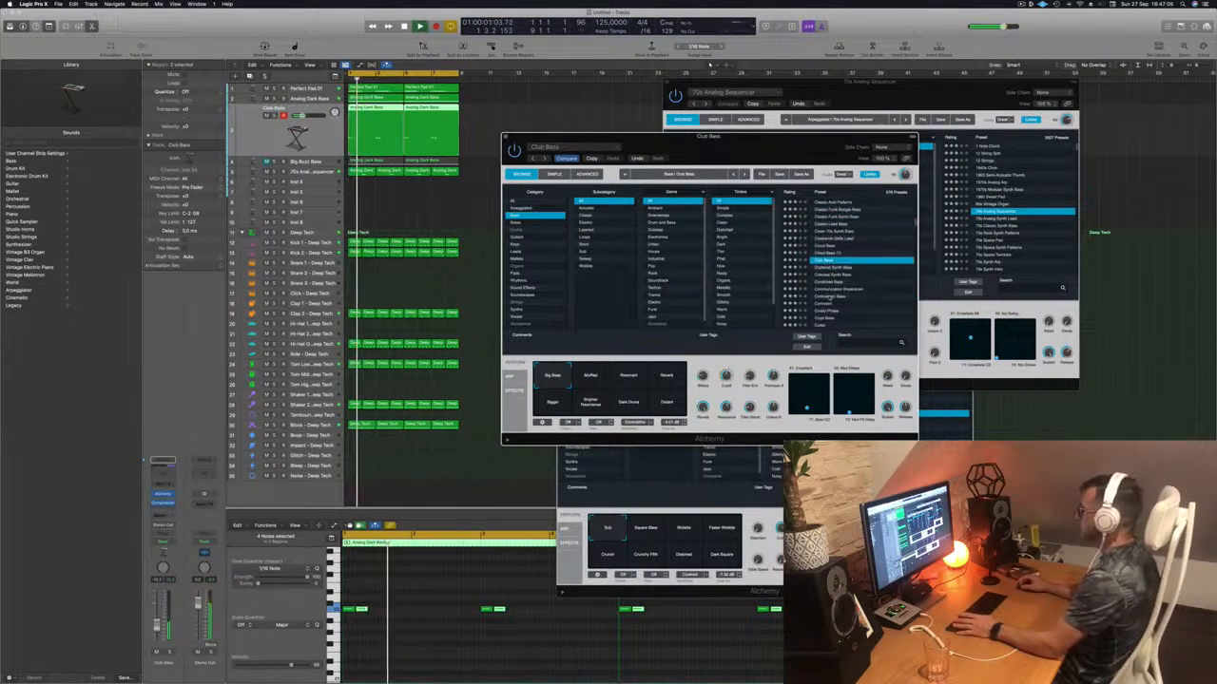
left_click(826, 296)
scroll(825, 296, "down", 2)
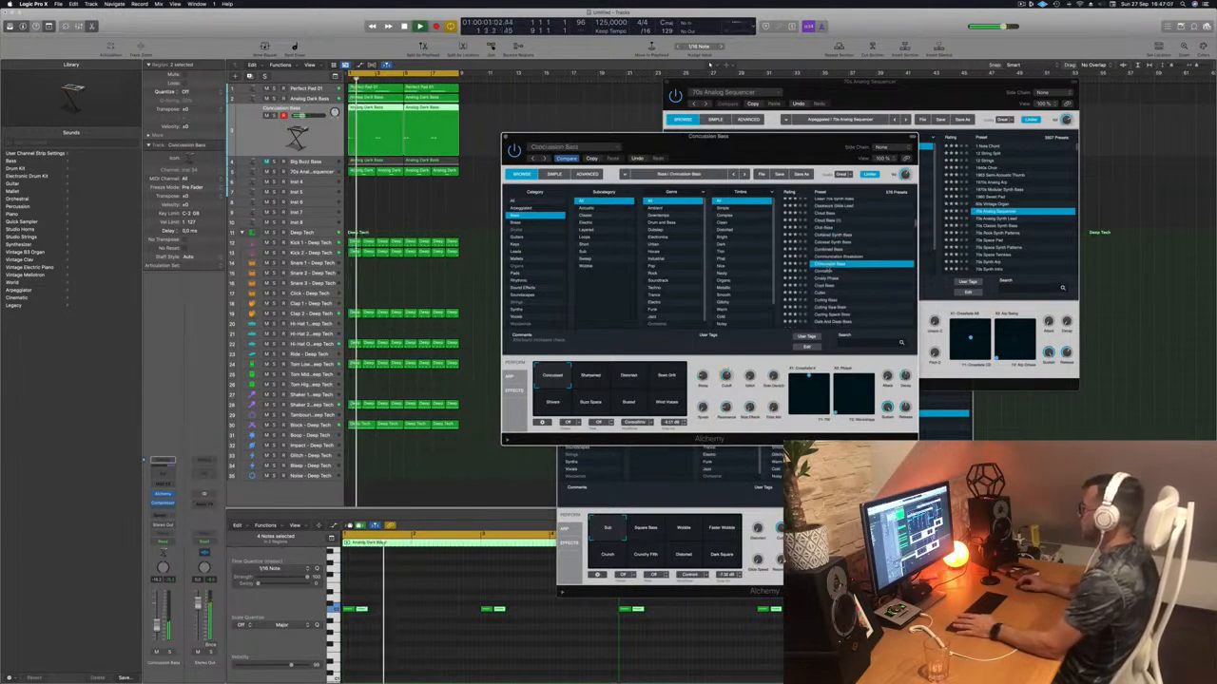
left_click(827, 273)
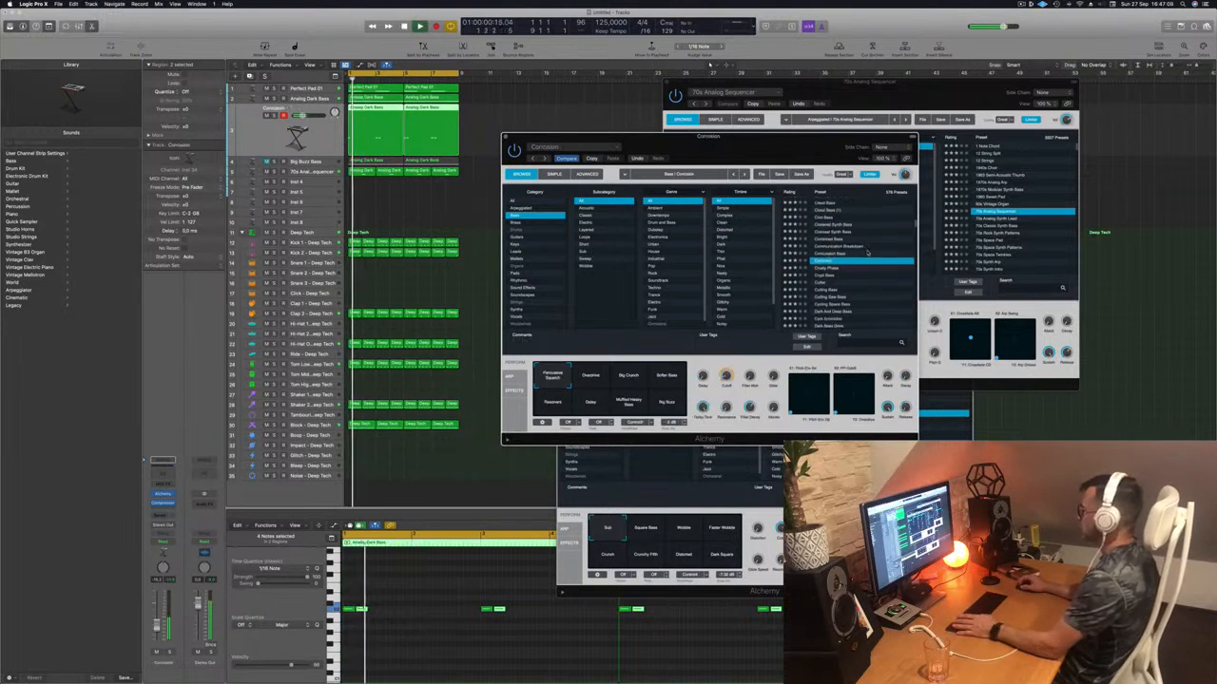
scroll(827, 281, "down", 2)
left_click(823, 285)
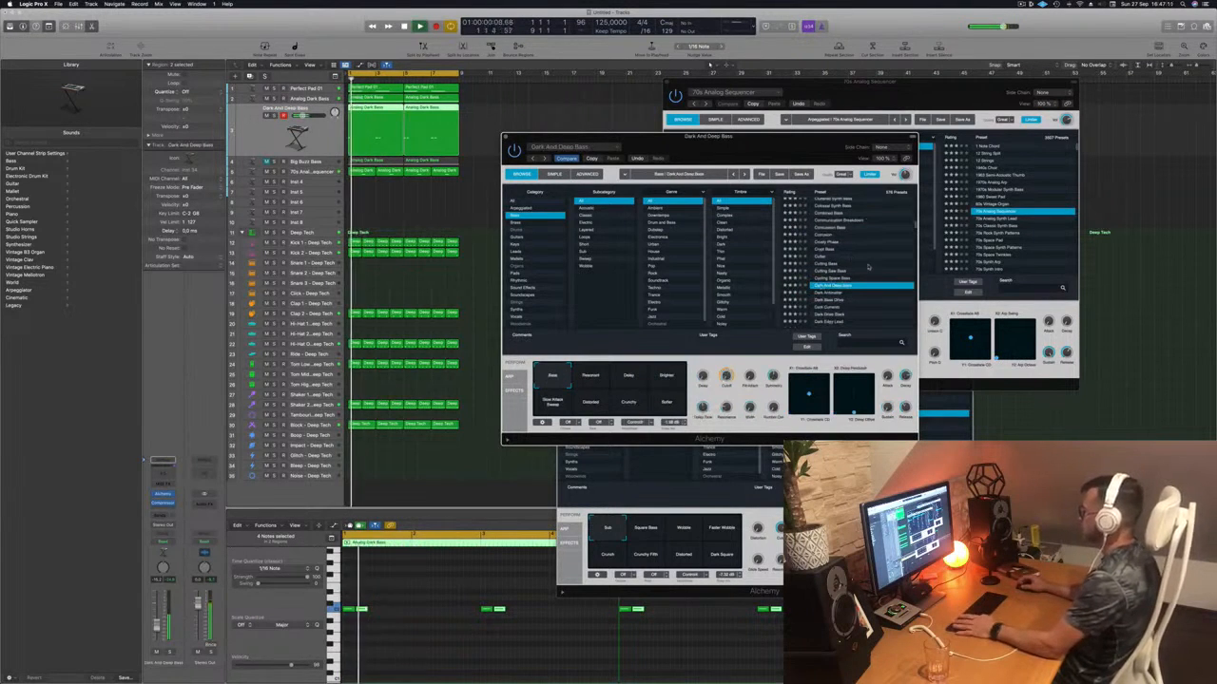
scroll(860, 263, "down", 3)
left_click(831, 269)
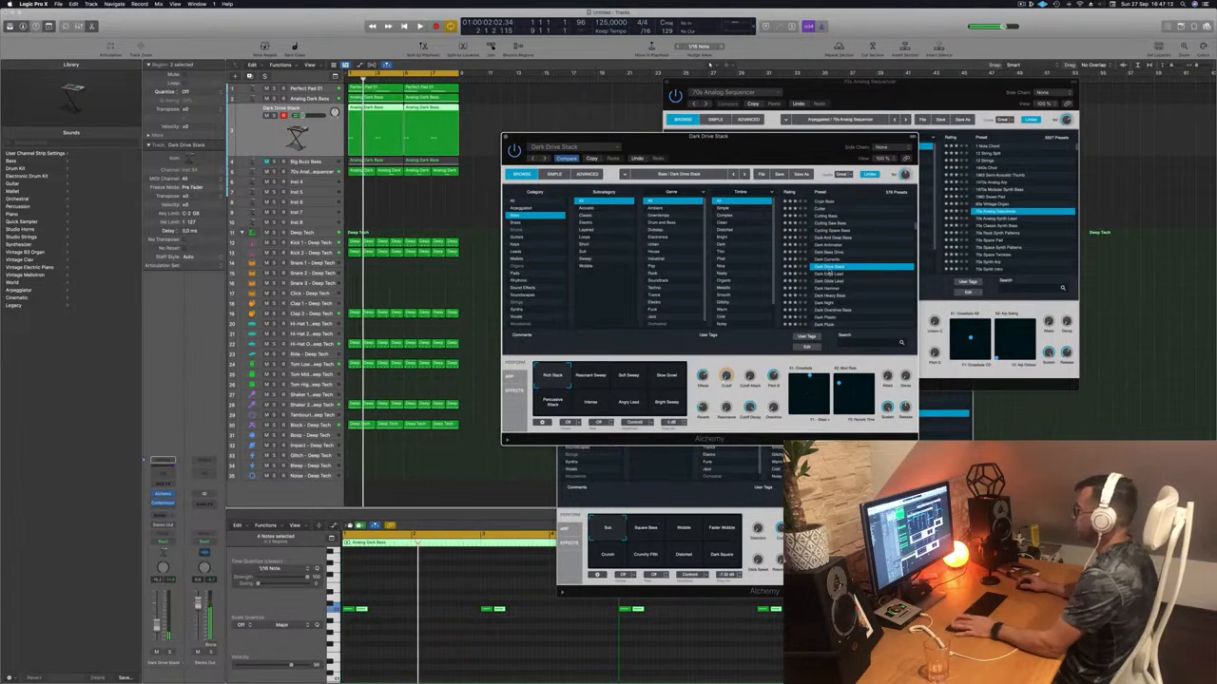
left_click(829, 273)
scroll(829, 273, "down", 1)
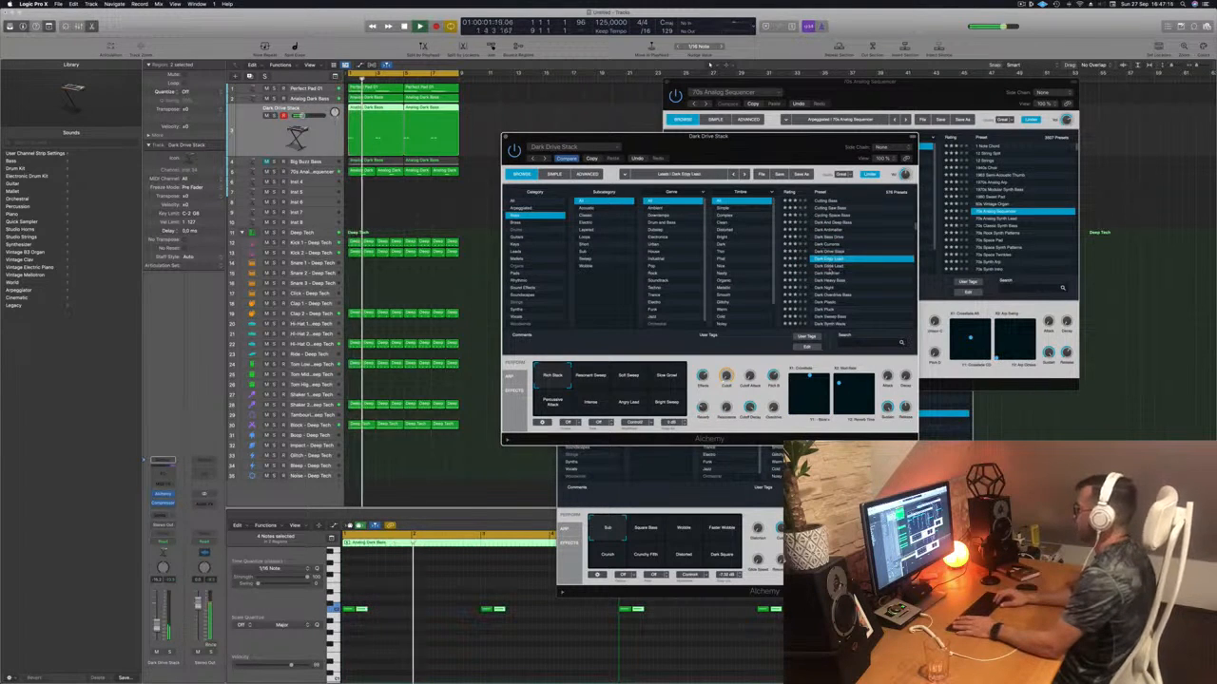
left_click(829, 269)
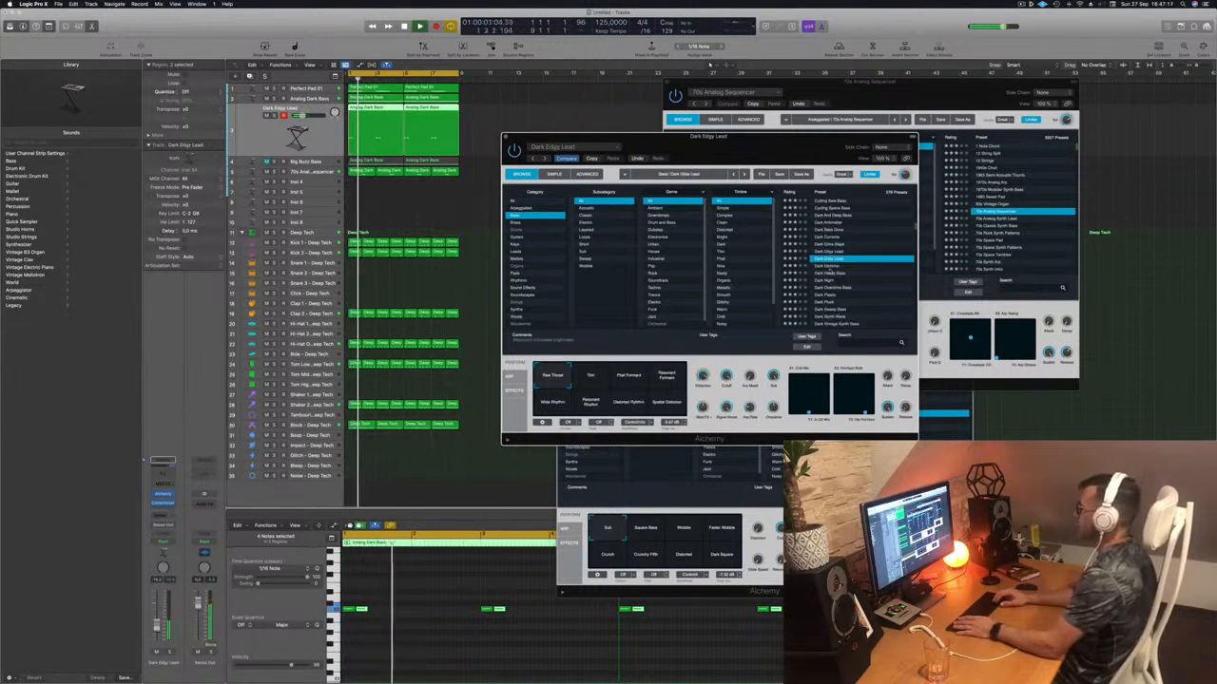
key("space")
key("space")
- Try Dark Hammer and Dark Night, then load 70s Classic Synth Bass from the top of the list
left_click(829, 268)
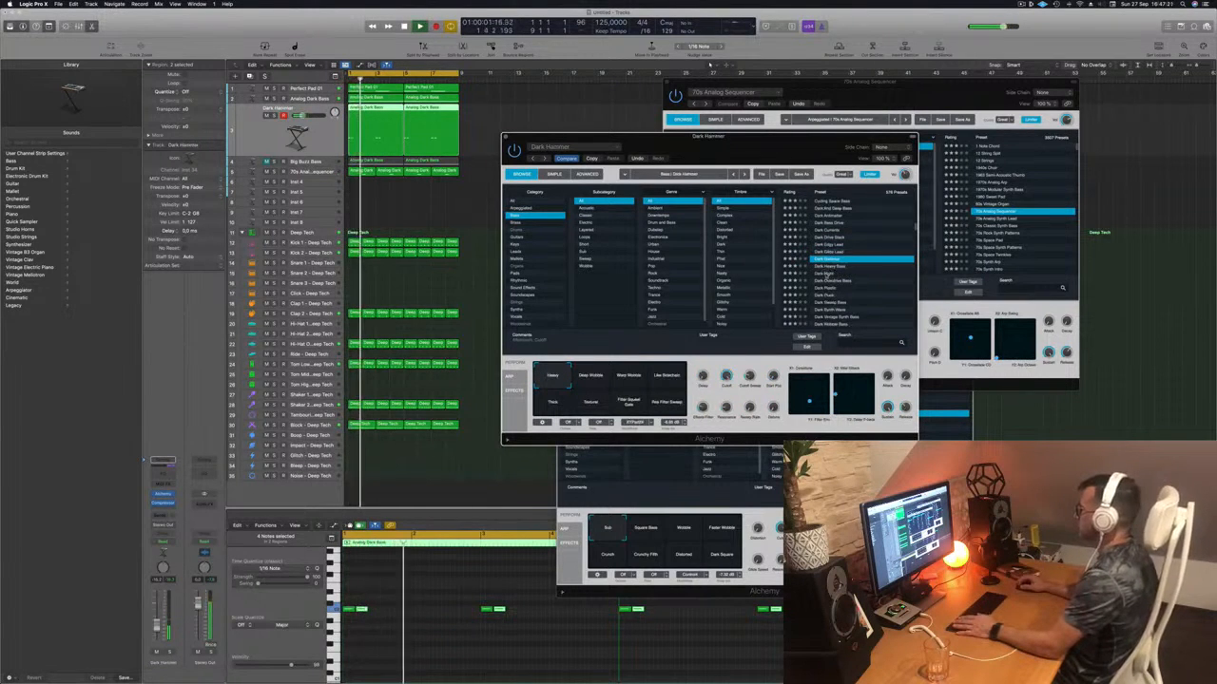
left_click(827, 274)
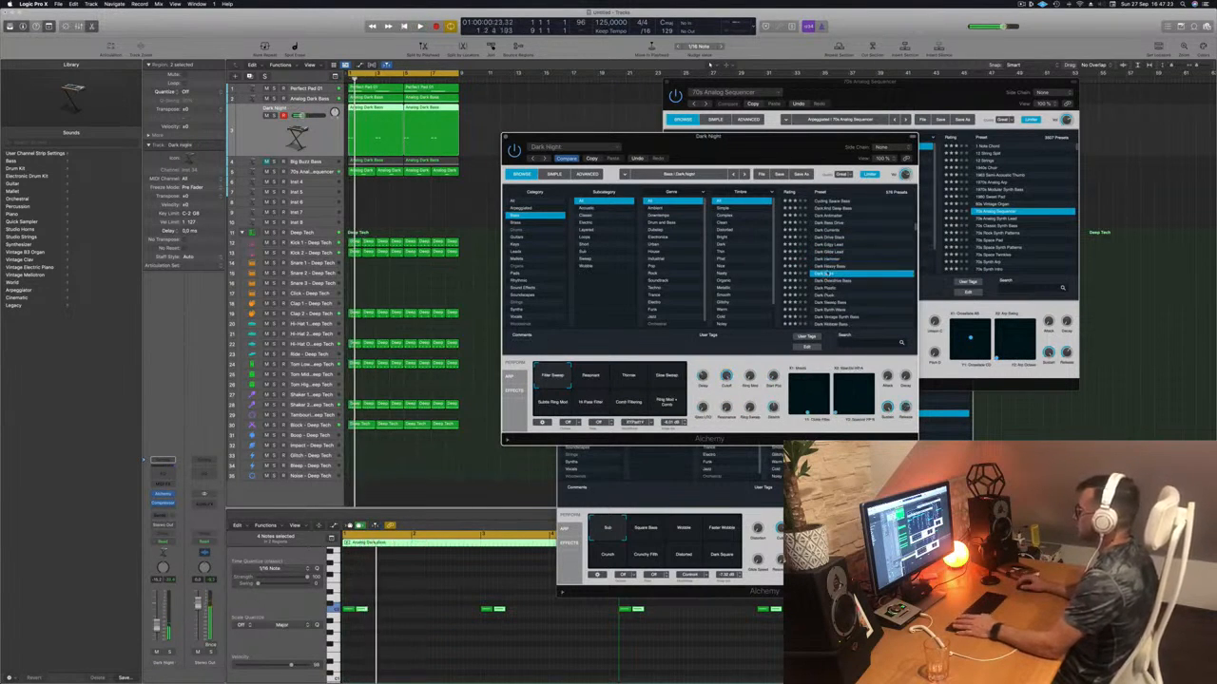
scroll(832, 248, "up", 10)
left_click(834, 200)
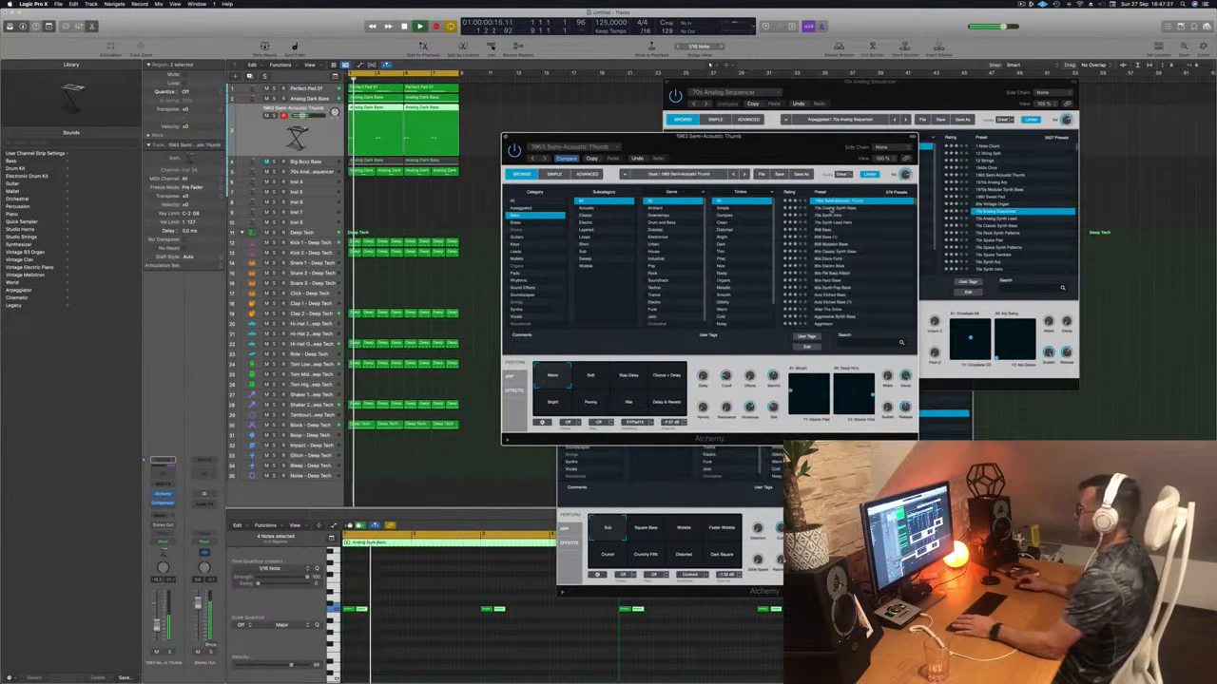
left_click(834, 207)
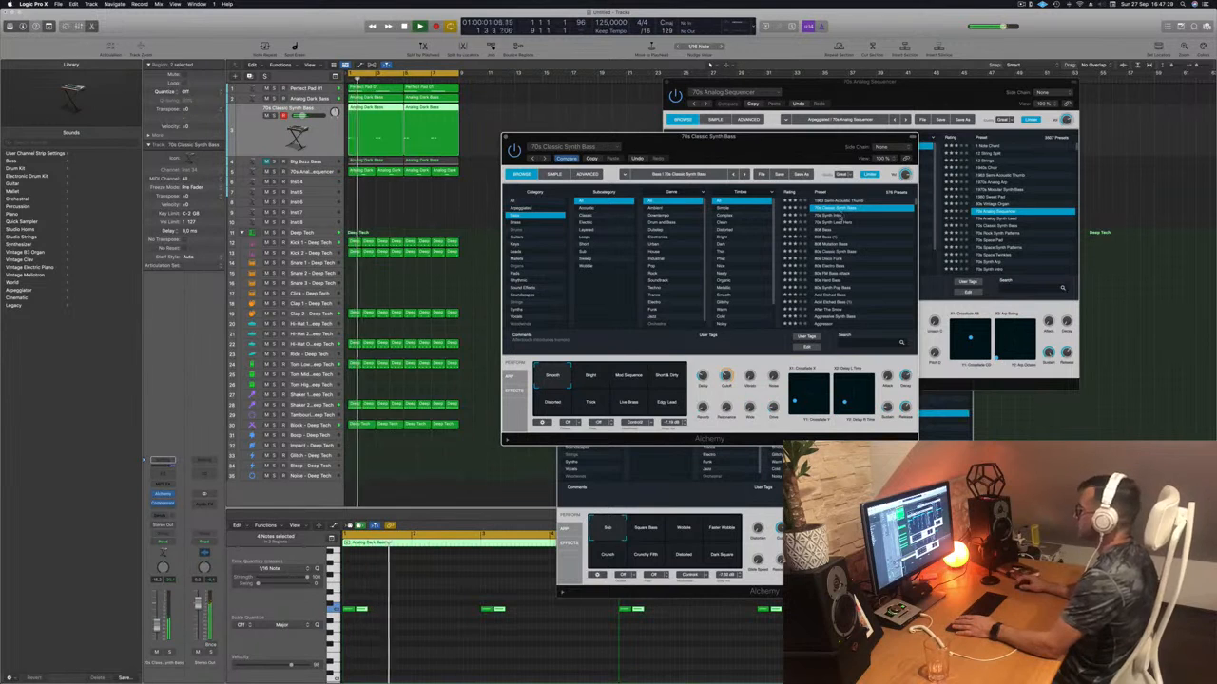
- Try the Short & Dirty, Distorted, Thick, Live Brass and Edgy Lead variations, returning to Smooth
left_click_drag(785, 153, 801, 153)
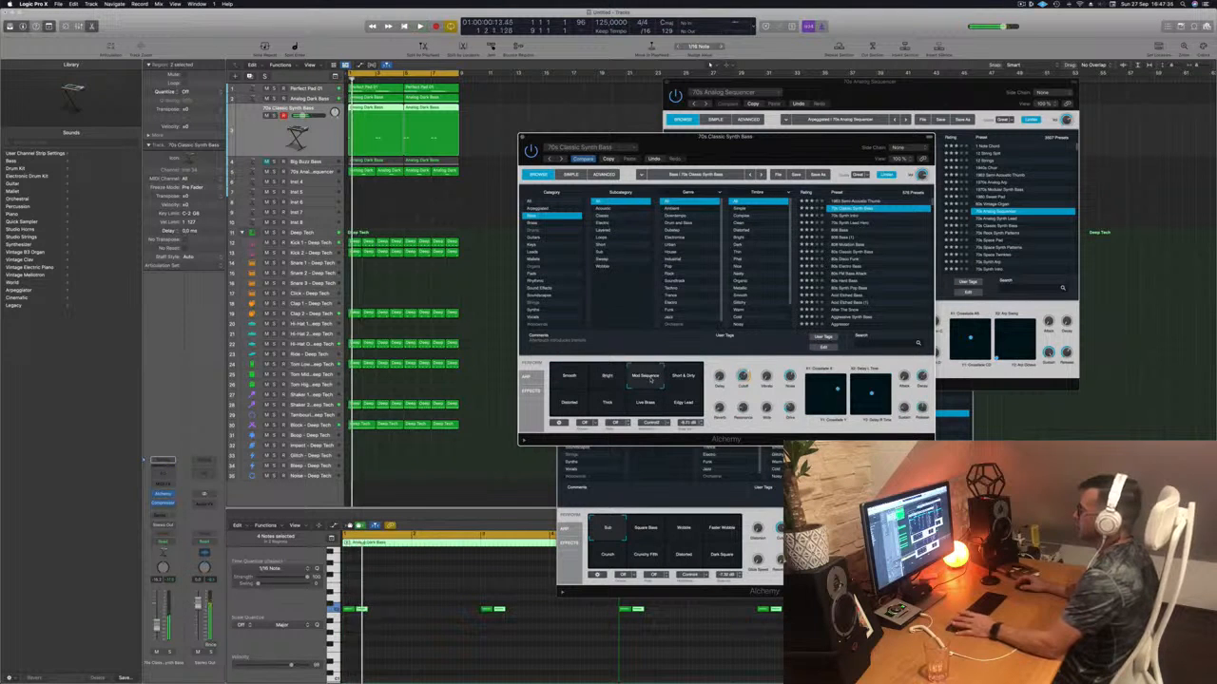
left_click(684, 377)
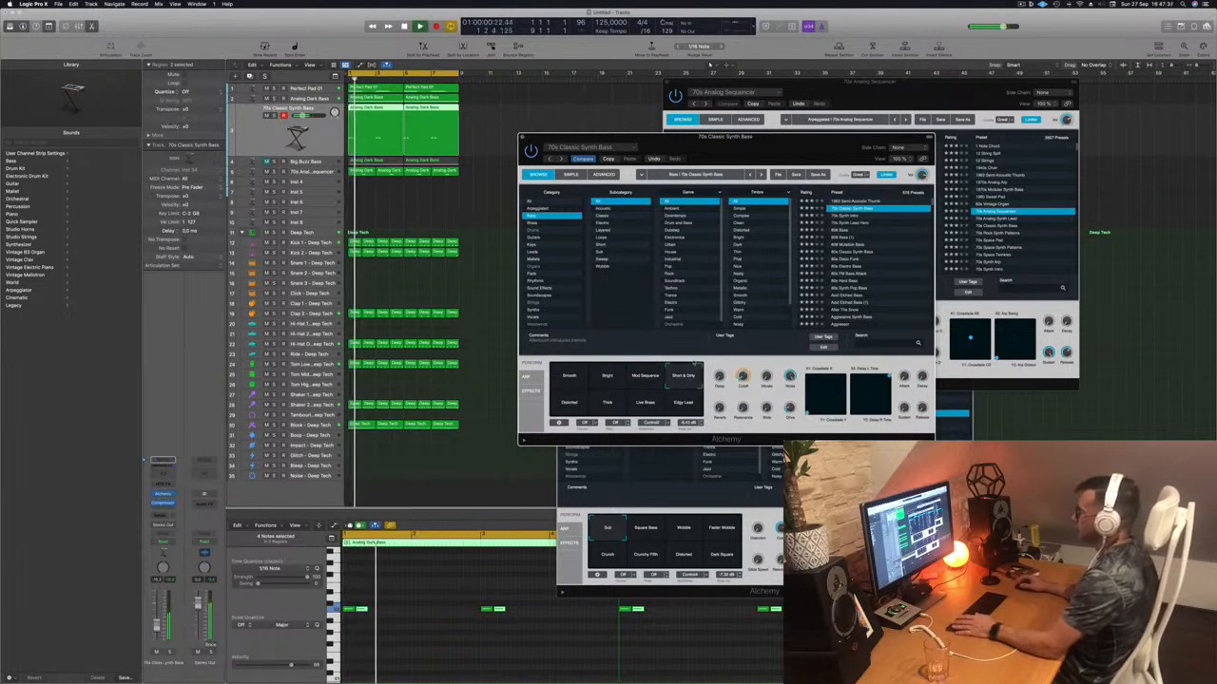
left_click(567, 404)
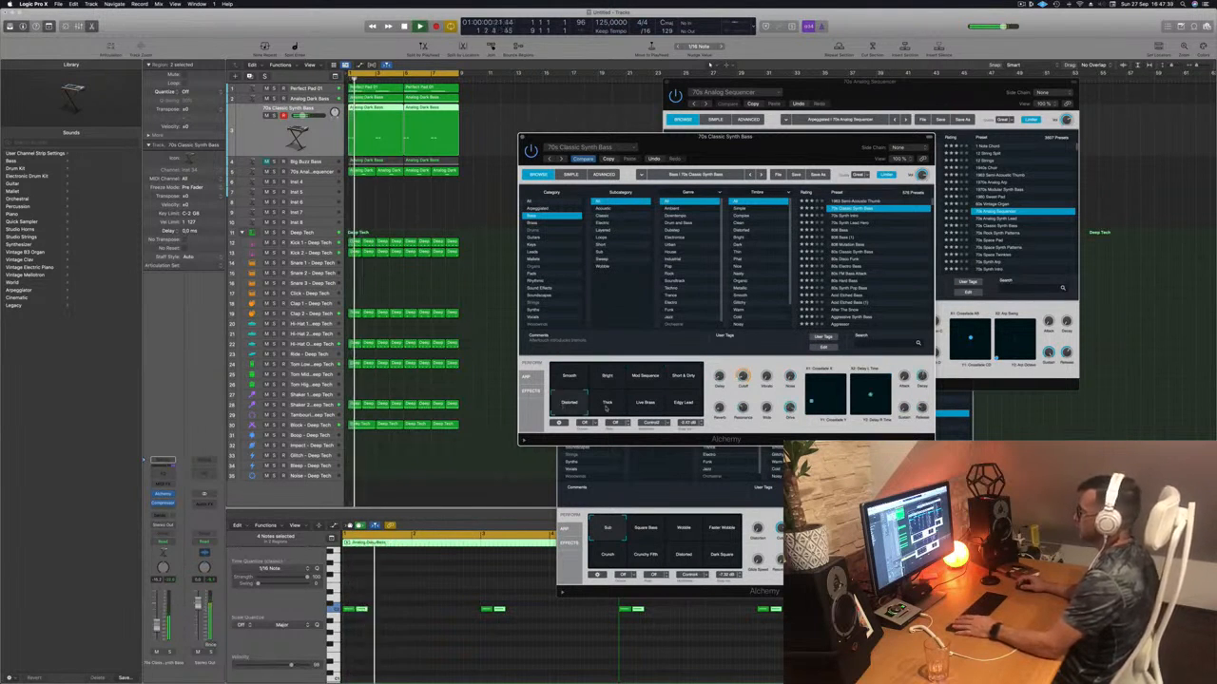
left_click(608, 407)
left_click(645, 407)
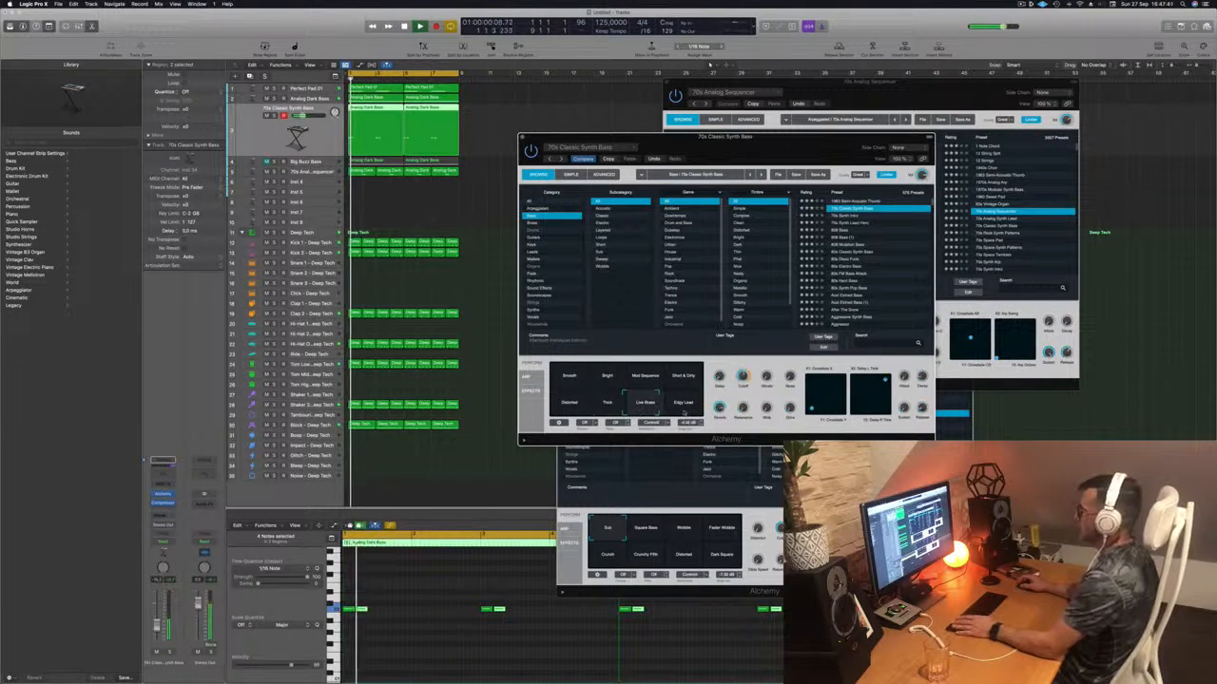
left_click(683, 406)
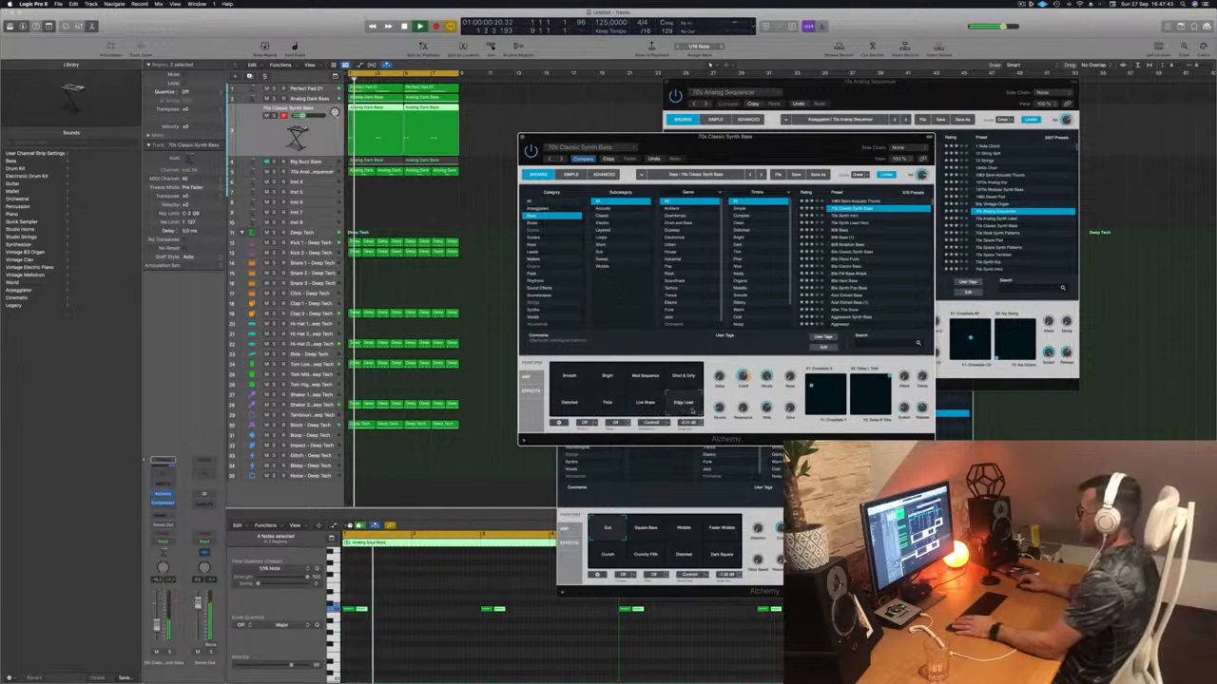
left_click(570, 379)
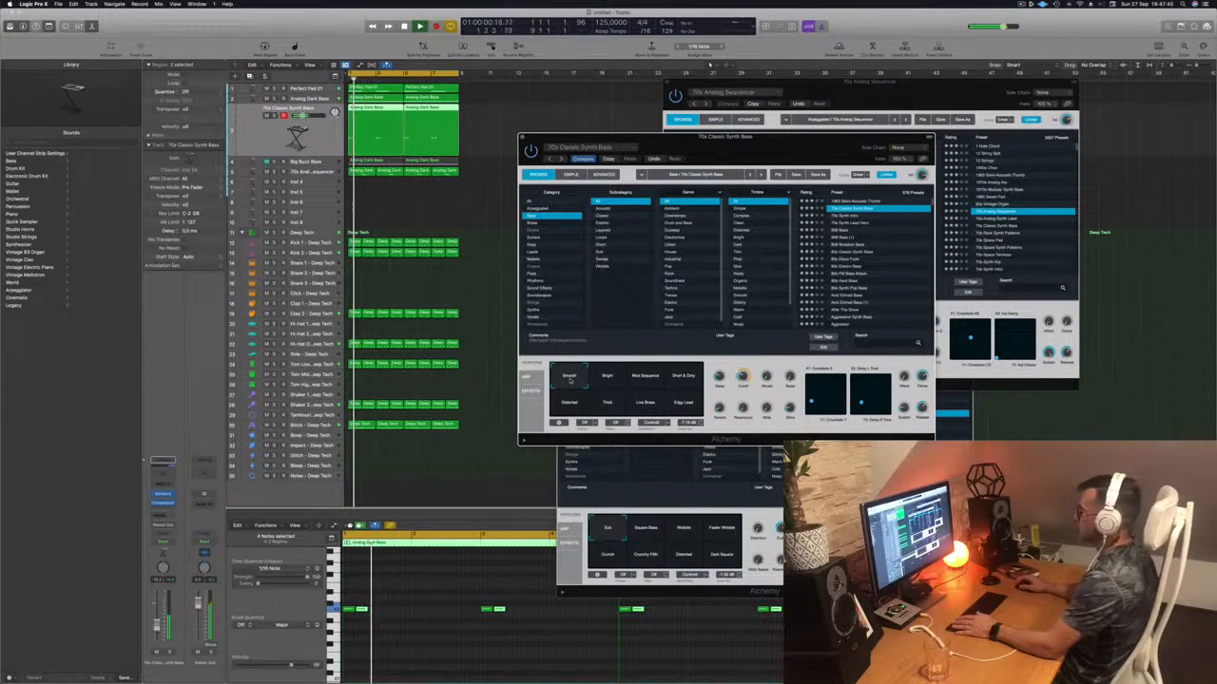
- Add a send on the bass track routed to Bus 6 and resume playback
left_click(314, 147)
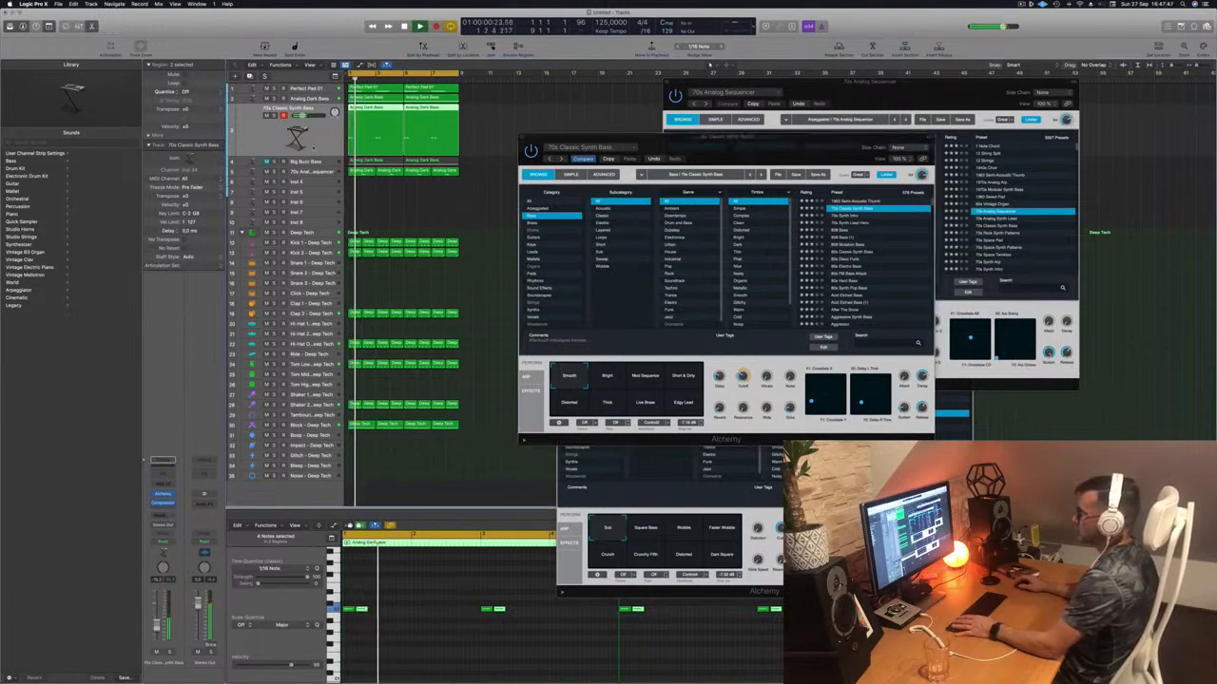
left_click(162, 461)
mouse_move(176, 525)
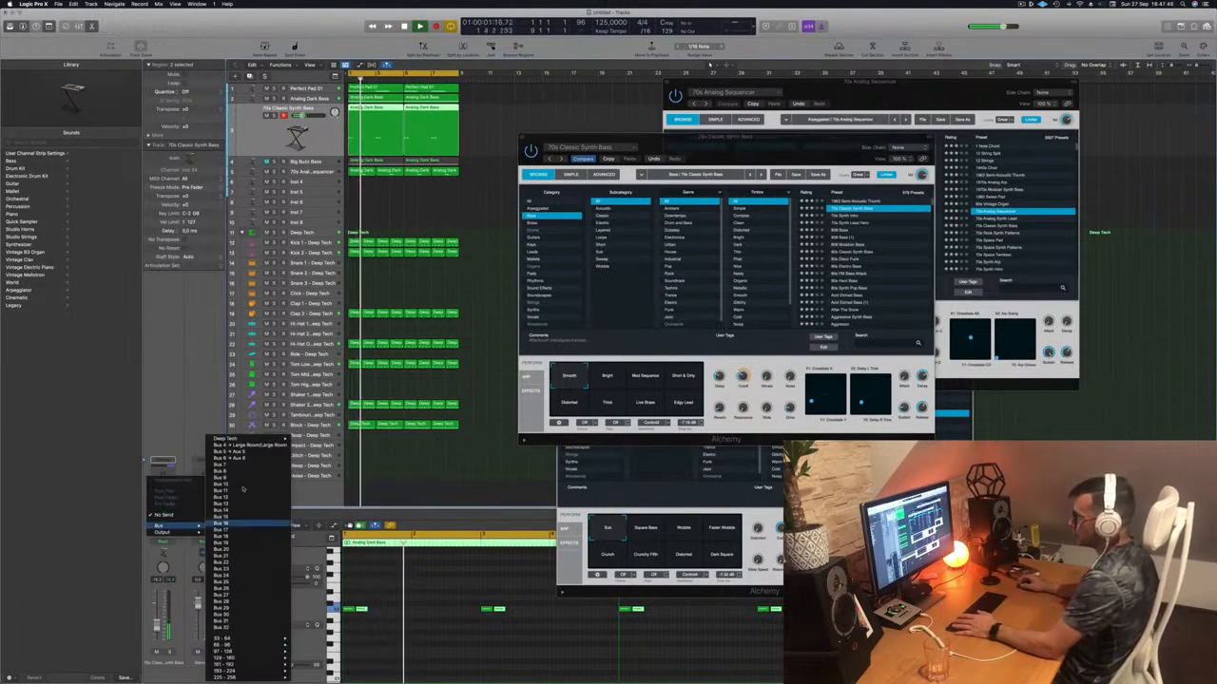
left_click(230, 459)
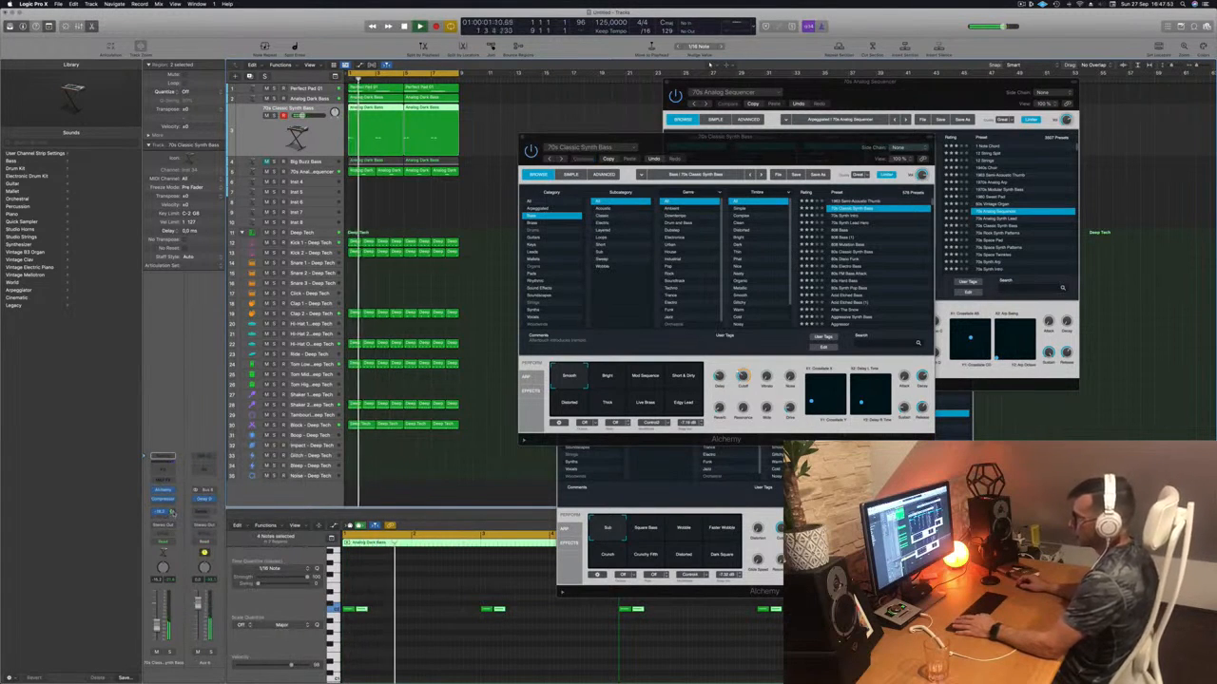
key("space")
key("space")
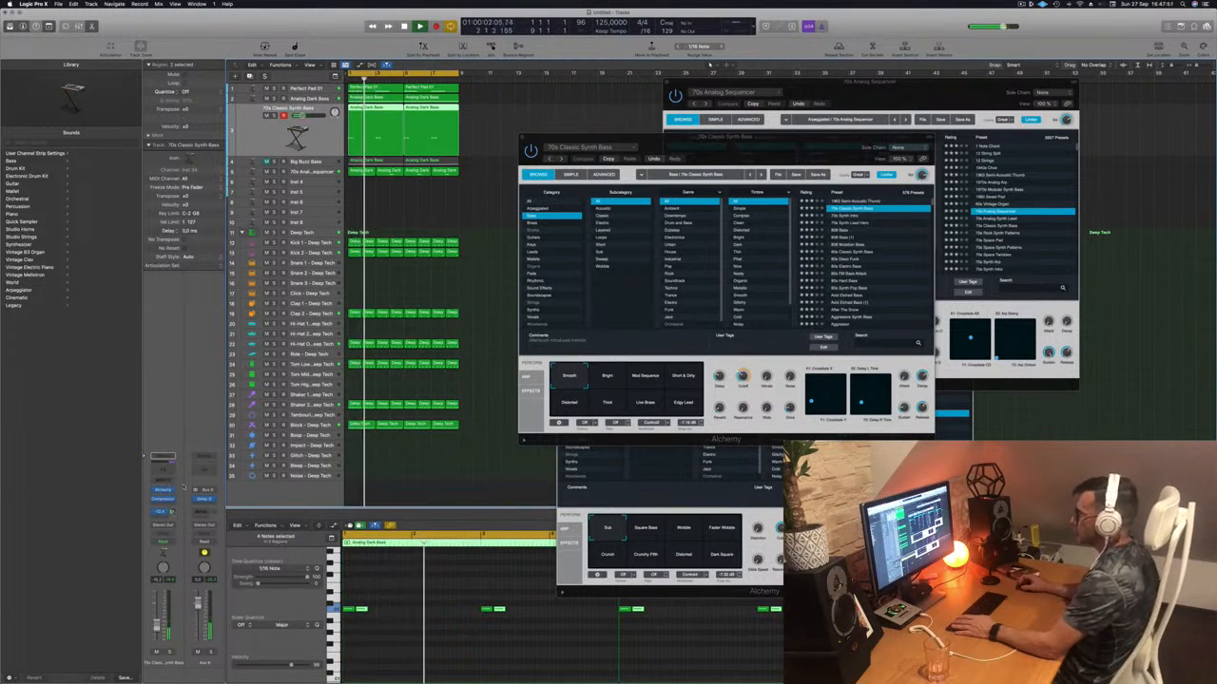
- Try the Mod Sequence and Short & Dirty variations, ending on Distorted
left_click_drag(819, 158, 855, 203)
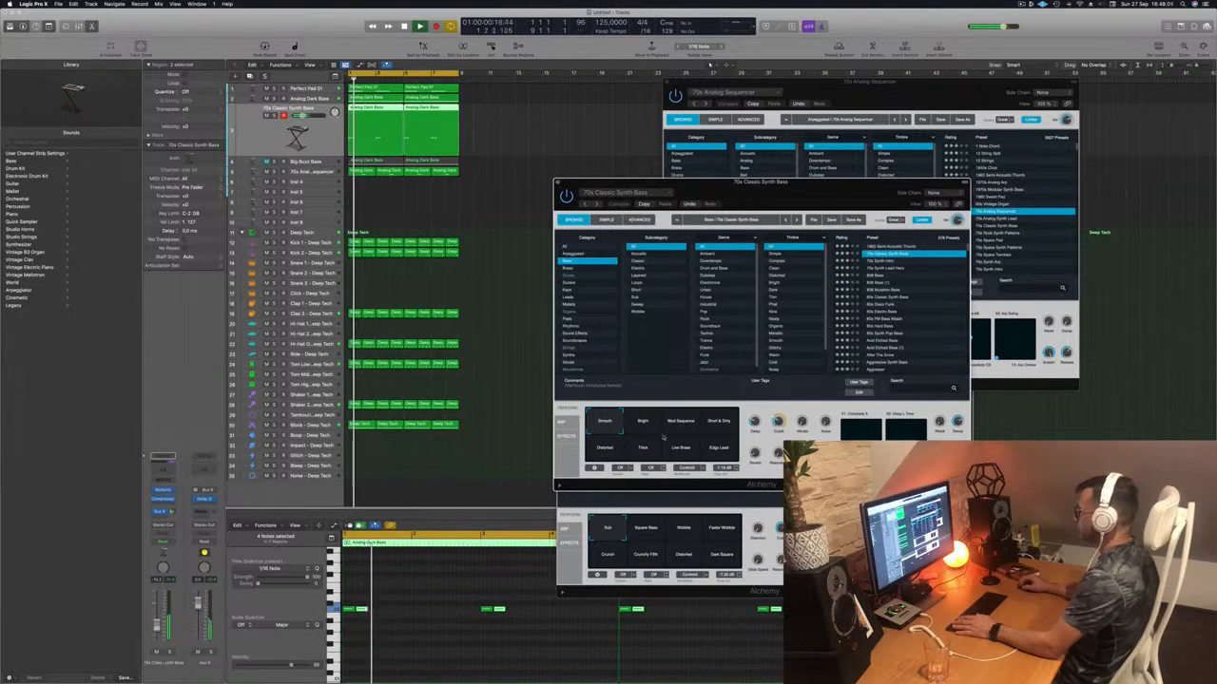
left_click(681, 428)
left_click(718, 433)
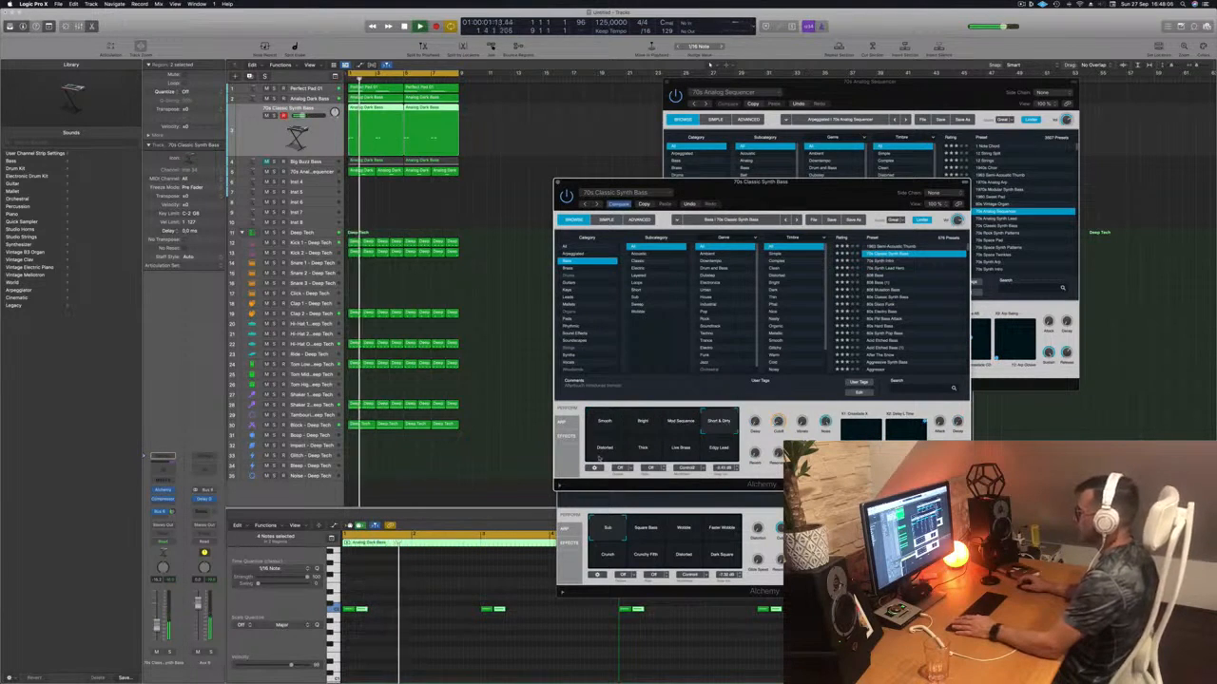
left_click(603, 449)
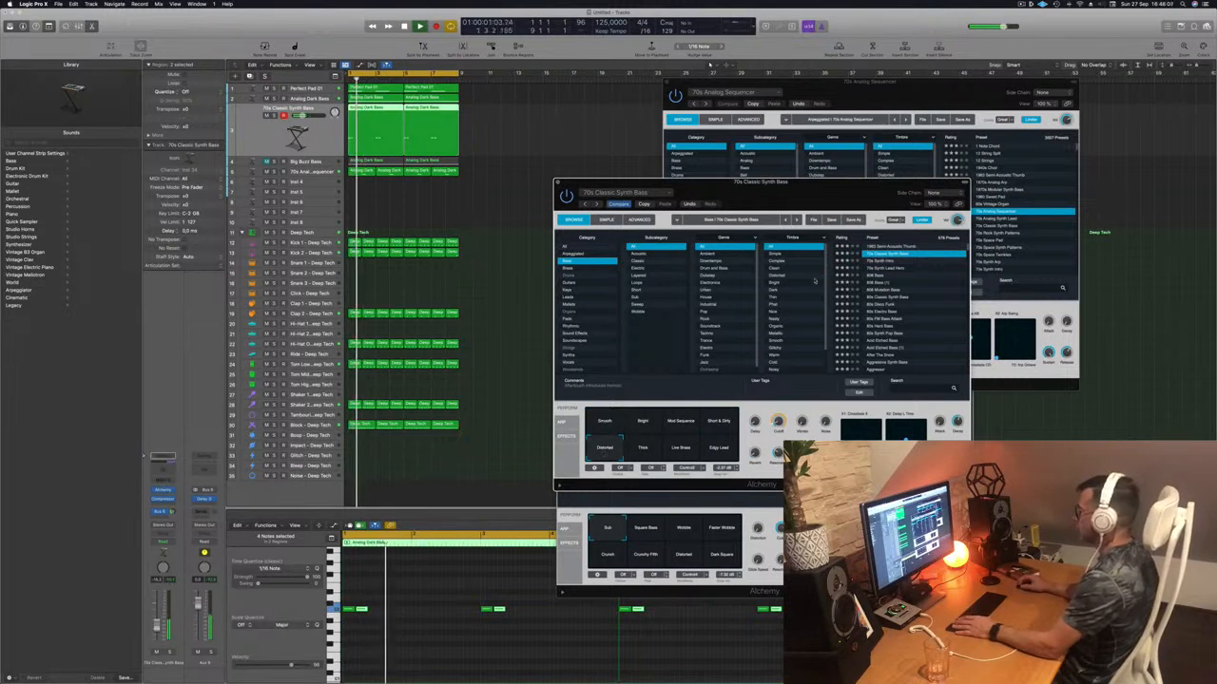
- Audition 70s Synth Intro, 70s Synth Lead Hero, 808 Bass, 80s basses and Acid Etched Bass presets
left_click(891, 262)
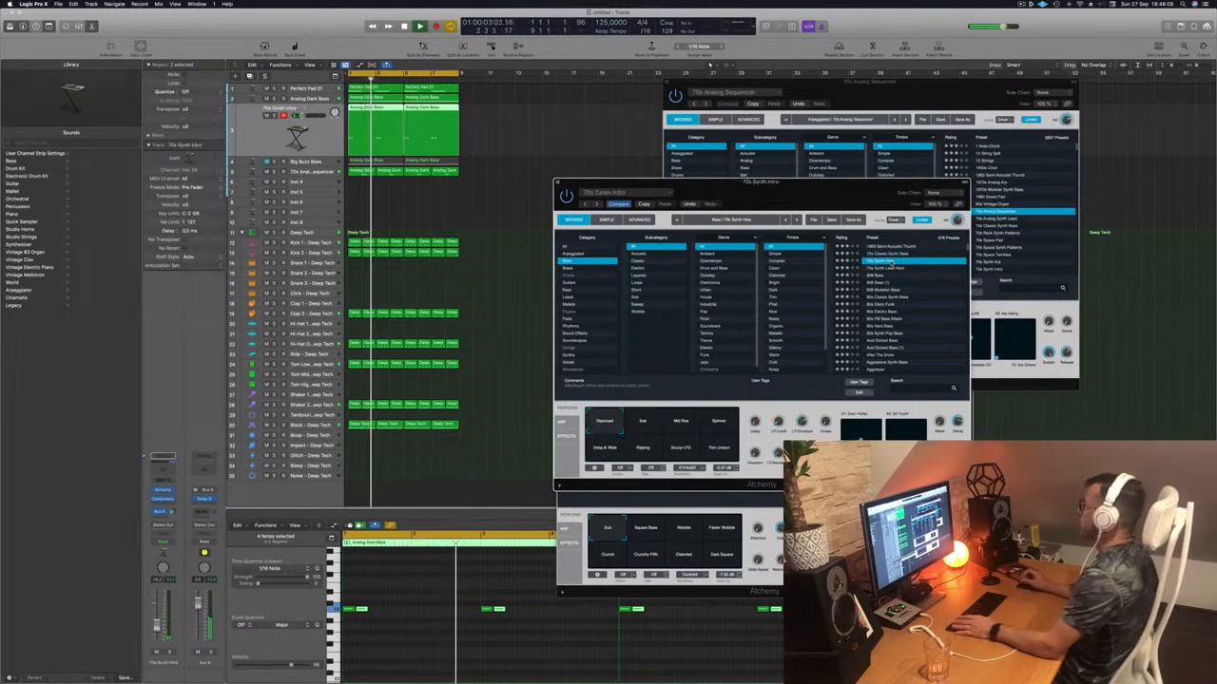
left_click(885, 269)
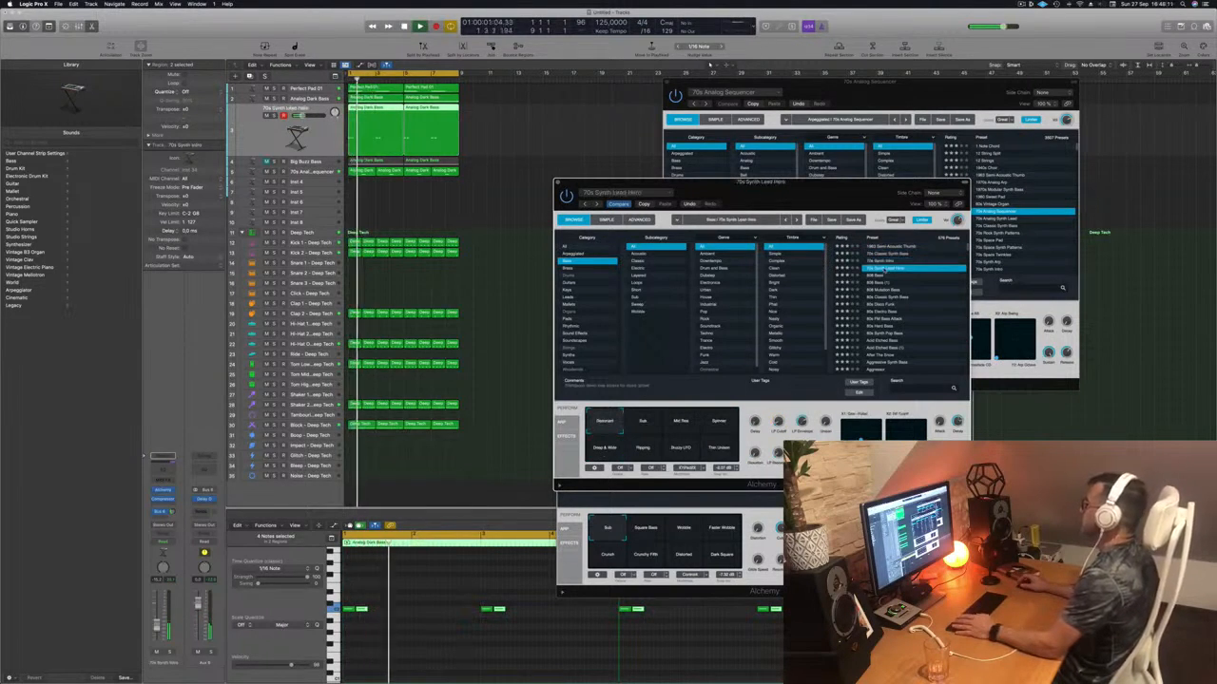
left_click(885, 276)
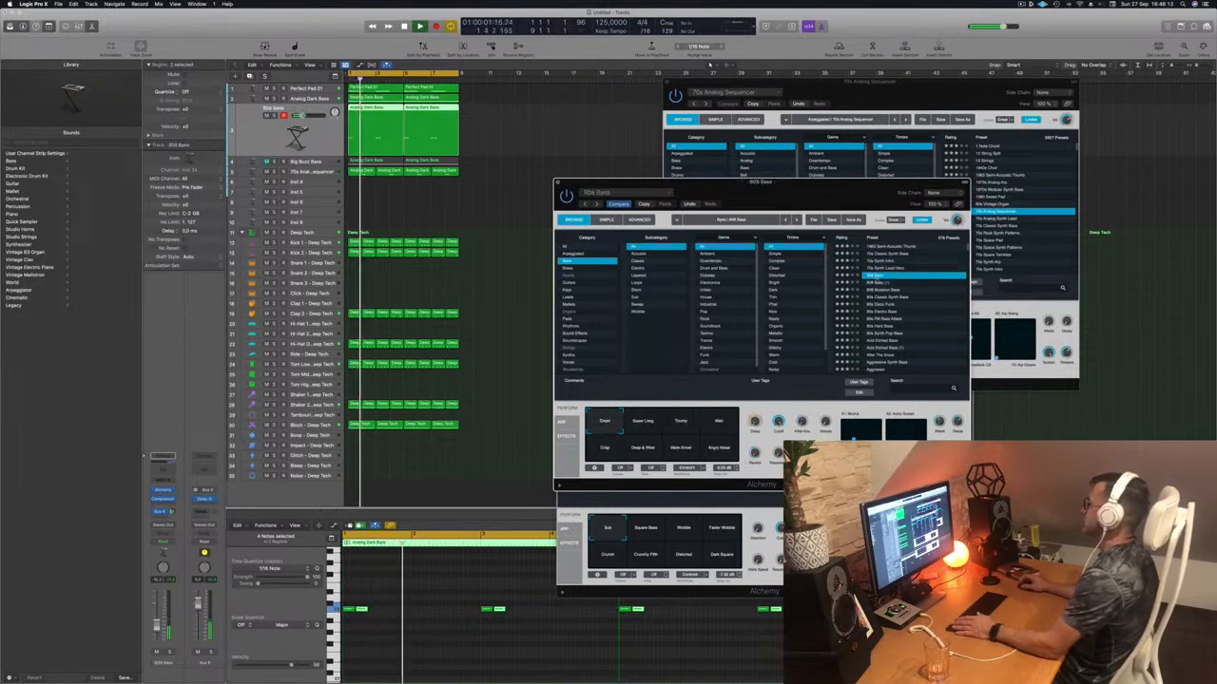
left_click(877, 299)
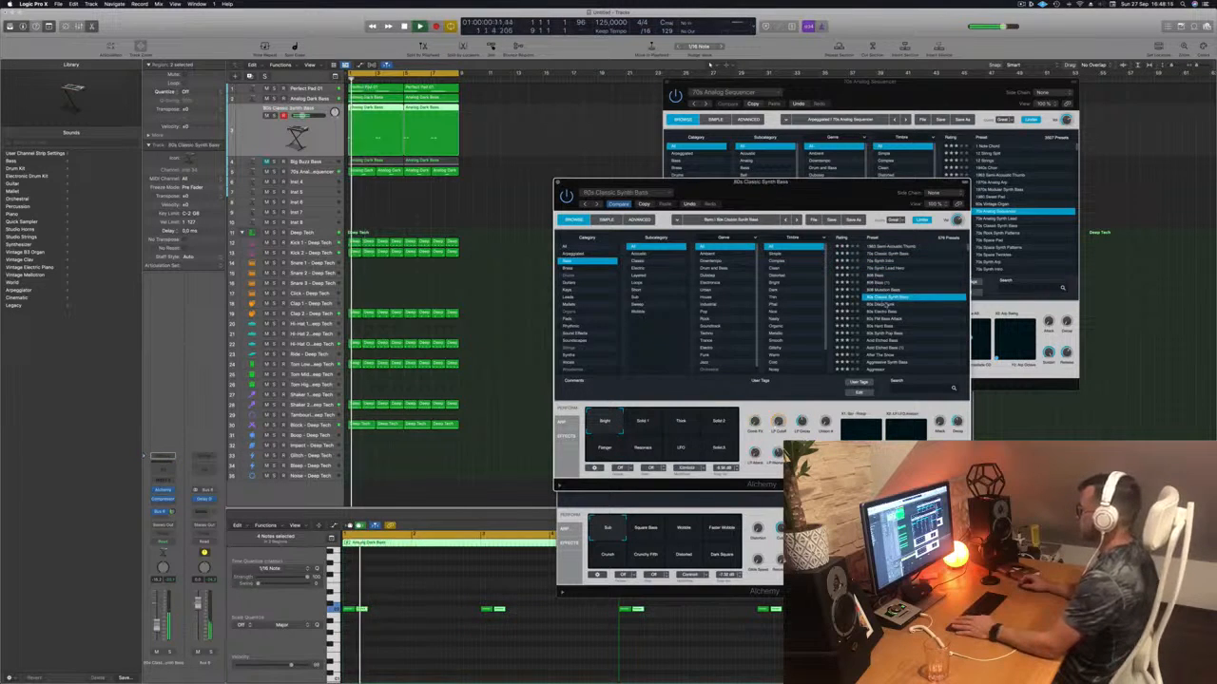
left_click(880, 312)
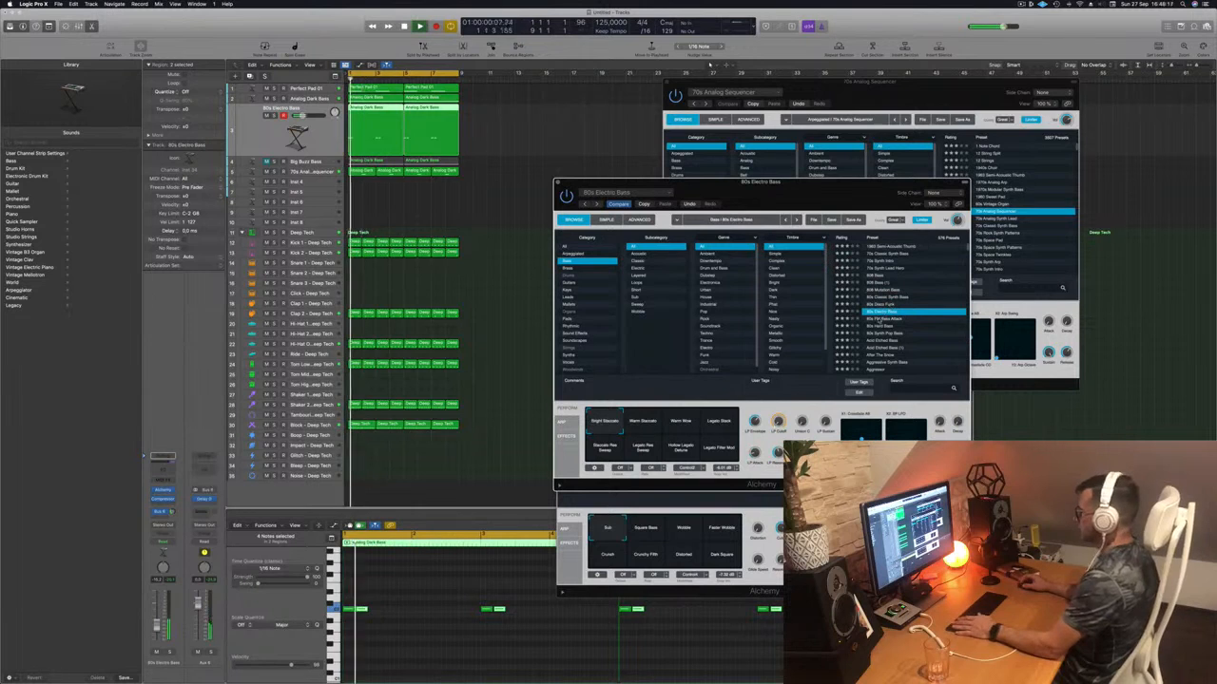
left_click(878, 325)
scroll(879, 324, "down", 1)
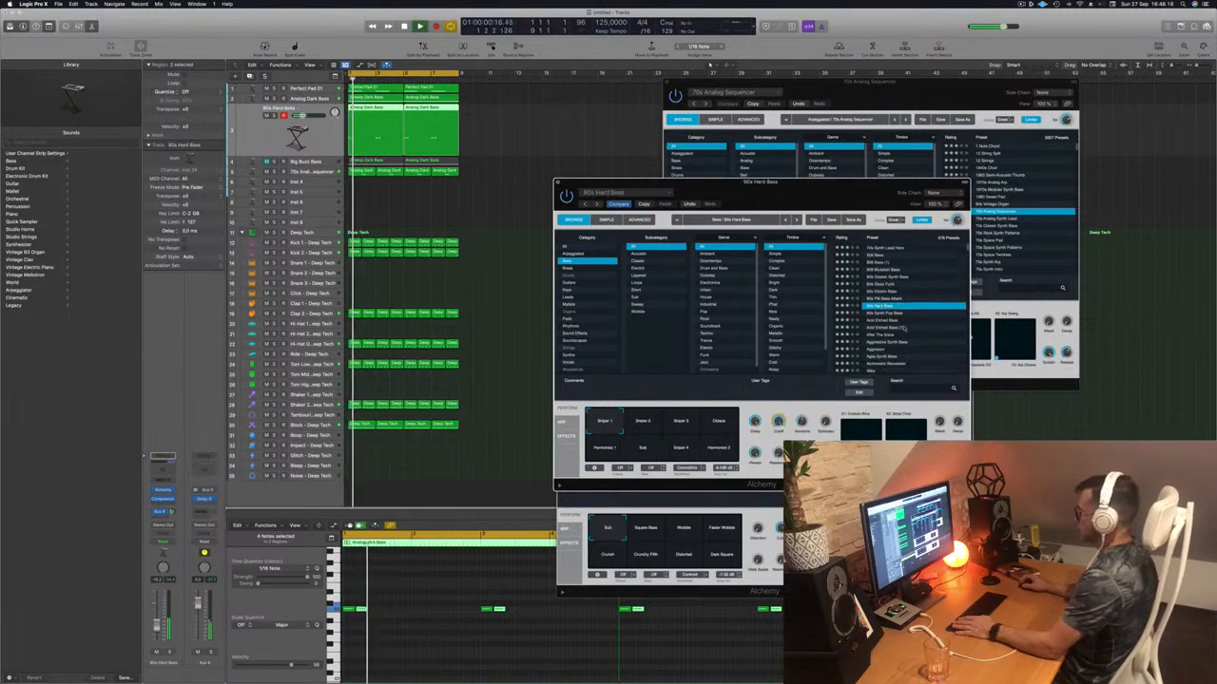
left_click(882, 321)
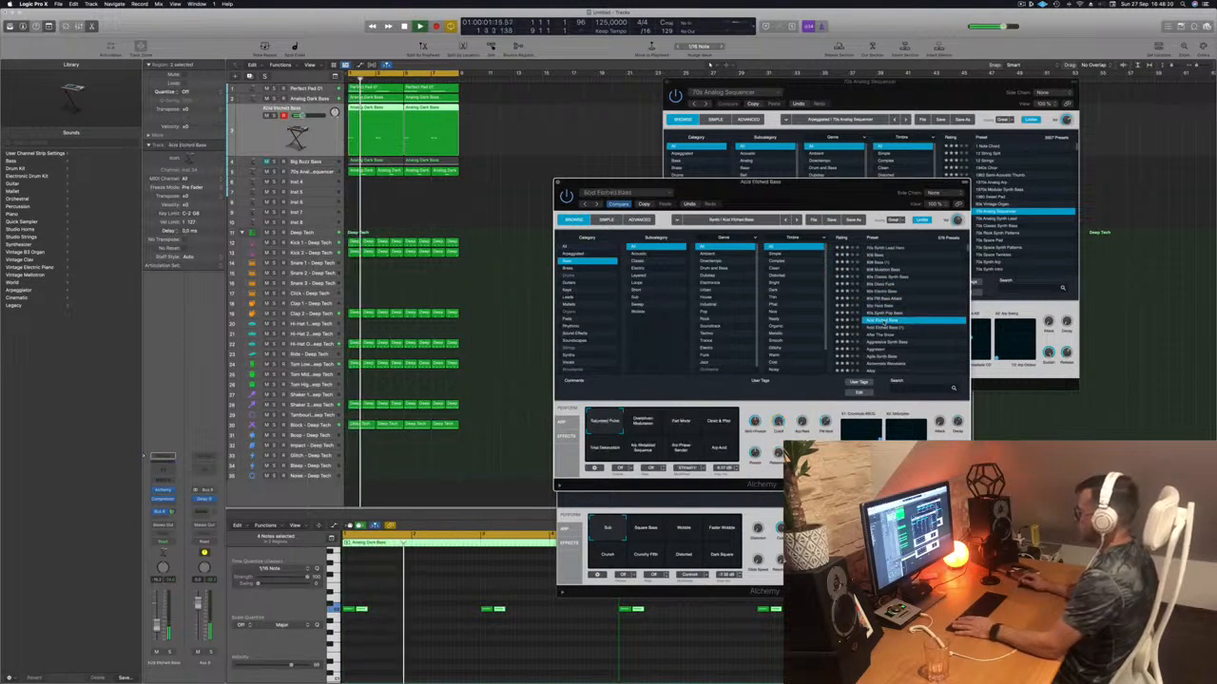
left_click(892, 327)
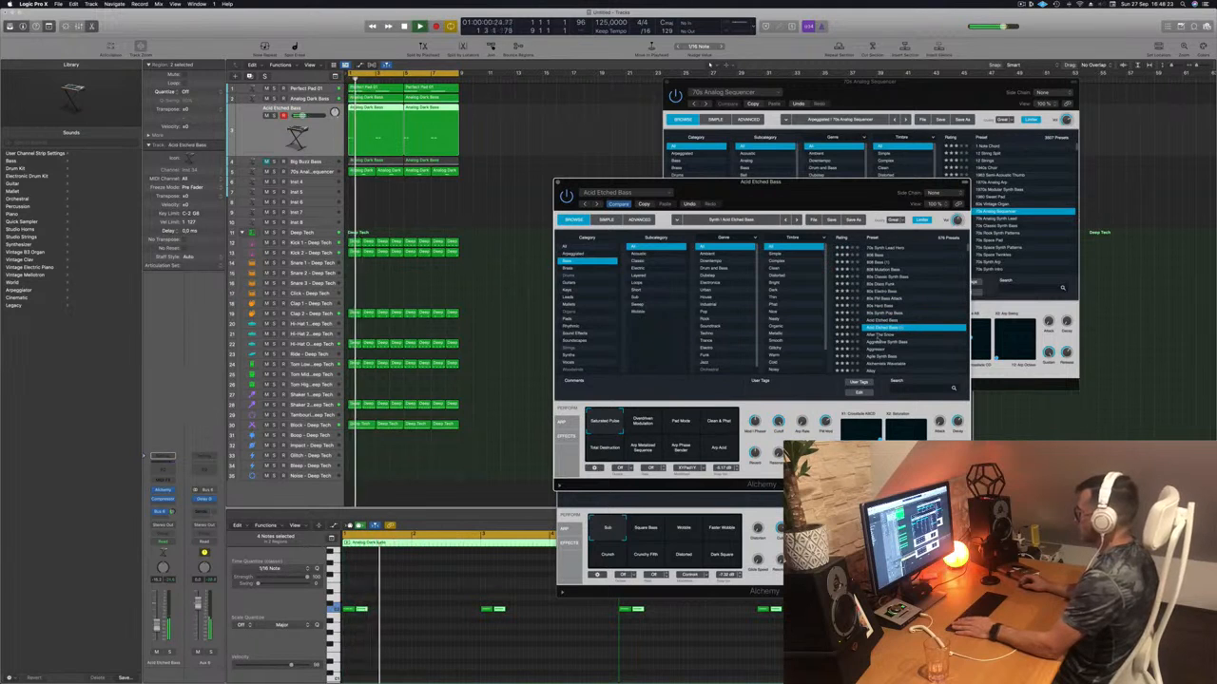
- Try the Clean & Phat and Pad Mode variations, then Aggressive Synth Bass, Agile Synth Bass and Amped Pluck
left_click(718, 421)
left_click(681, 422)
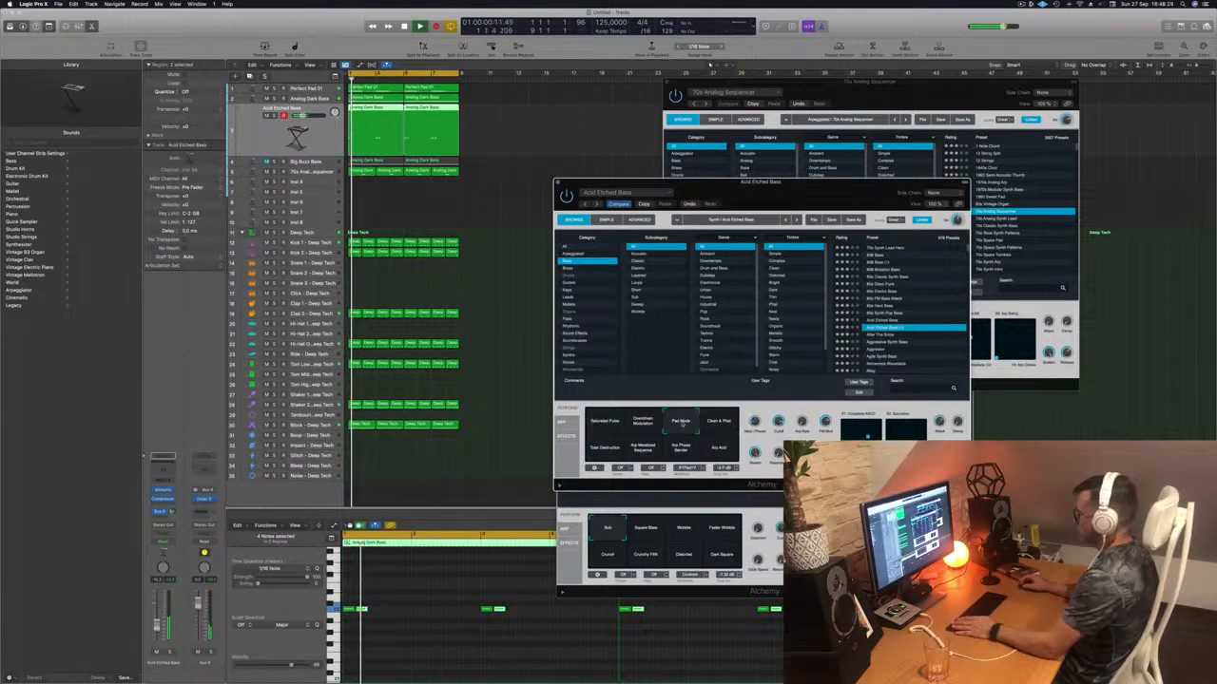
left_click(898, 342)
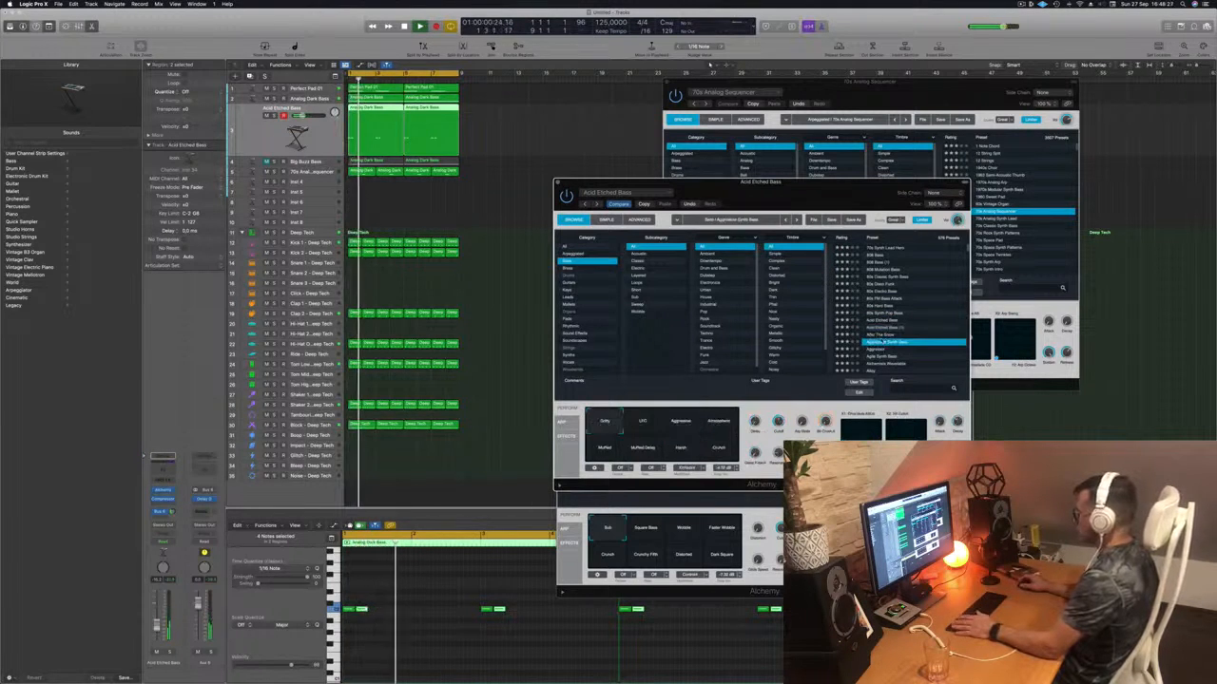
scroll(910, 335, "down", 1)
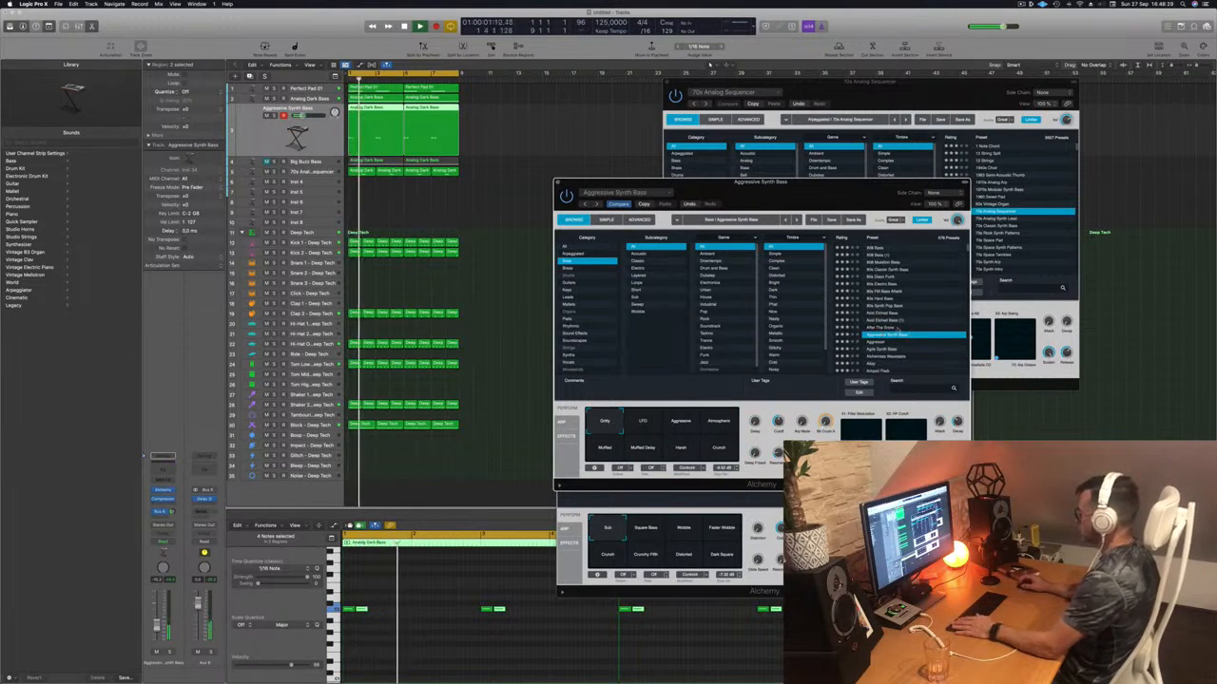
scroll(901, 336, "down", 4)
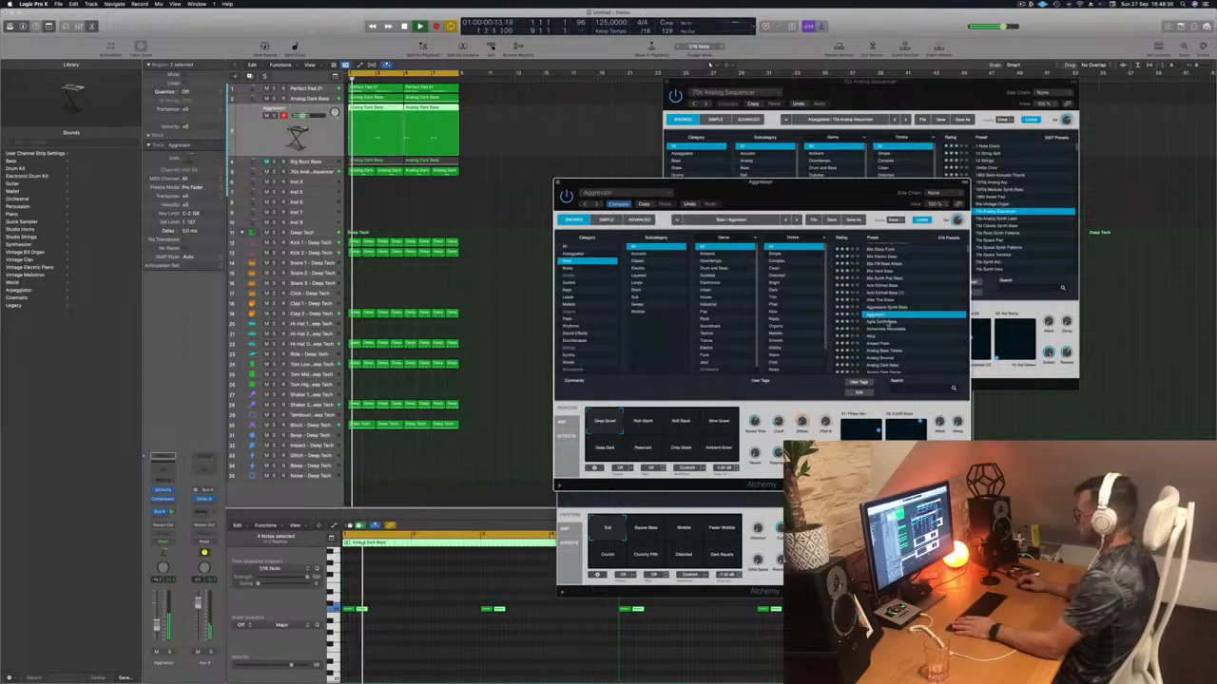
left_click(892, 322)
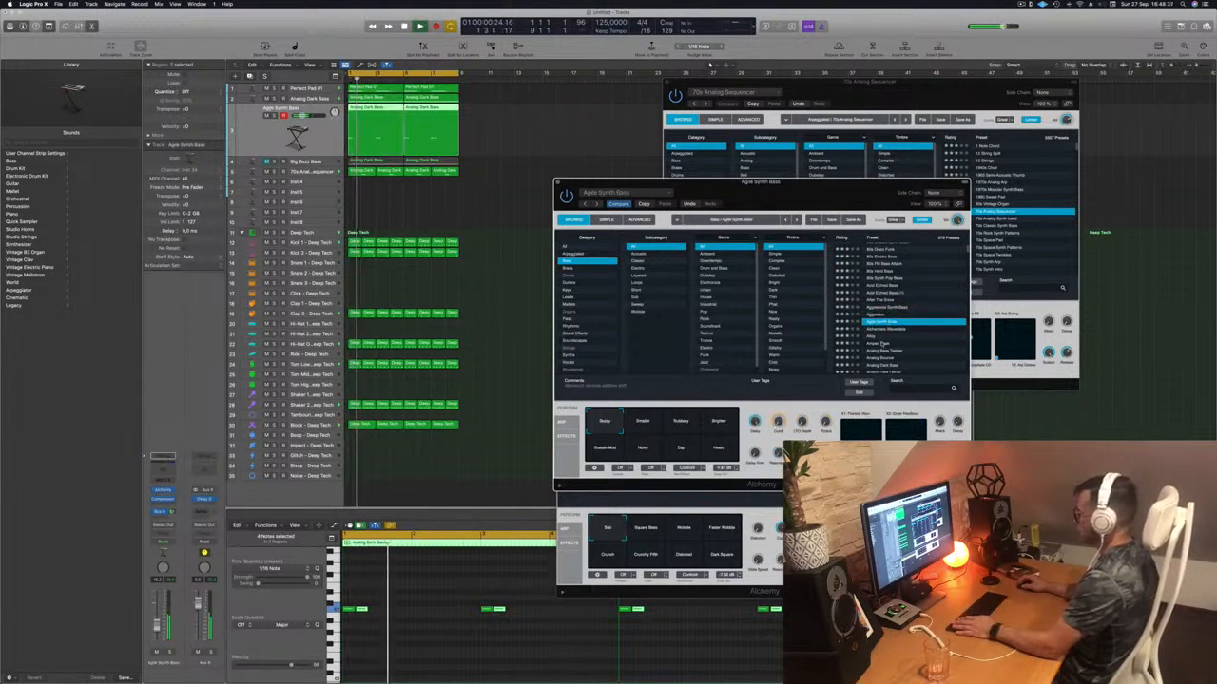
left_click(883, 343)
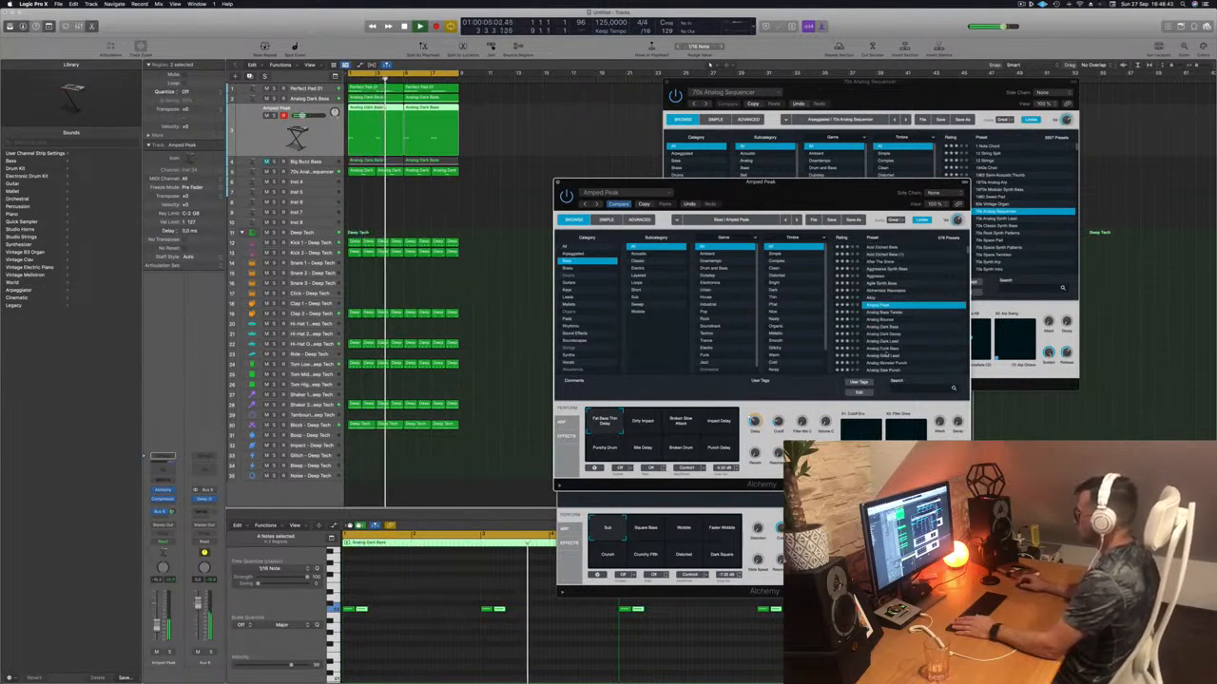
- Load the Analog Glide Lead preset and mute the Analog Glide Lead track
left_click(887, 355)
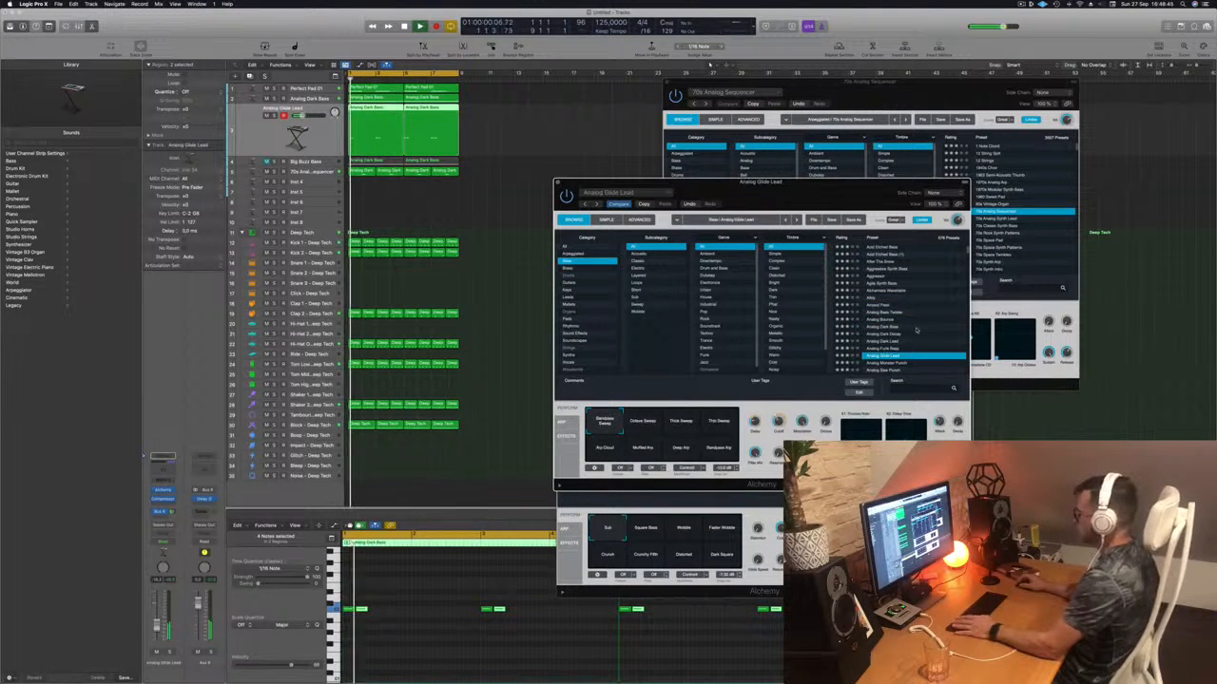
scroll(917, 330, "down", 3)
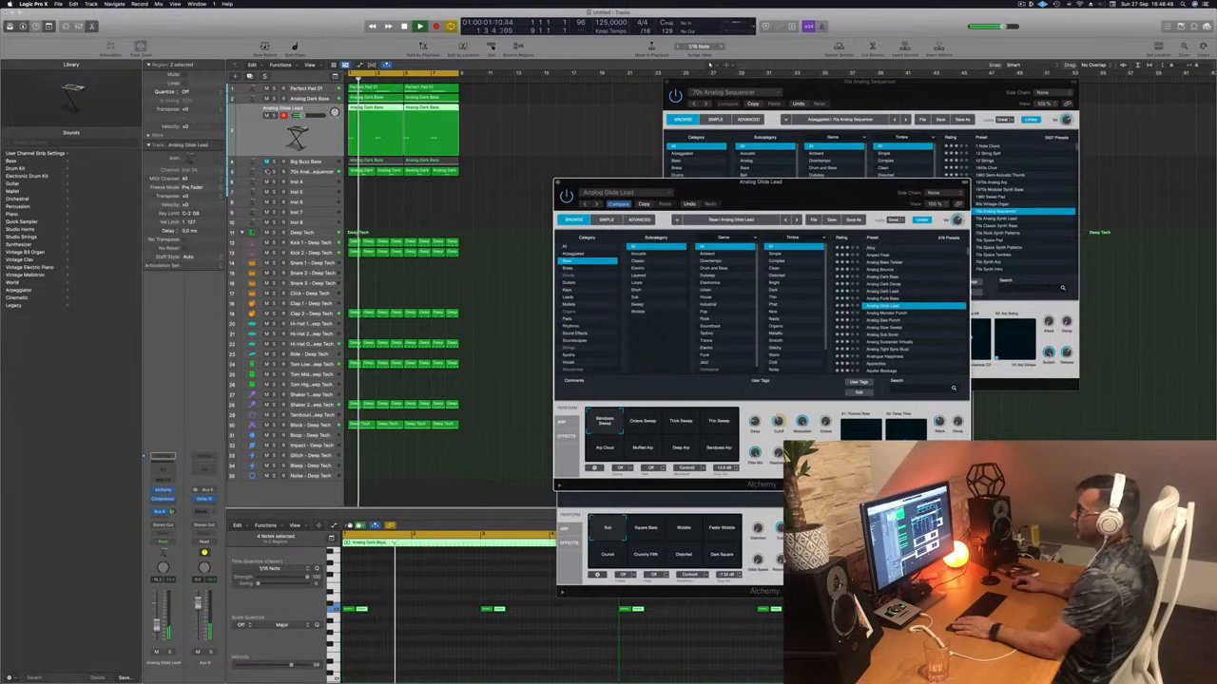
left_click(266, 116)
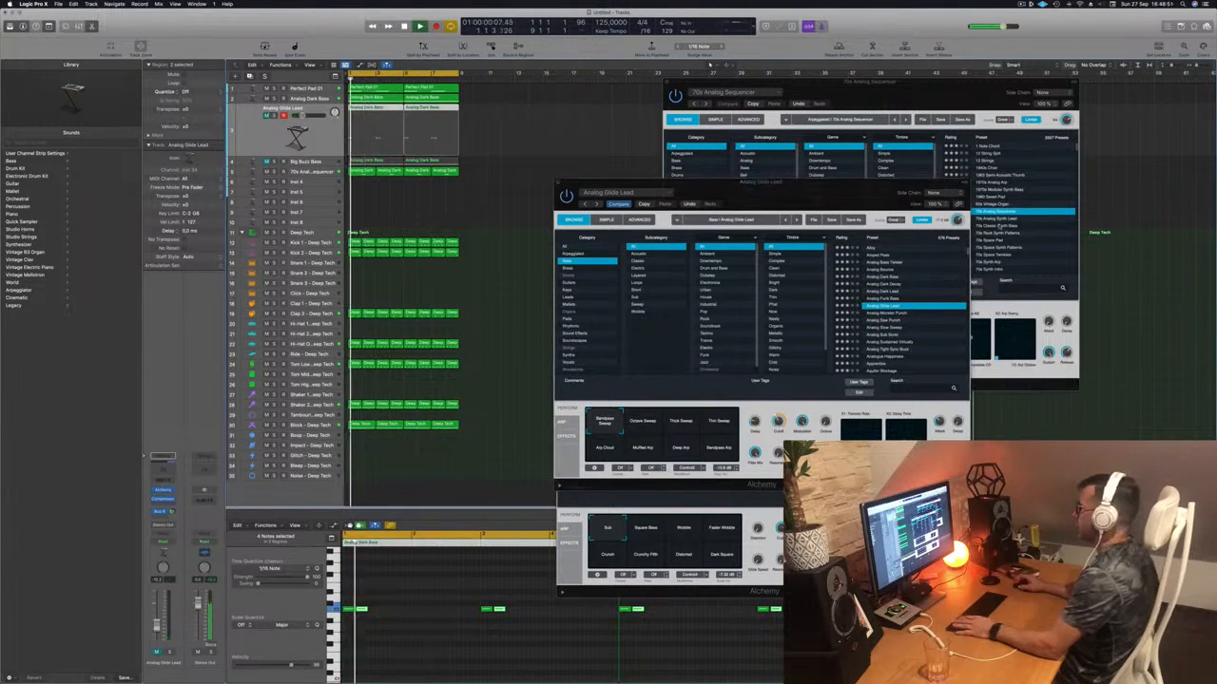
left_click_drag(820, 193, 785, 183)
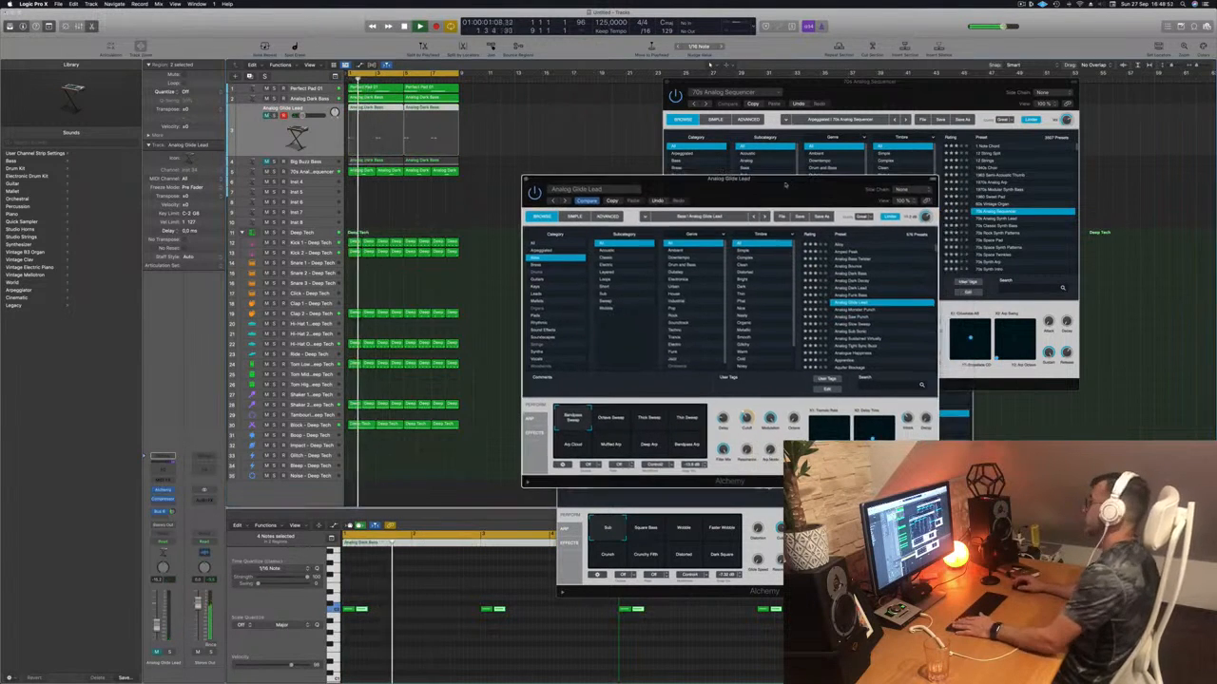
- Close the Analog Glide Lead, 70s Analog Sequencer and Analog Dark Bass synth windows
left_click(525, 179)
left_click(668, 82)
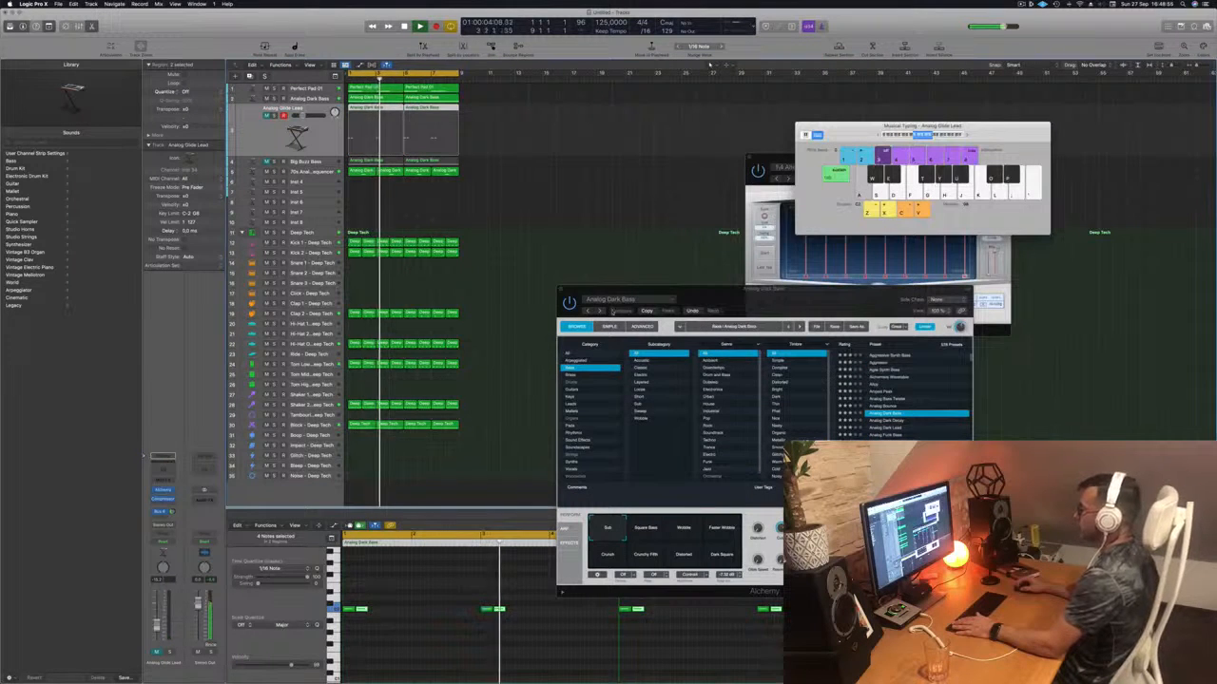
left_click_drag(569, 292, 590, 264)
left_click(583, 262)
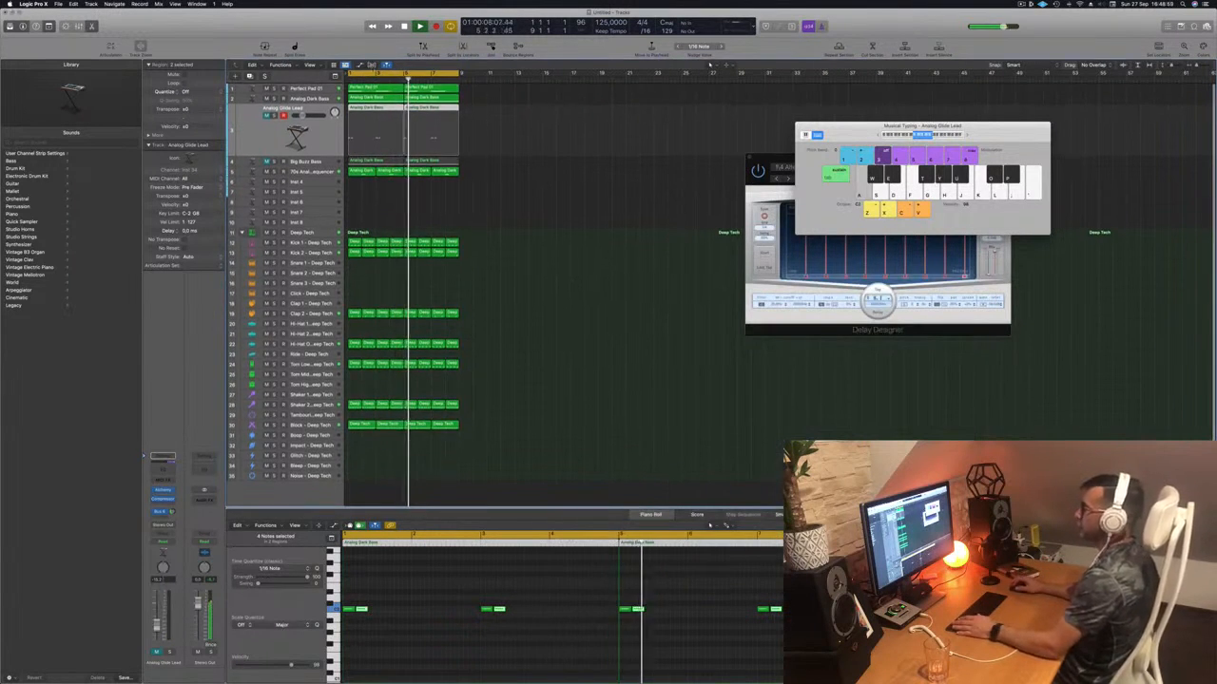
- Step down from Perfect Pad 01 to the 70s Analog Sequencer track and solo it
left_click(314, 91)
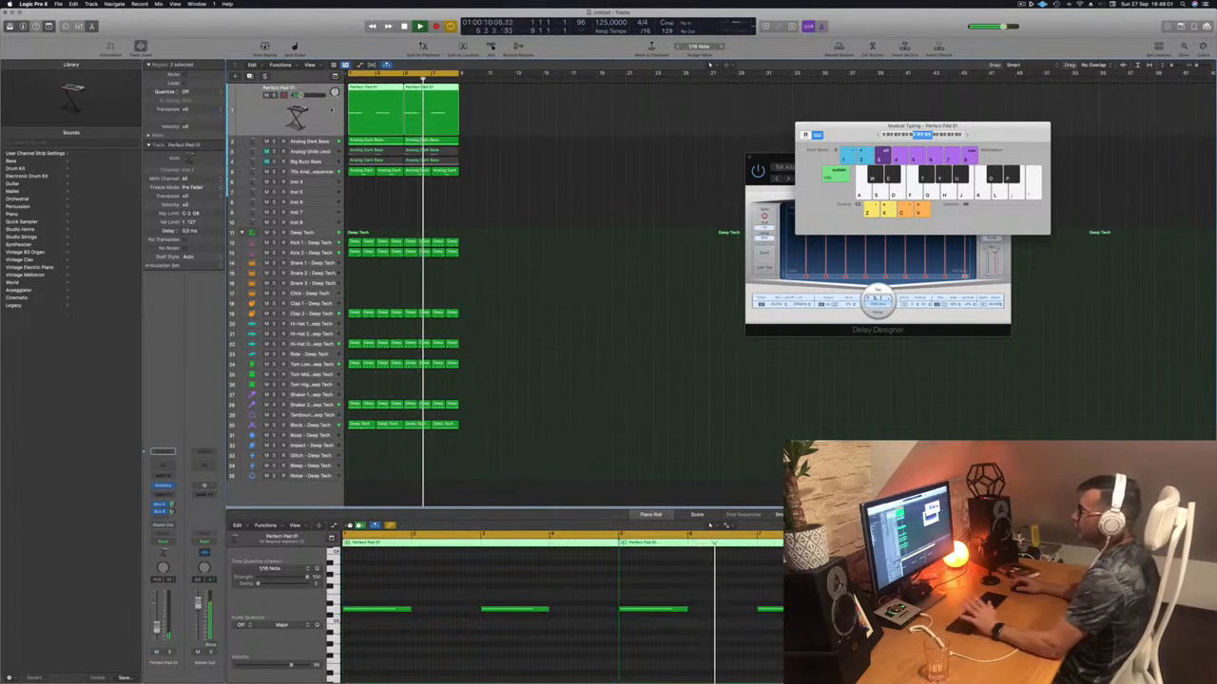
key("Down")
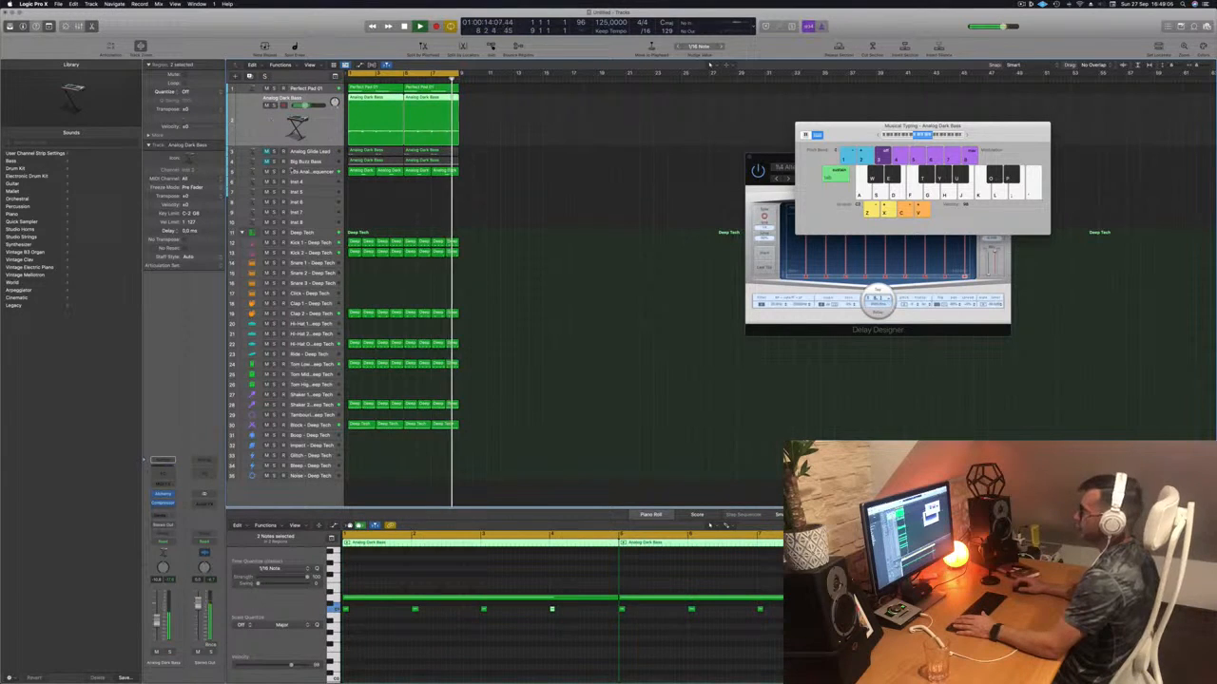
key("Down")
key("Down")
key("Down")
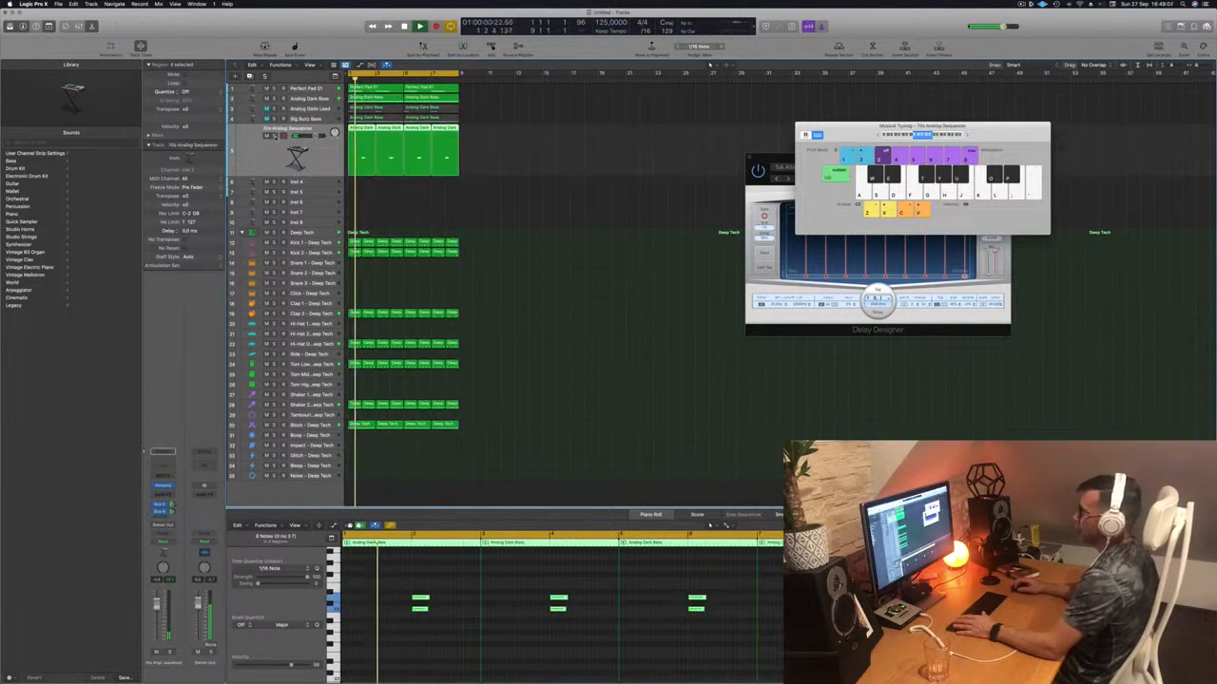
key("s")
key("s")
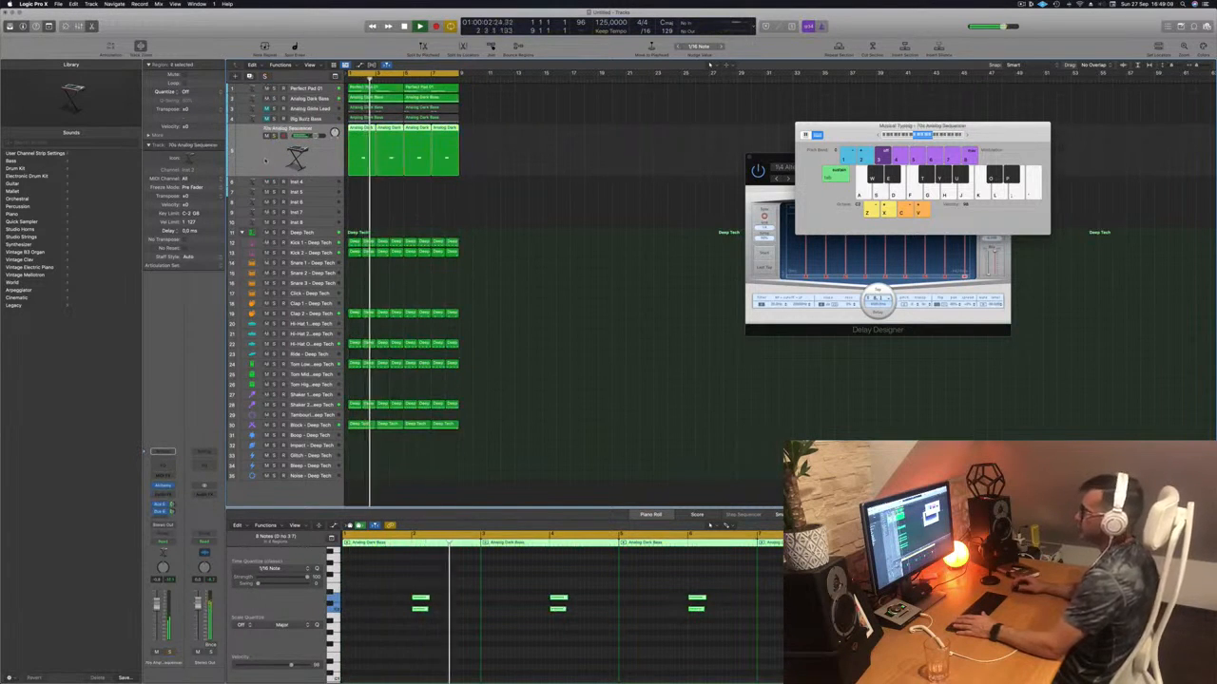
- Unsolo the sequencer and copy the first Analog Dark Bass region onto the empty Inst 4 track
left_click(469, 219)
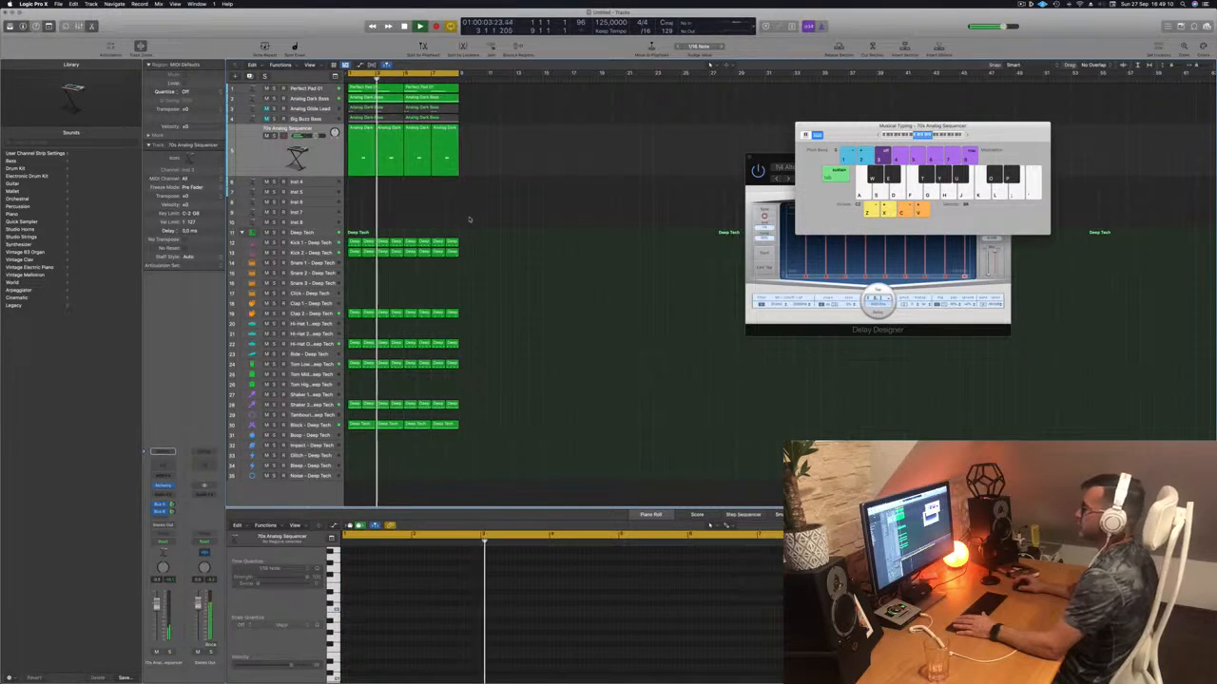
left_click(319, 166)
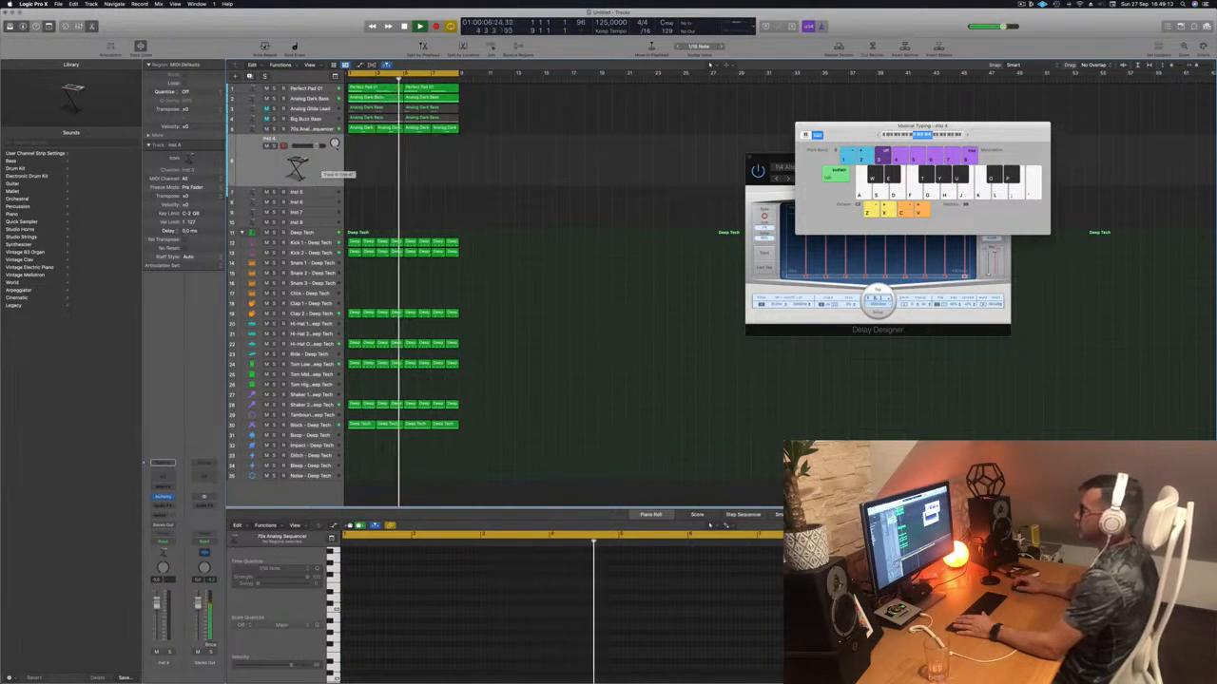
left_click(364, 128)
left_click(312, 129)
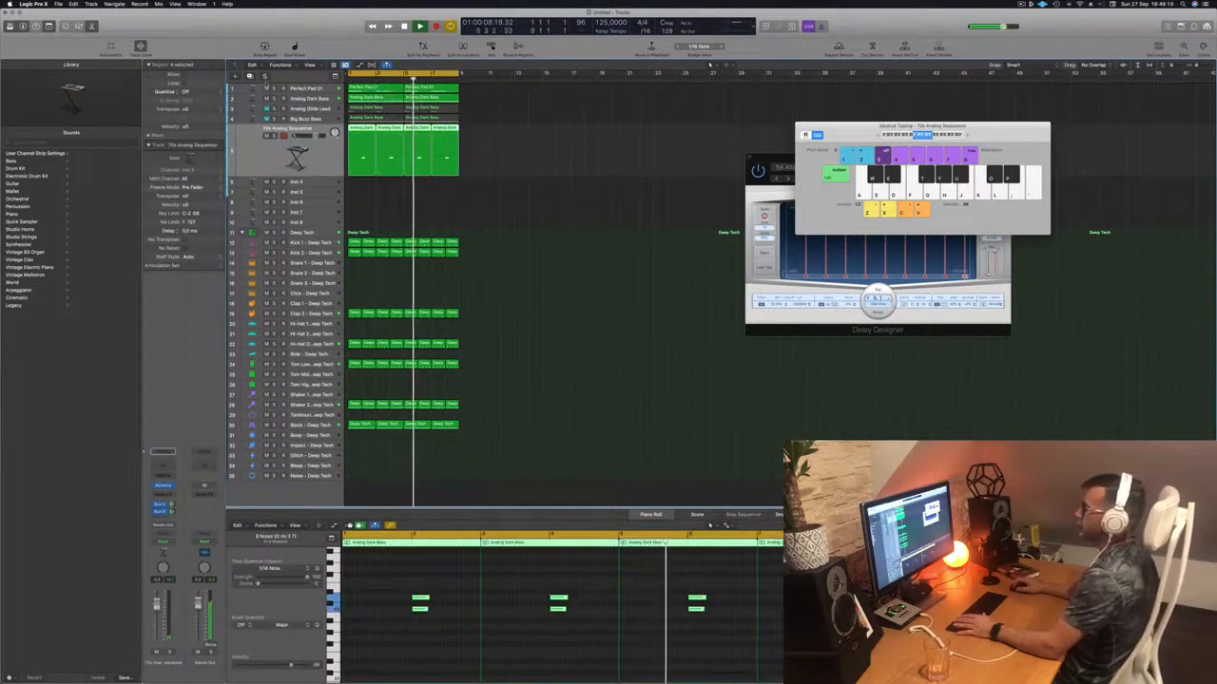
left_click(387, 223)
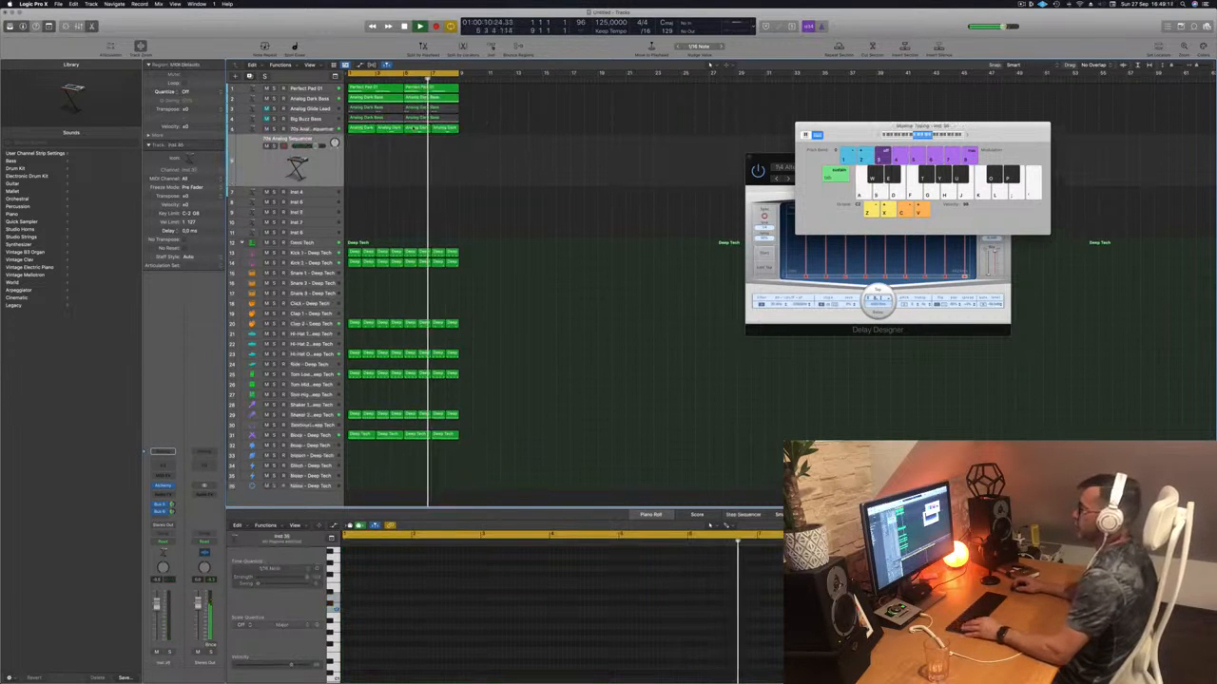
left_click(355, 129)
left_click_drag(356, 131, 356, 161)
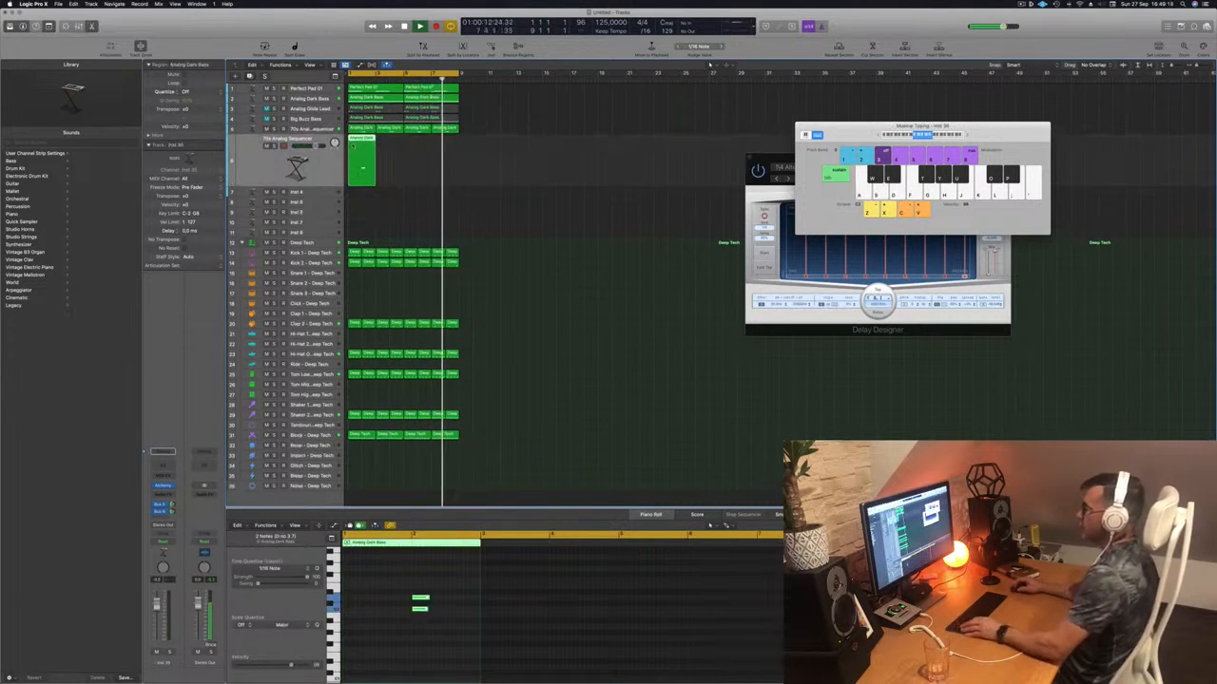
- Nudge the copied region's two notes earlier so they start at bar 1
left_click_drag(388, 594, 466, 623)
key("alt+Left")
key("alt+Left")
key("alt+Left")
key("alt+Left")
key("alt+Left")
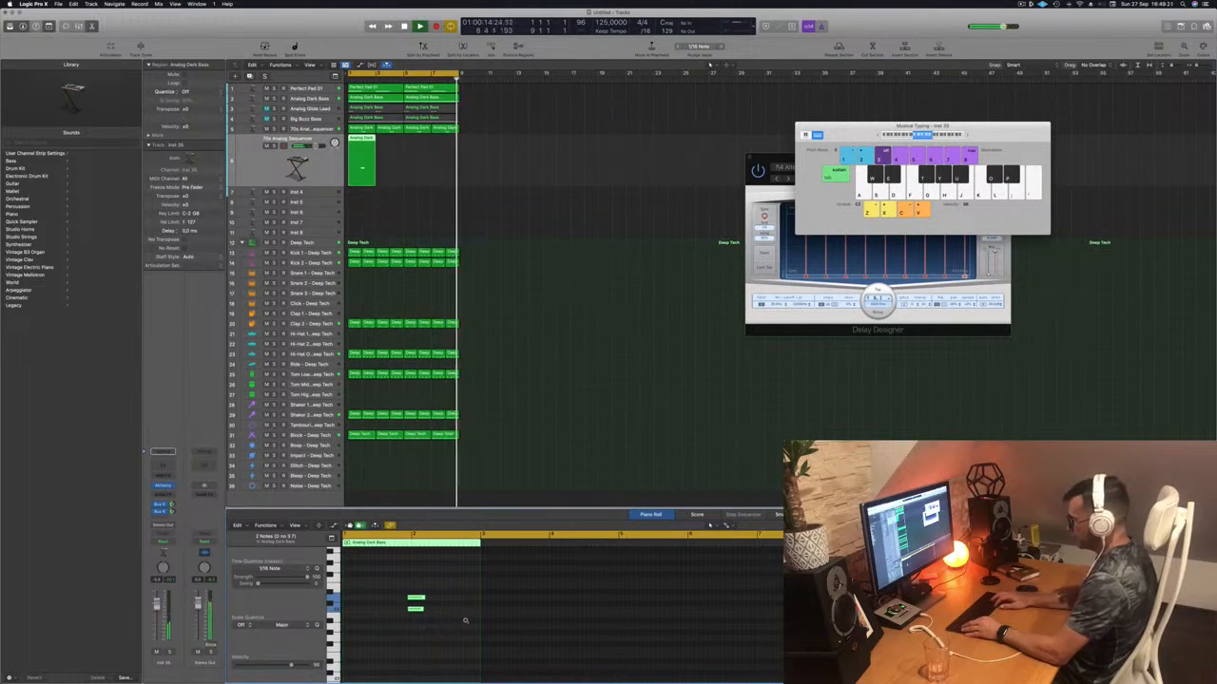
key("alt+Left")
key("alt+Left")
key("alt+Left")
key("alt+Left")
key("alt+Left")
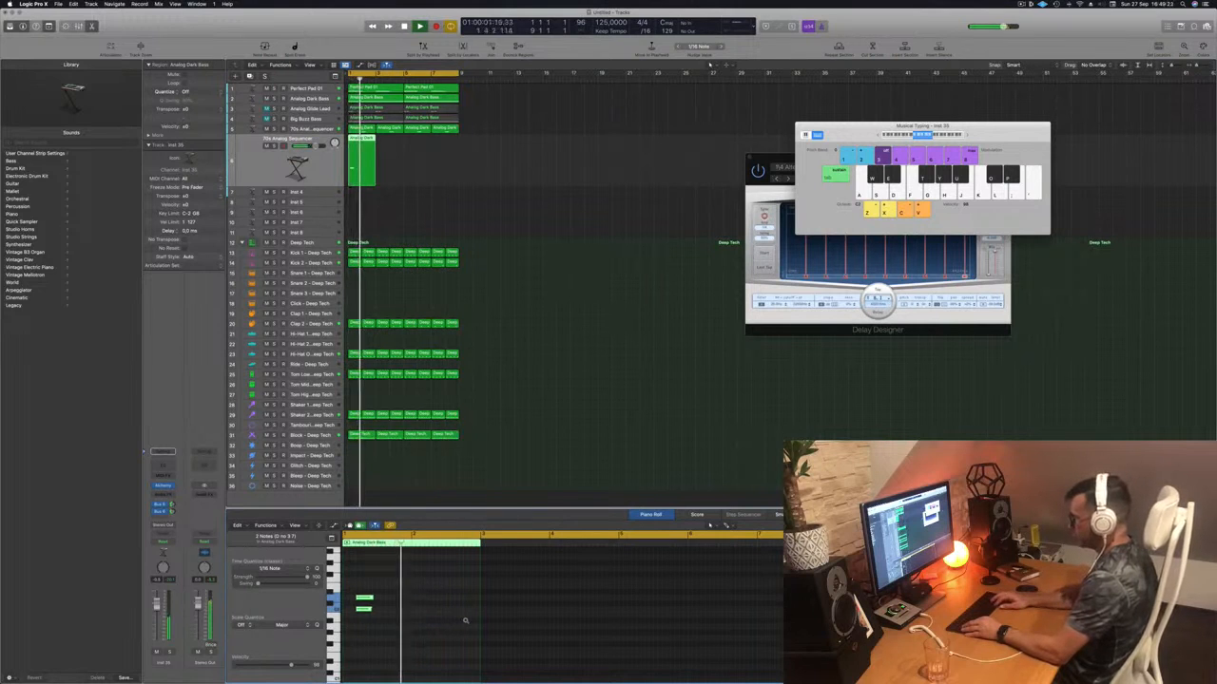
key("space")
key("space")
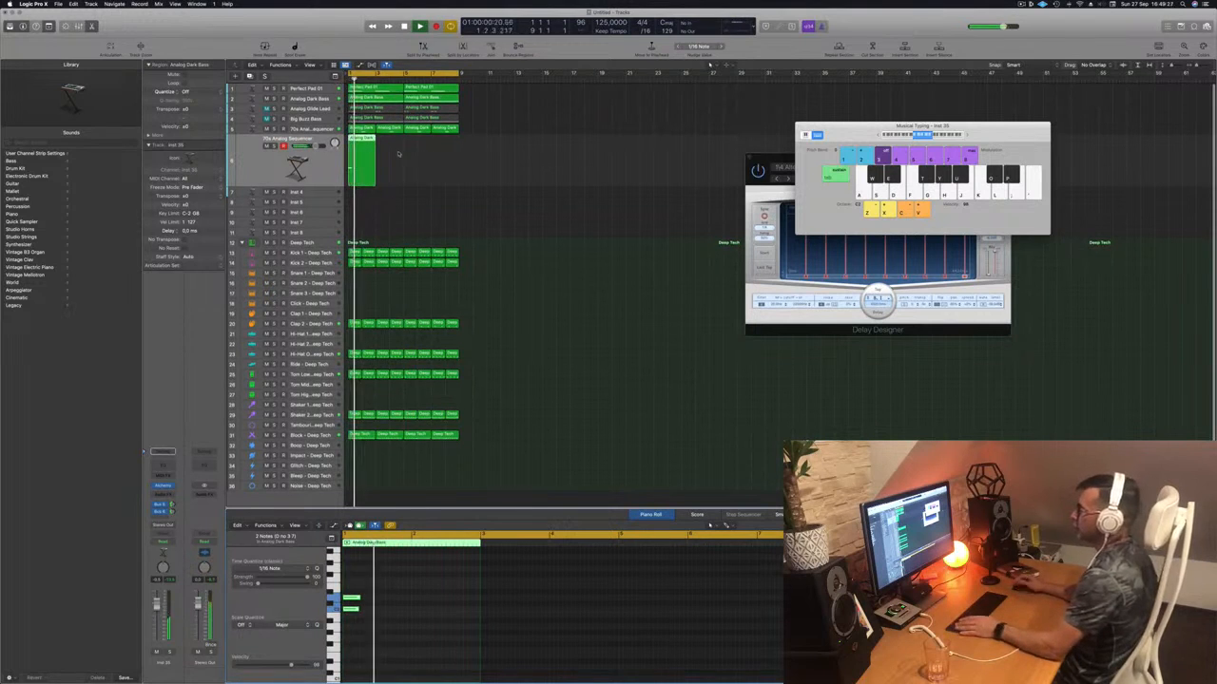
- Copy the new region to bar 3 and further along the track, then open its Alchemy synth
left_click_drag(358, 140, 401, 171)
key("space")
left_click(412, 600)
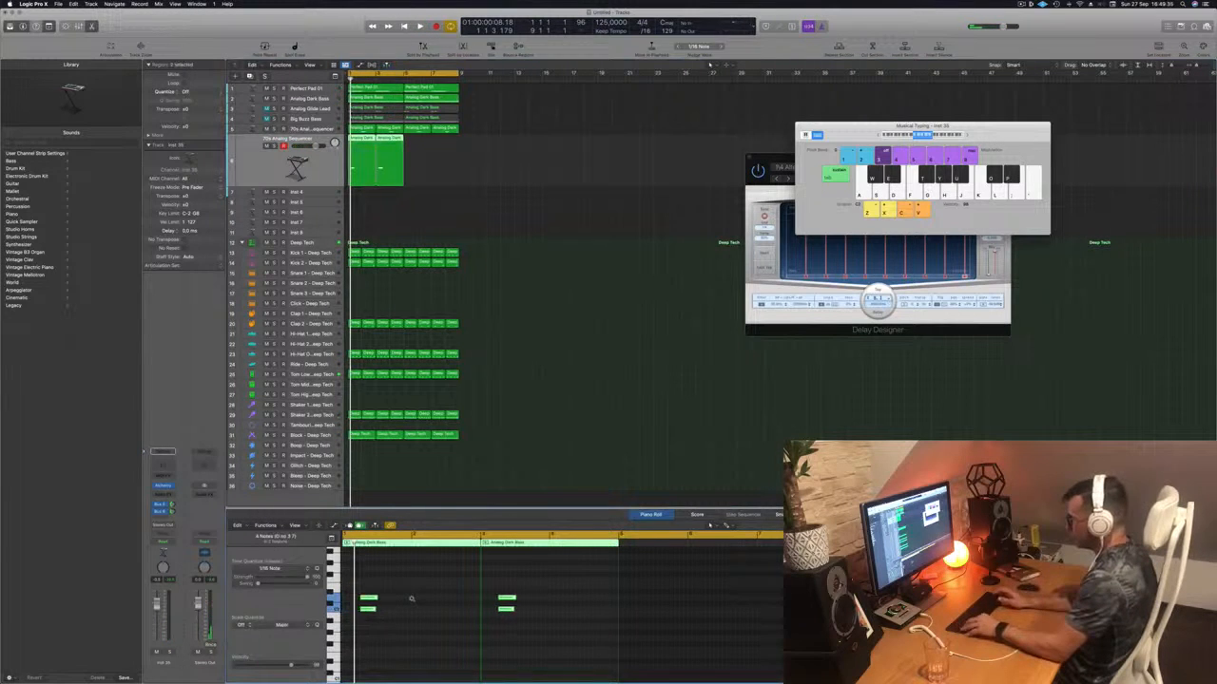
key("space")
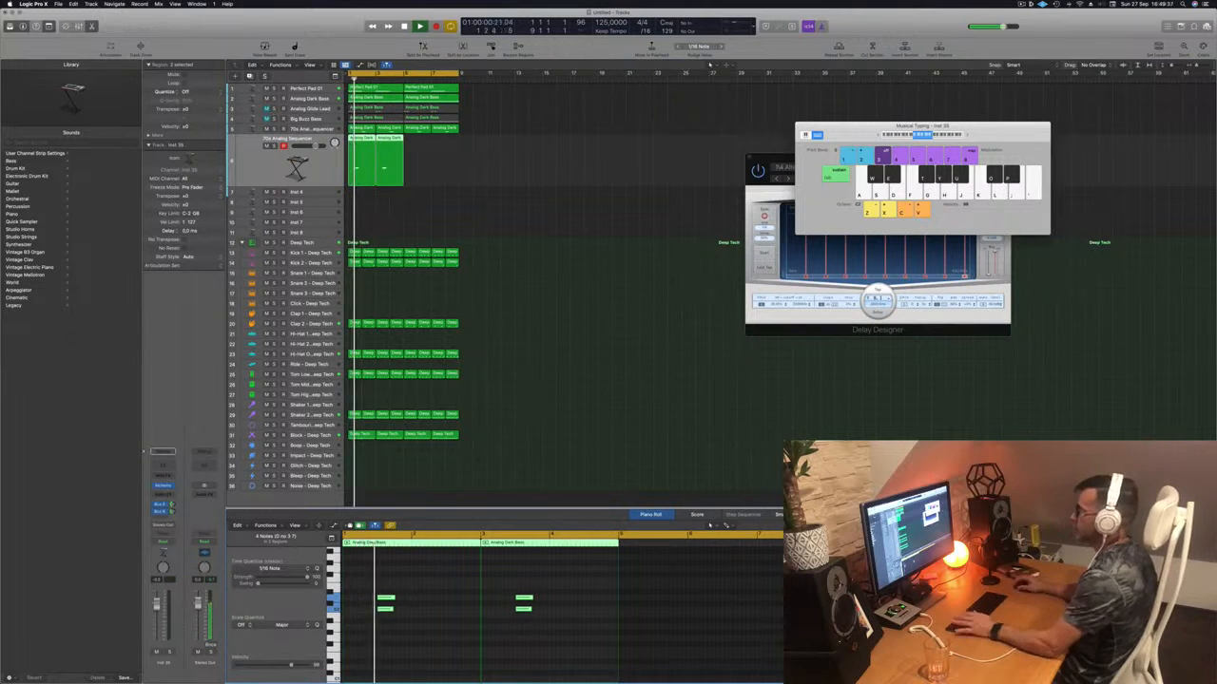
key("space")
key("space")
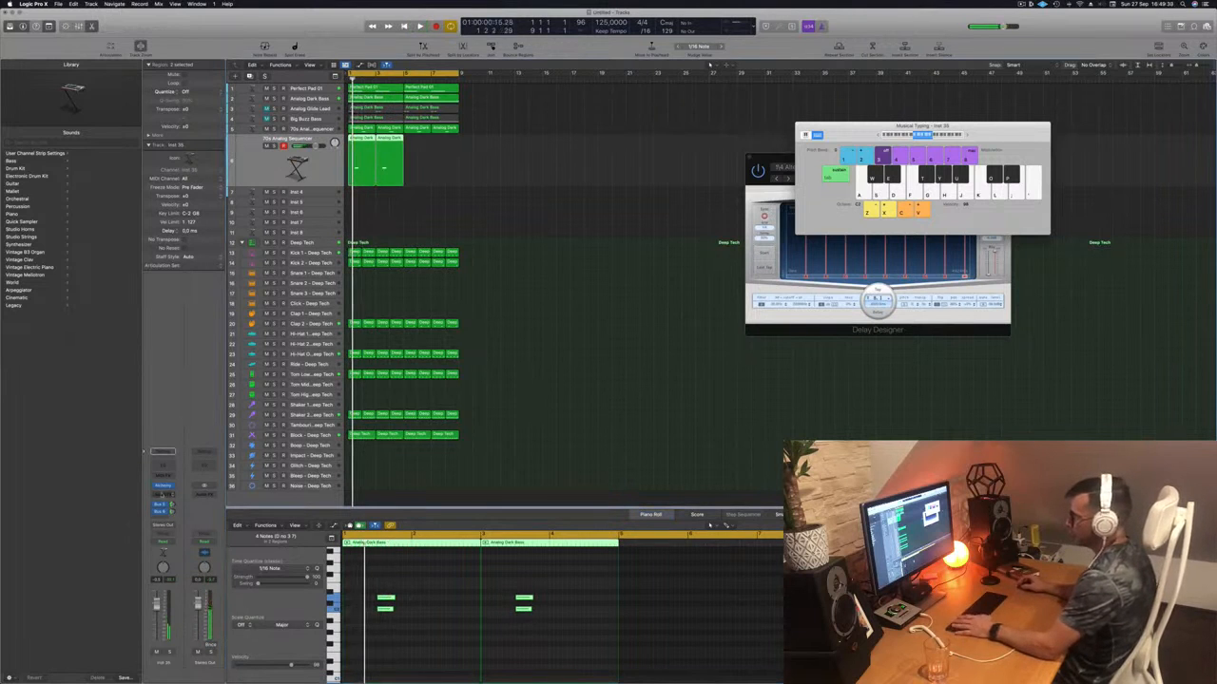
left_click_drag(390, 139, 440, 144)
key("space")
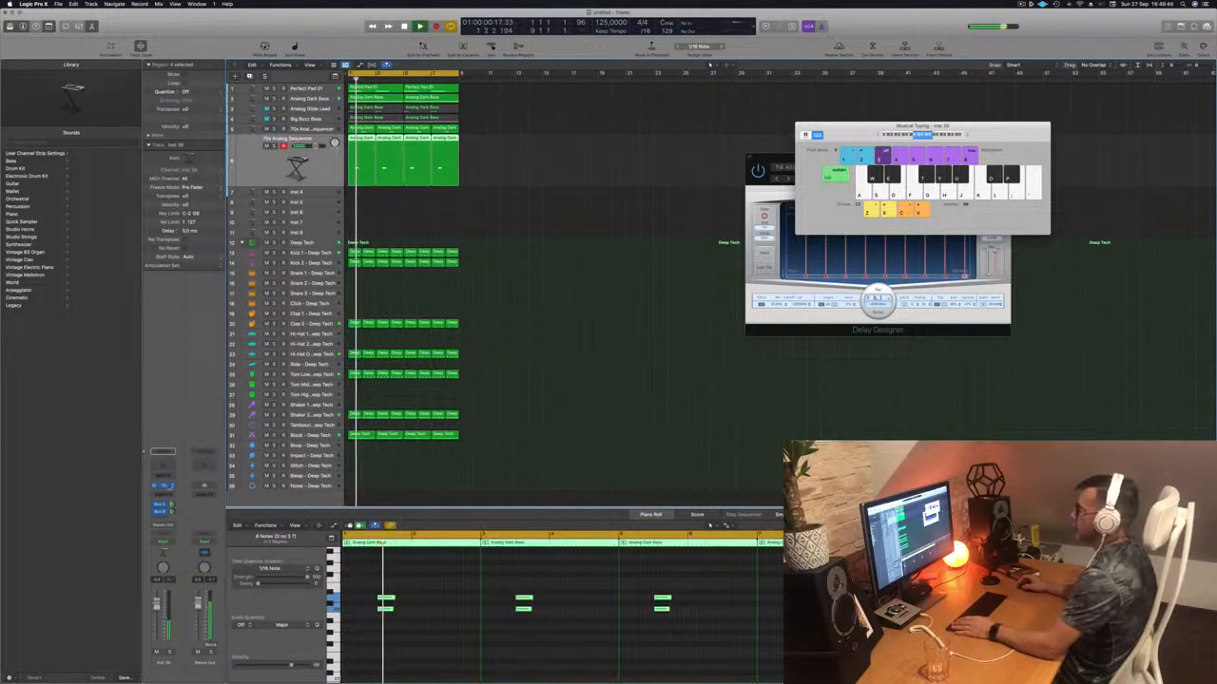
left_click(166, 485)
left_click_drag(641, 97, 725, 90)
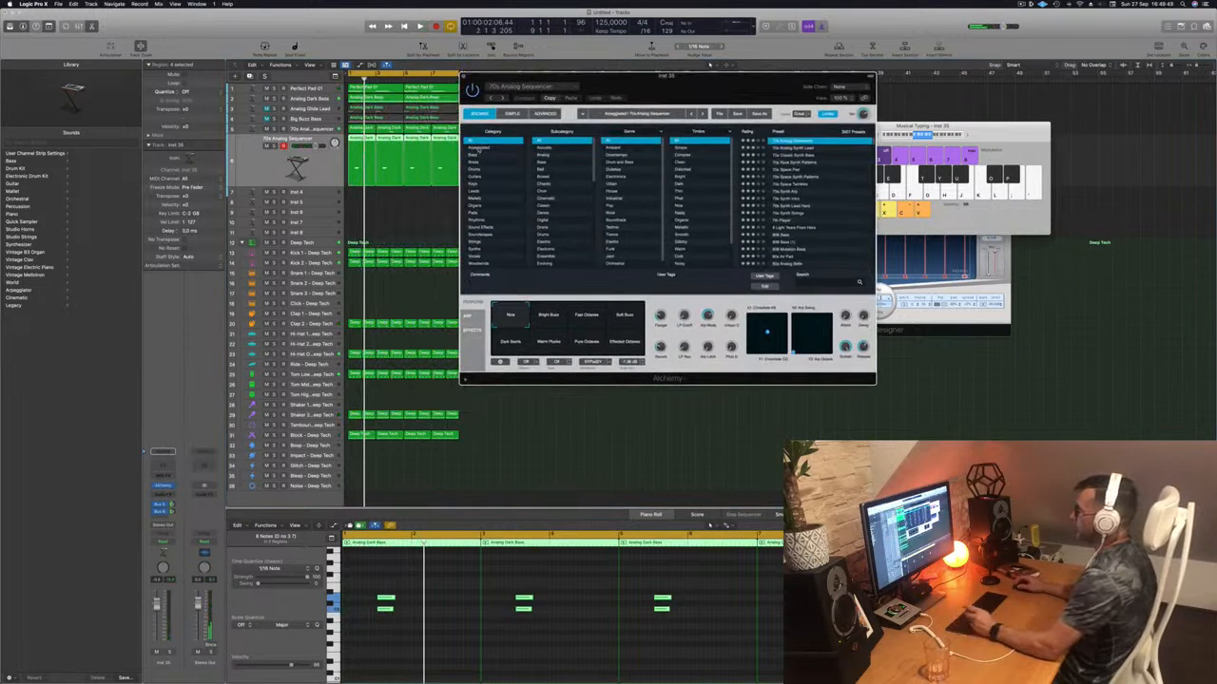
- Filter Alchemy to Keys presets, step through several such as Bell Keys, and load Chill Keys
left_click(474, 183)
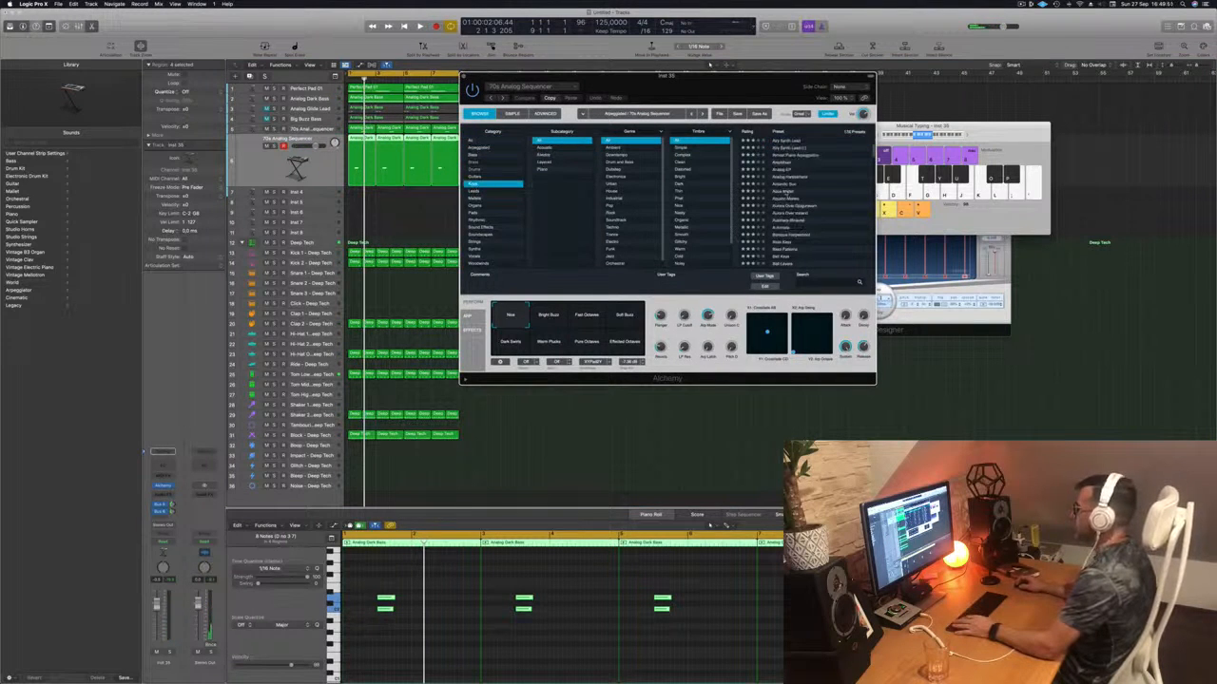
left_click_drag(720, 80, 777, 66)
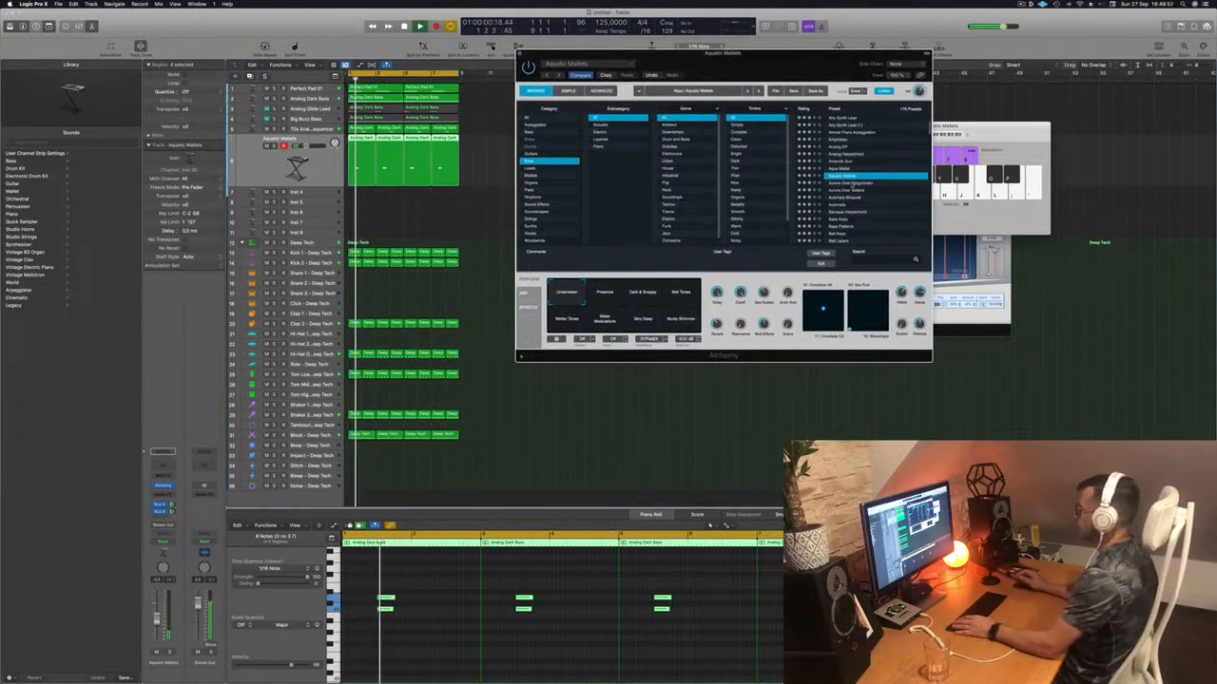
key("Down")
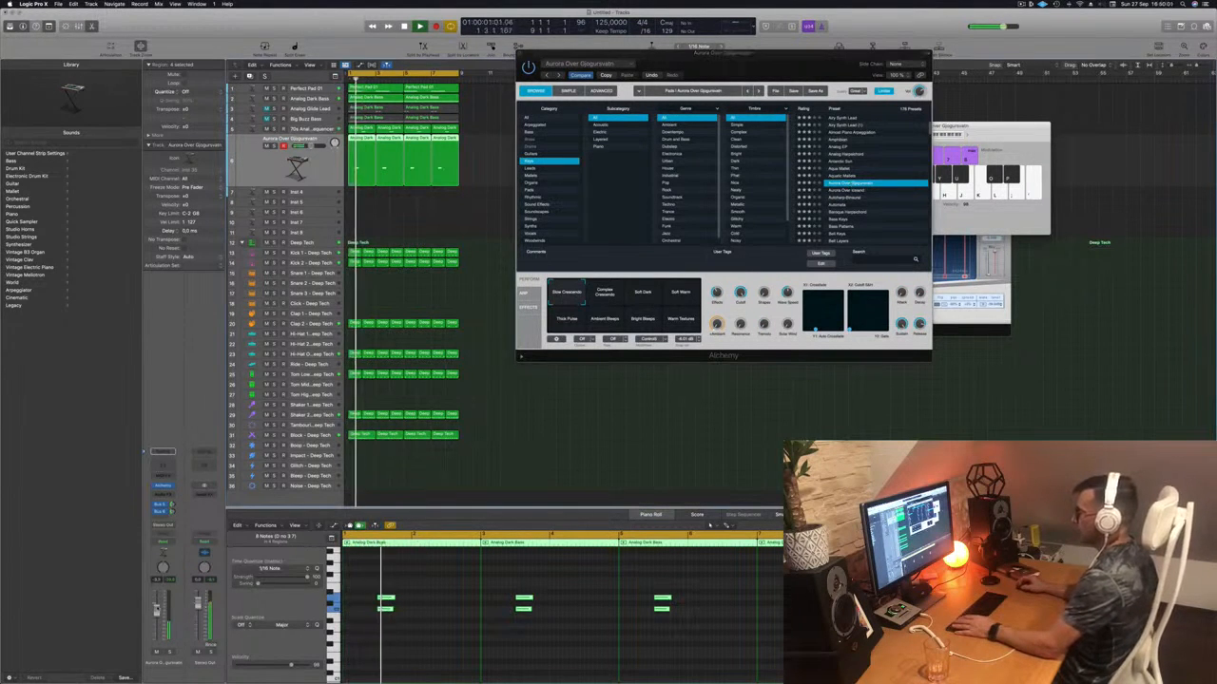
key("Down")
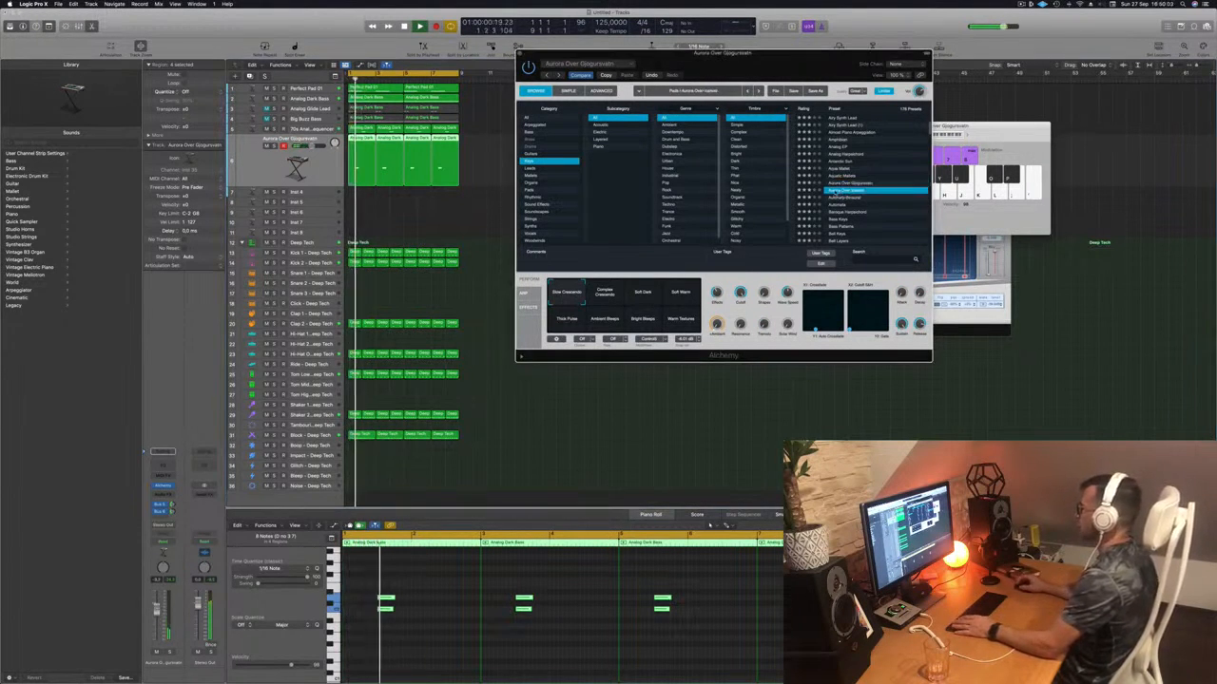
key("Down")
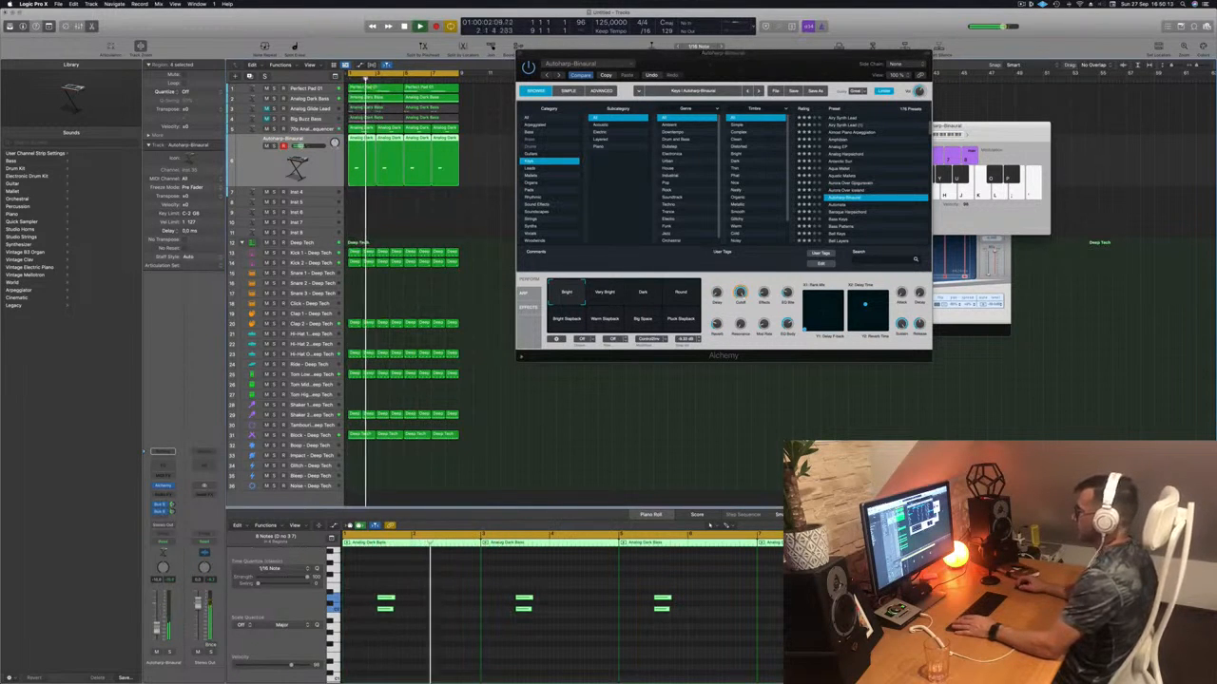
scroll(860, 231, "down", 1)
left_click(834, 213)
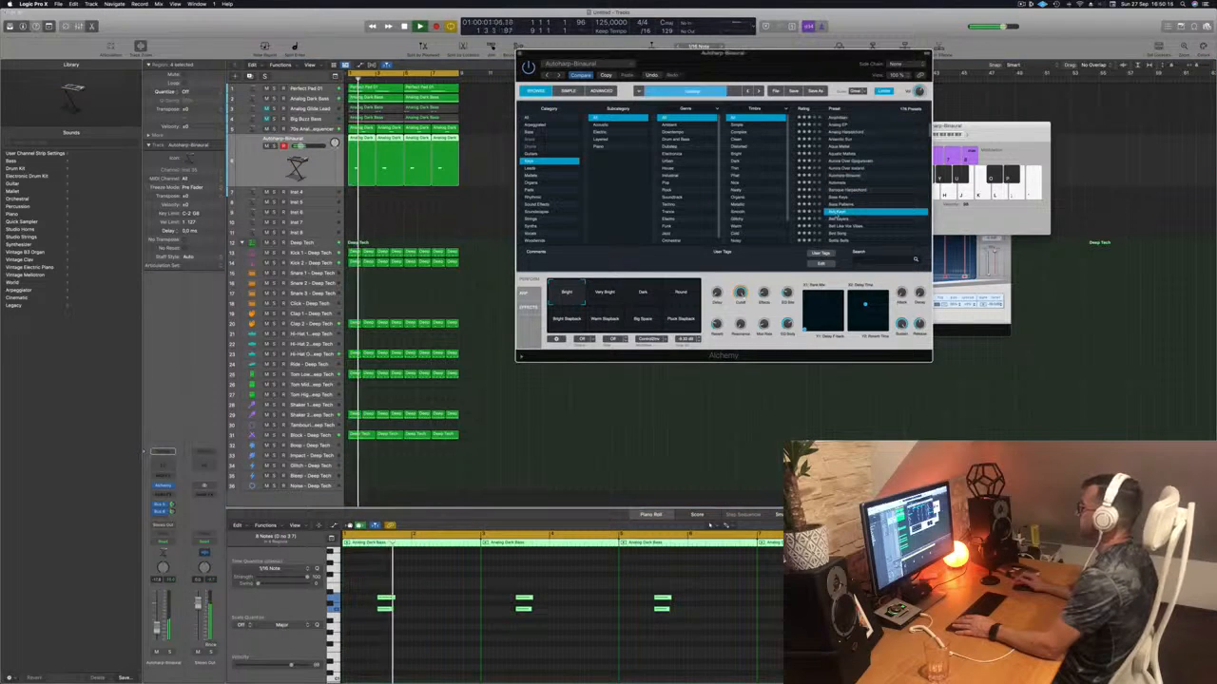
scroll(861, 211, "down", 2)
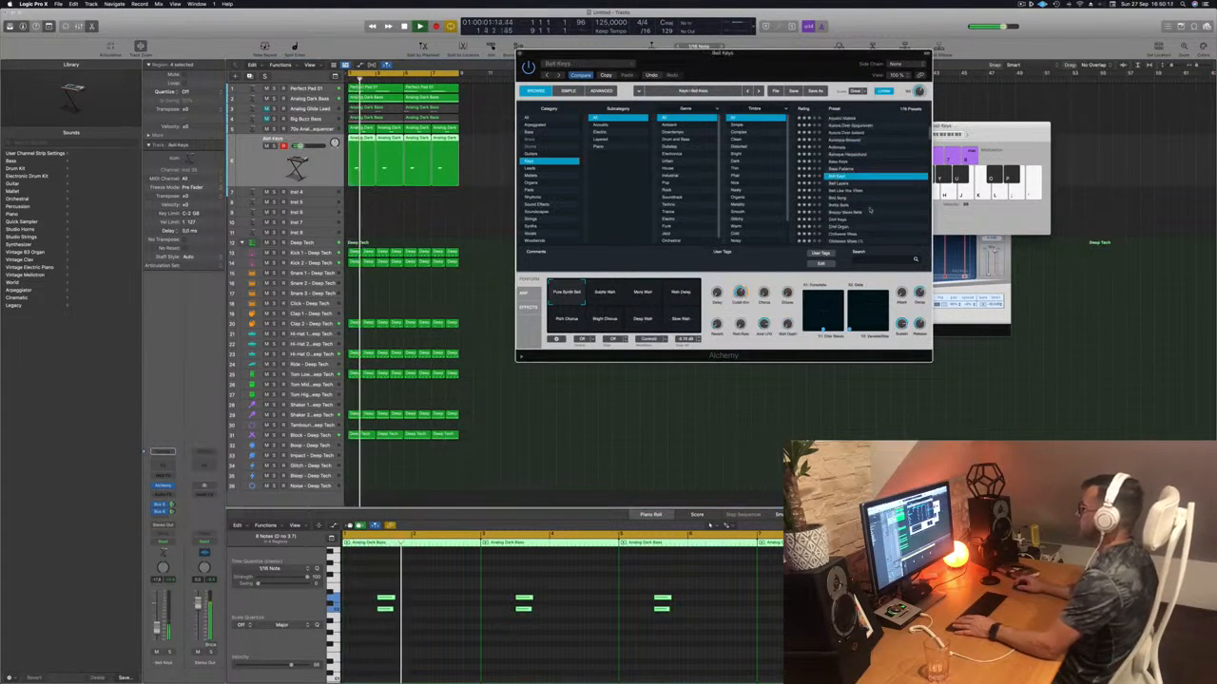
left_click(841, 220)
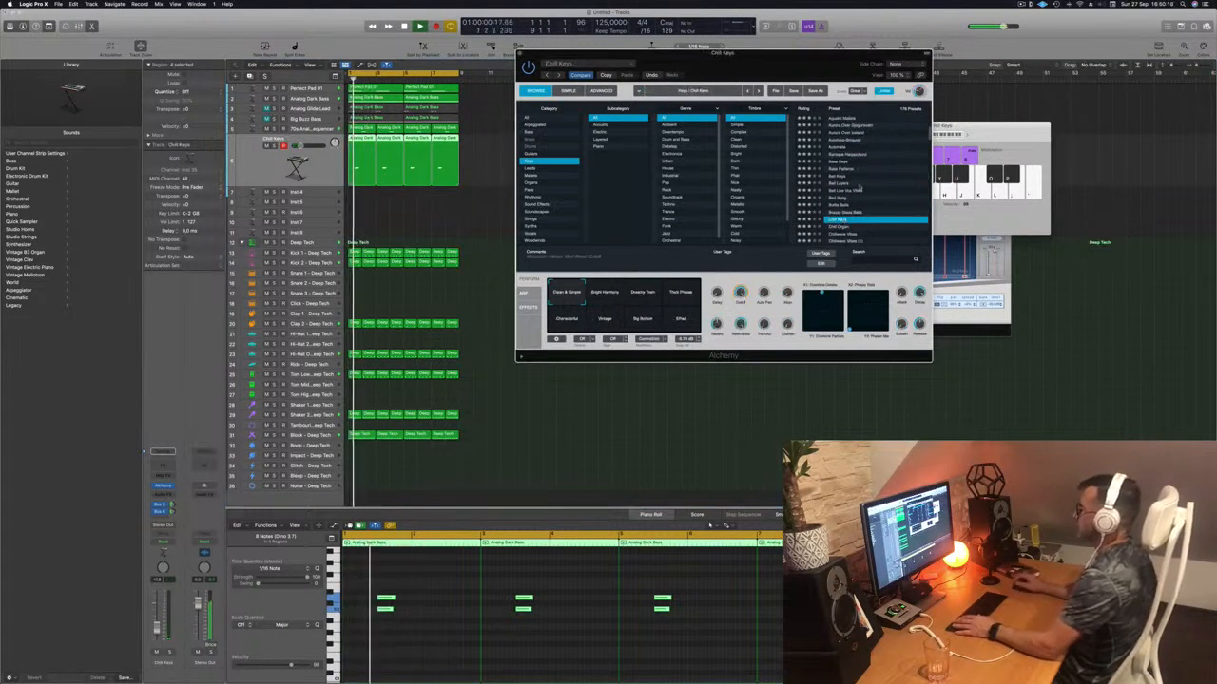
scroll(880, 187, "down", 1)
scroll(880, 187, "down", 1)
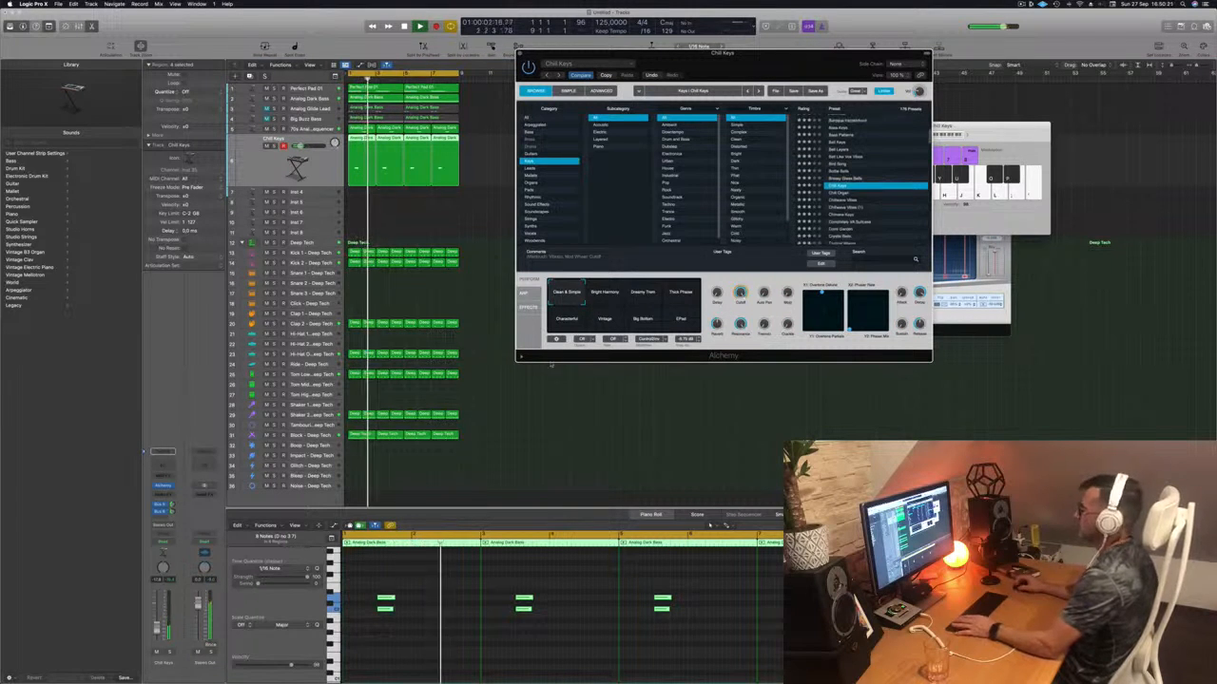
left_click(590, 427)
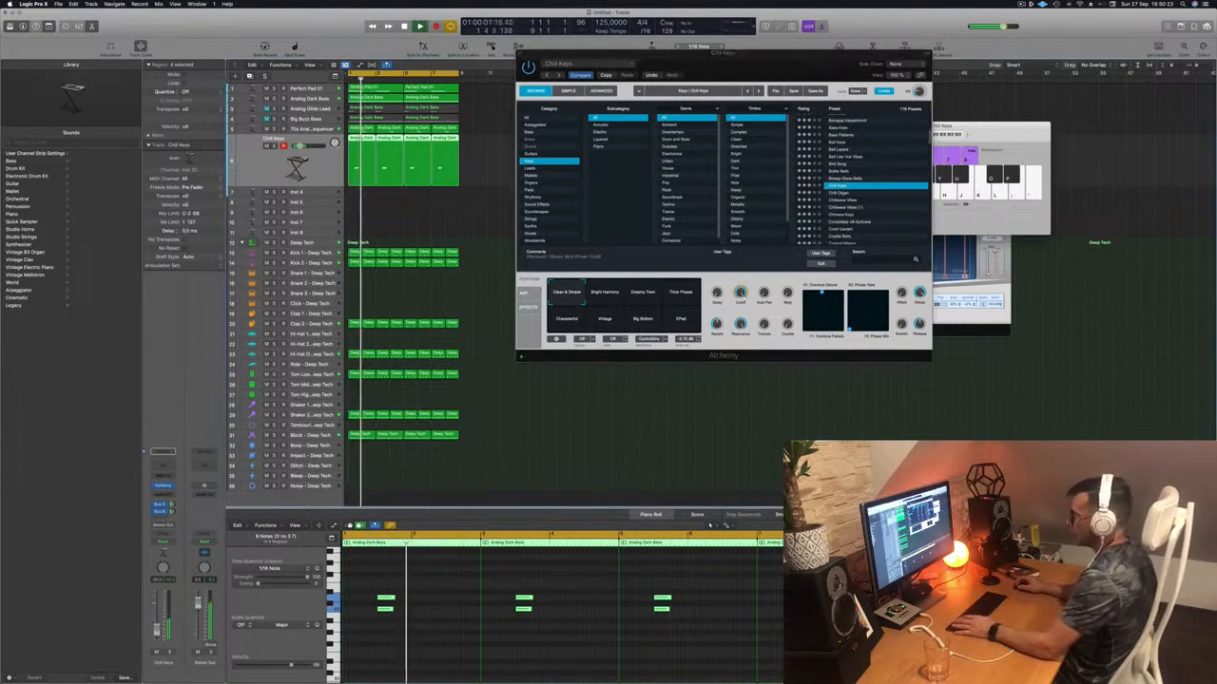
- Audition Bright Harmony, Dreamy Tron, Thick Phaser, Vintage and Big Bottom, settling on Characterful
left_click(606, 301)
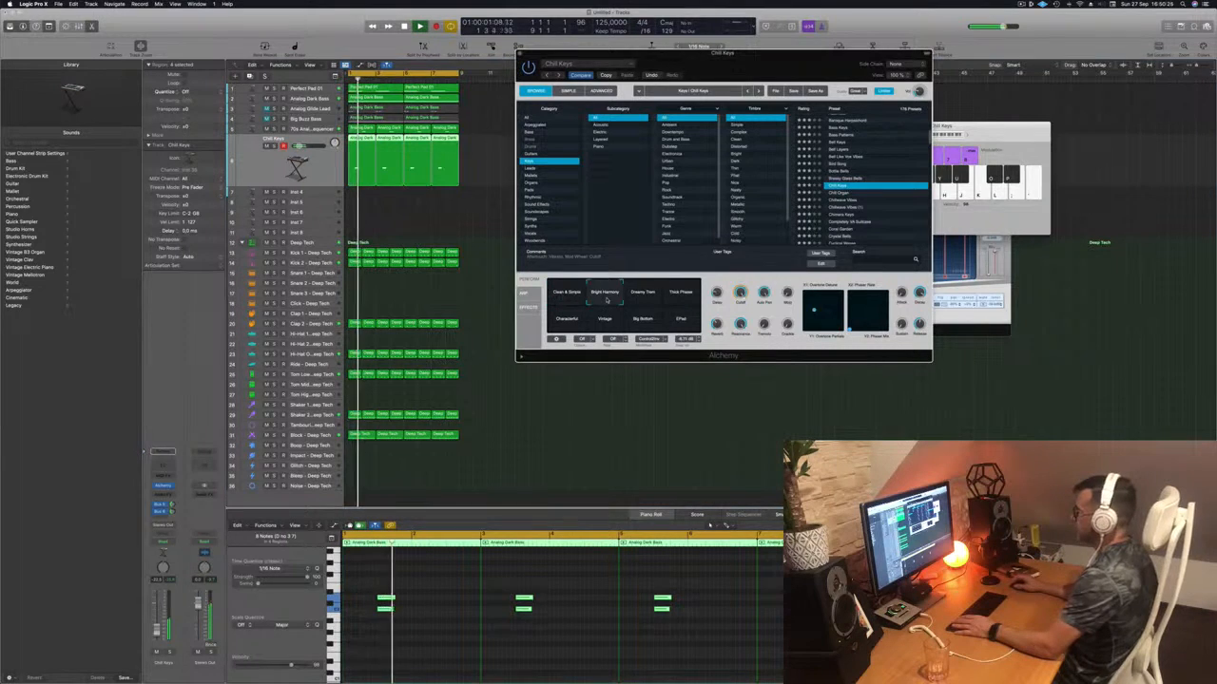
left_click(650, 300)
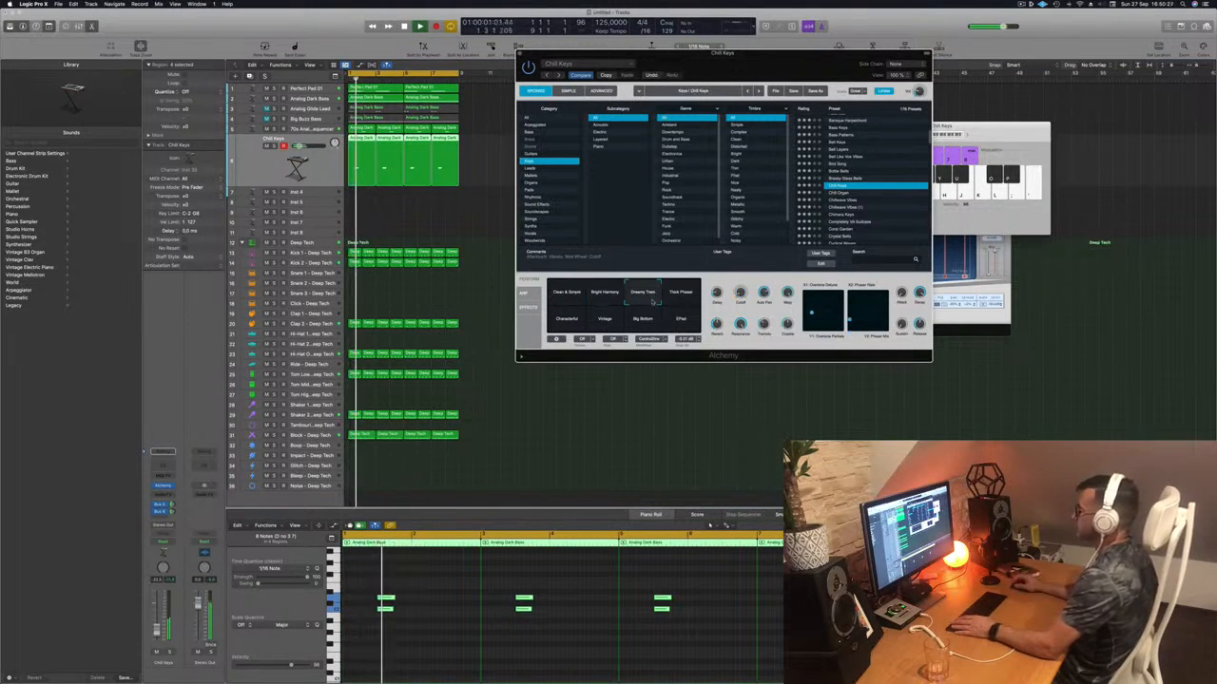
left_click(679, 295)
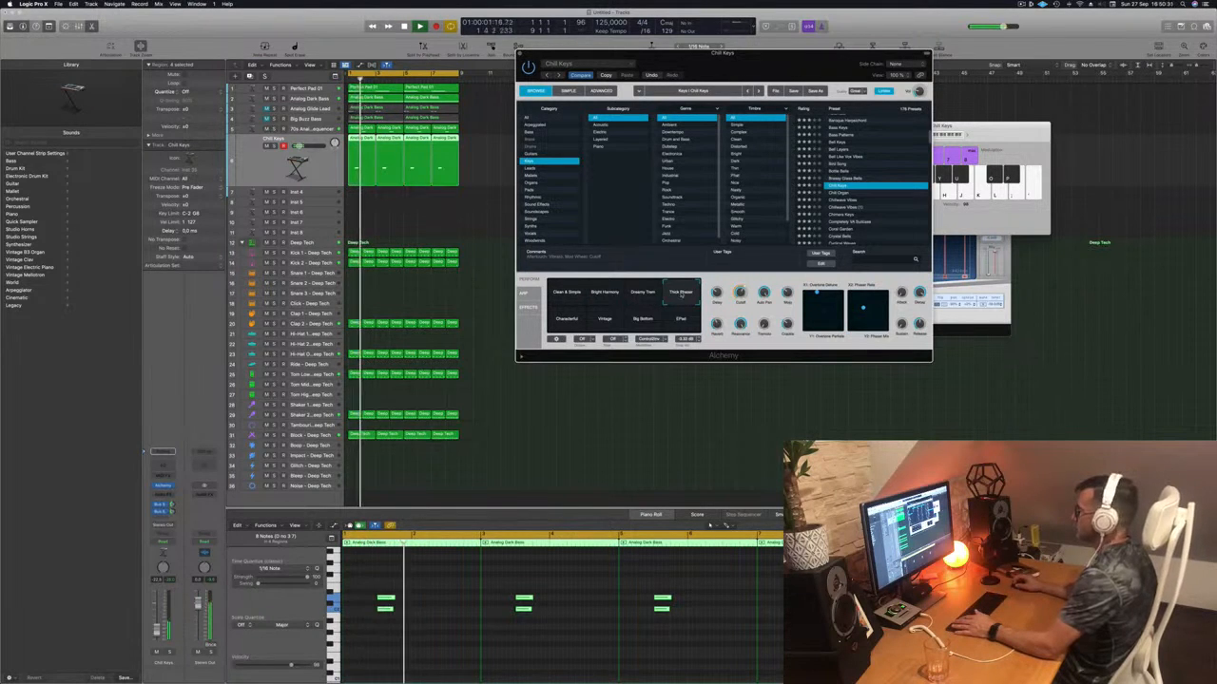
left_click(564, 322)
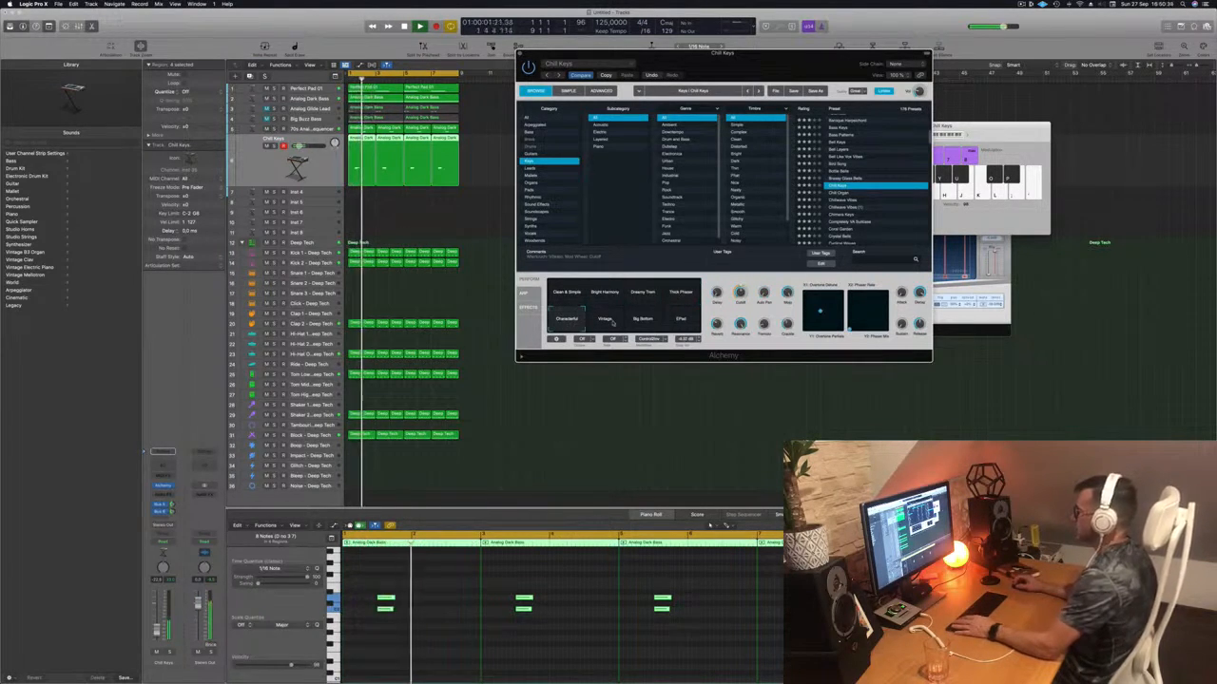
left_click(604, 319)
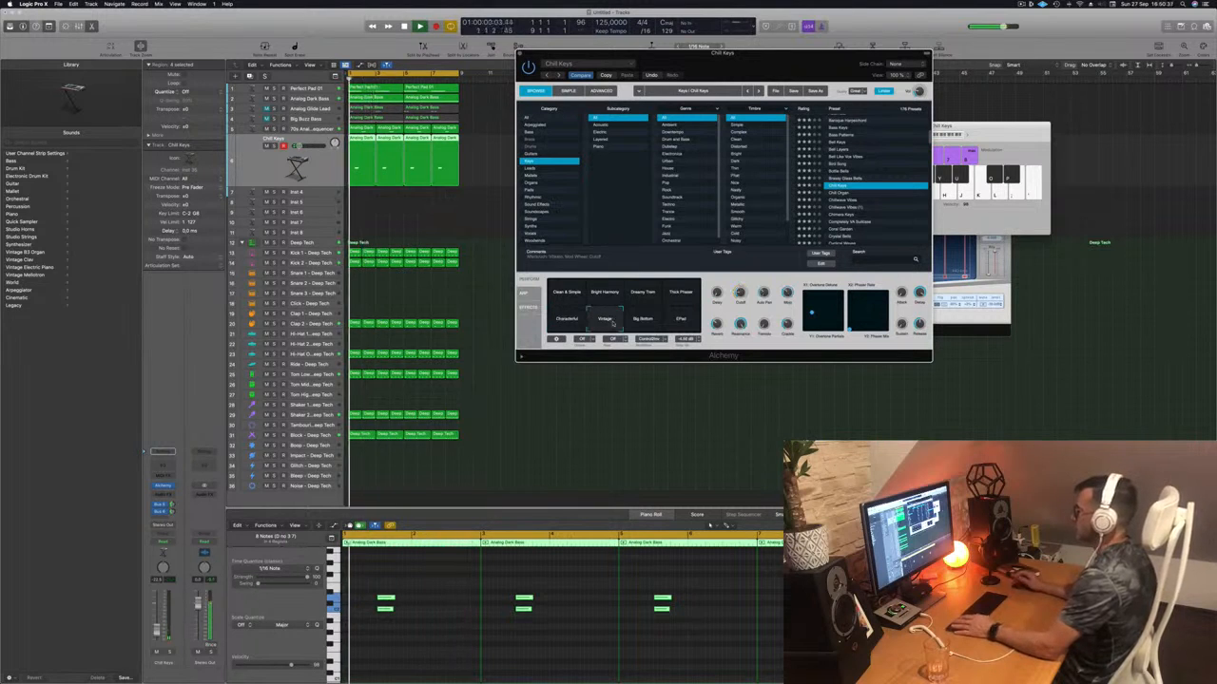
left_click(643, 321)
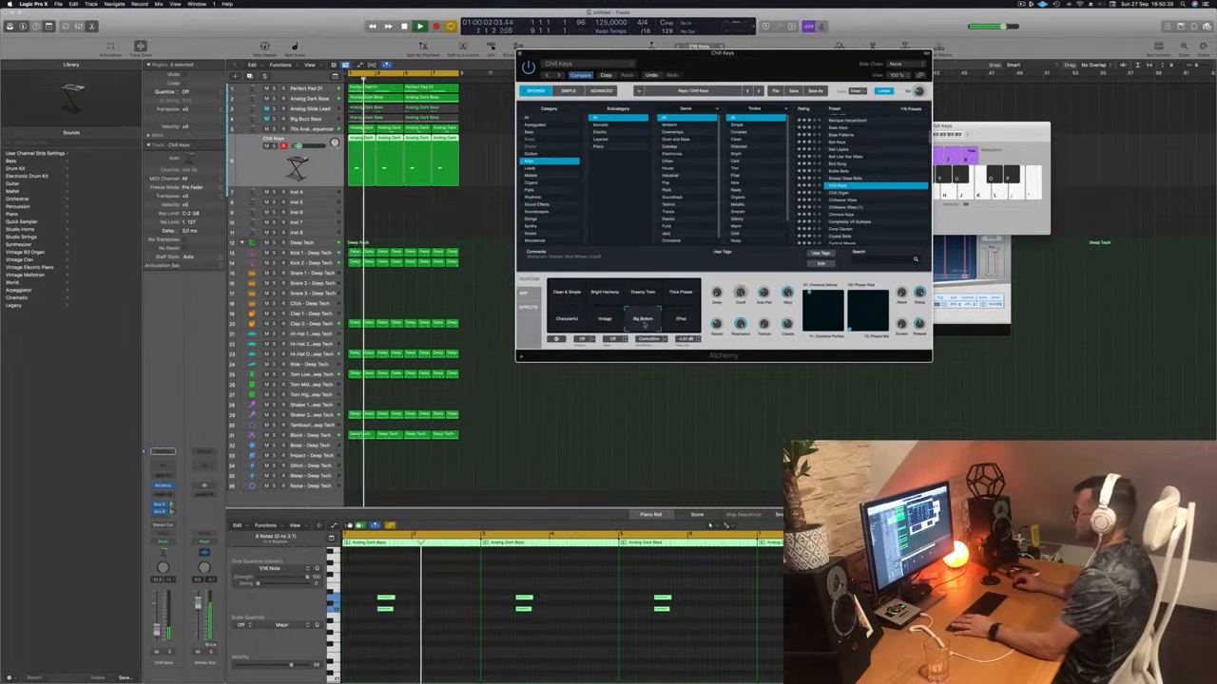
left_click(562, 317)
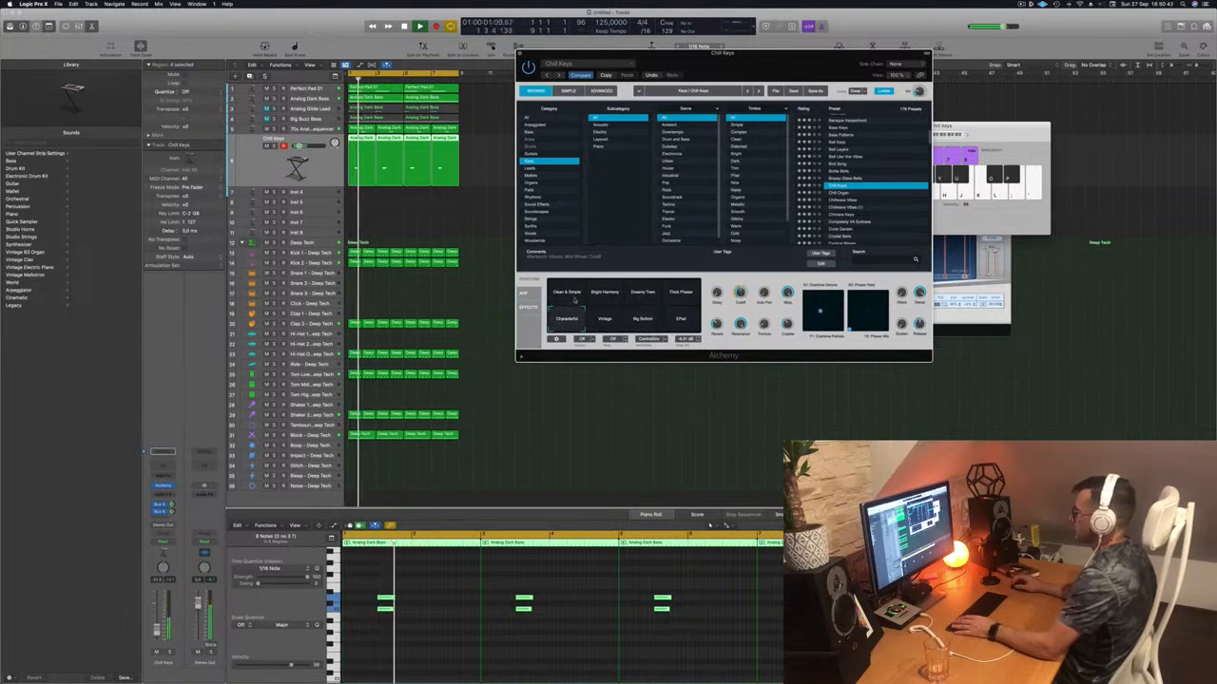
left_click_drag(774, 69, 701, 197)
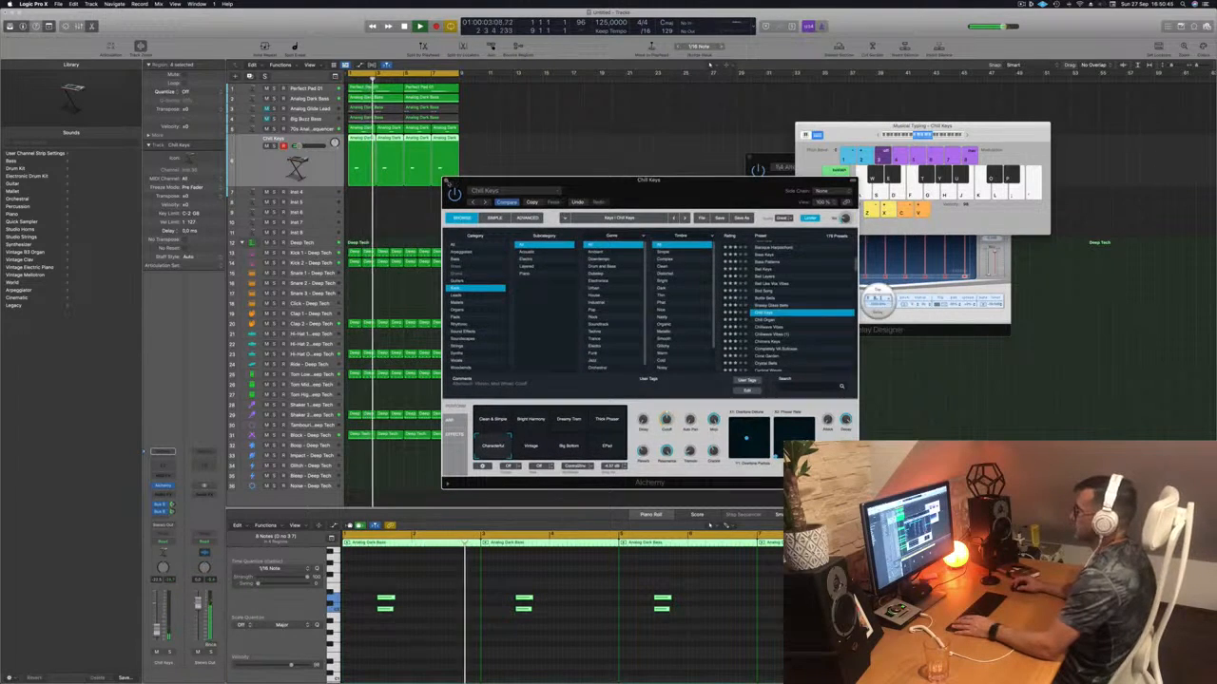
- Close the Chill Keys Alchemy window, adjust its first send, then select all regions and Perfect Pad 01
left_click(447, 181)
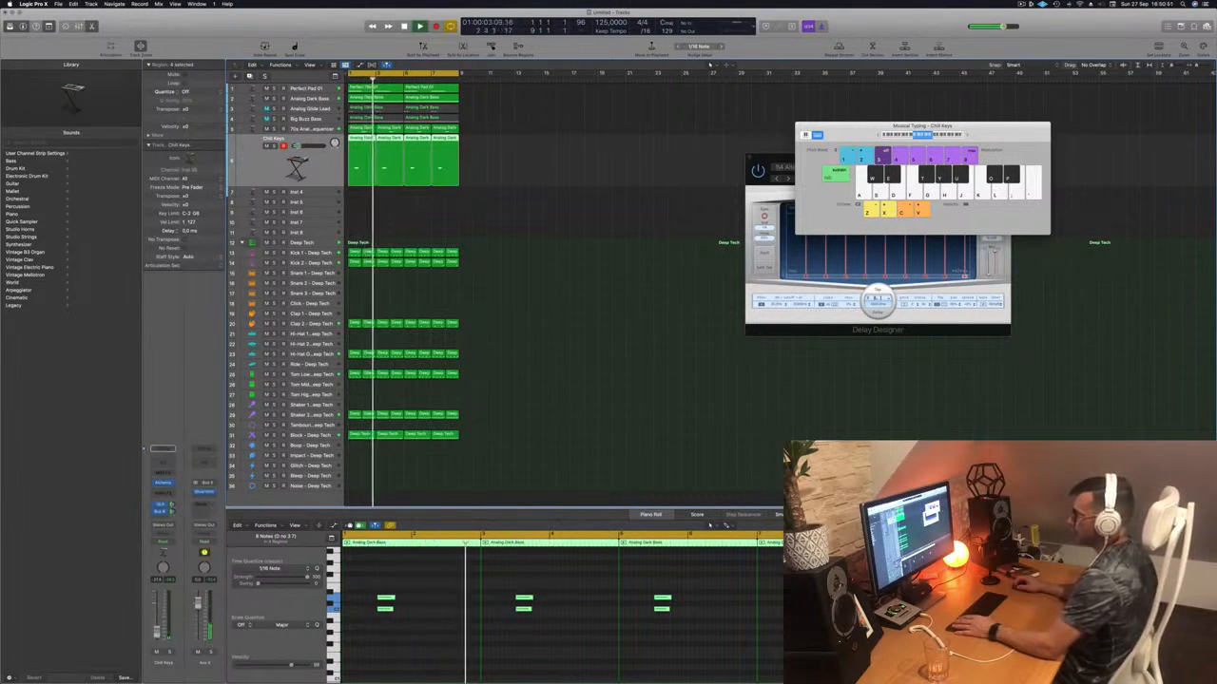
left_click_drag(173, 505, 173, 514)
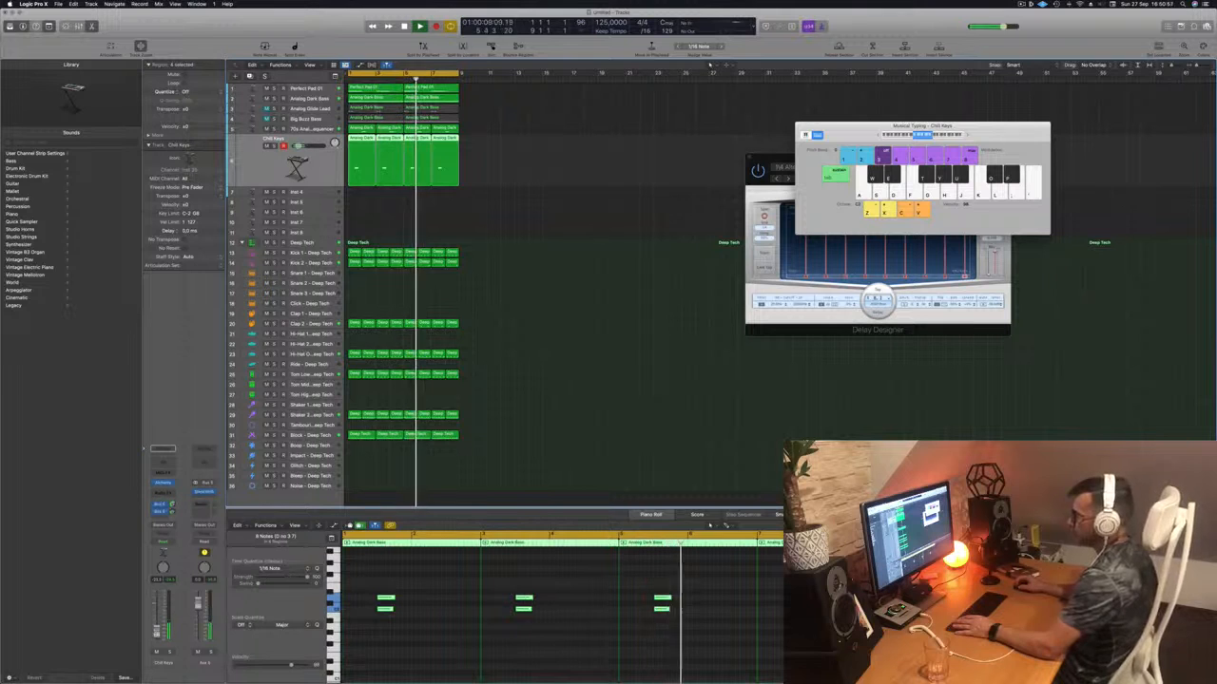
left_click(560, 327)
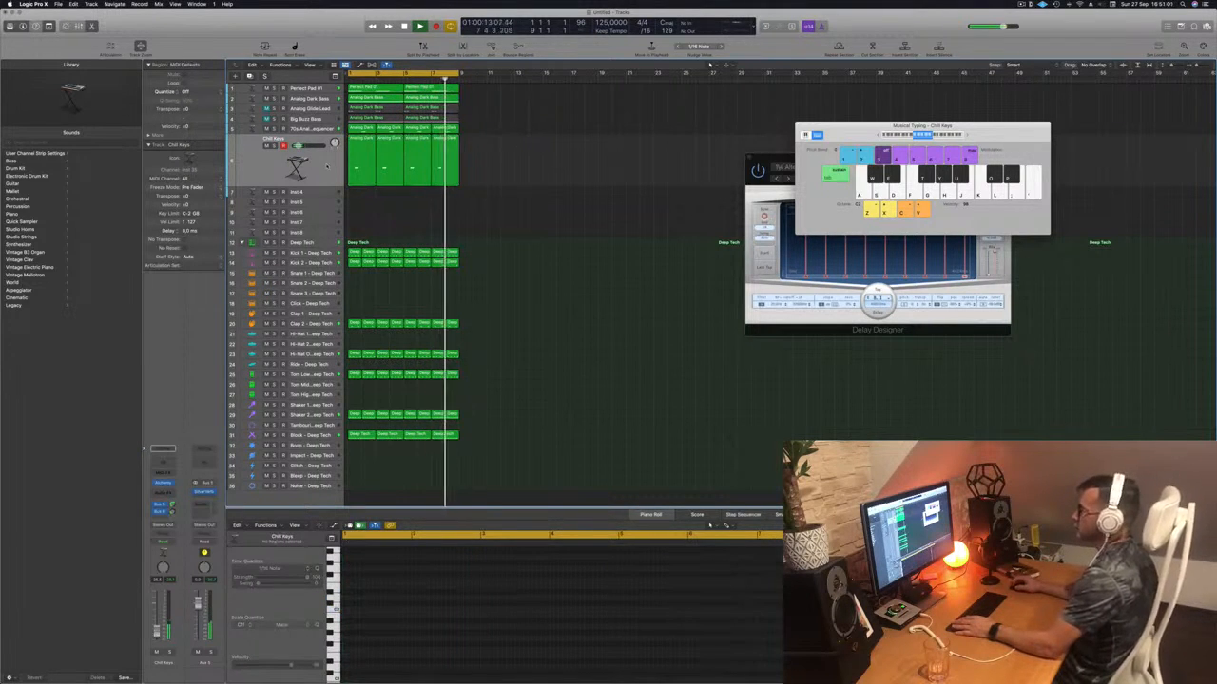
key("super+a")
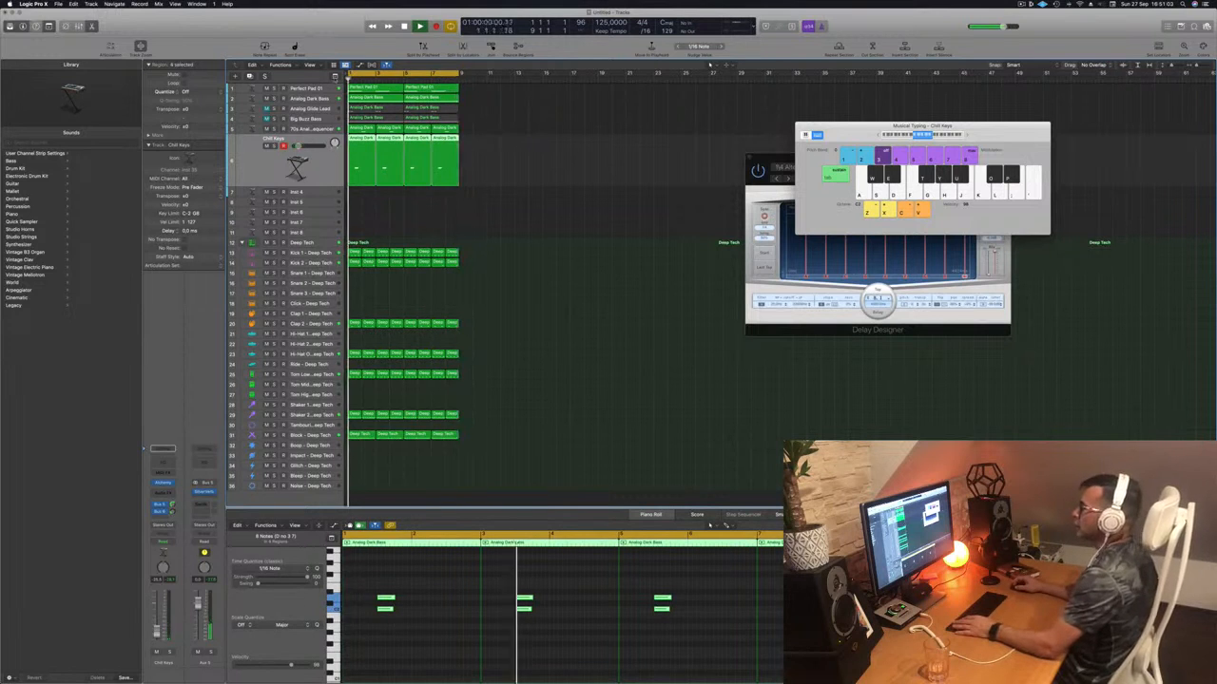
left_click(308, 88)
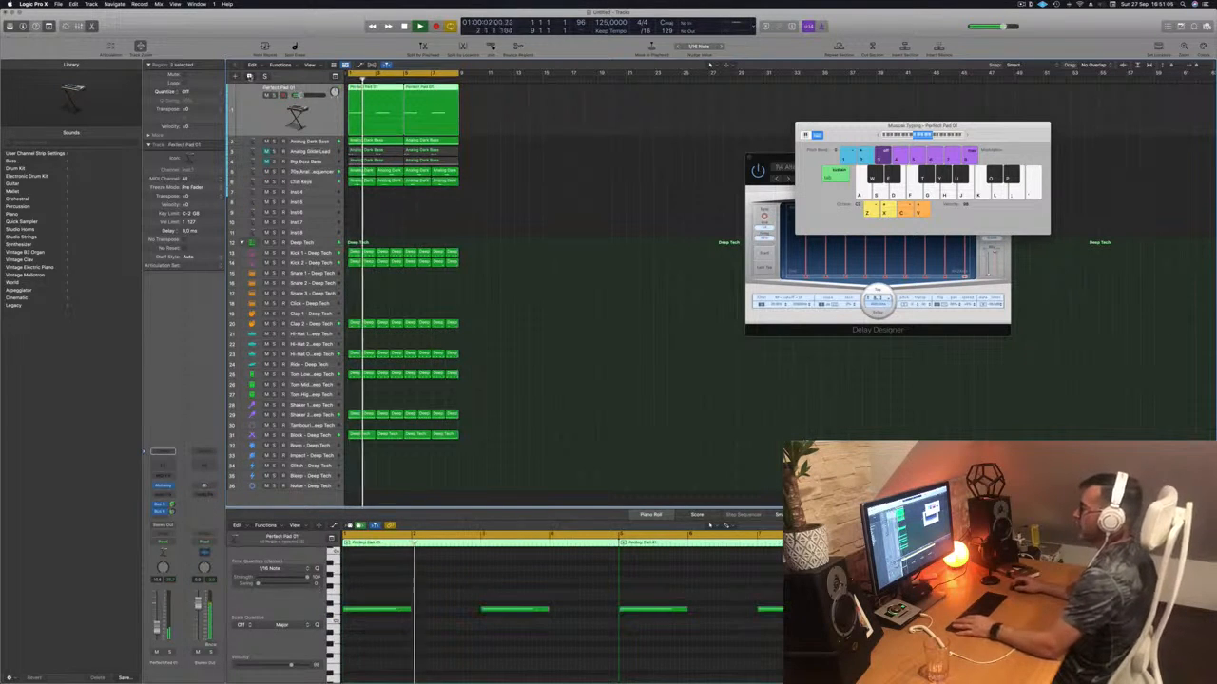
- Add an instrument track below Perfect Pad 01 and repeat all regions twice along the timeline
key("super+d")
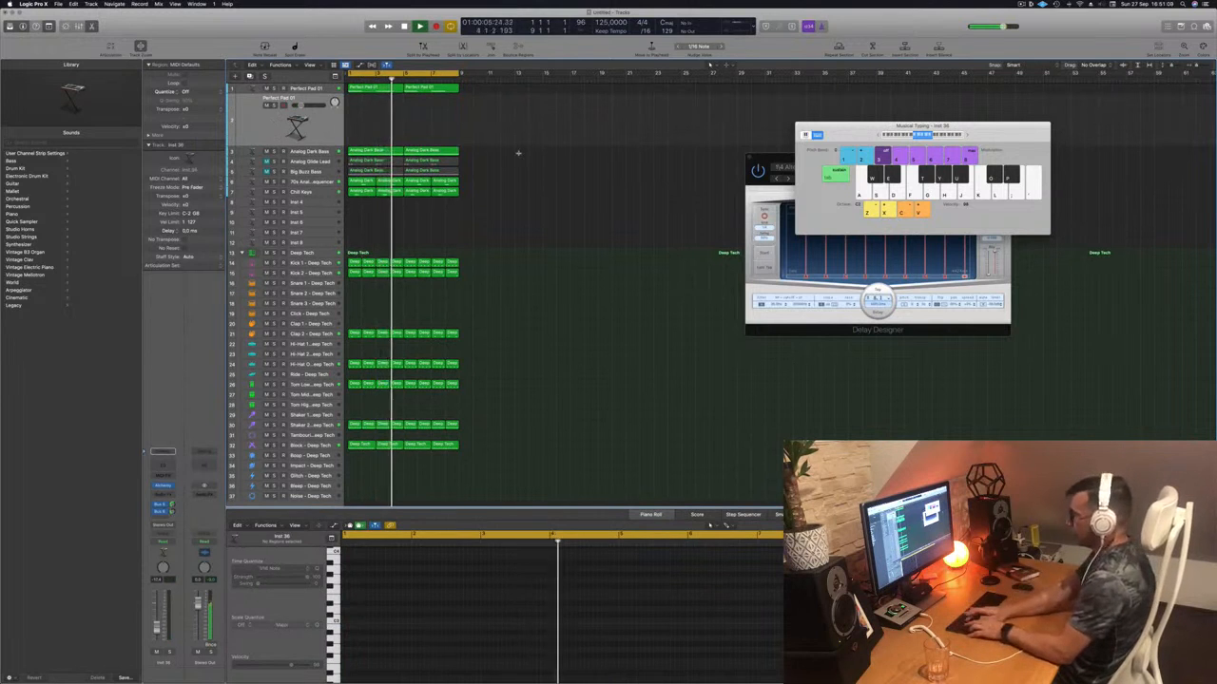
key("super+a")
key("super+r")
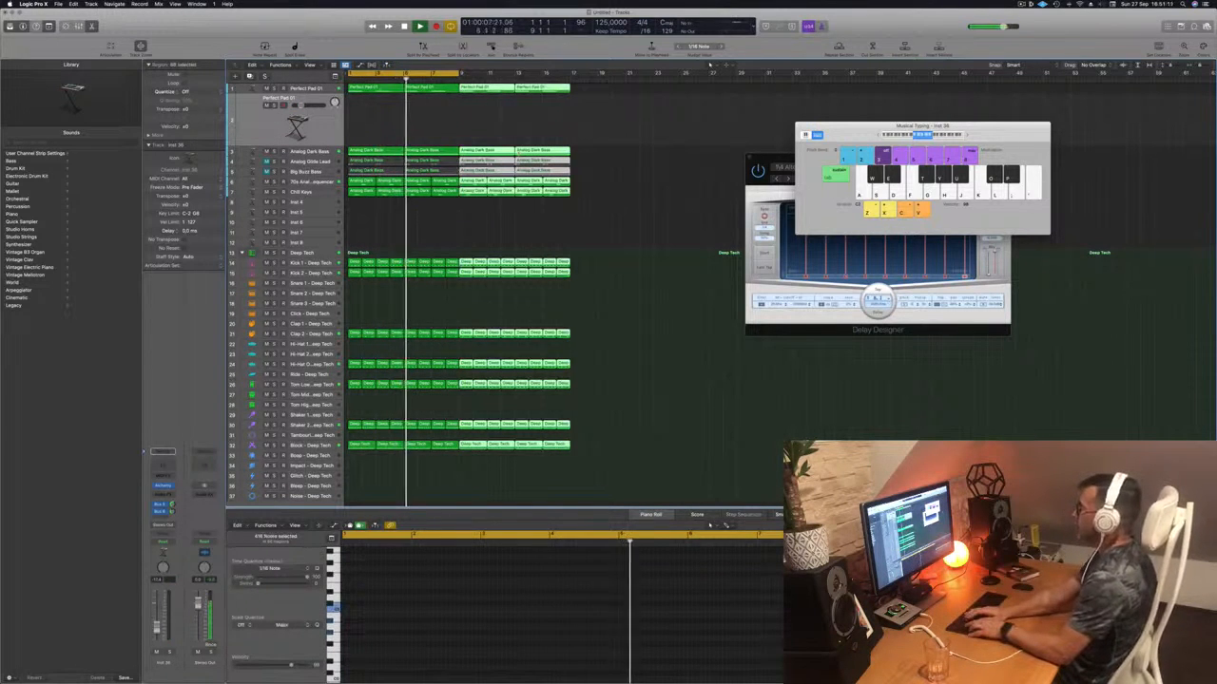
key("super+r")
key("super+r")
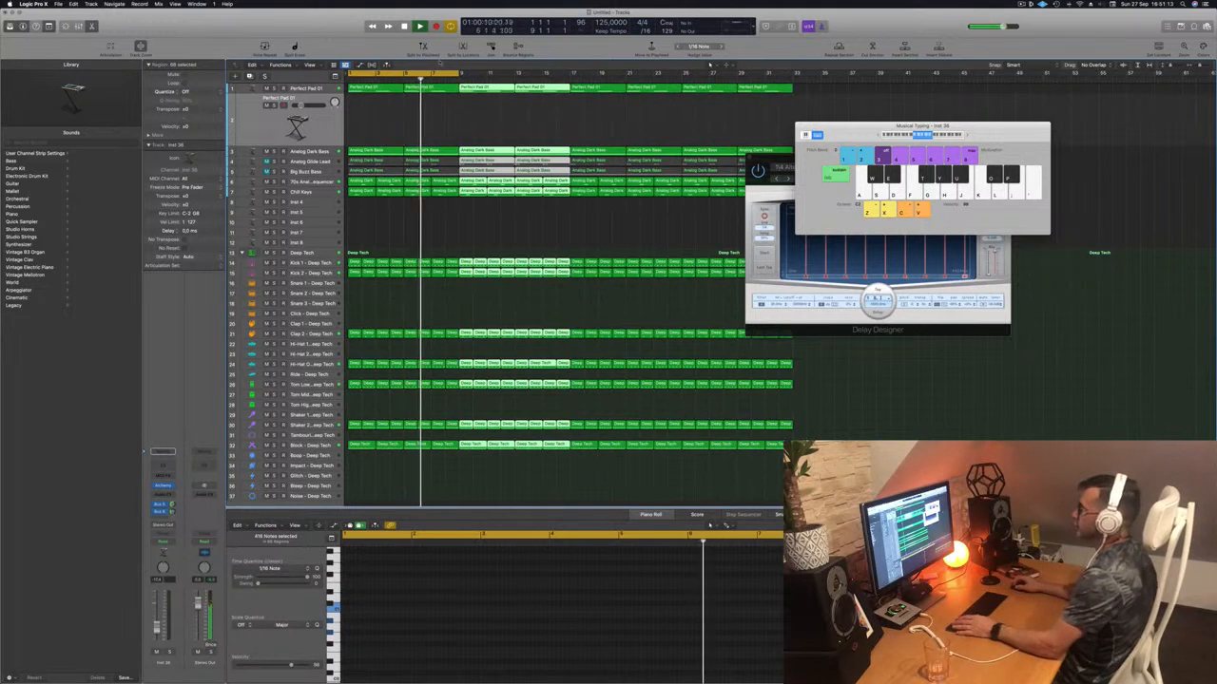
- Extend the loop range toward bar 10, move the keyboard and delay windows aside, and return to start
left_click_drag(457, 74, 793, 75)
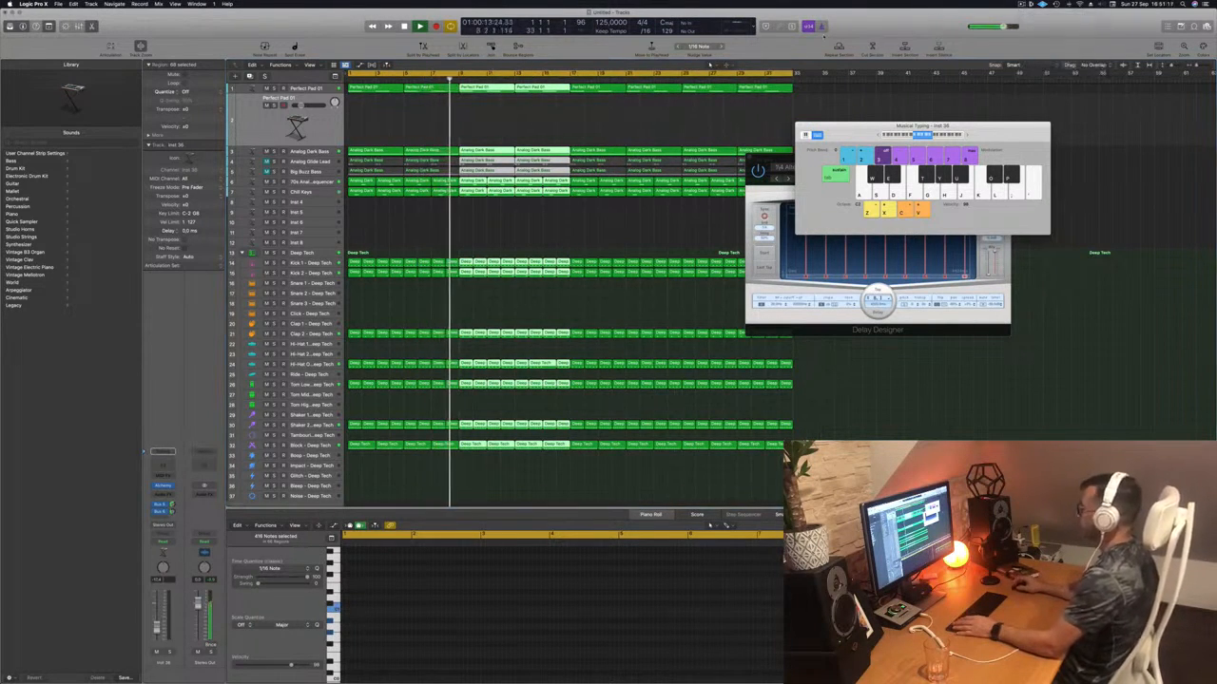
left_click_drag(868, 132, 1031, 132)
left_click_drag(818, 159, 1033, 348)
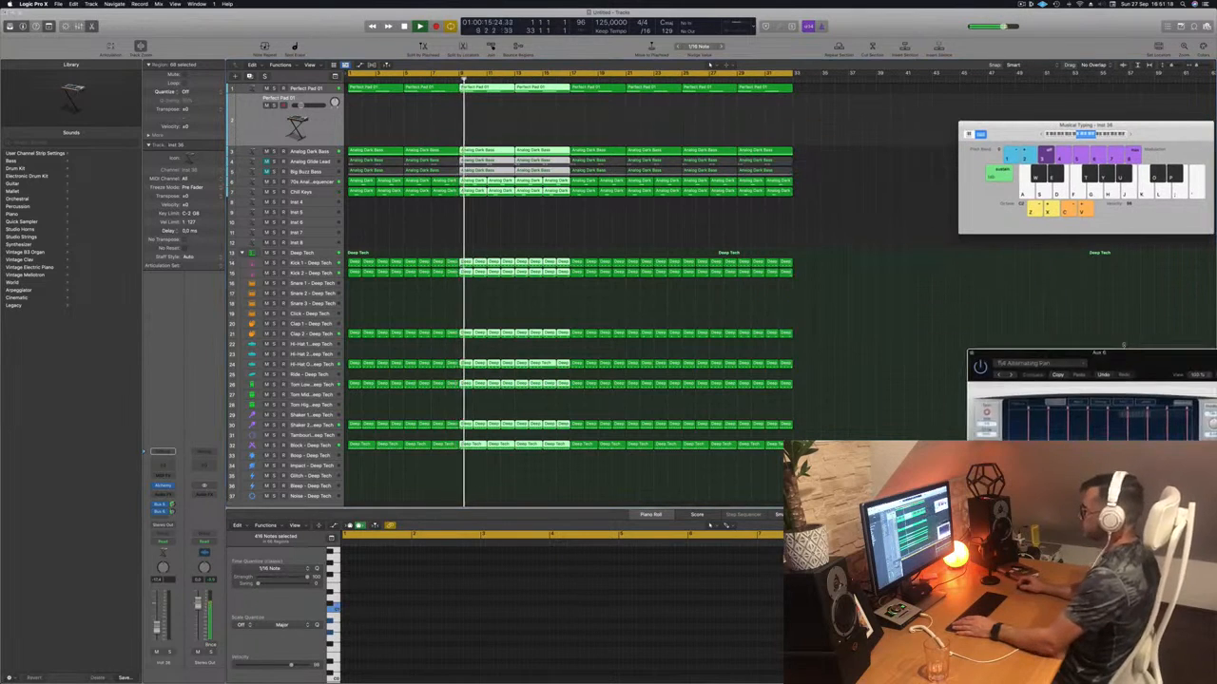
key("Return")
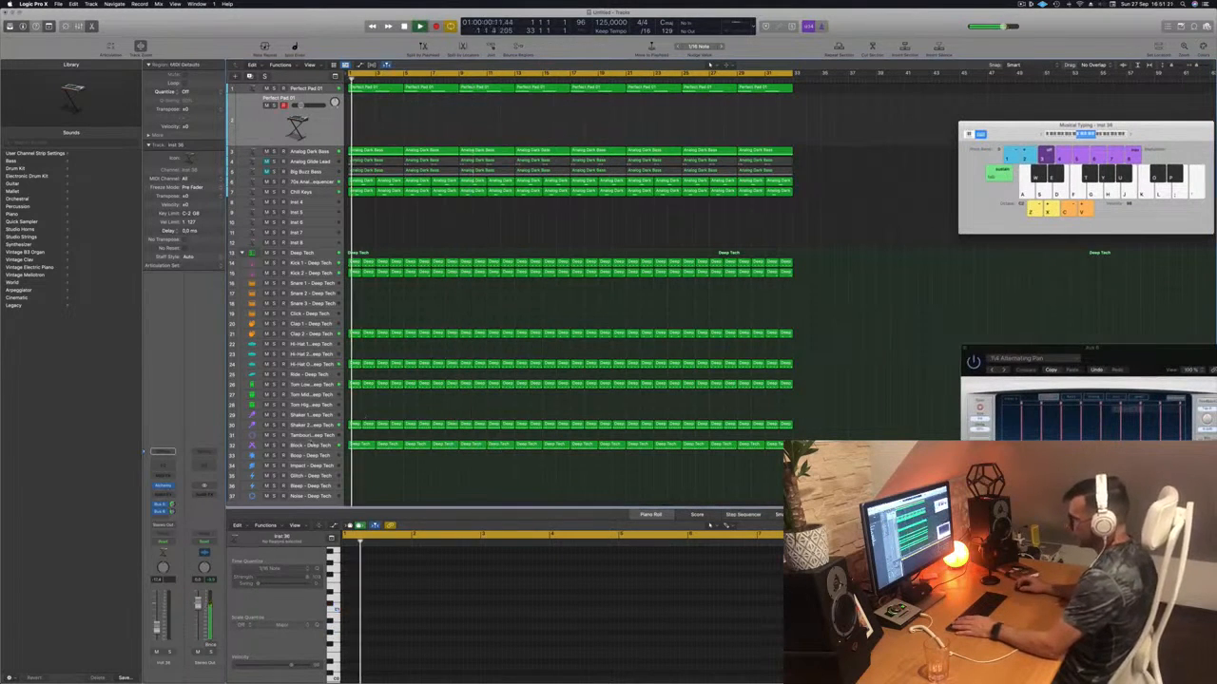
- Deselect the Block regions, restart playback from bar 1, and select the Perfect Pad 01 track
left_click(275, 445)
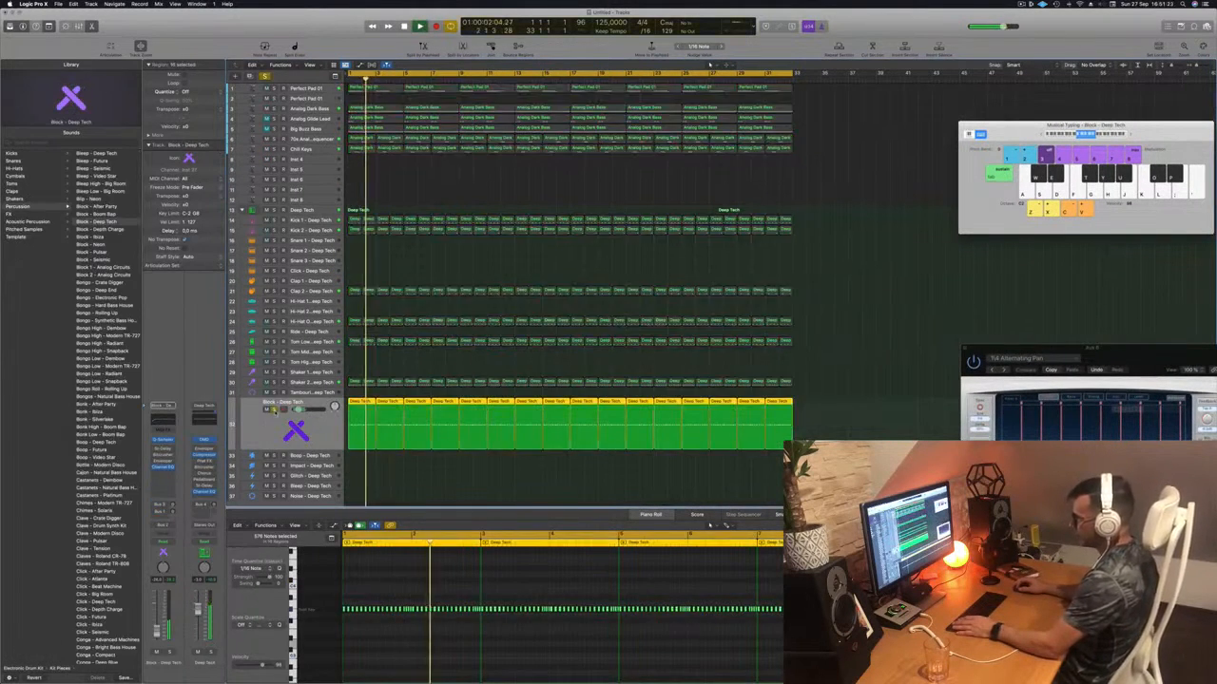
left_click(543, 187)
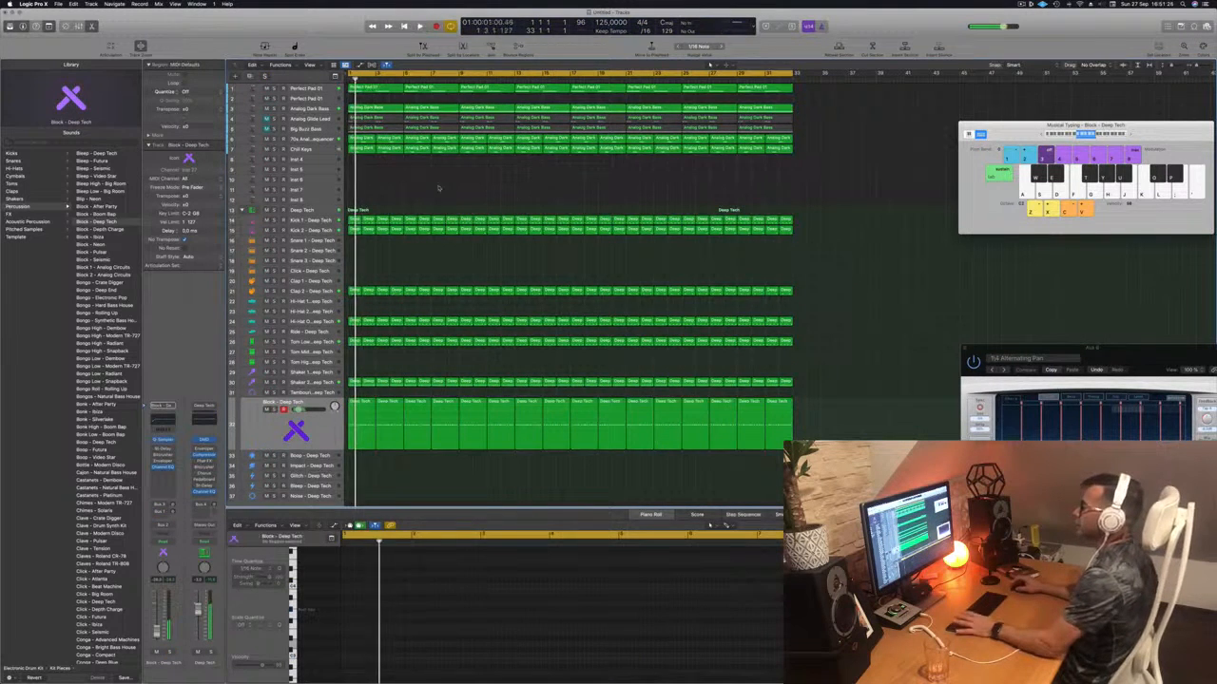
key("Return")
left_click(314, 98)
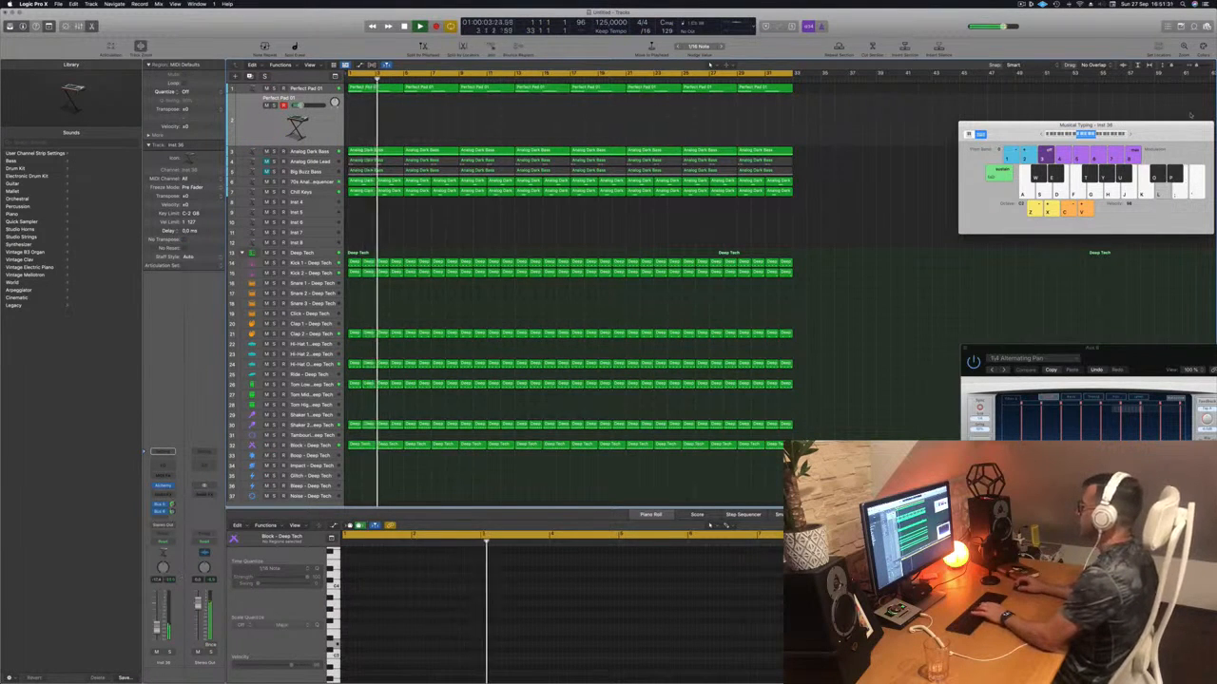
left_click_drag(1160, 132, 987, 132)
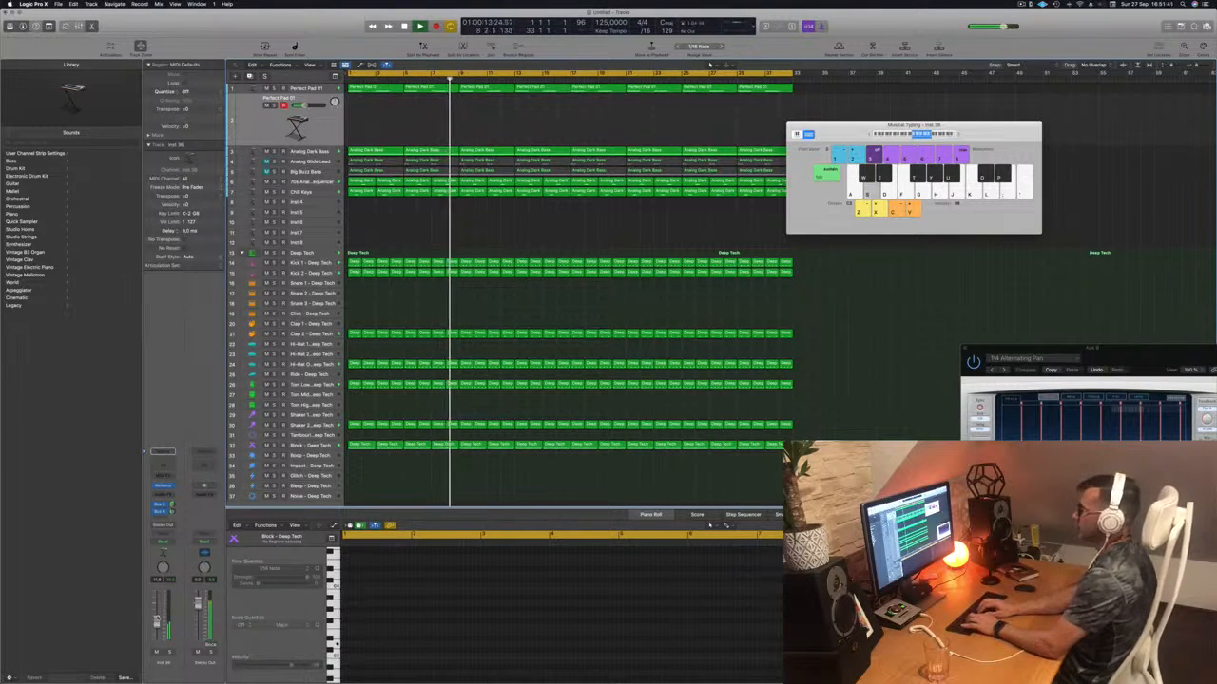
- Play a couple of notes to audition the pad, then open its Alchemy window and move it right
key("j")
key("k")
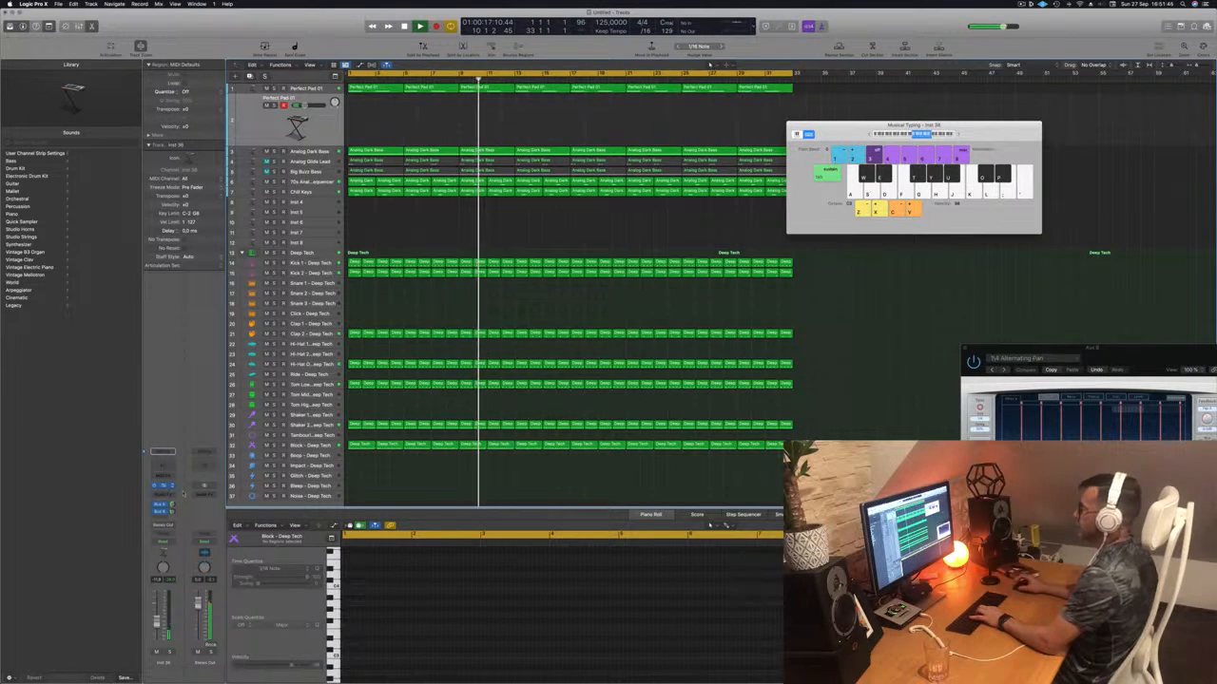
left_click(163, 485)
left_click_drag(578, 116, 766, 132)
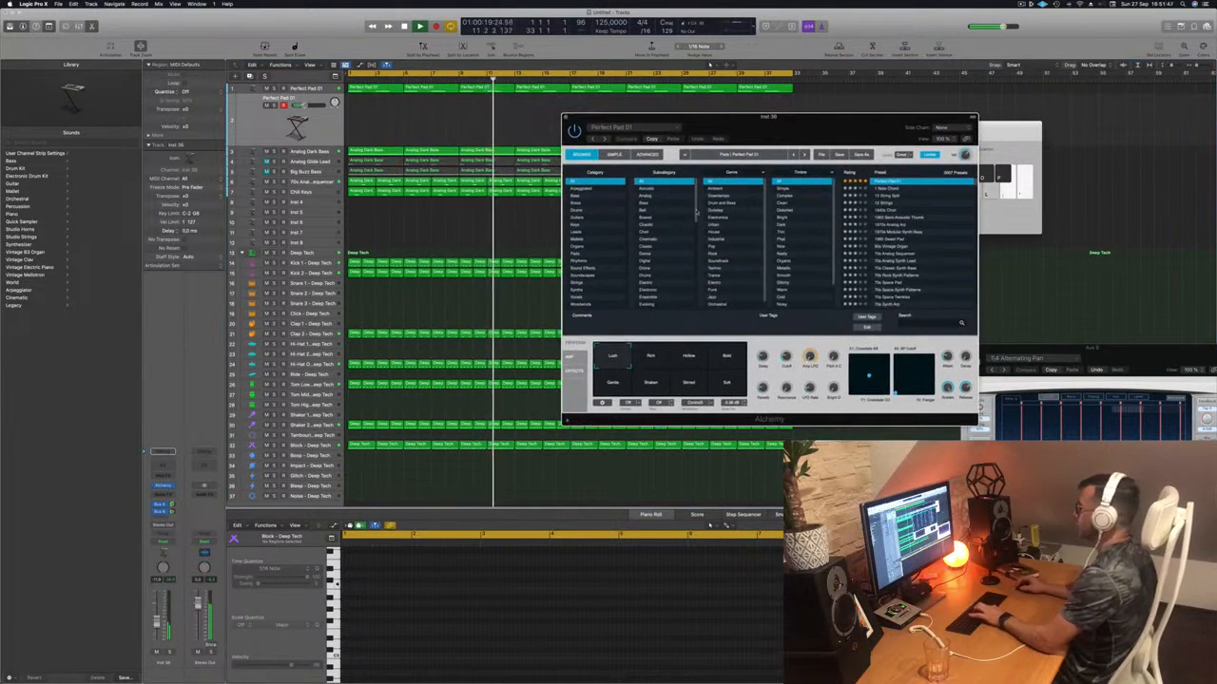
- Try the Rich and Hollow variations on the pad, returning to Rich
left_click(651, 356)
key("j")
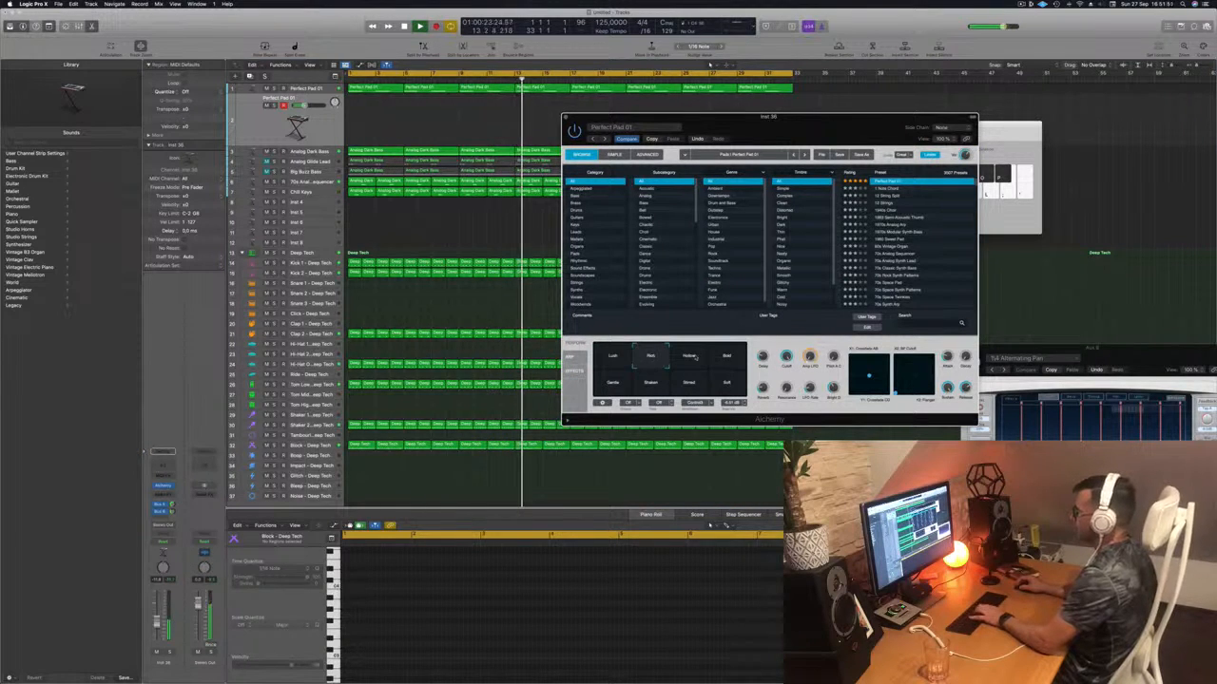
left_click(690, 357)
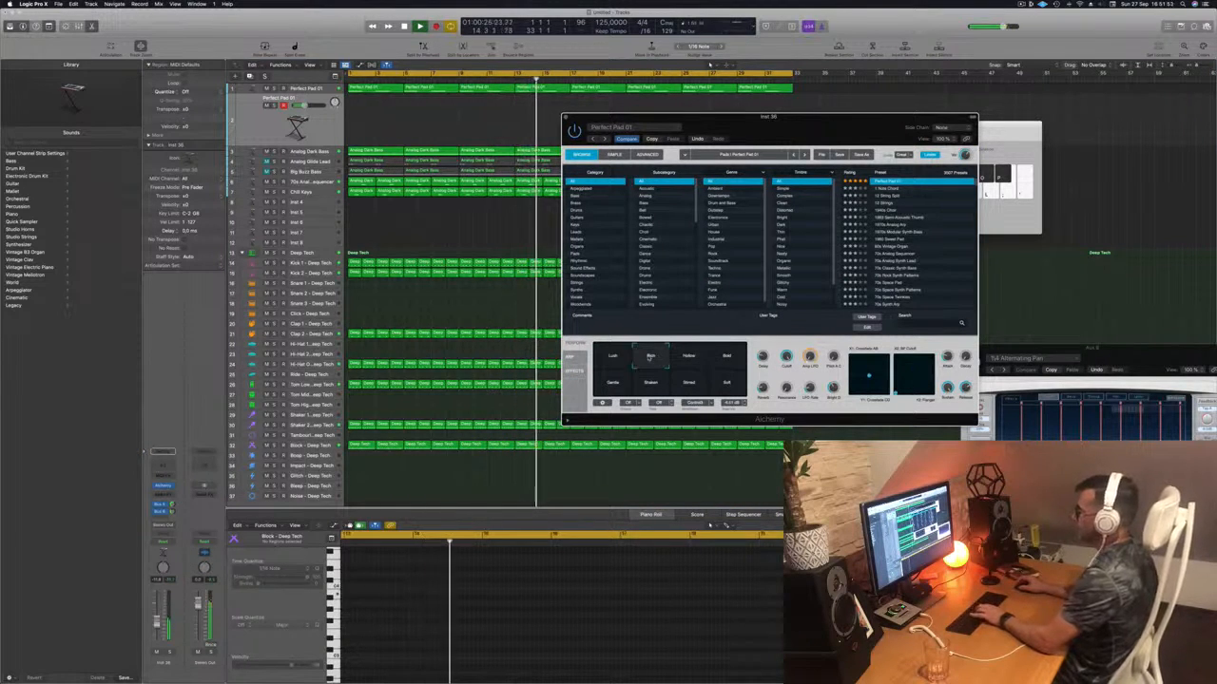
left_click(651, 357)
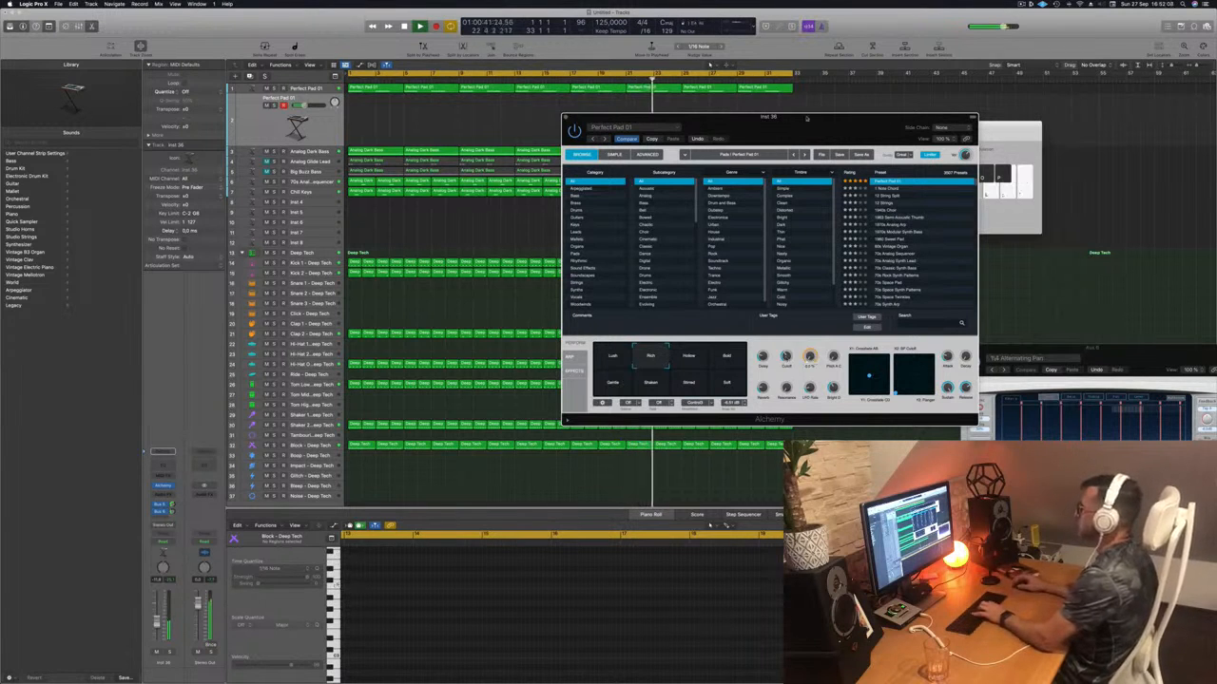
left_click_drag(790, 117, 949, 116)
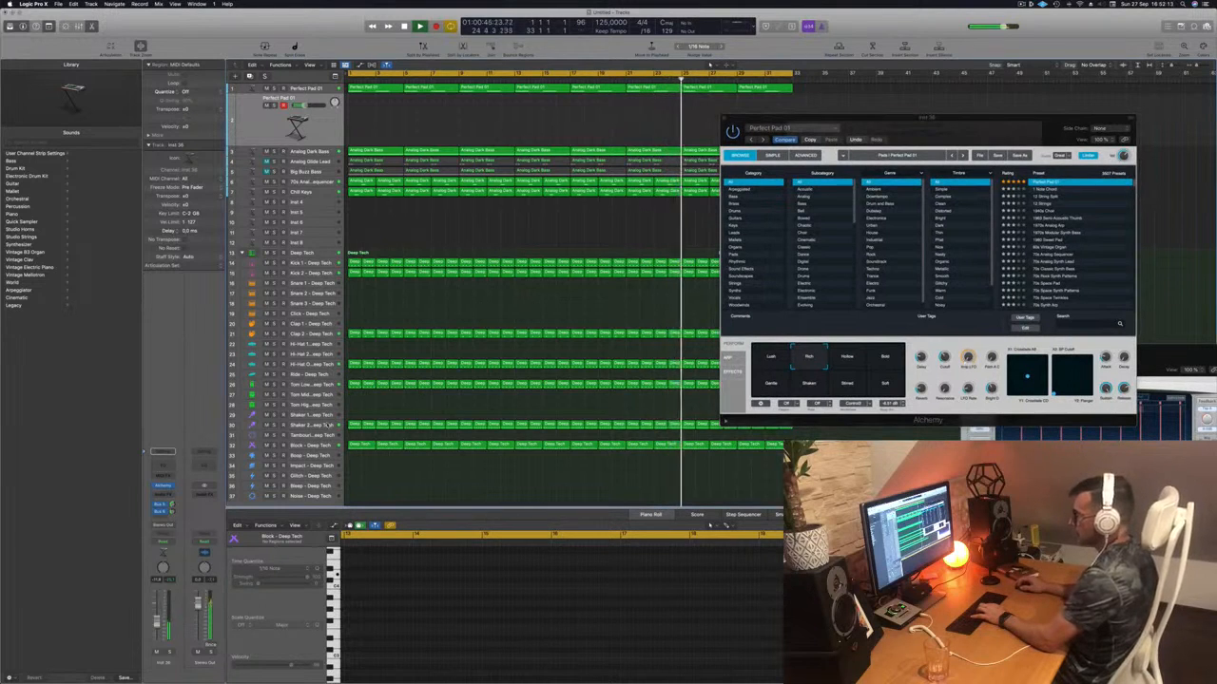
- Restart playback, reselect Perfect Pad 01, and audition the Soft, Shaken, Gentle and Rich variations
left_click(327, 424)
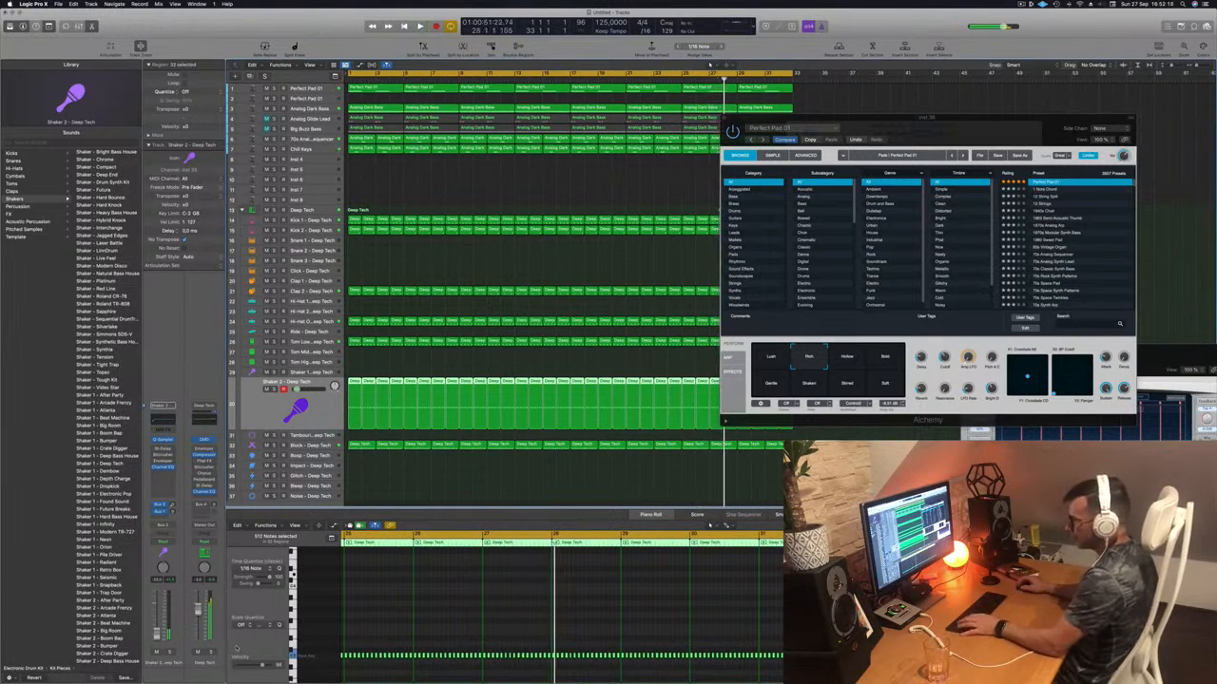
key("Return")
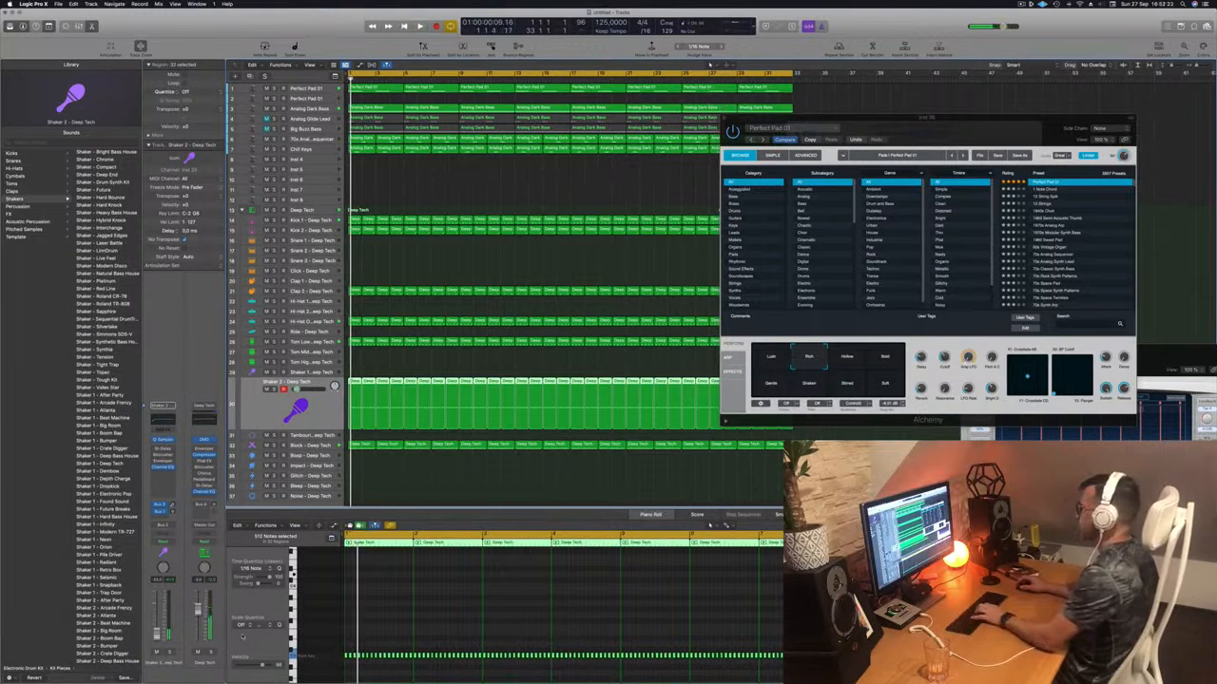
left_click(310, 98)
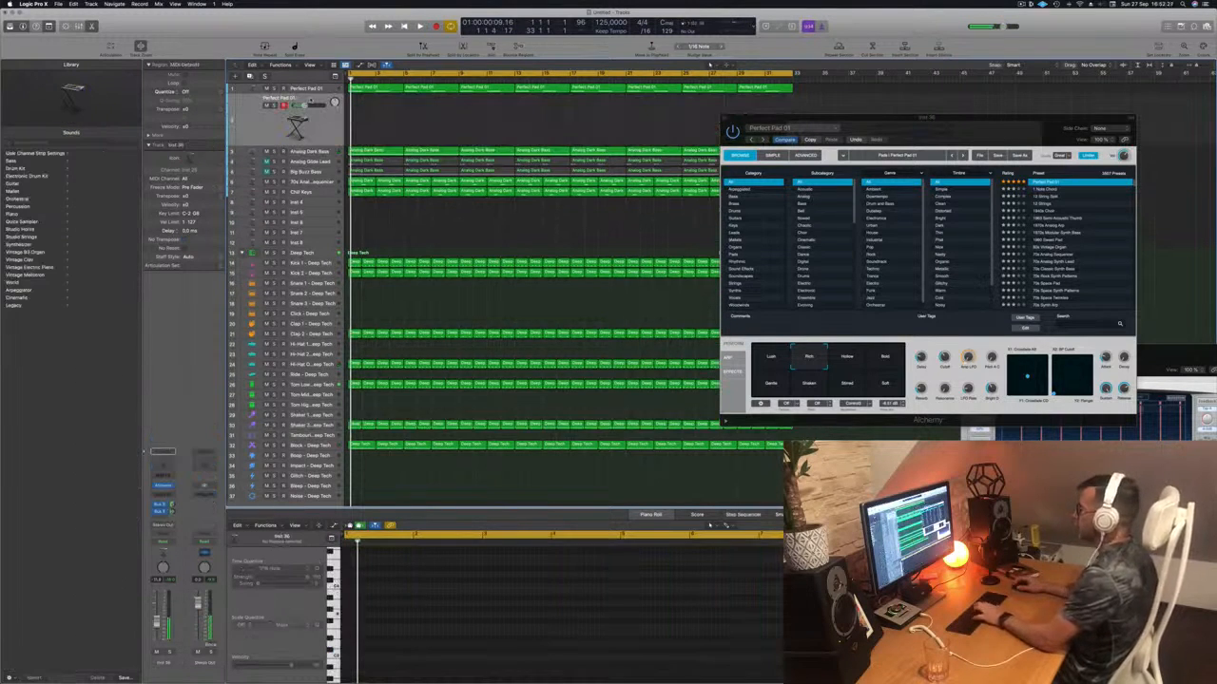
left_click(884, 385)
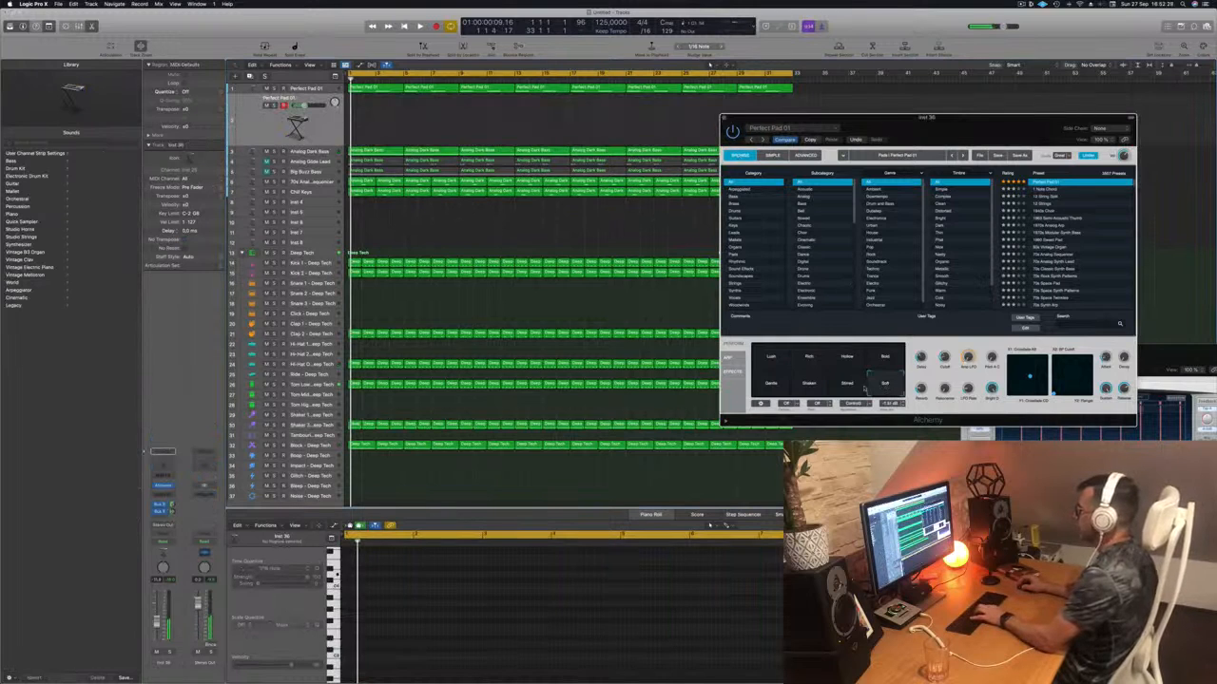
left_click(810, 386)
left_click(771, 386)
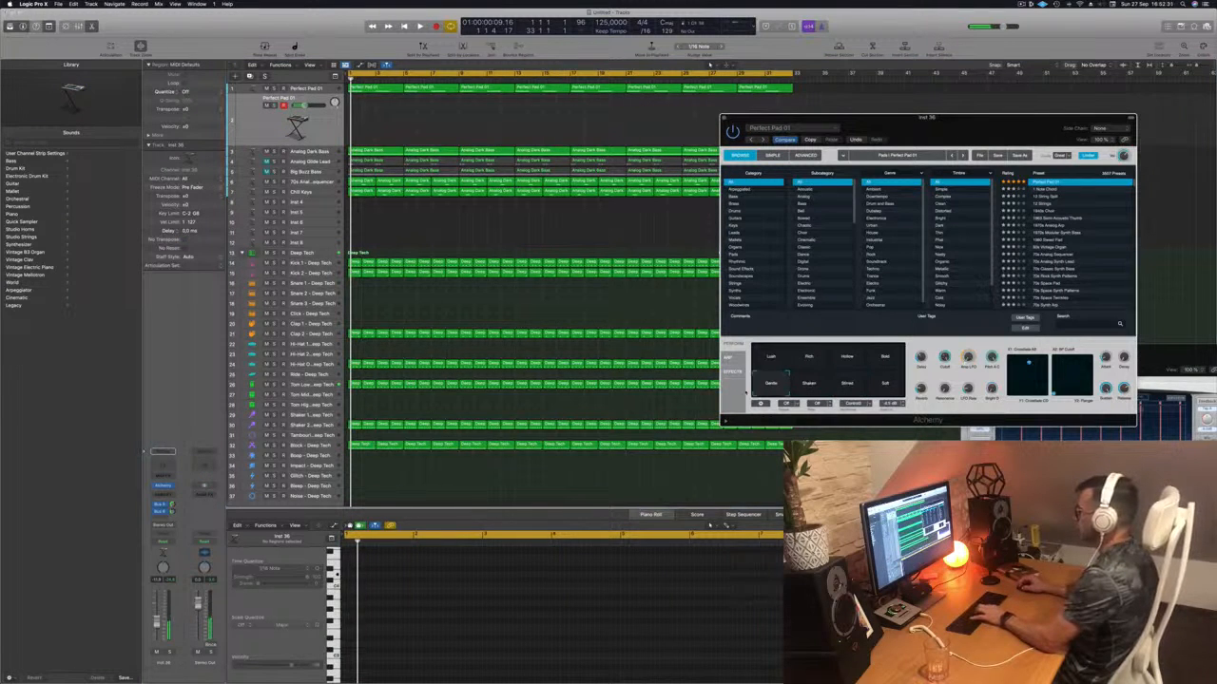
left_click(824, 356)
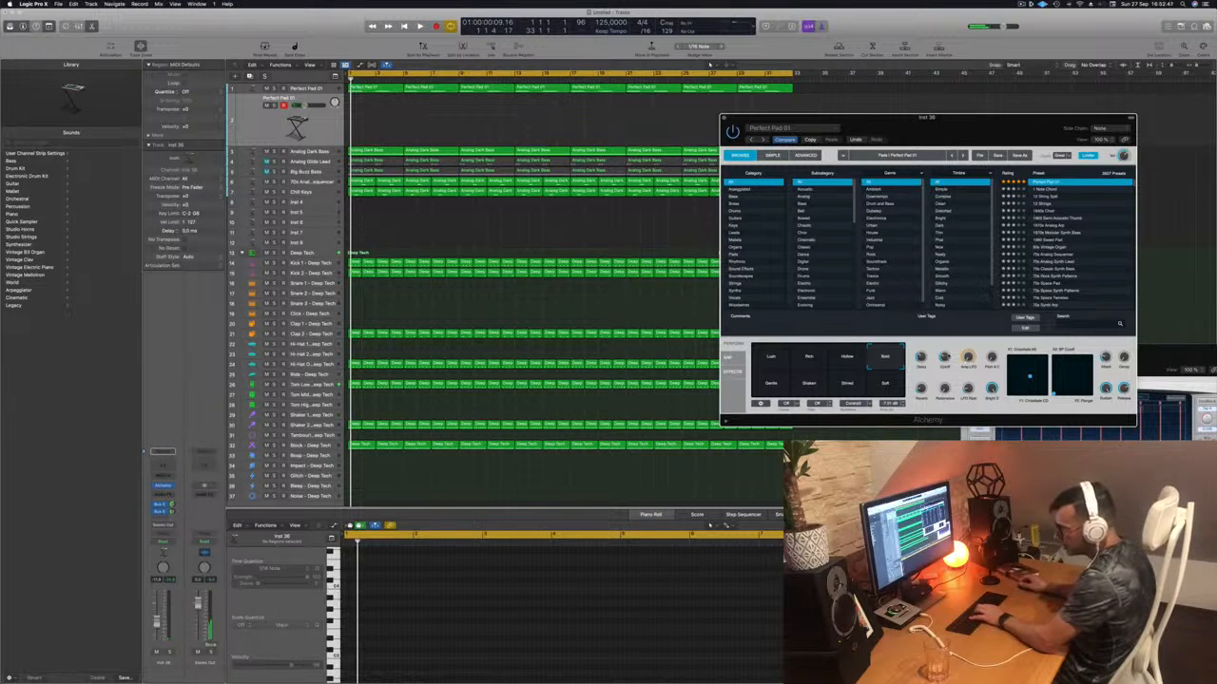
- Play the arrangement, raise the Inst 36 pad fader to about -6.3 dB, then return to start
key("space")
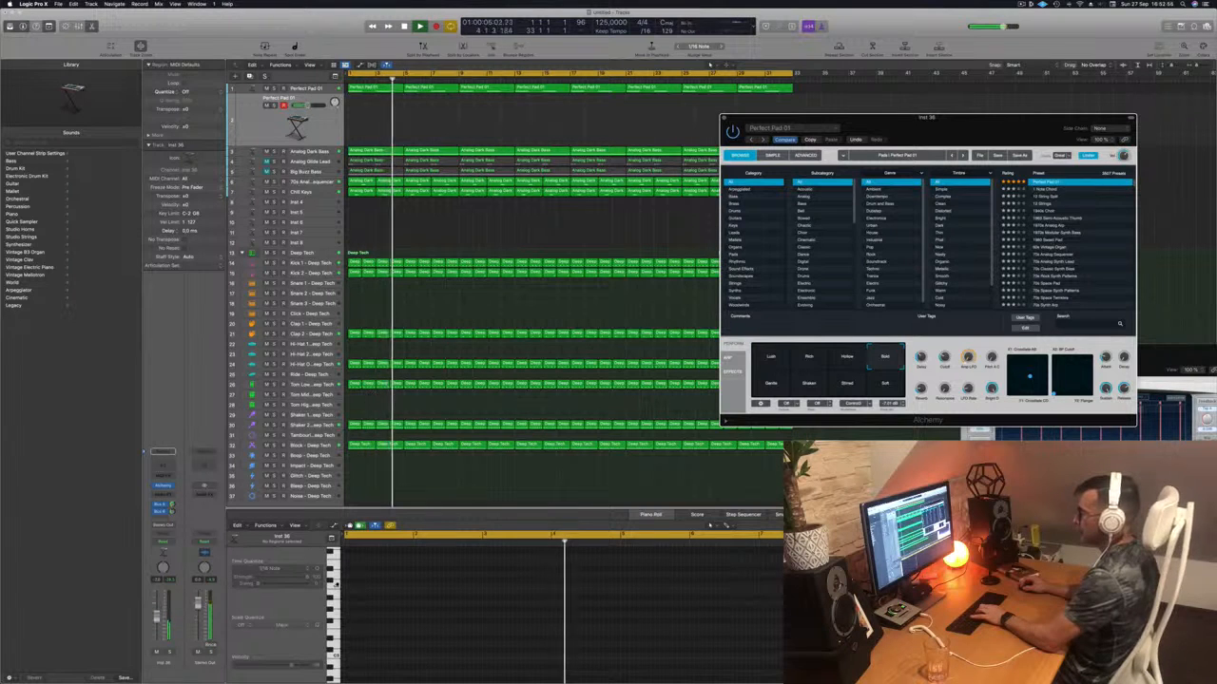
left_click_drag(156, 623, 156, 616)
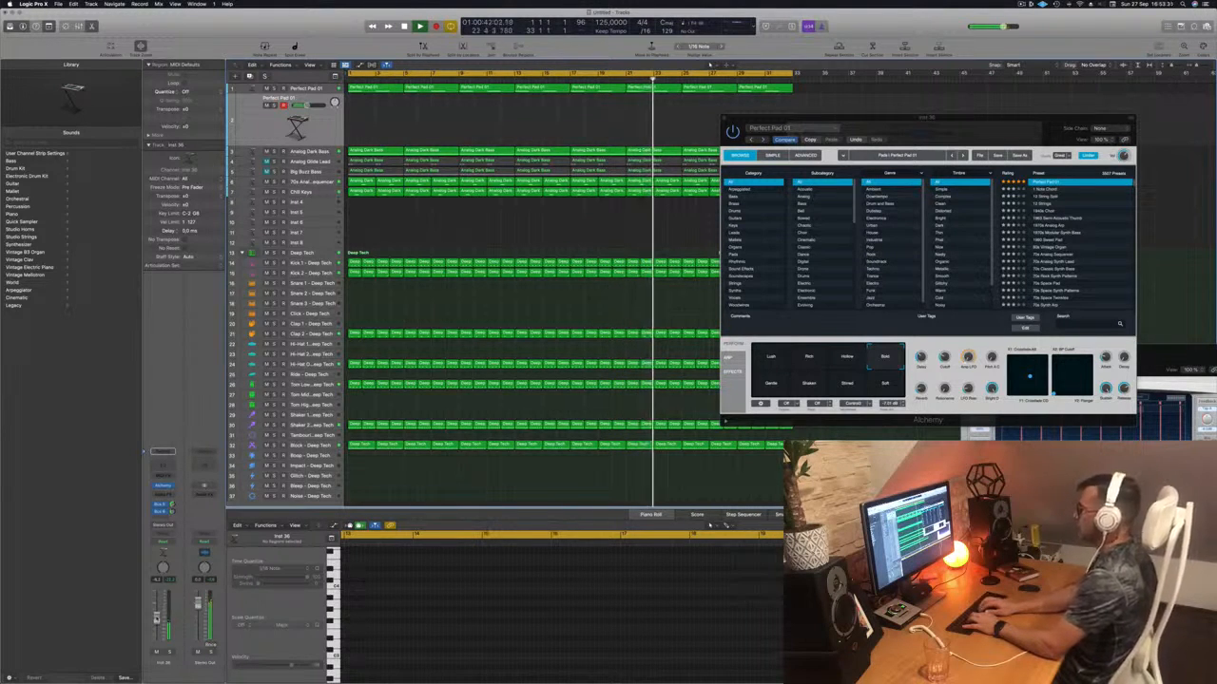
key("Return")
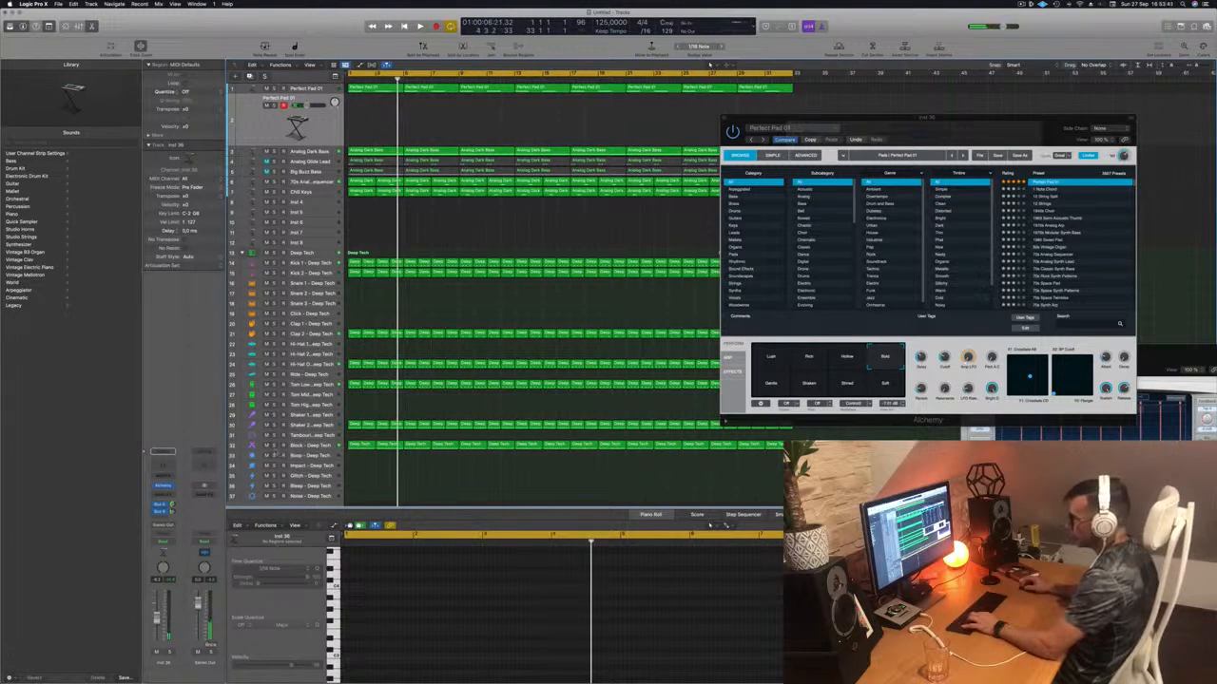
- Mute Block - Deep Tech, play from the start, and bring Alchemy forward to adjust its Cutoff
left_click(267, 446)
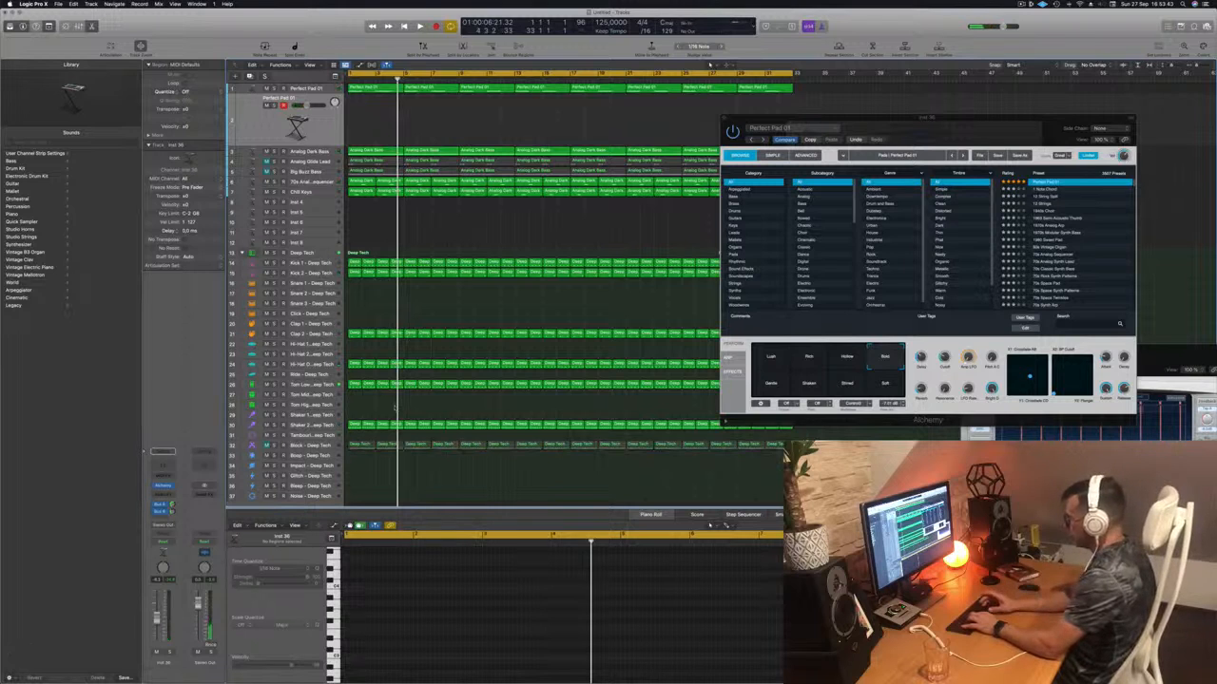
key("Return")
key("space")
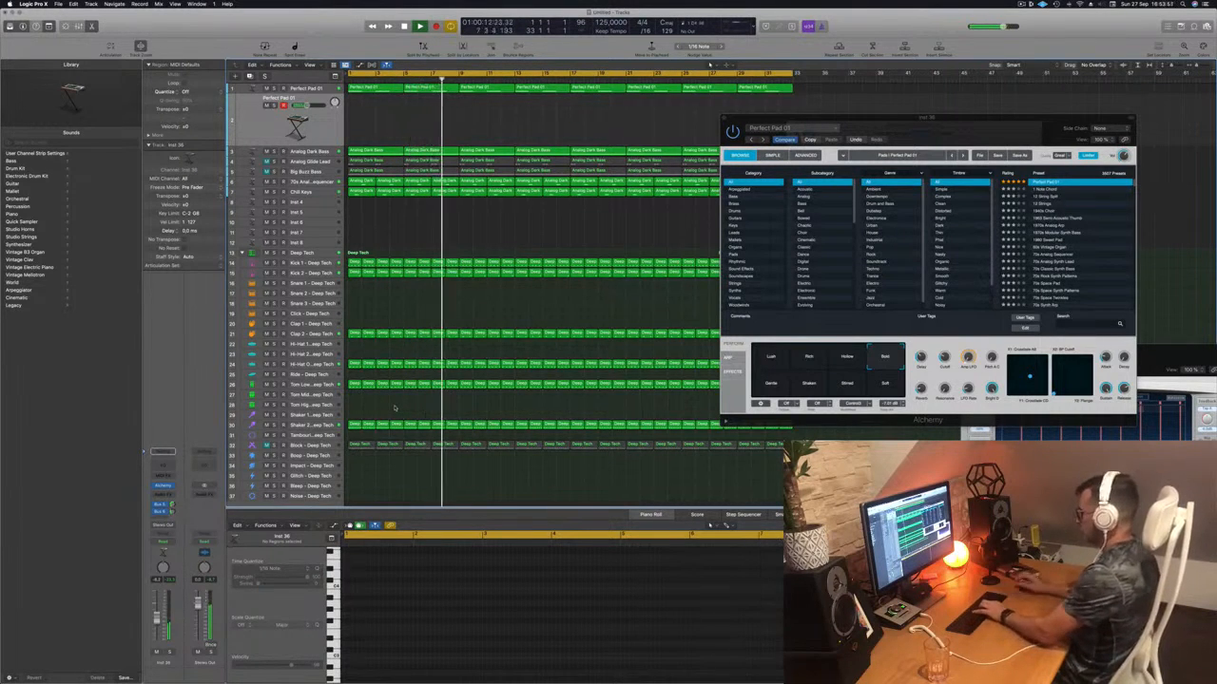
left_click(943, 357)
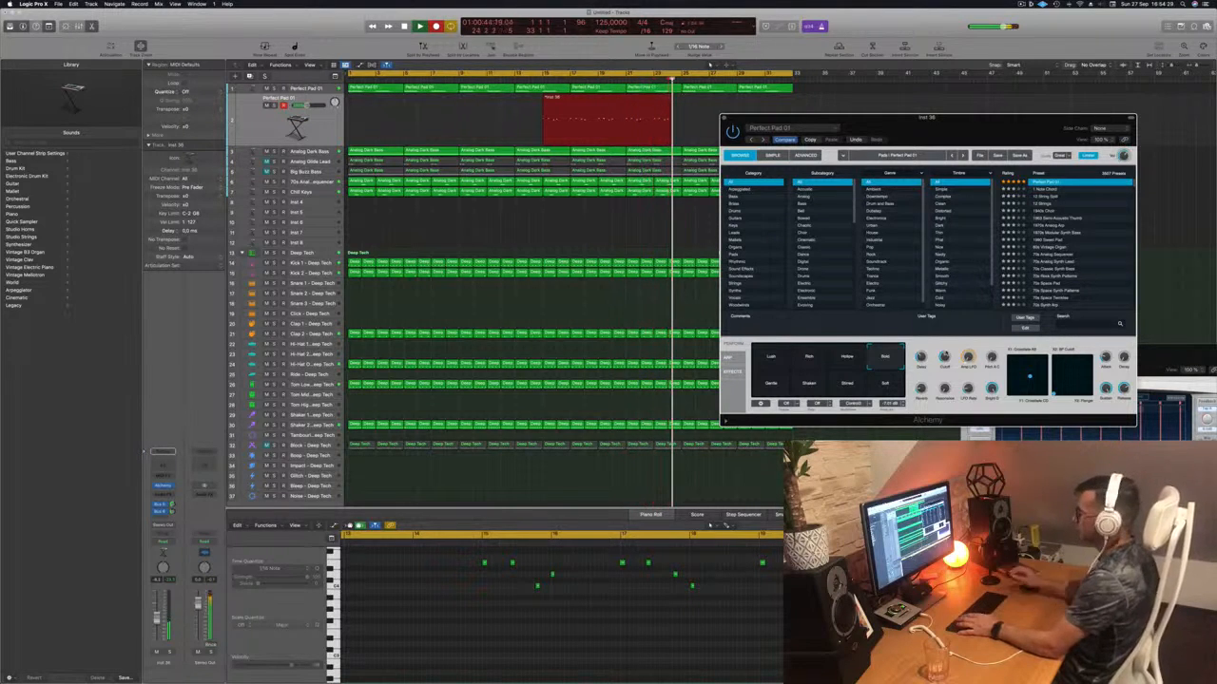
key("space")
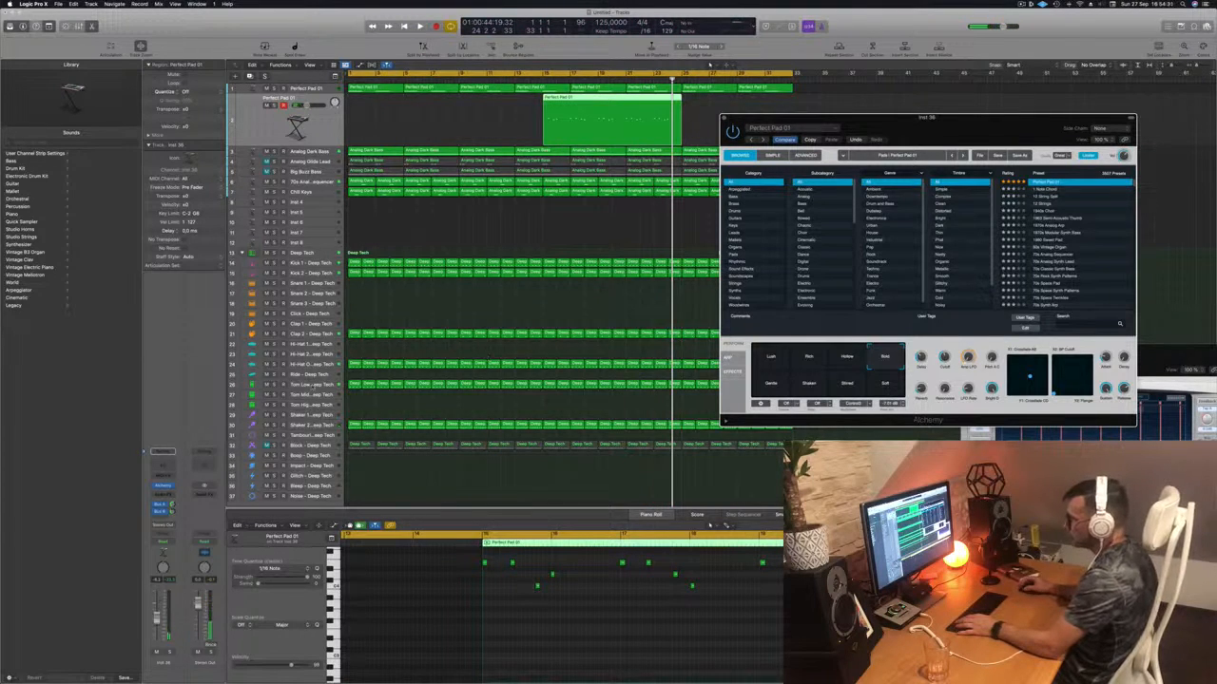
left_click(313, 384)
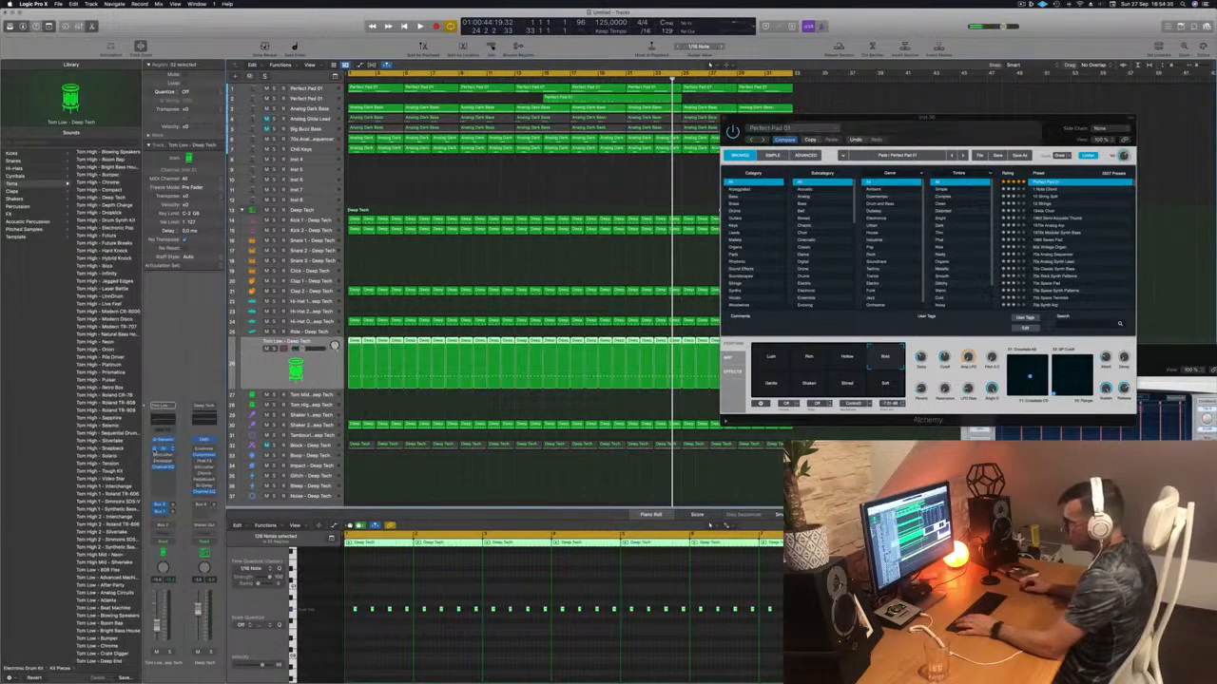
left_click(164, 450)
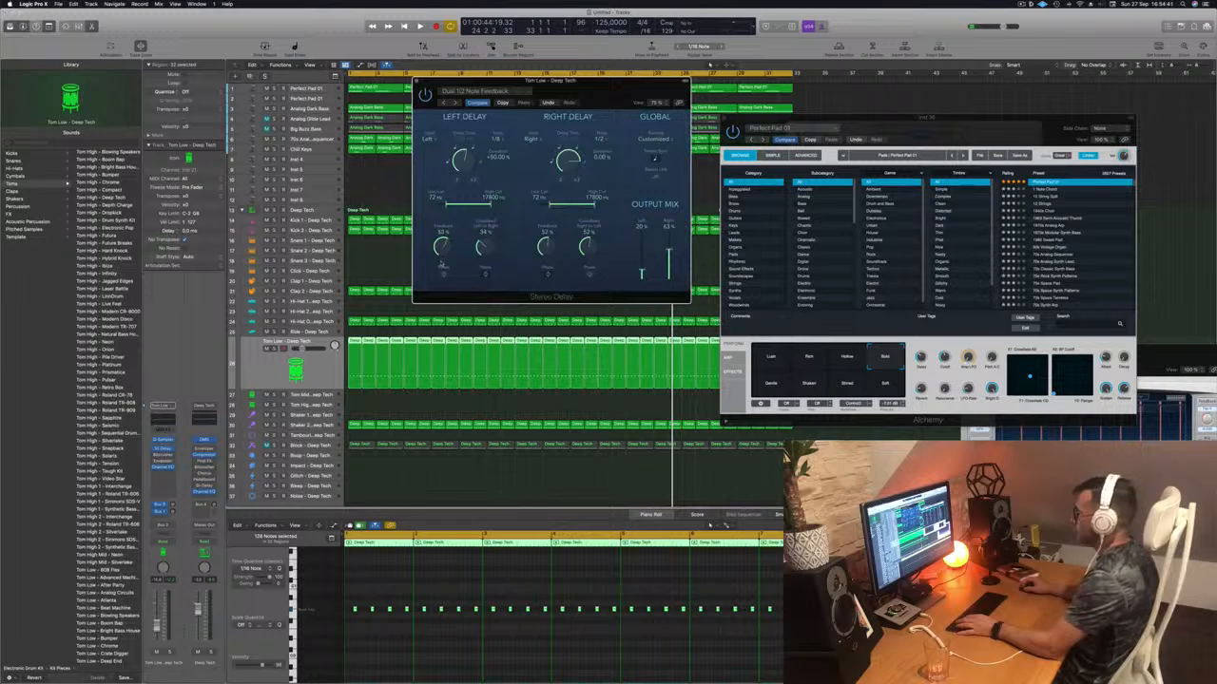
key("space")
left_click_drag(592, 82, 629, 85)
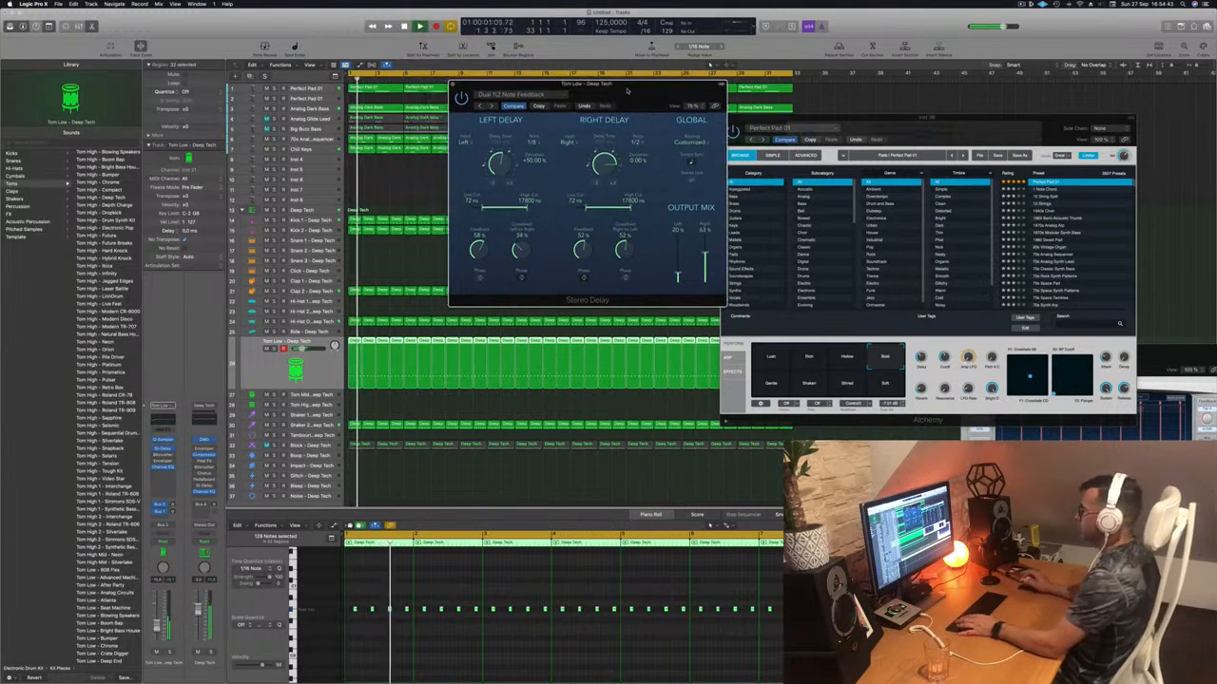
key("super+w")
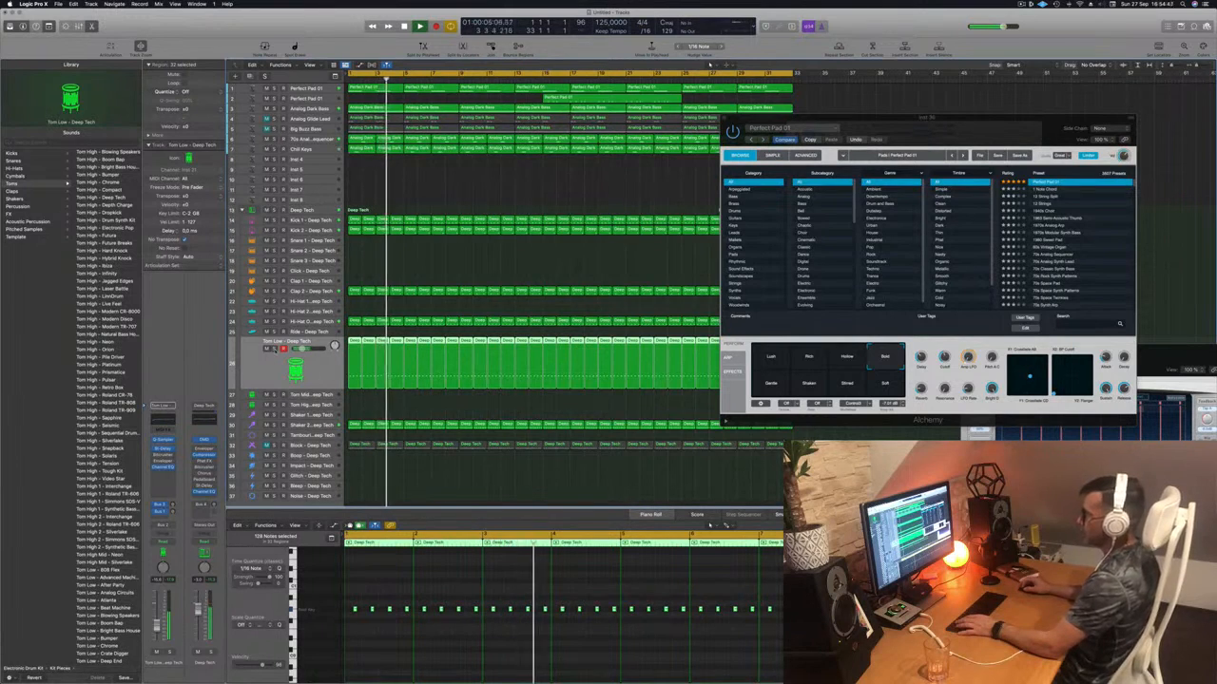
- Toggle solo on Tom Low and reopen Musical Typing above the Alchemy window
left_click(274, 349)
key("s")
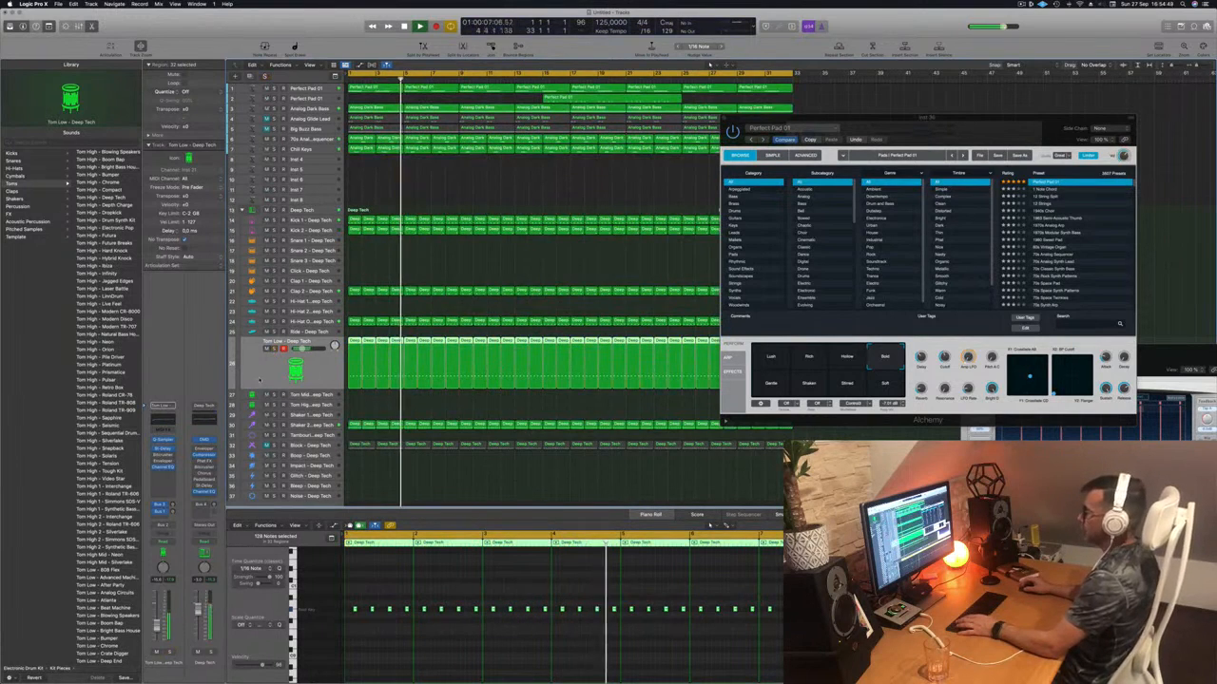
key("super+k")
left_click_drag(1015, 121, 1045, 216)
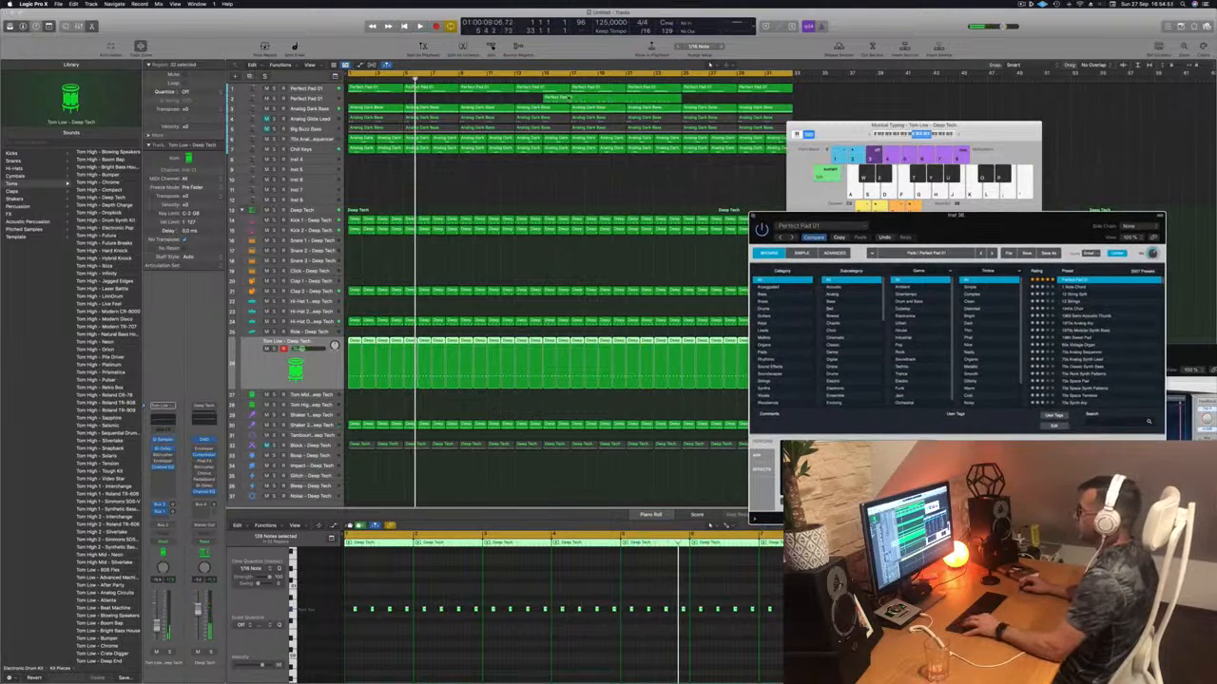
- Split the recorded pad region, delete its left part, and drag the remainder to bar 1
left_click(567, 79)
key("space")
left_click(567, 79)
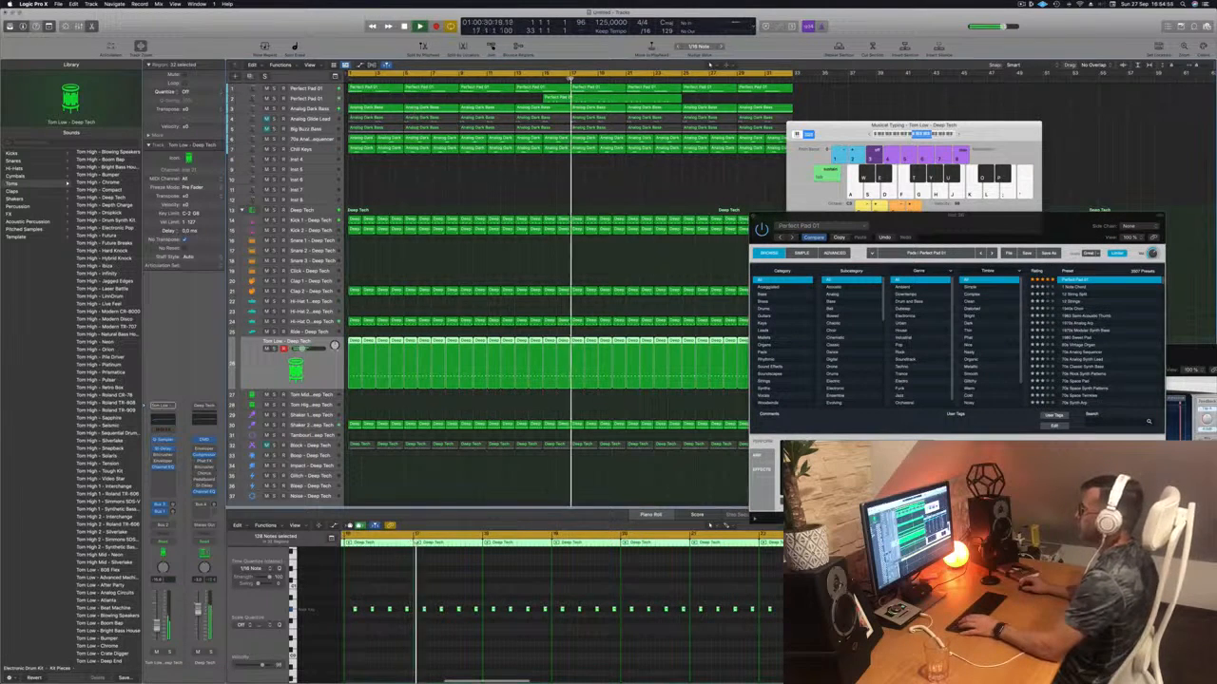
left_click(598, 96)
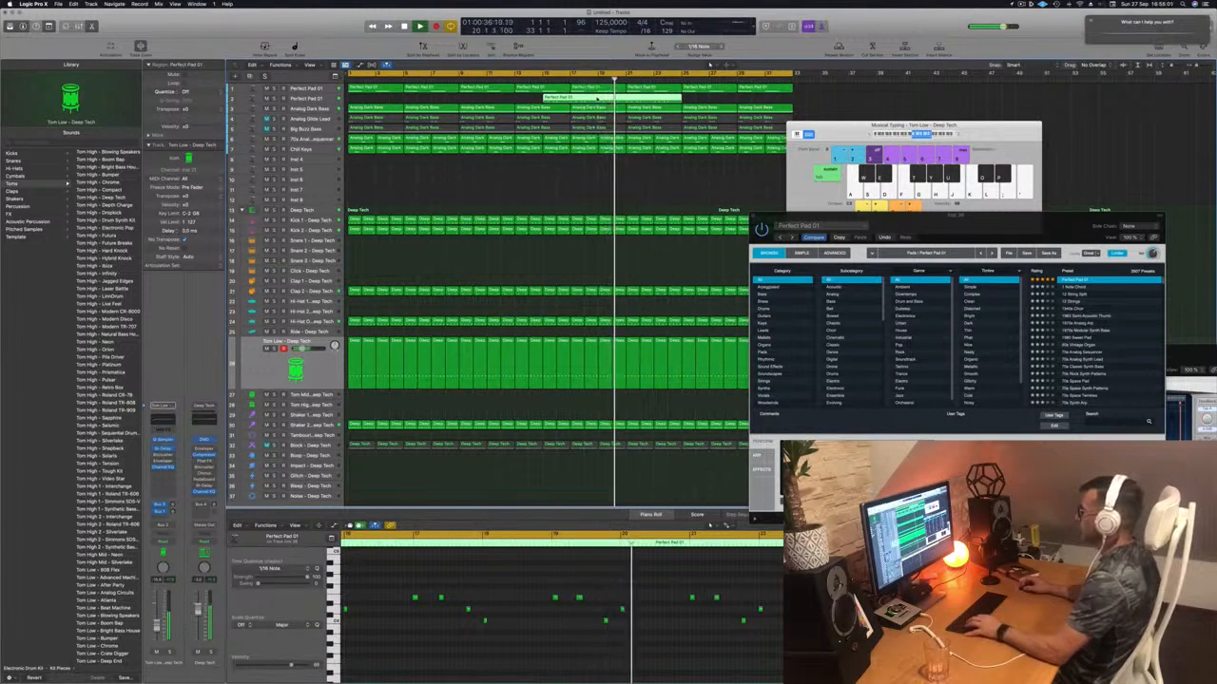
left_click(586, 149)
key("space")
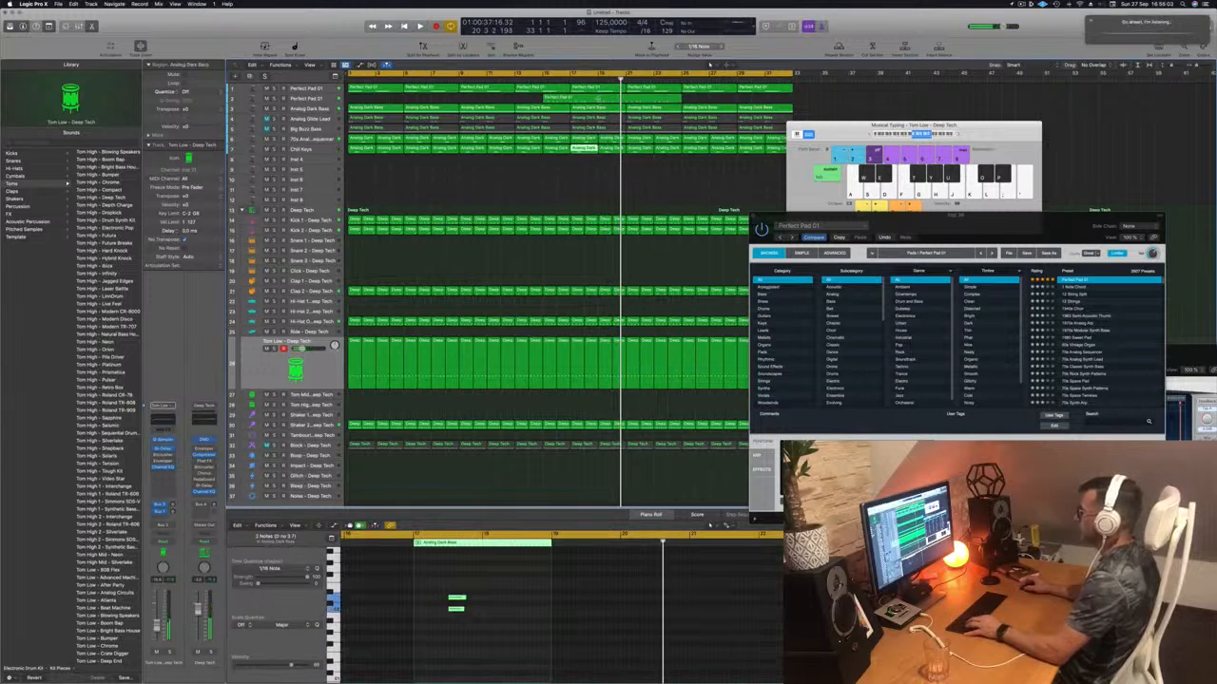
double_click(598, 97, "super")
left_click(581, 98)
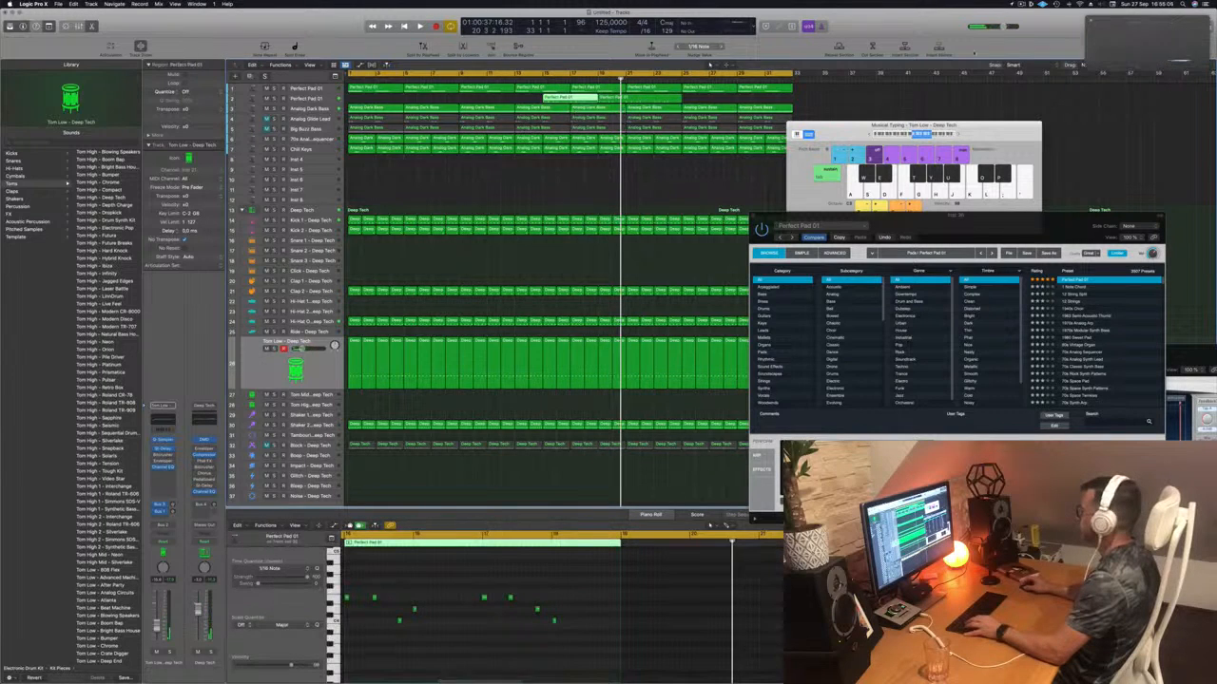
left_click(1091, 21)
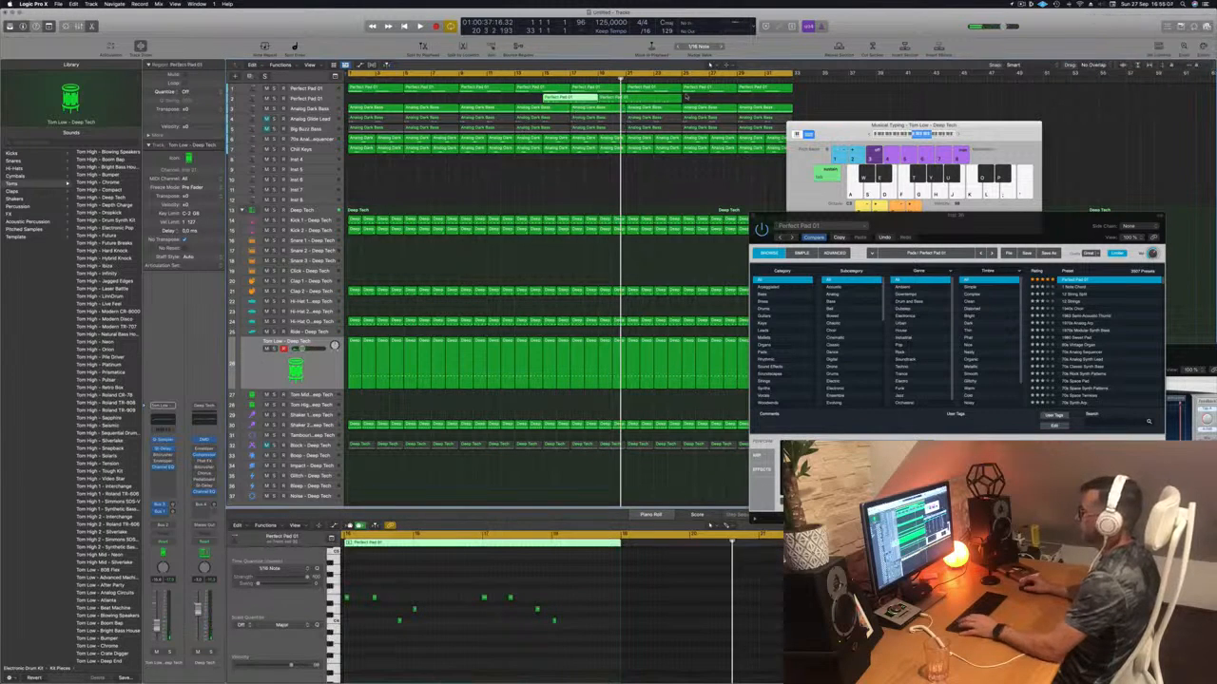
key("Delete")
left_click_drag(628, 99, 375, 104)
- Split the pad region at bar 5, delete the part after it, and replay the four-bar region
key("space")
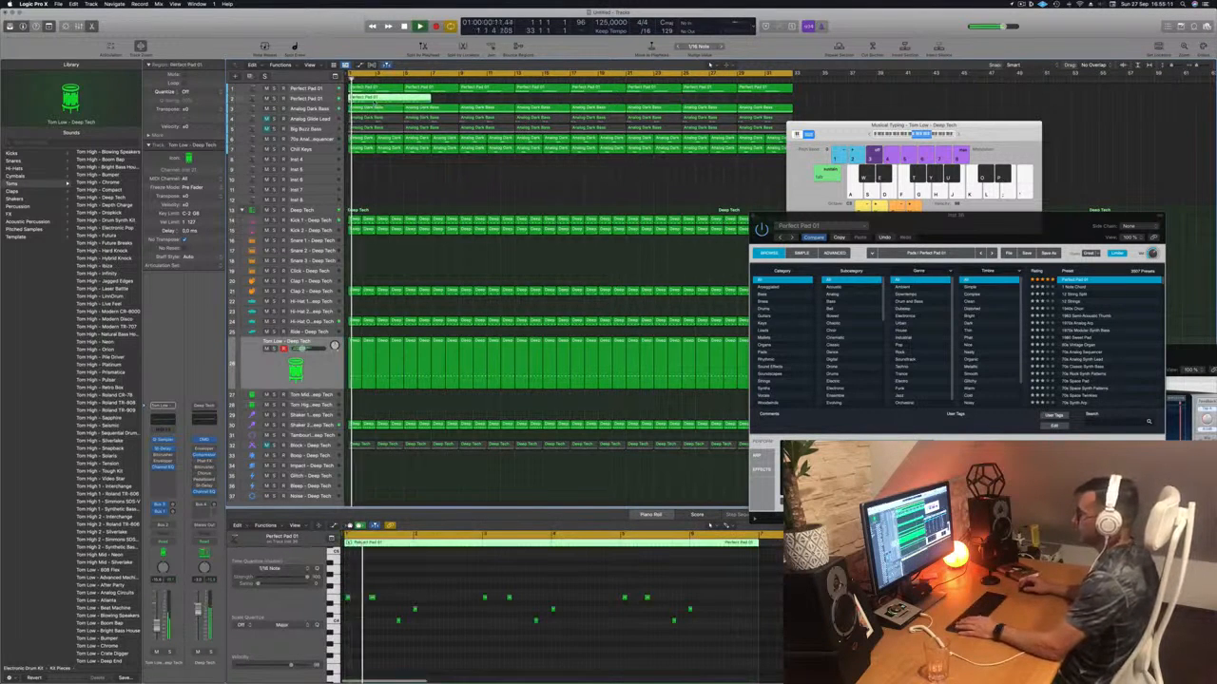
left_click(440, 650)
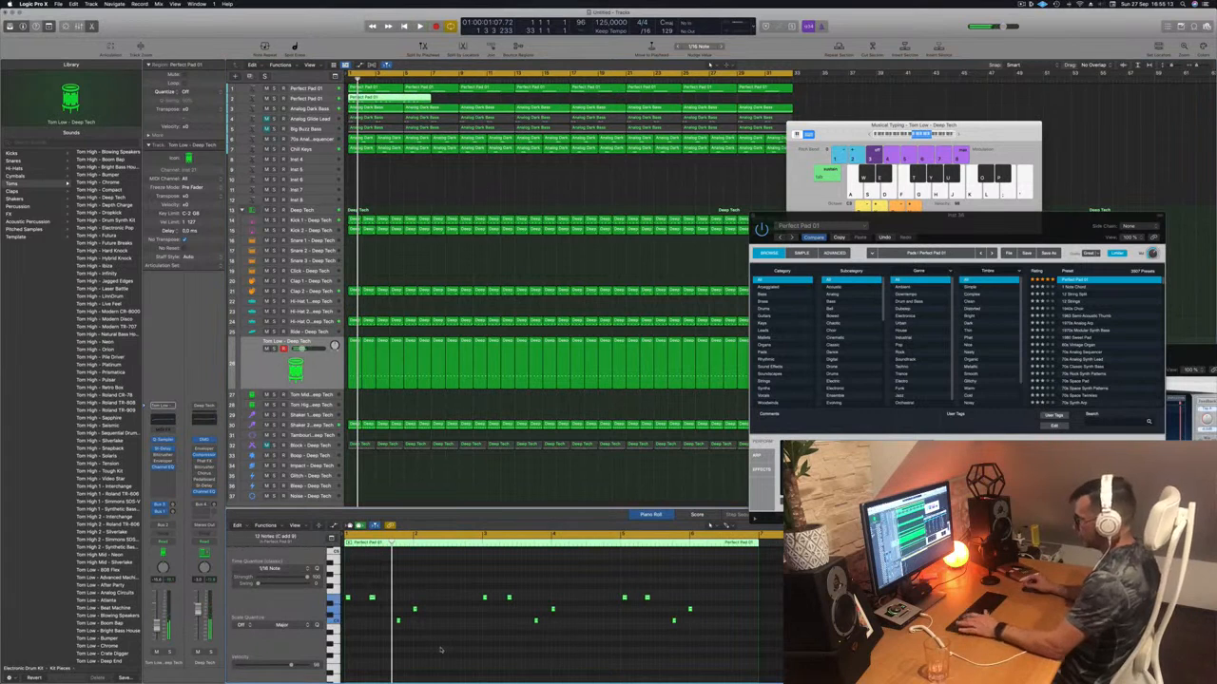
key("space")
scroll(480, 636, "up", 1)
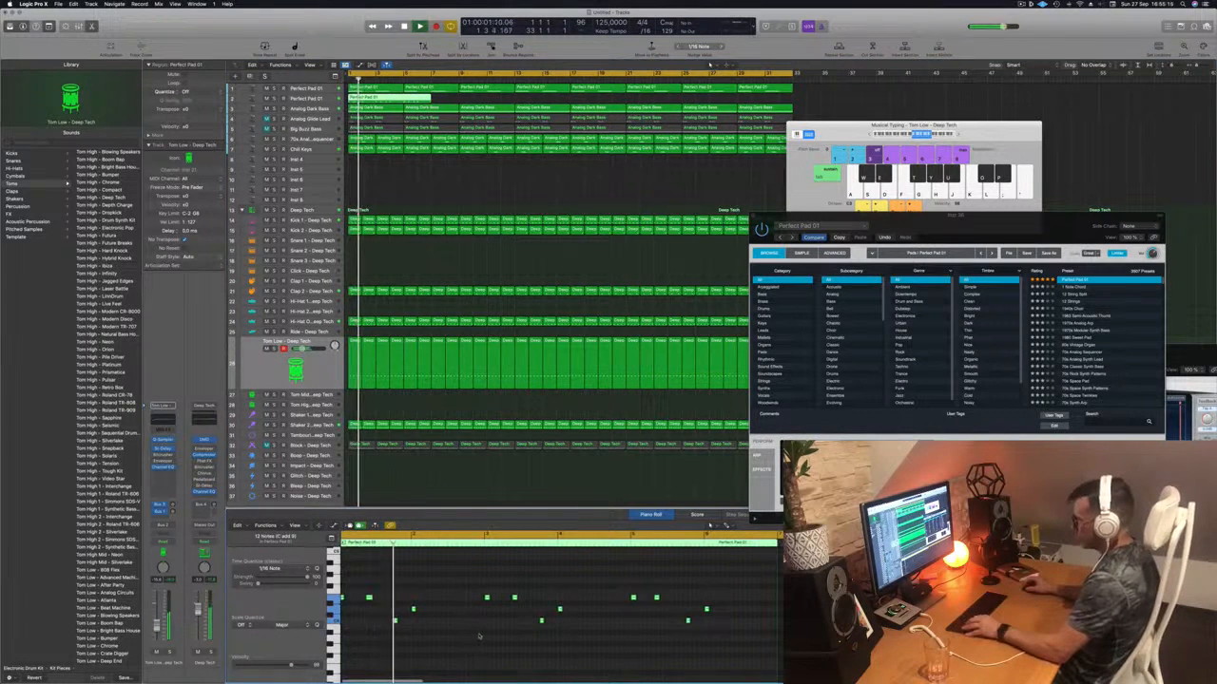
scroll(480, 636, "down", 2)
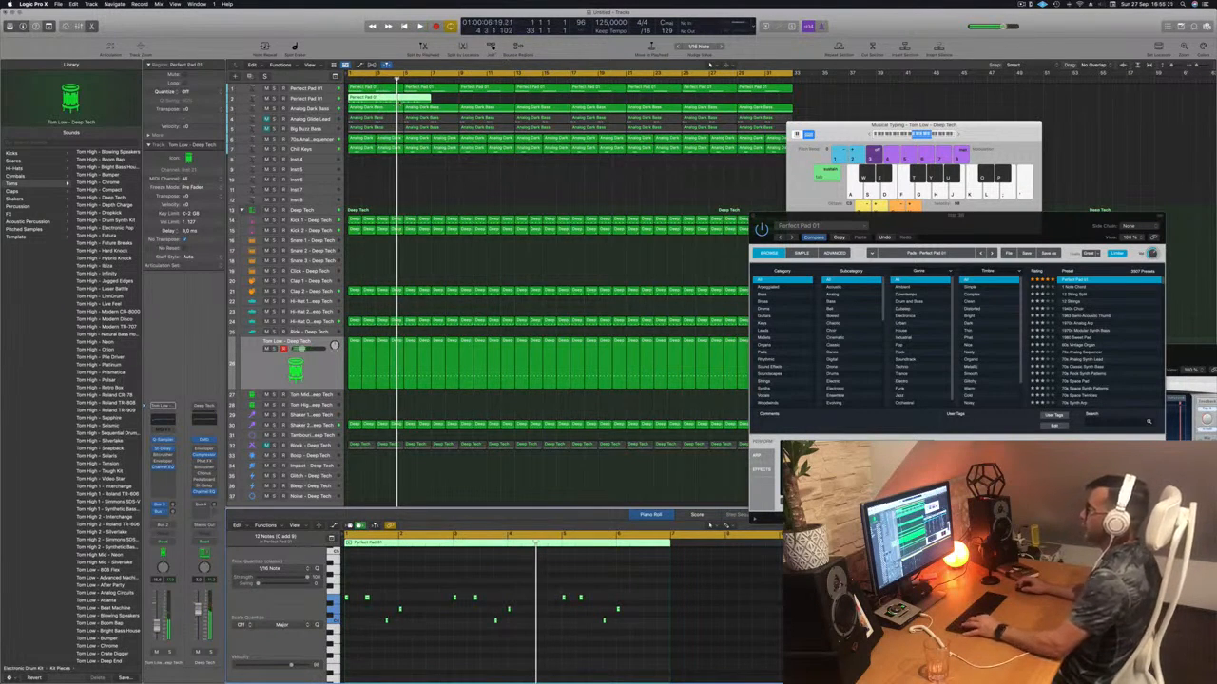
key("super+t")
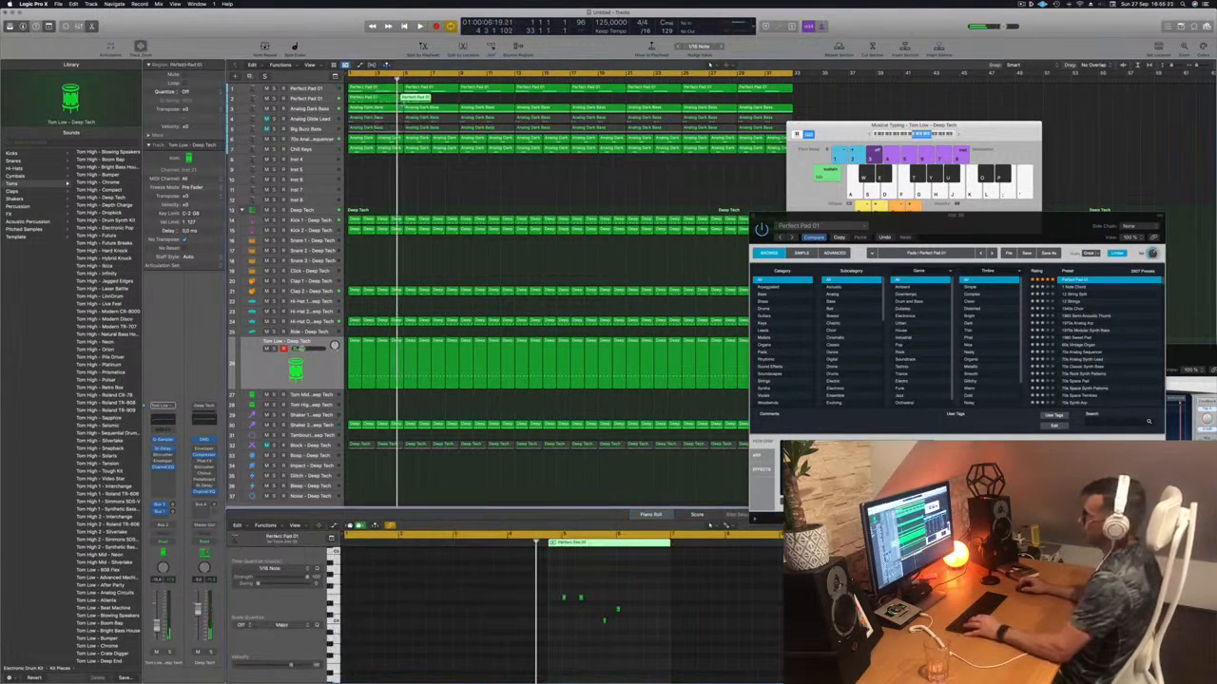
key("super+z")
double_click(404, 100, "super")
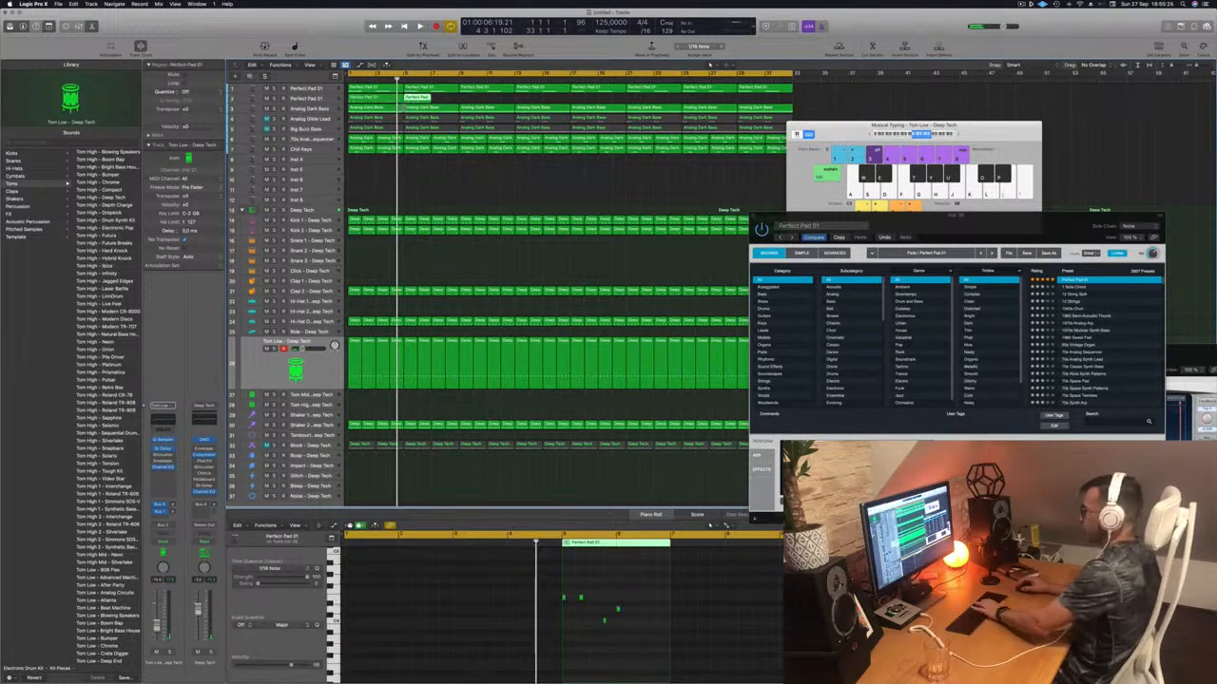
key("Delete")
left_click(386, 98)
key("space")
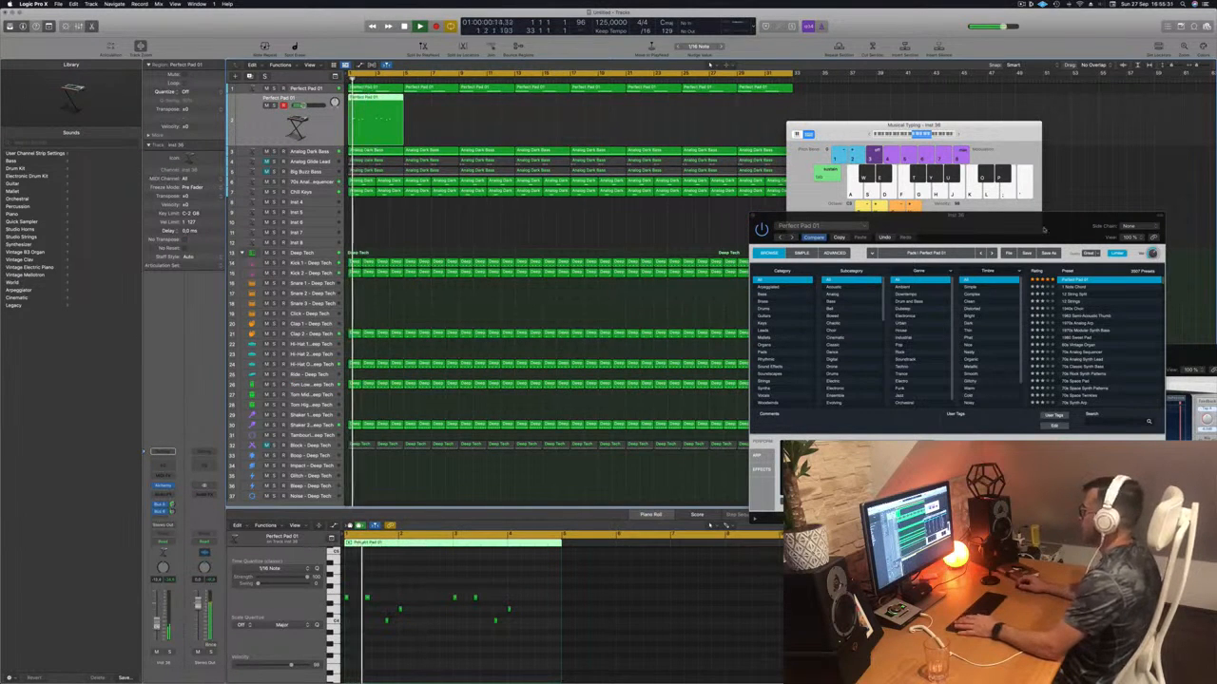
- Try Lush and Rich, settle the pad on Bold, and insert a Channel EQ on its channel
left_click_drag(1038, 226, 808, 225)
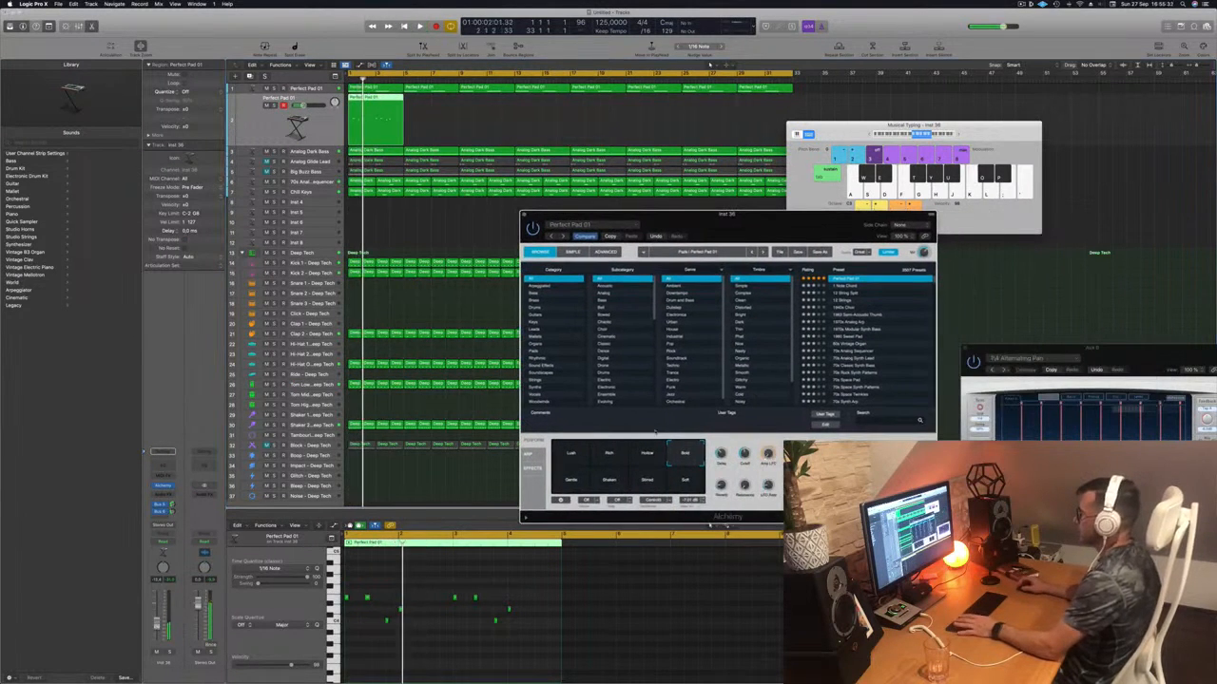
left_click(571, 456)
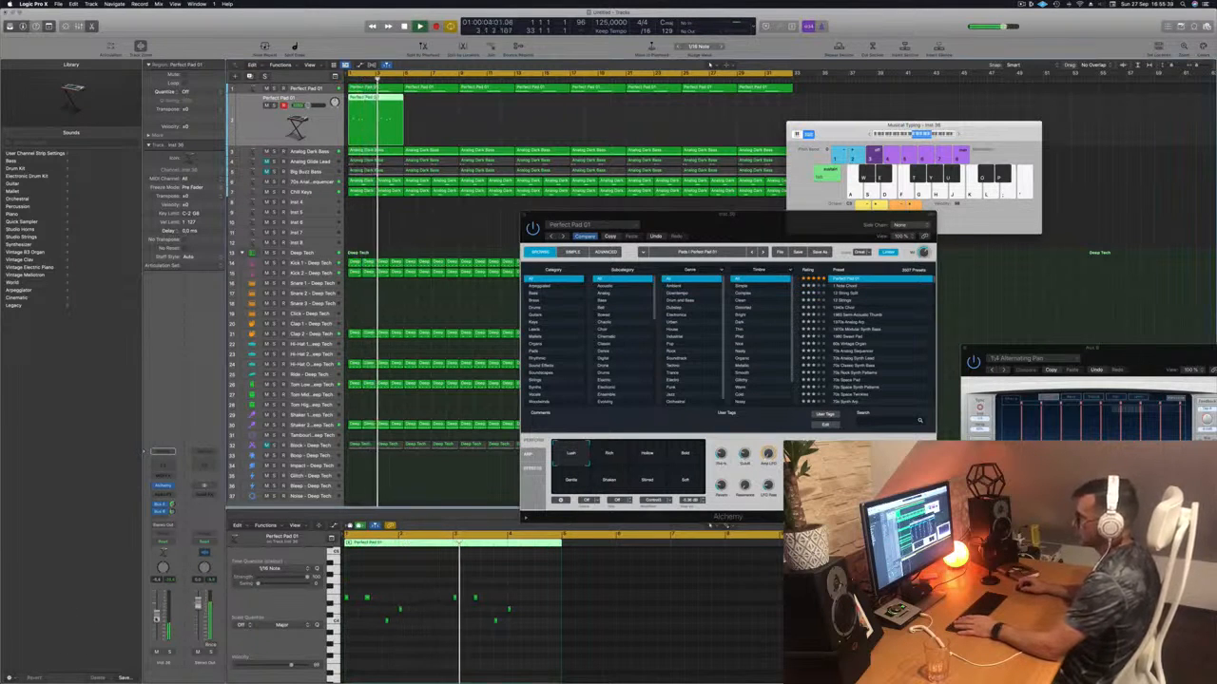
left_click(619, 453)
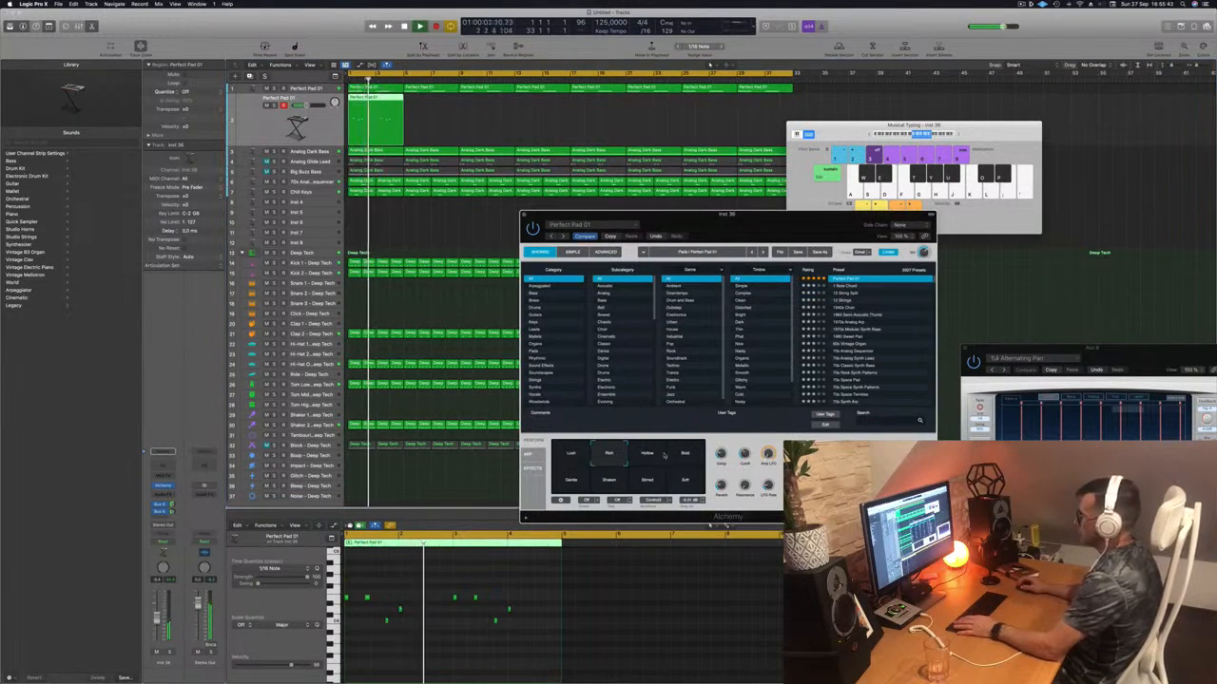
left_click(684, 454)
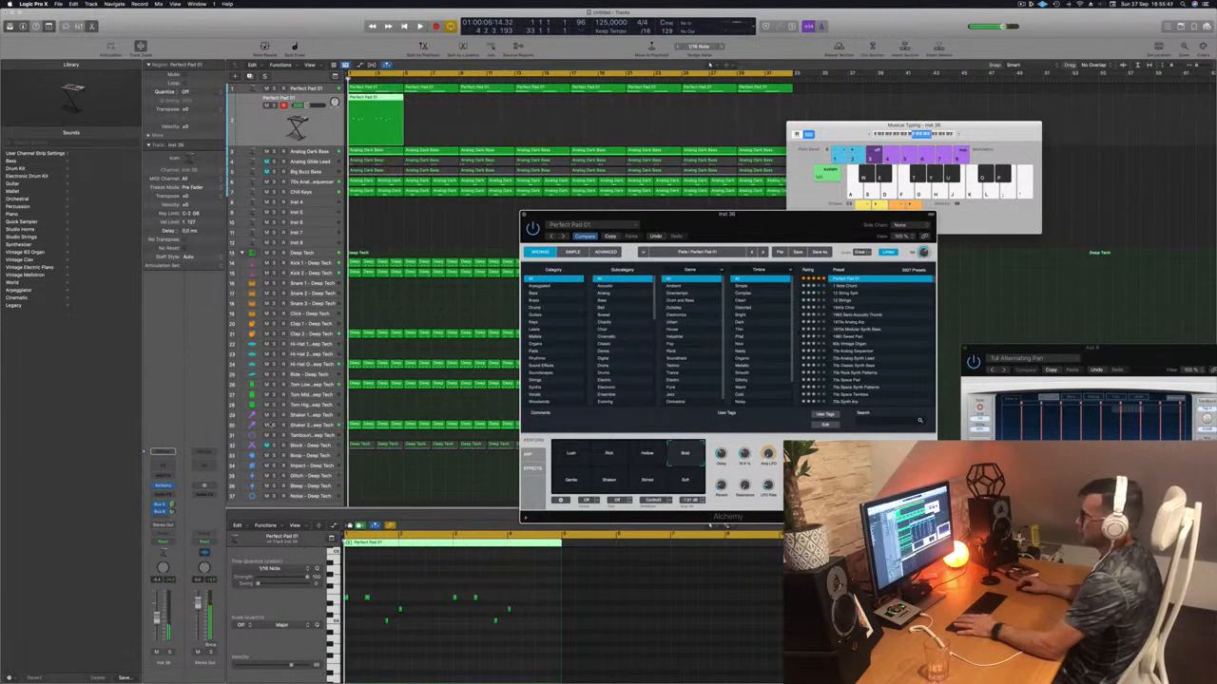
left_click(172, 475)
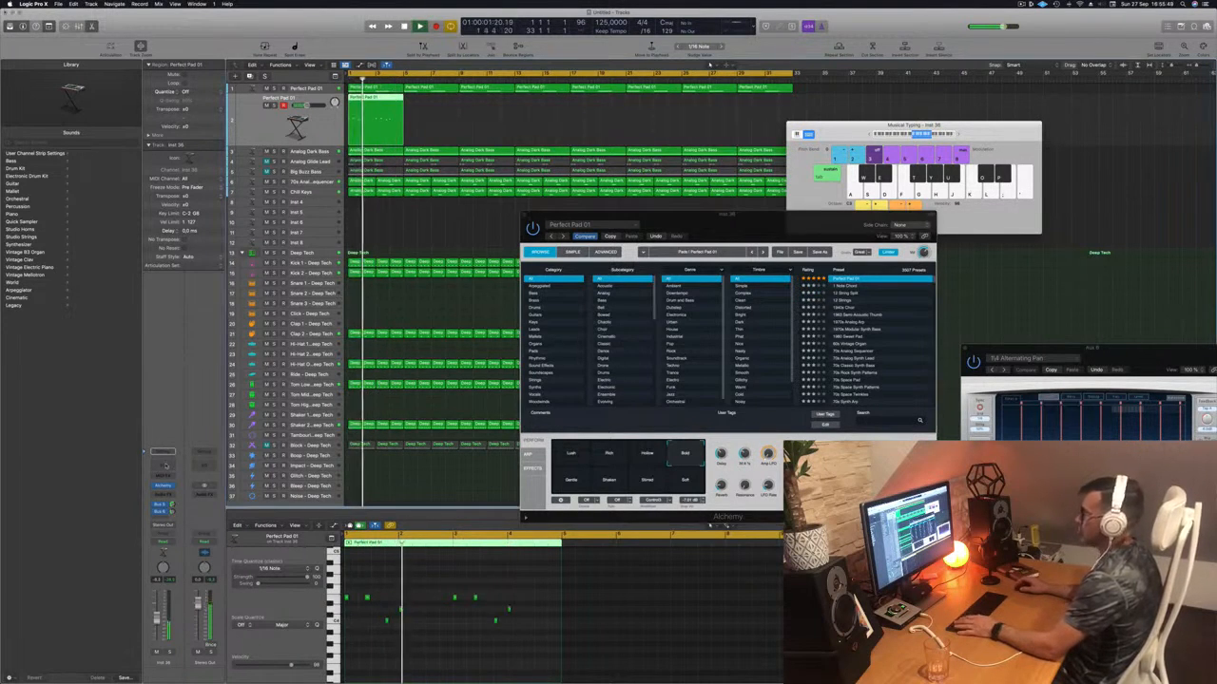
left_click(167, 466)
- Enable the Perfect Pad 01 Channel EQ low cut and raise it to about 366 Hz
left_click(417, 142)
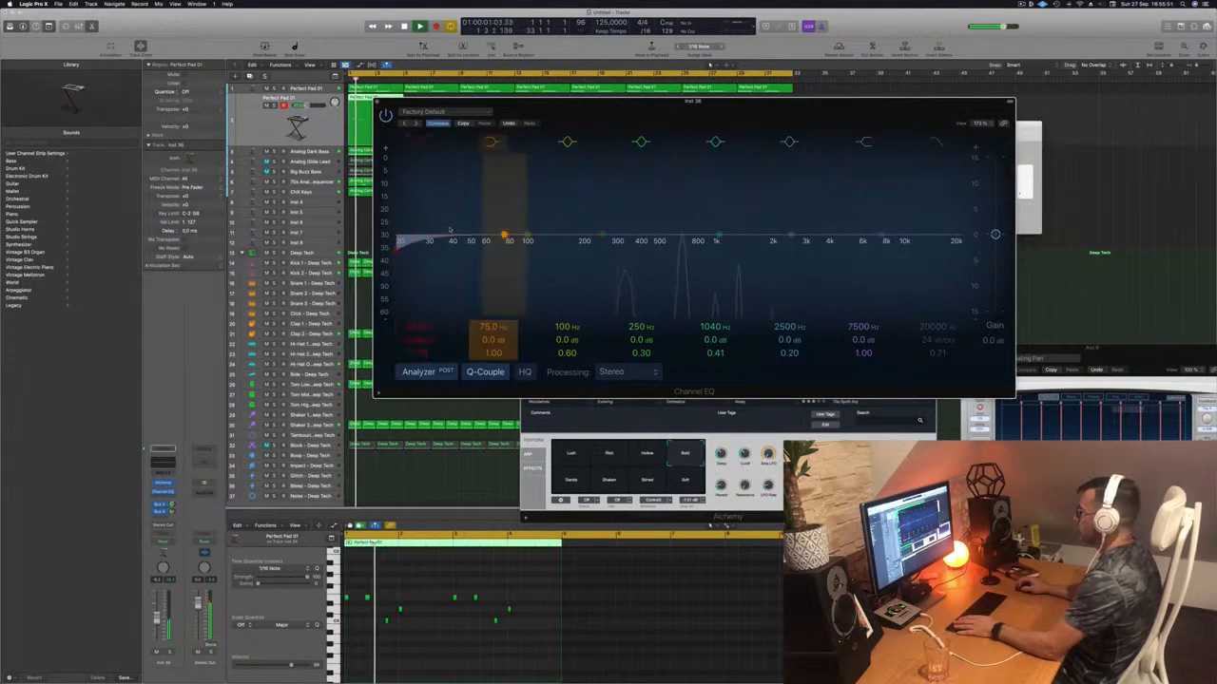
left_click_drag(450, 229, 671, 221)
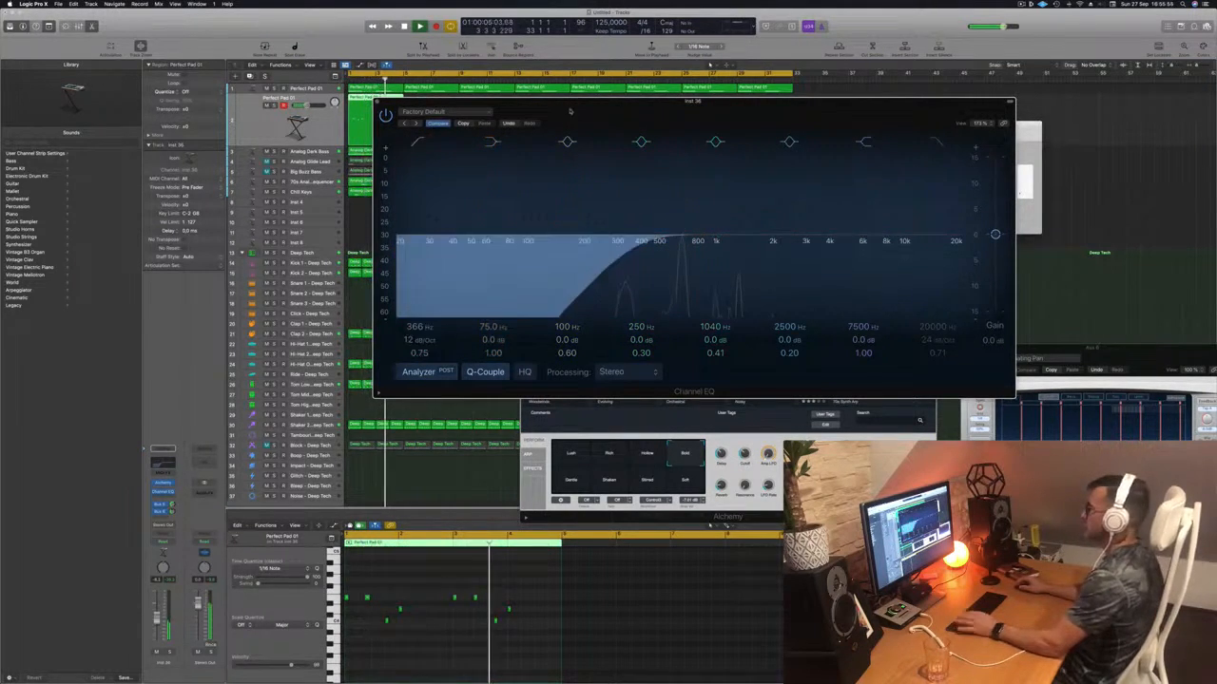
left_click_drag(545, 127, 560, 130)
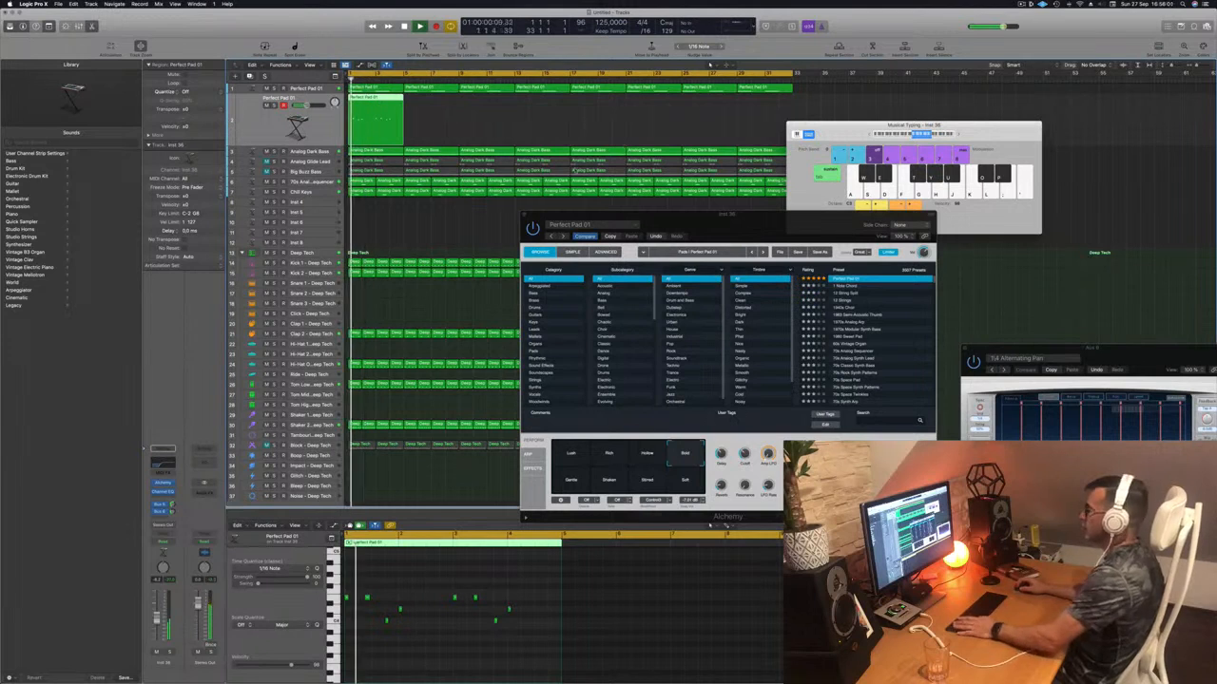
- Duplicate the Perfect Pad 01 track with Cmd+D and copy its pad region onto the new track
left_click_drag(722, 228, 668, 206)
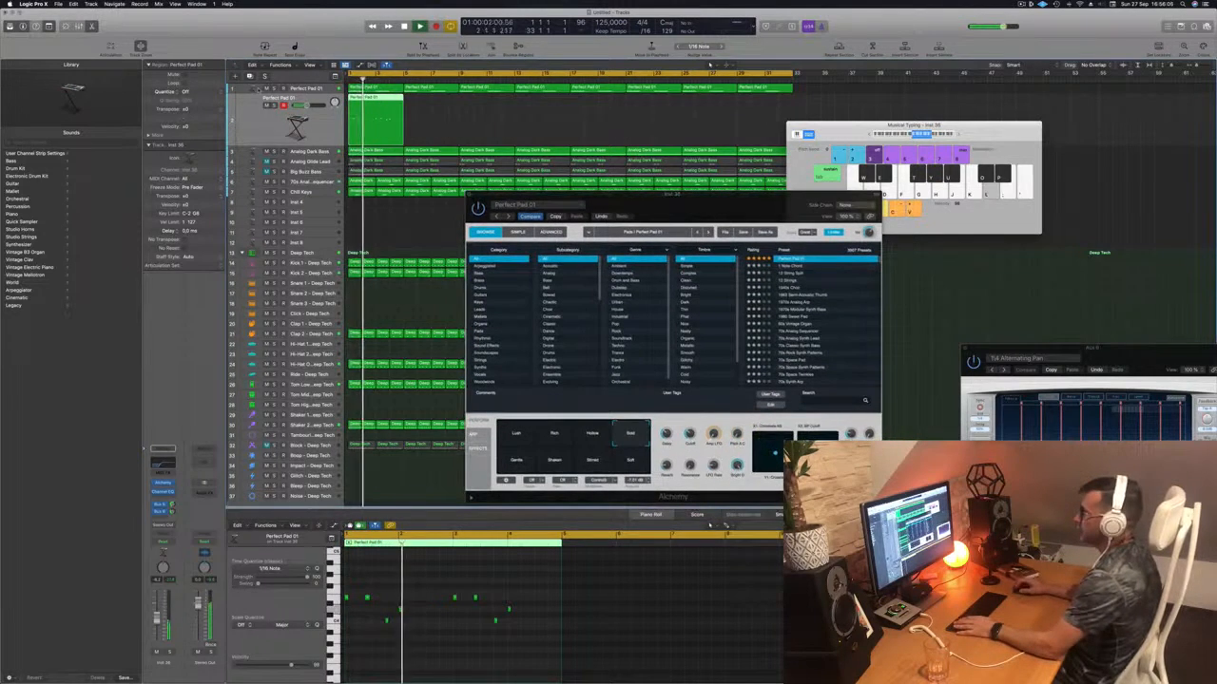
key("super+d")
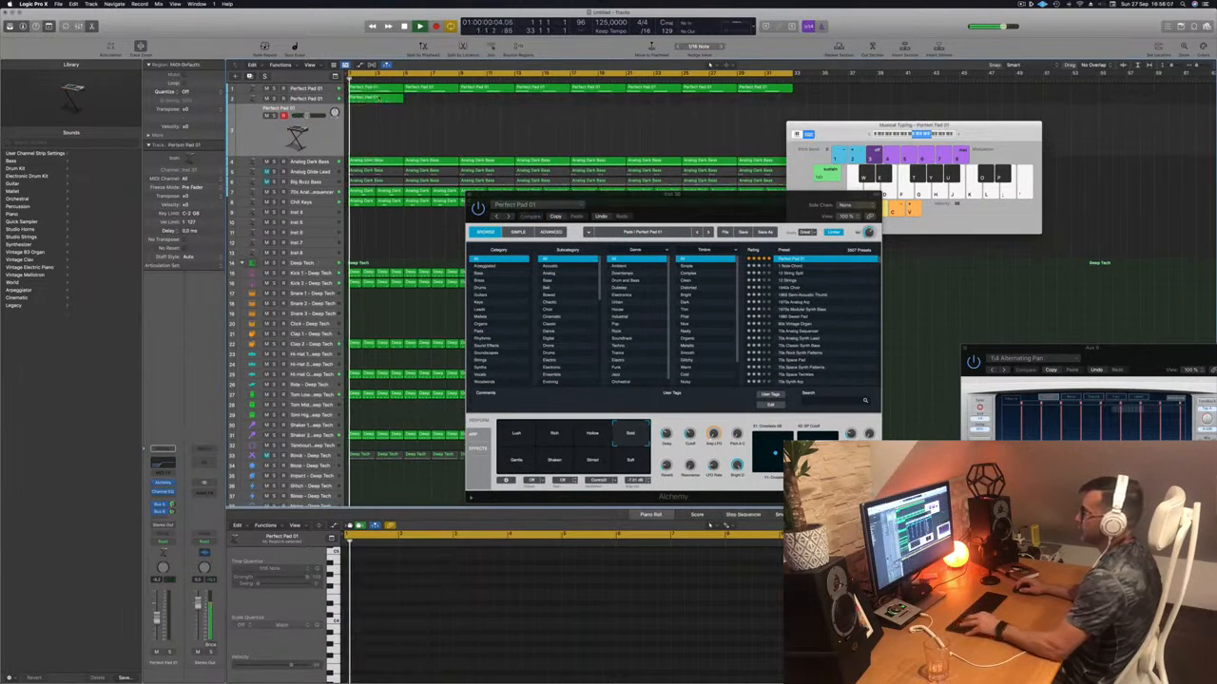
left_click_drag(369, 99, 371, 134)
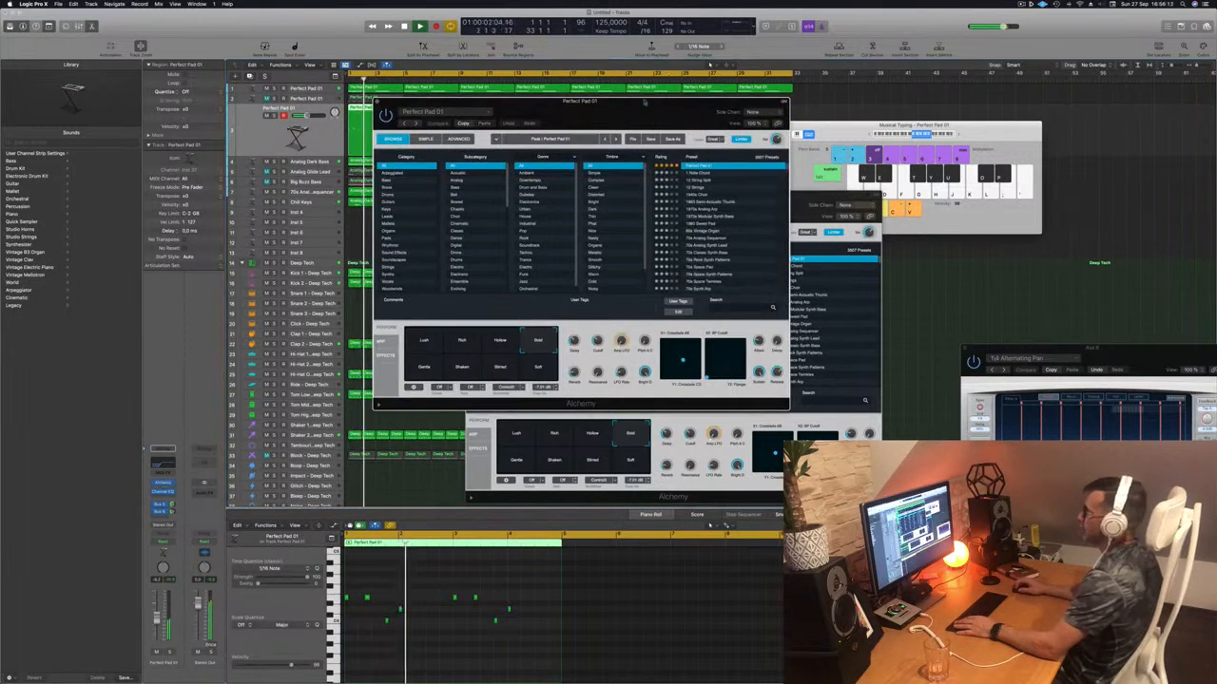
left_click_drag(644, 100, 723, 173)
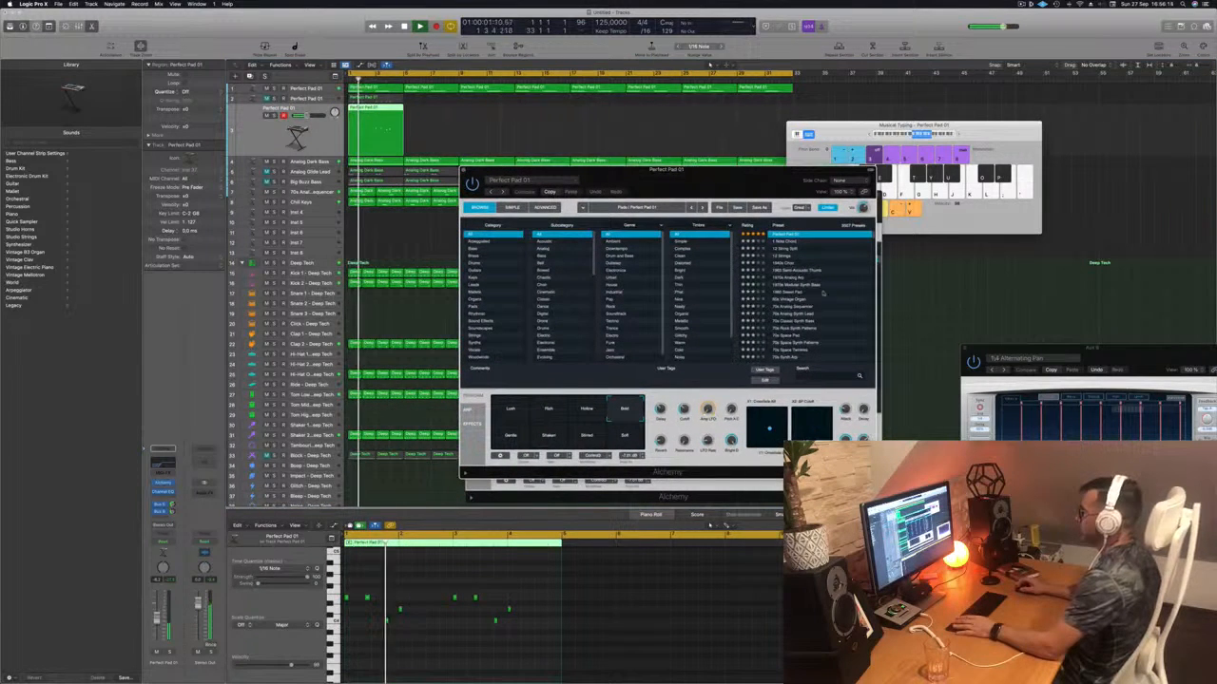
- Load the Deeper Emotion preset and audition its Vocal, Flanger and Rattling variations
left_click(750, 225)
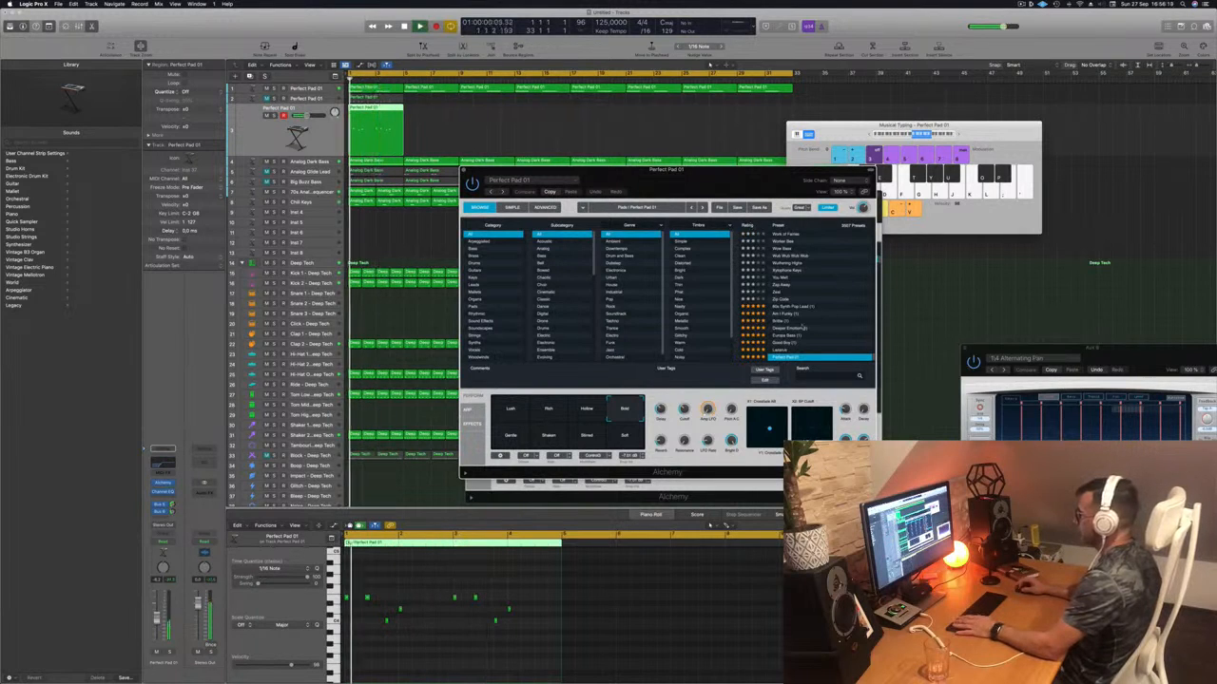
left_click(799, 328)
key("Return")
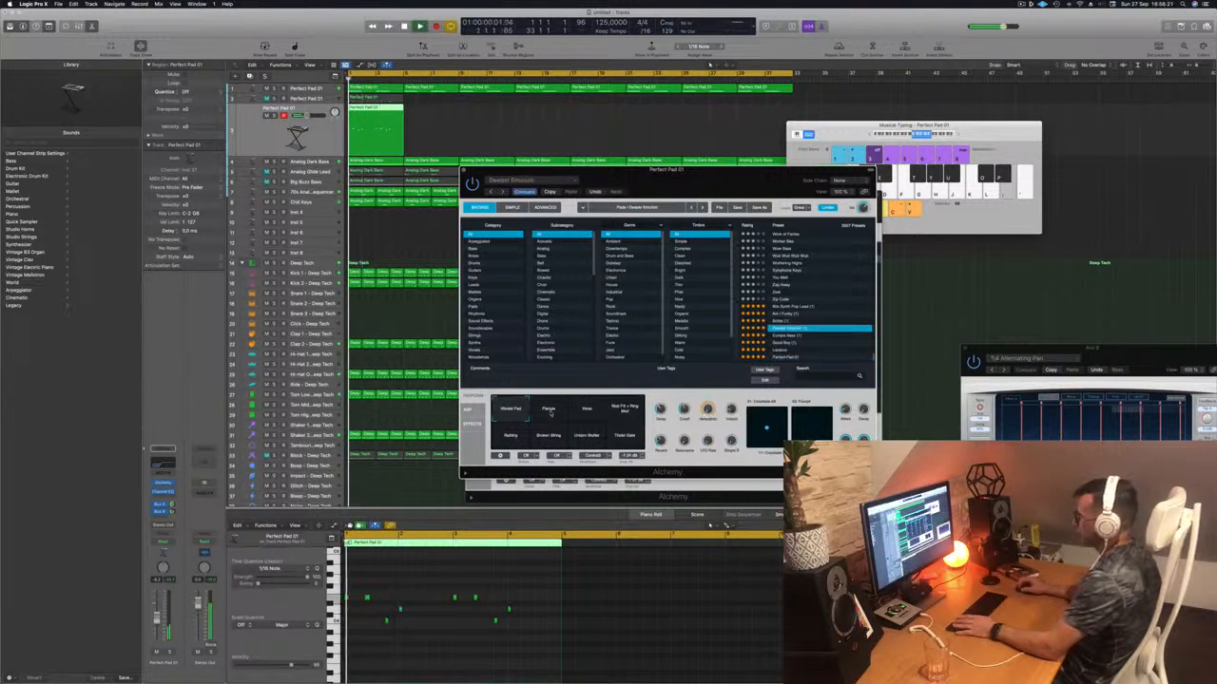
left_click(583, 408)
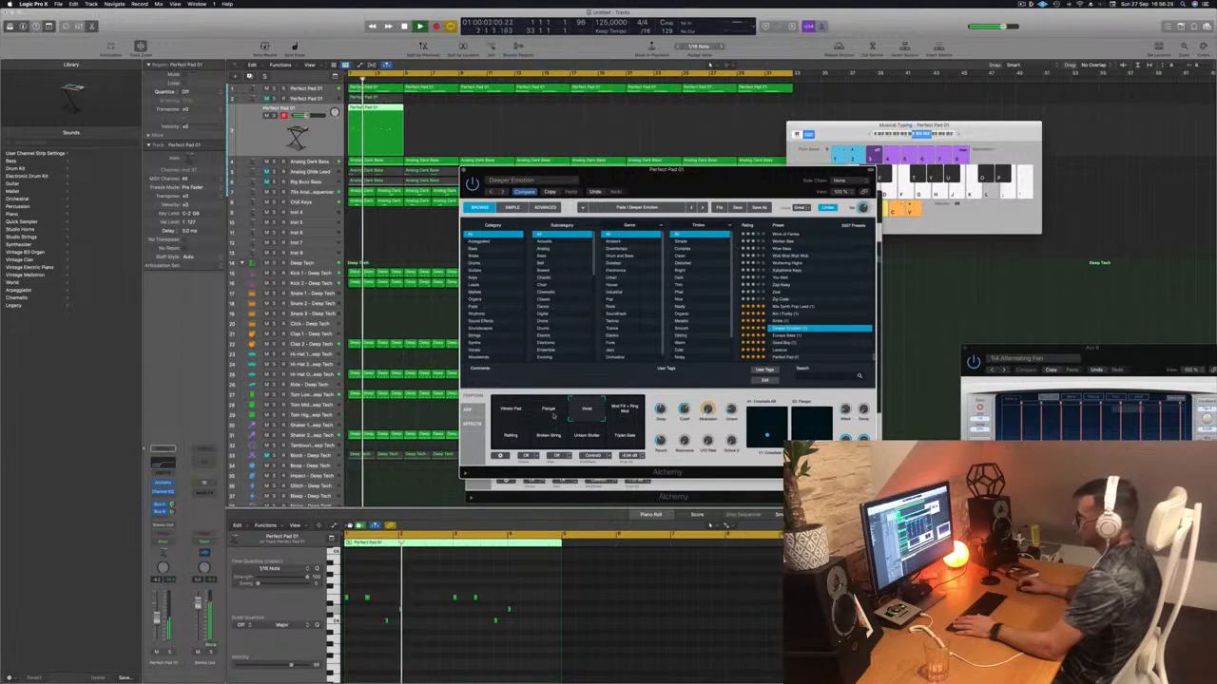
left_click(553, 415)
left_click(510, 433)
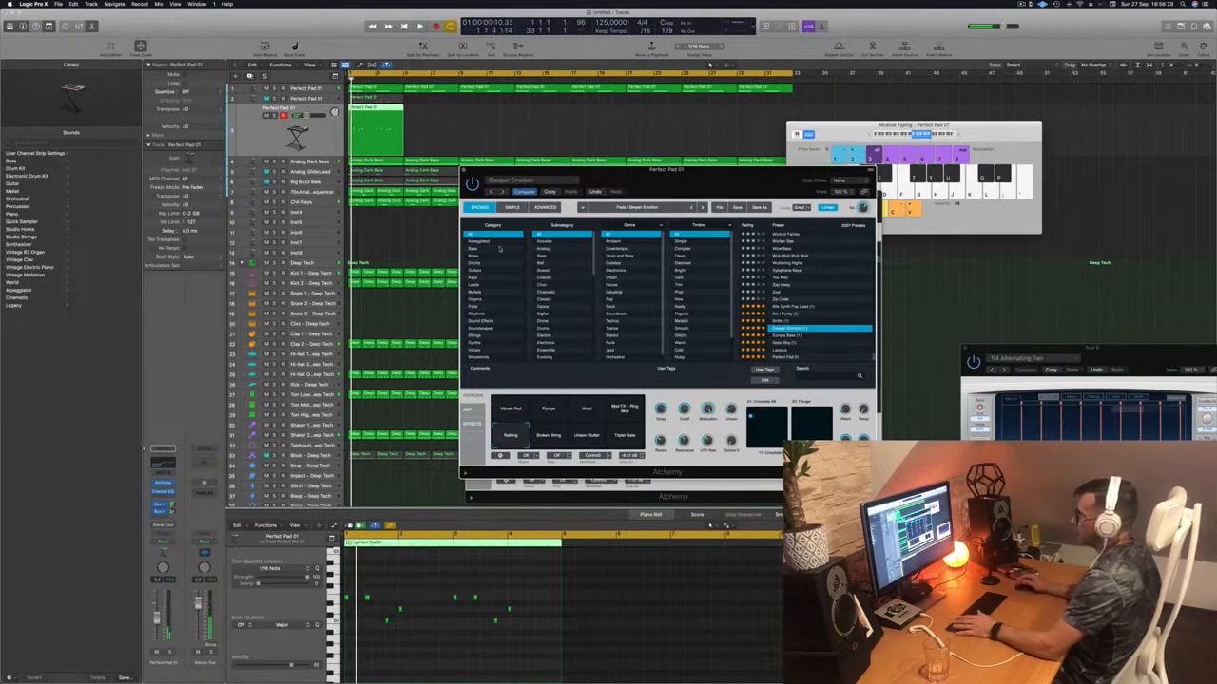
- Narrow the Alchemy preset browser to the Pads category and scroll through it
left_click(477, 307)
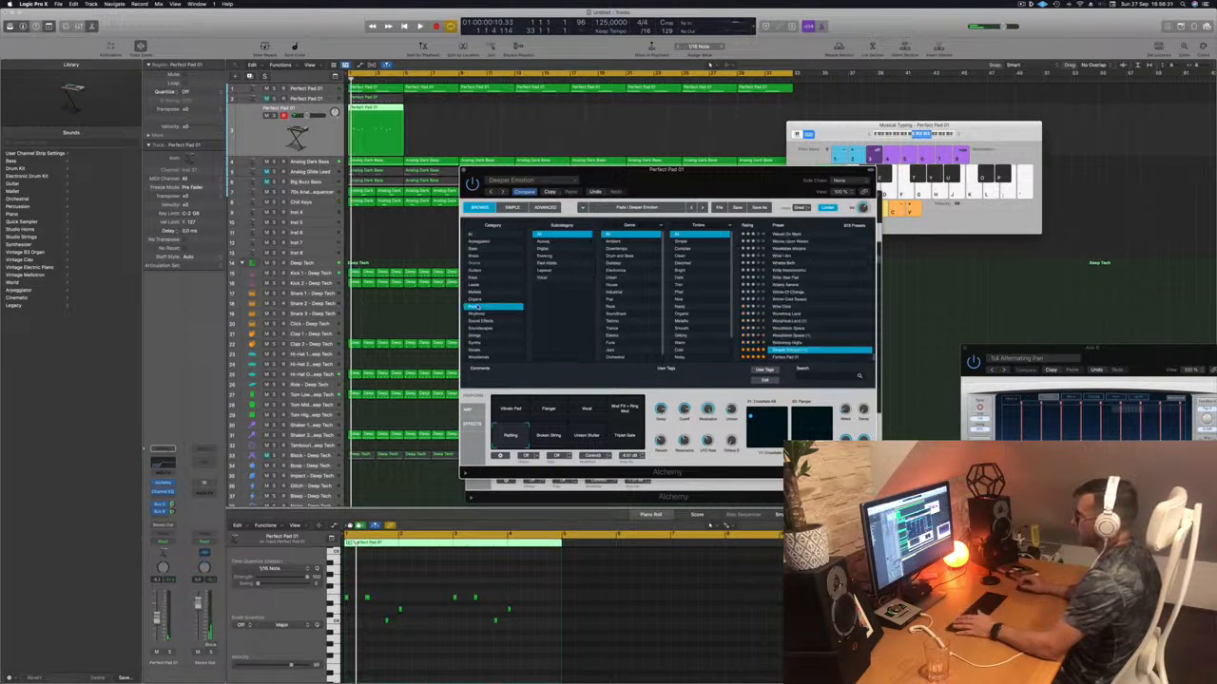
scroll(636, 290, "down", 1)
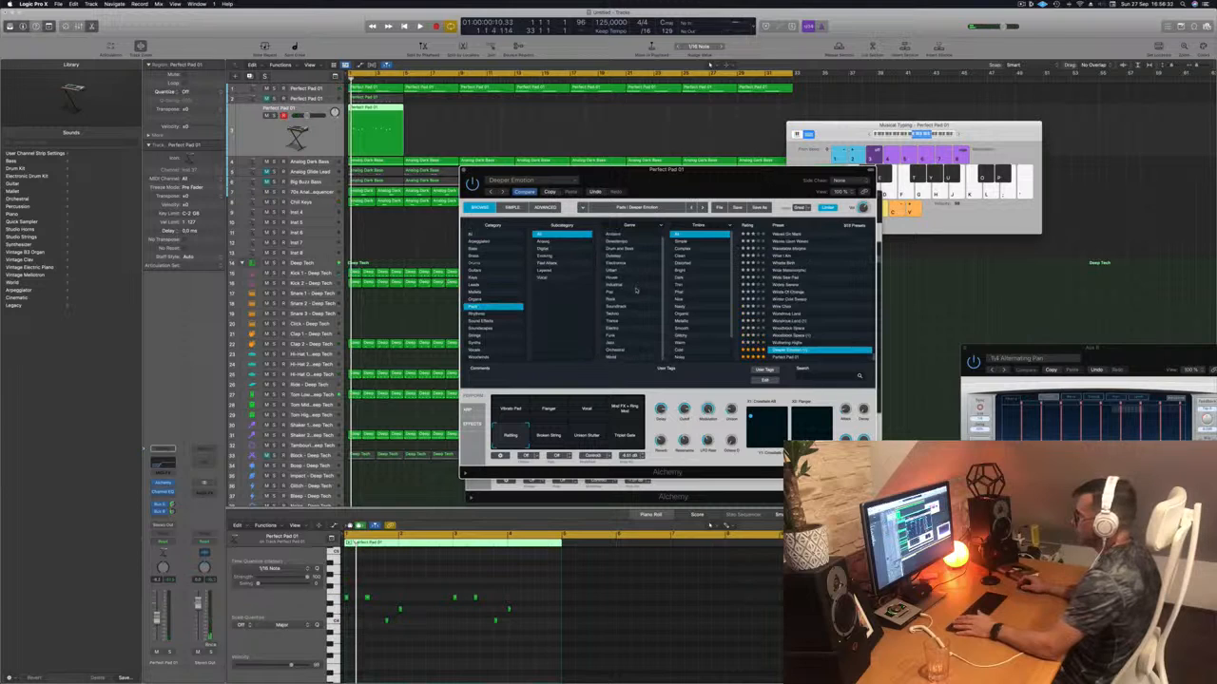
scroll(635, 285, "up", 1)
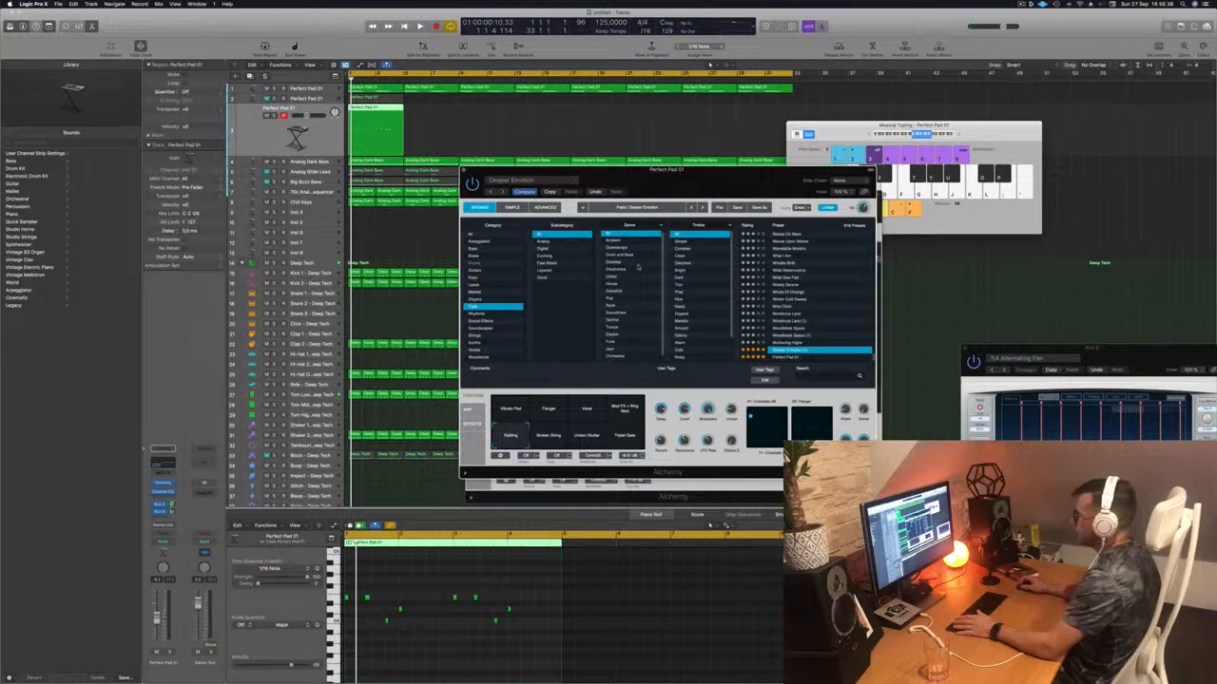
scroll(638, 267, "down", 1)
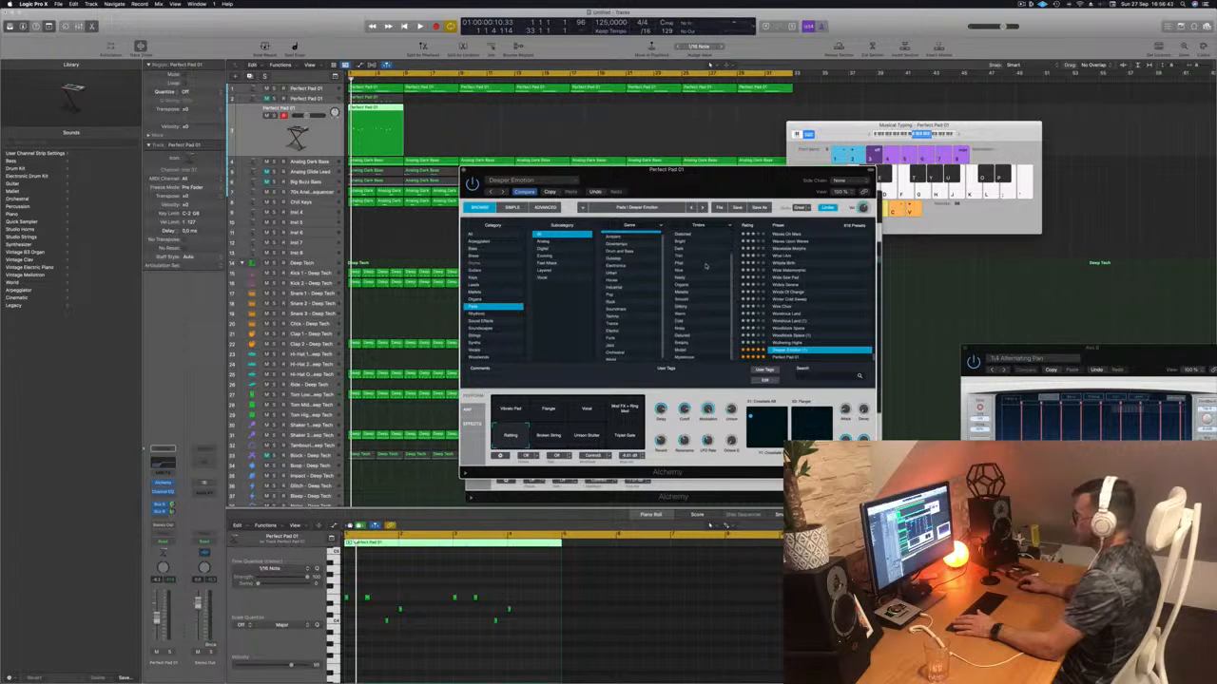
scroll(705, 266, "up", 2)
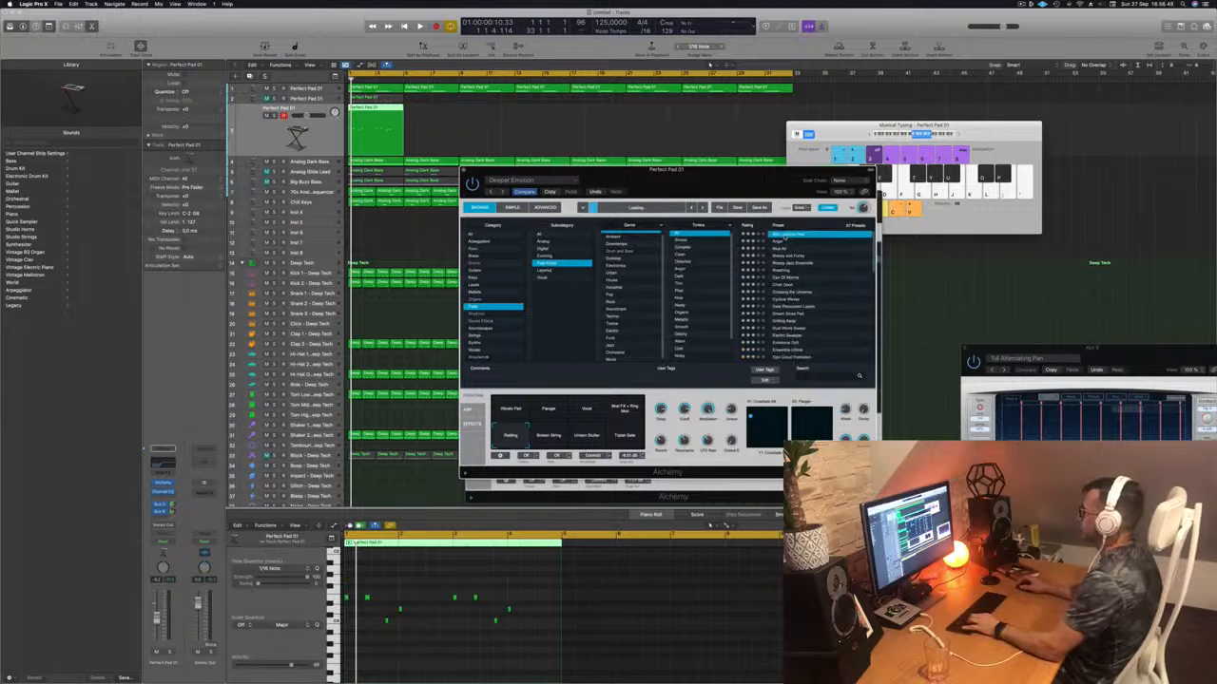
- Play the song and audition the Glassy, Bright, Less Bass and Detuned pad variations
key("space")
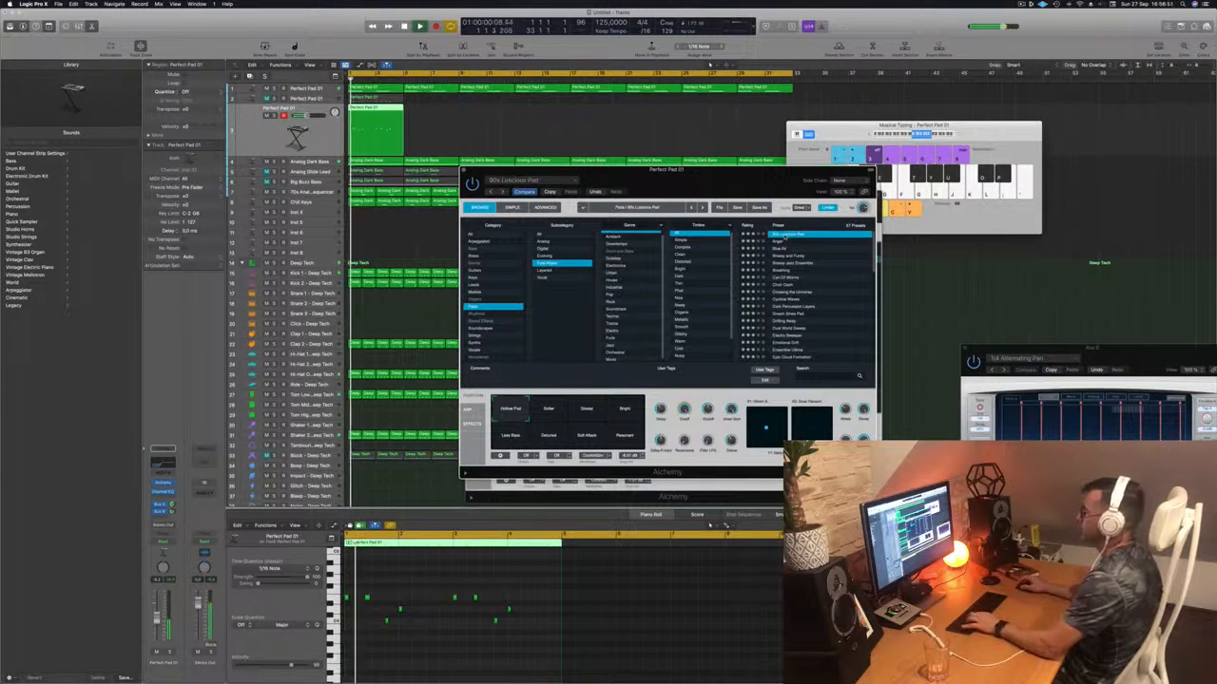
left_click_drag(708, 178, 764, 168)
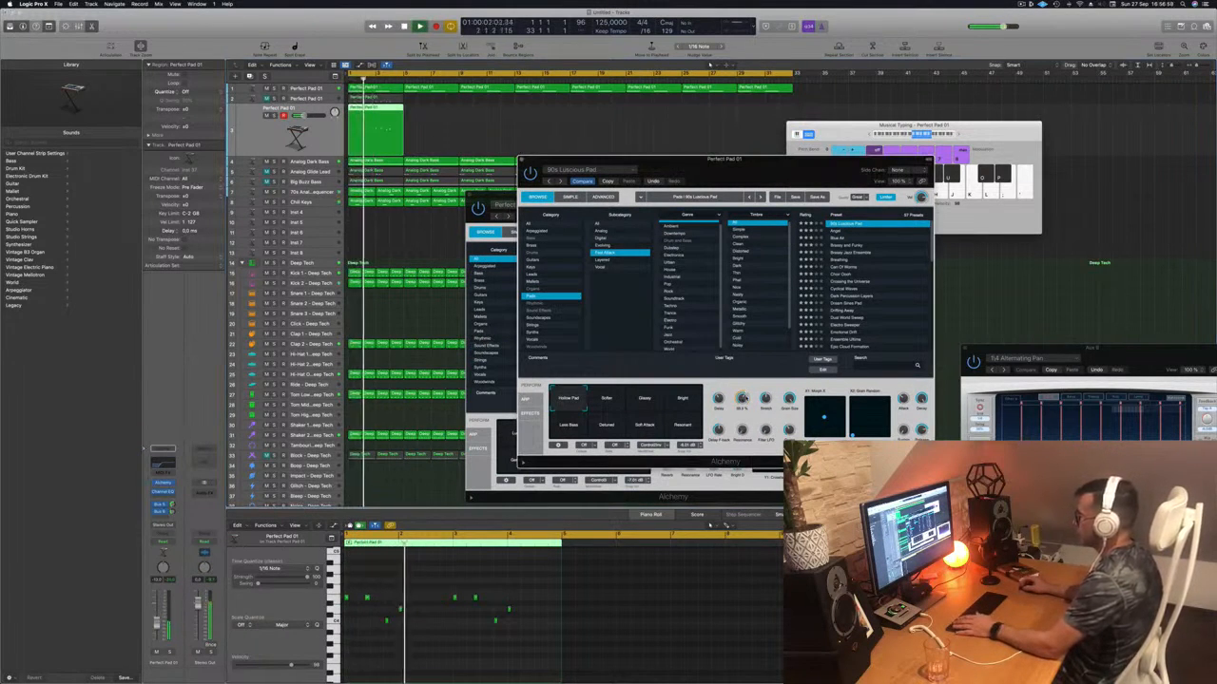
left_click_drag(749, 178, 789, 150)
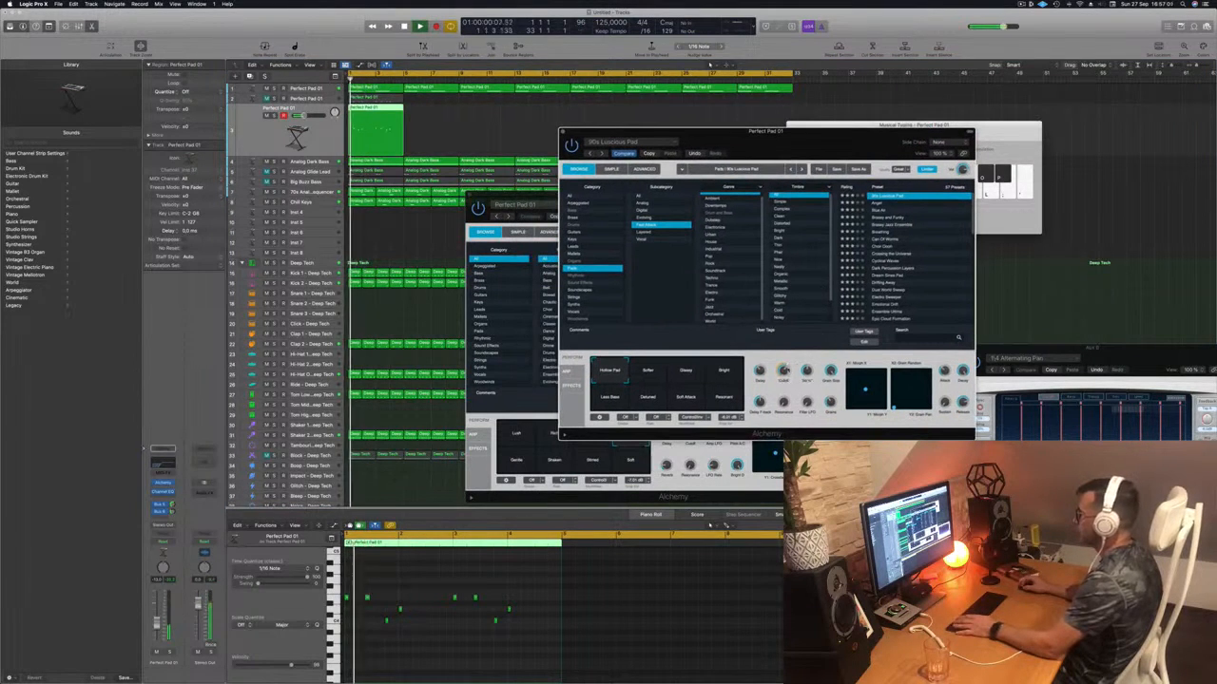
left_click(680, 373)
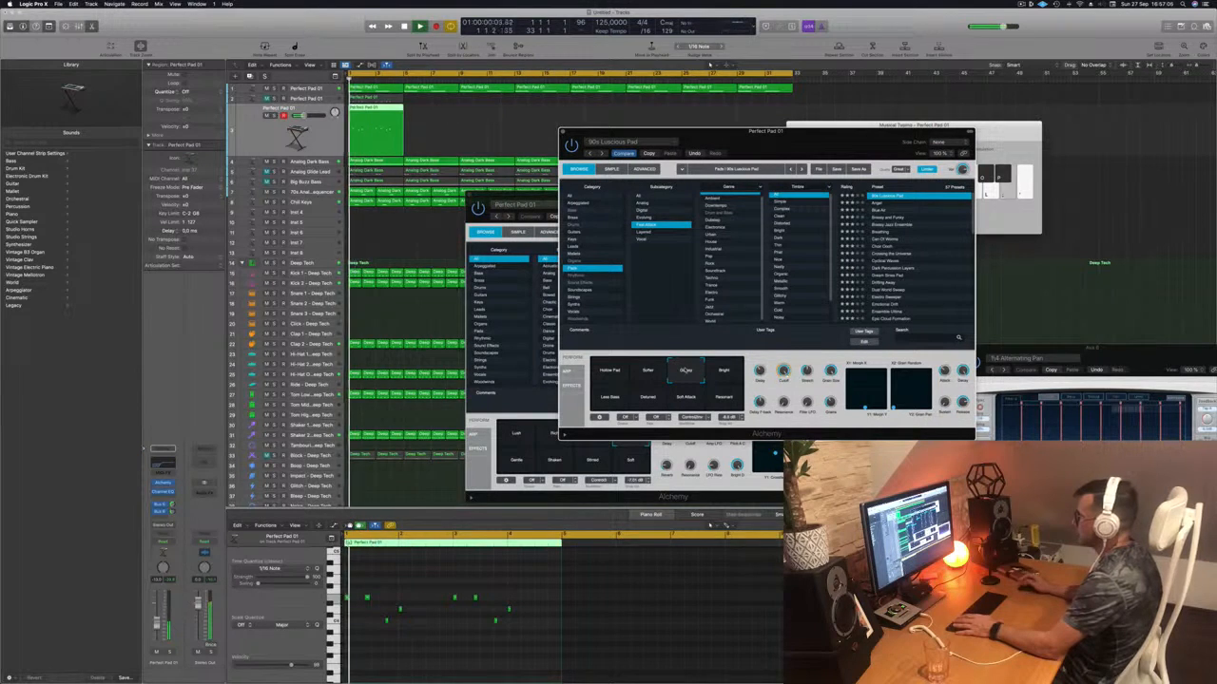
left_click(724, 372)
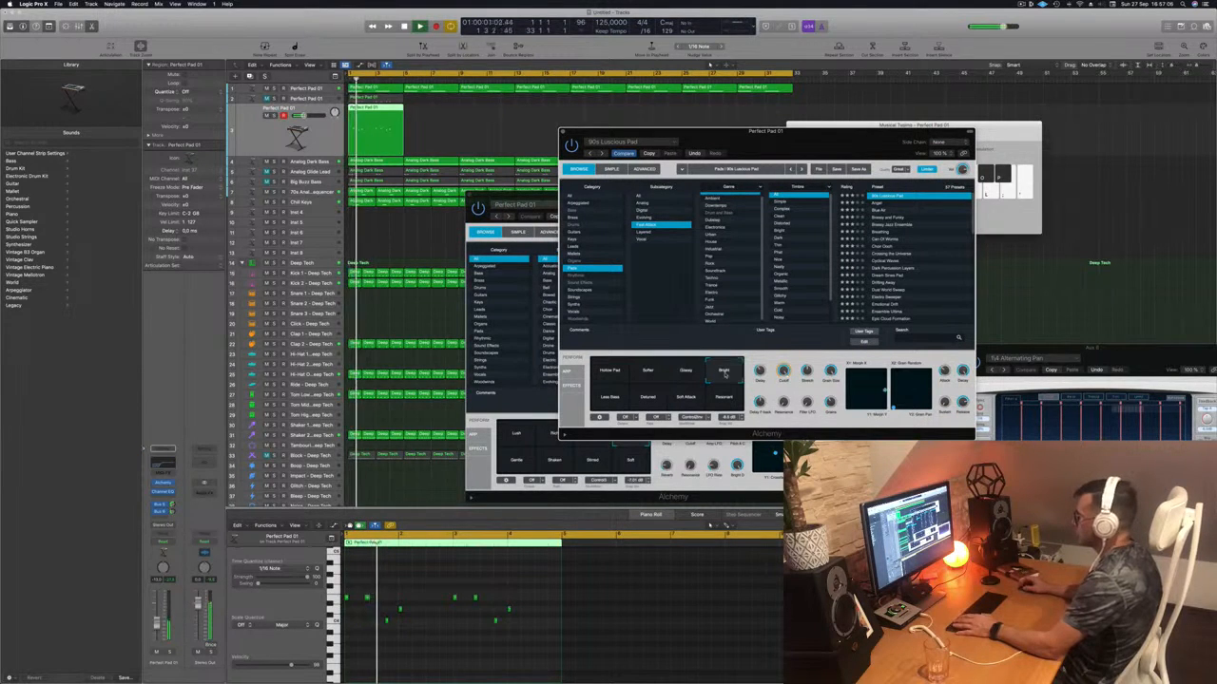
left_click(611, 399)
left_click(650, 400)
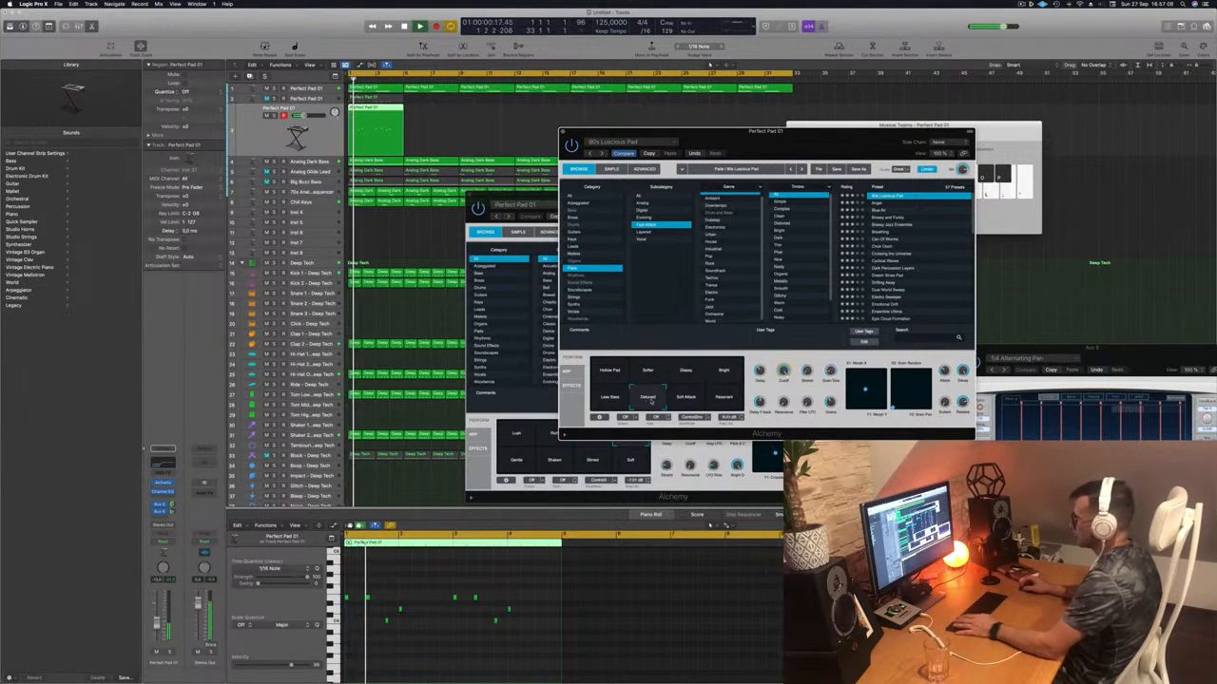
- Settle on the Hollow Pad variation and copy the pad region to follow the original
left_click(691, 401)
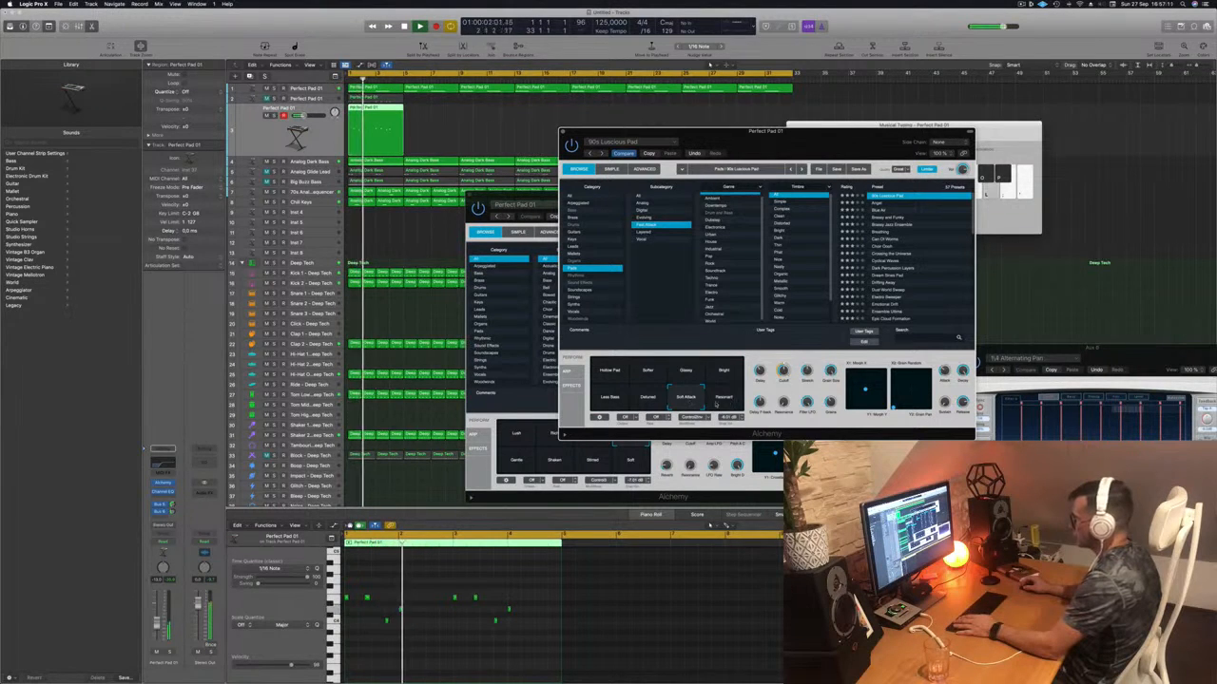
left_click(724, 400)
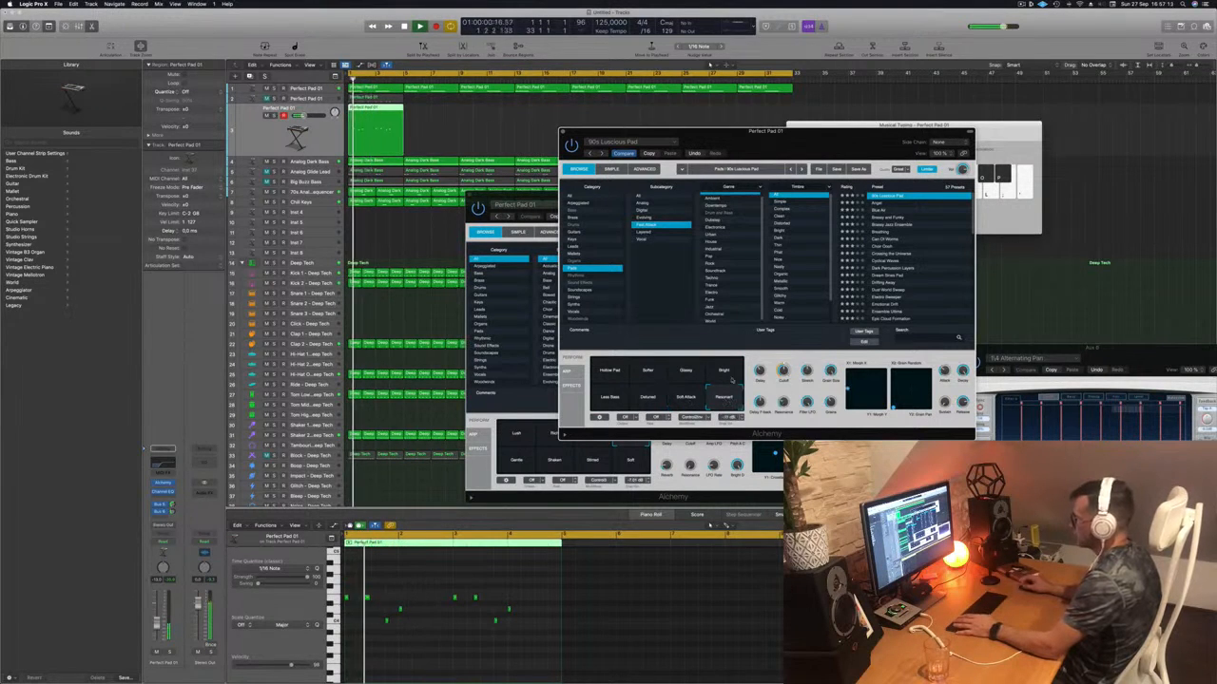
left_click(731, 379)
left_click(616, 373)
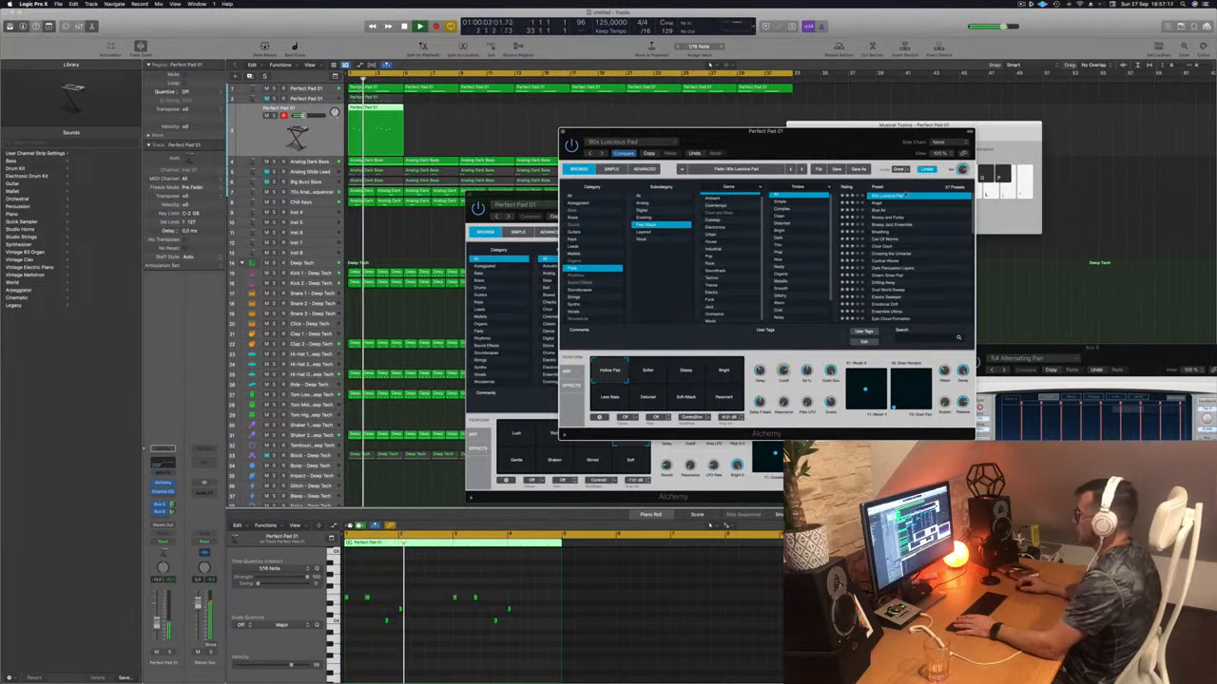
left_click_drag(838, 144, 859, 134)
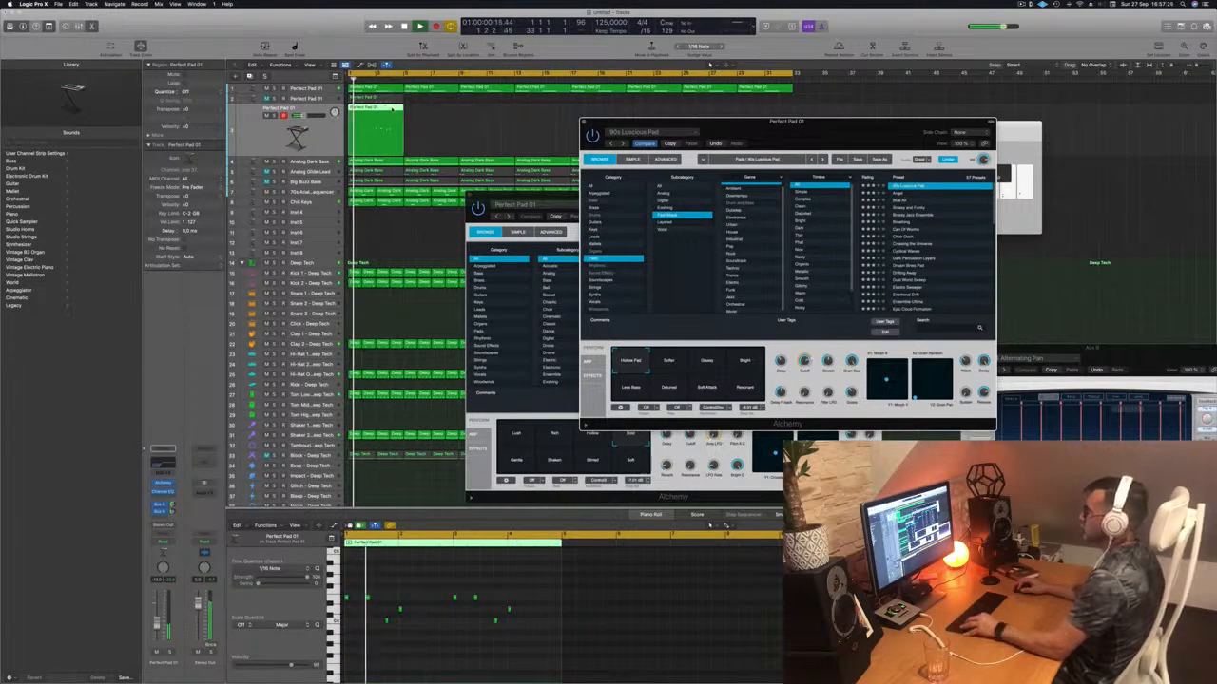
left_click_drag(390, 108, 443, 112)
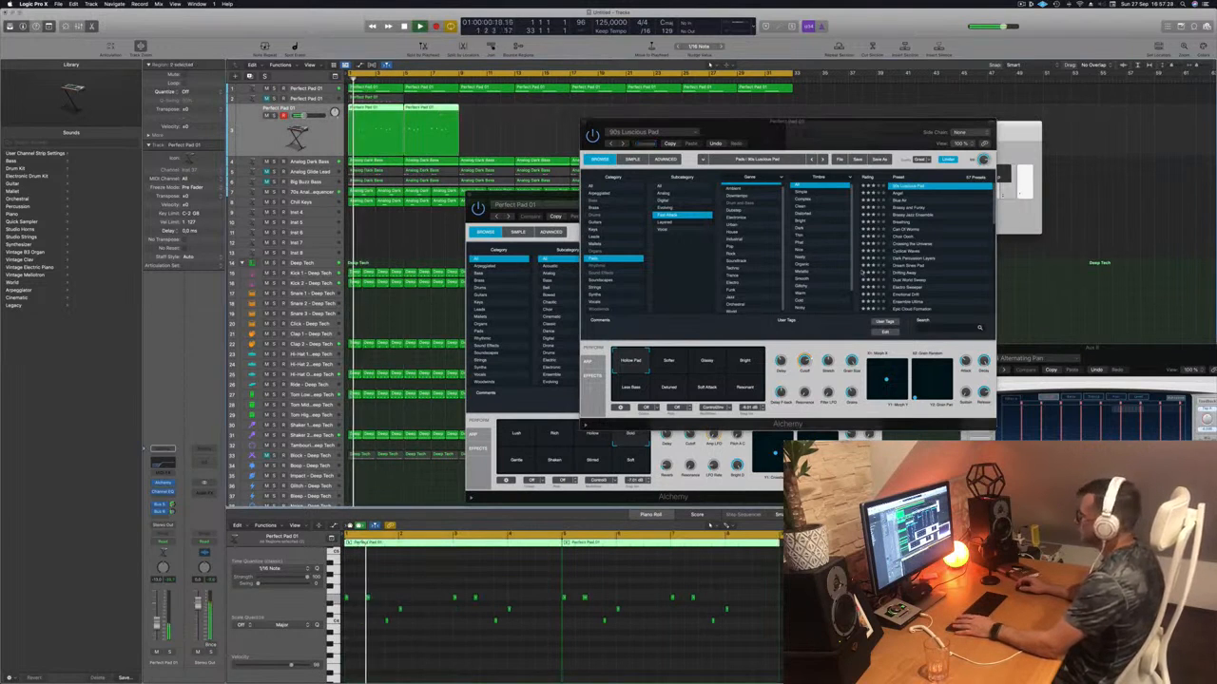
- Load the Angel preset and audition its Sweet and Whistling variations
left_click(898, 194)
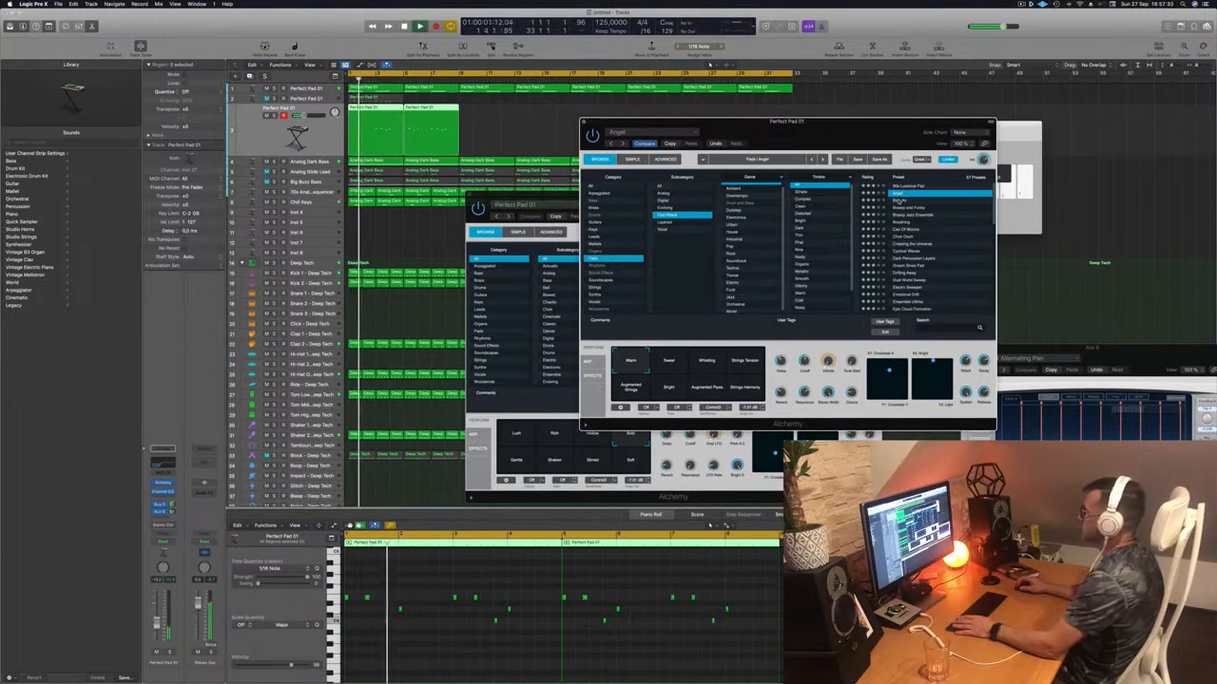
left_click_drag(850, 140, 793, 187)
left_click(627, 413)
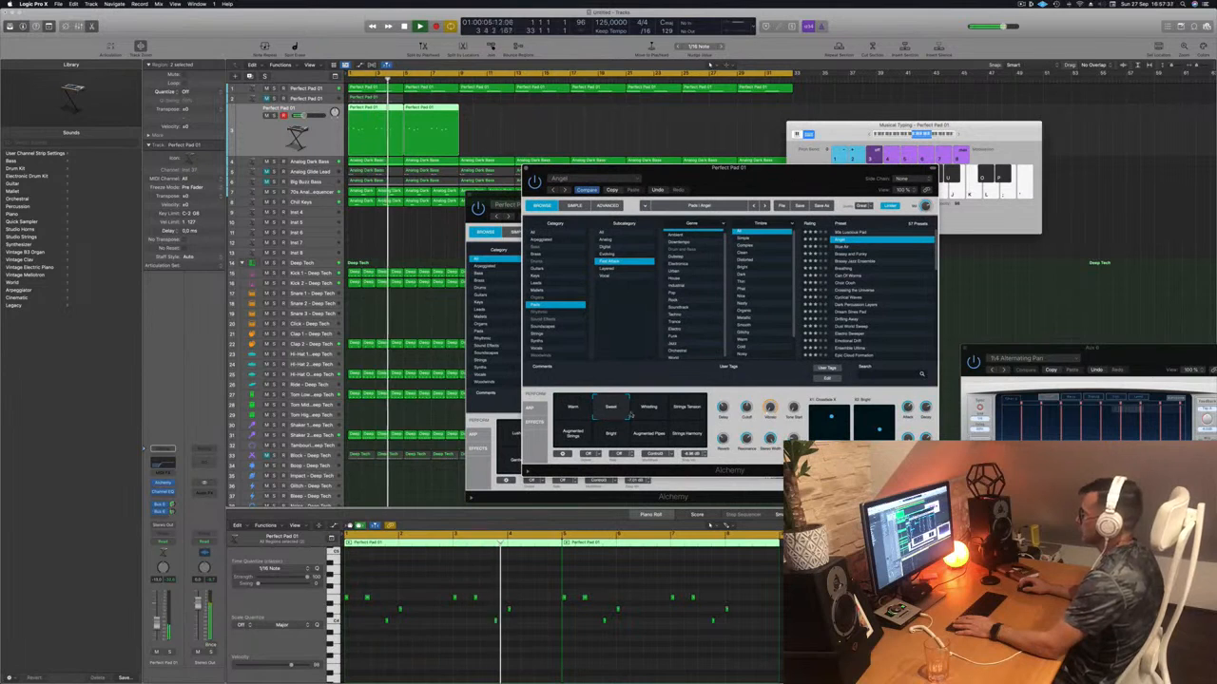
left_click(649, 409)
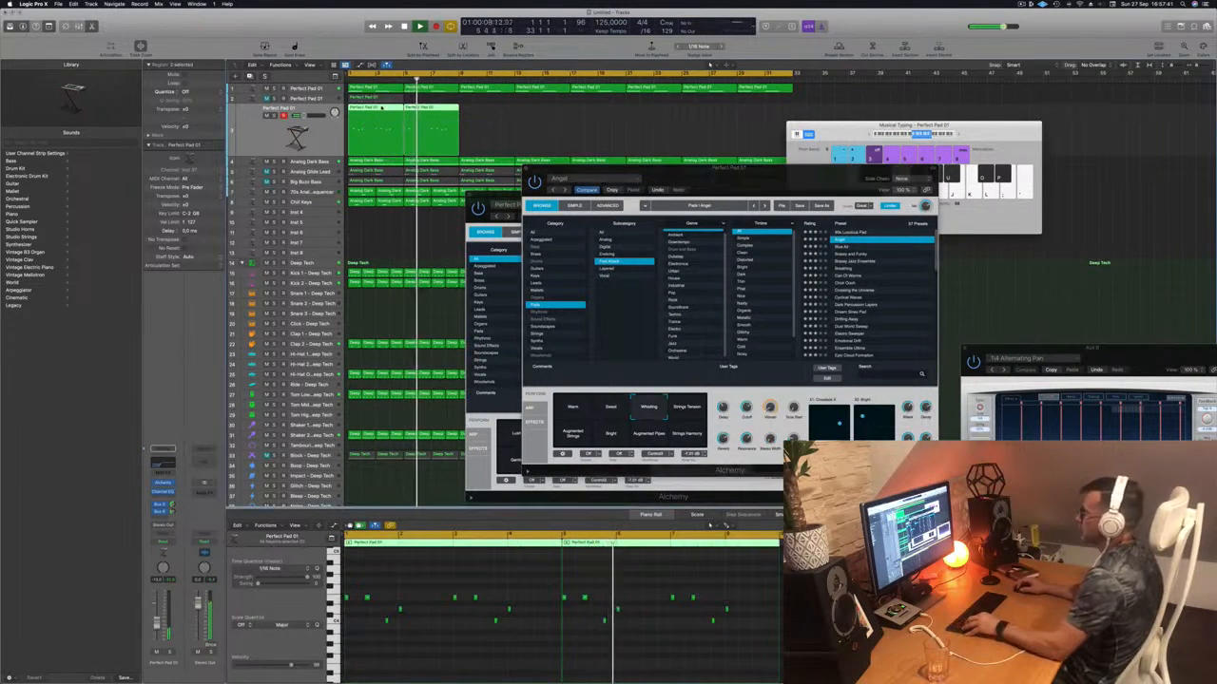
- Copy the Perfect Pad 01 regions further along and try the Strings Tension and Augmented Strings pads
left_click_drag(381, 108, 491, 115)
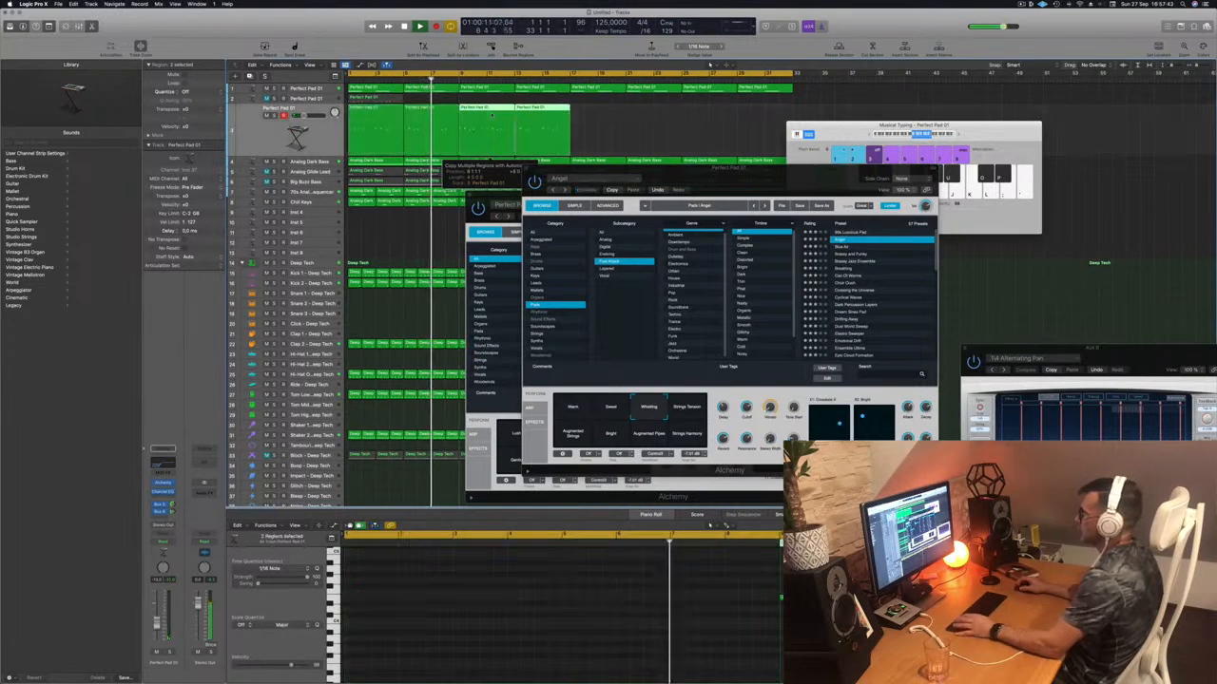
key("space")
key("space")
left_click(687, 409)
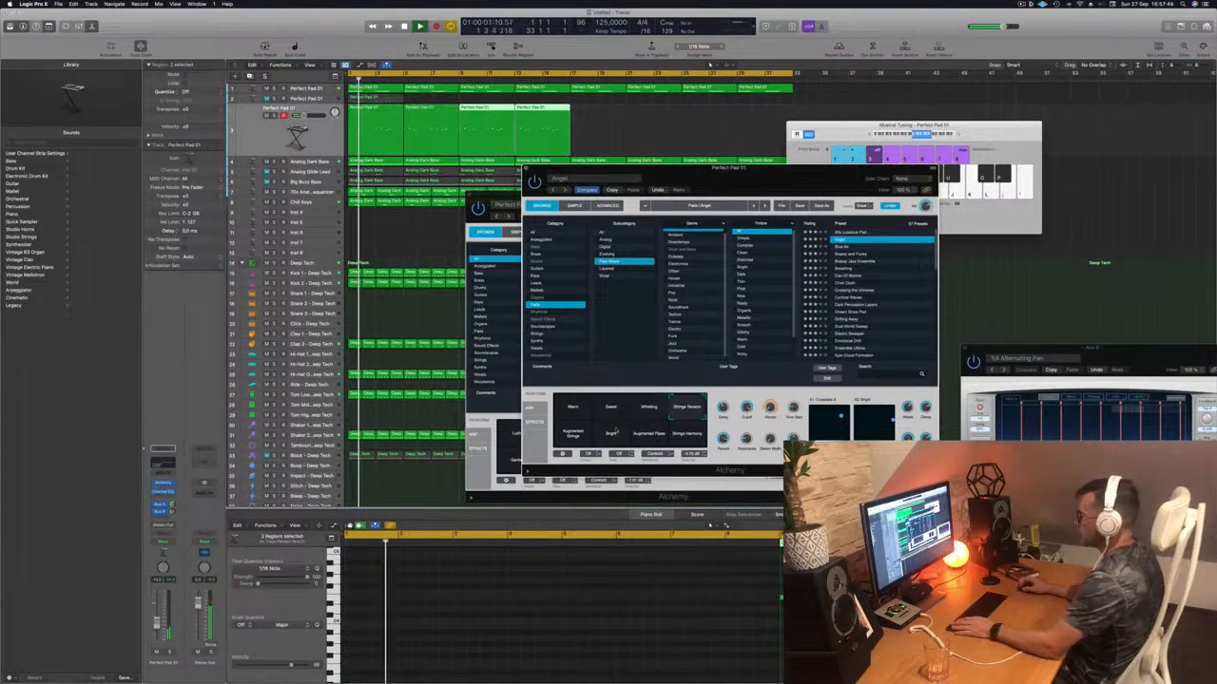
left_click(573, 433)
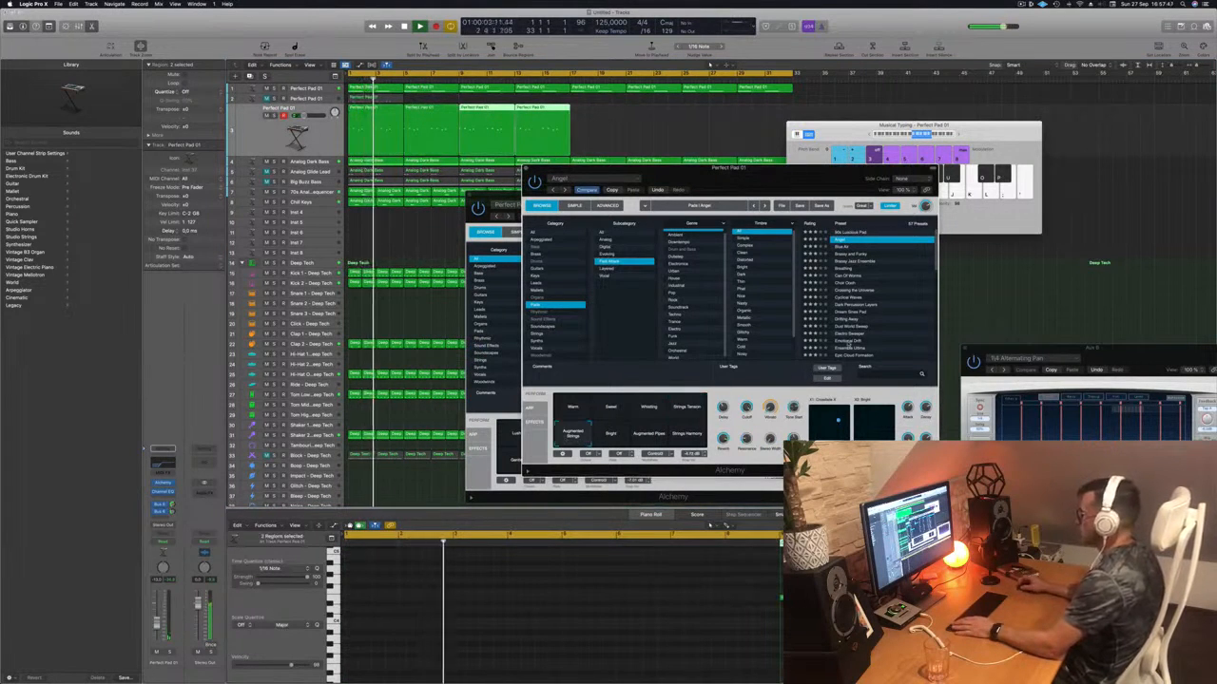
- Load the next pad preset, replay from bar 1, and close the front Alchemy window
key("Up")
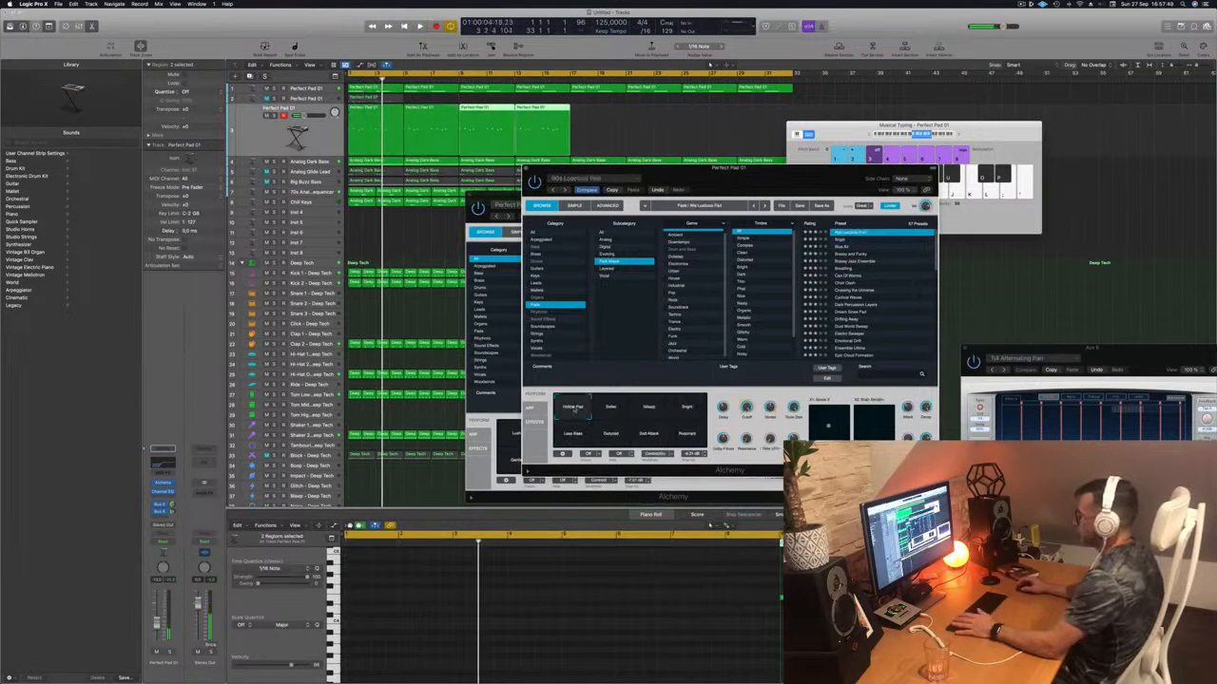
key("space")
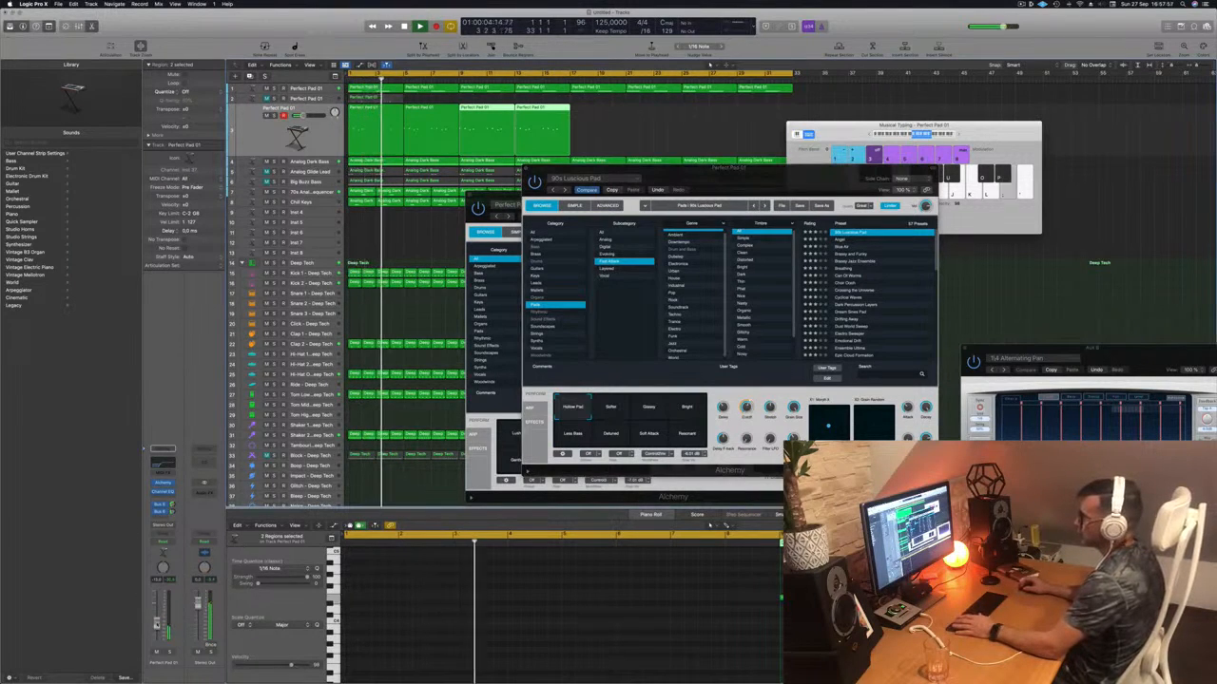
left_click(526, 169)
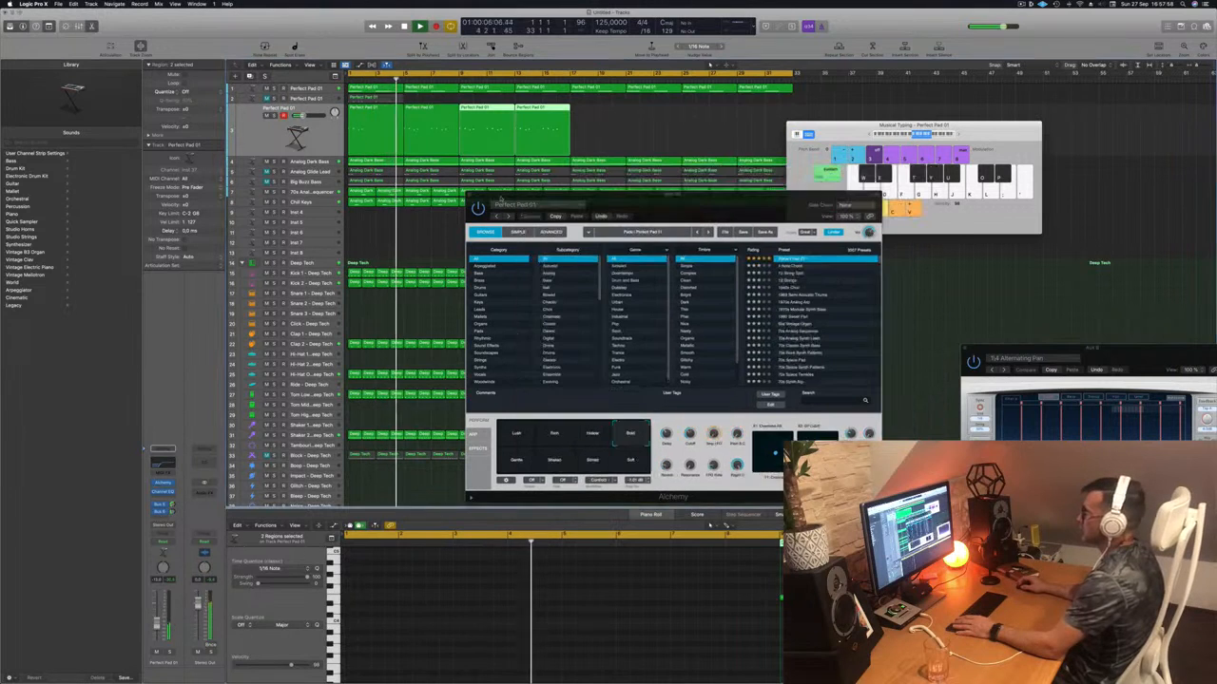
left_click_drag(495, 198, 454, 207)
- Close the Inst 36 window, select Analog Dark Bass and bring up its Channel EQ
left_click(428, 202)
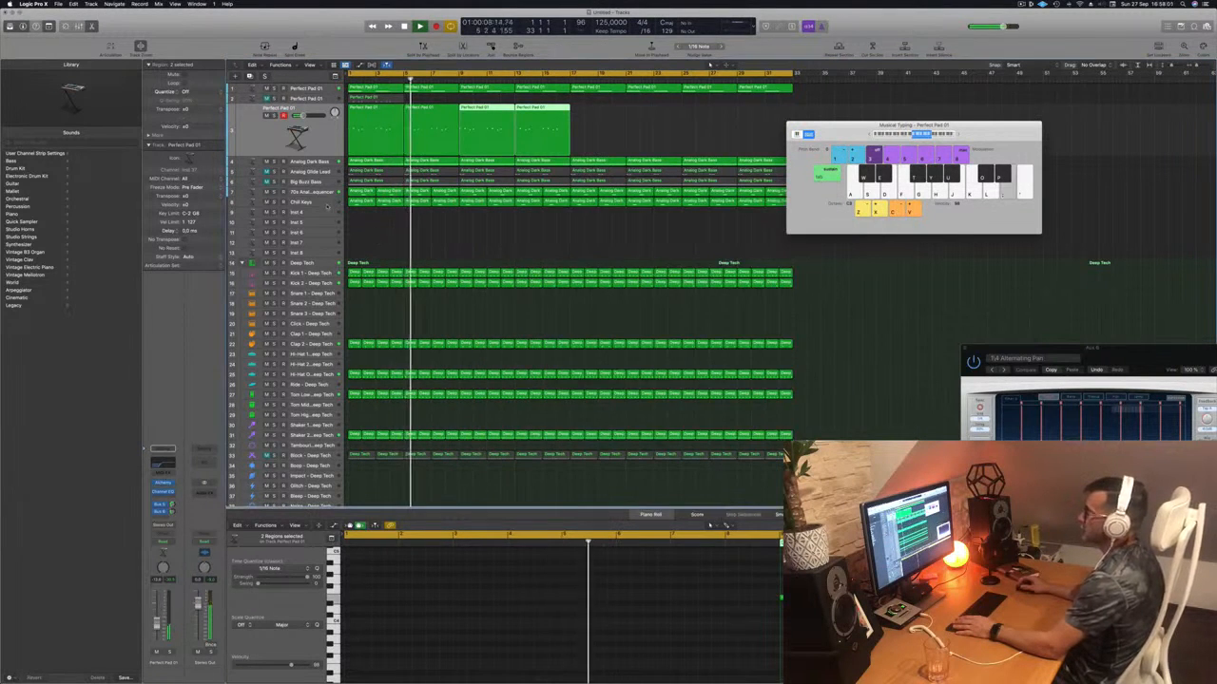
key("Return")
left_click(308, 163)
key("Return")
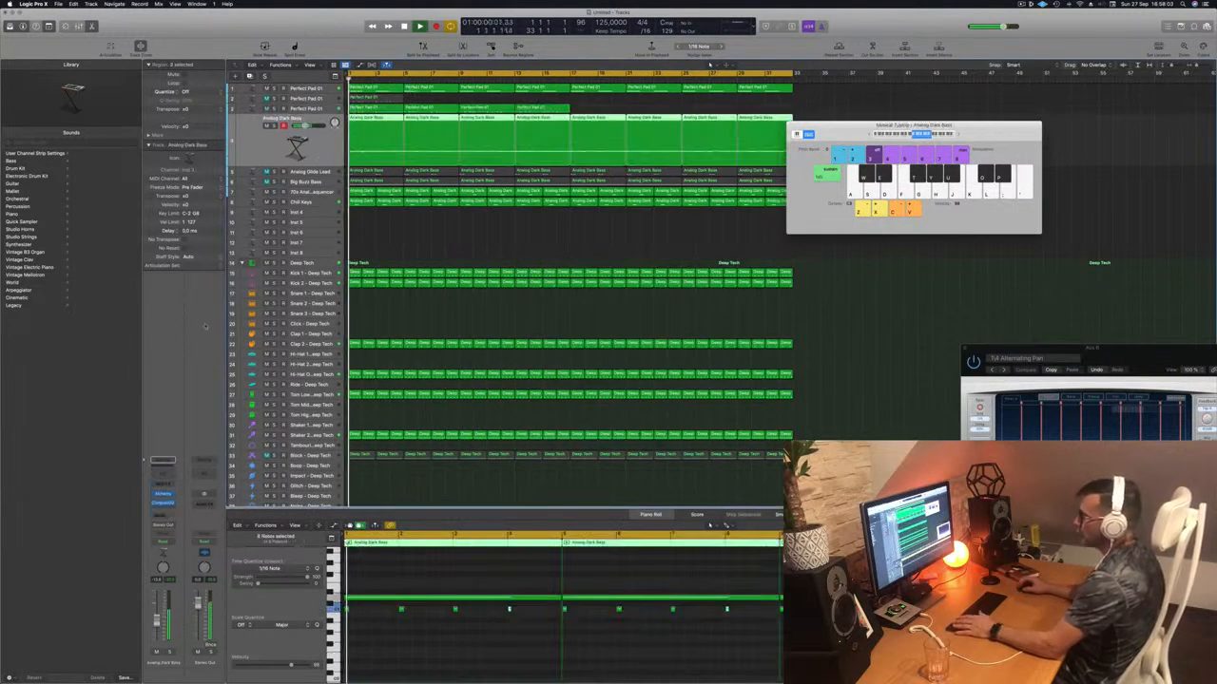
key("Return")
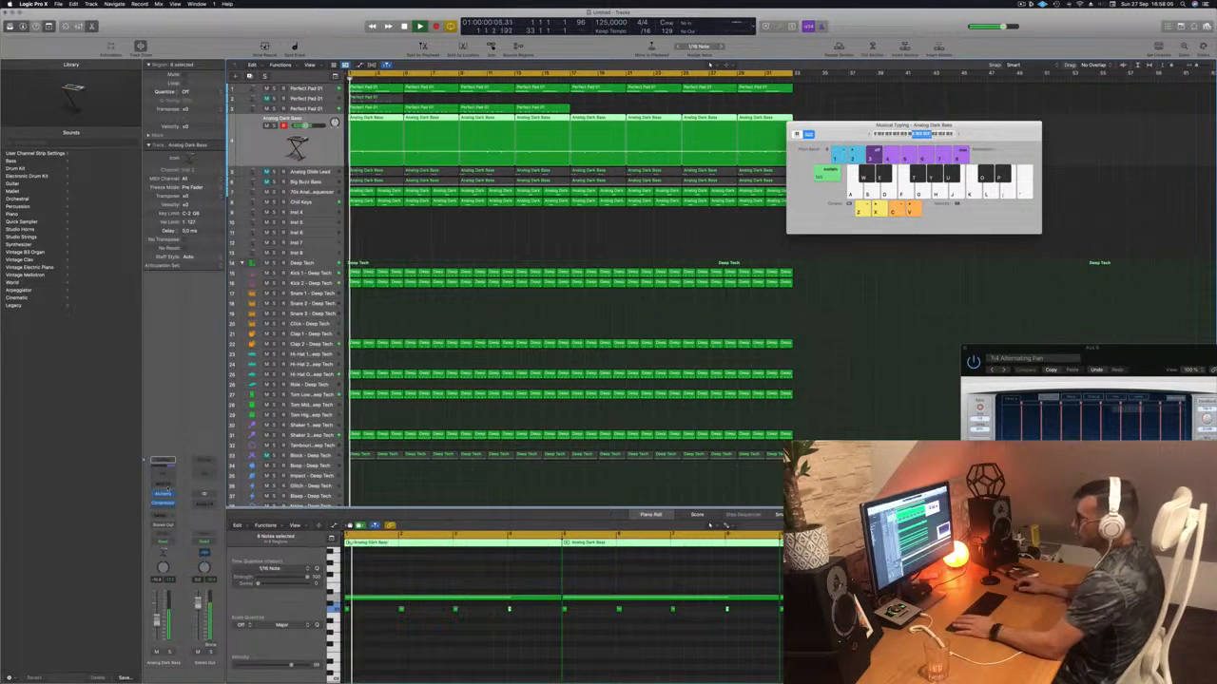
left_click(164, 463)
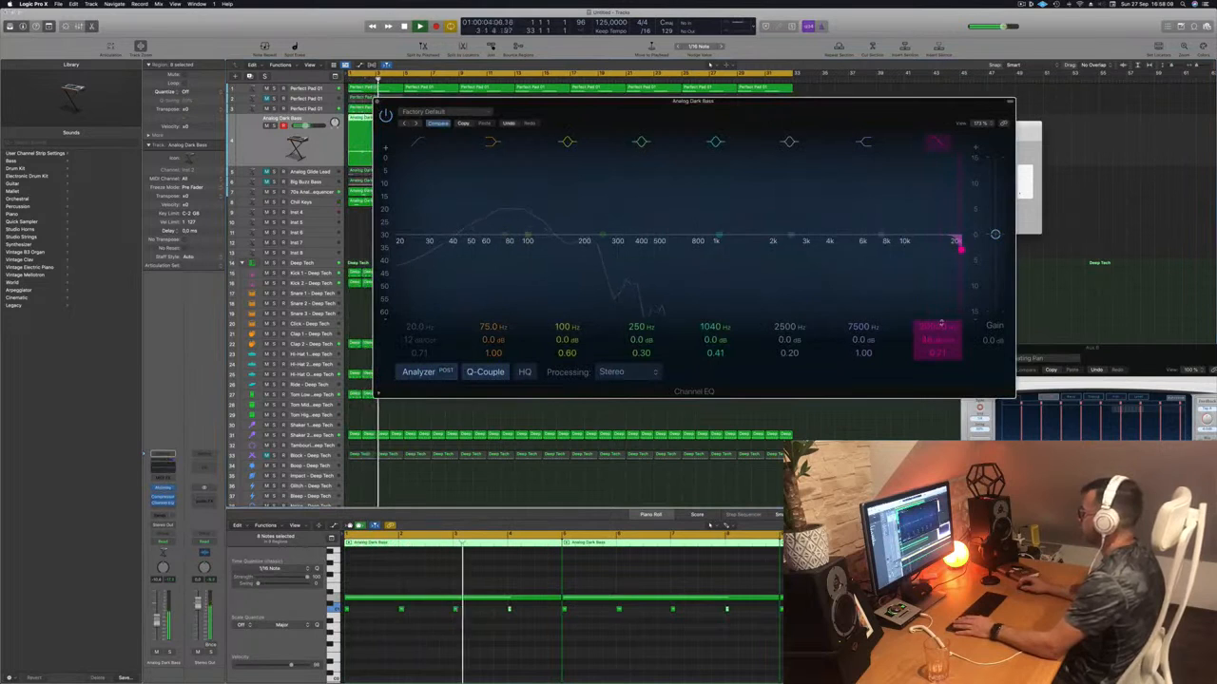
- Set a 48 dB/Oct high cut at about 114 Hz, lower the bass fader slightly, and A/B the EQ
left_click_drag(960, 249, 572, 249)
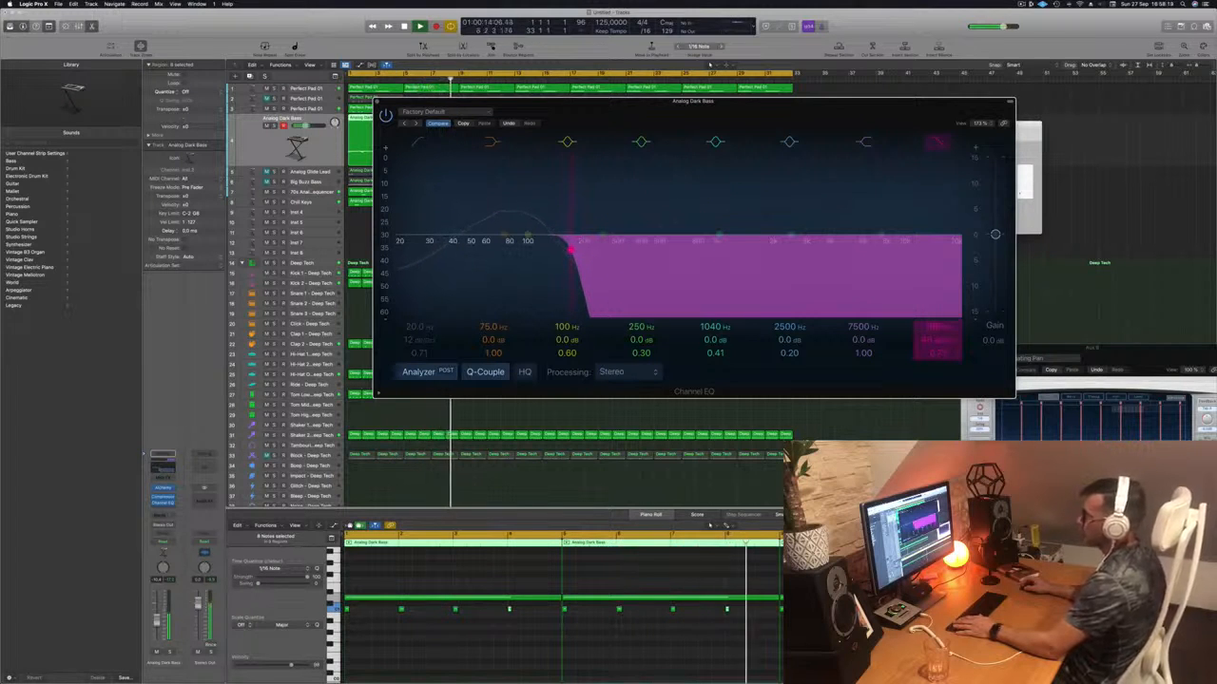
key("Return")
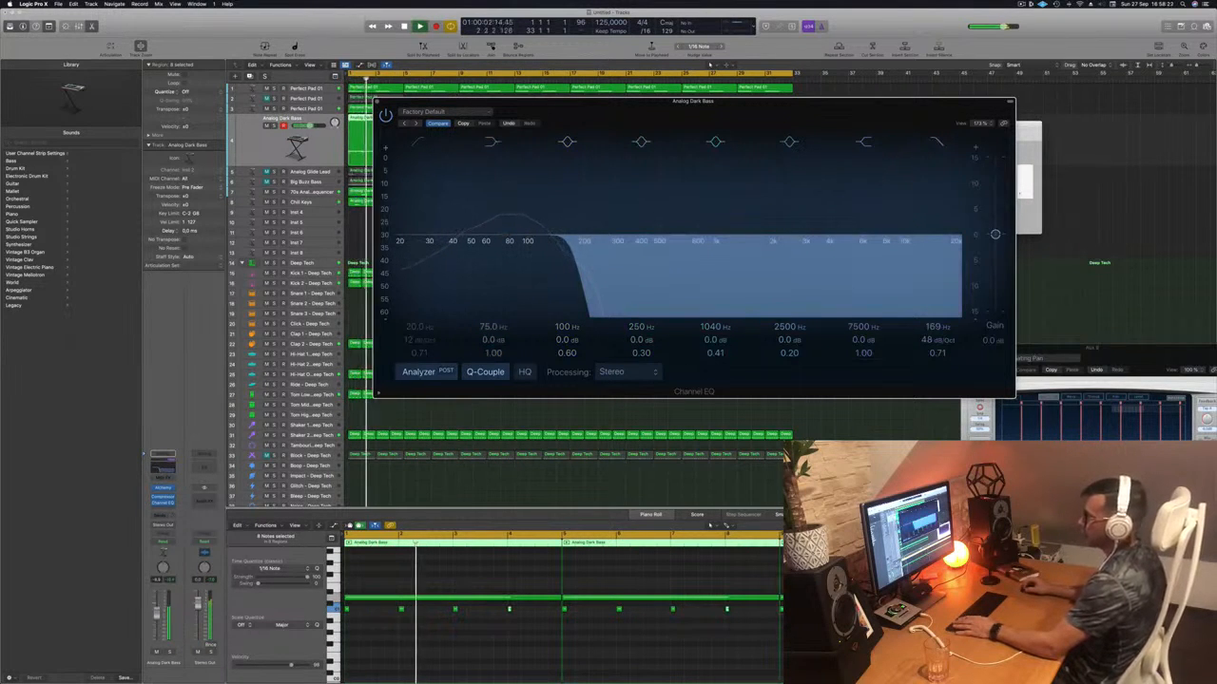
left_click_drag(156, 613, 157, 619)
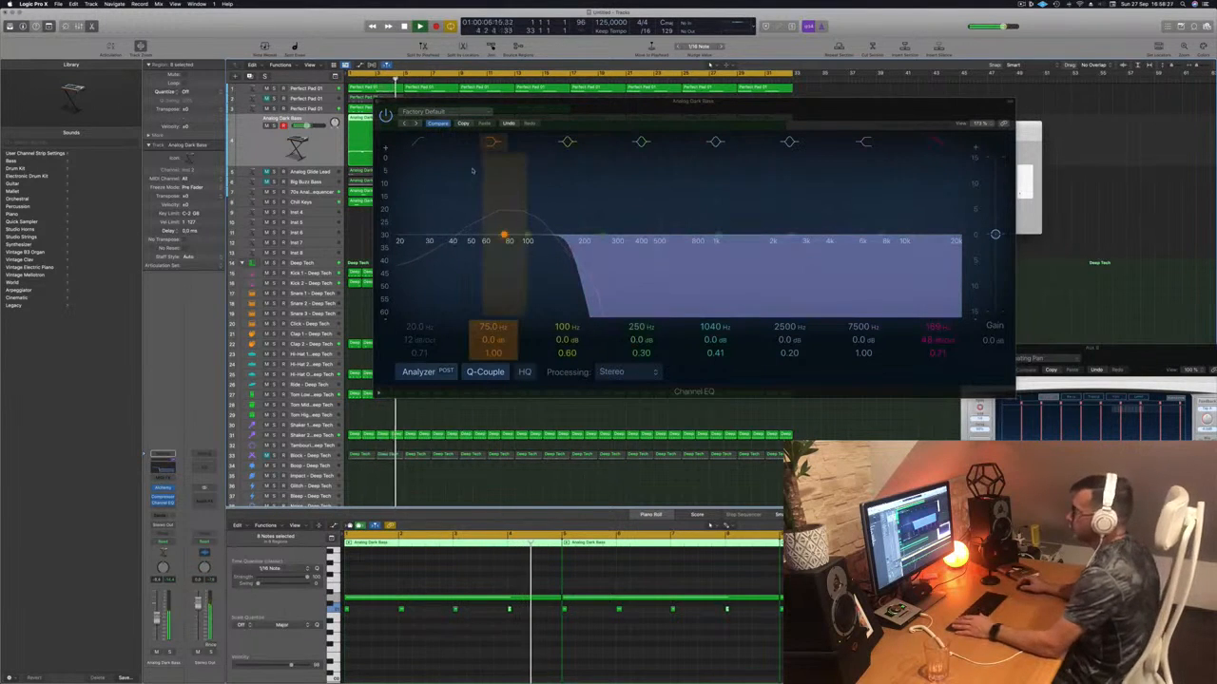
left_click_drag(588, 116, 577, 135)
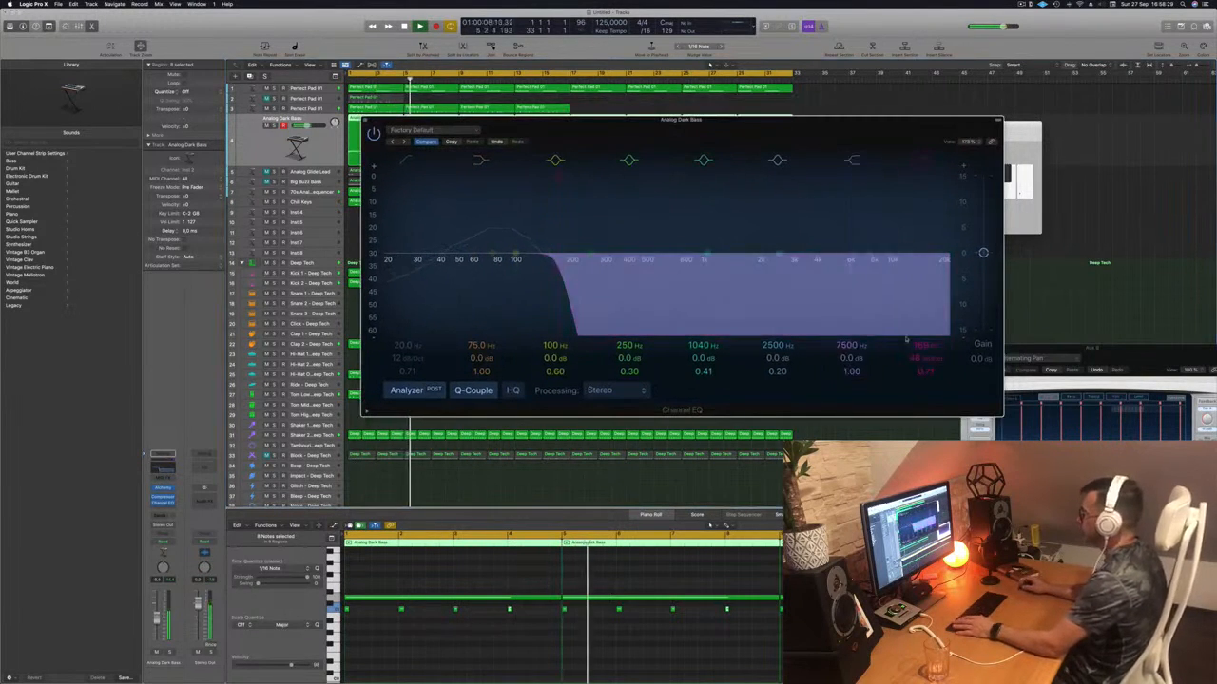
left_click_drag(923, 346, 924, 365)
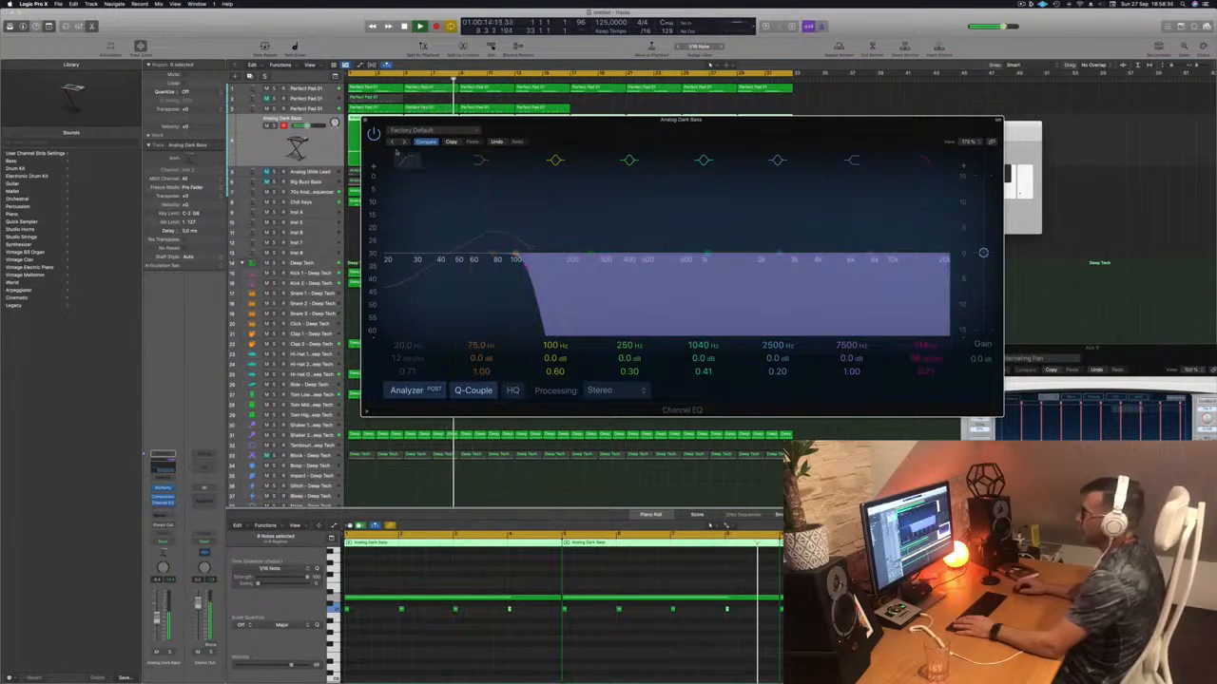
left_click(372, 135)
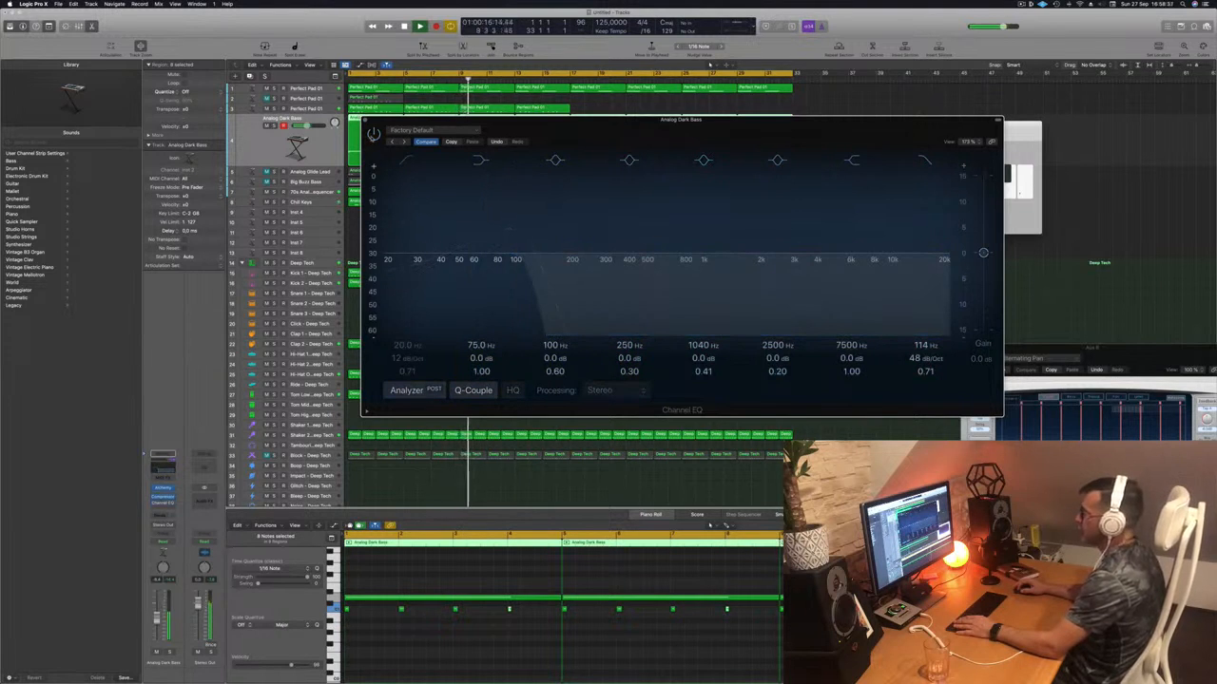
left_click(373, 135)
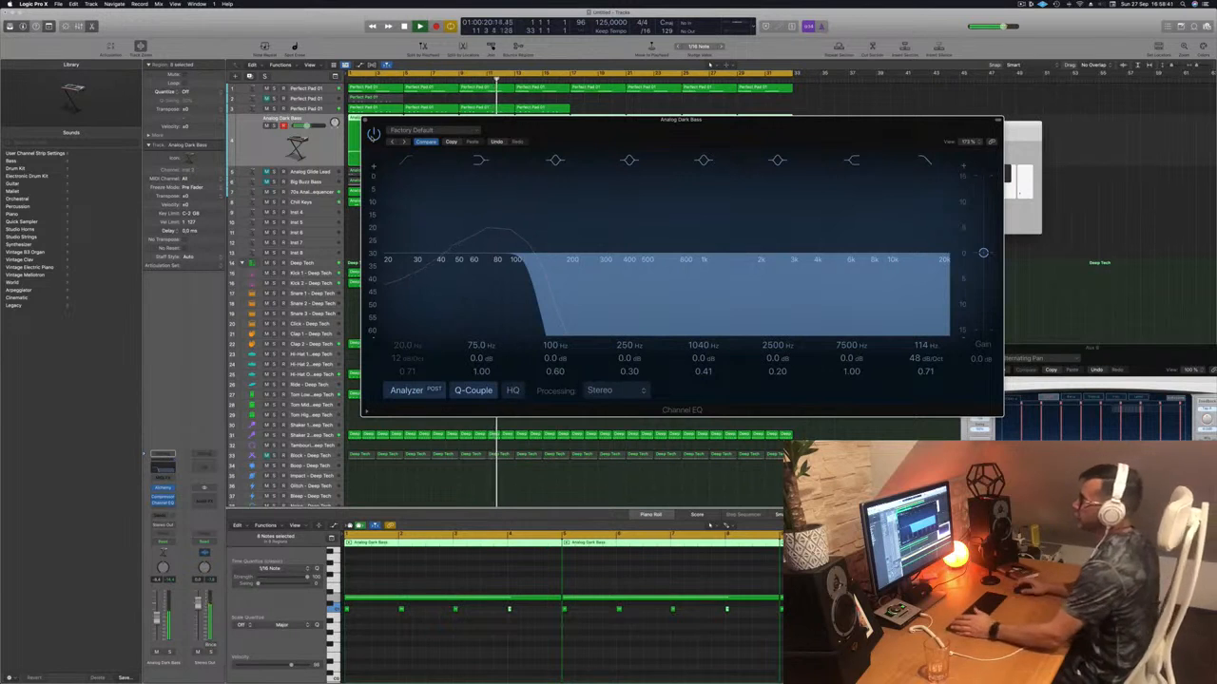
key("super+w")
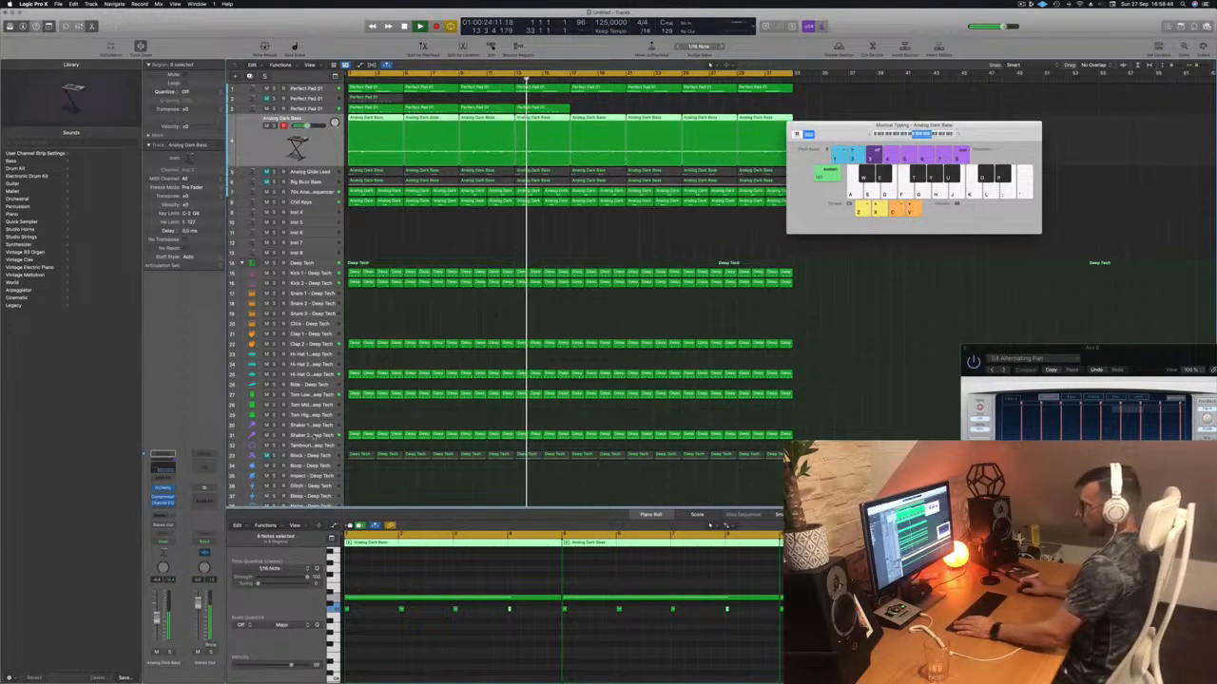
- Unmute Block – Deep Tech and add an 18 dB/Oct low cut near 120 Hz with the analyzer on
left_click(310, 435)
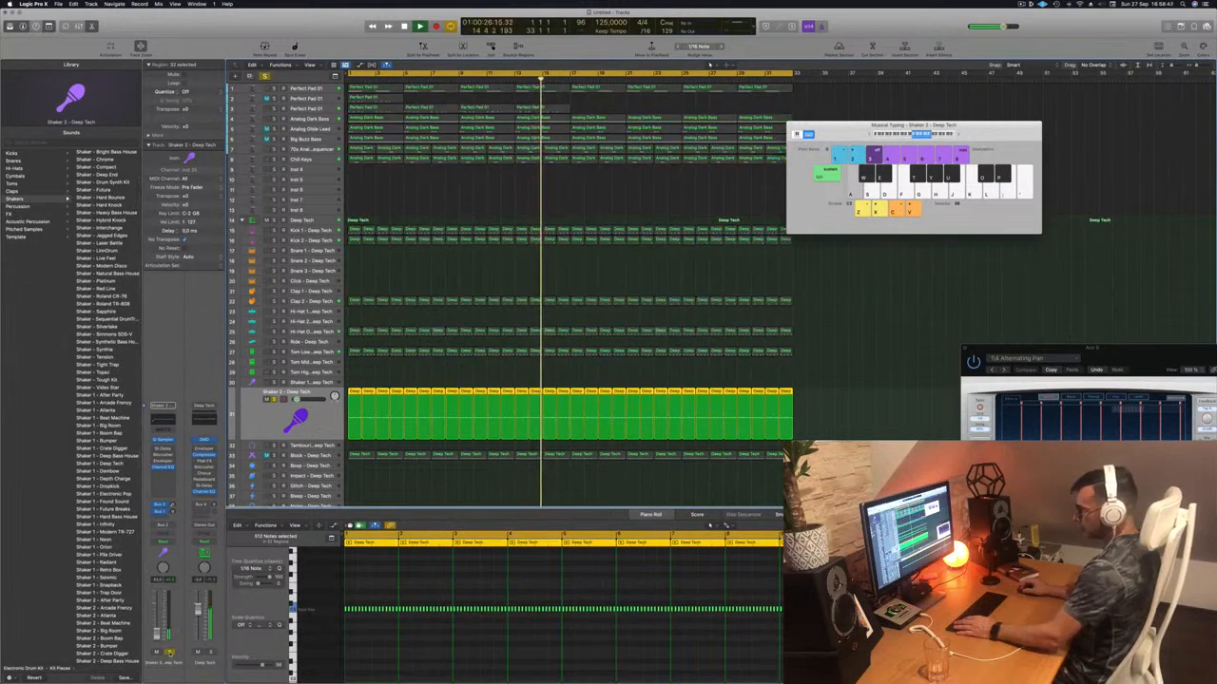
left_click(310, 455)
key("m")
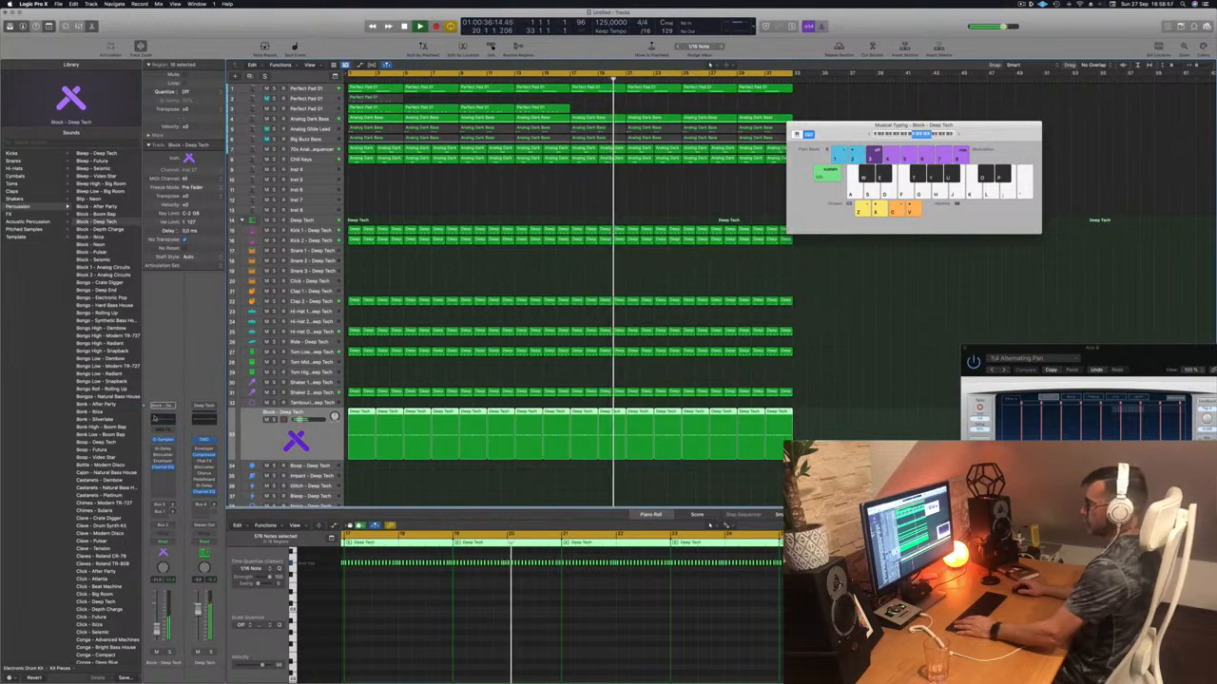
left_click(164, 467)
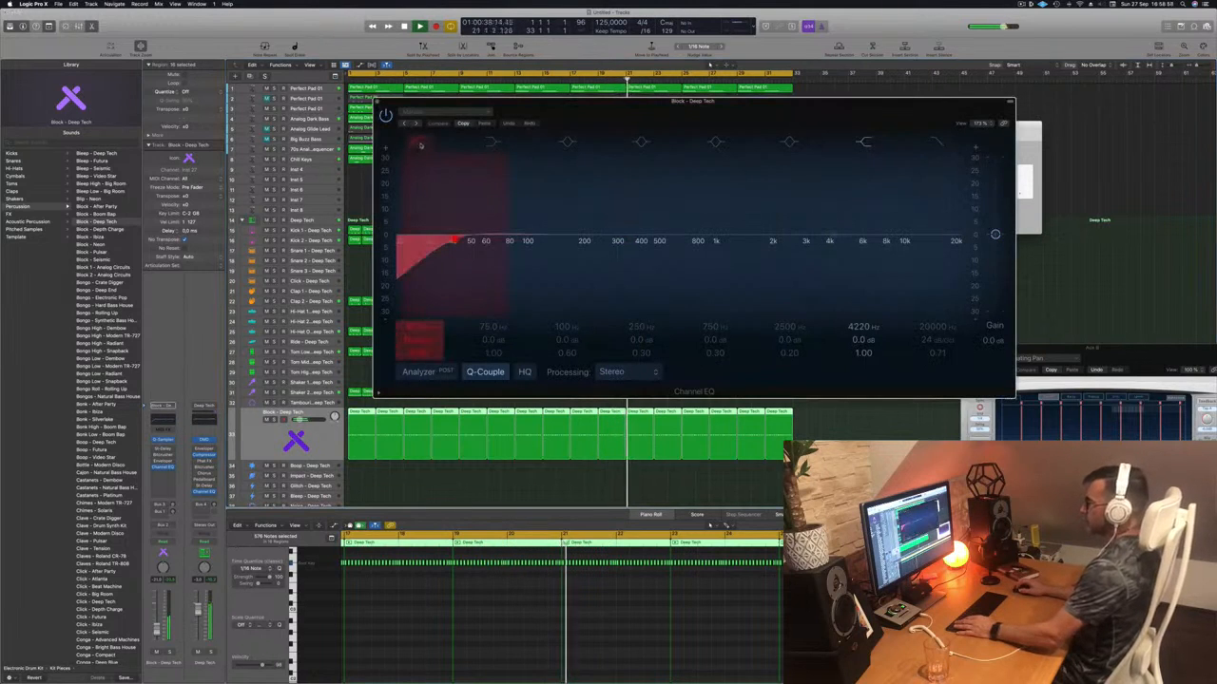
left_click(417, 372)
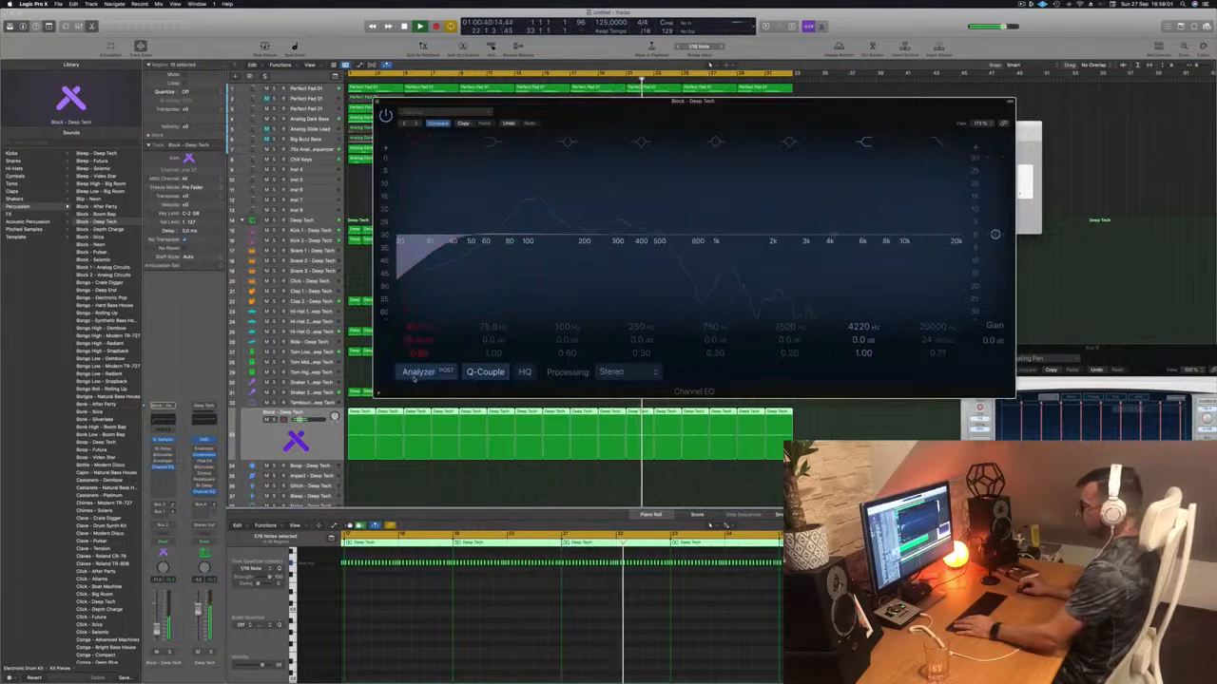
left_click_drag(444, 231, 531, 211)
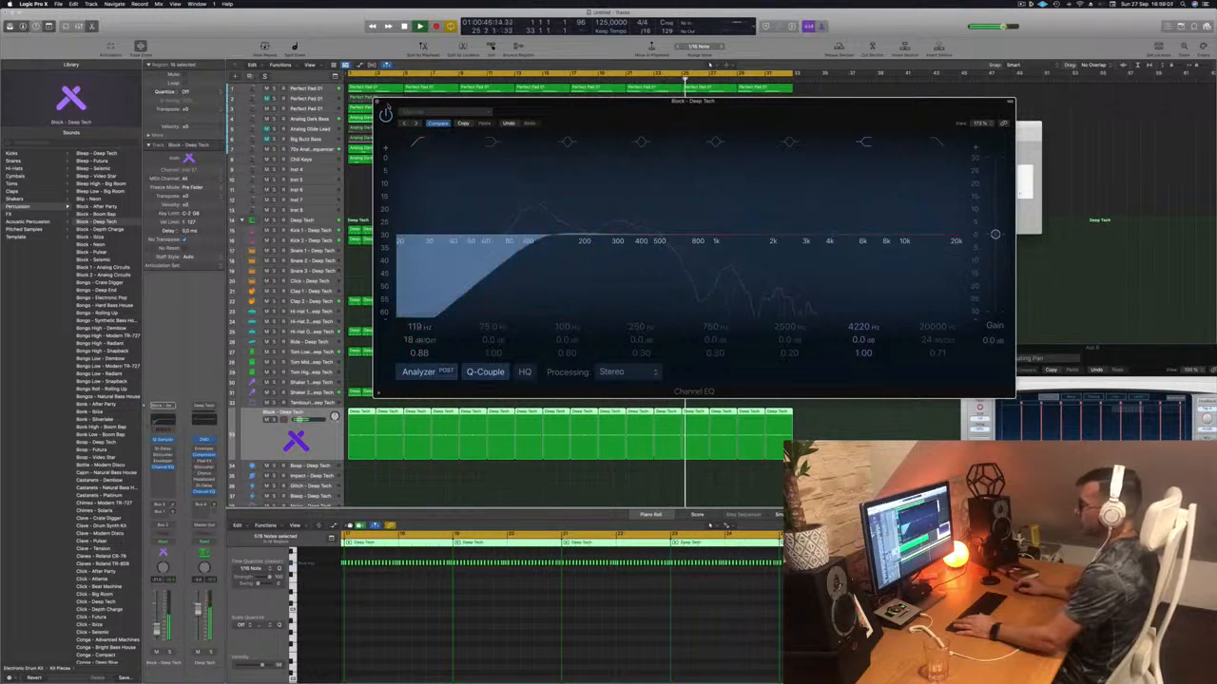
key("super+w")
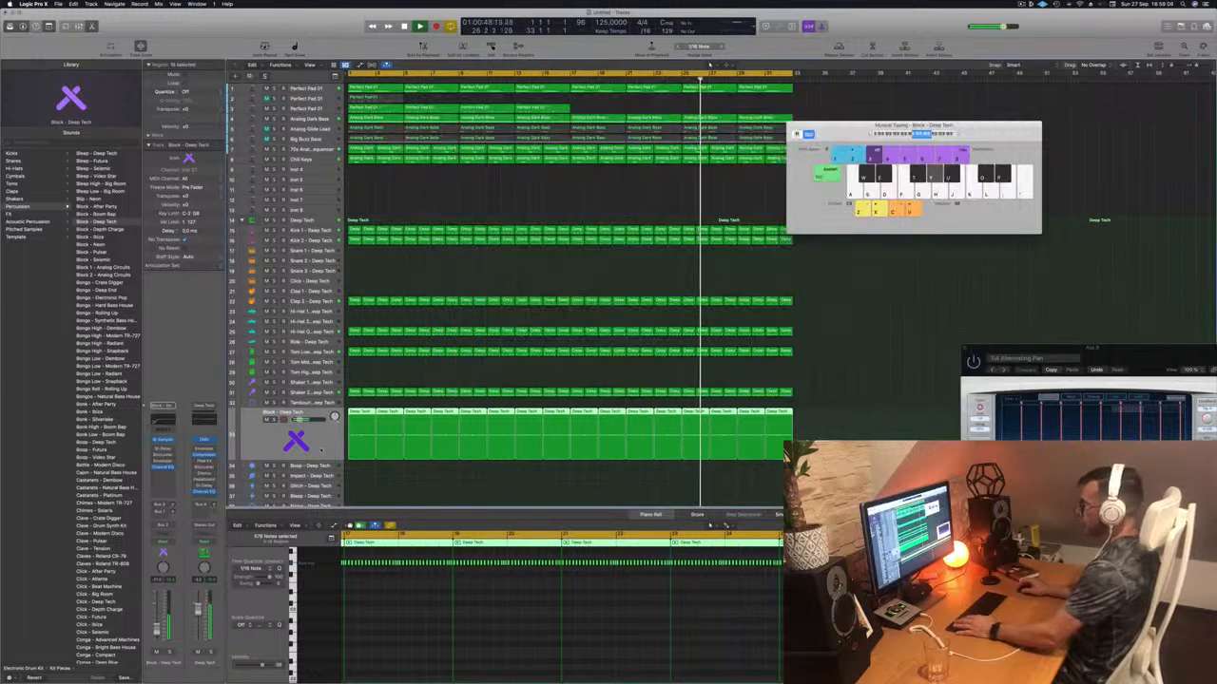
- Move the Musical Typing keyboard aside, briefly hide Logic Pro, and deselect all regions
left_click_drag(846, 133, 812, 244)
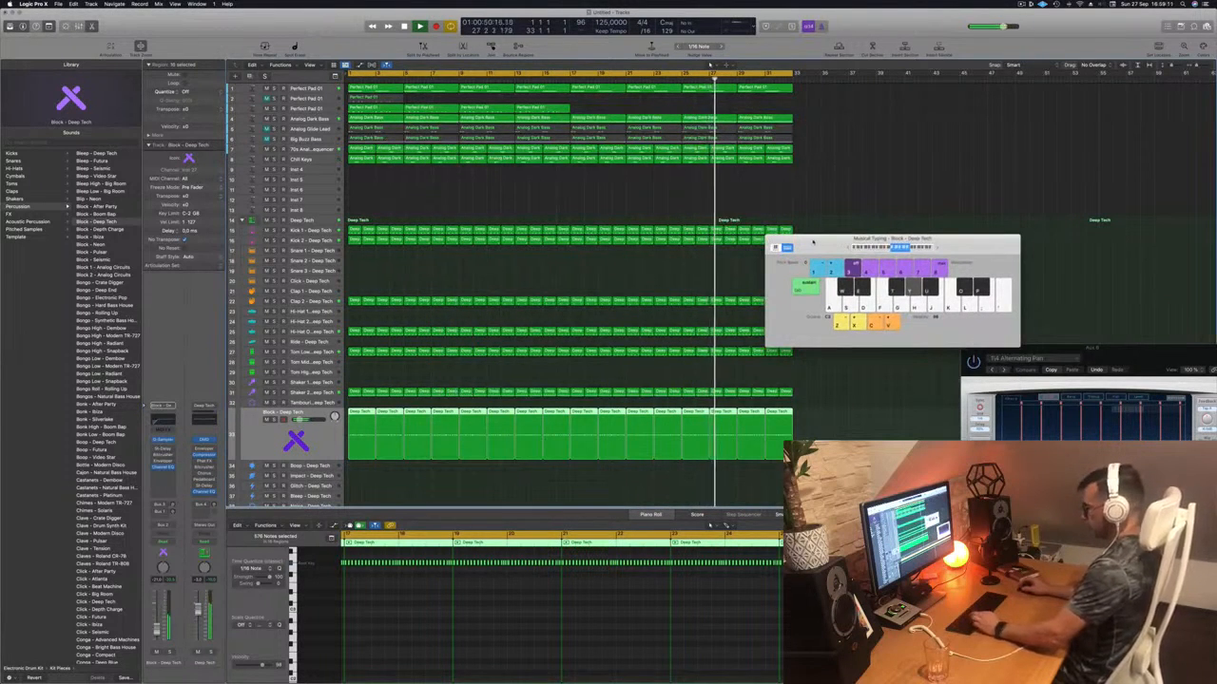
key("super+h")
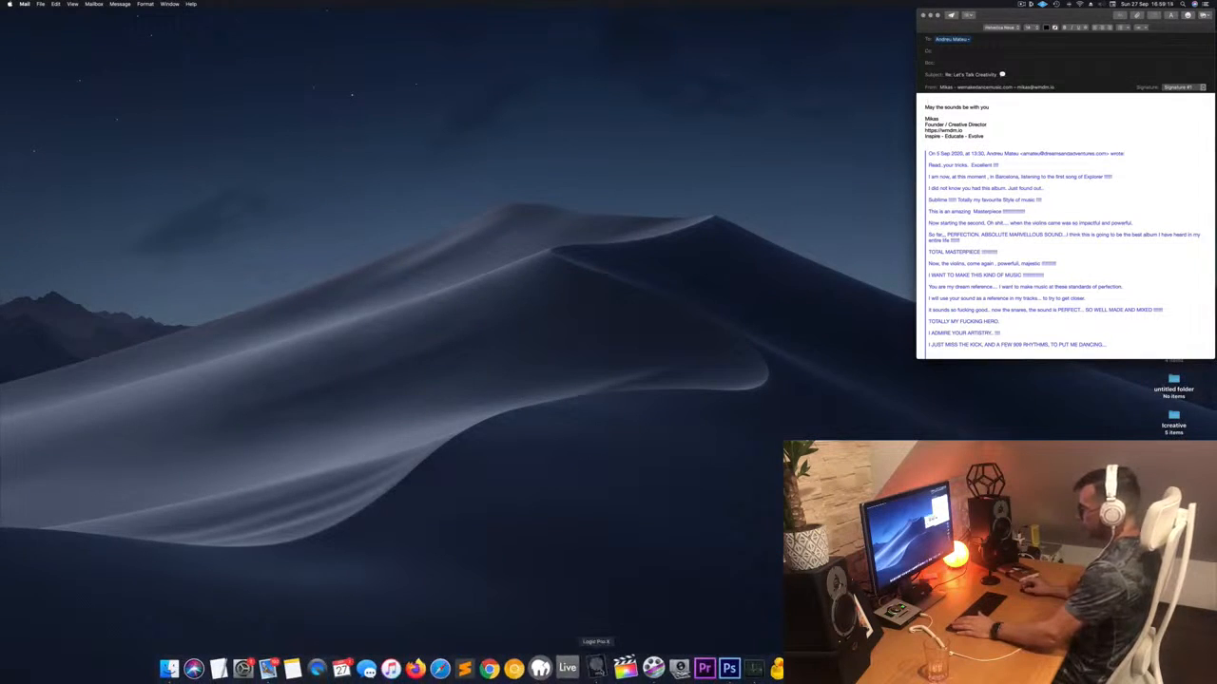
left_click(596, 669)
left_click(556, 185)
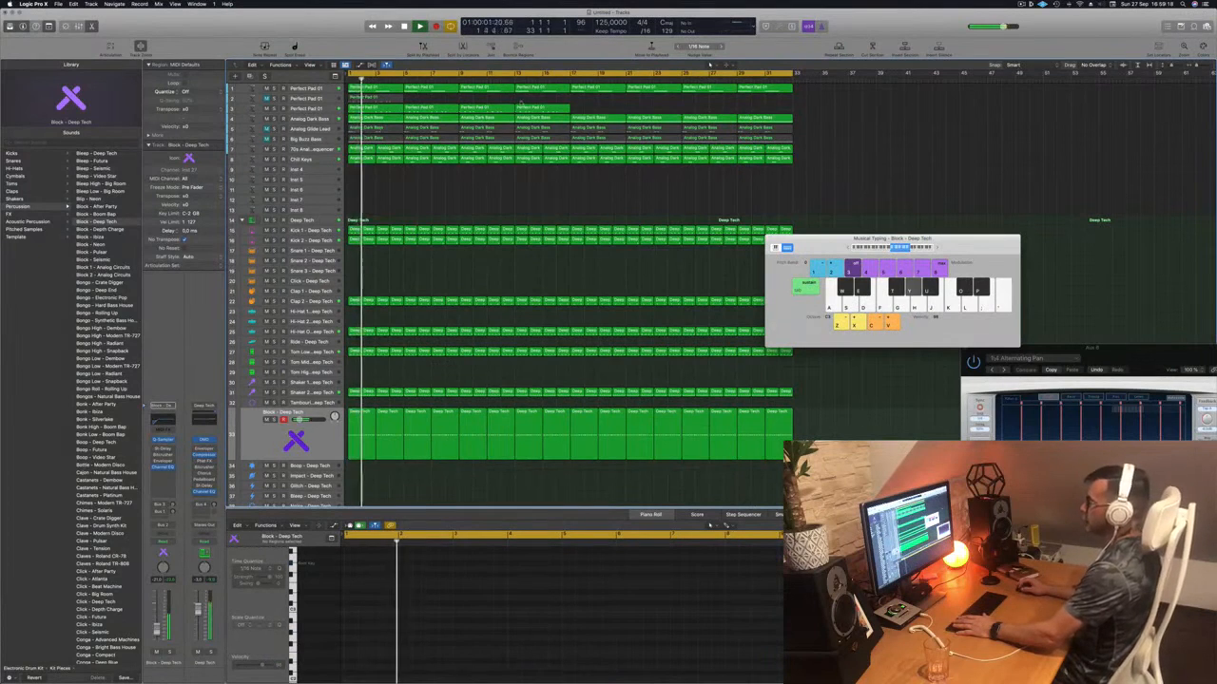
- Mute the Perfect Pad 01 track and move the Musical Typing keyboard to the upper right
left_click(267, 109)
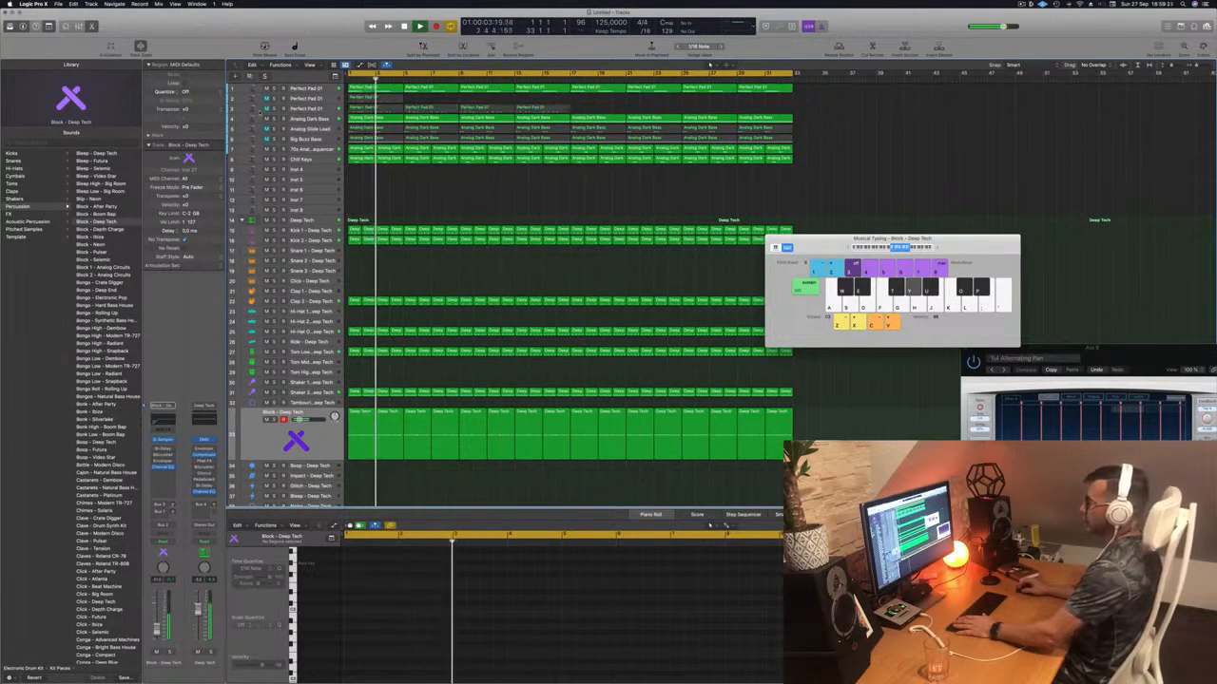
left_click_drag(815, 245, 852, 200)
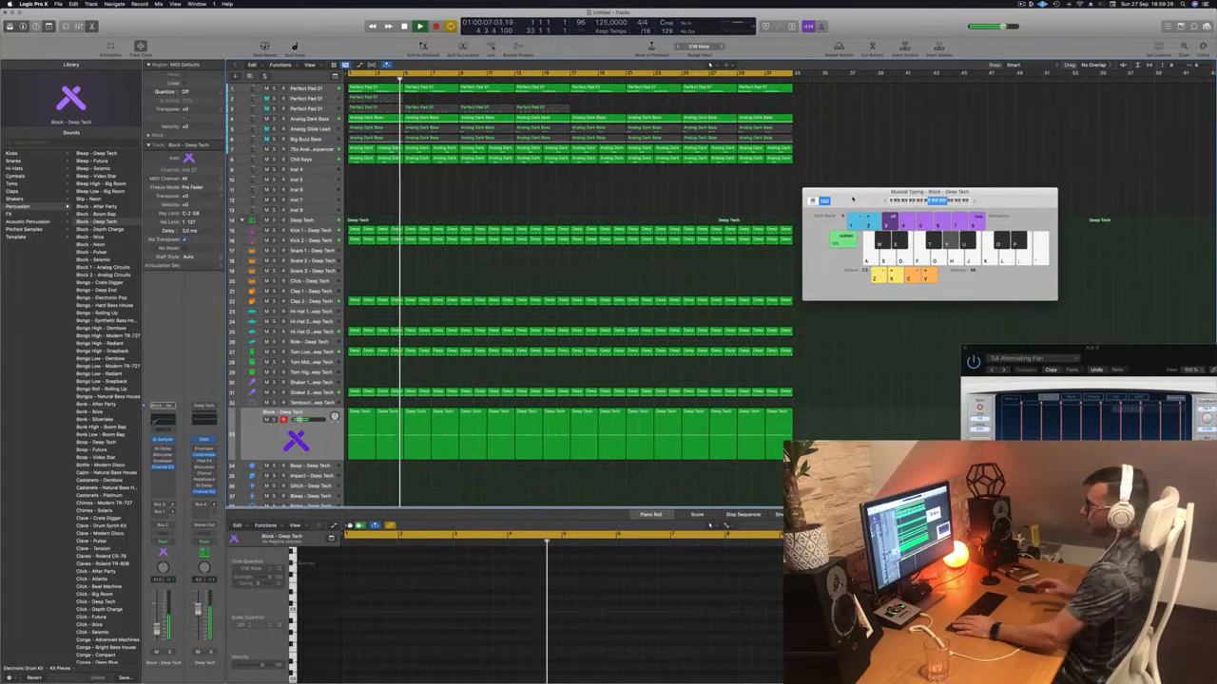
left_click_drag(853, 199, 896, 161)
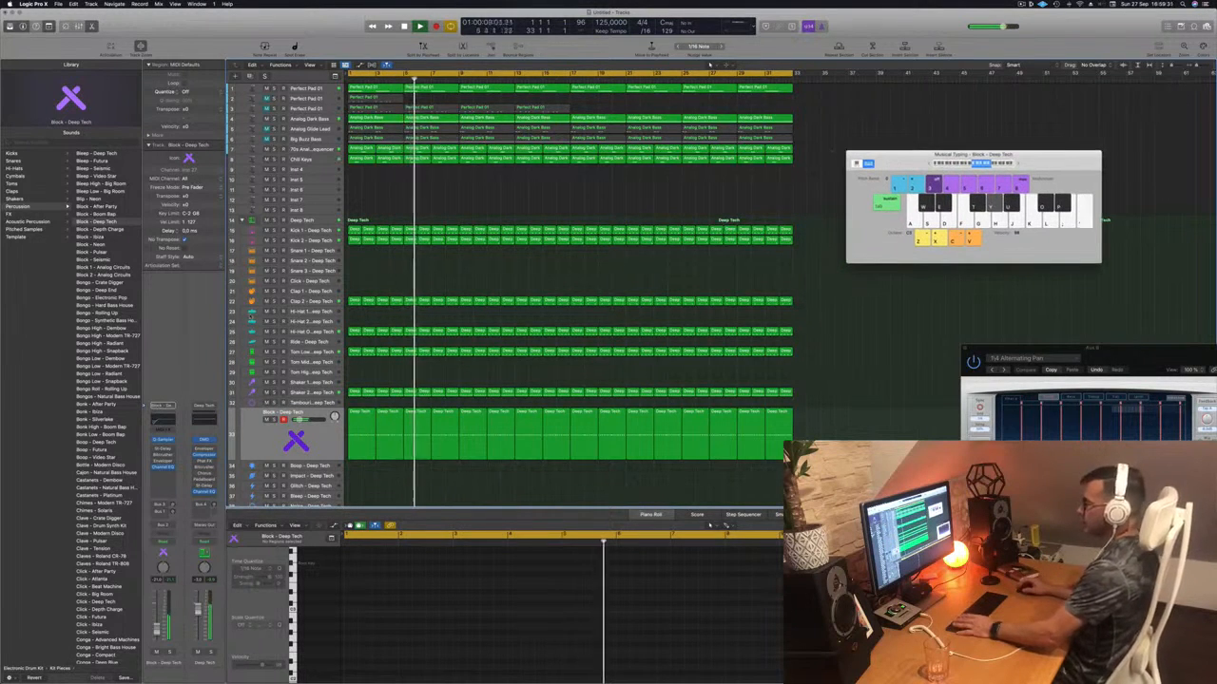
key("Return")
- Select the Block - Deep Tech track and show its Quick Sampler instrument window
left_click(251, 332)
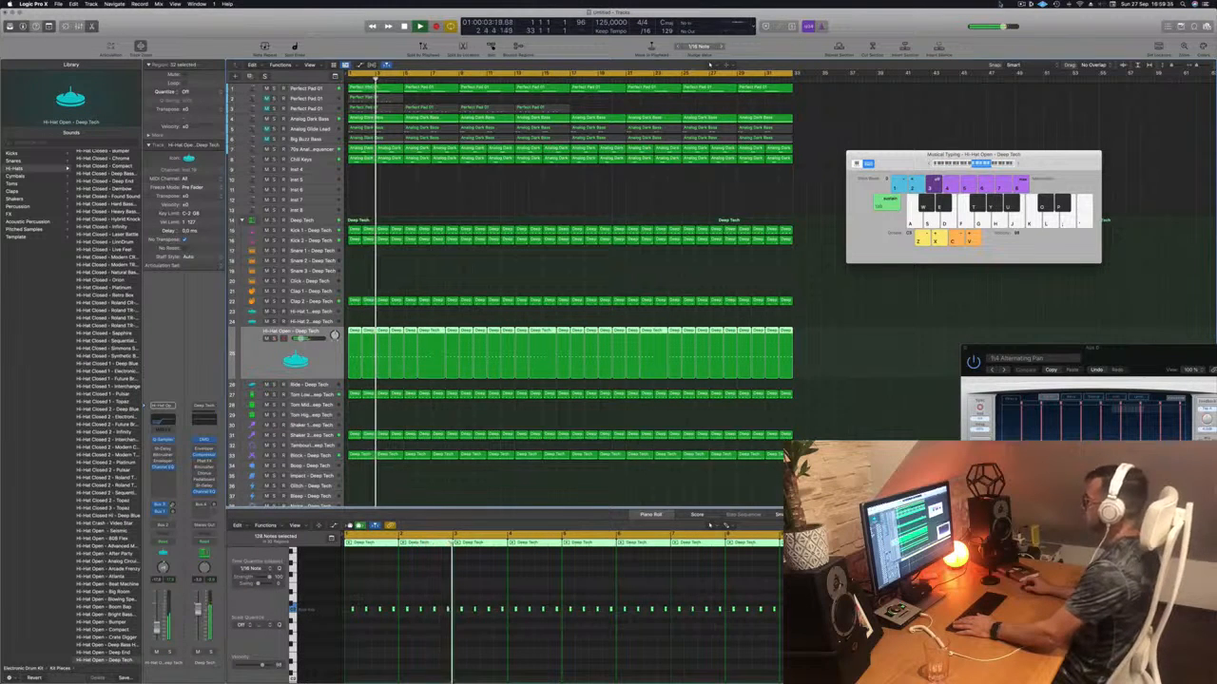
left_click(1021, 4)
left_click(908, 27)
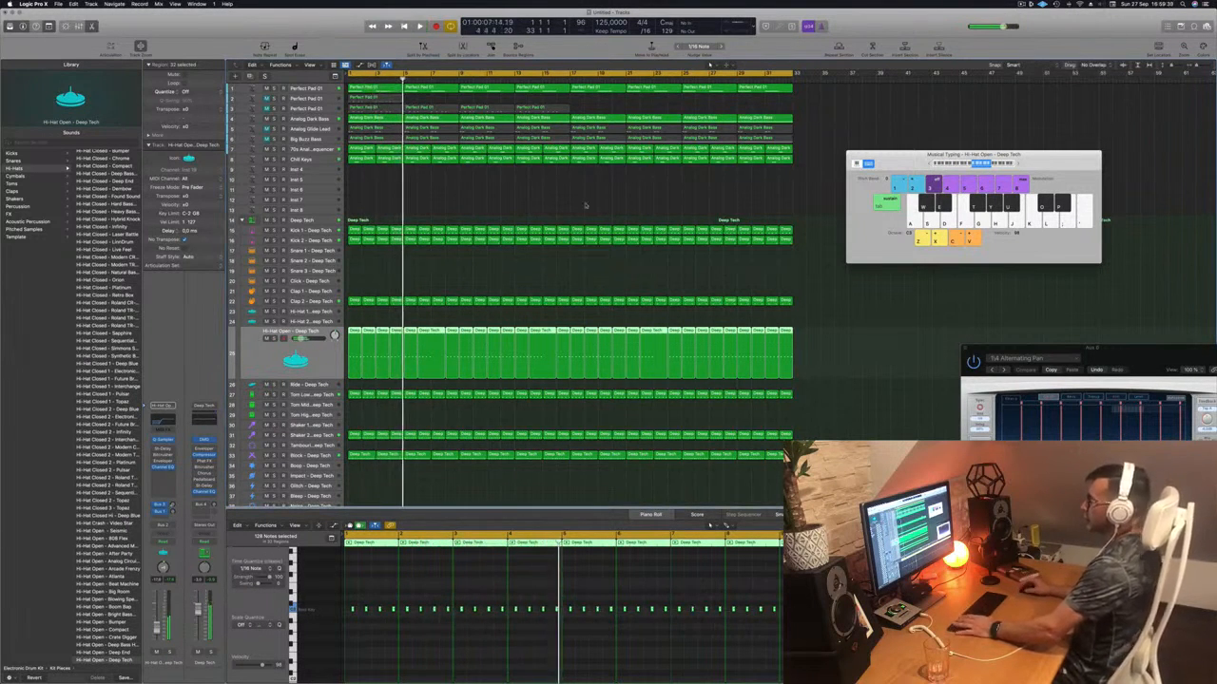
key("Return")
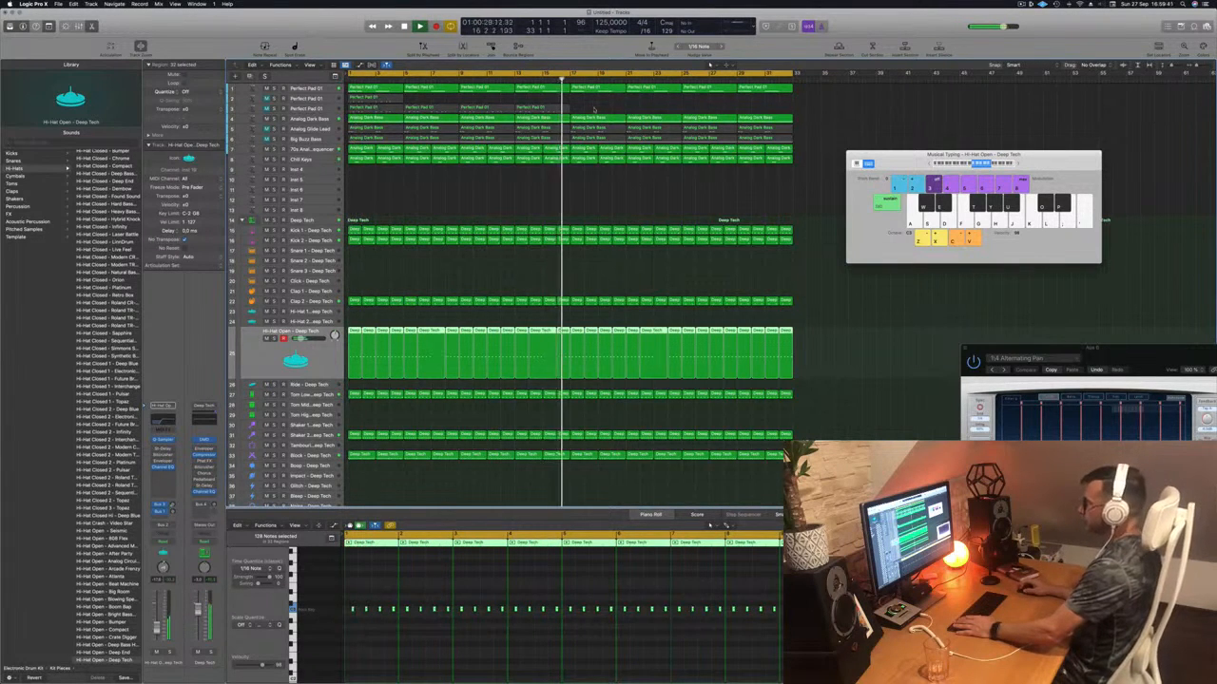
left_click(594, 108)
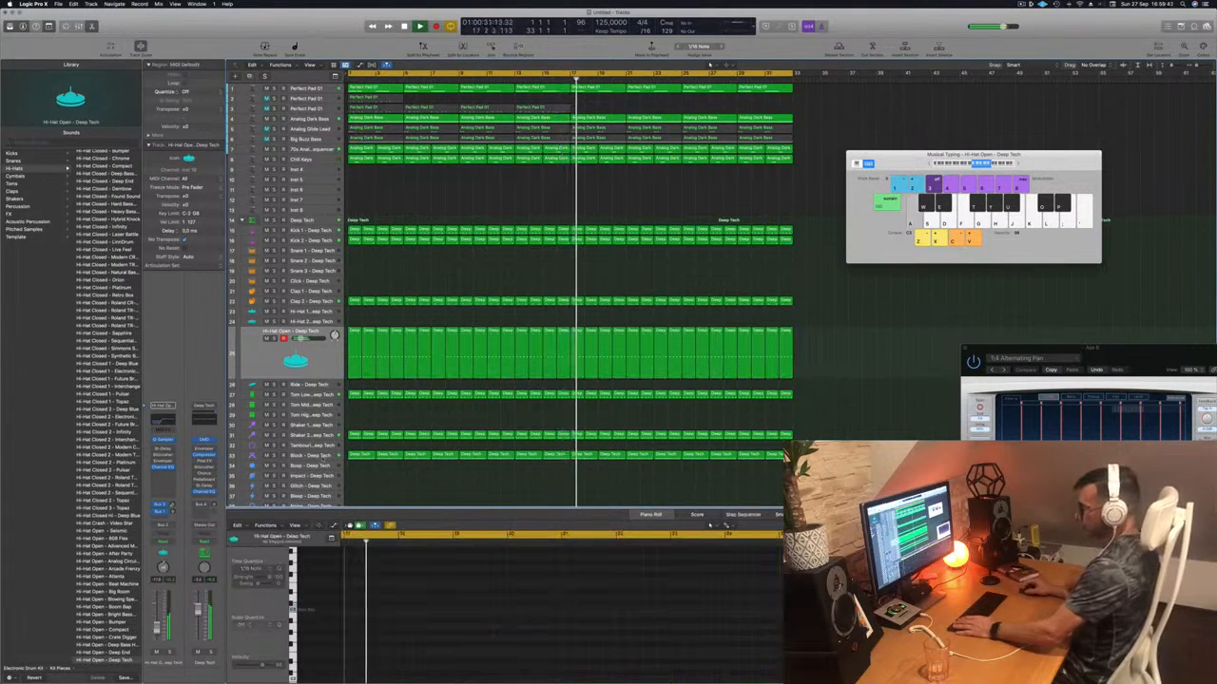
left_click(322, 456)
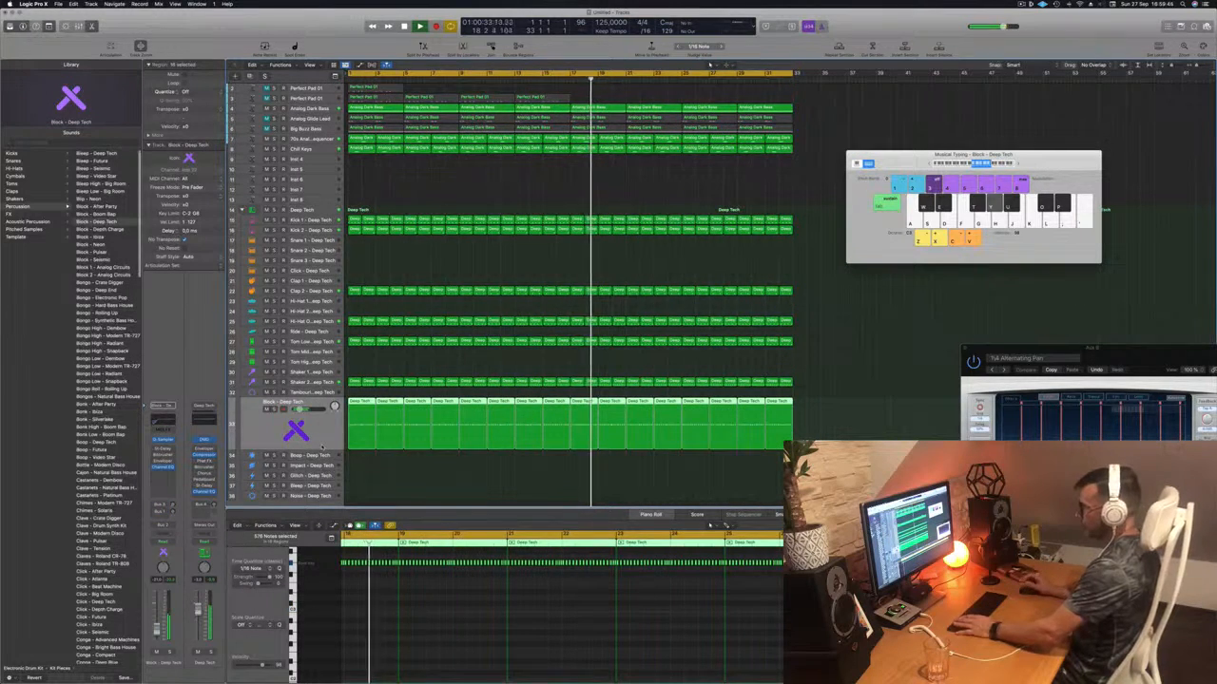
key("Return")
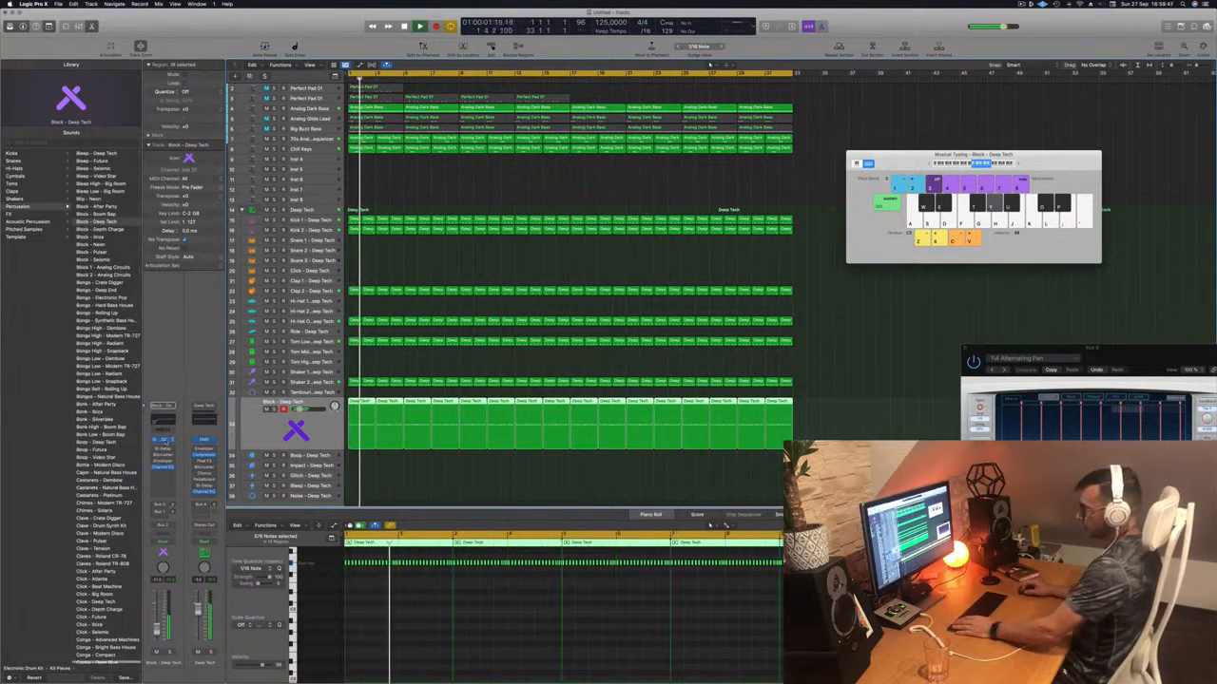
left_click(165, 440)
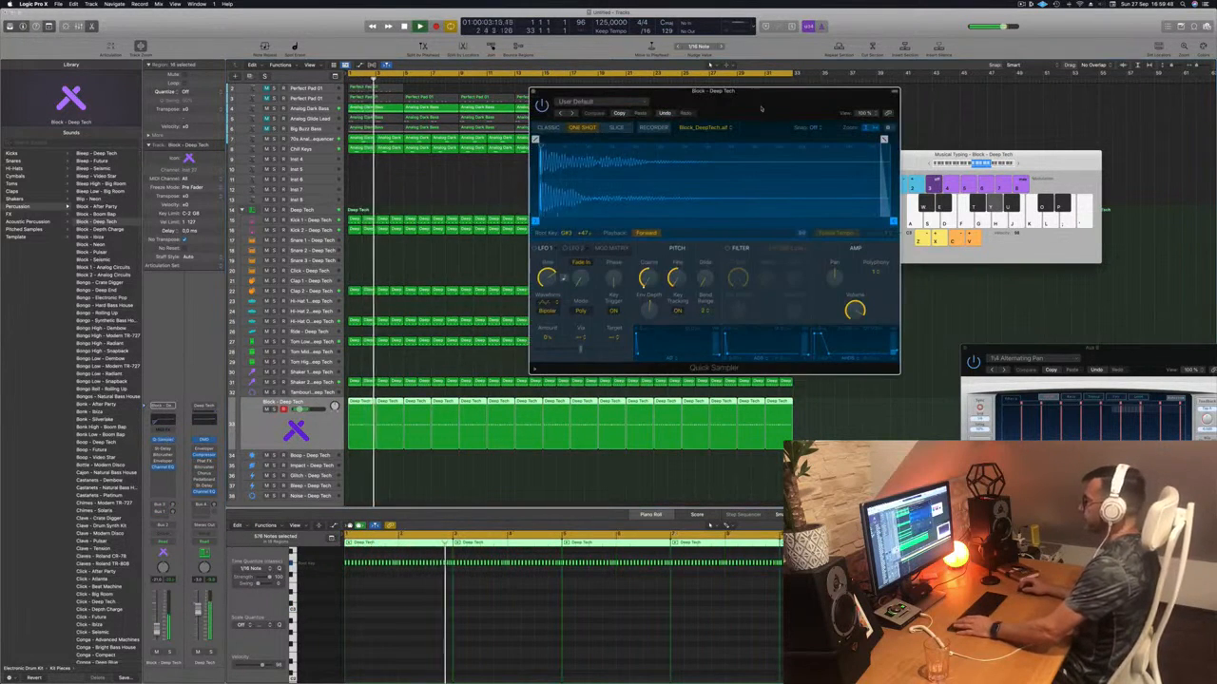
- Set the Block channel's automation mode to Touch and lower Quick Sampler's coarse pitch to -36
left_click_drag(761, 108, 868, 164)
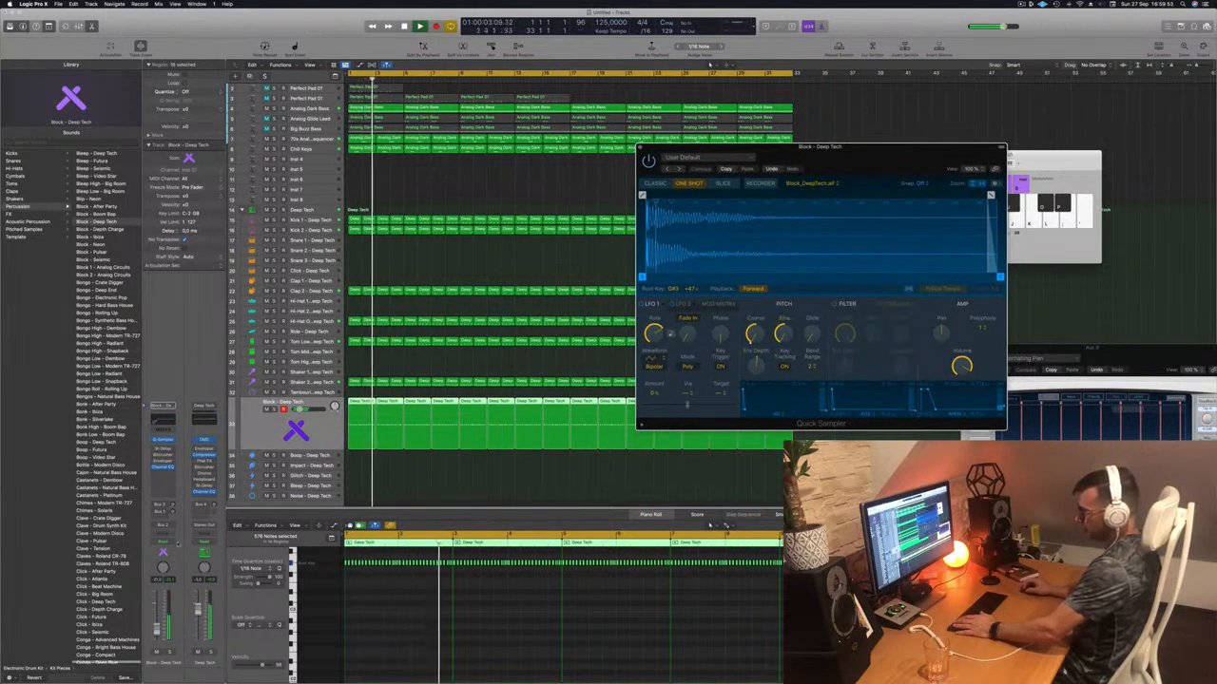
left_click(177, 543)
left_click(177, 551)
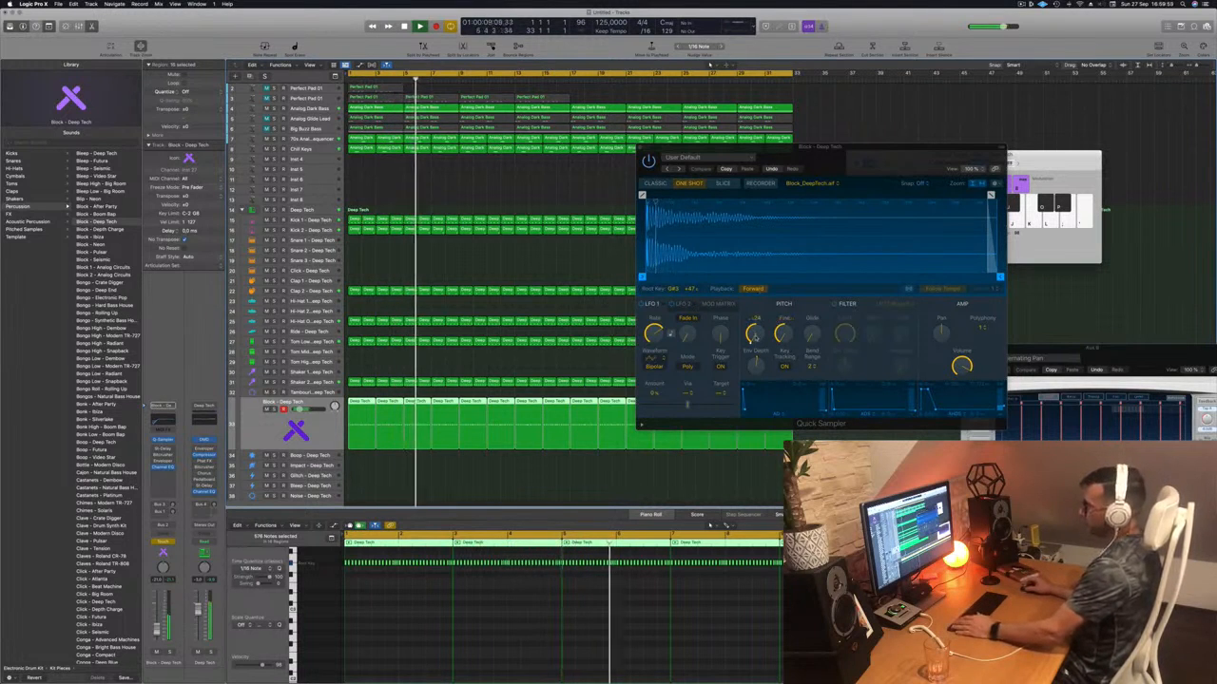
left_click_drag(754, 336, 755, 354)
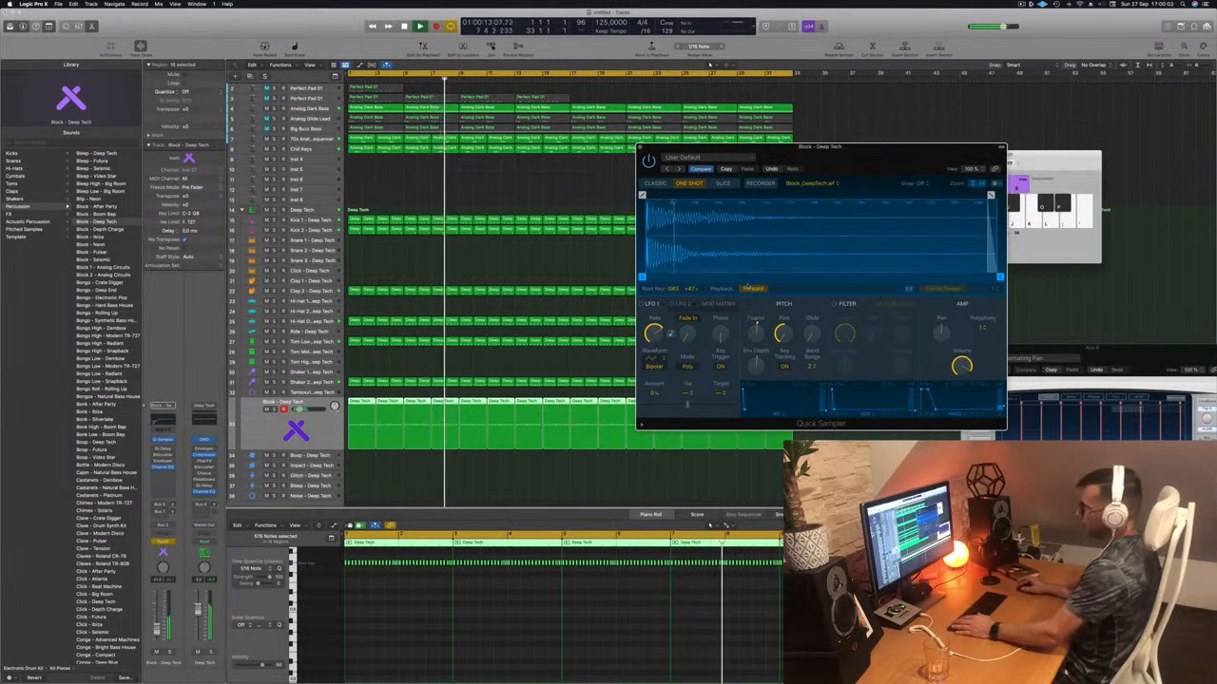
- Hide Musical Typing, show the automation lanes, and set the Block track's automation to Read
left_click(320, 438)
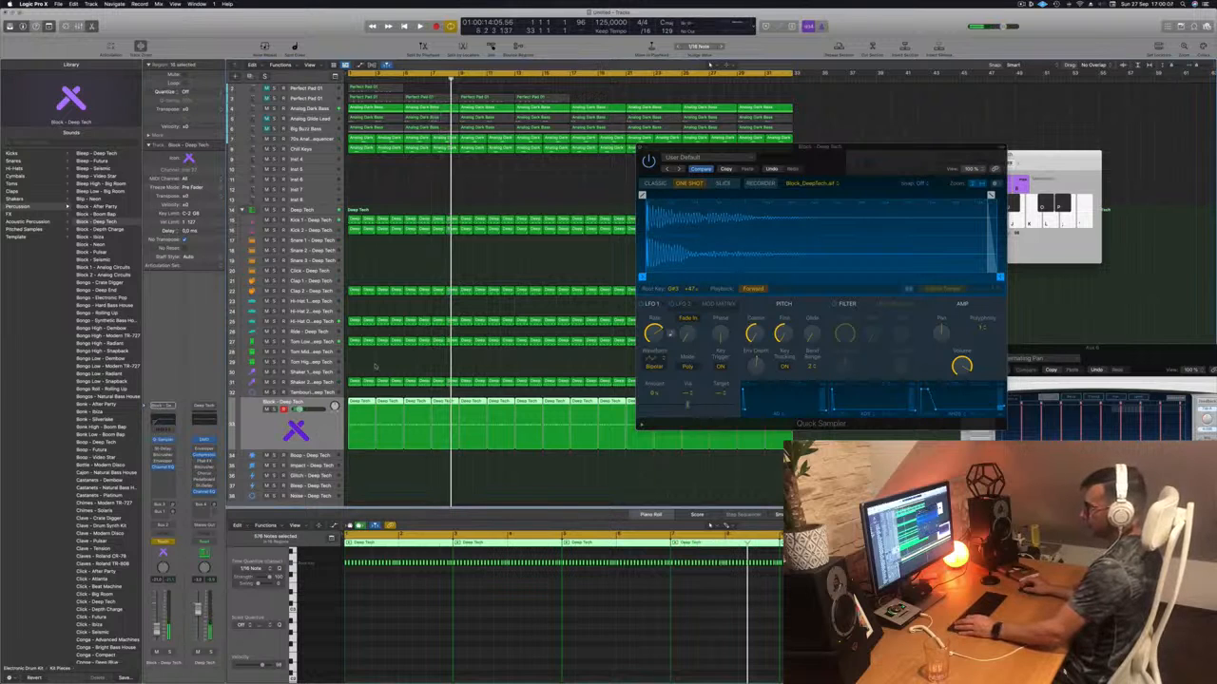
key("Delete")
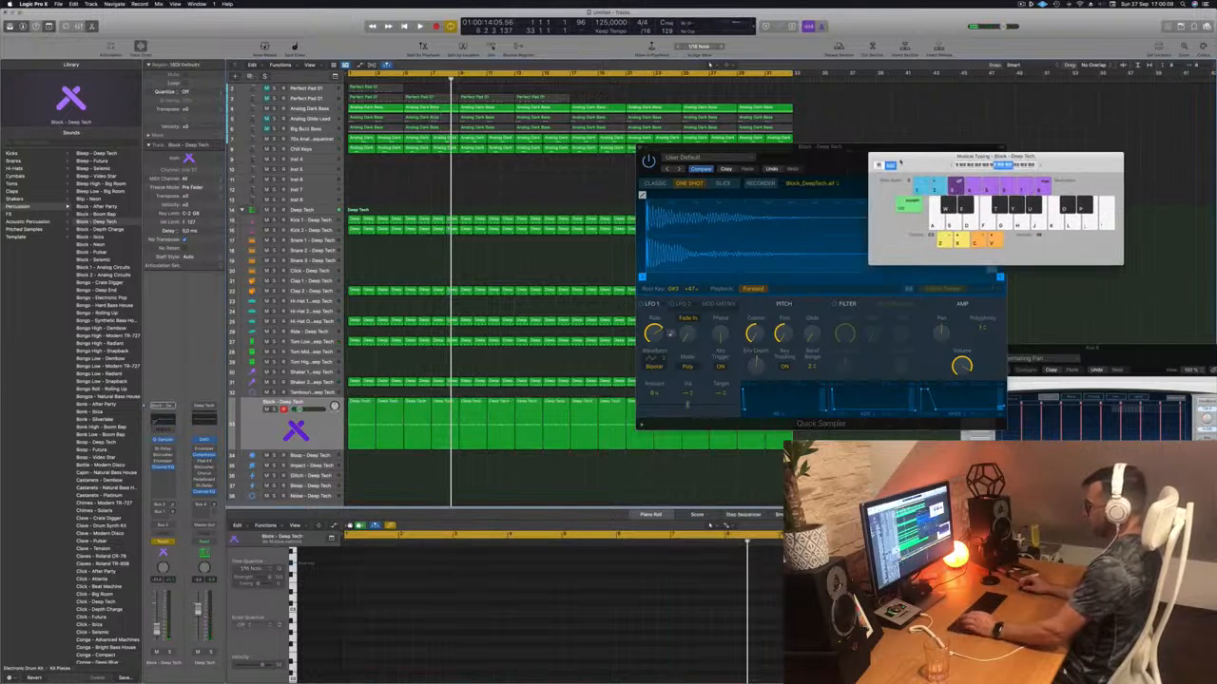
key("super+k")
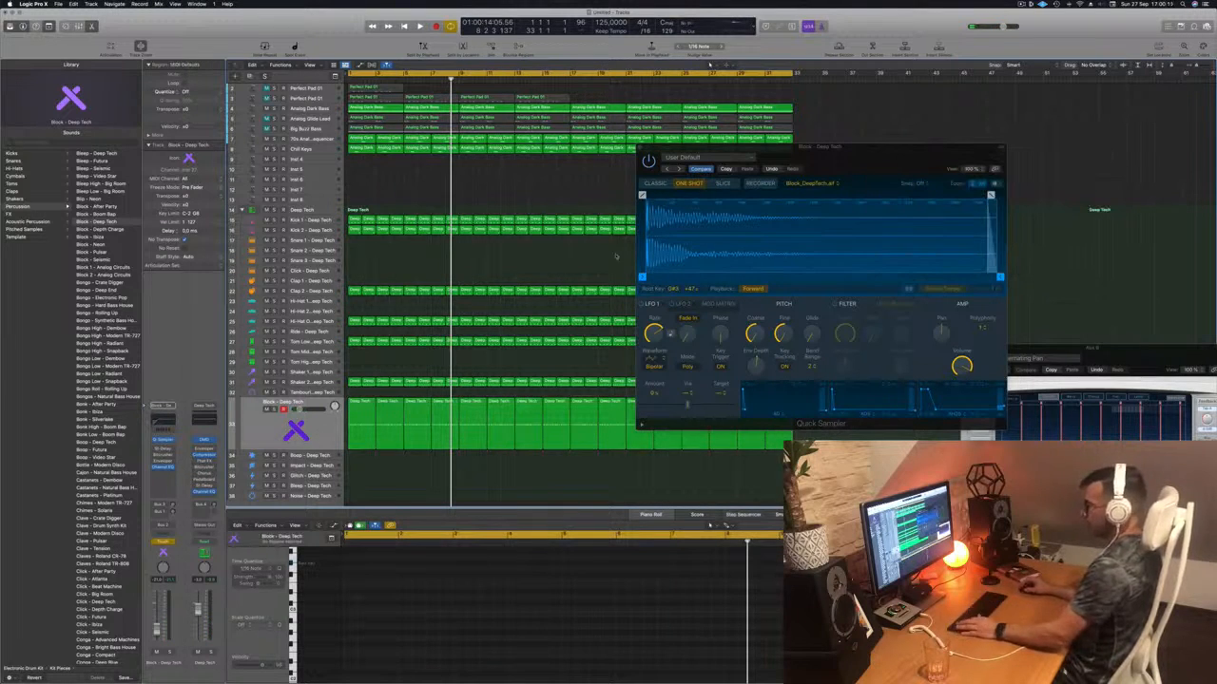
key("a")
left_click(278, 433)
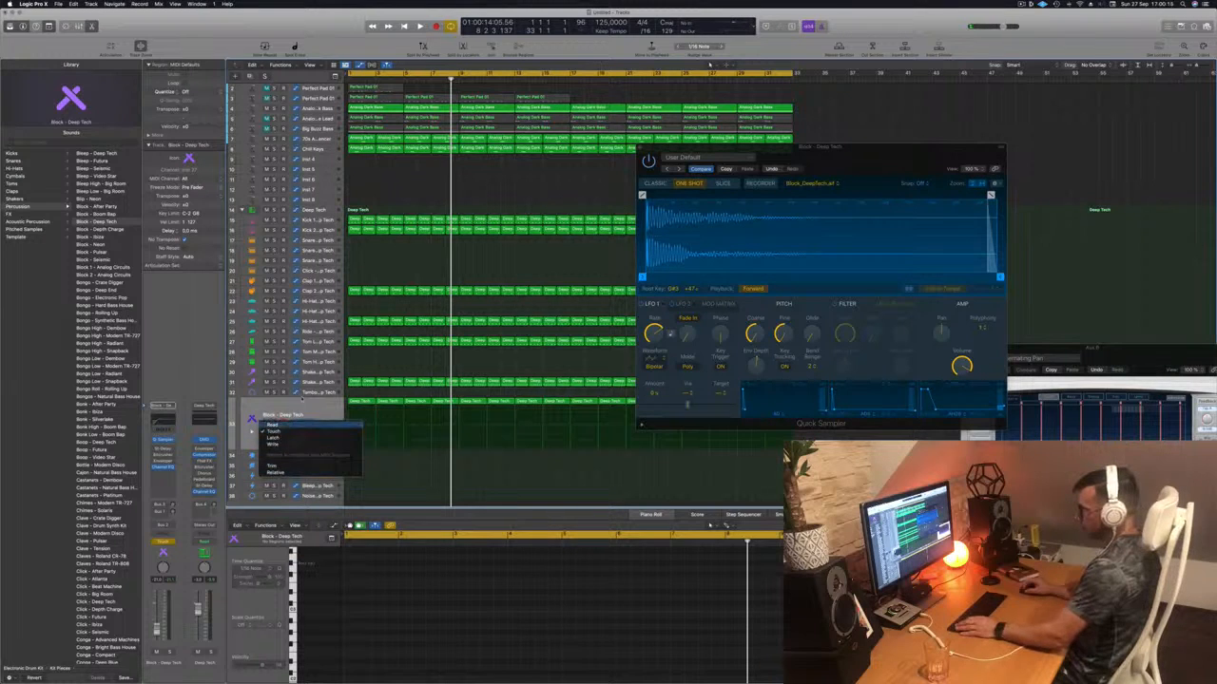
left_click(273, 424)
key("space")
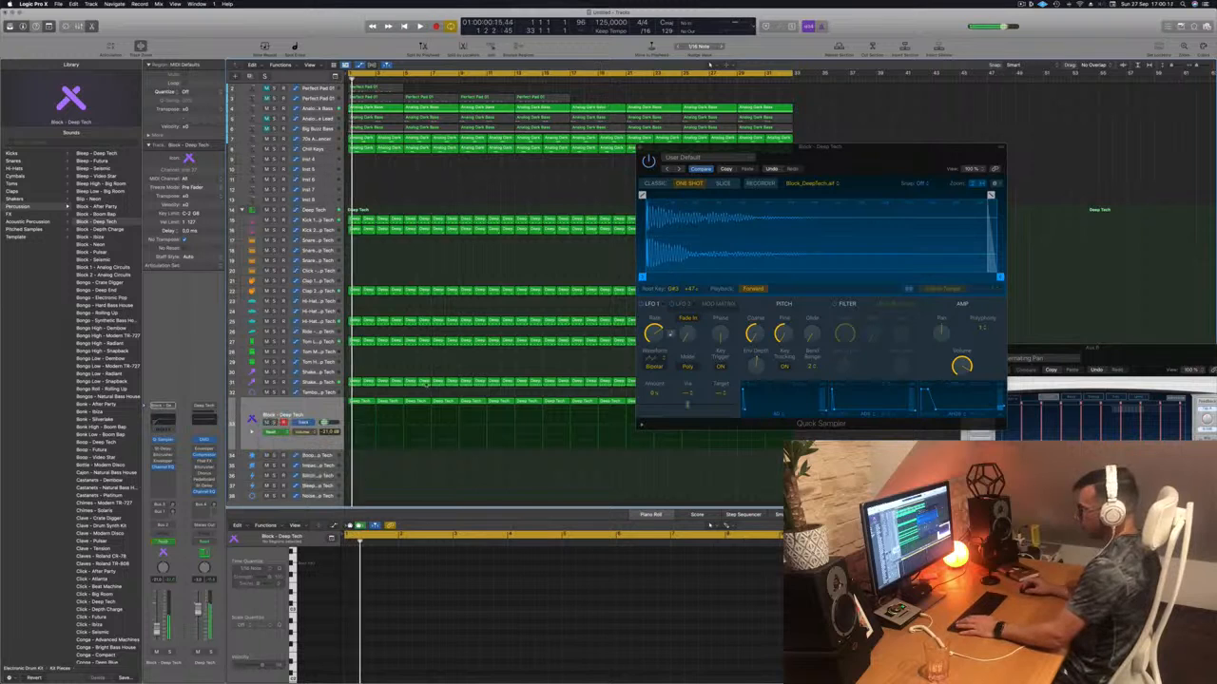
left_click(318, 409)
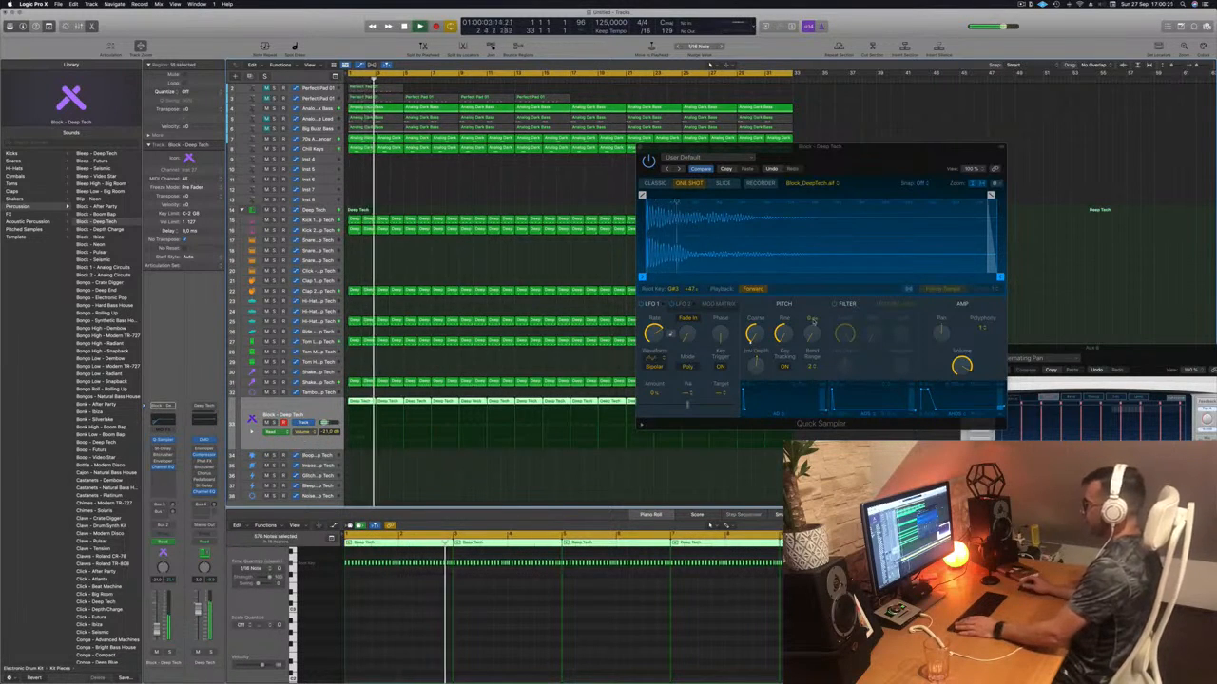
- Switch the Block channel's automation mode back to Touch and restart playback
left_click_drag(869, 163, 735, 191)
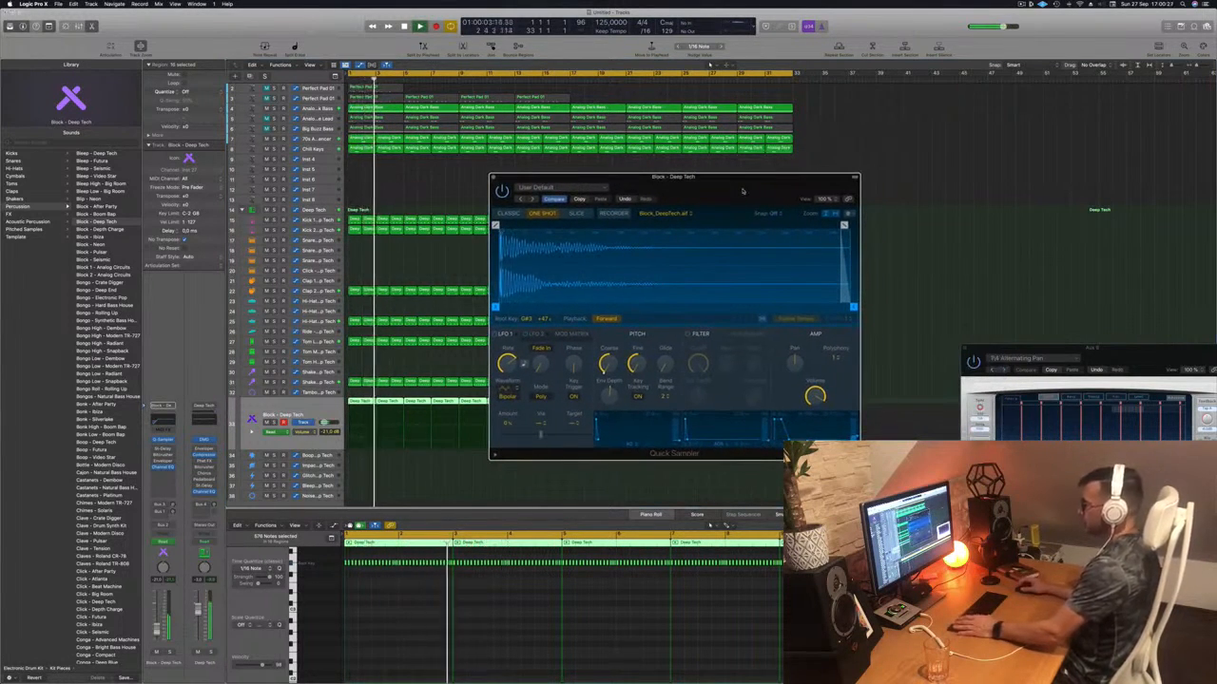
left_click(313, 410)
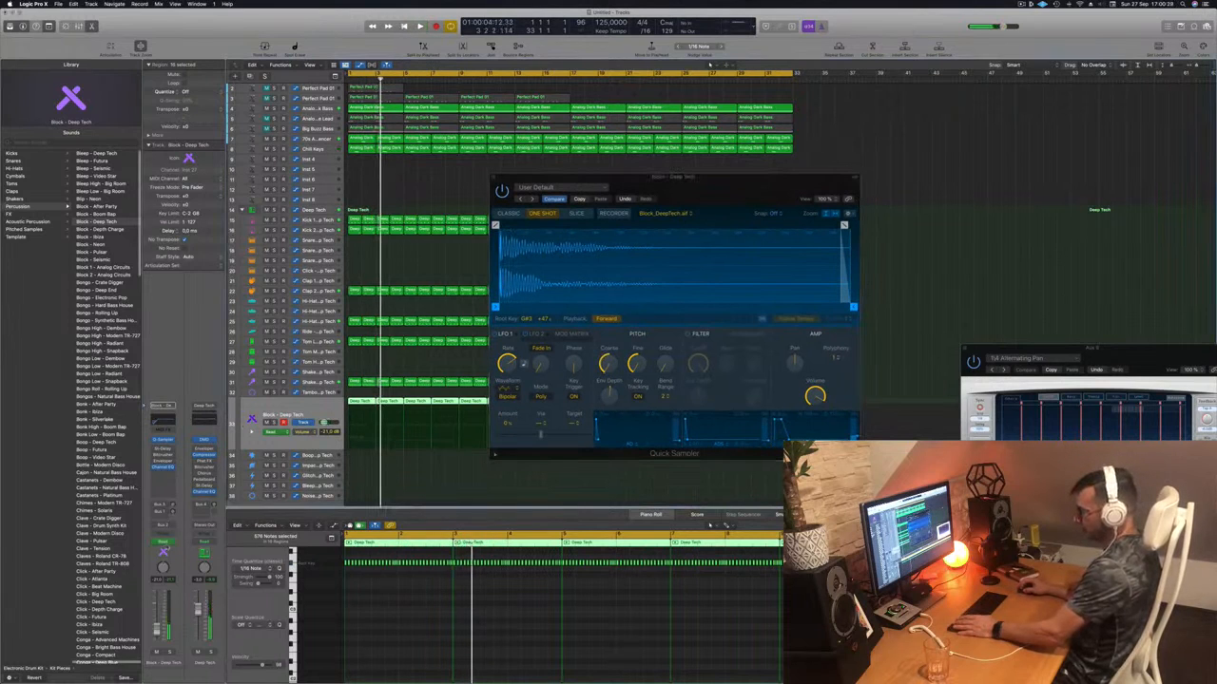
left_click(164, 542)
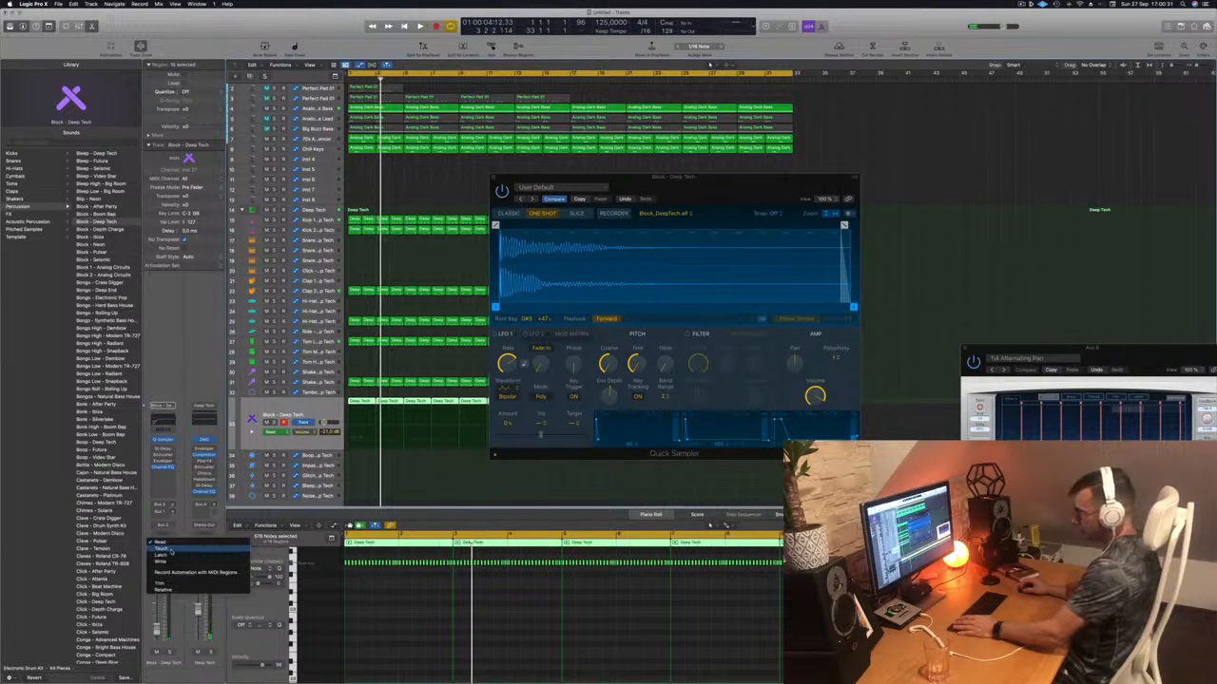
left_click(171, 551)
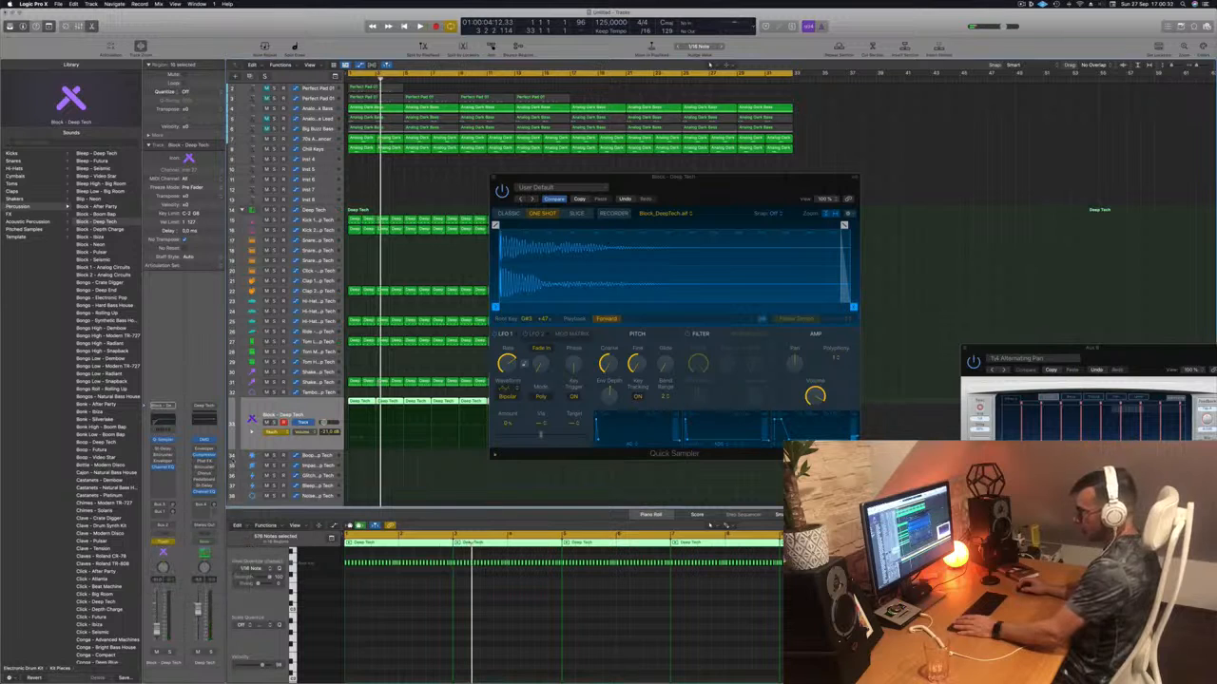
key("space")
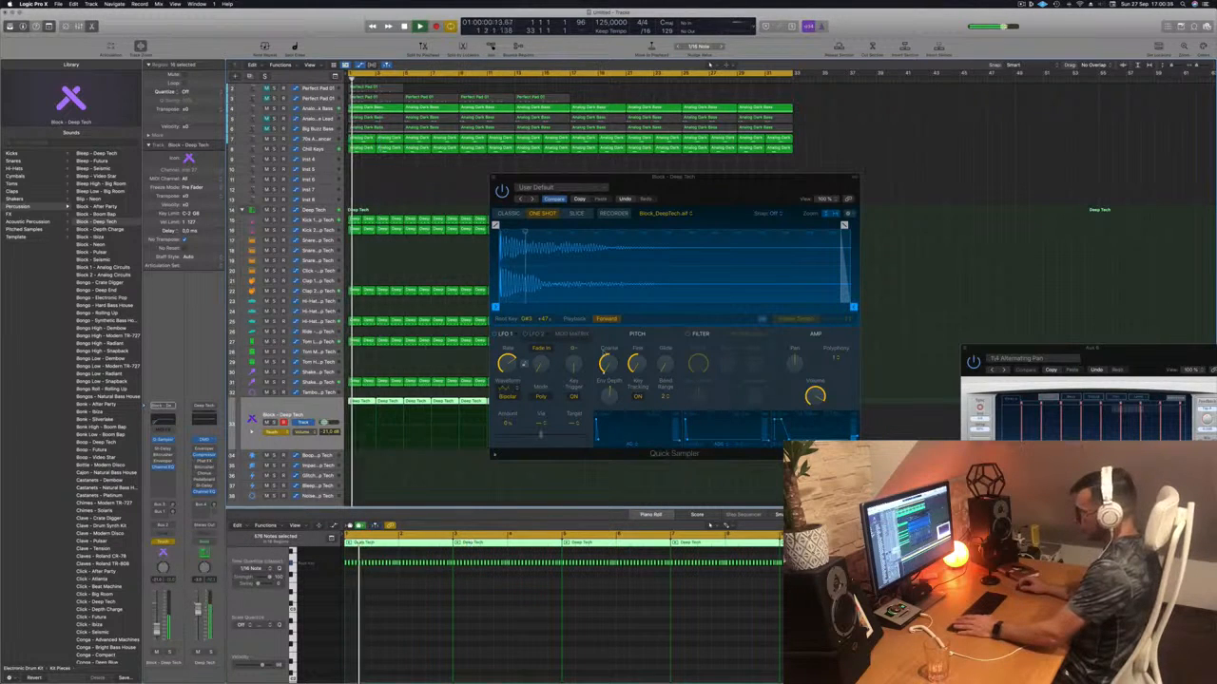
- Record a coarse pitch rise, close Quick Sampler, and undo the recorded automation
left_click(608, 365)
left_click_drag(609, 366, 609, 353)
key("space")
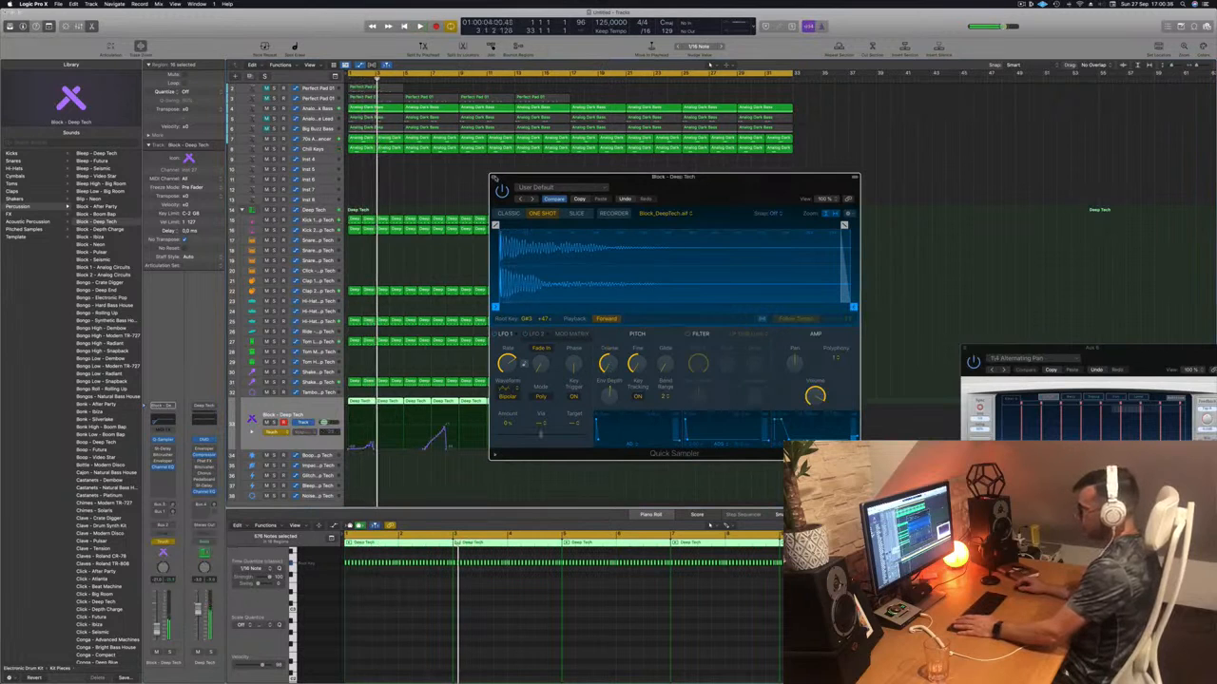
left_click(493, 178)
key("super+z")
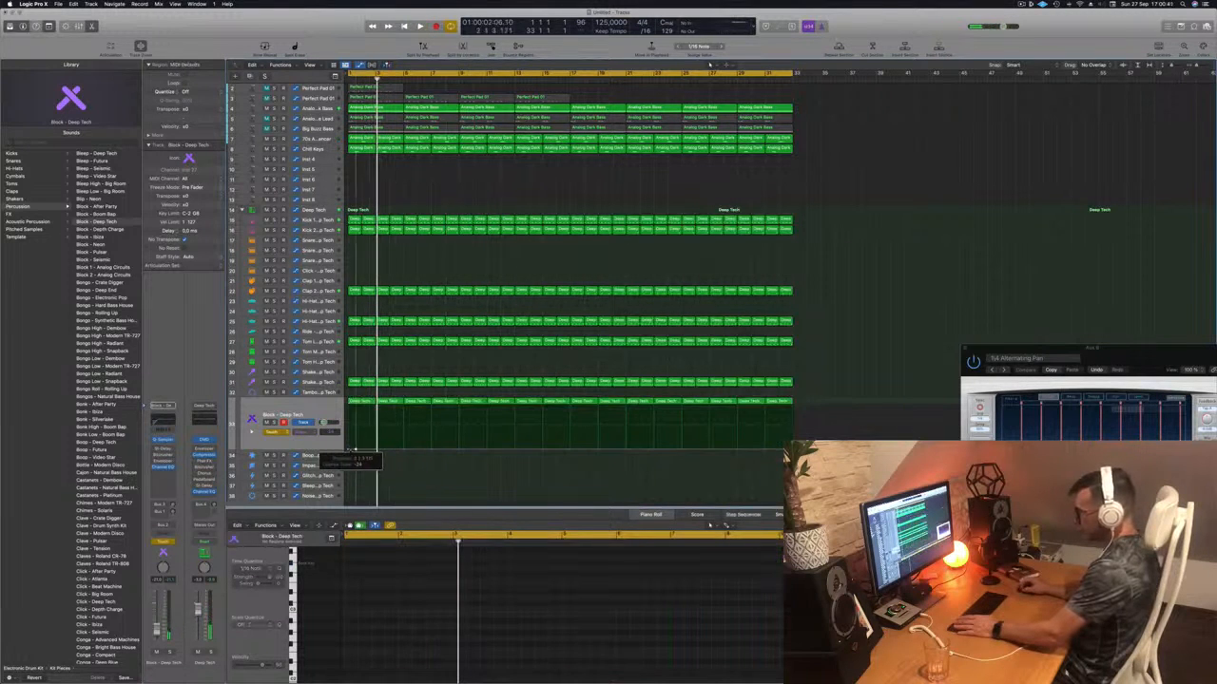
- Set the Block track automation to Read and pull a pitch automation point up to +24
left_click(273, 432)
left_click(273, 425)
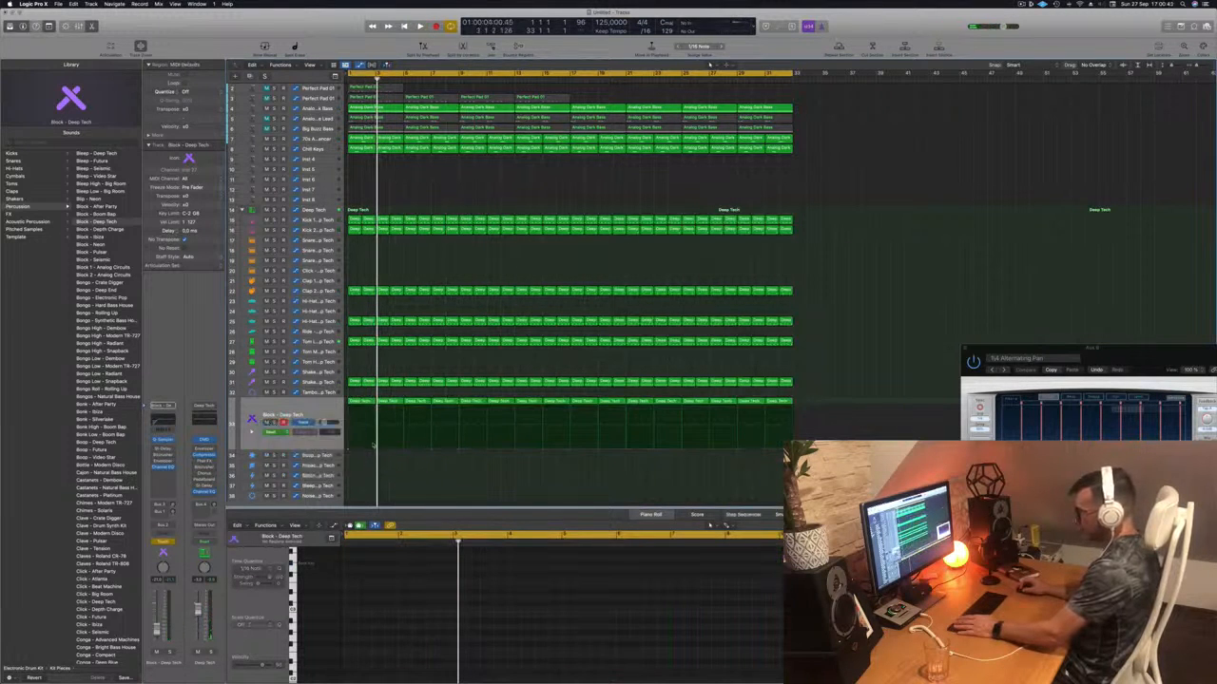
key("space")
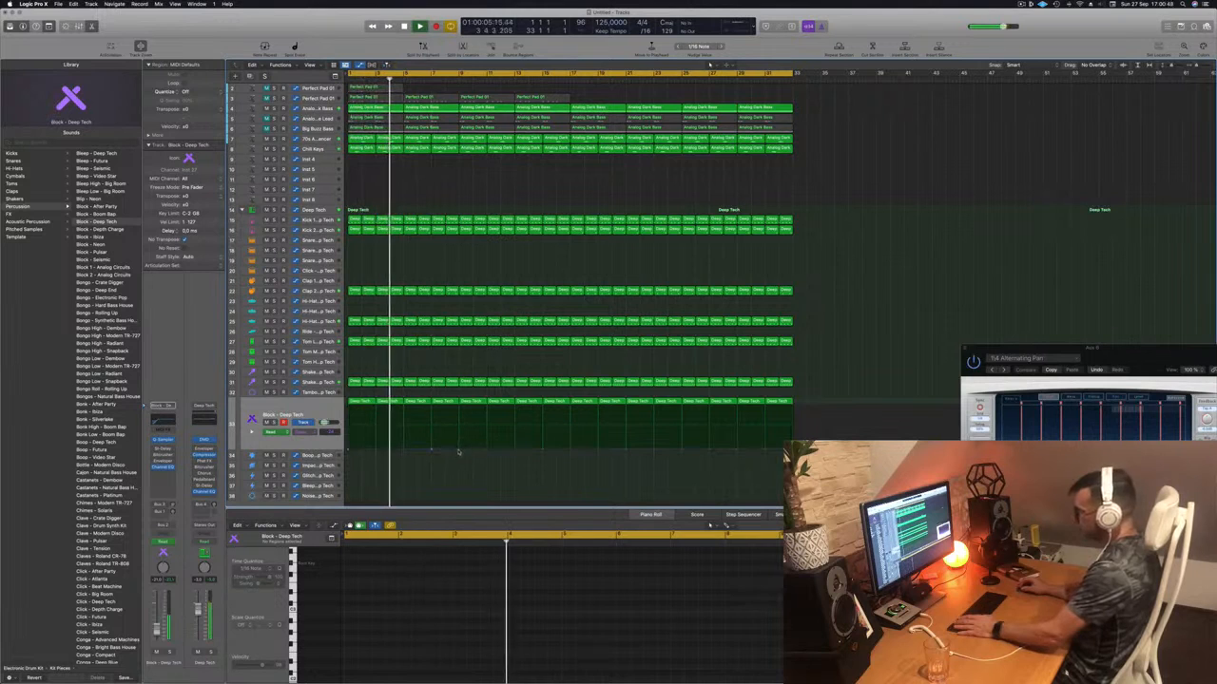
mouse_move(459, 450)
left_mouse_down()
mouse_move(459, 408)
mouse_move(459, 440)
left_mouse_up()
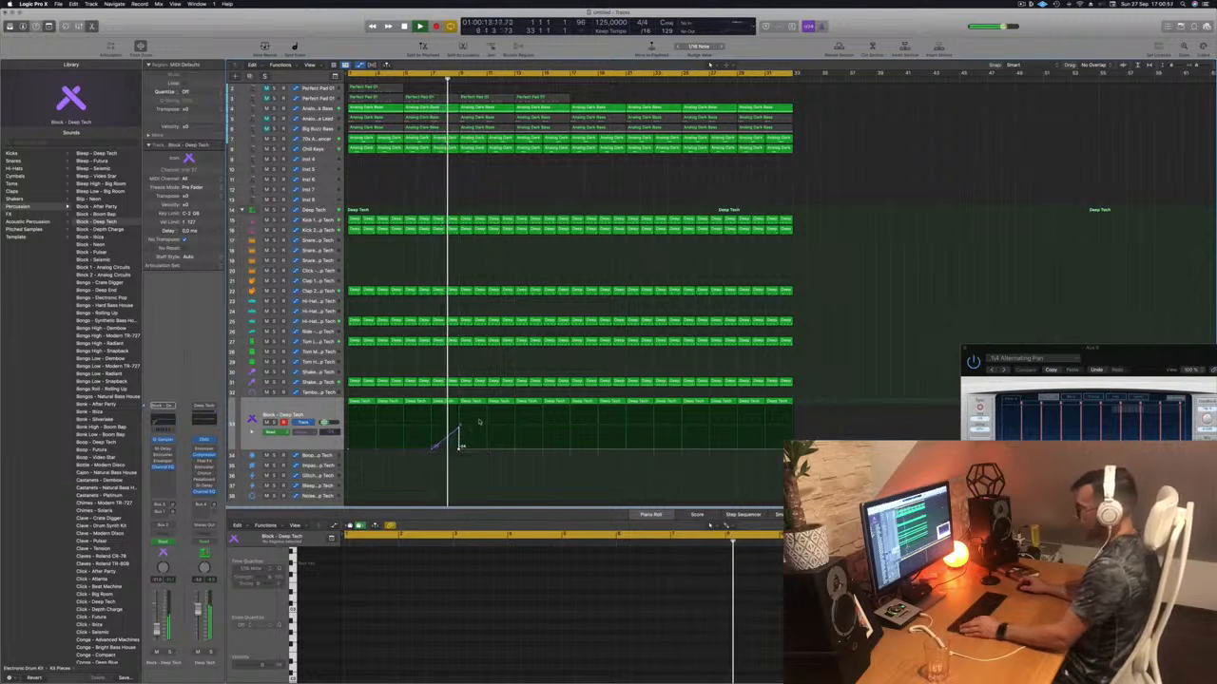
scroll(495, 426, "up", 4)
scroll(493, 427, "up", 3)
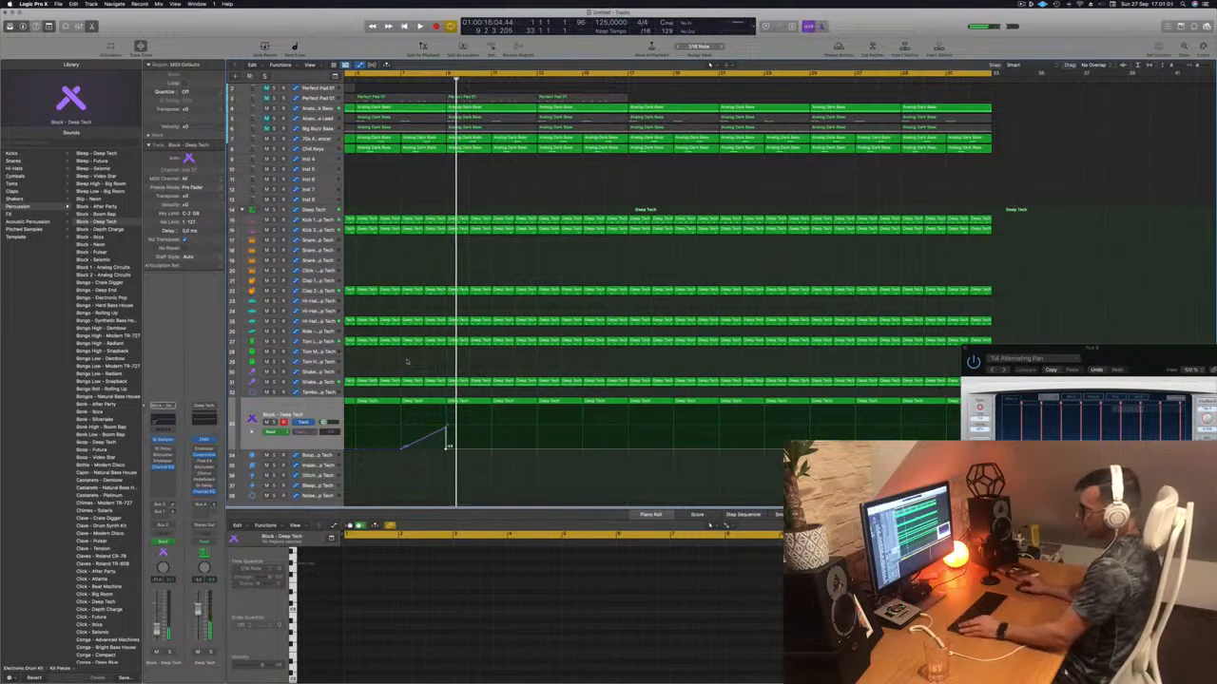
scroll(399, 362, "down", 2)
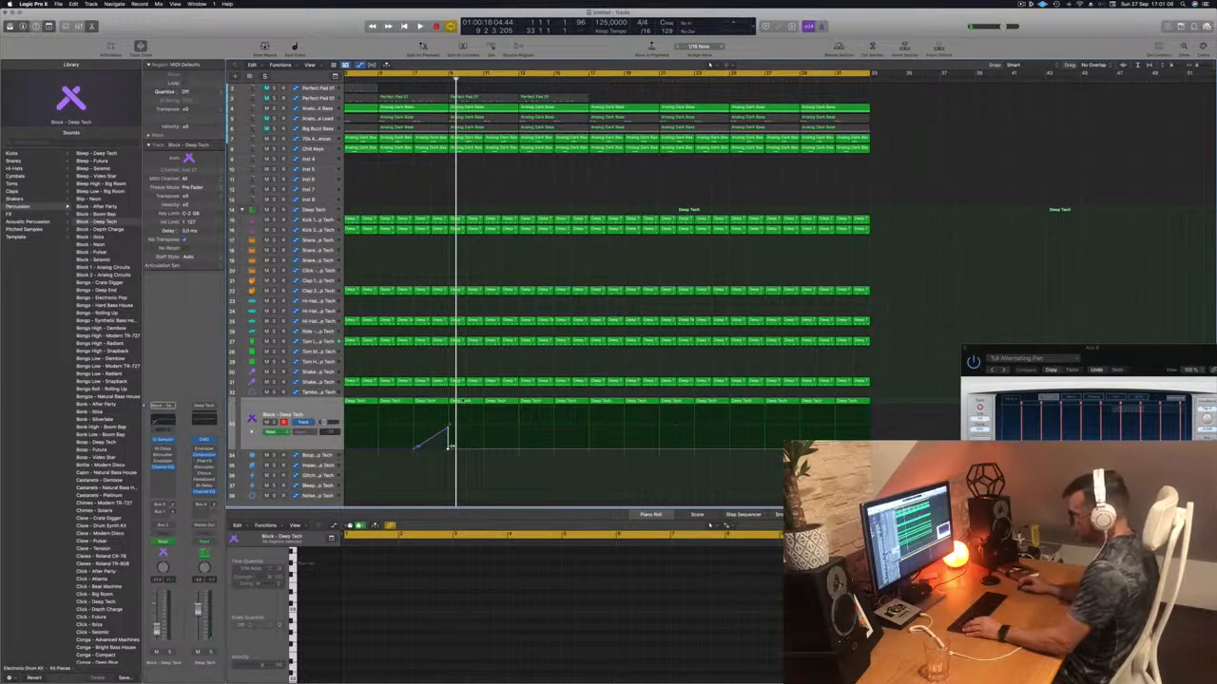
- Copy the Deep Tech region with its automation down to track 35 and select its note in the Piano Roll
left_click_drag(460, 402, 465, 456)
left_click_drag(1065, 608, 808, 551)
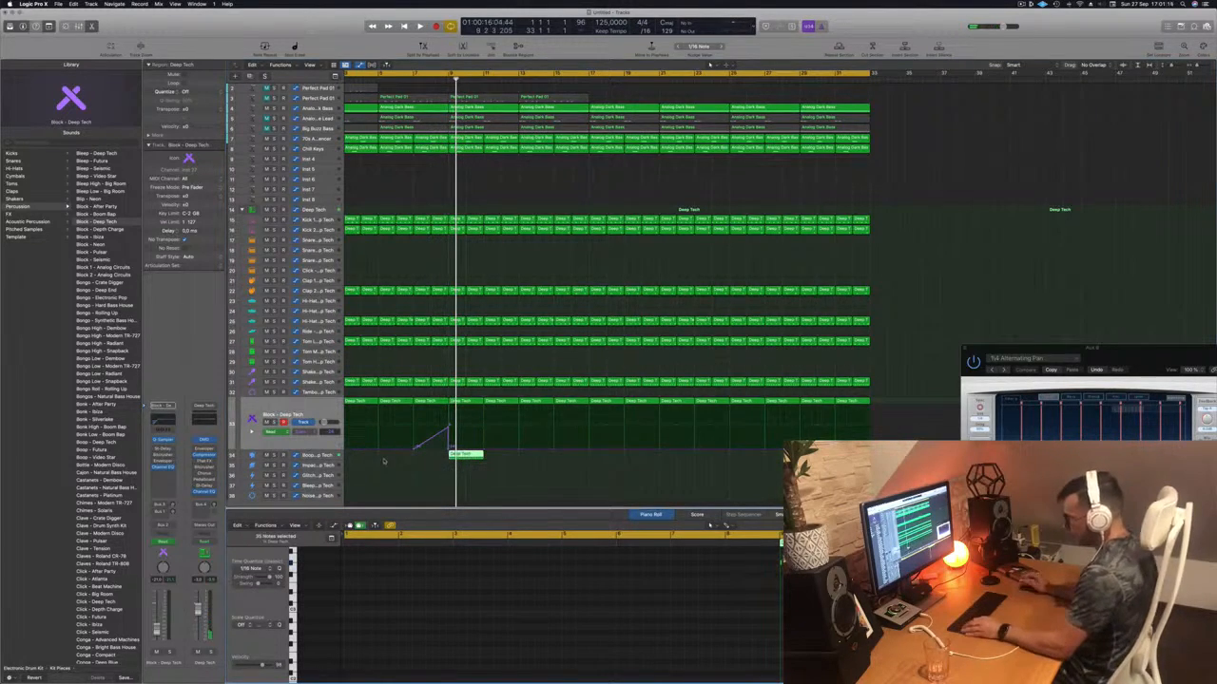
left_click(464, 455)
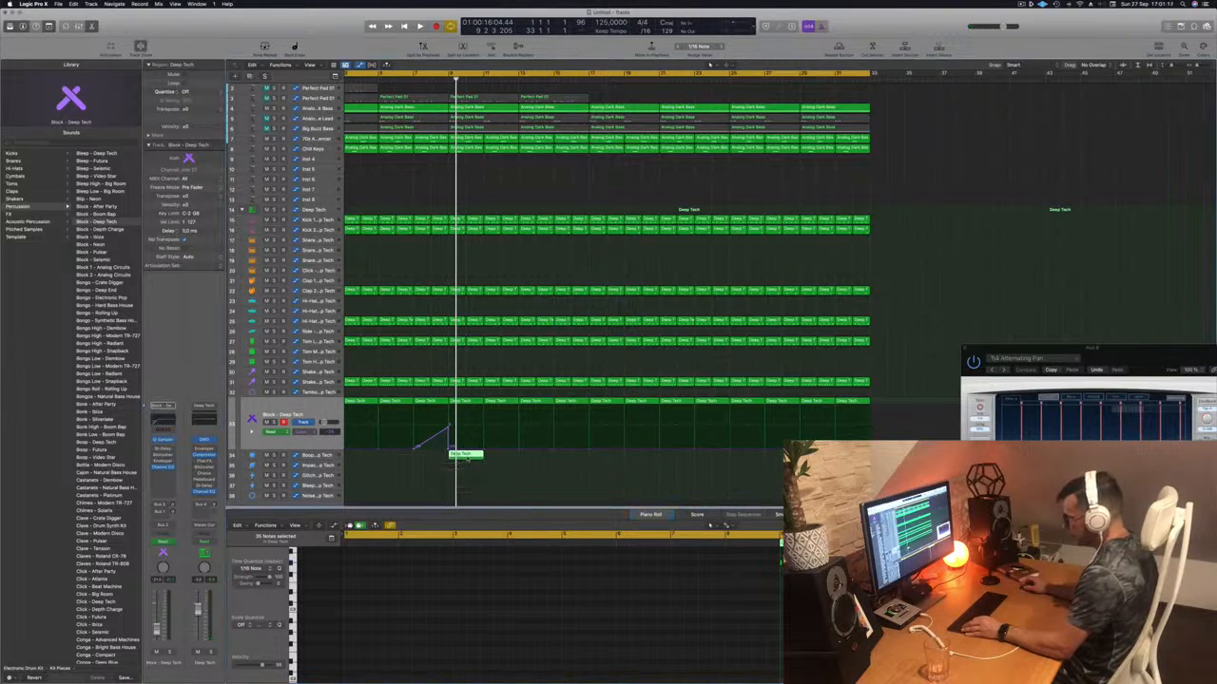
left_click_drag(465, 455, 466, 466)
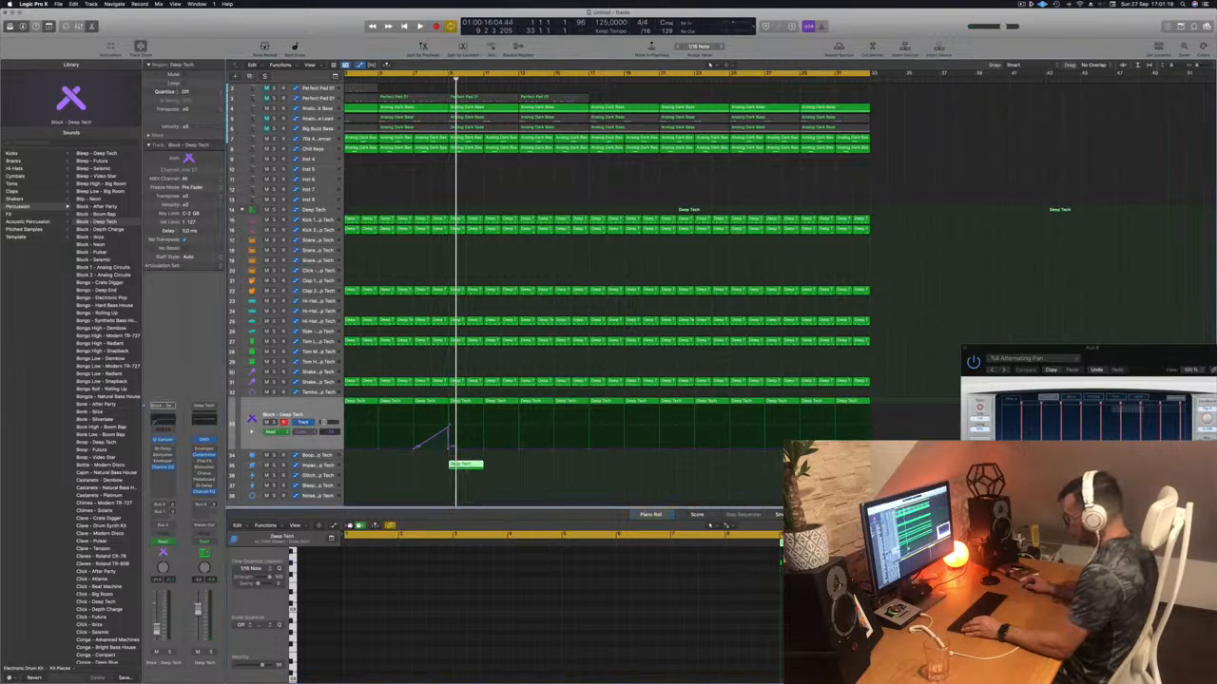
left_click(1026, 609)
scroll(652, 606, "up", 5)
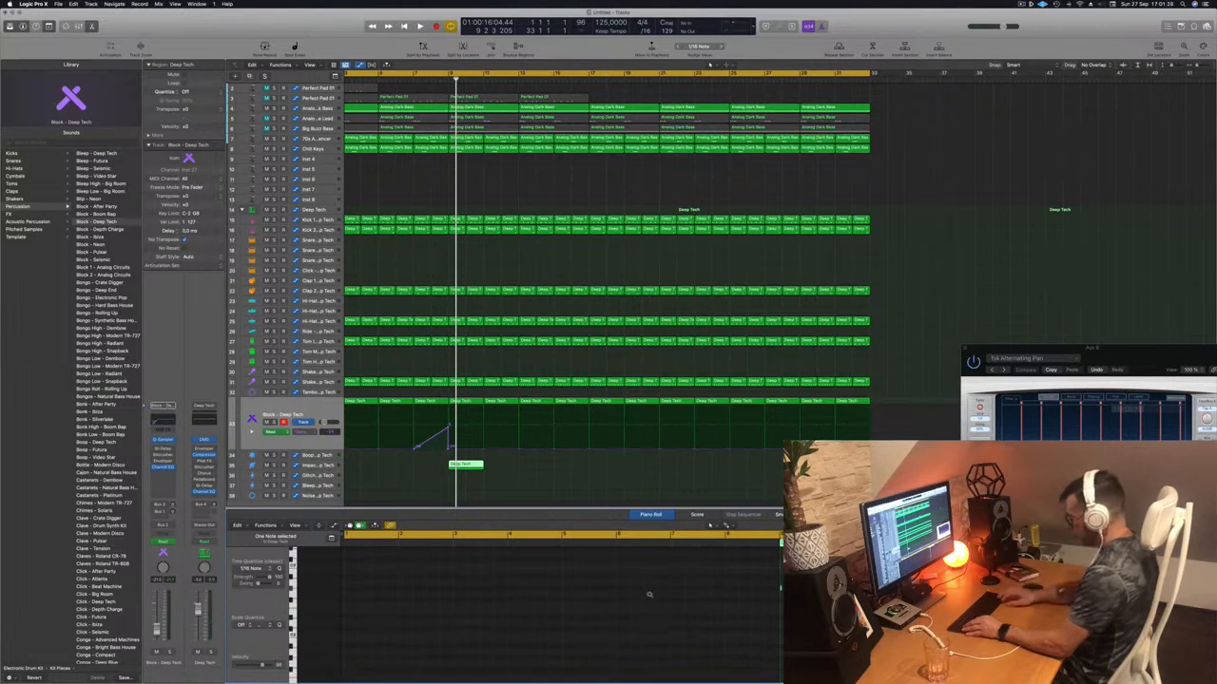
left_click_drag(713, 582, 791, 615)
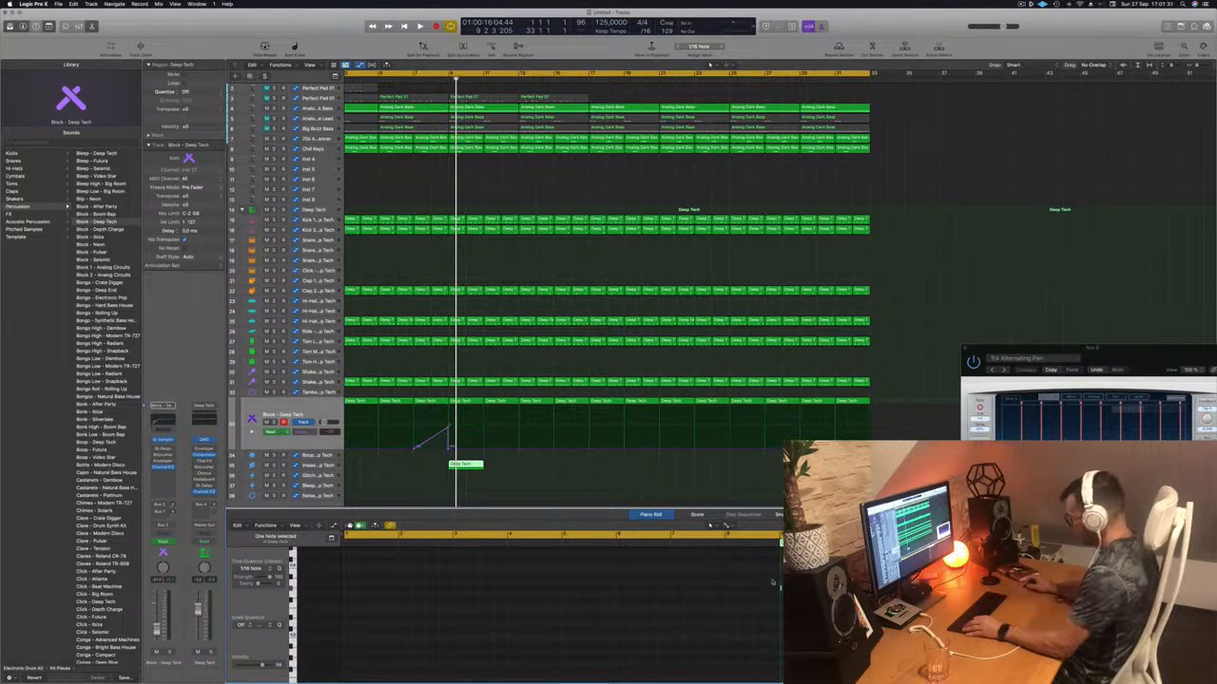
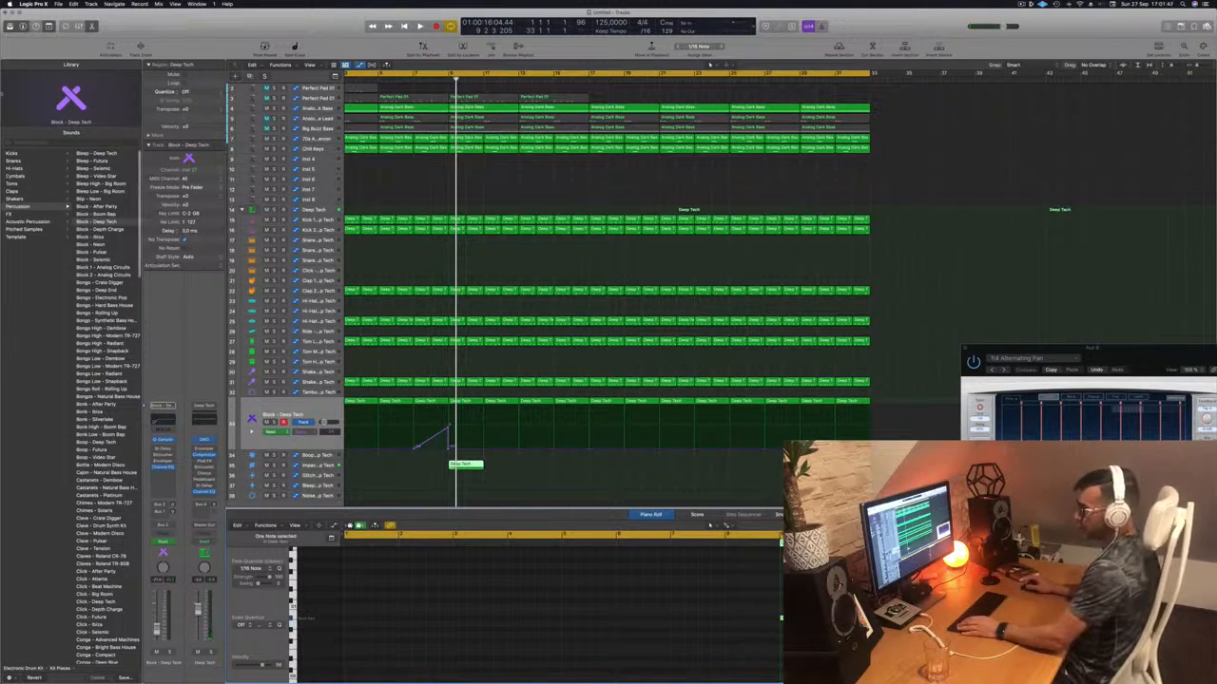
- Audition Cymbals crash patches on the Block track, playing its regions, then select the next track
left_click(19, 177)
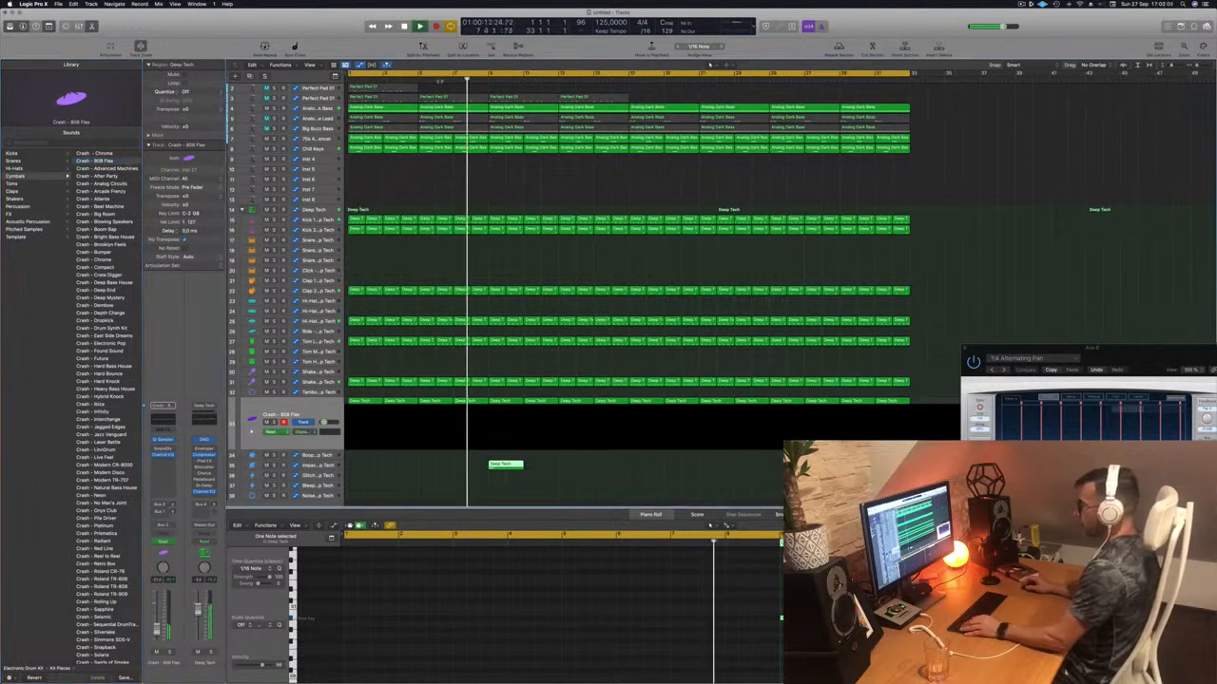
key("super+Left")
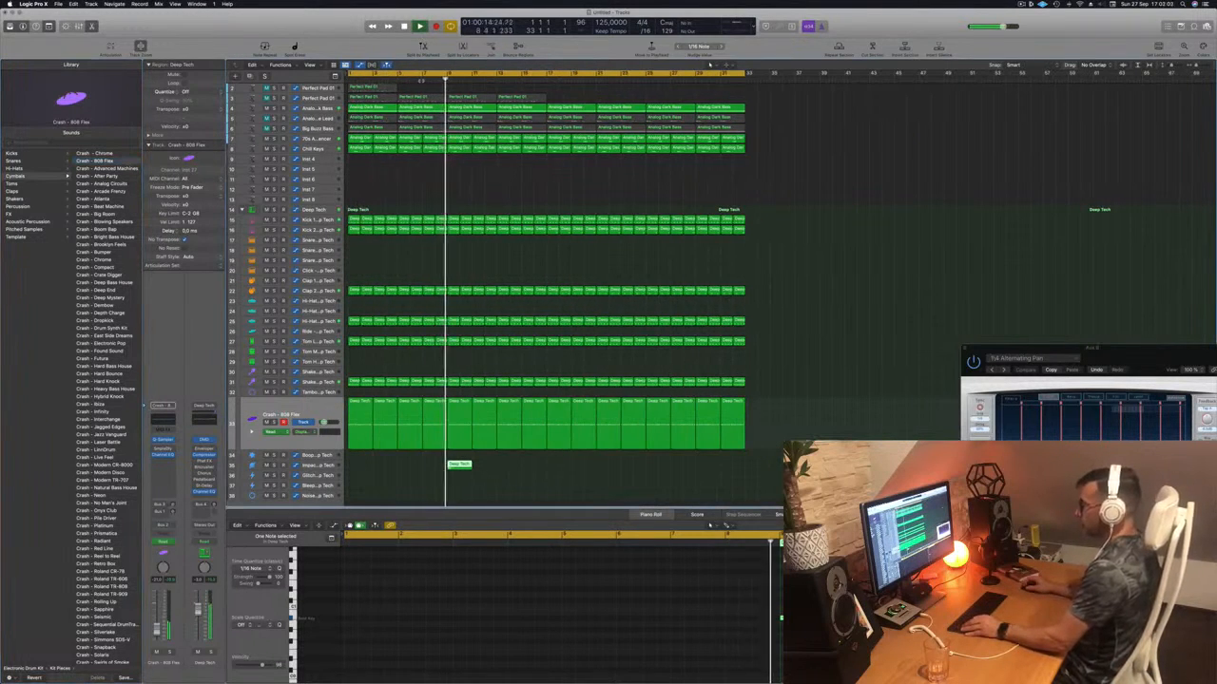
key("comma")
key("comma")
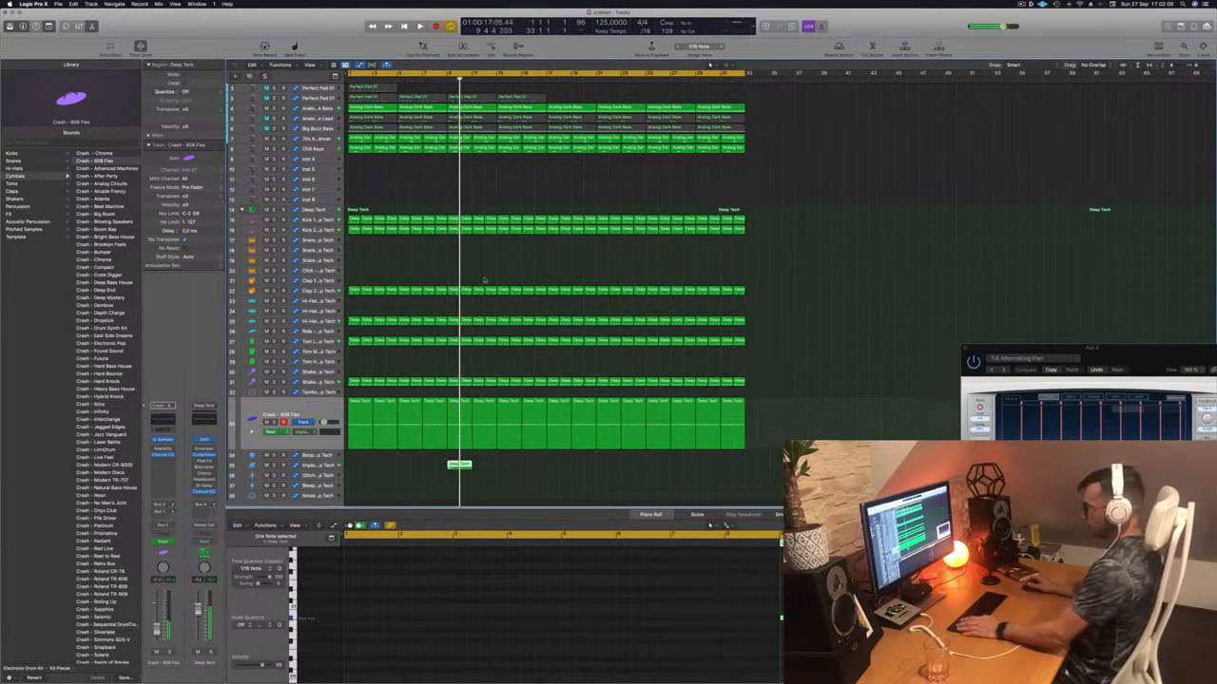
left_click(318, 411)
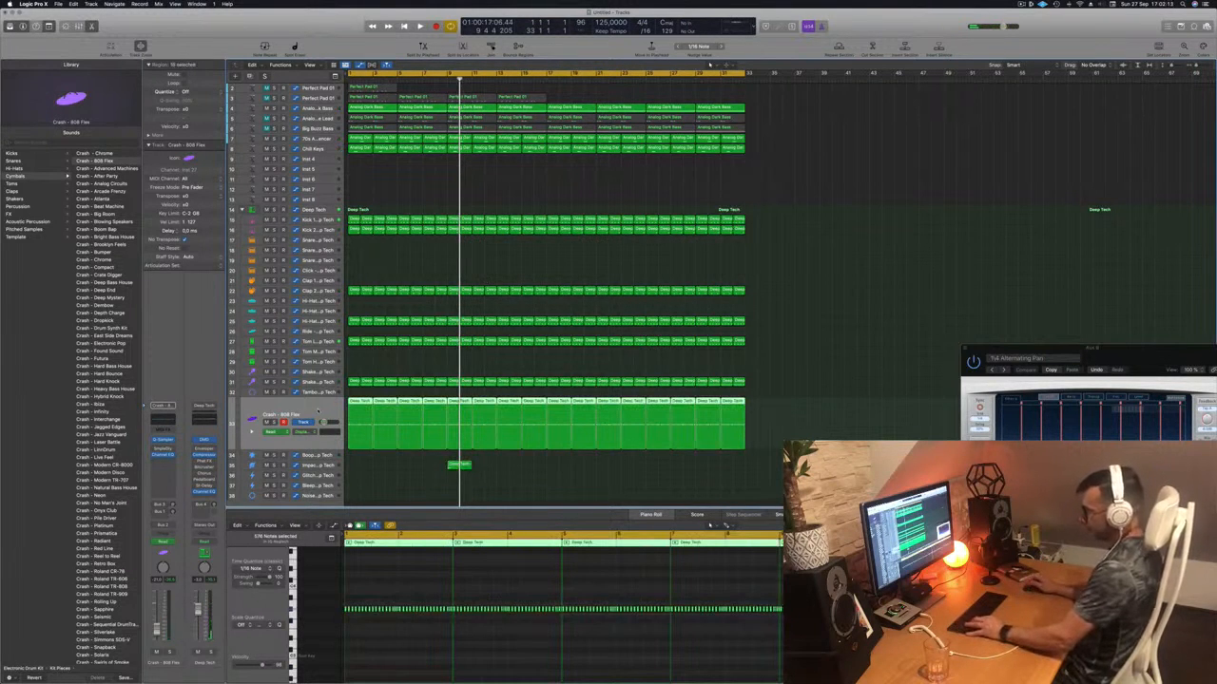
key("space")
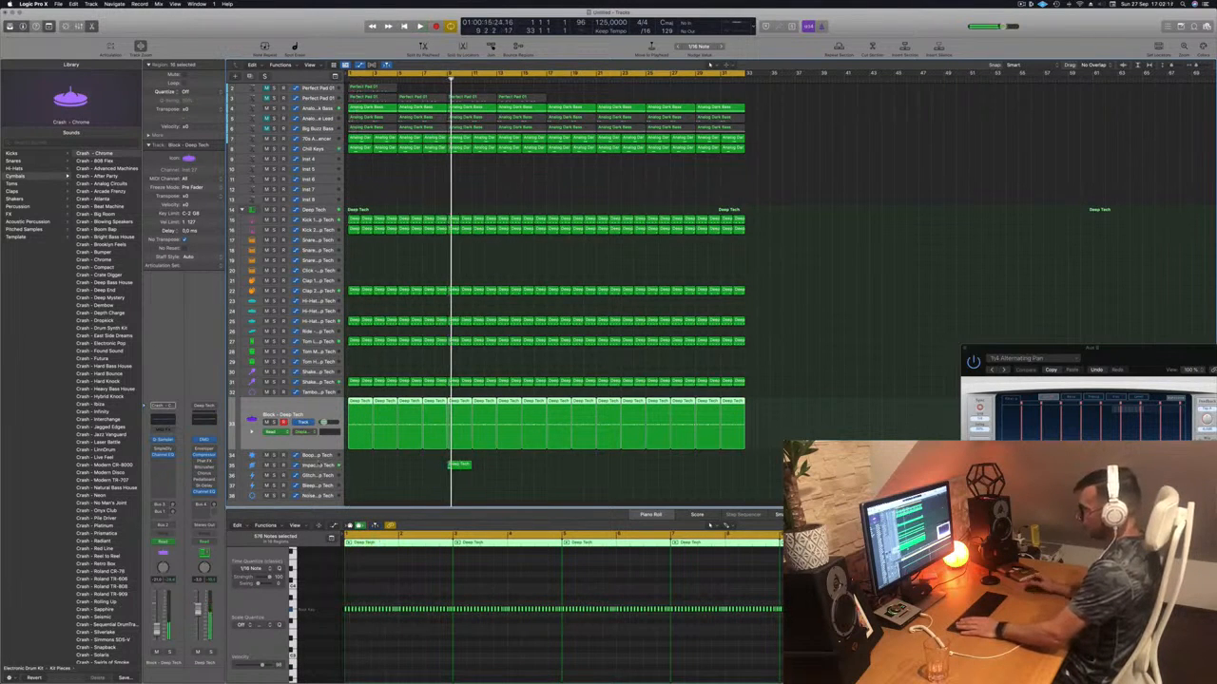
key("Down")
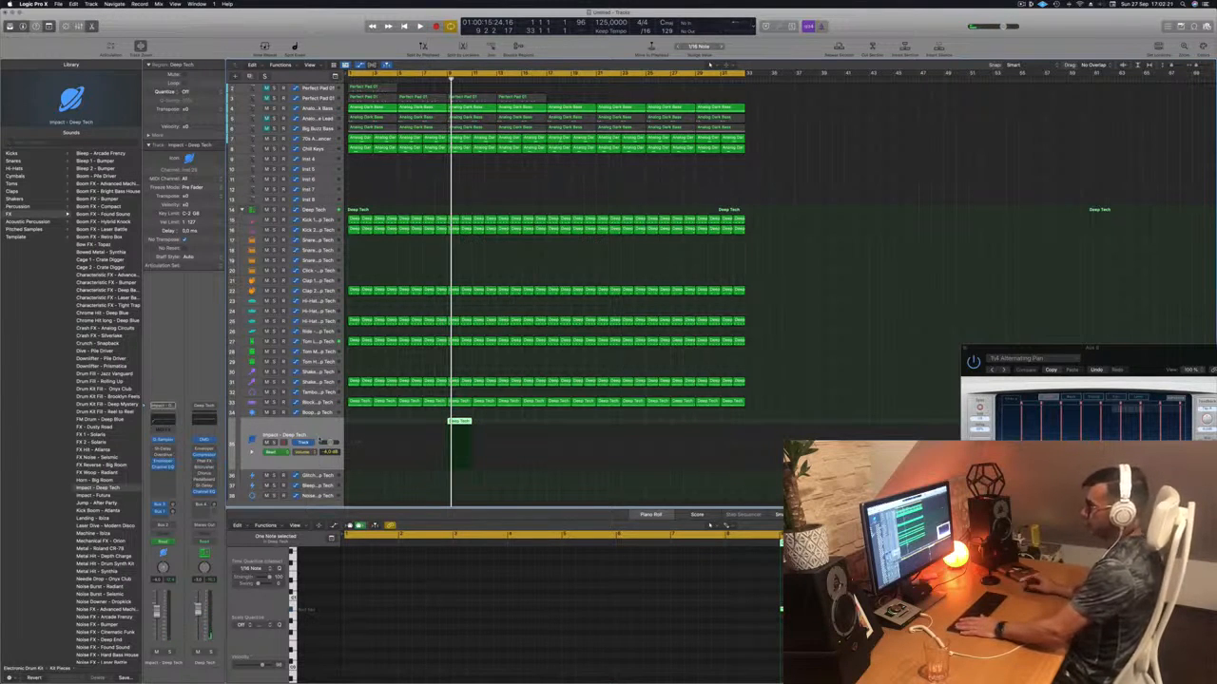
- Load Crash - 808 Flex on the impact track and transpose its single note up one octave
left_click(16, 177)
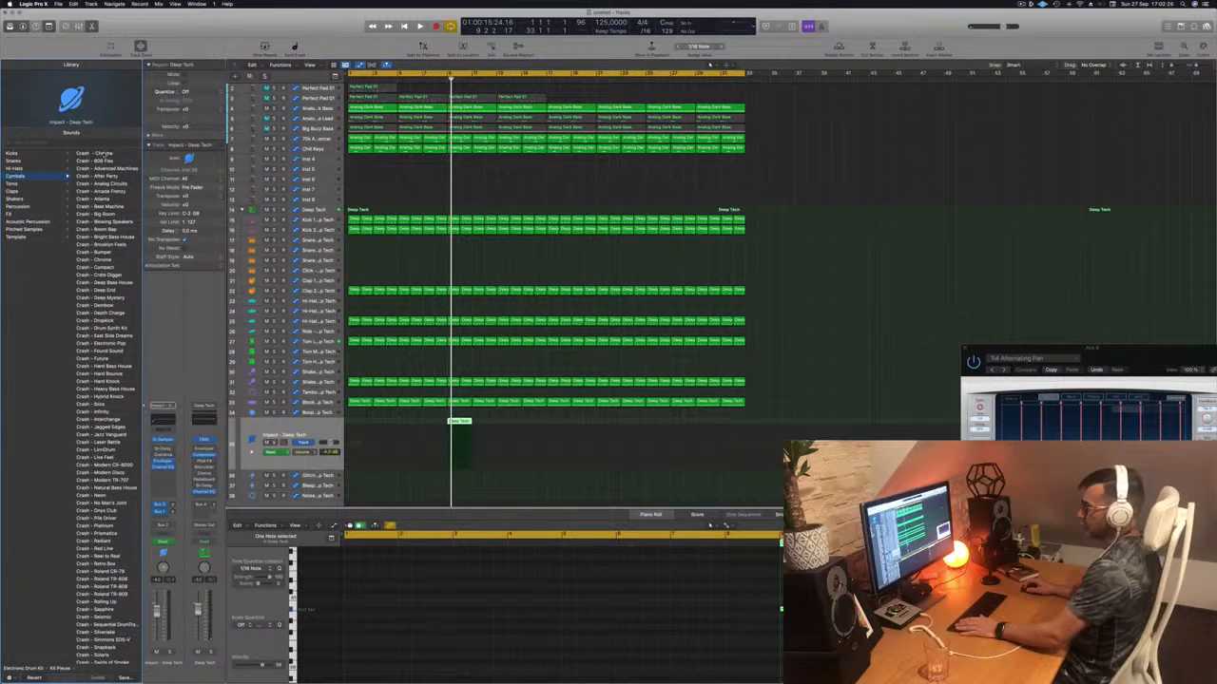
key("space")
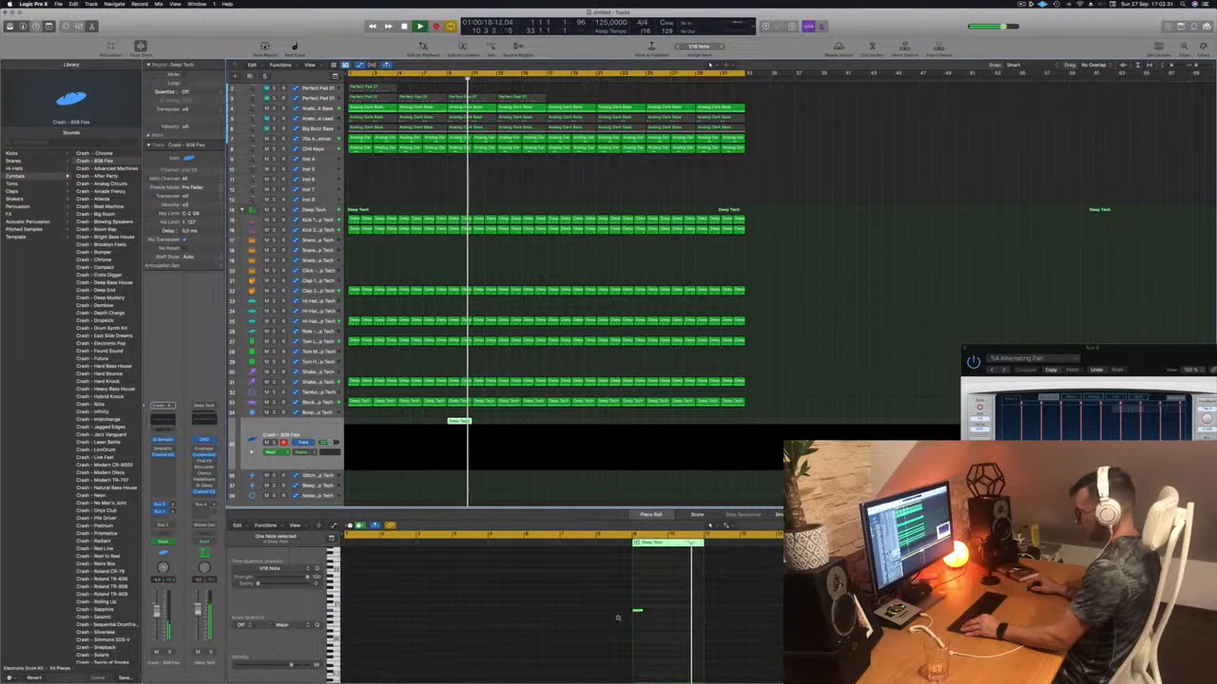
left_click_drag(621, 603, 668, 633)
key("alt+shift+Up")
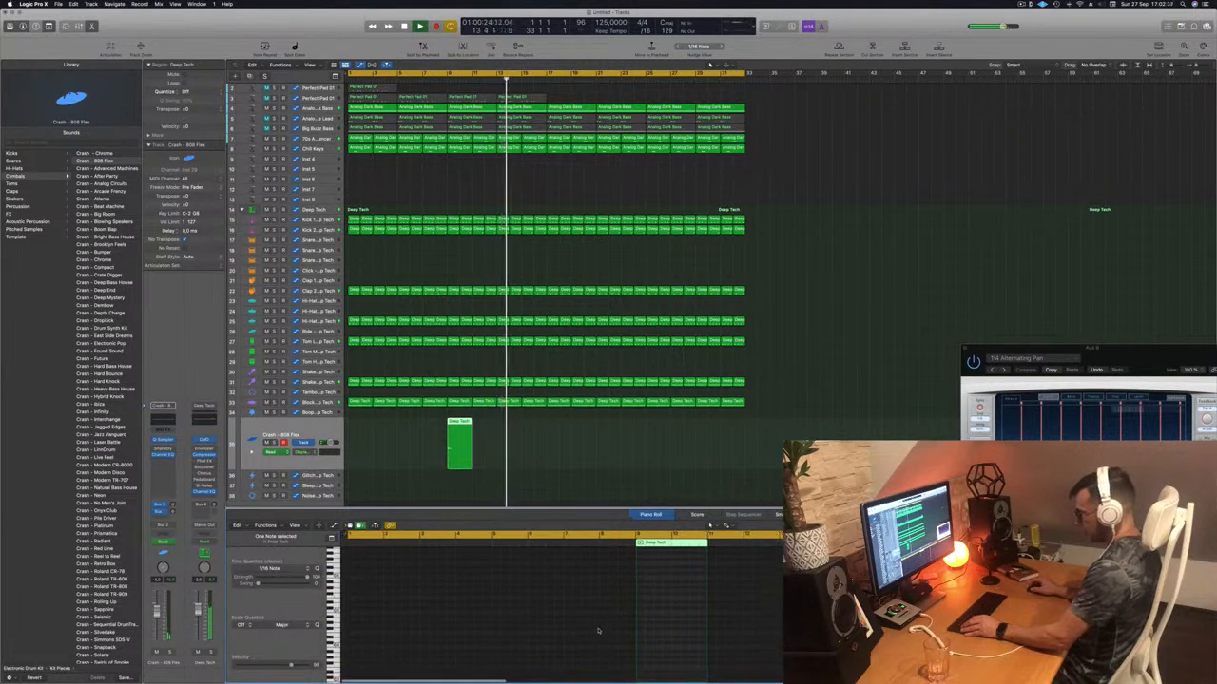
scroll(599, 631, "down", 5)
scroll(599, 628, "up", 3)
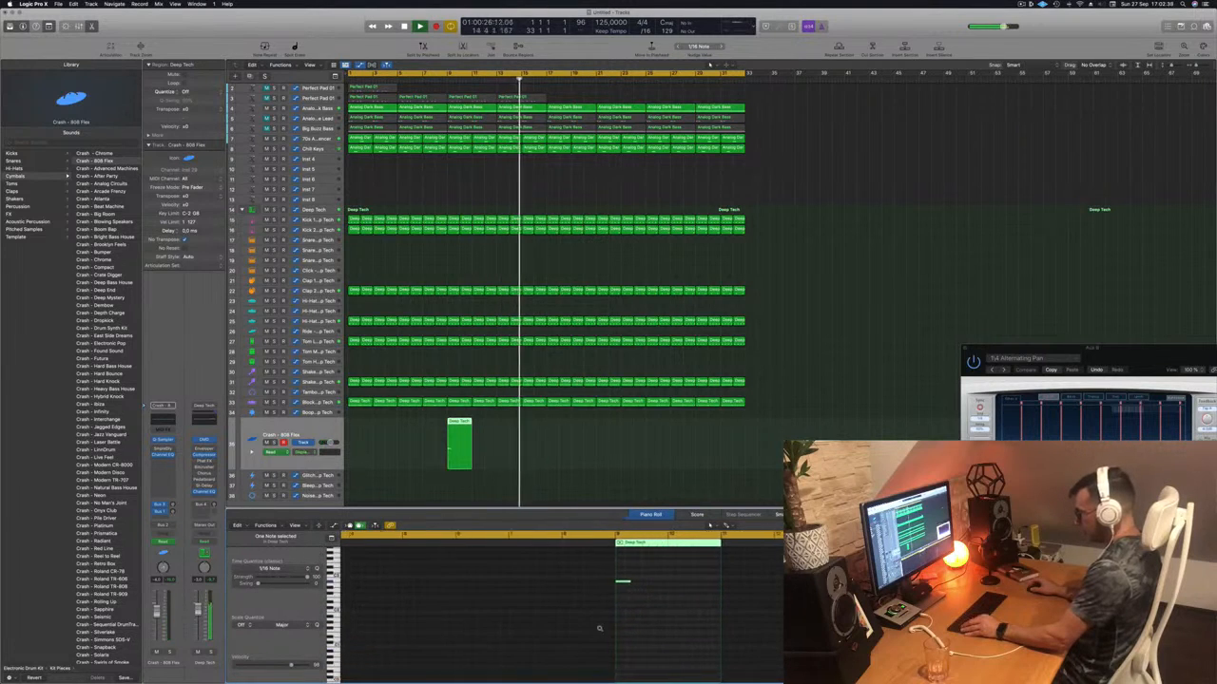
scroll(599, 628, "up", 3)
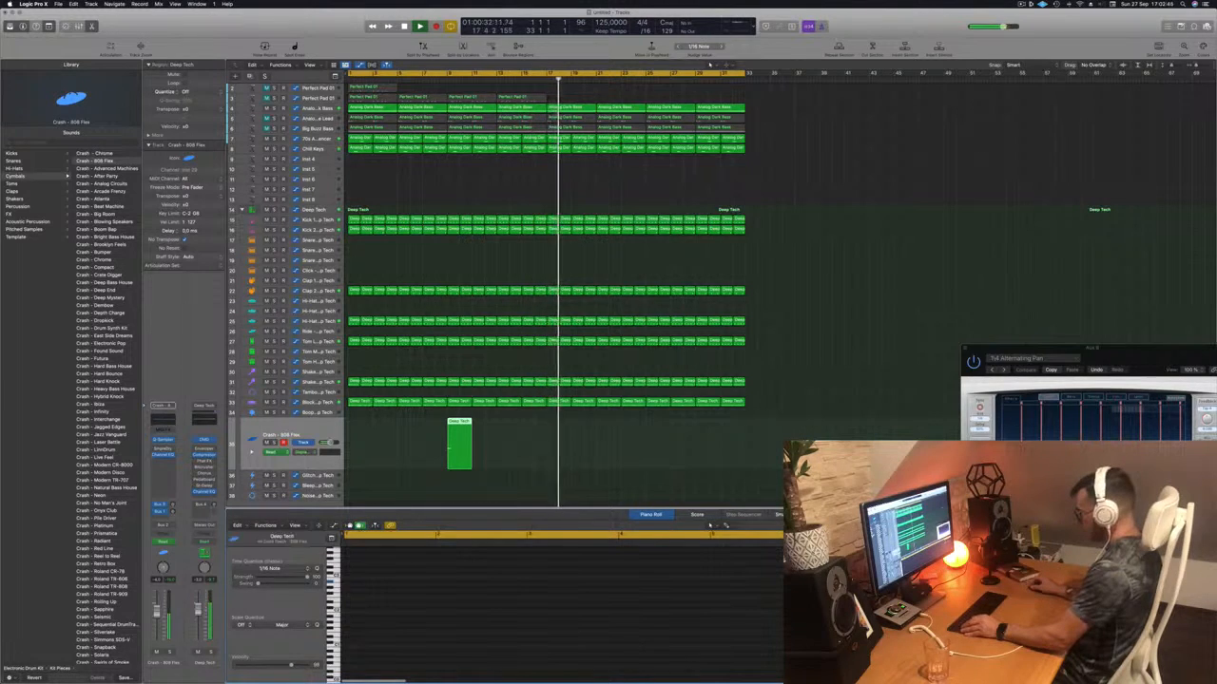
key("Return")
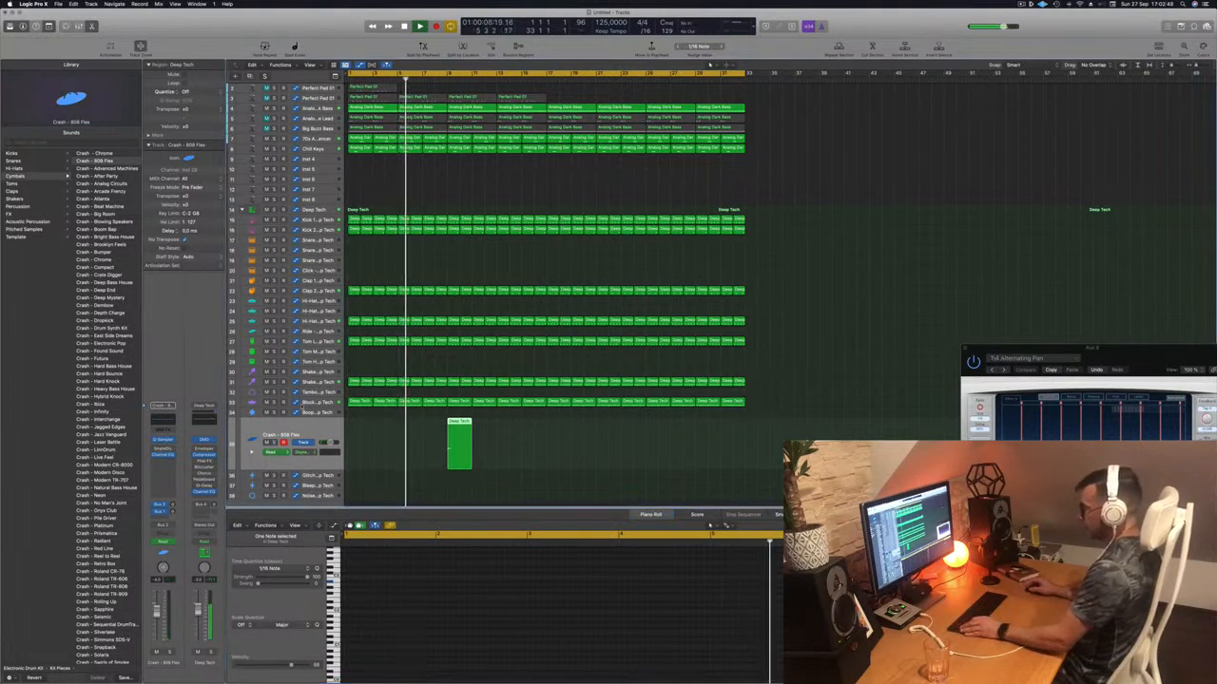
- Make the Block - Deep Tech track taller and show track automation
left_click(303, 407)
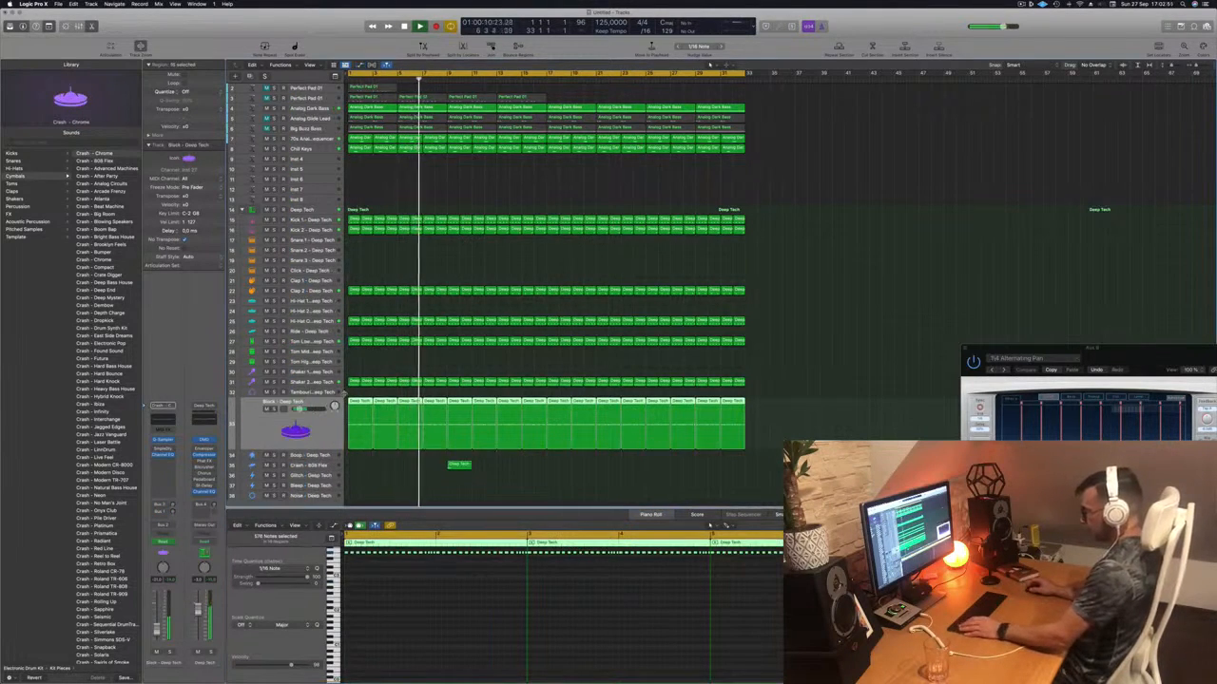
left_click_drag(324, 449, 325, 464)
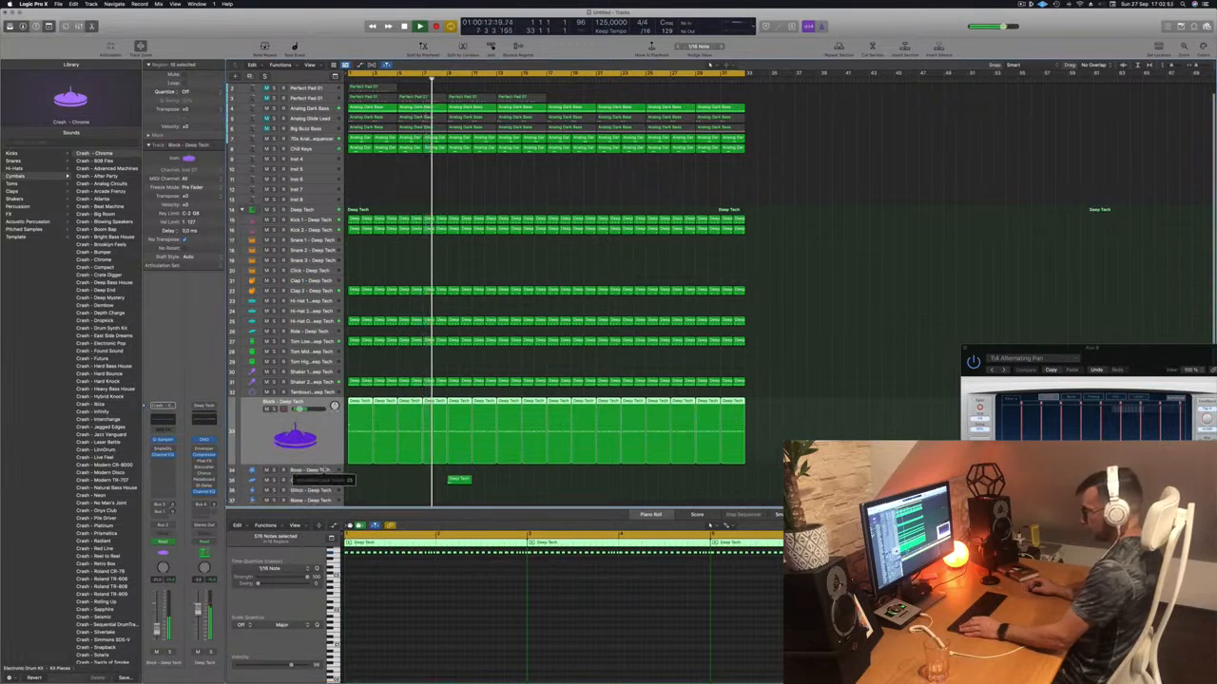
key("a")
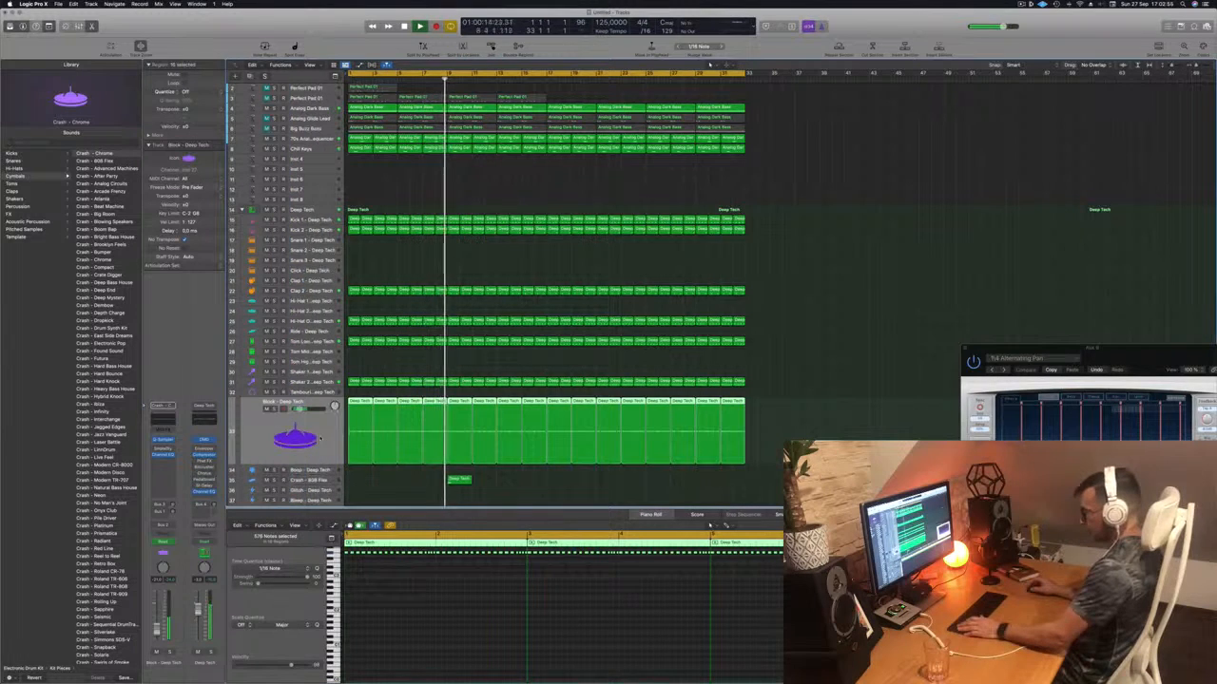
left_click(459, 480)
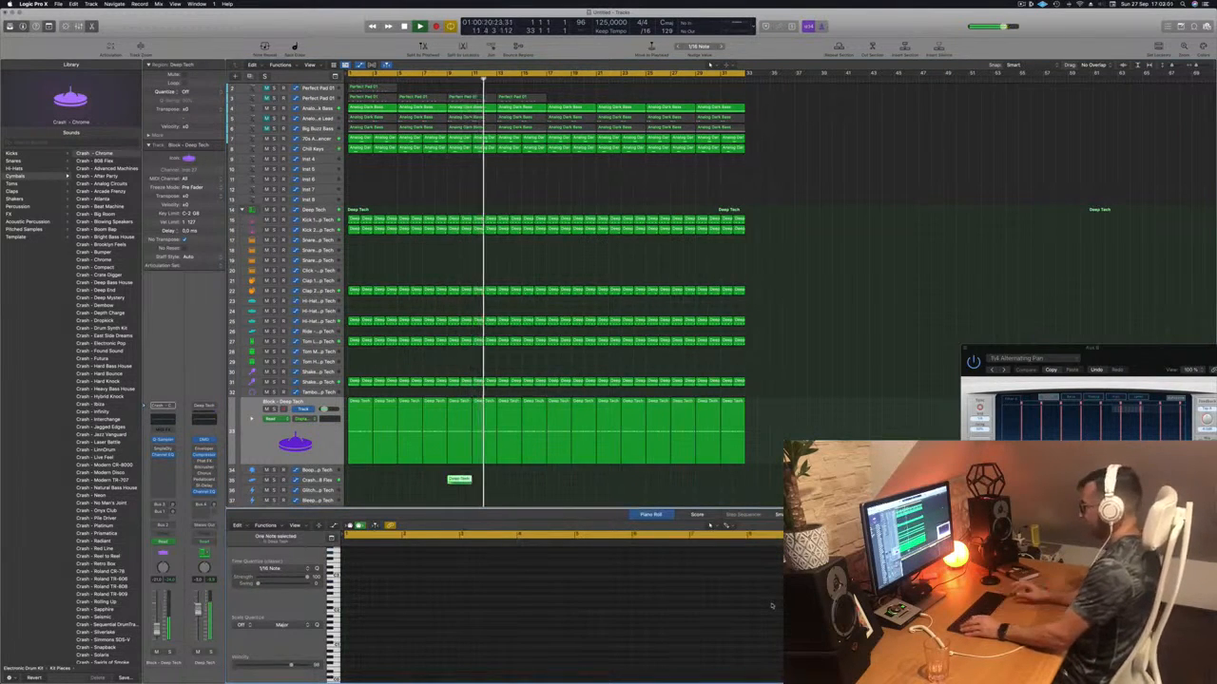
- Play back from the start and select all Deep Tech regions on the Block track
key("Return")
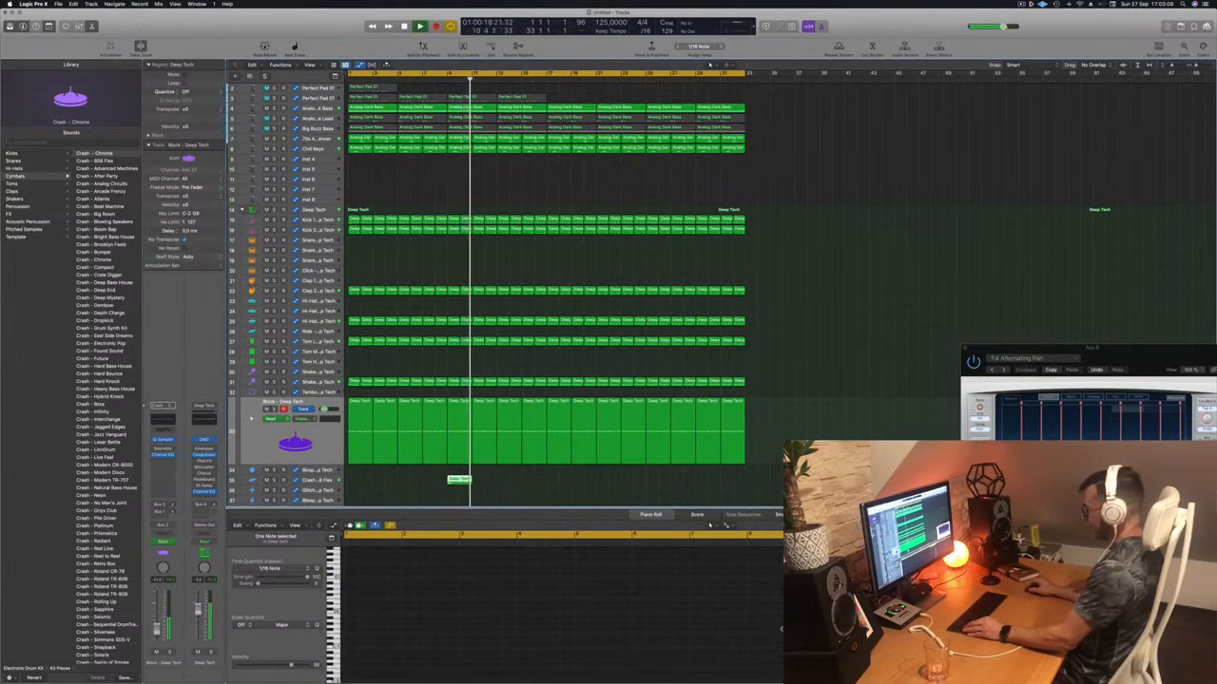
scroll(655, 606, "down", 2)
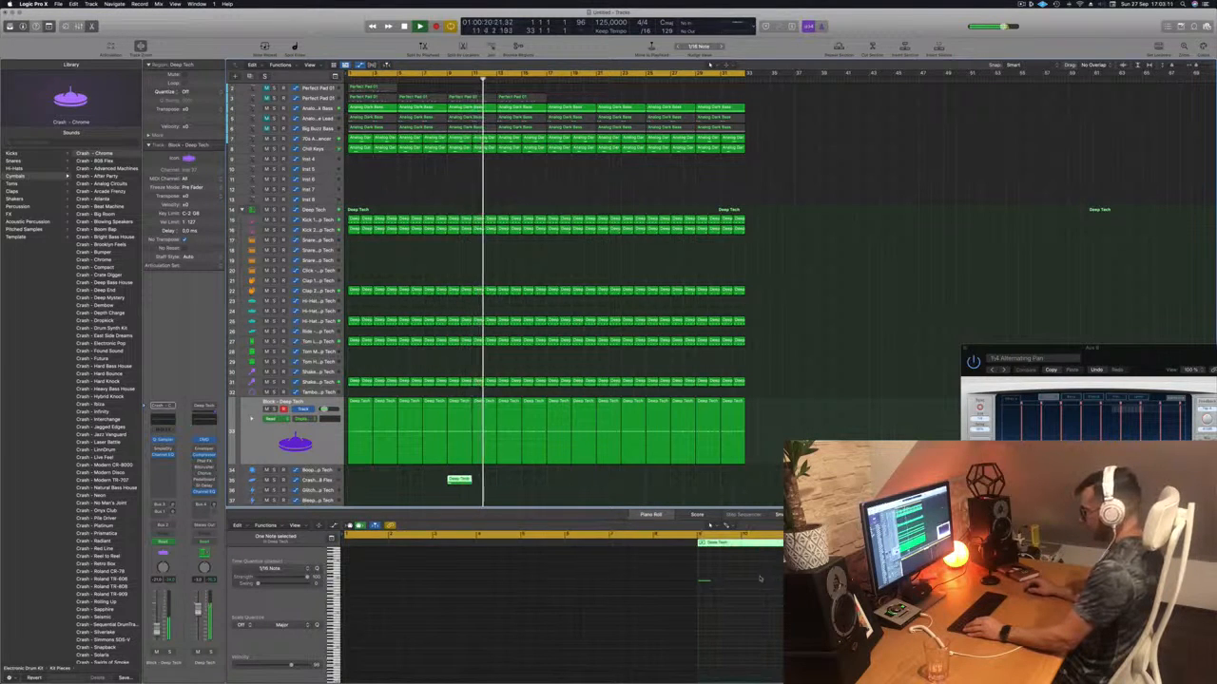
left_click(706, 584)
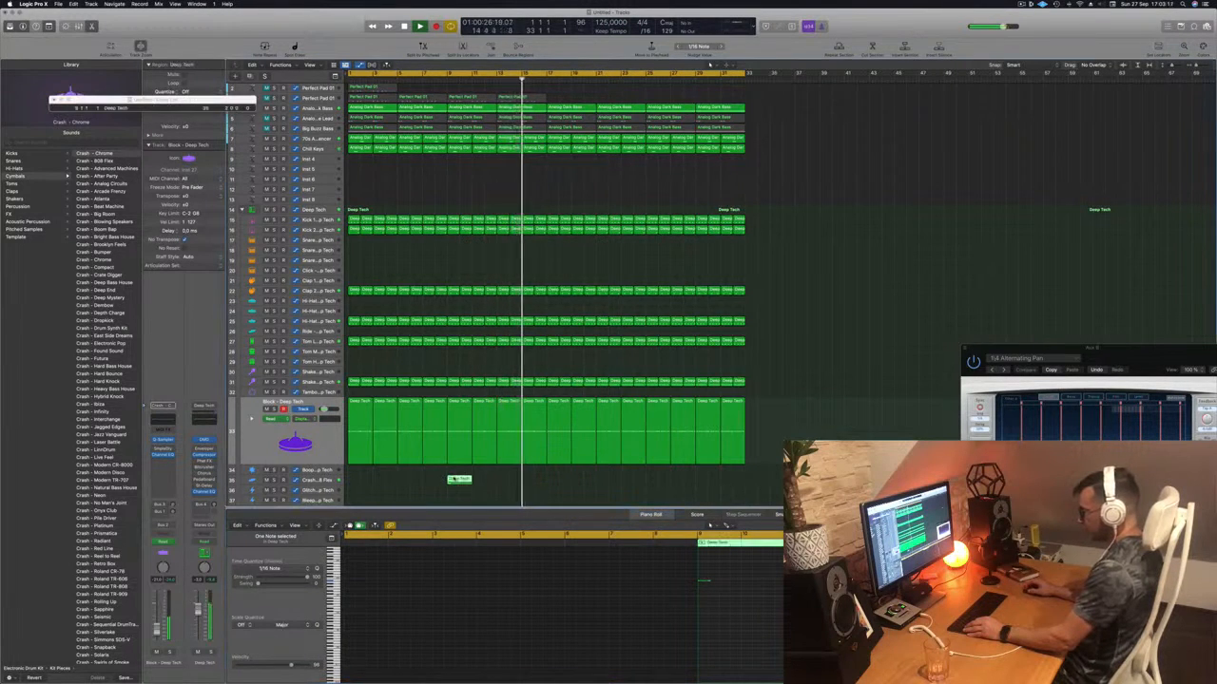
left_click(446, 82)
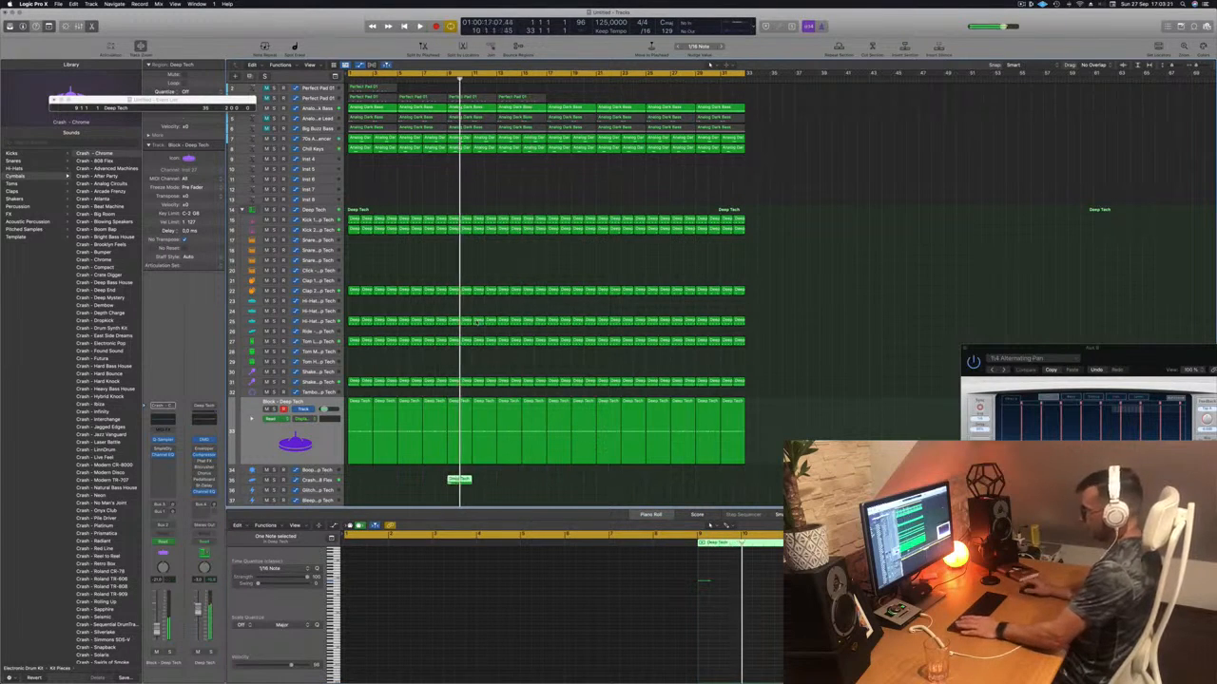
key("Return")
left_click(433, 78)
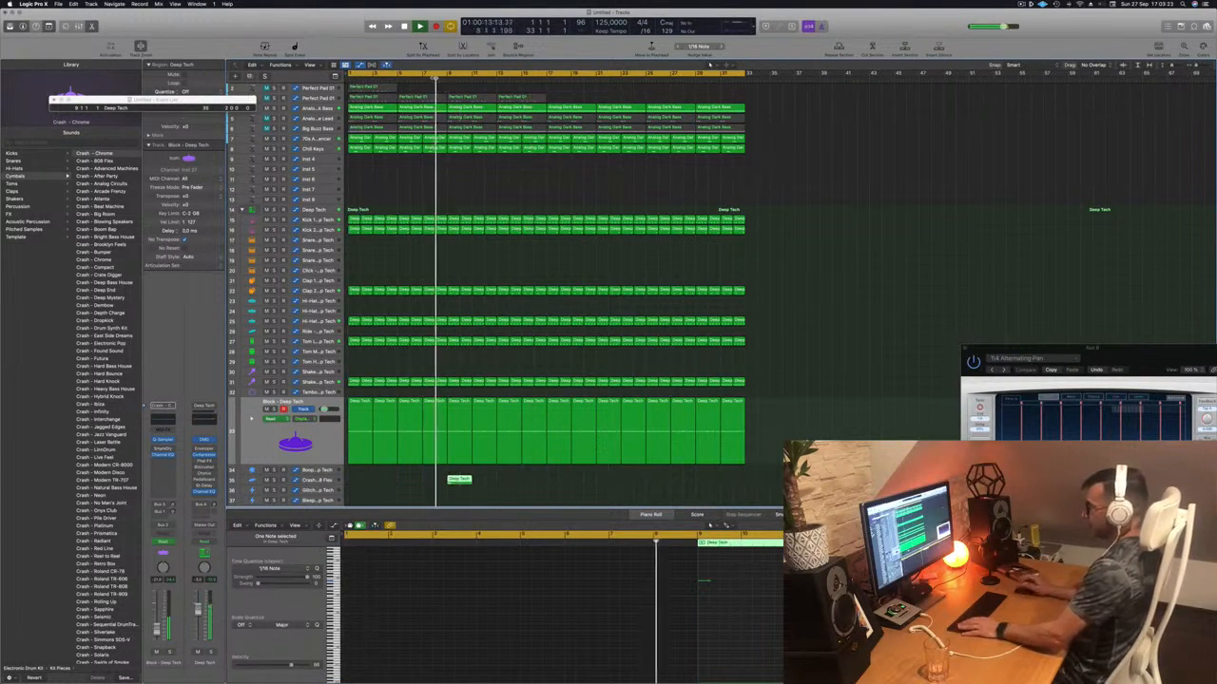
left_click(333, 459)
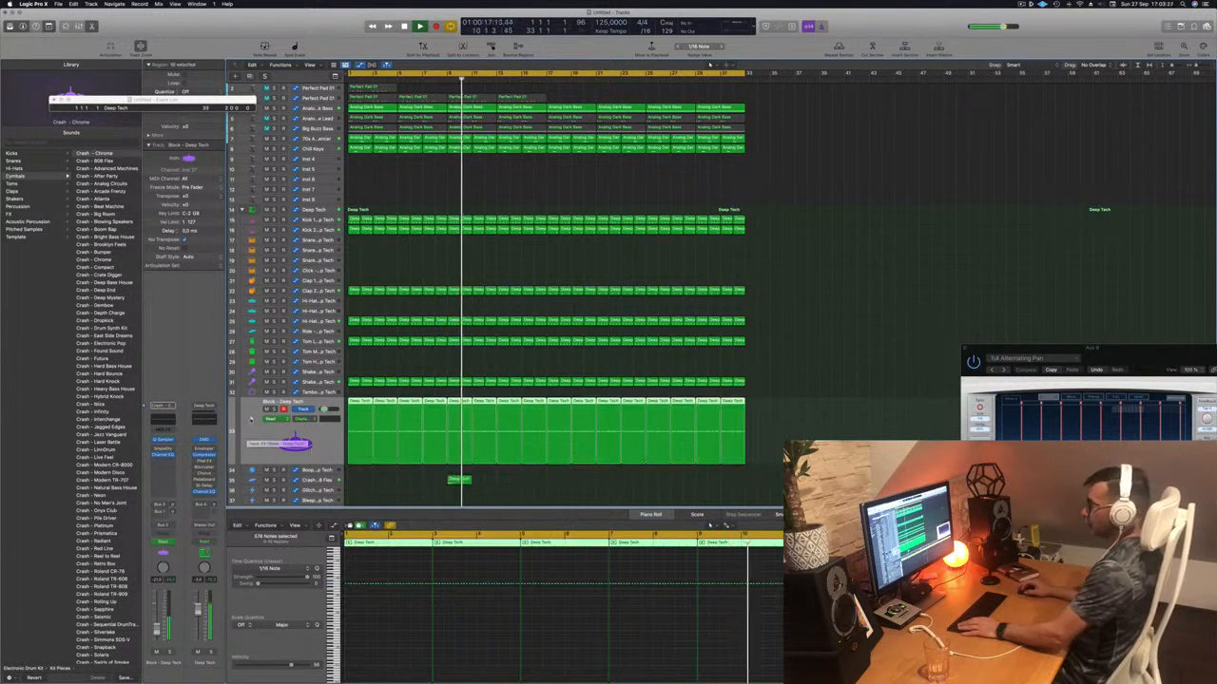
- Nudge the automation peak slightly and select the small crash region on track 34
scroll(468, 489, "down", 1)
scroll(468, 489, "down", 3)
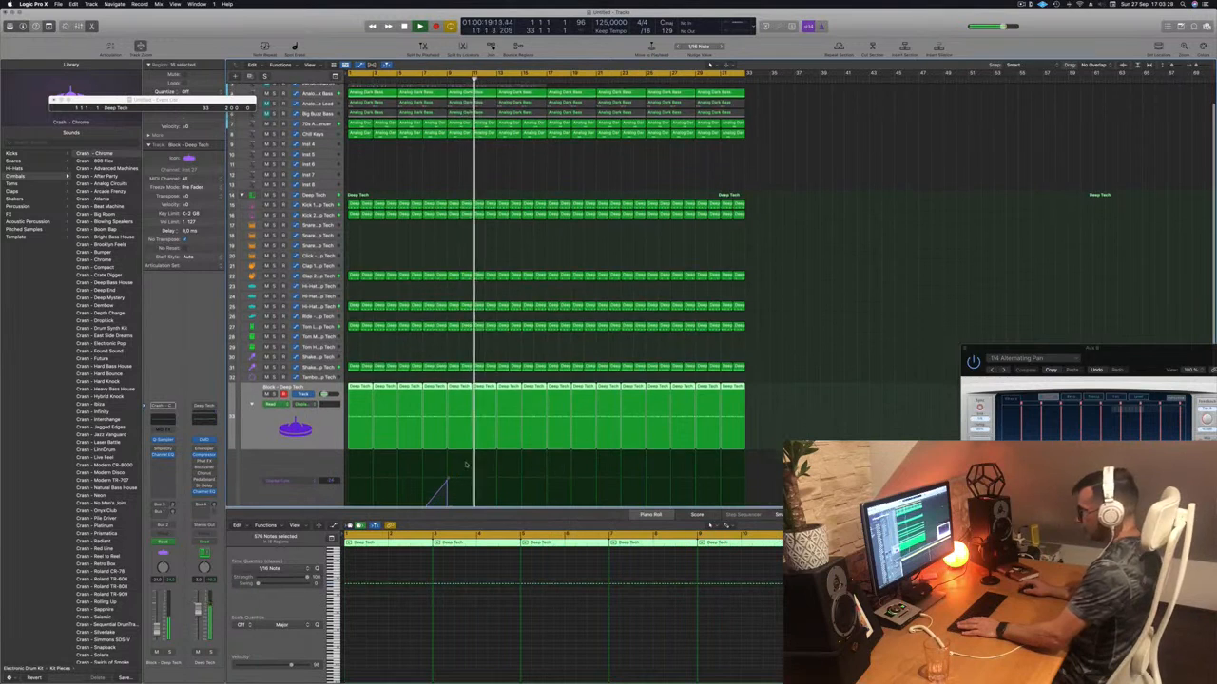
left_click_drag(447, 460, 446, 458)
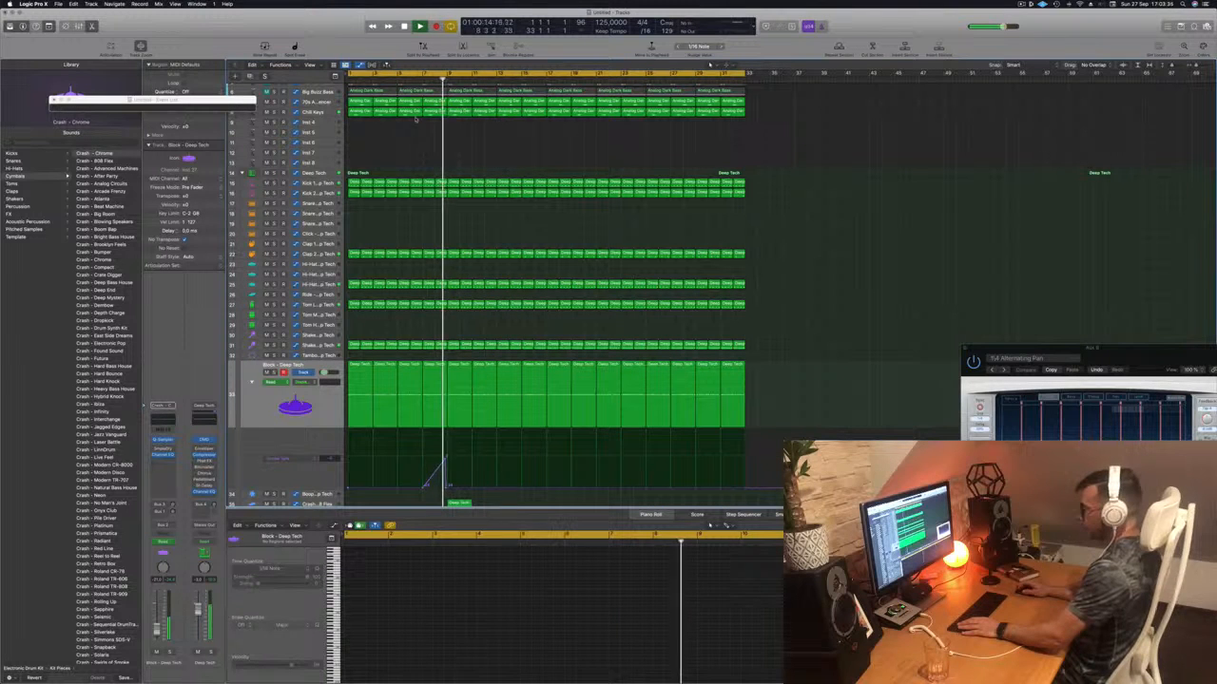
scroll(460, 415, "down", 3)
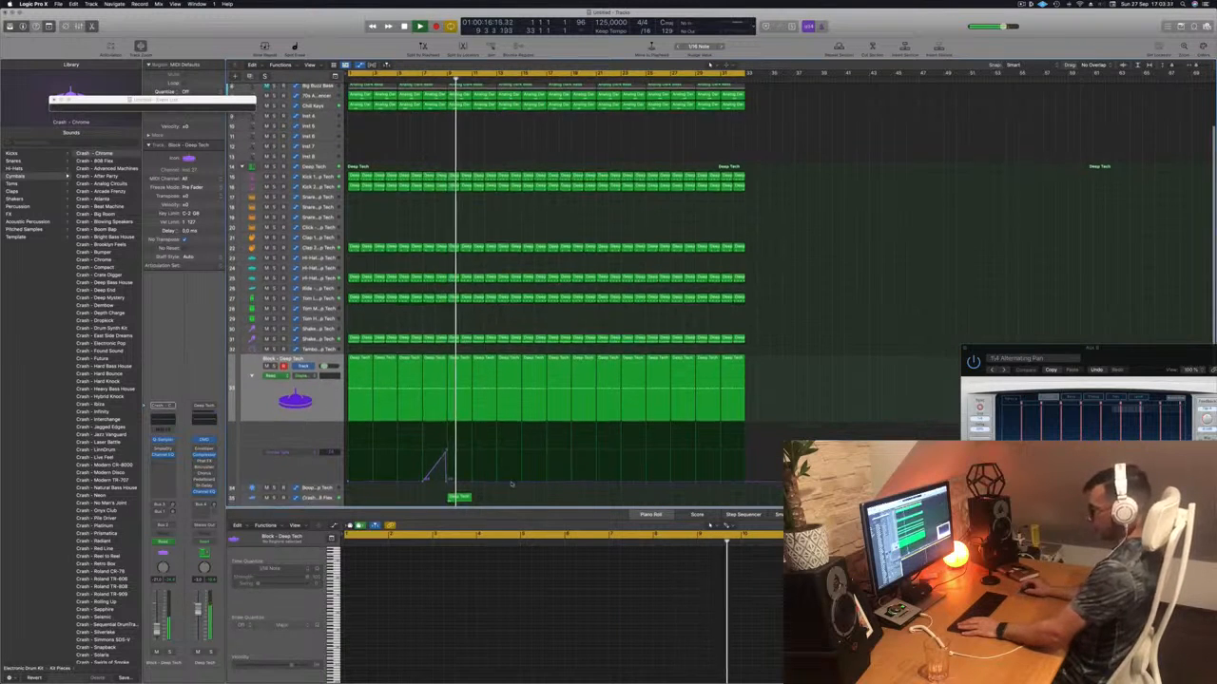
left_click(459, 477)
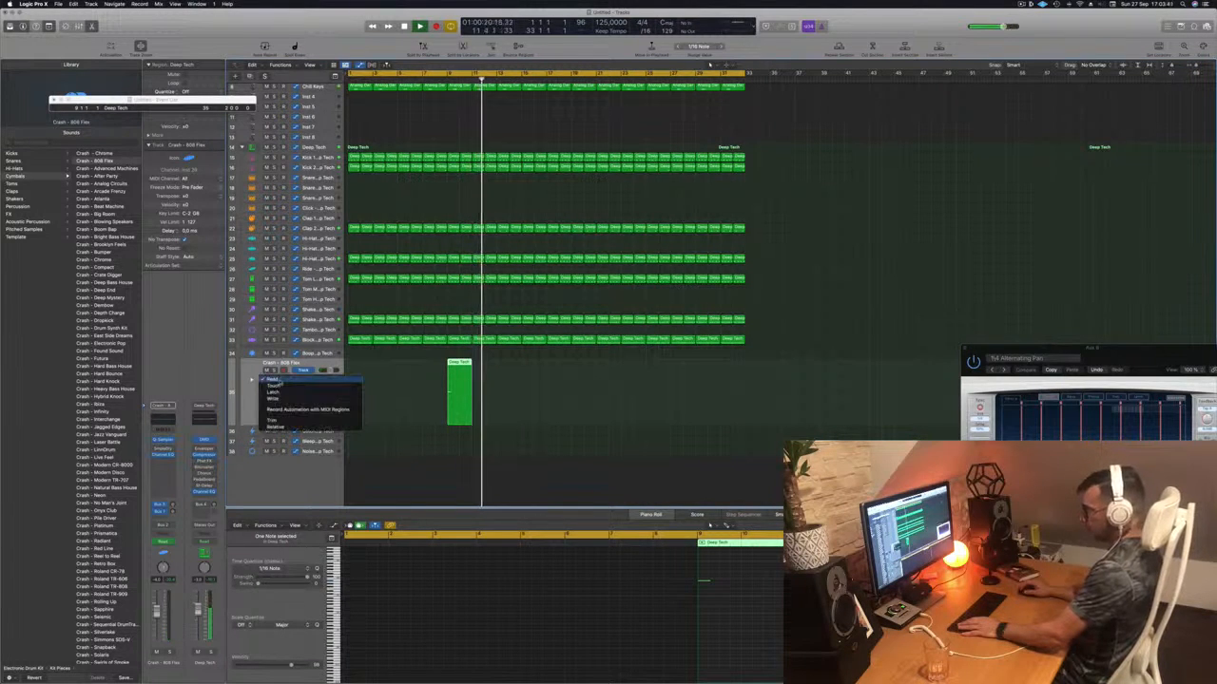
- Flatten the Crash – 808 Flex automation by removing its dip, then replay from the start
scroll(255, 387, "up", 1)
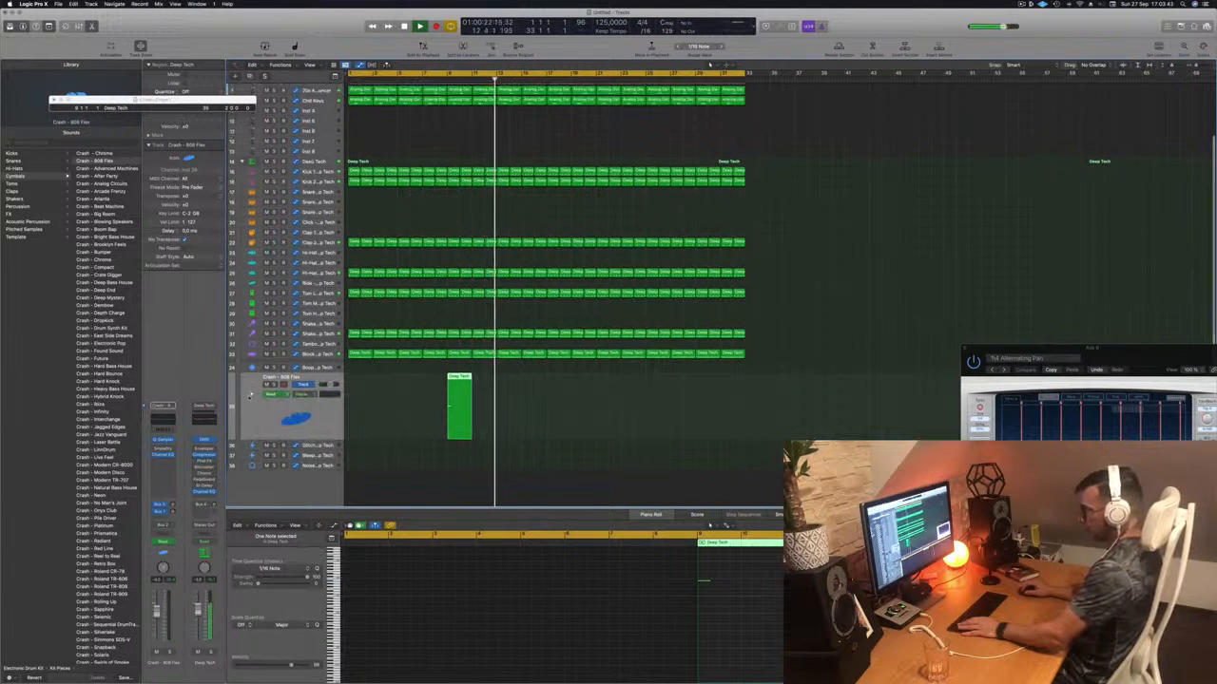
left_click(252, 395)
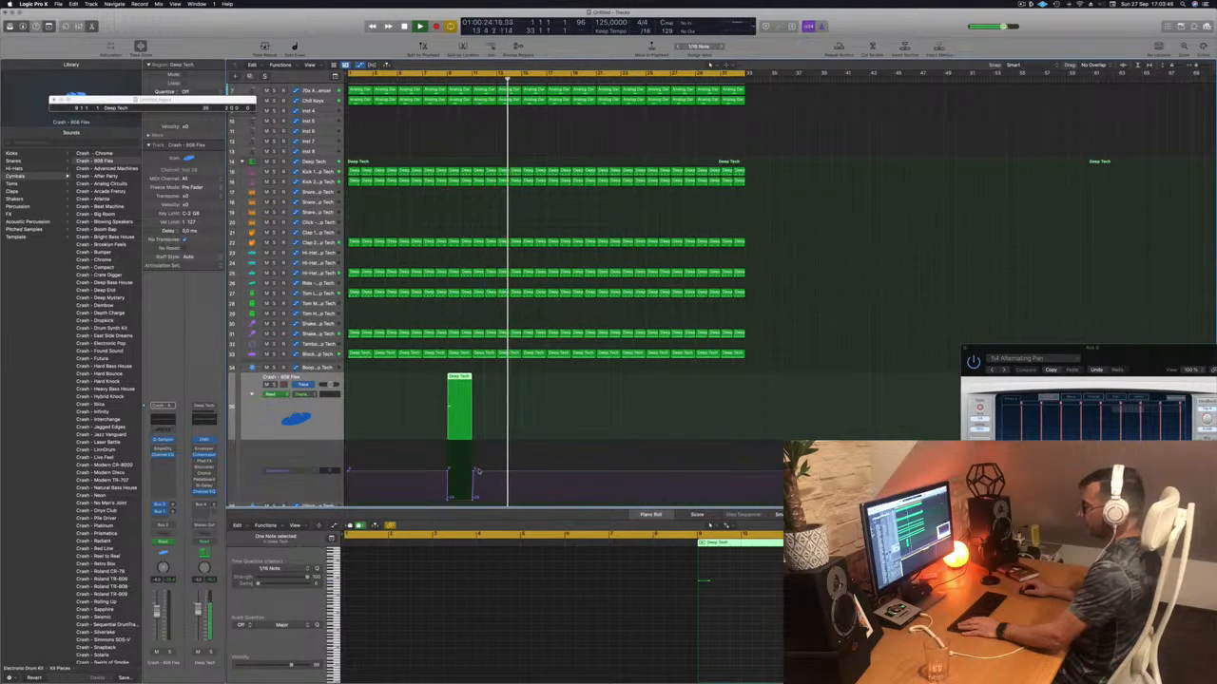
left_click_drag(475, 470, 443, 473)
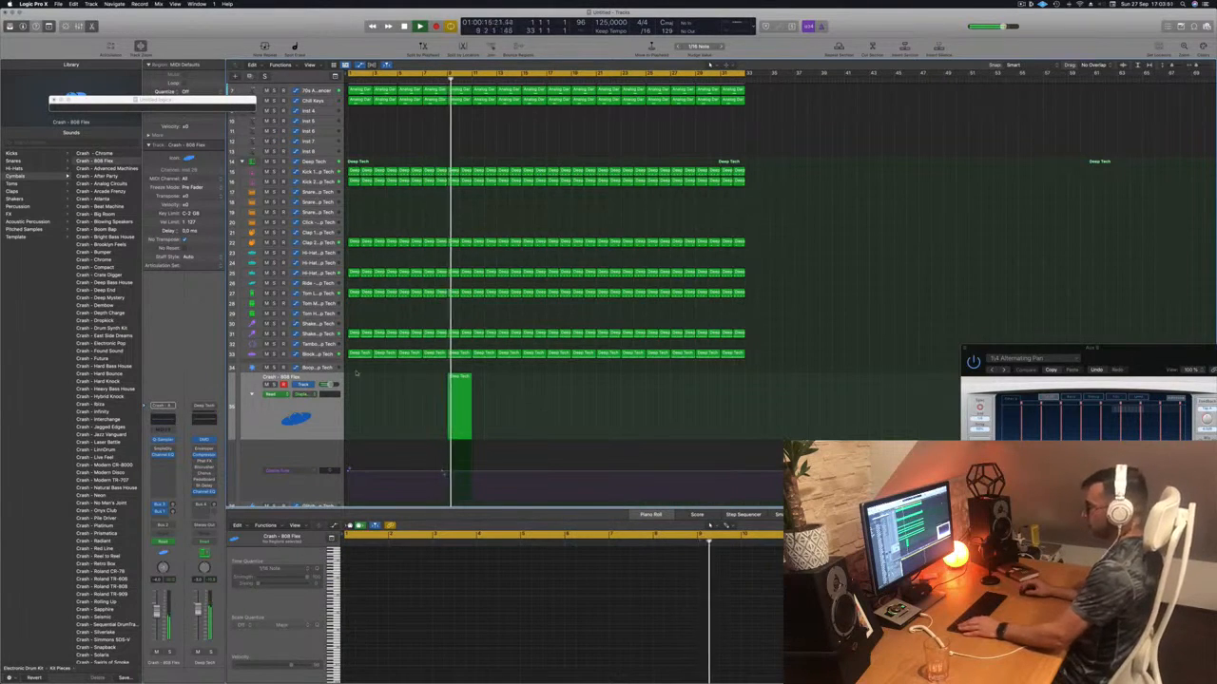
scroll(396, 406, "down", 4)
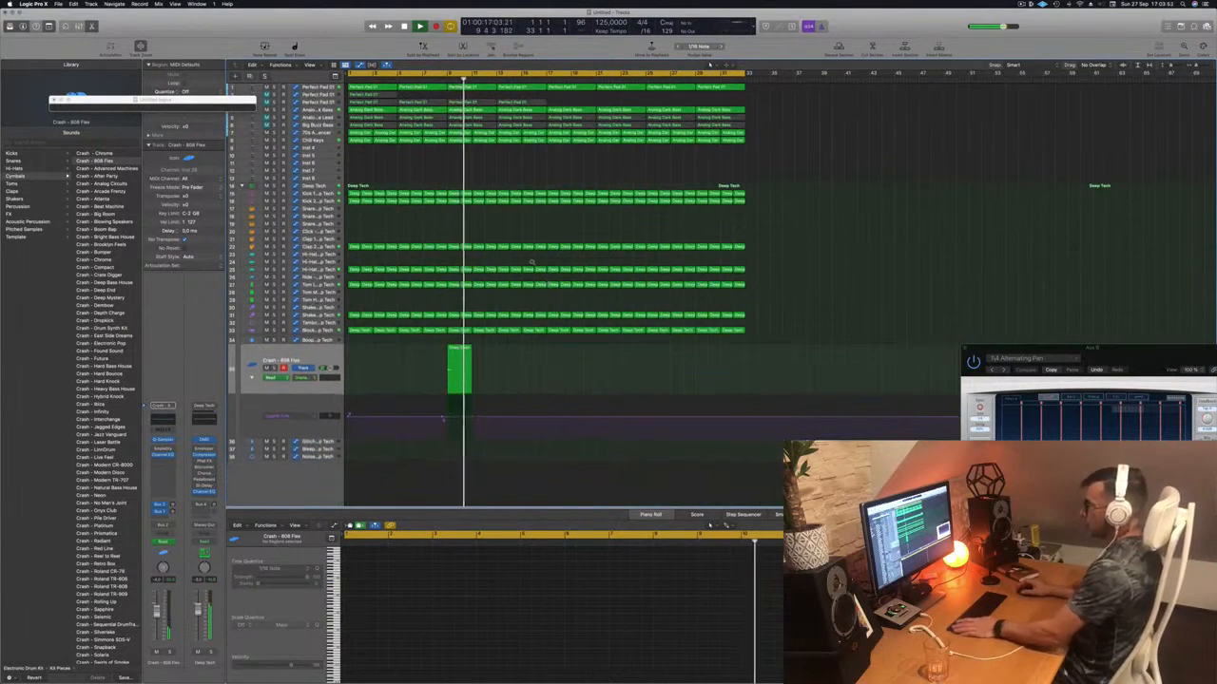
key("Return")
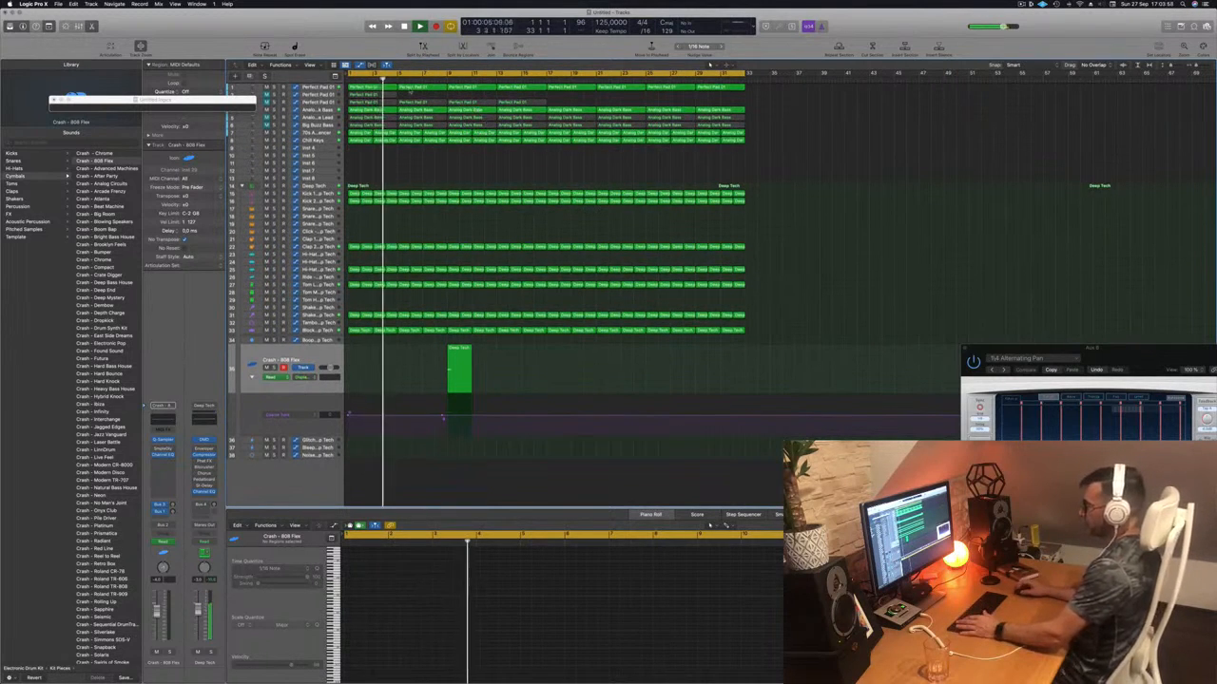
- Delete the two early Perfect Pad 01 regions, unmute the track, and bring up the Save window
left_click(395, 99)
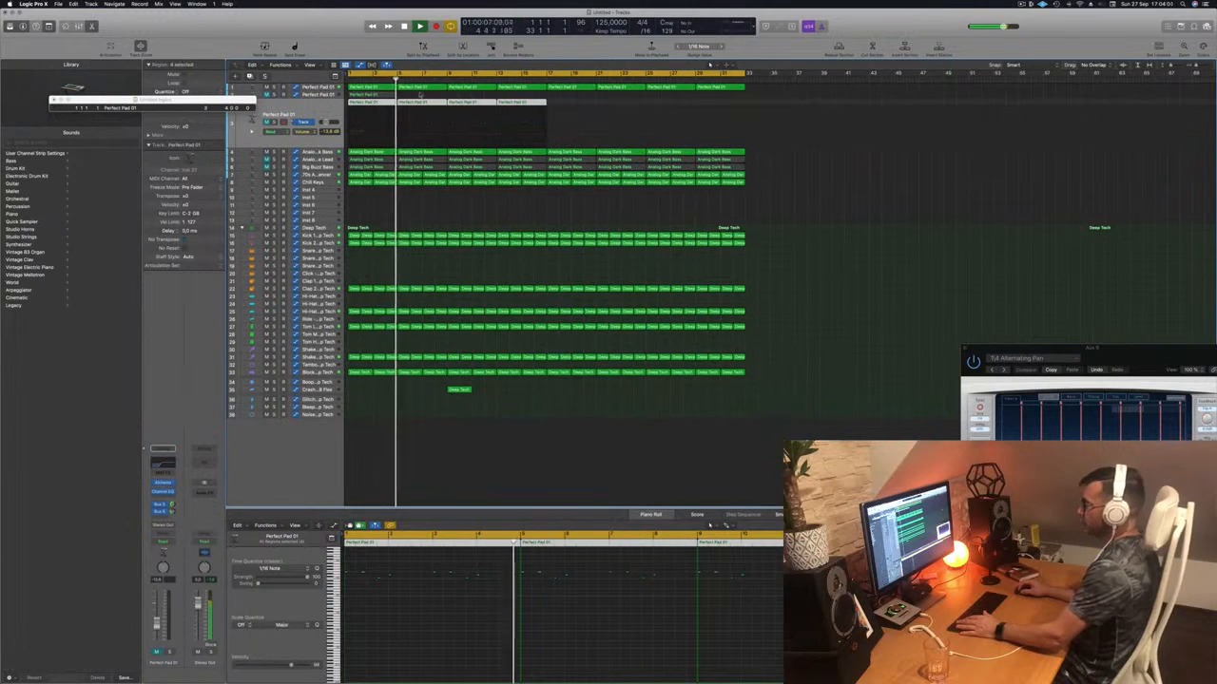
left_click(394, 101)
key("Delete")
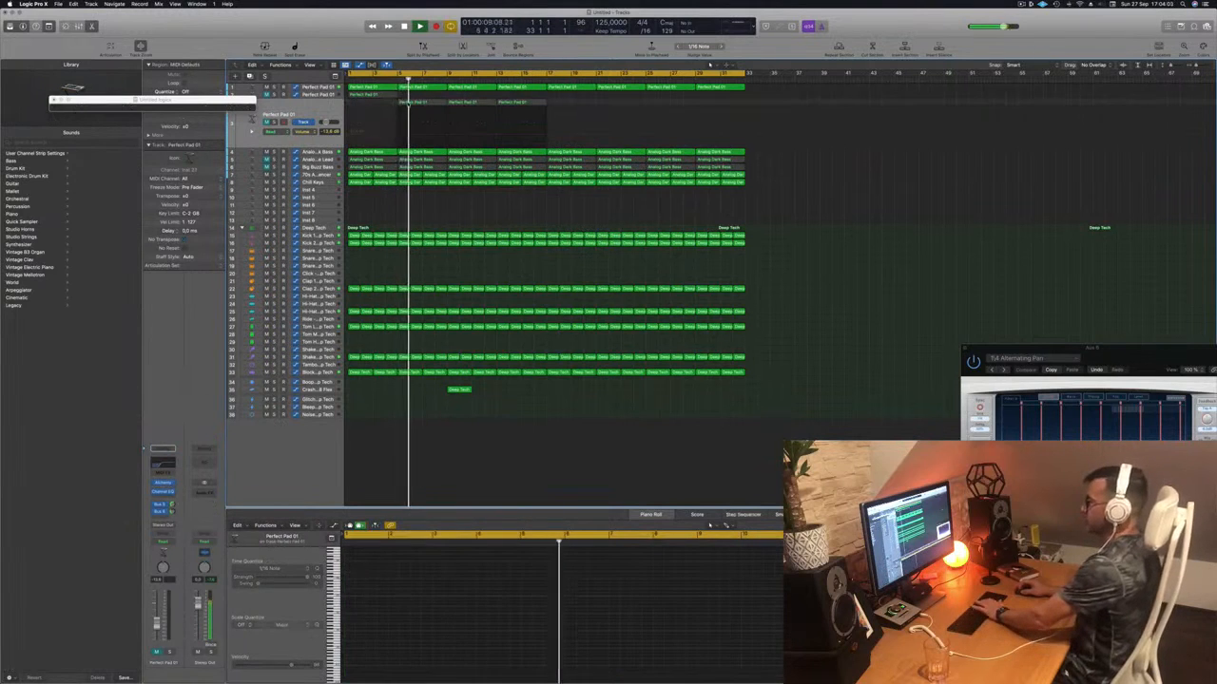
left_click(427, 103)
key("Delete")
left_click(267, 122)
left_click(288, 112)
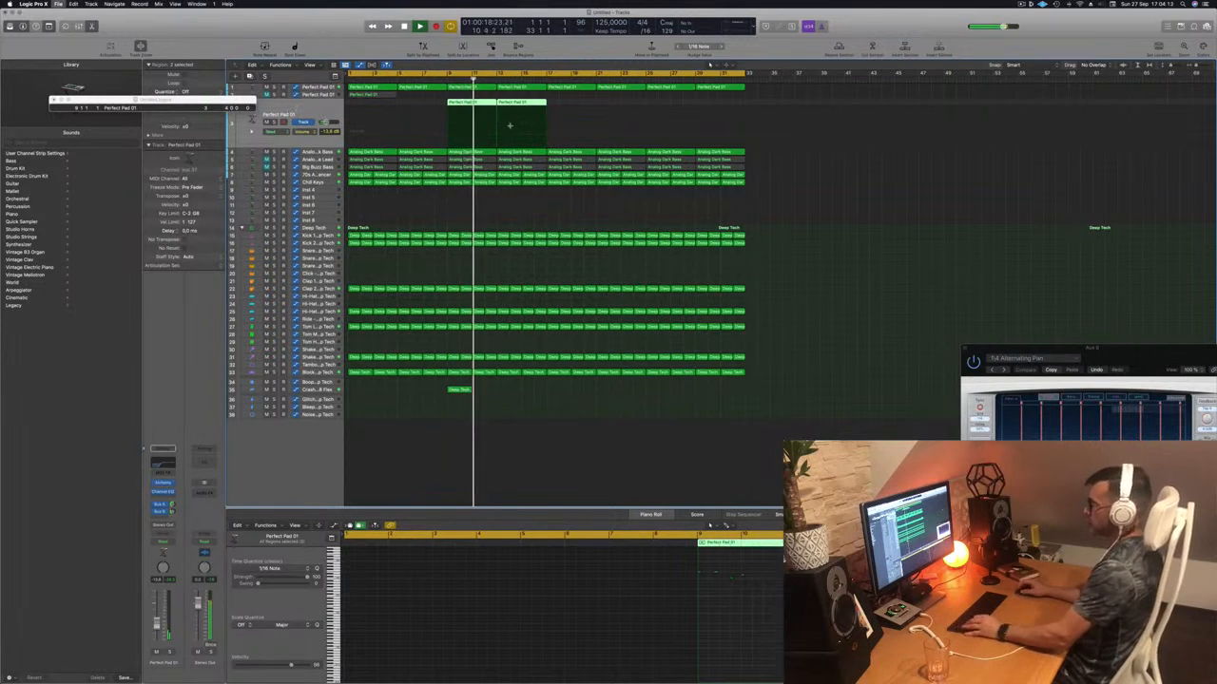
key("super+s")
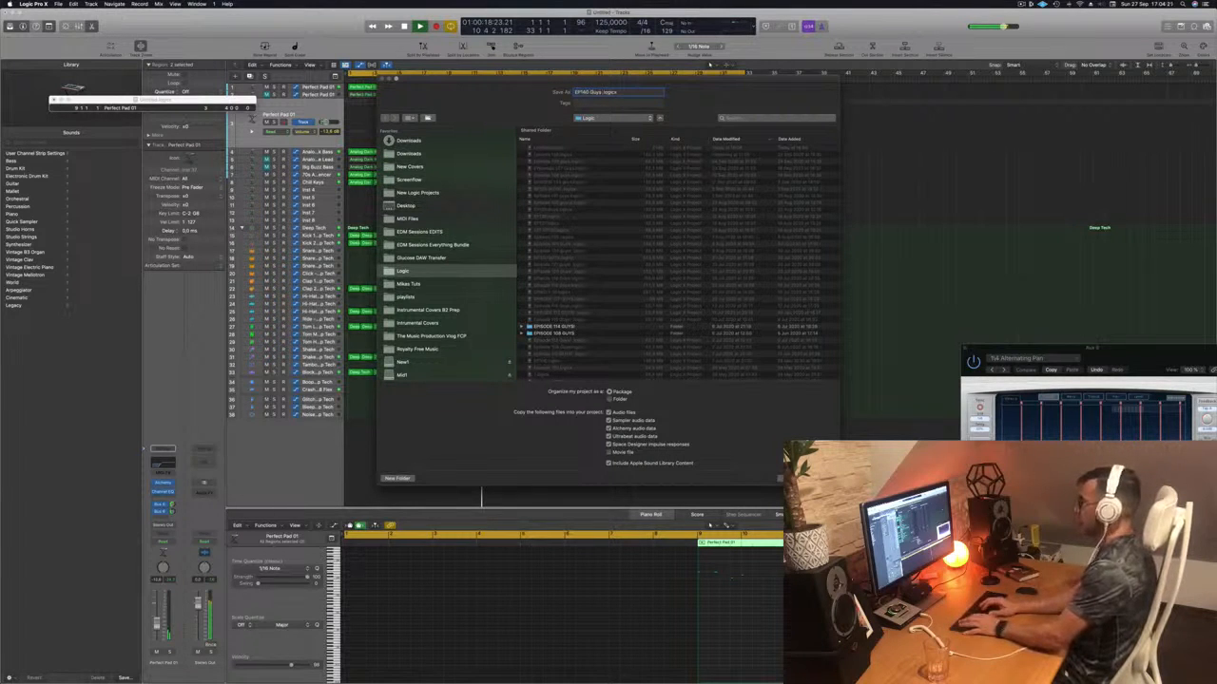
- Save the project as EP140 Guys and play the arrangement from the start
key("Return")
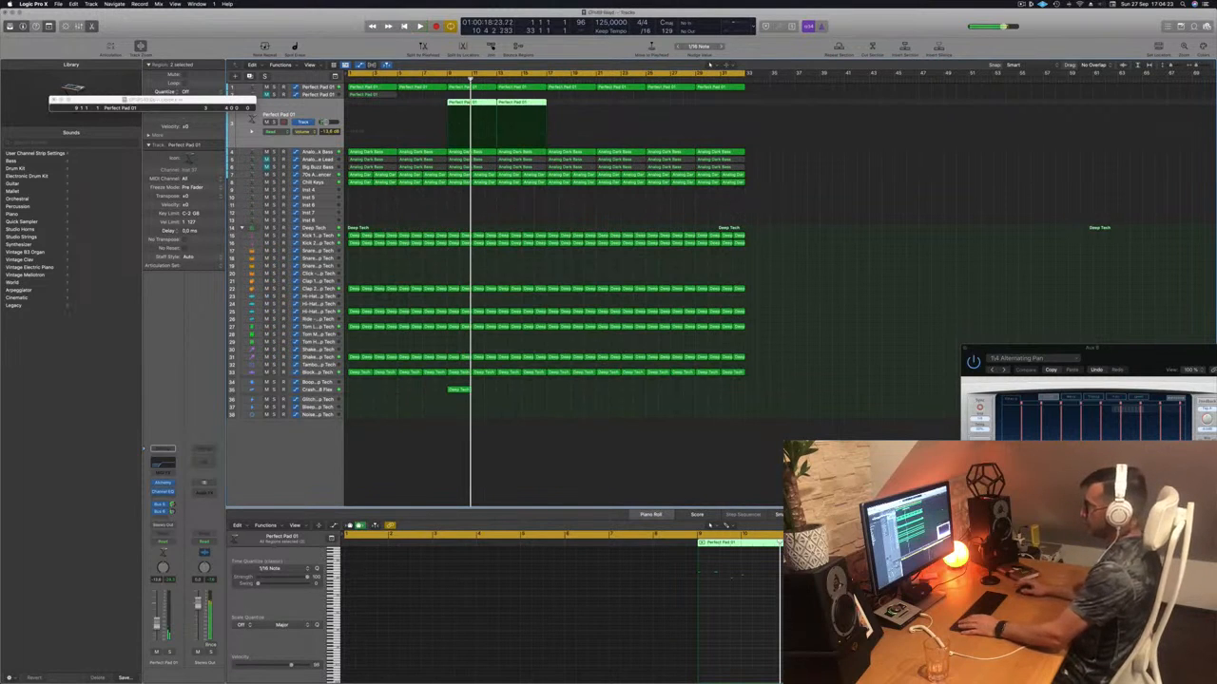
left_click(770, 115)
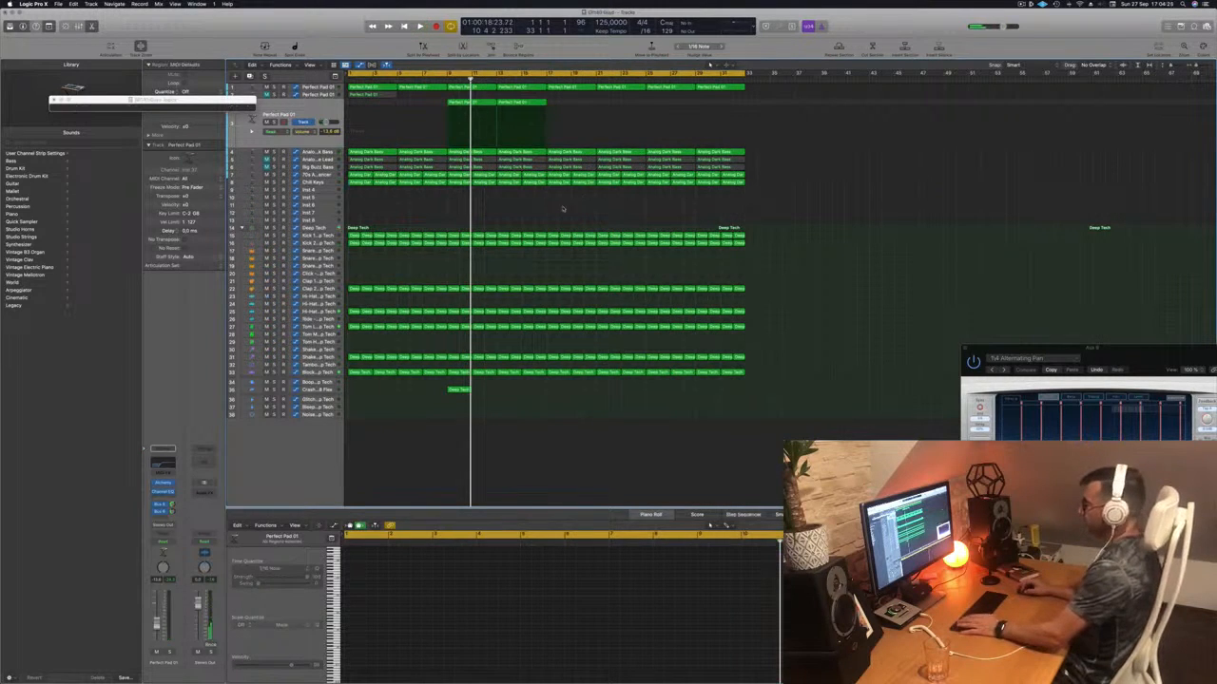
key("space")
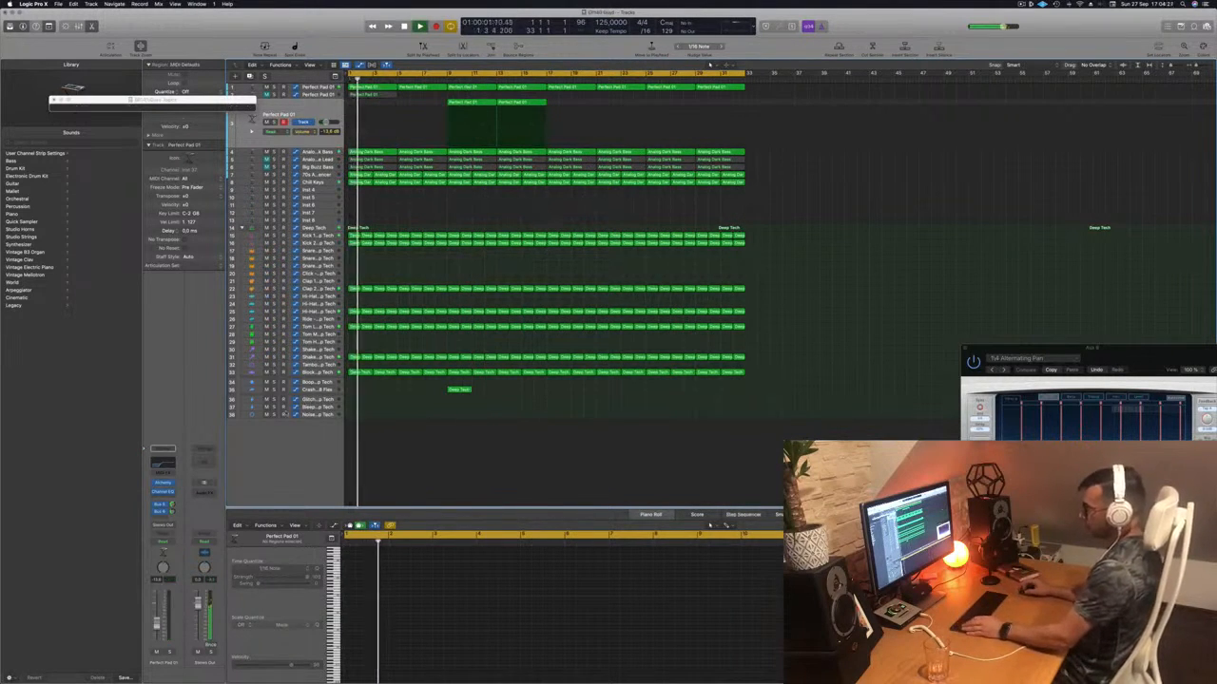
left_click(311, 392)
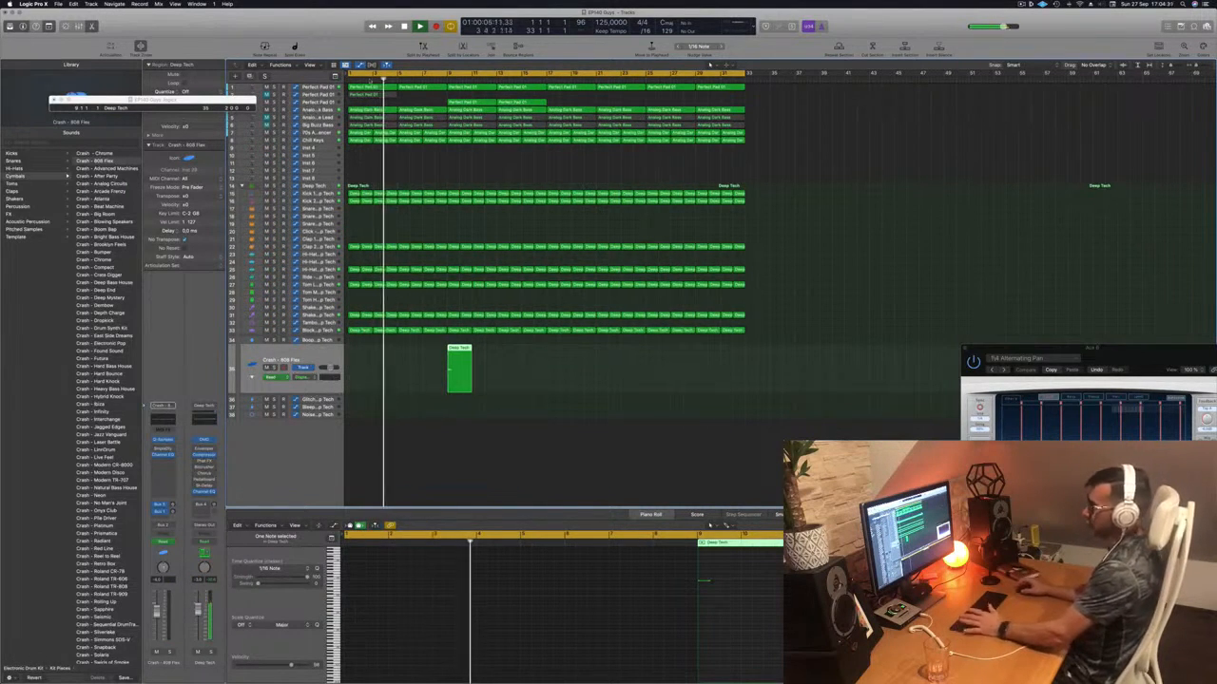
left_click(399, 217)
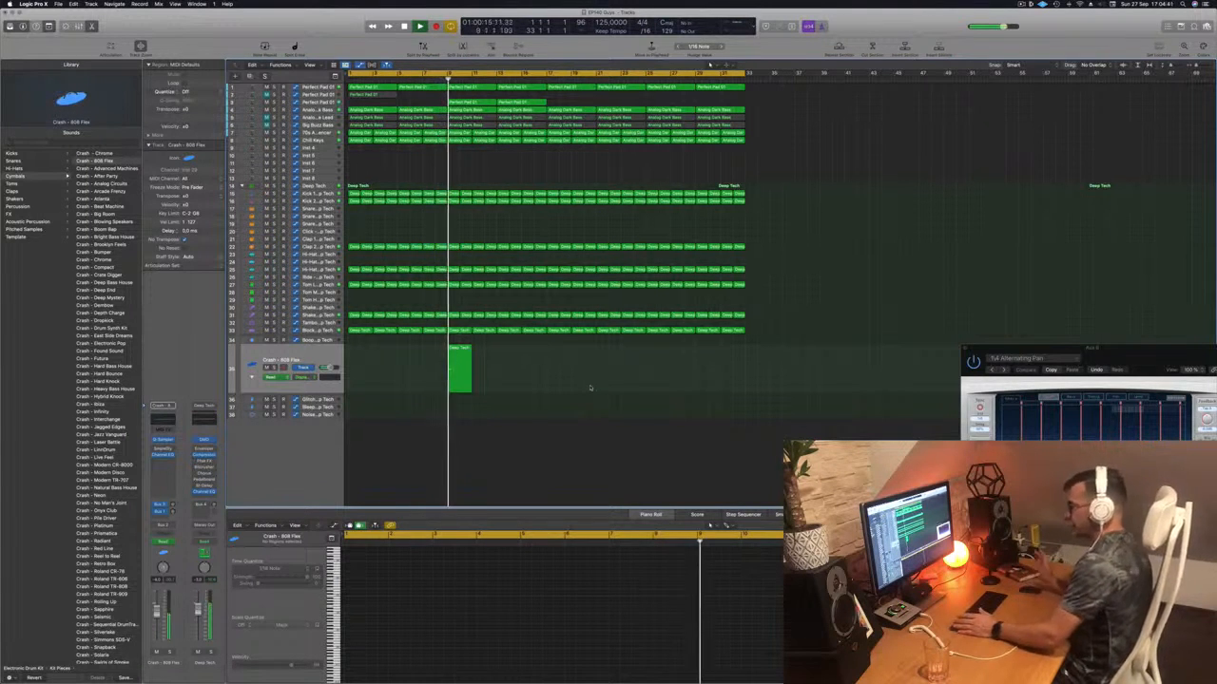
- Drag the end of the Block – Deep Tech Coarse Tune ramp slightly later
key("super+Right")
key("super+Right")
key("super+Right")
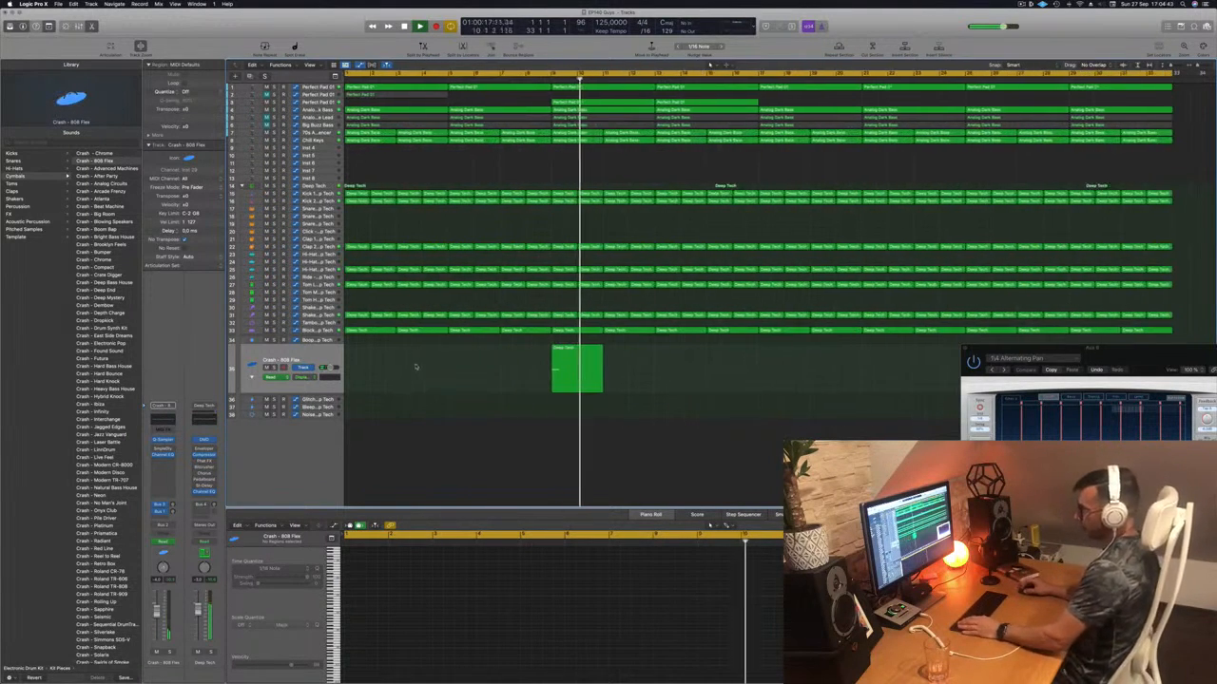
left_click(317, 331)
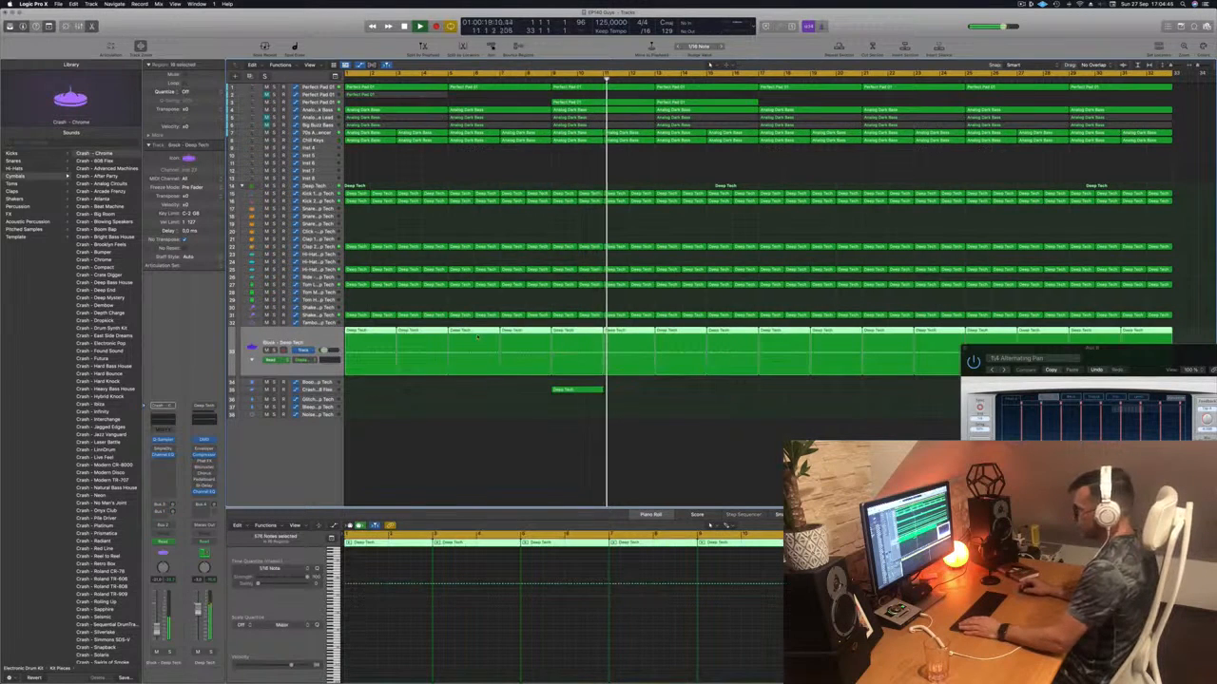
left_click(252, 360)
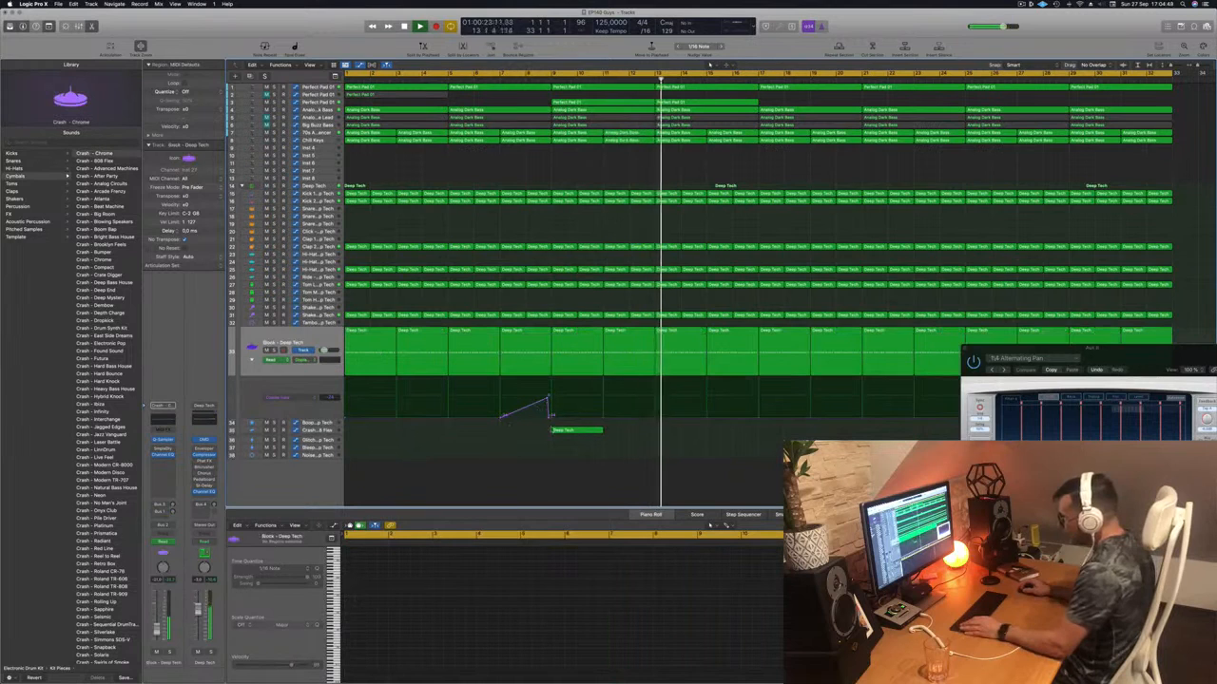
left_click_drag(548, 416, 554, 410)
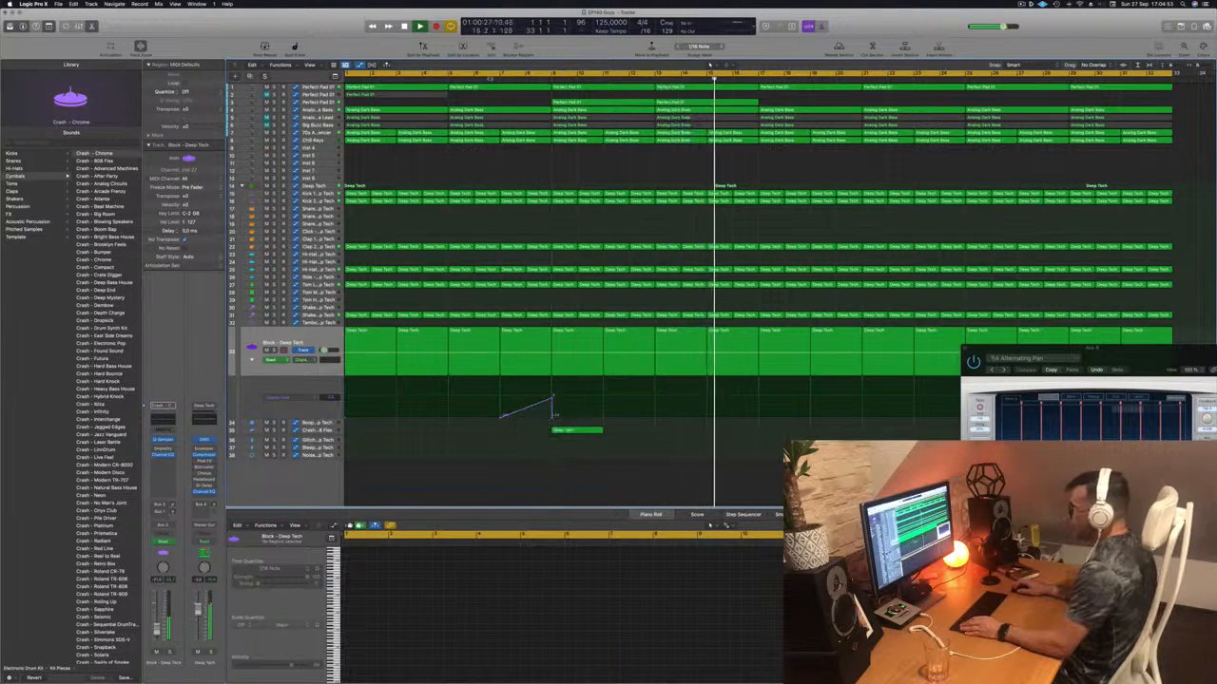
left_click(494, 80)
scroll(586, 424, "left", 5)
scroll(585, 424, "left", 3)
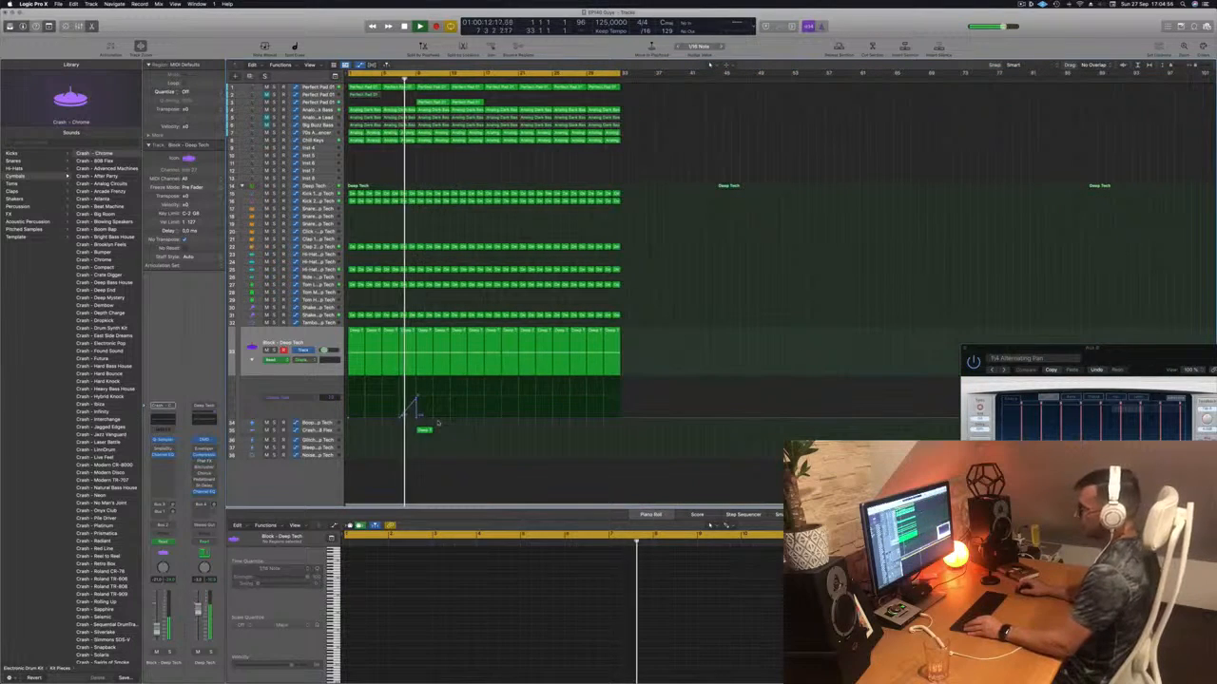
scroll(480, 428, "right", 3)
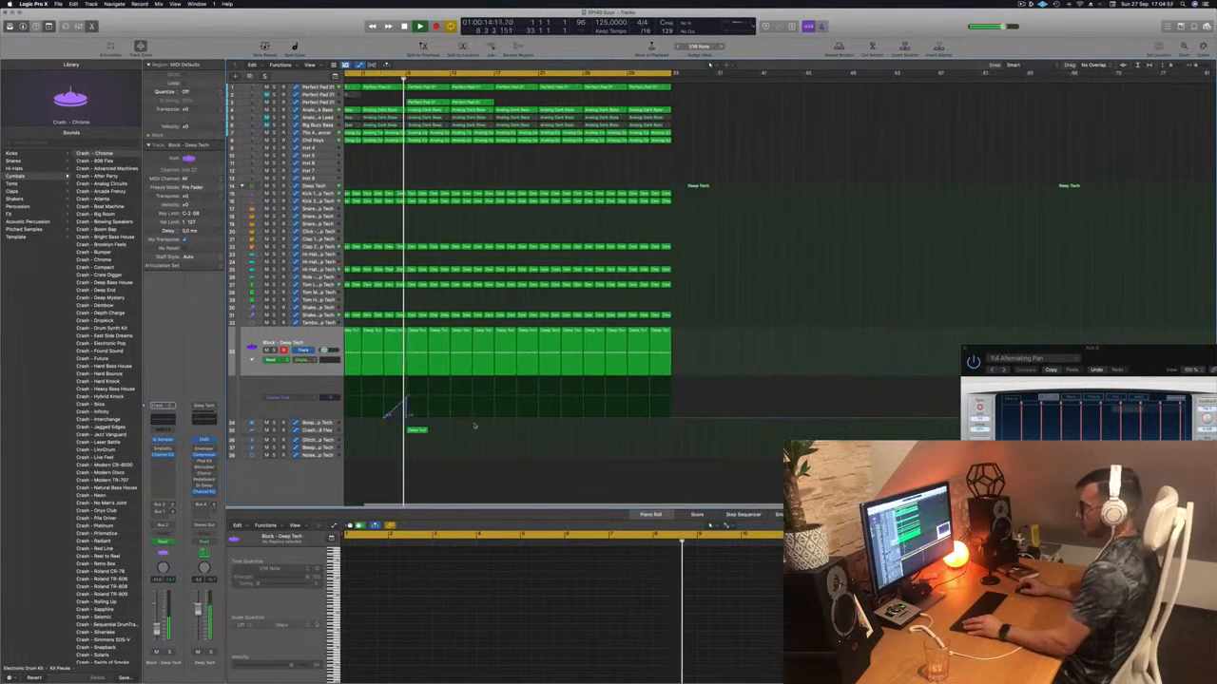
scroll(503, 435, "right", 2)
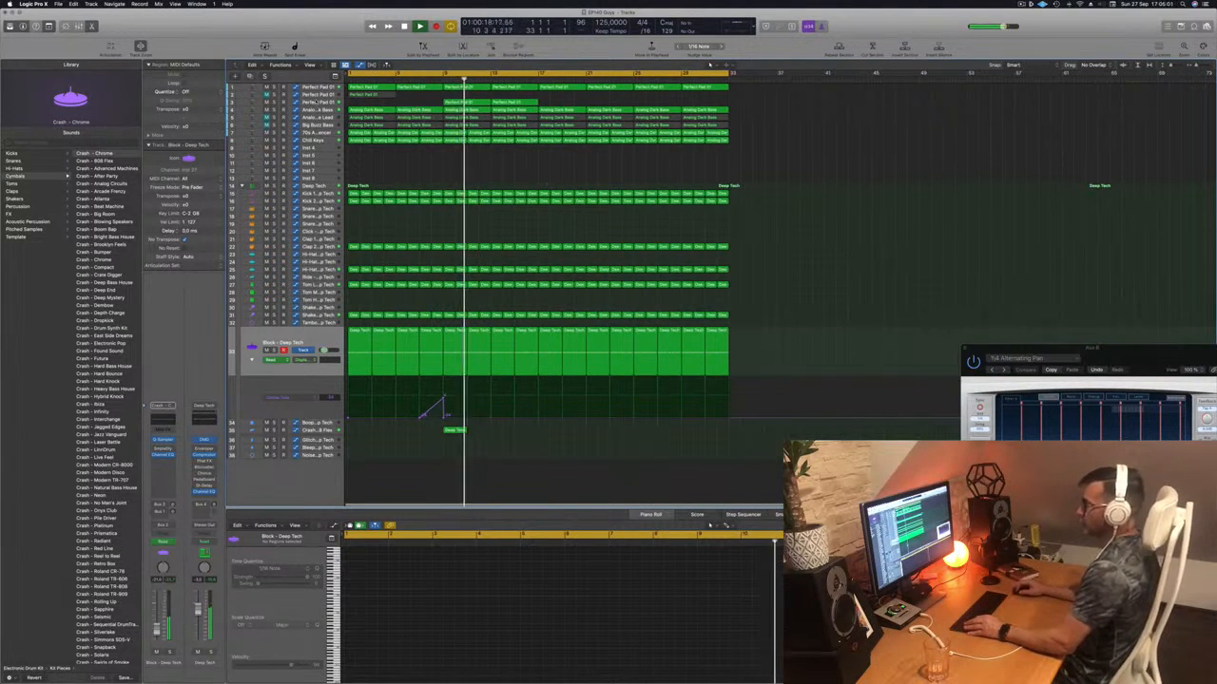
left_click(317, 103)
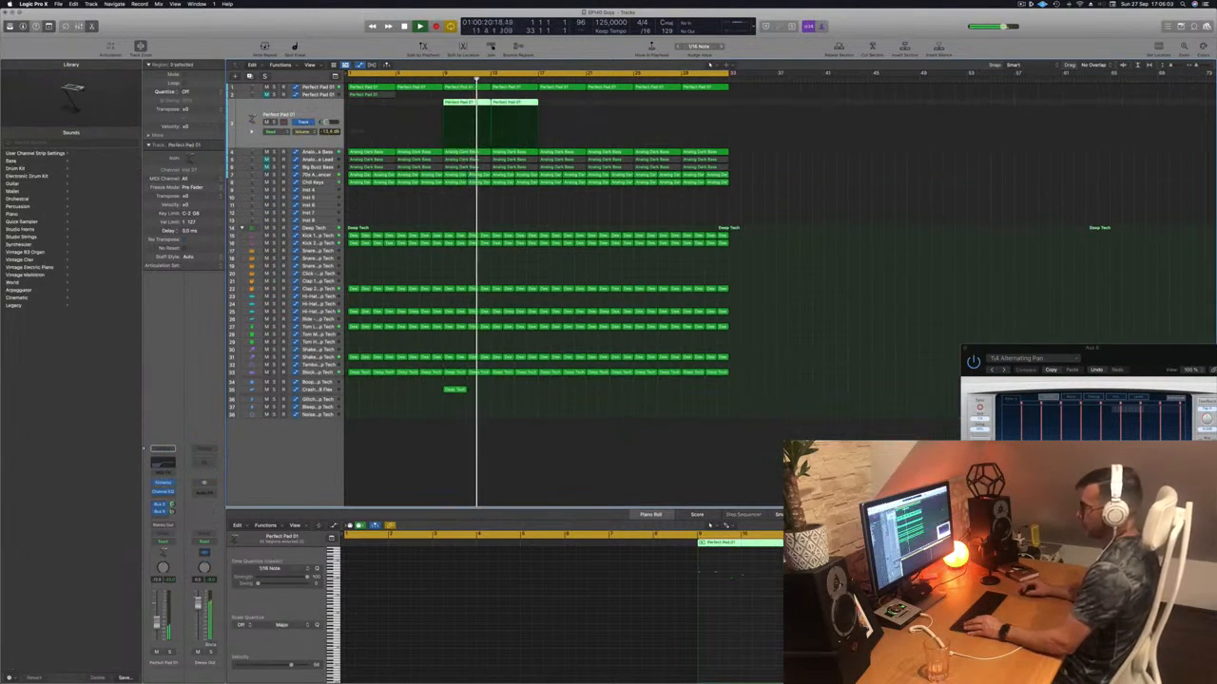
- Solo the Chill Keys track and play it from the start
left_click(583, 209)
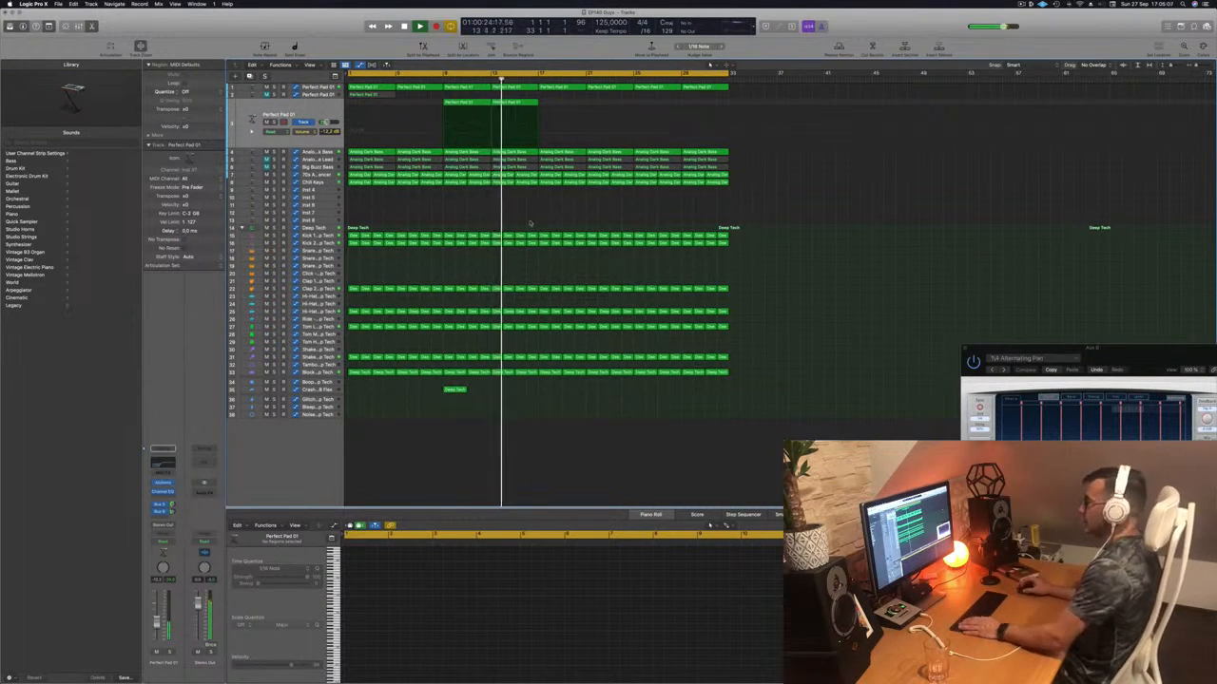
left_click(319, 183)
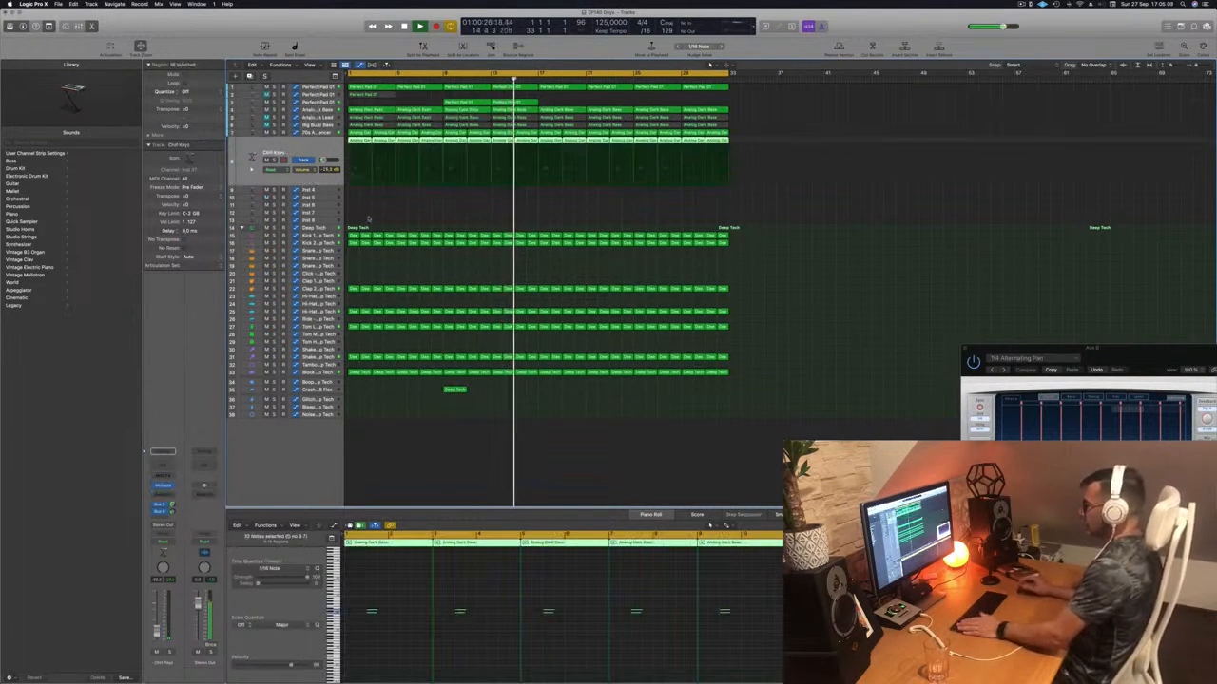
key("Return")
left_click(275, 160)
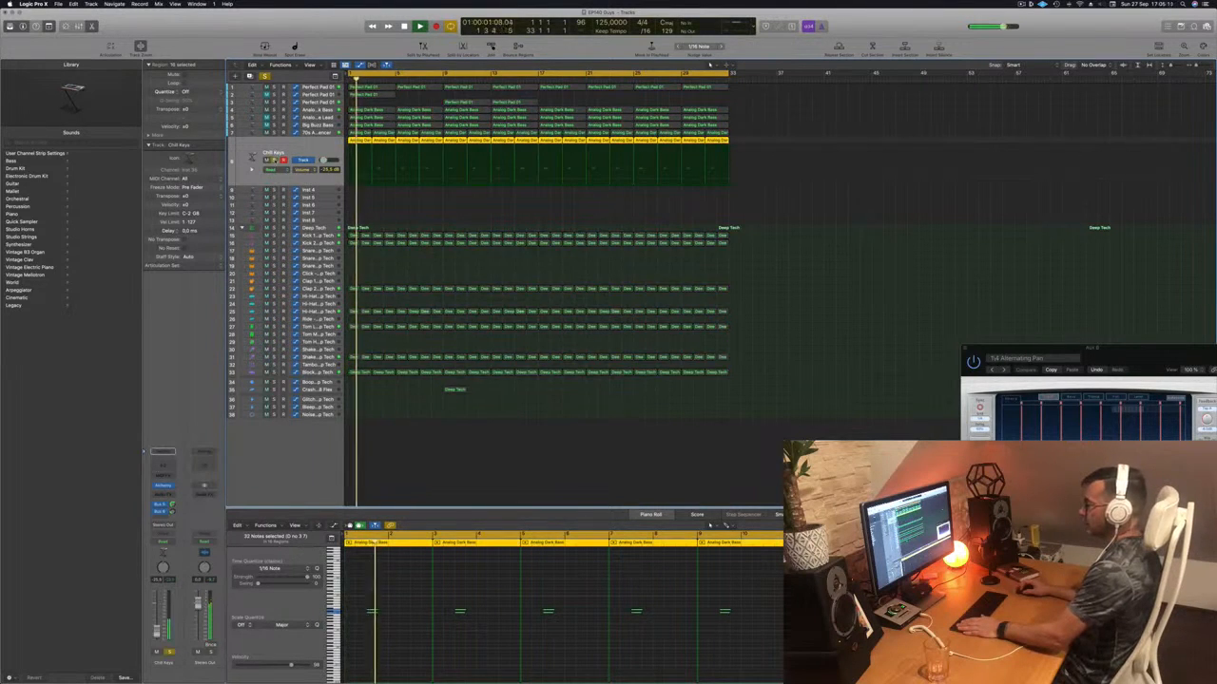
key("Return")
left_click(388, 206)
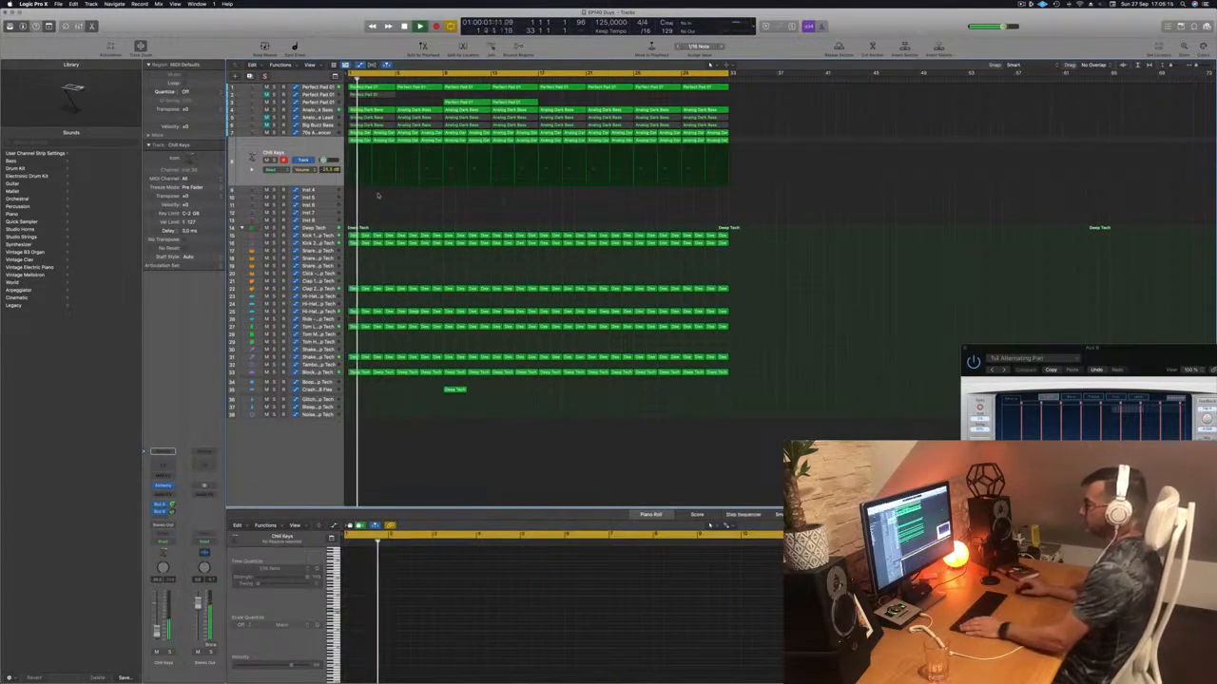
- Unmute Analog Glide Lead, replay from bar 1, and show an Analog Dark Bass region's notes
left_click(309, 125)
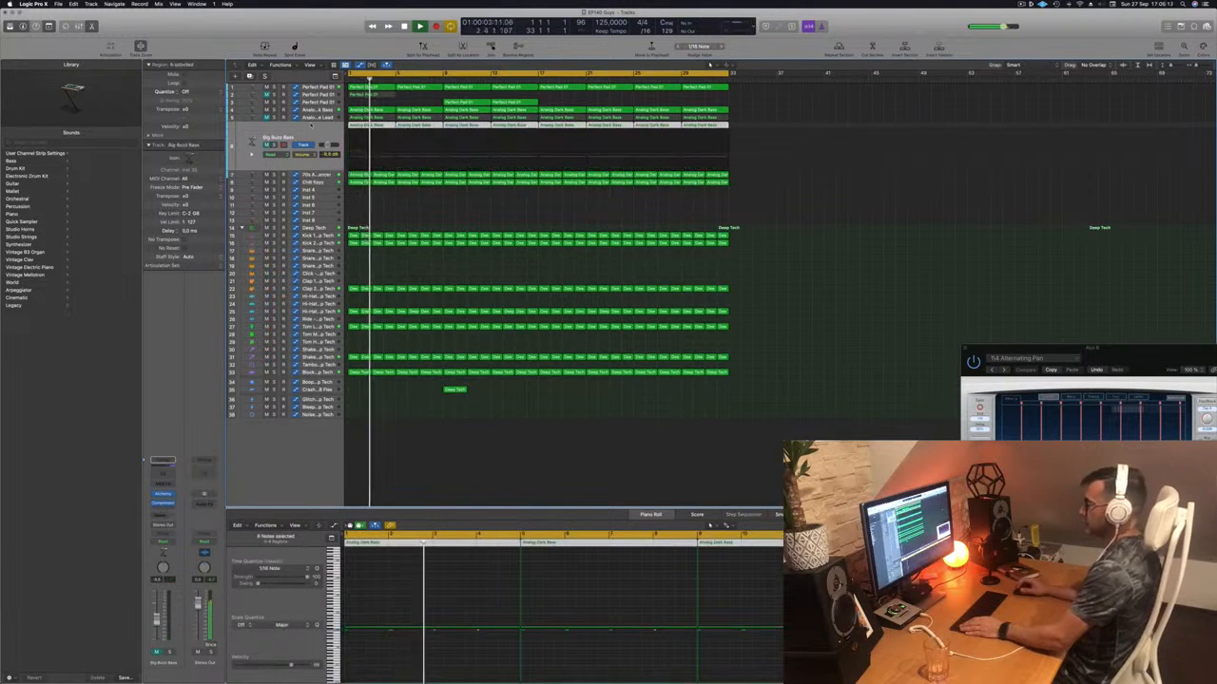
left_click(319, 118)
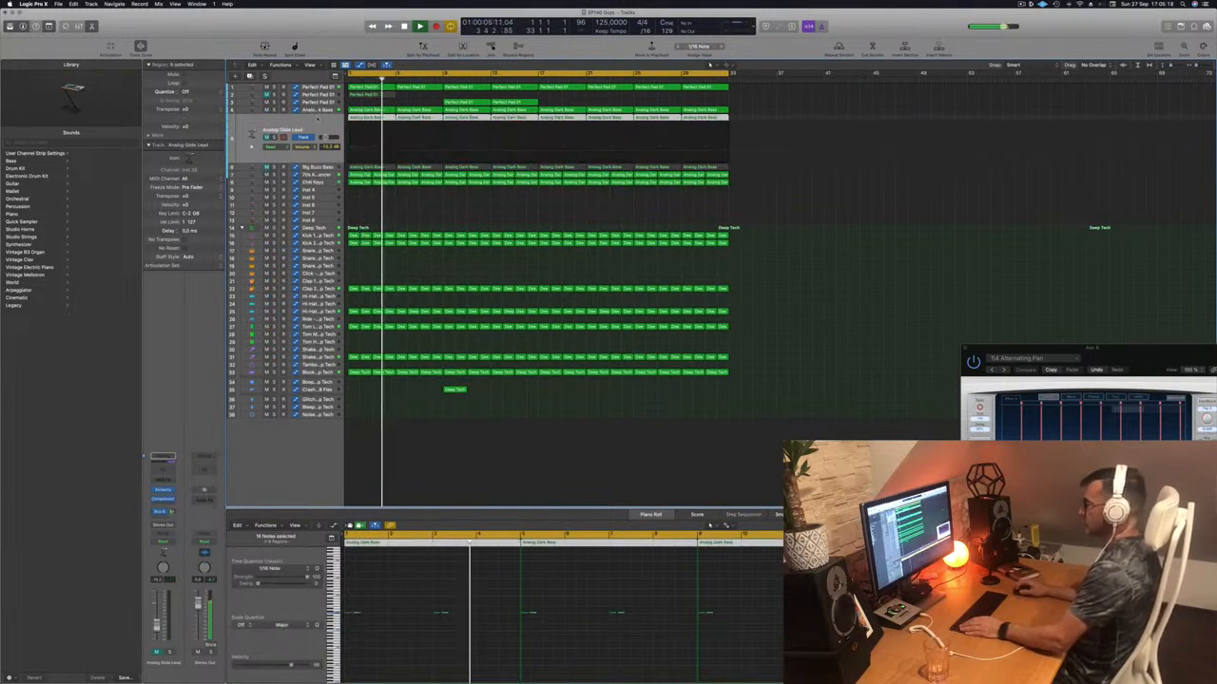
left_click(267, 138)
key("Return")
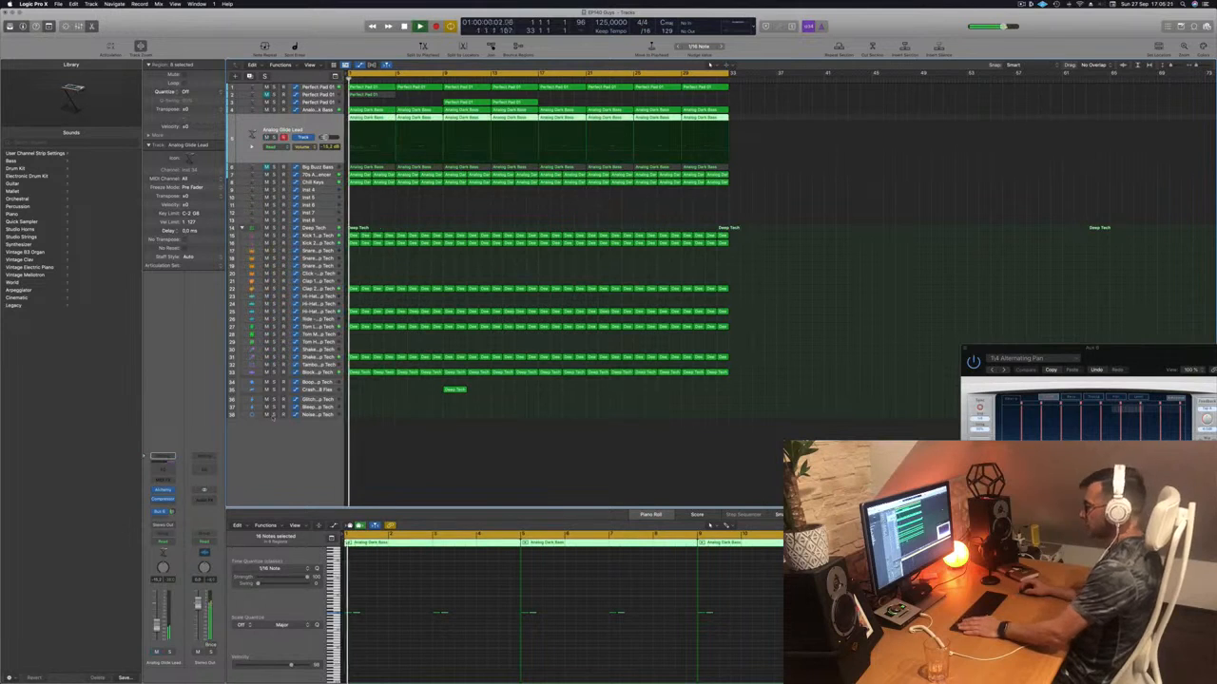
left_click(401, 640)
key("Return")
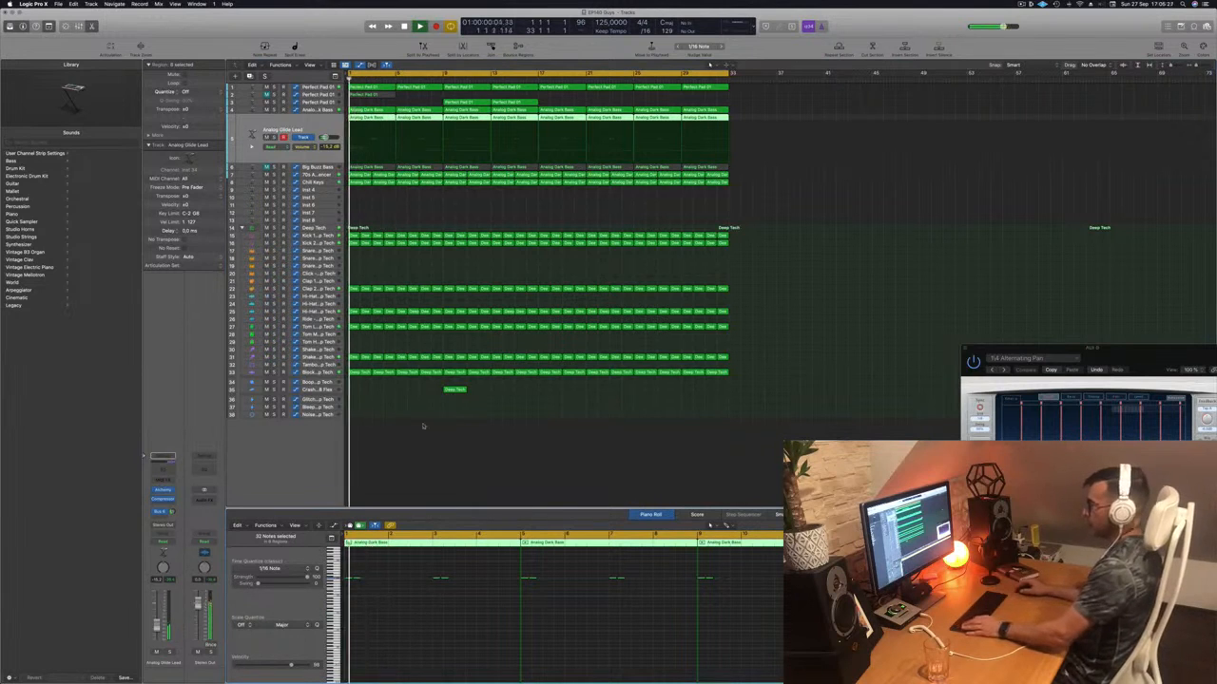
scroll(399, 631, "up", 10)
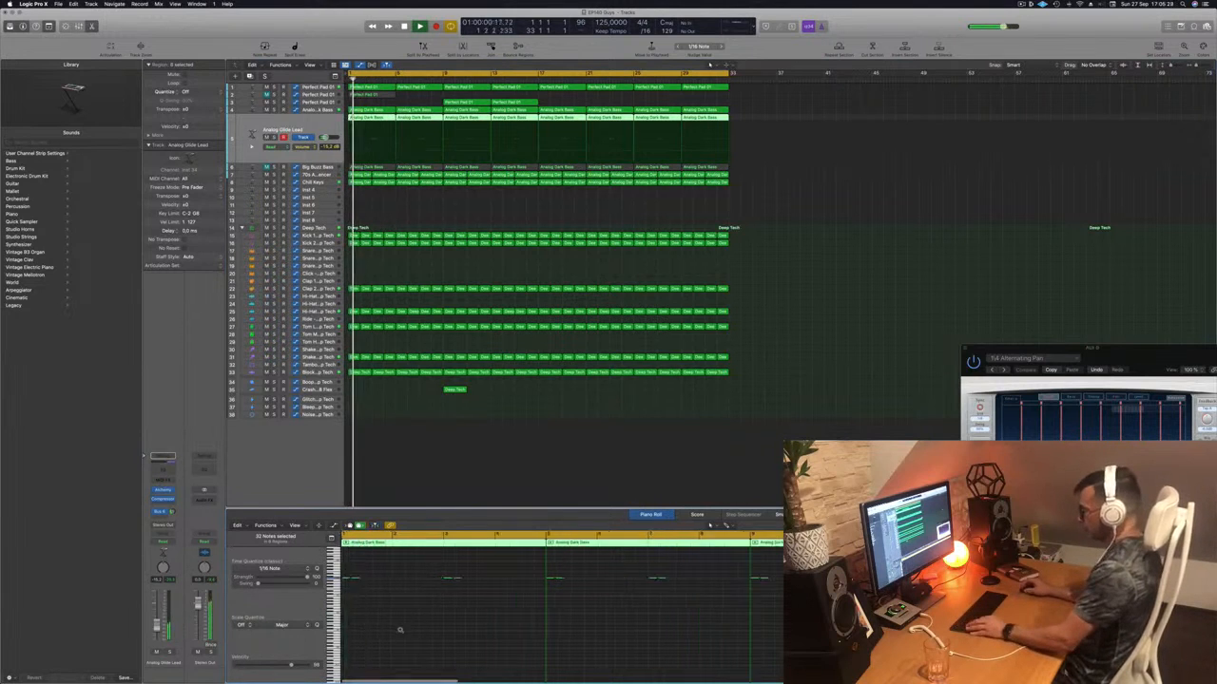
left_click(382, 180)
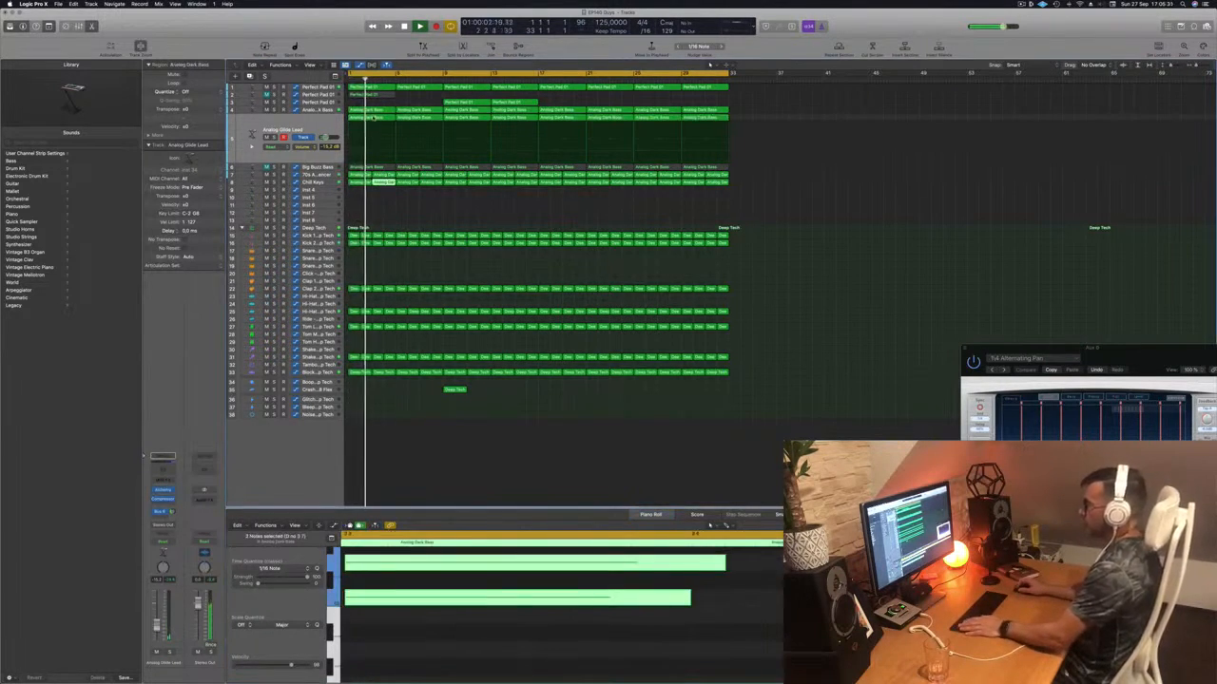
- Delete the Analog Glide Lead regions that follow the first one
left_click(375, 117)
scroll(419, 617, "down", 8)
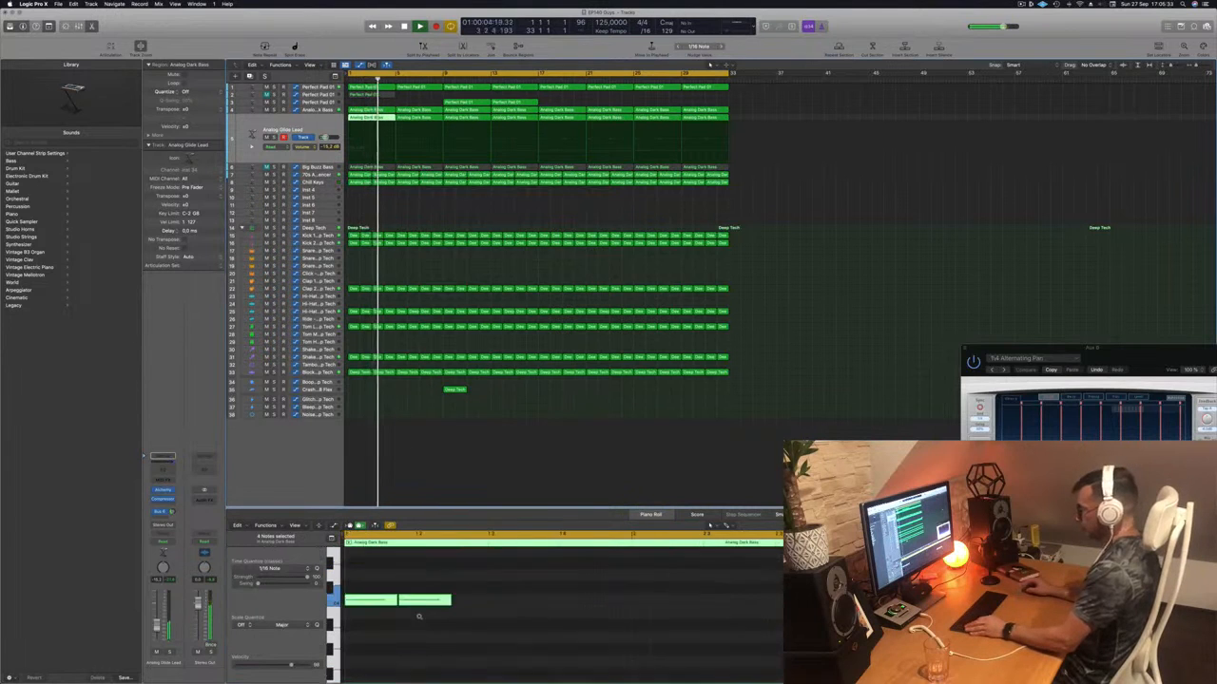
left_click_drag(372, 575, 378, 641)
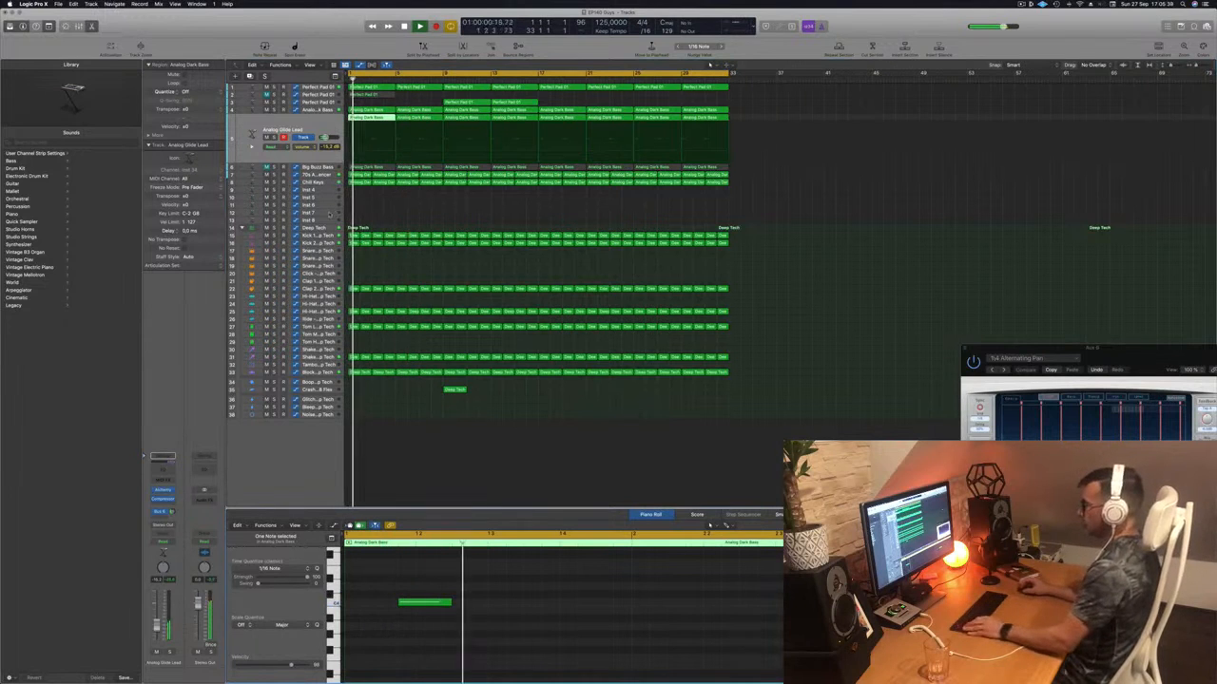
left_click_drag(756, 116, 467, 119)
key("Delete")
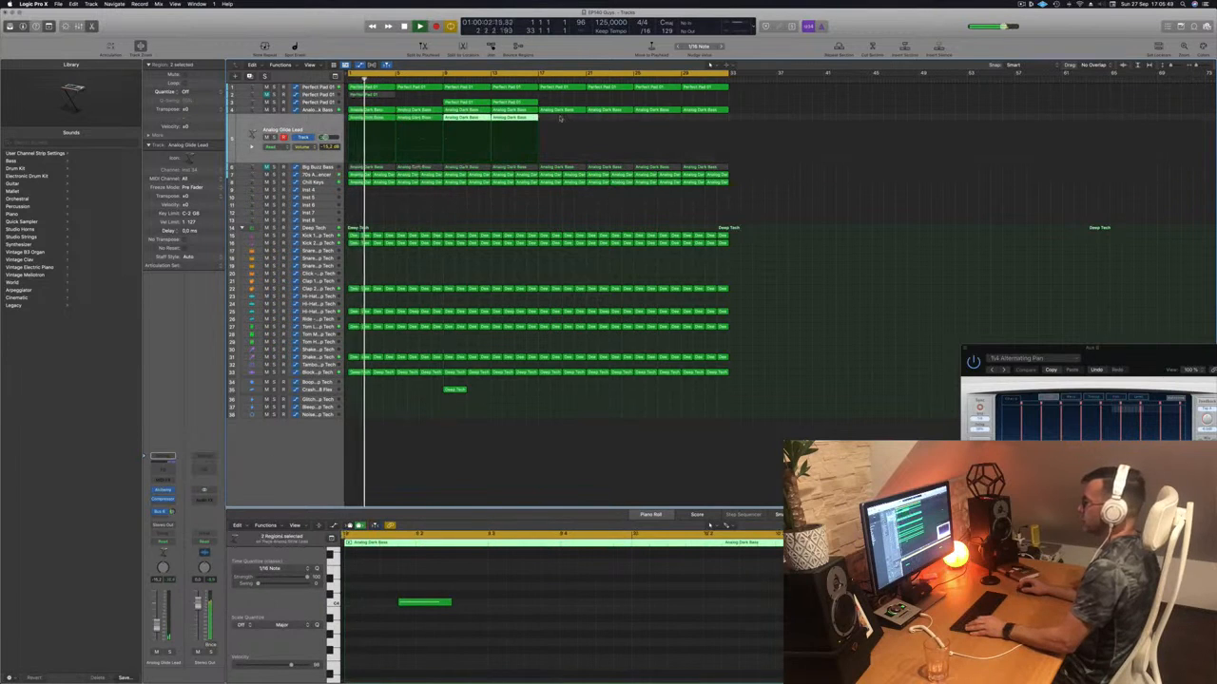
- Select the lead track's regions, play them back, and open its Alchemy instrument
mouse_move(560, 117)
left_mouse_down()
mouse_move(359, 123)
mouse_move(567, 125)
left_mouse_up()
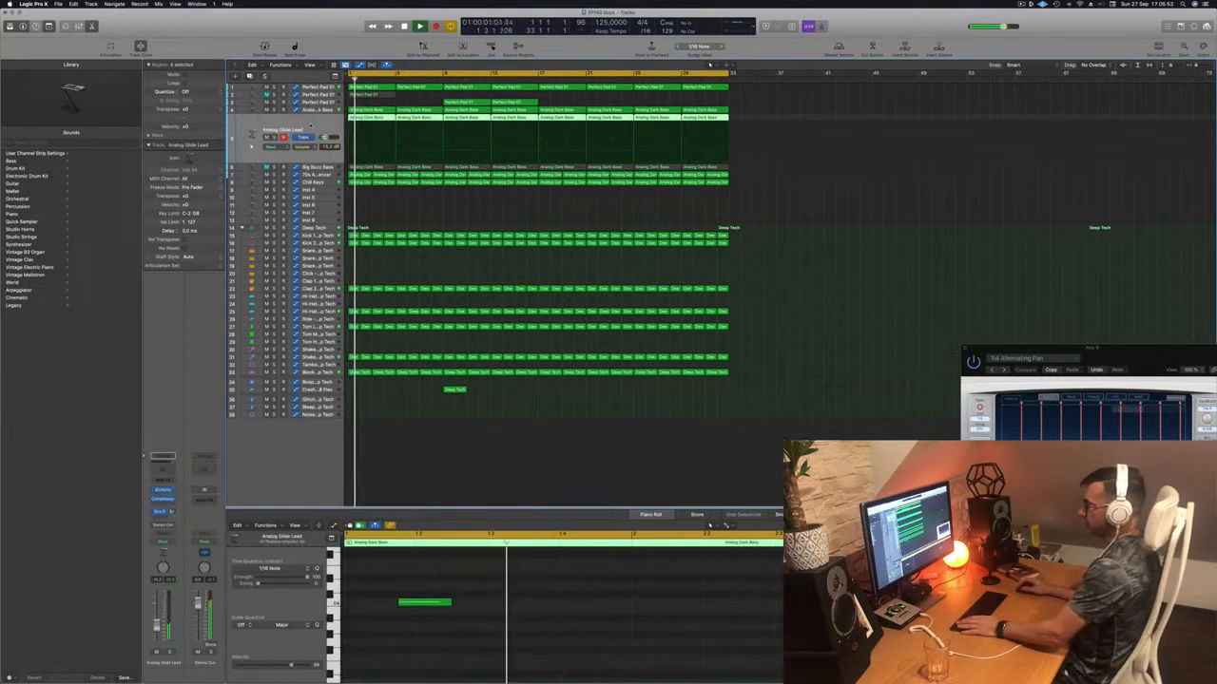
key("space")
key("space")
left_click(484, 634)
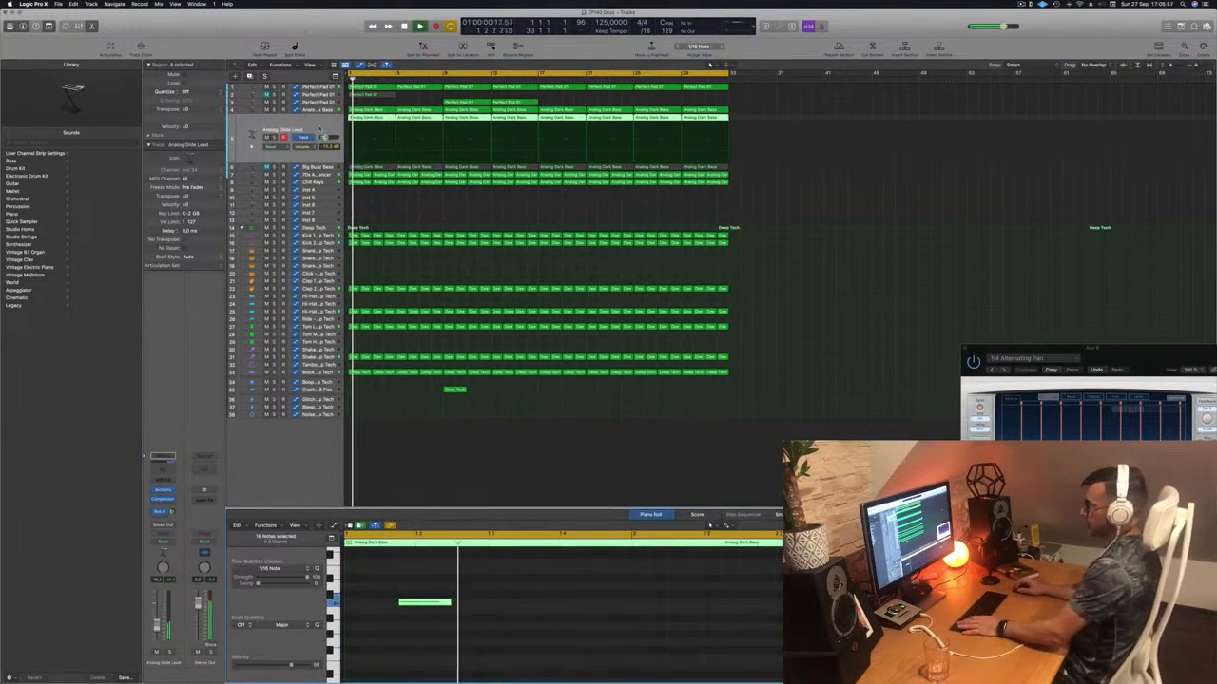
key("space")
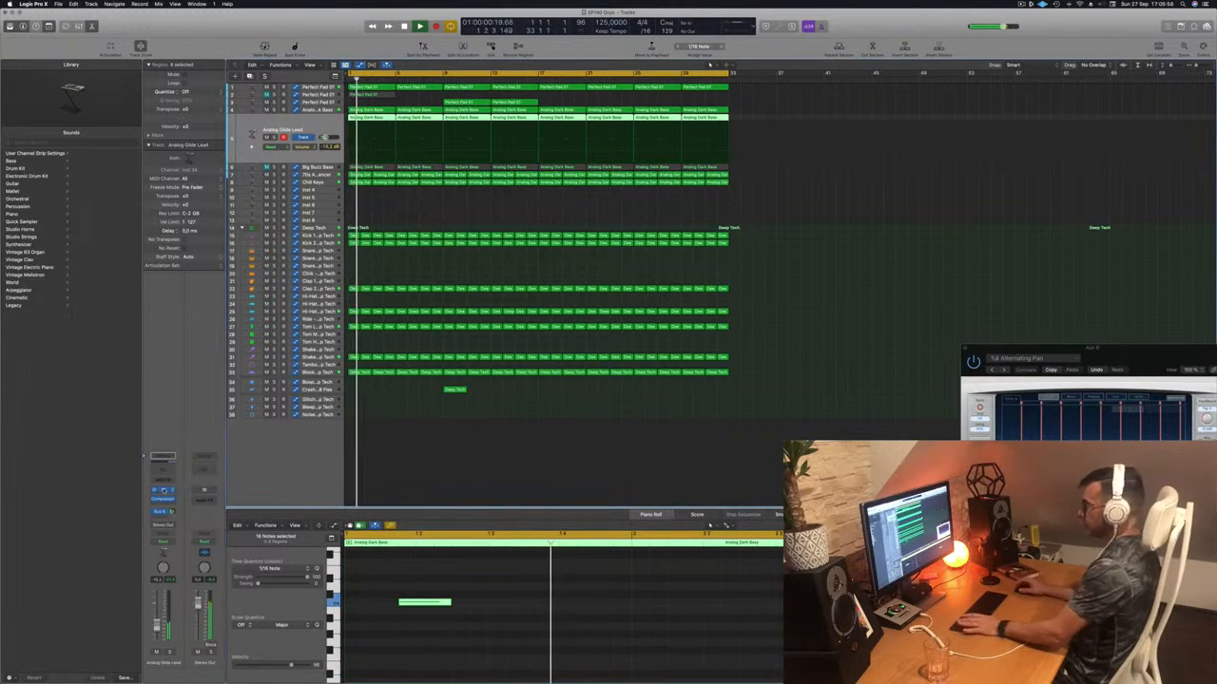
left_click(164, 491)
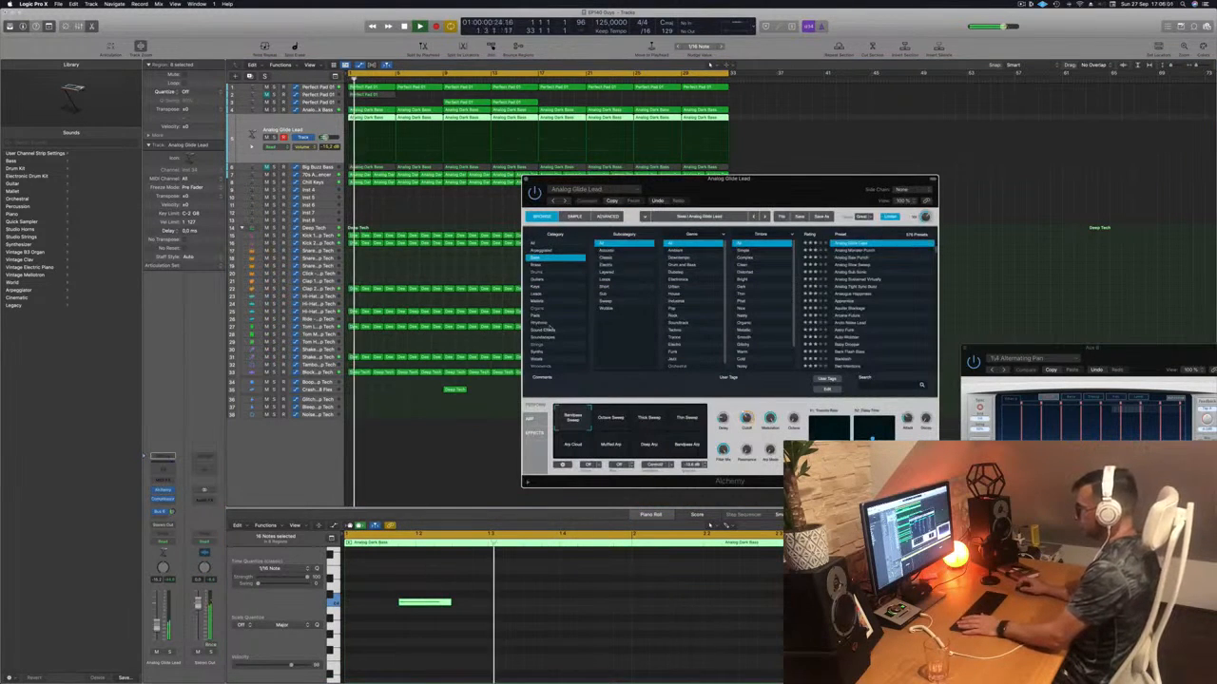
- Audition Rhythmic presets from Chaotic Pattern Echoes through Clock Organ, Clockwork Guitar and Cloud Formations
left_click(538, 324)
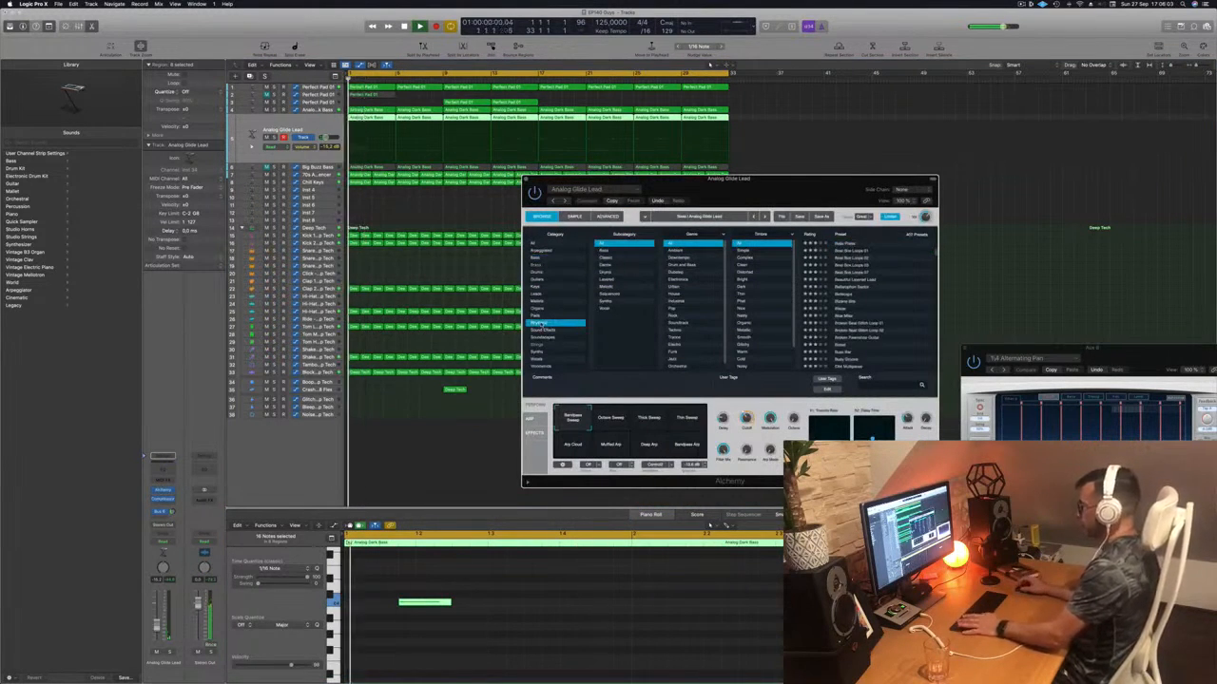
scroll(843, 297, "down", 5)
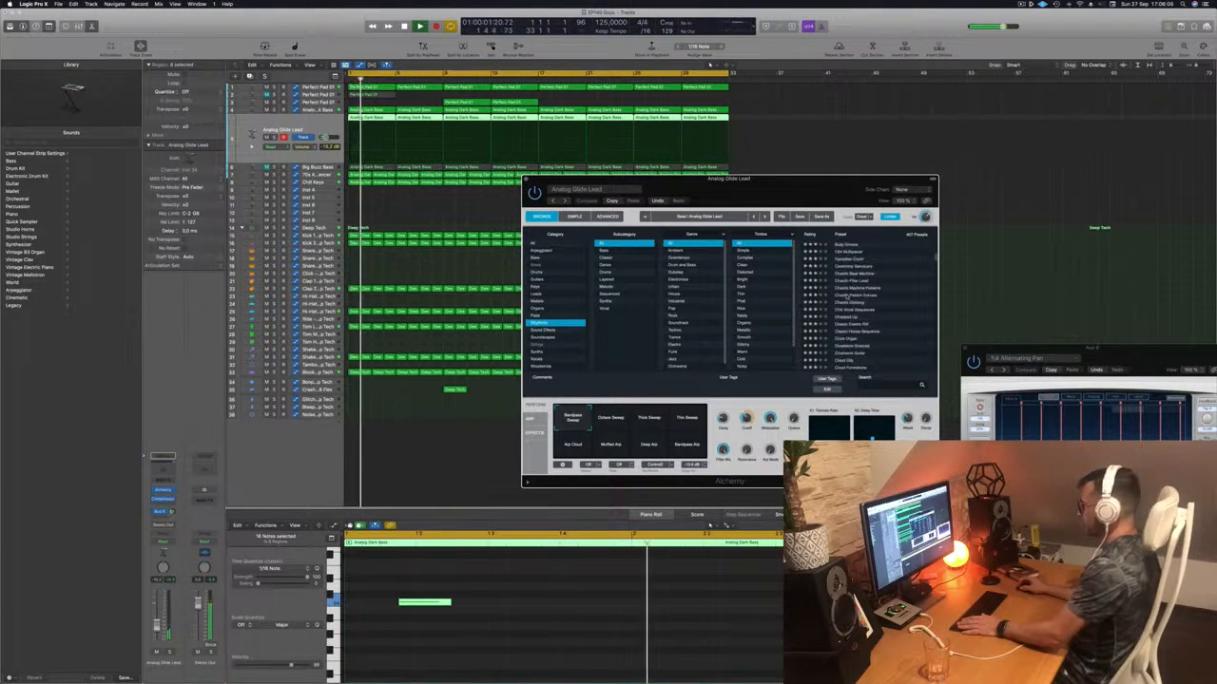
left_click(844, 295)
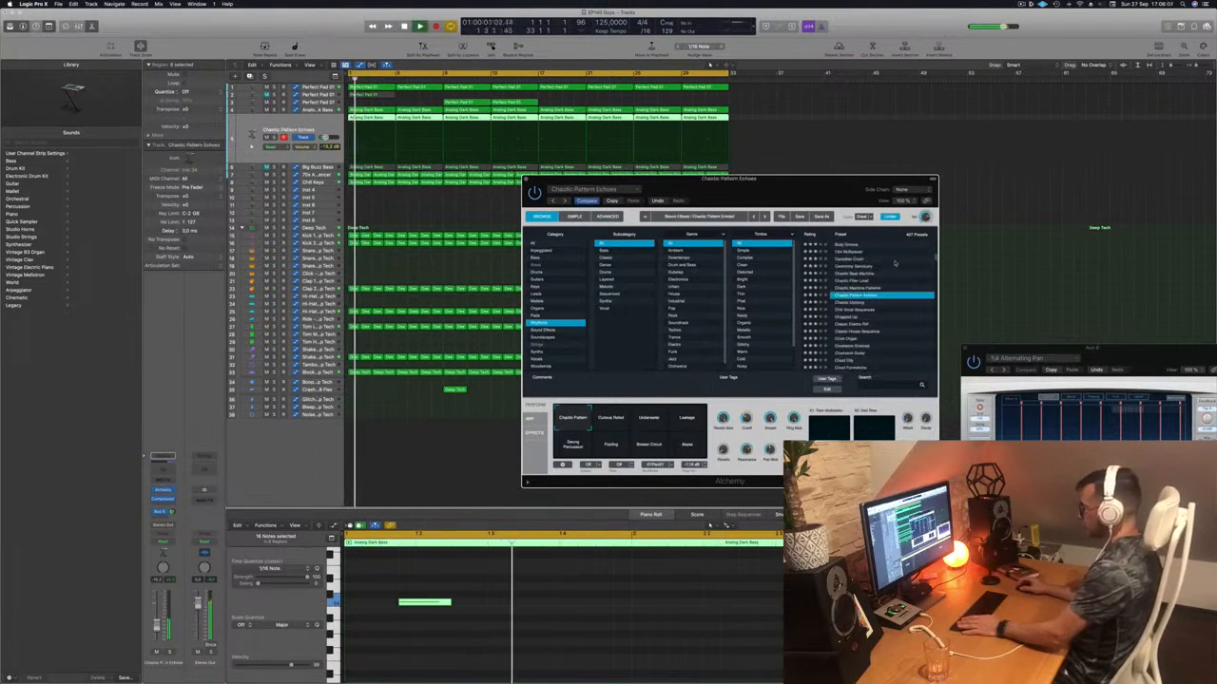
left_click_drag(784, 193, 695, 107)
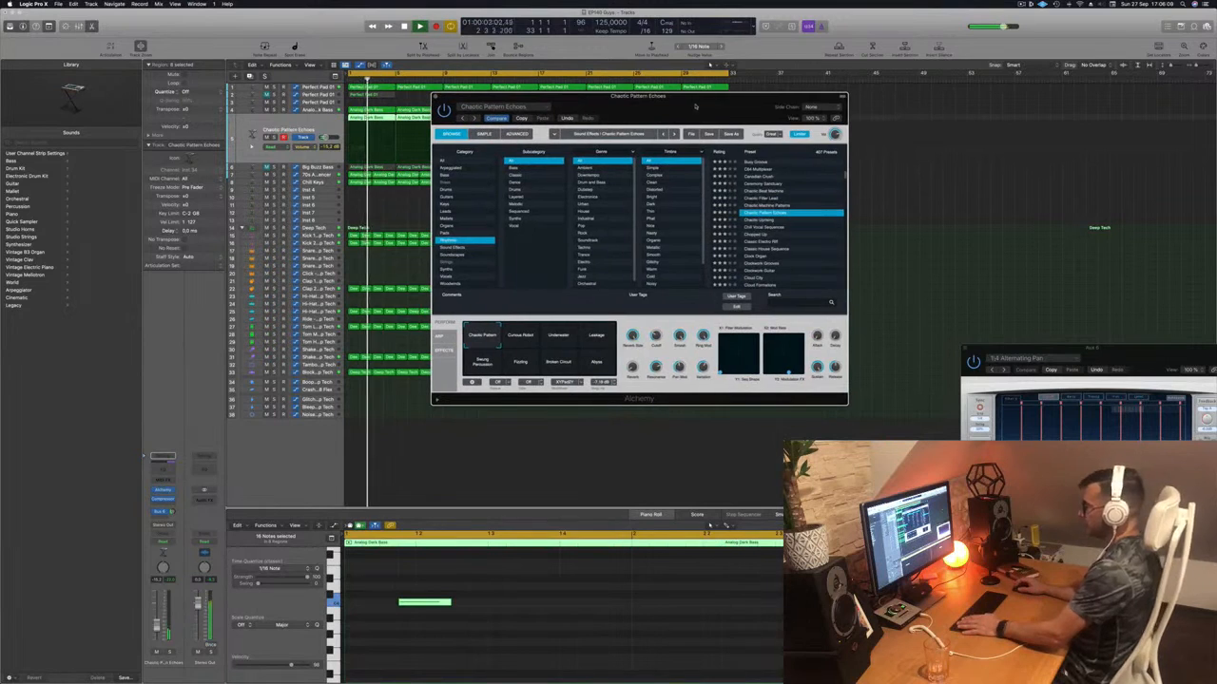
key("Down")
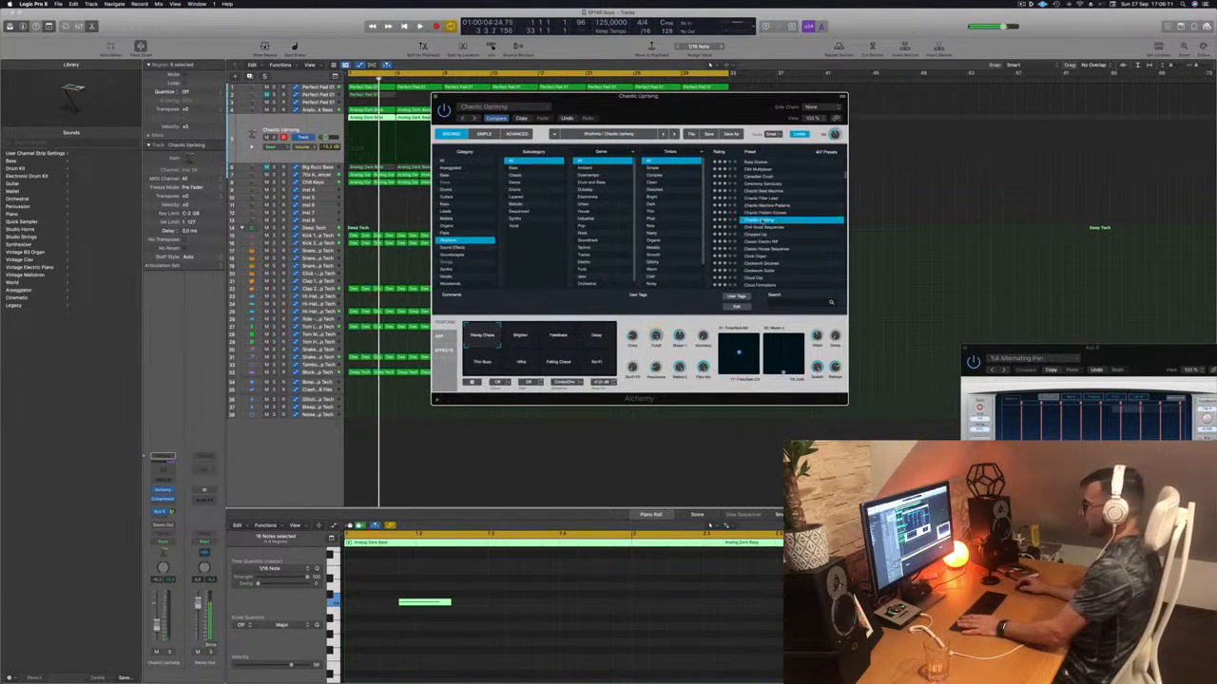
key("space")
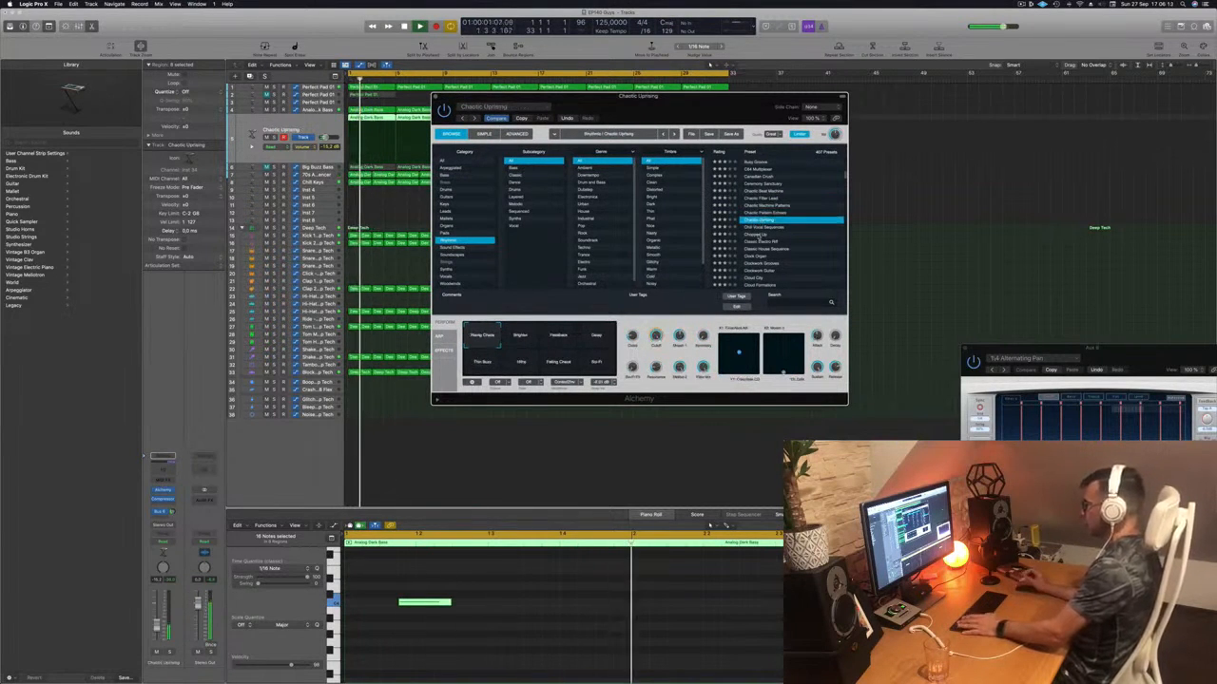
left_click(762, 235)
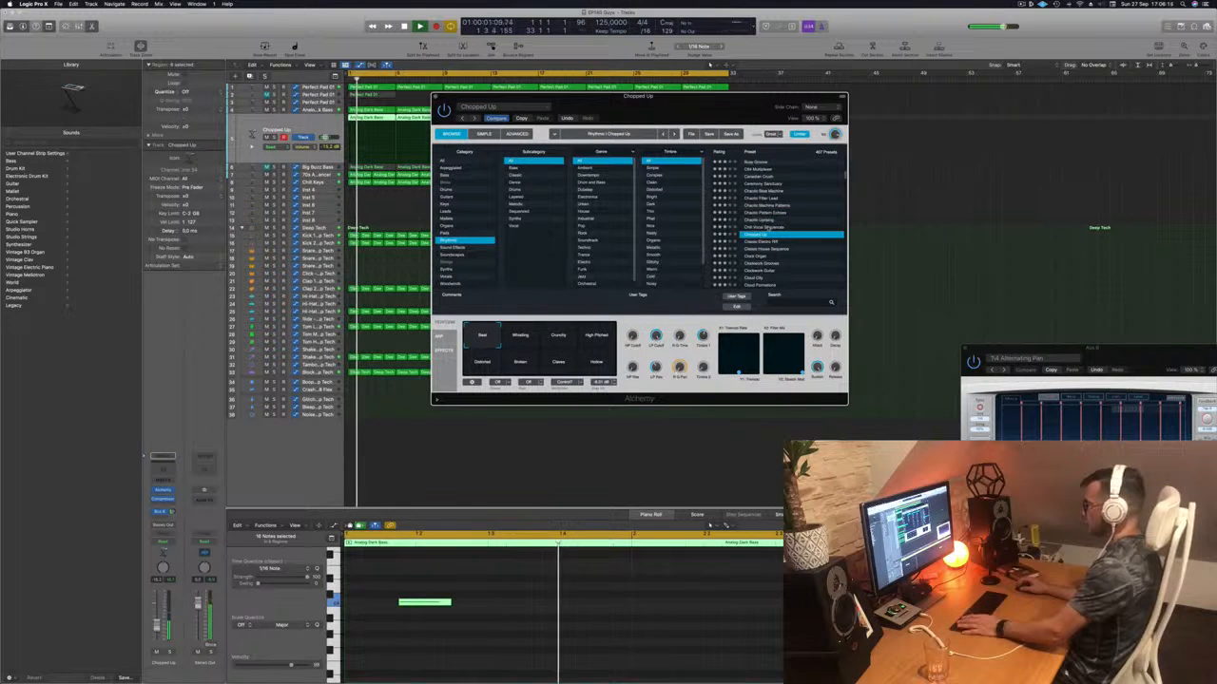
key("Up")
scroll(760, 242, "down", 1)
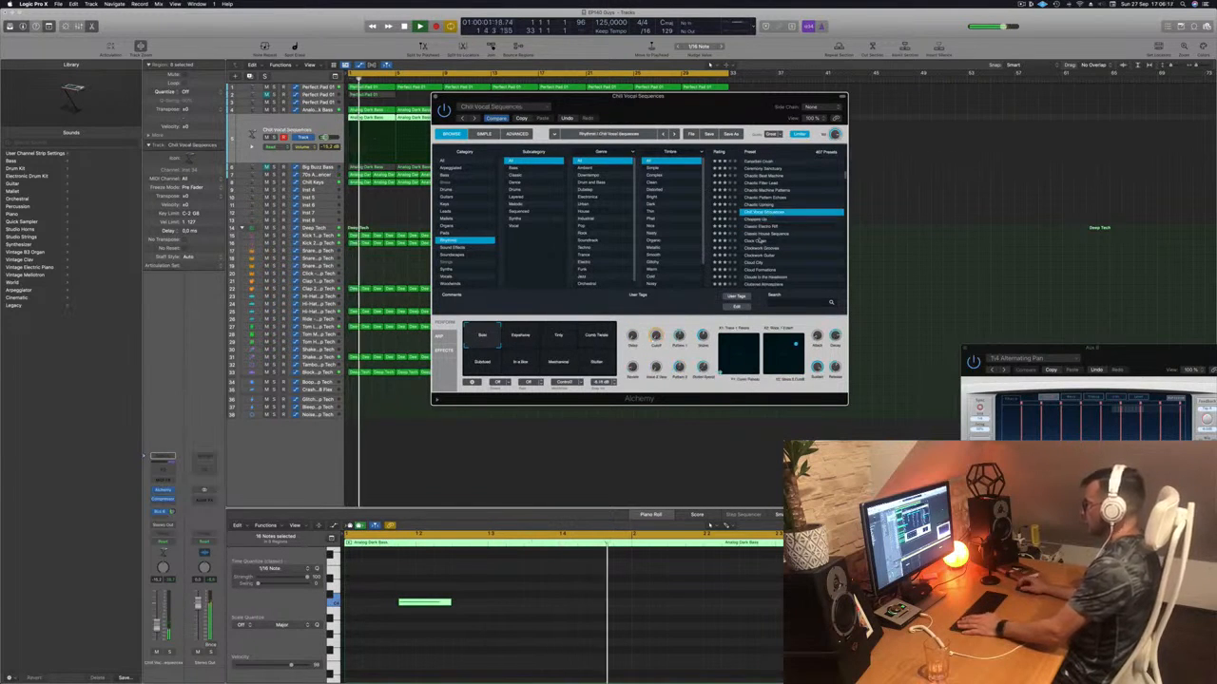
left_click(759, 241)
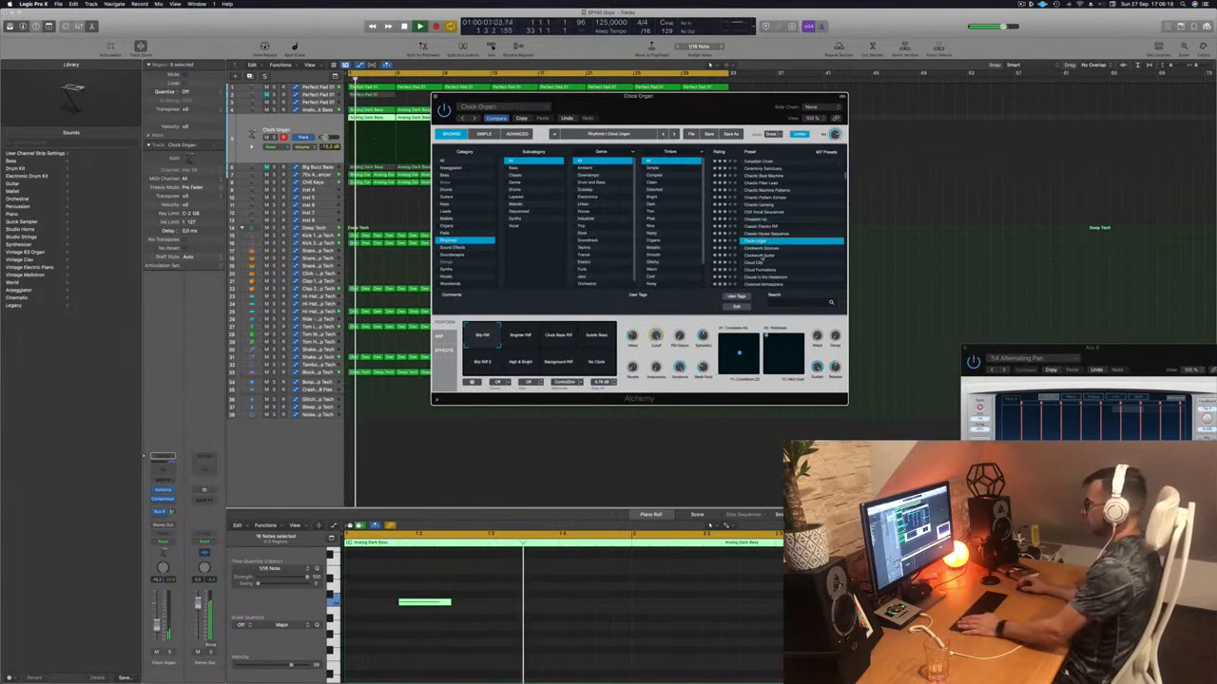
left_click(762, 255)
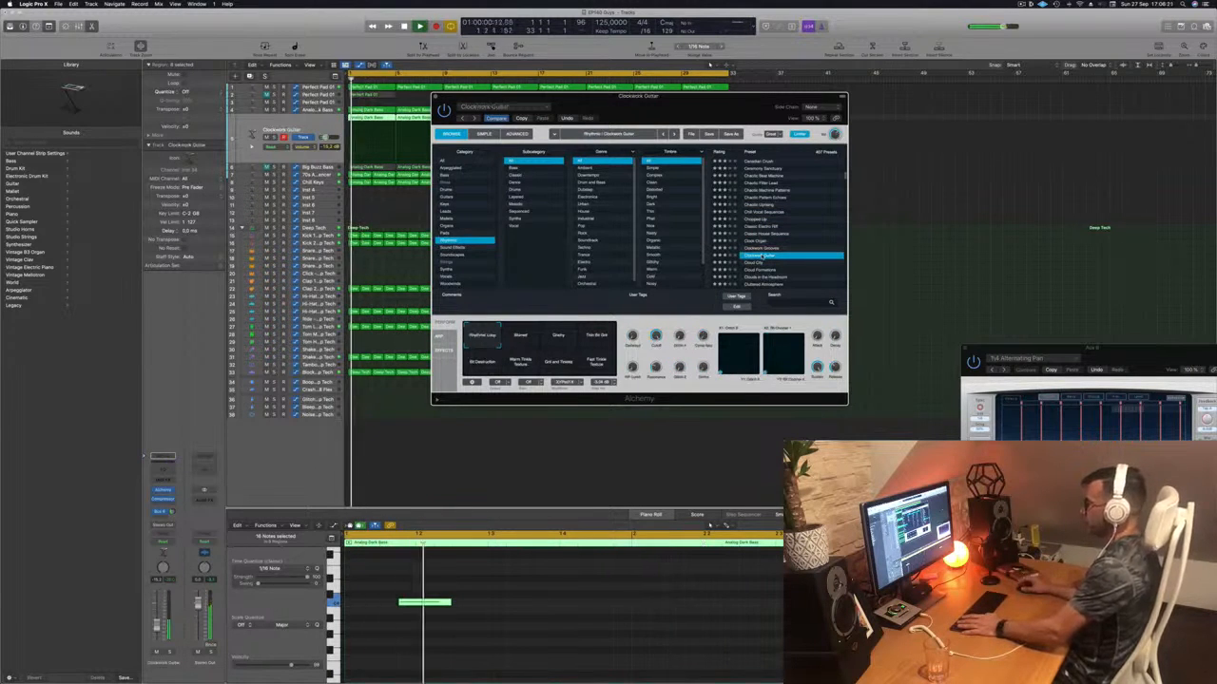
left_click(759, 264)
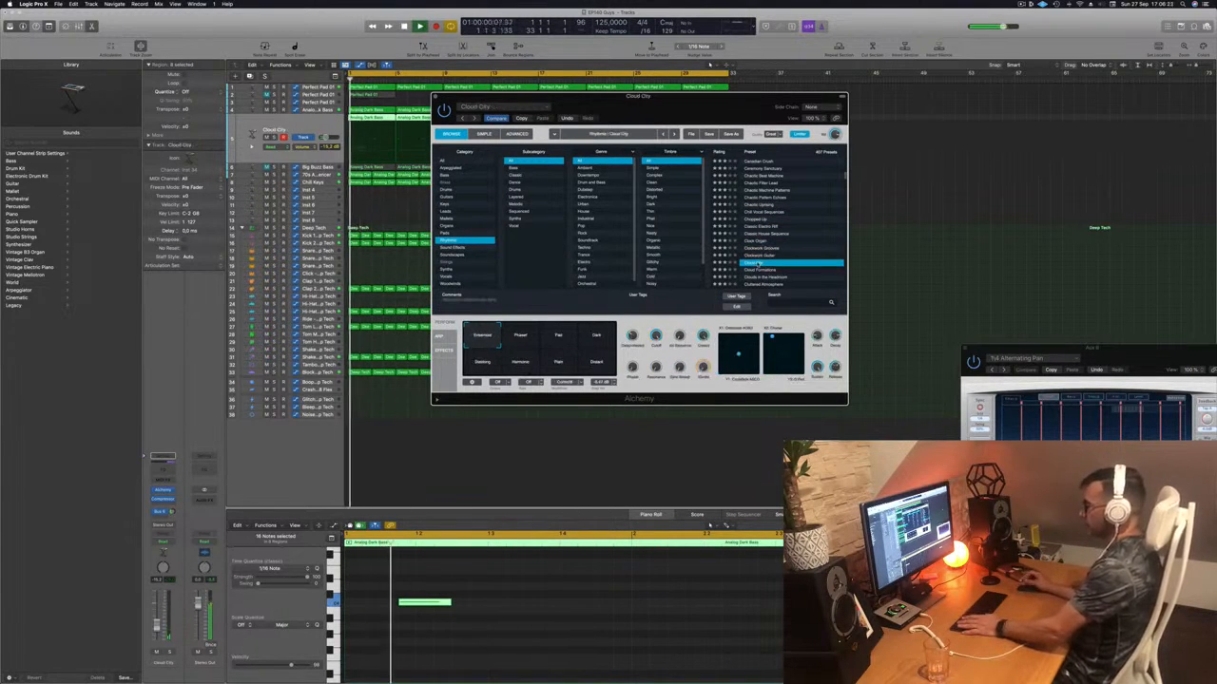
left_click(761, 270)
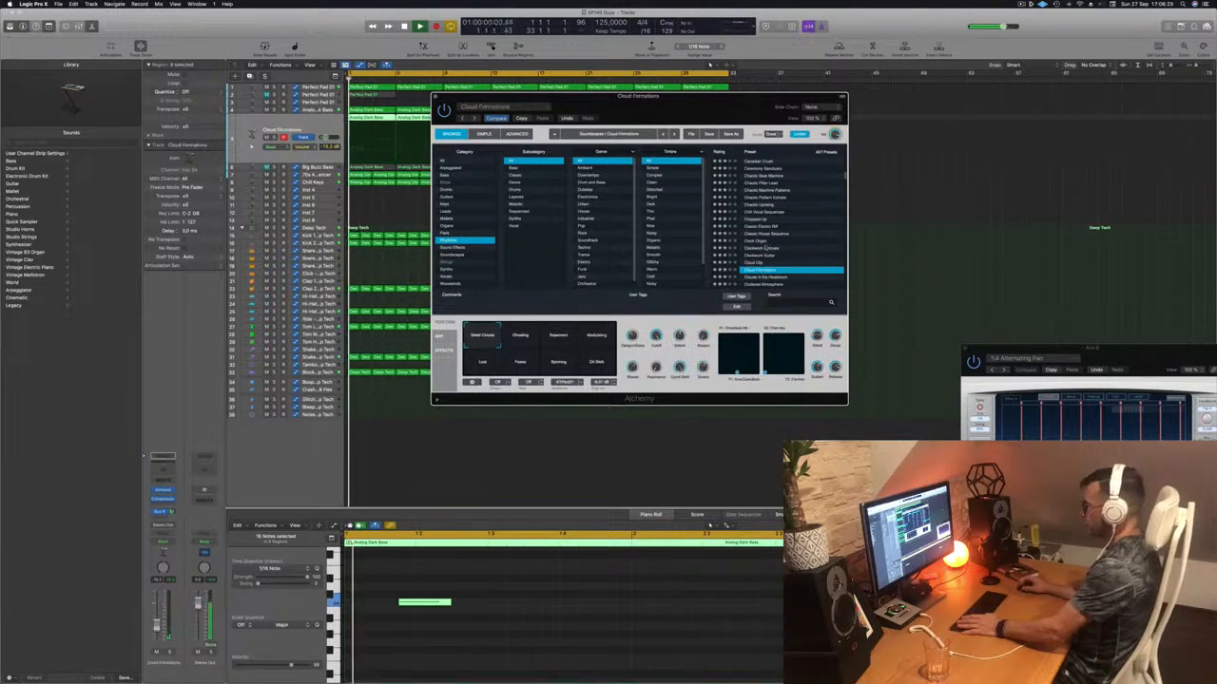
- Audition Crimson Cloudscape, Crunchy Synth Patterns, Crystal Pulse, Dark Tempo, Daylight Apparition and Deconstruction presets
scroll(775, 256, "down", 3)
scroll(781, 251, "down", 2)
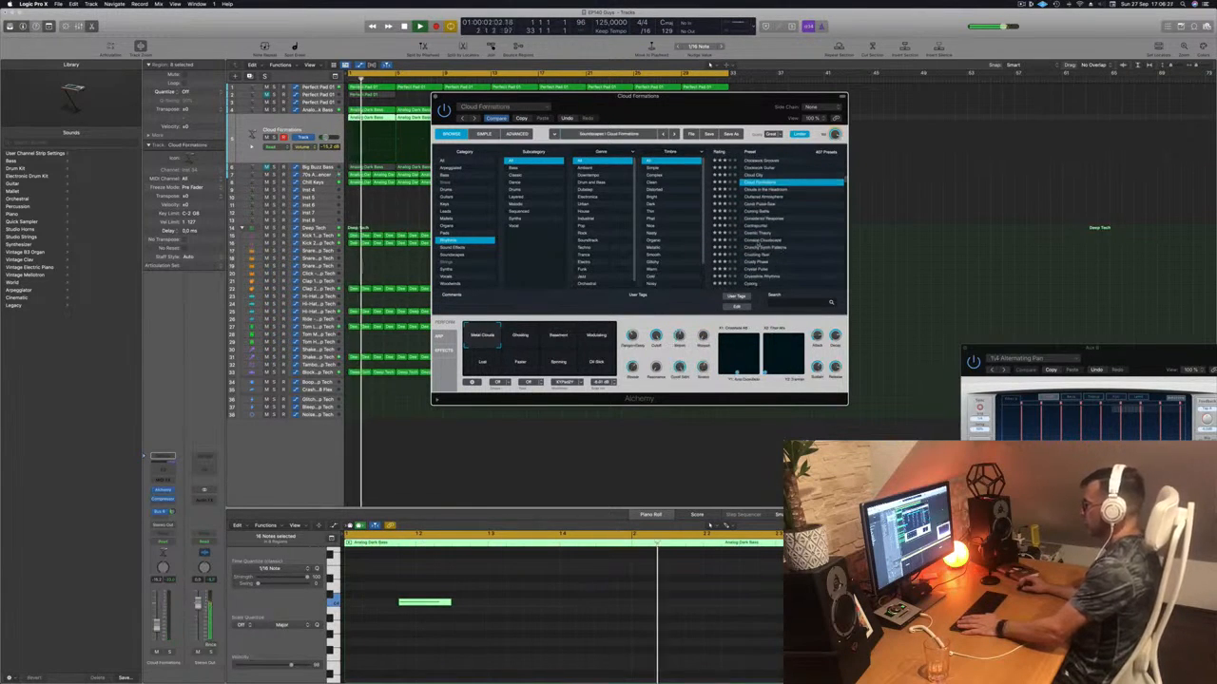
left_click(757, 242)
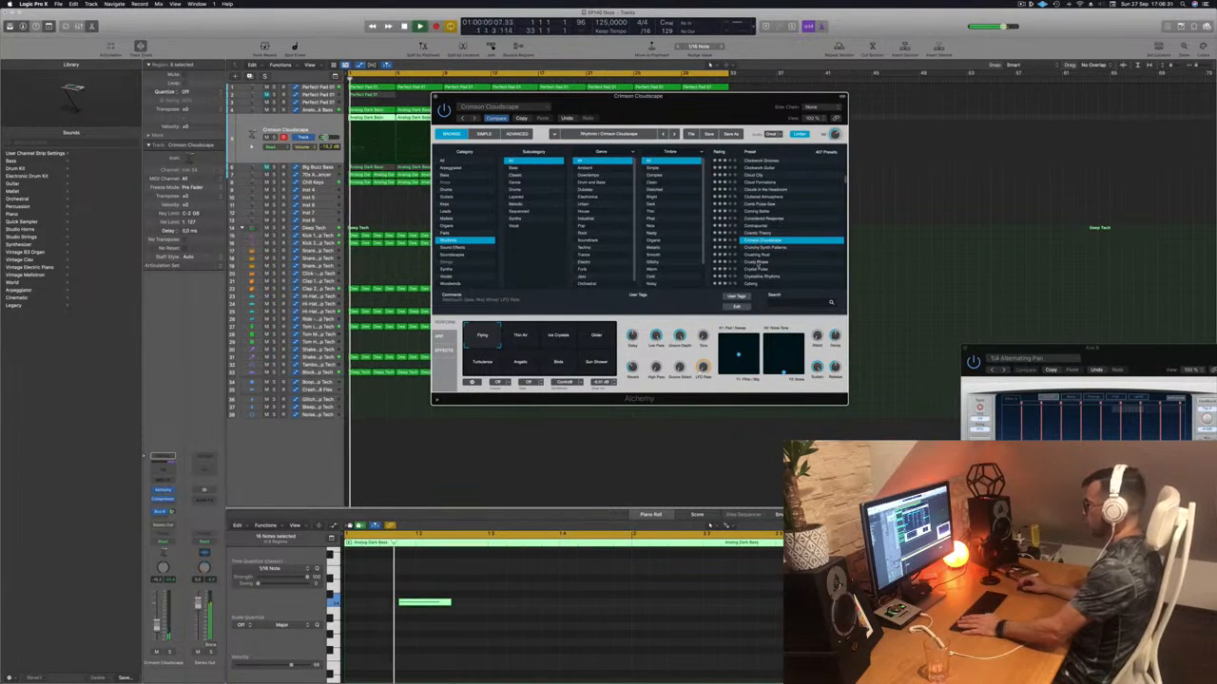
left_click(762, 249)
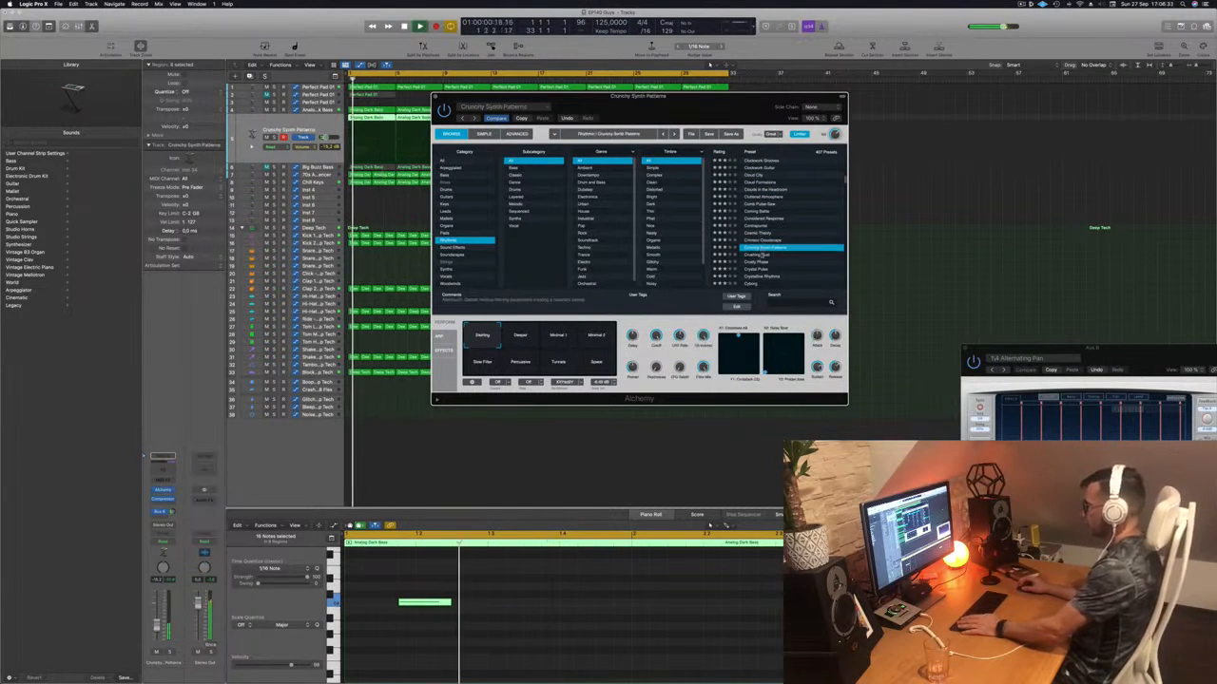
scroll(770, 249, "down", 1)
scroll(779, 248, "down", 2)
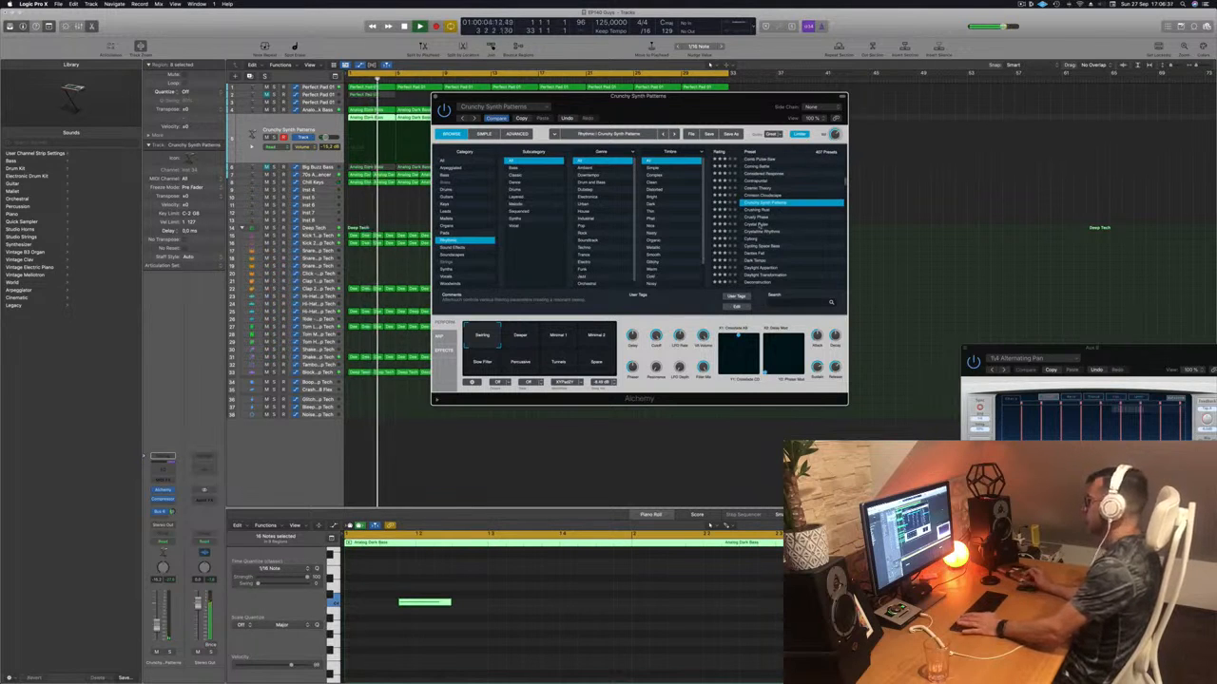
left_click(760, 224)
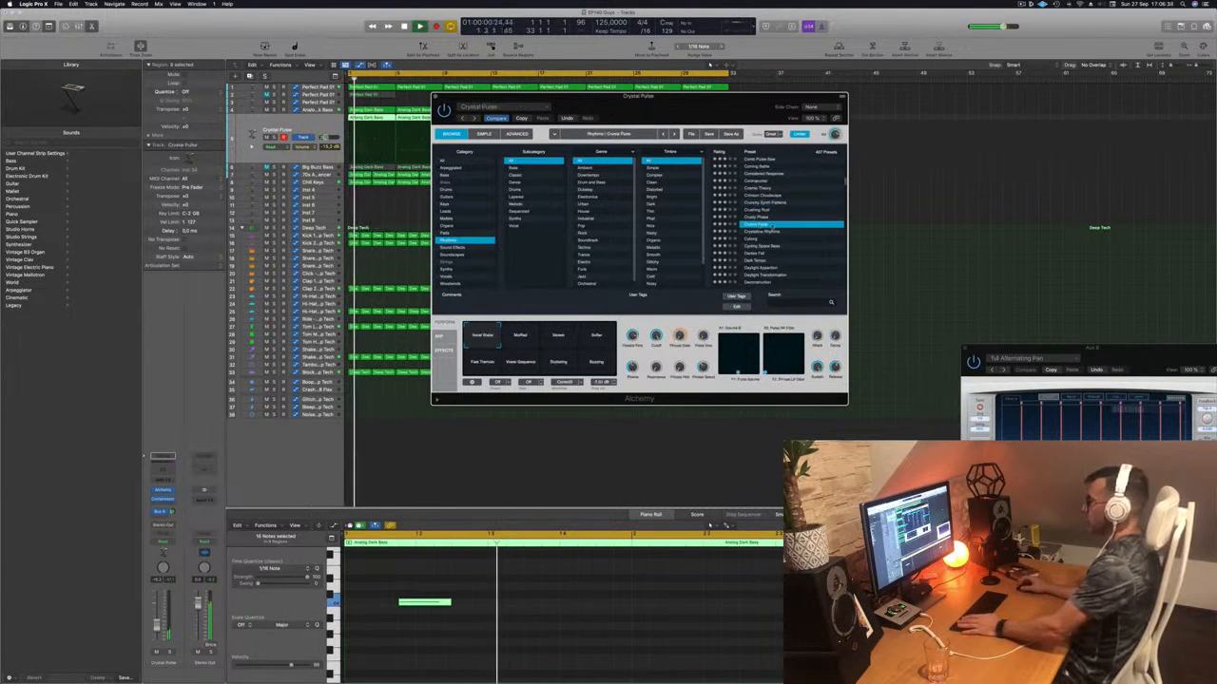
scroll(772, 226, "down", 1)
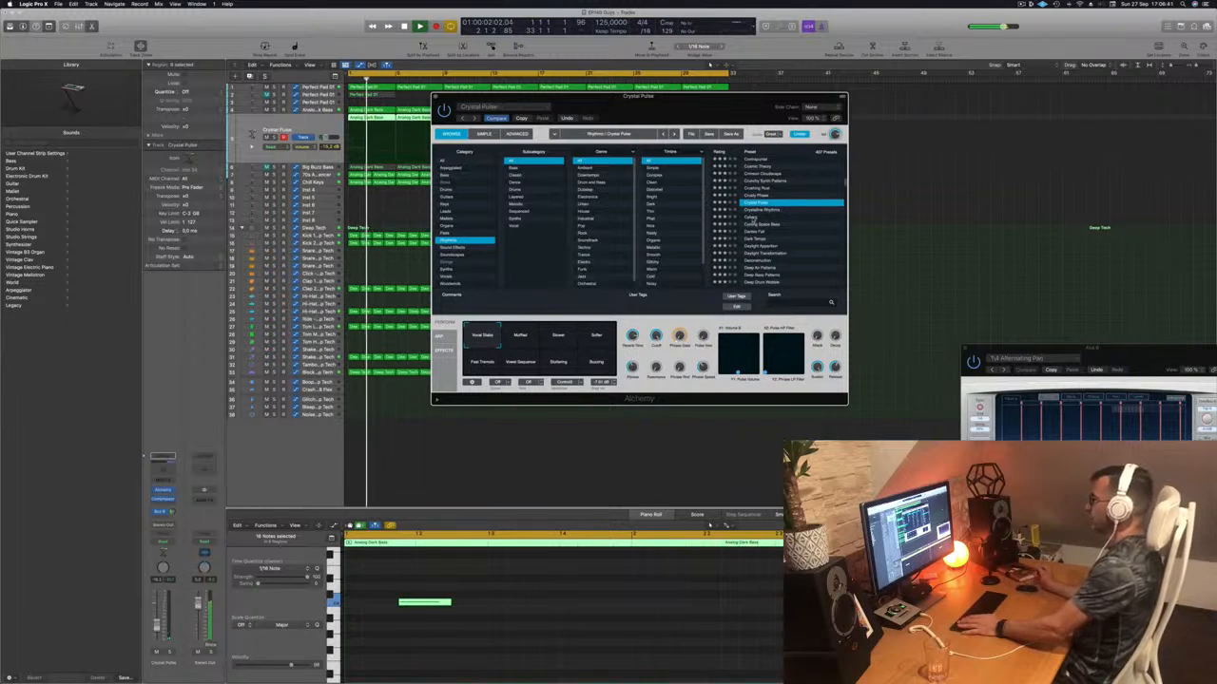
left_click(753, 219)
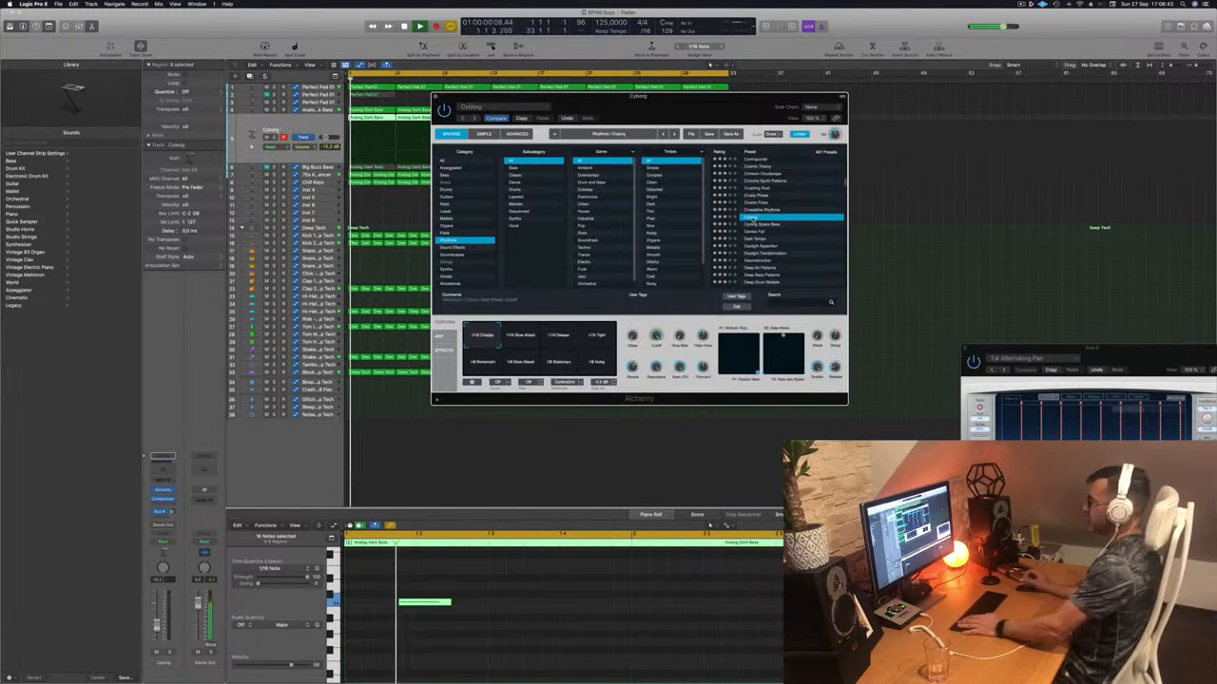
scroll(772, 219, "down", 1)
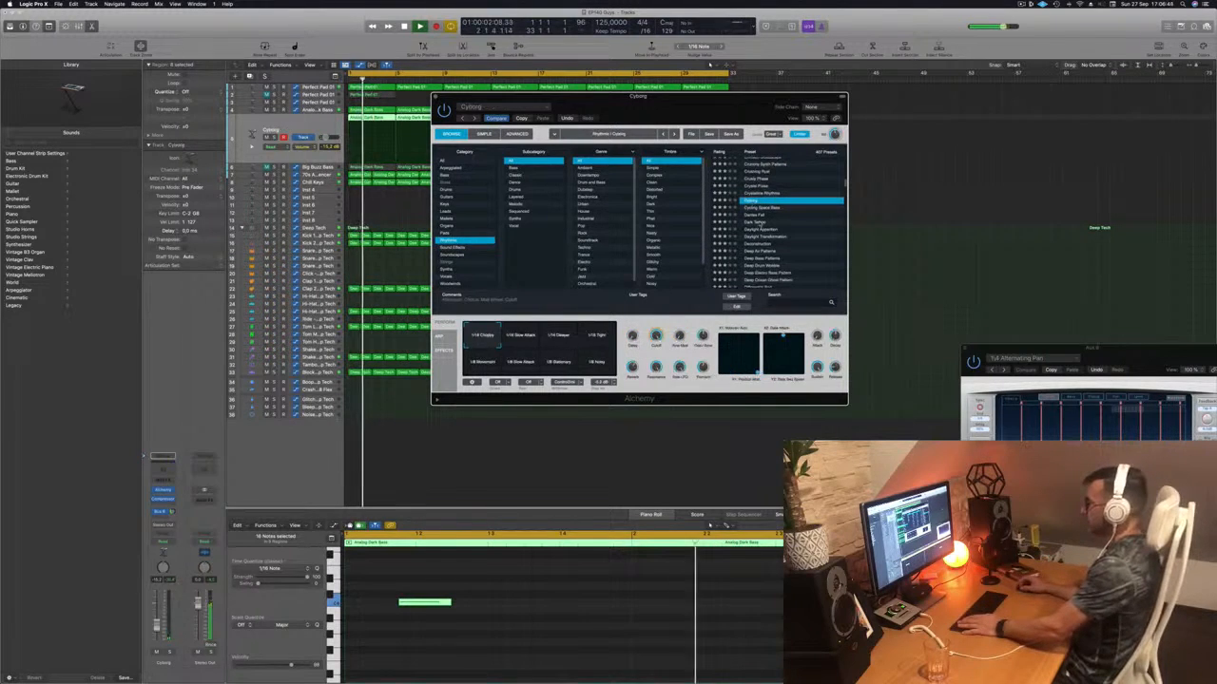
left_click(757, 221)
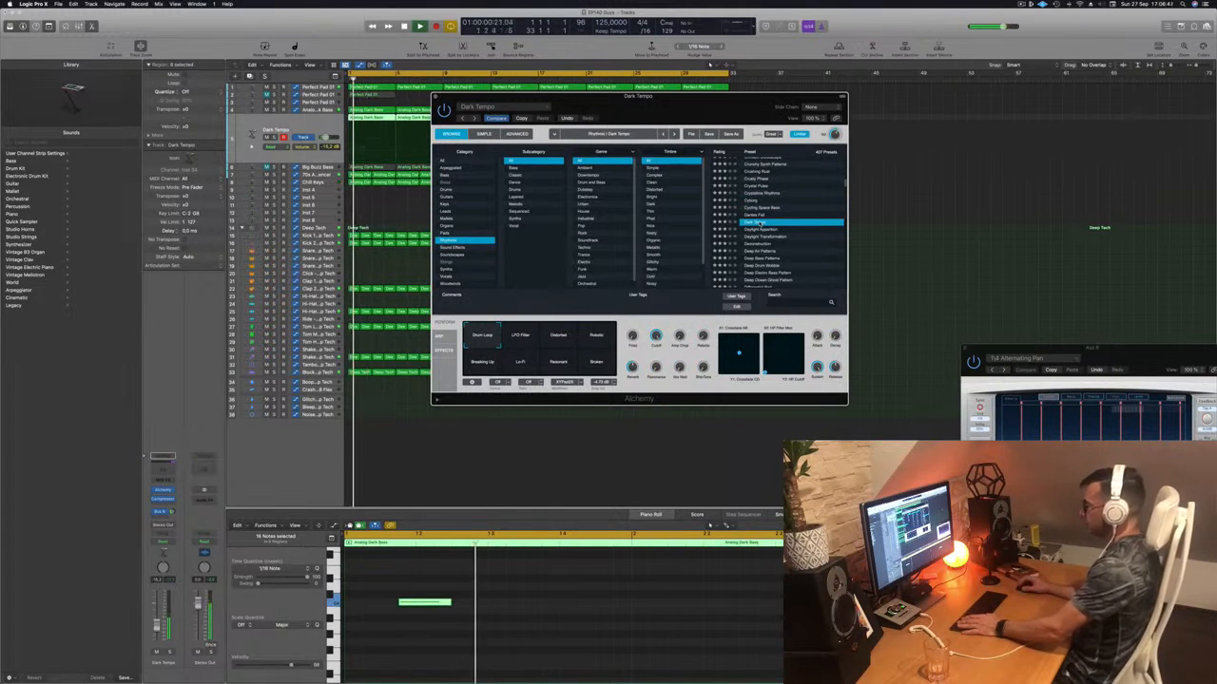
left_click(763, 229)
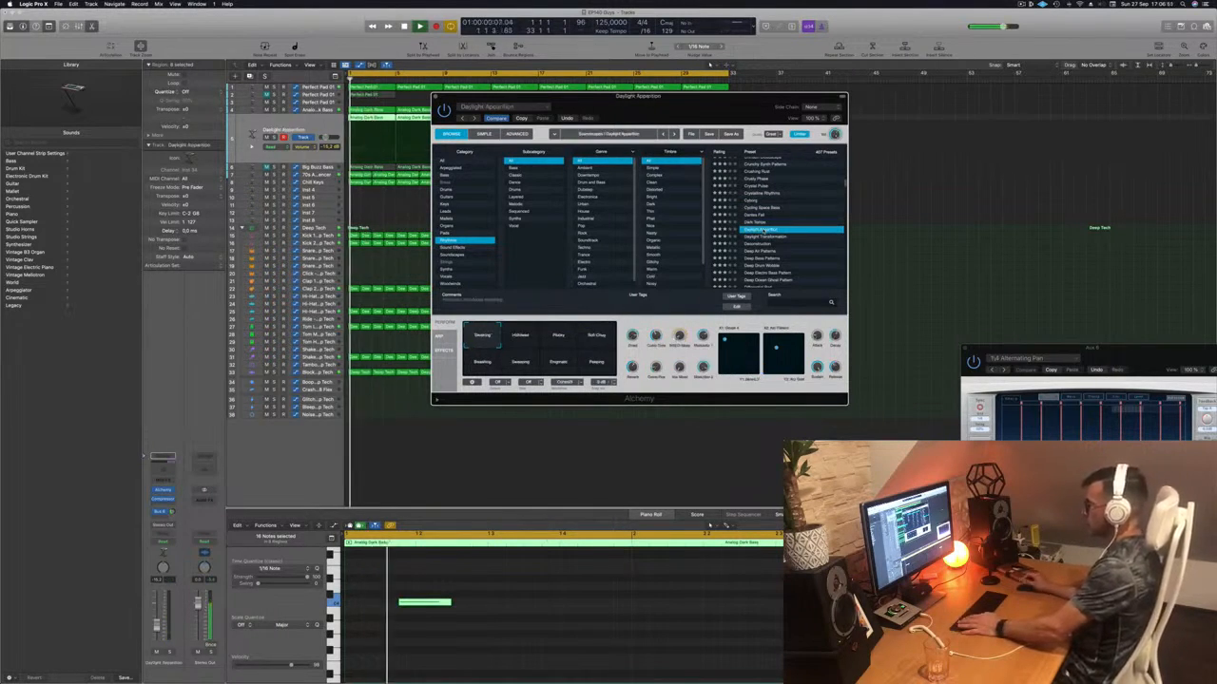
left_click(762, 244)
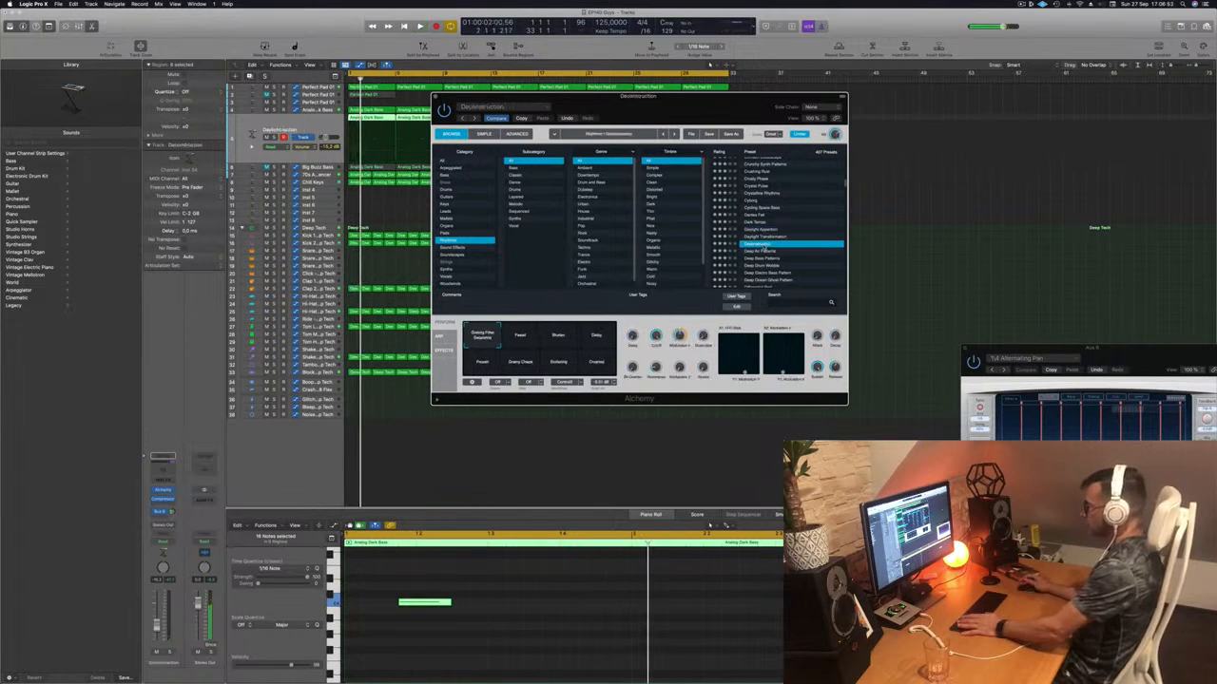
scroll(785, 221, "down", 2)
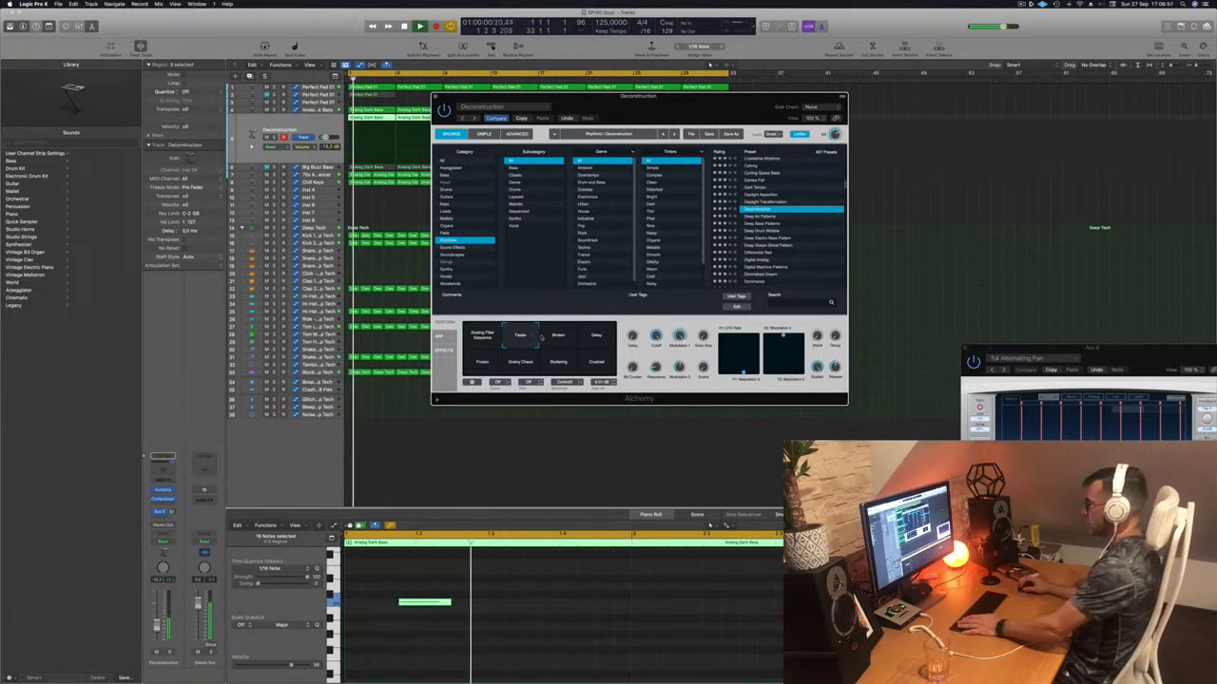
- Try Deconstruction's Broken, Delay, Frozen, chaos, Stuttering and Crushed transform snapshots
left_click(558, 338)
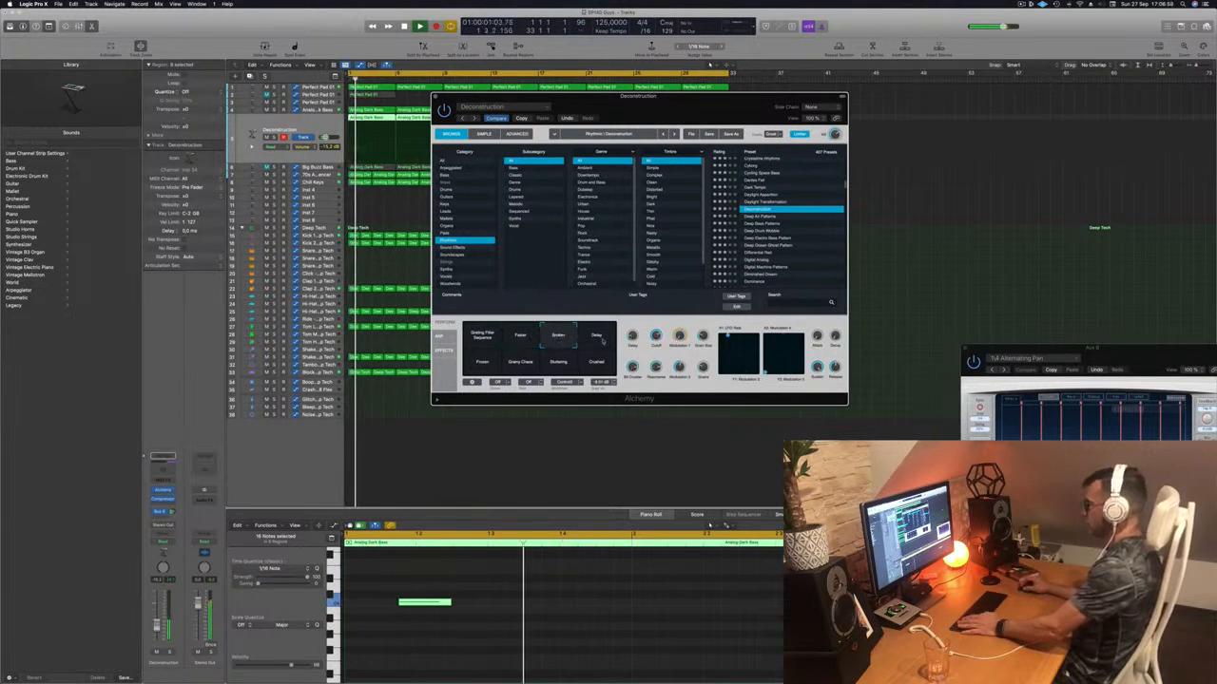
left_click(594, 340)
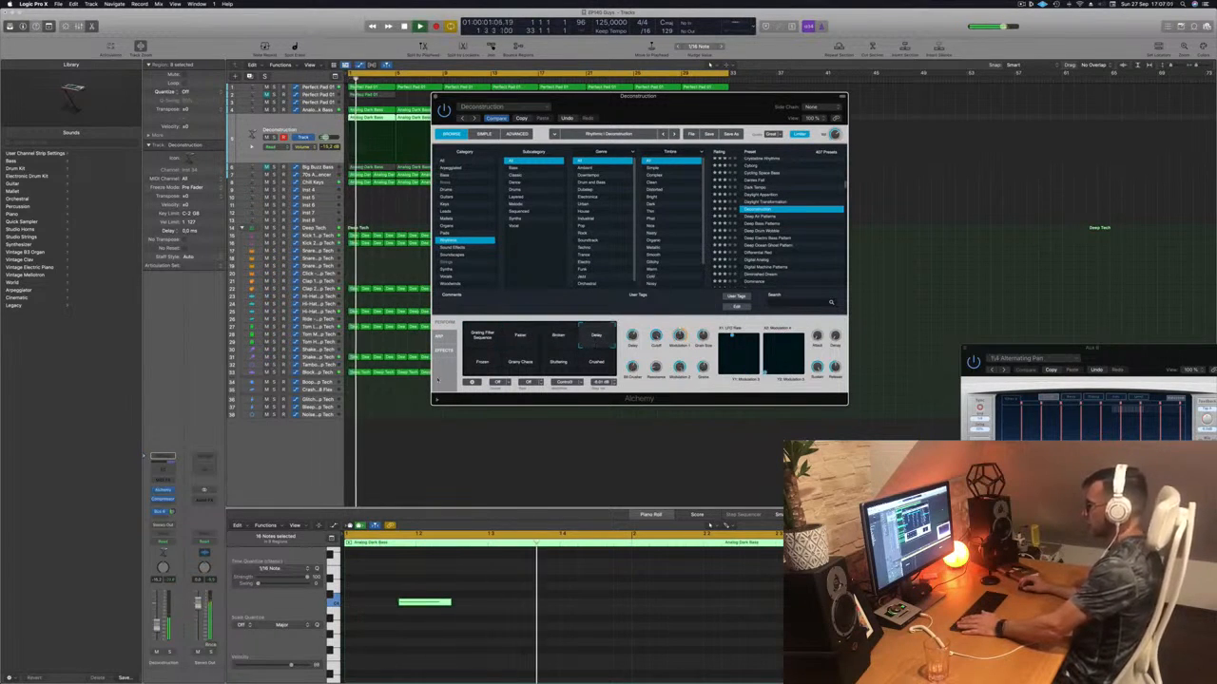
left_click(482, 363)
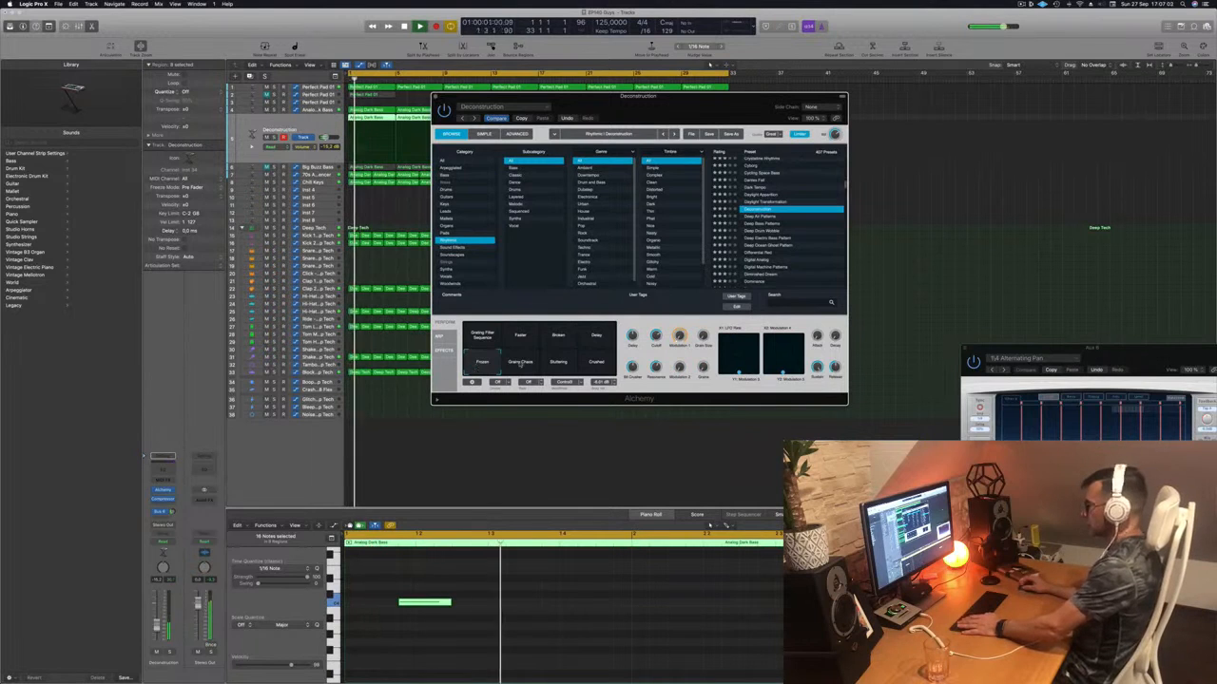
left_click(520, 362)
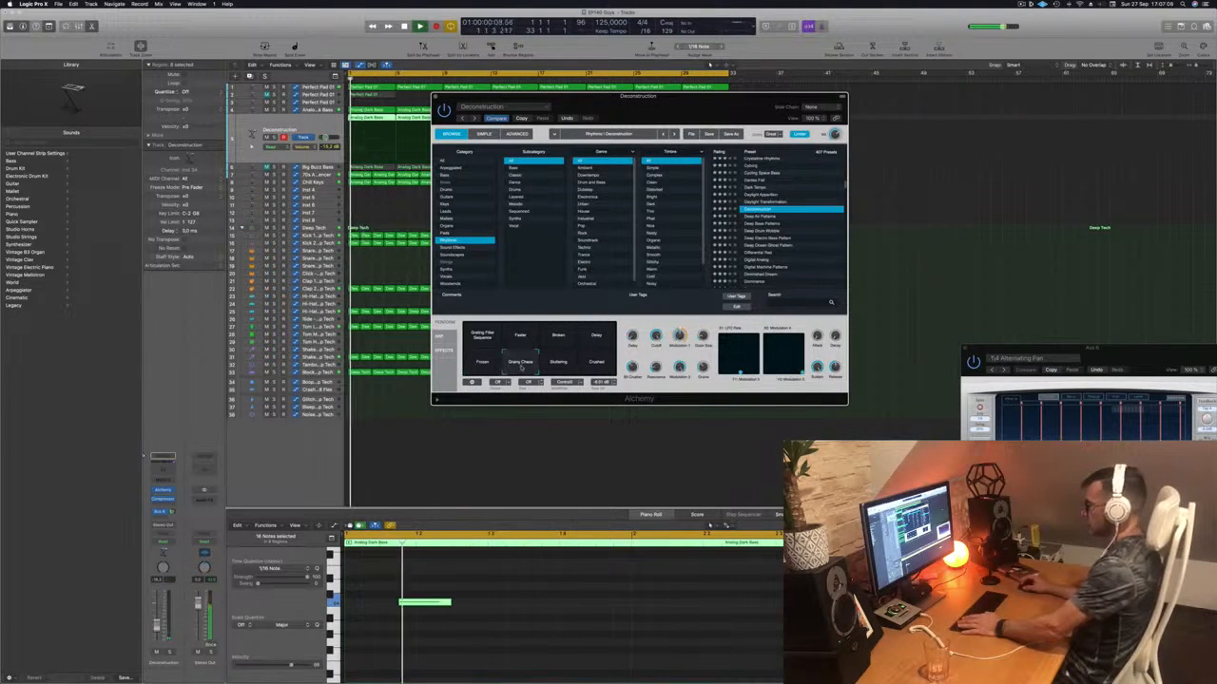
left_click(559, 363)
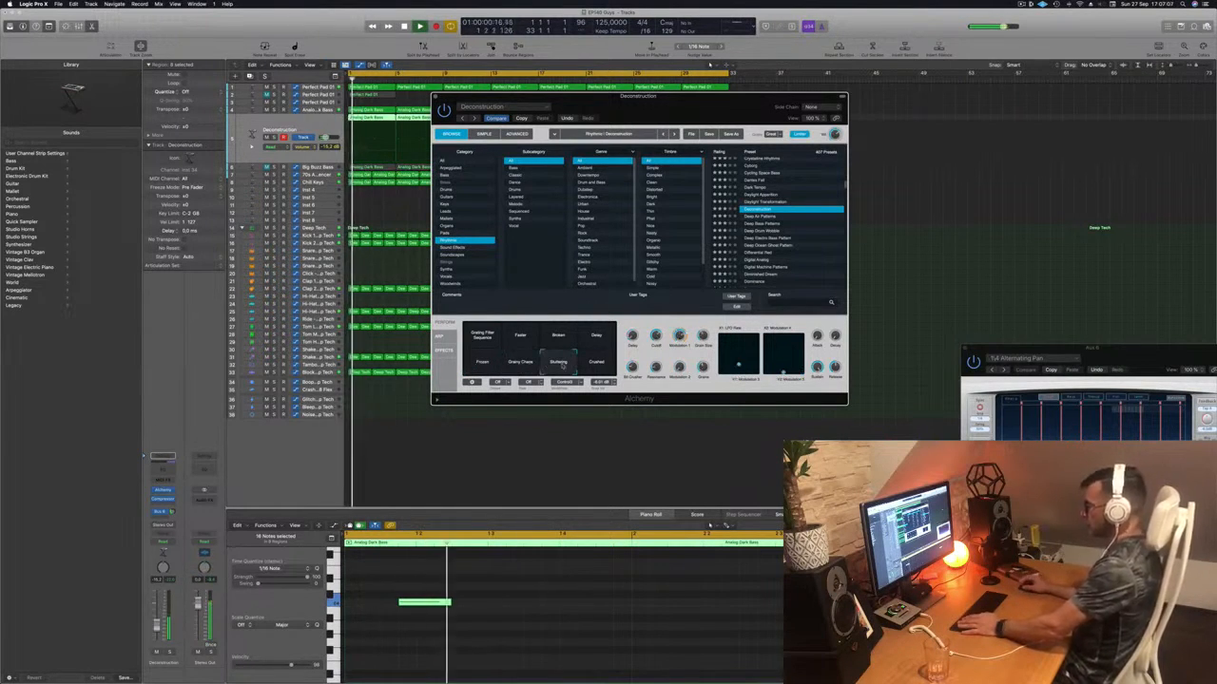
left_click(599, 364)
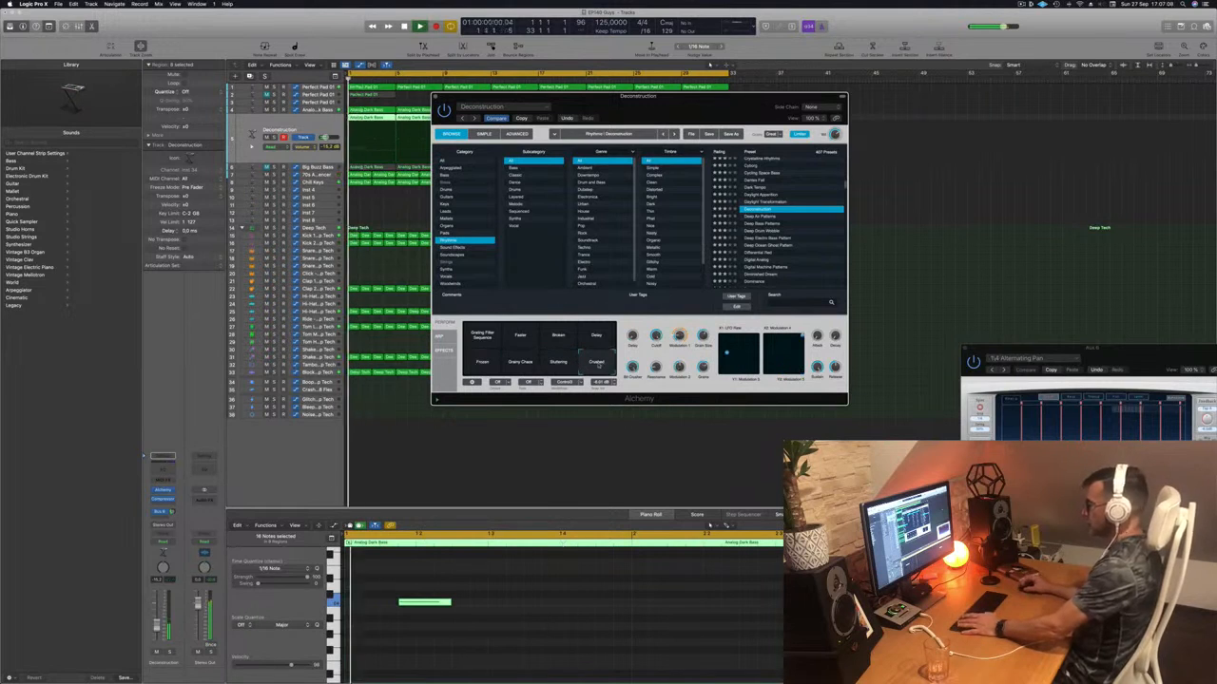
- Try Deep Air Patterns and its snapshots, then settle on the Deep Drum Wobble preset
left_click(766, 216)
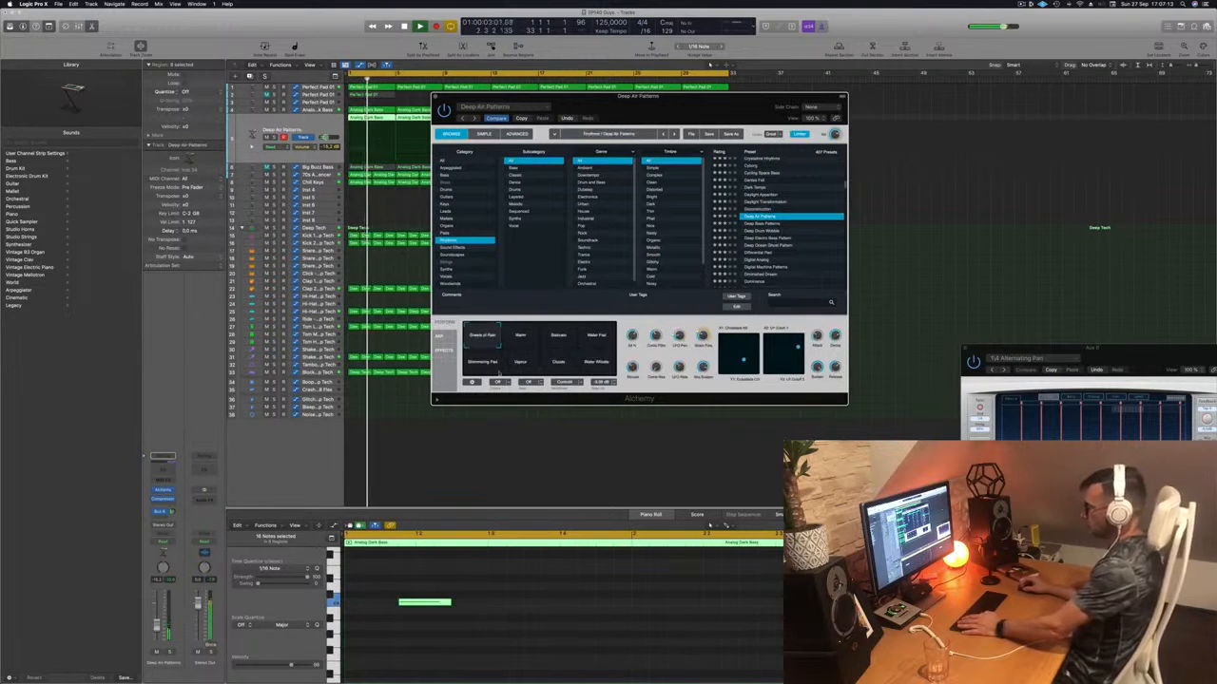
left_click(521, 338)
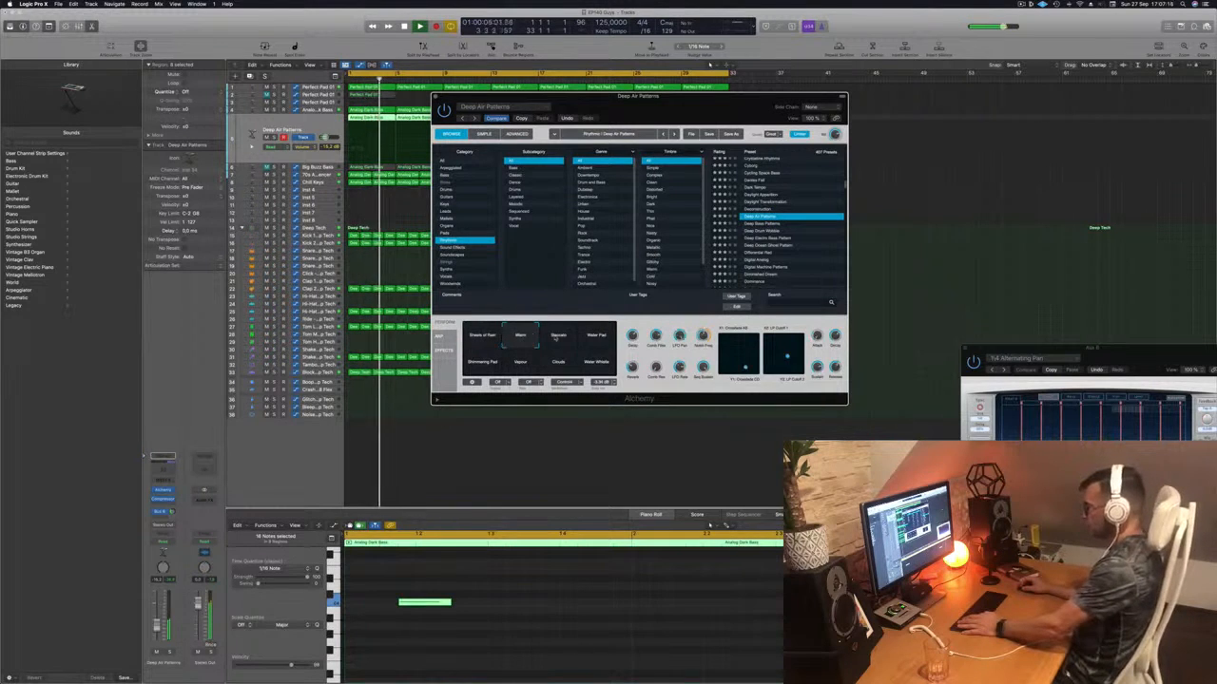
left_click(566, 347)
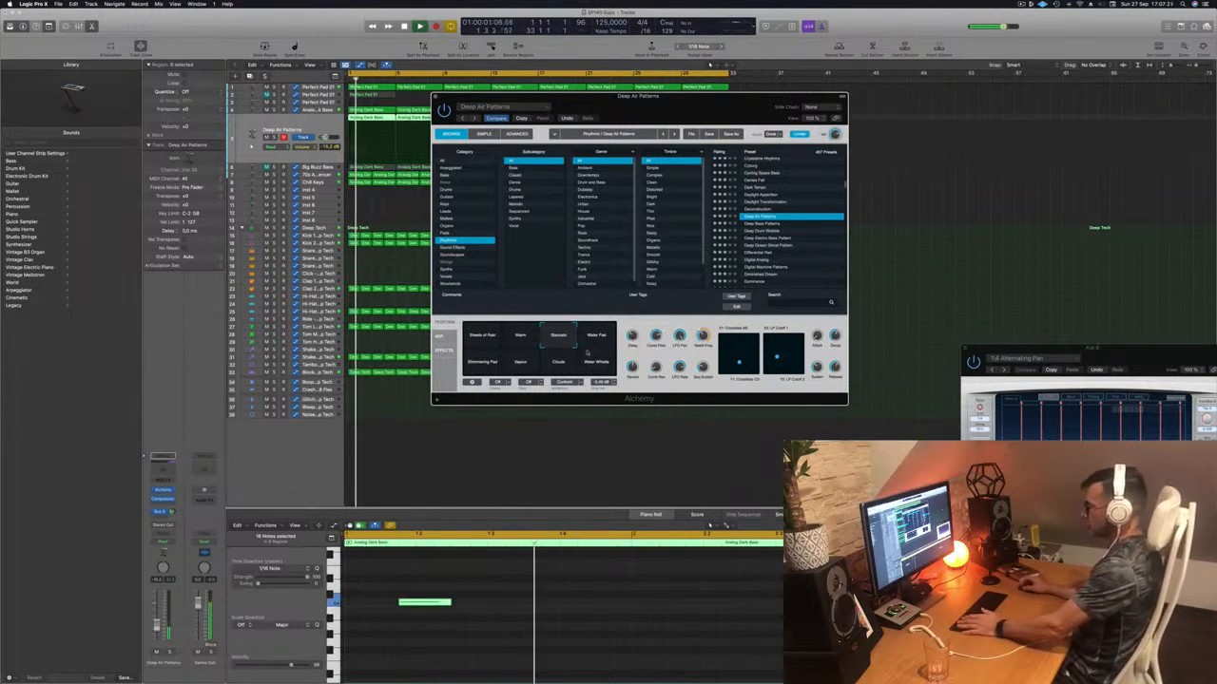
left_click(586, 352)
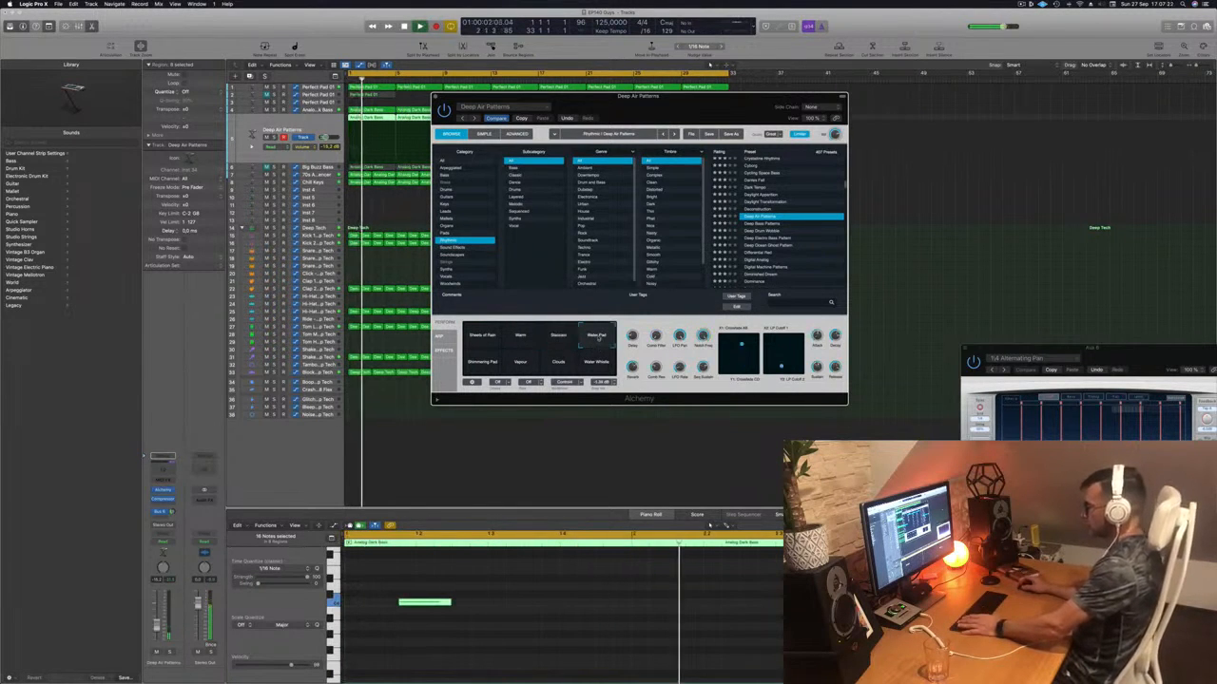
left_click(473, 366)
left_click(524, 369)
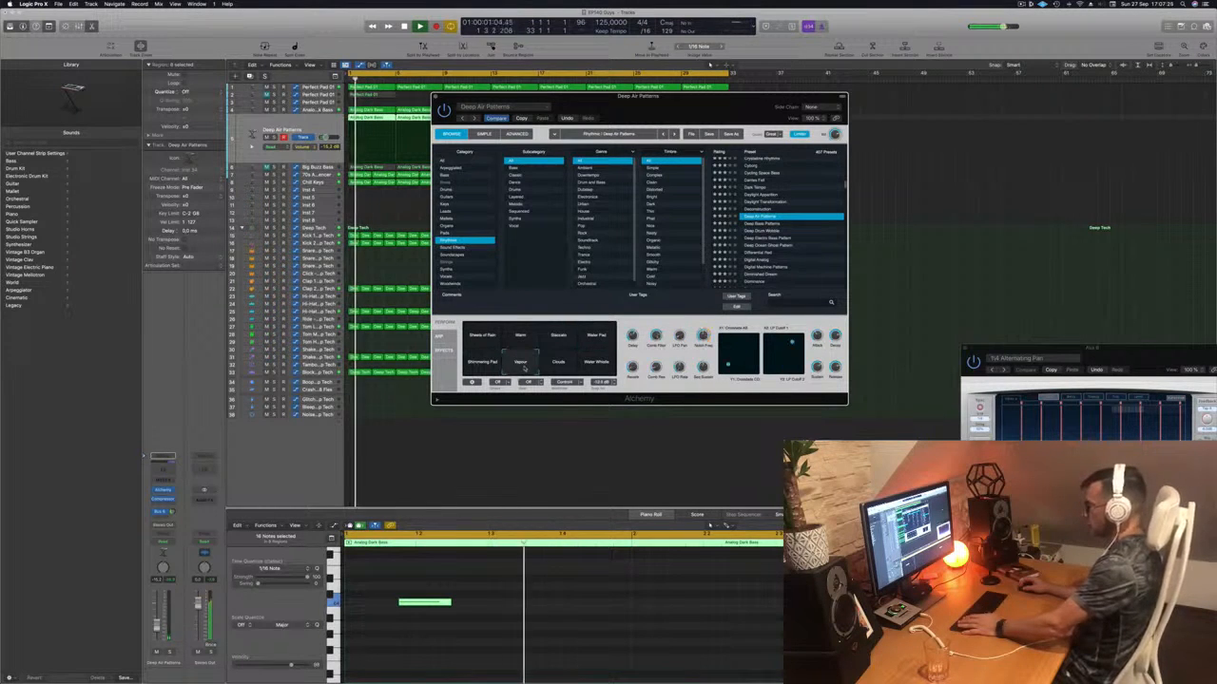
left_click(598, 365)
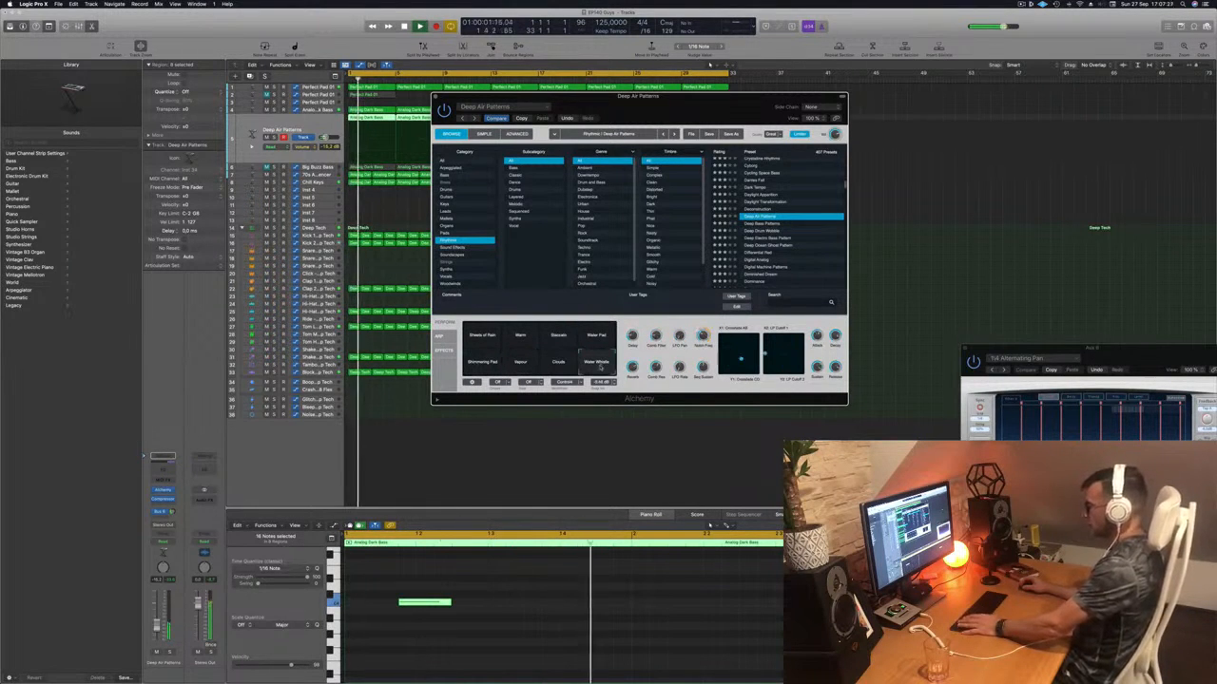
left_click(482, 336)
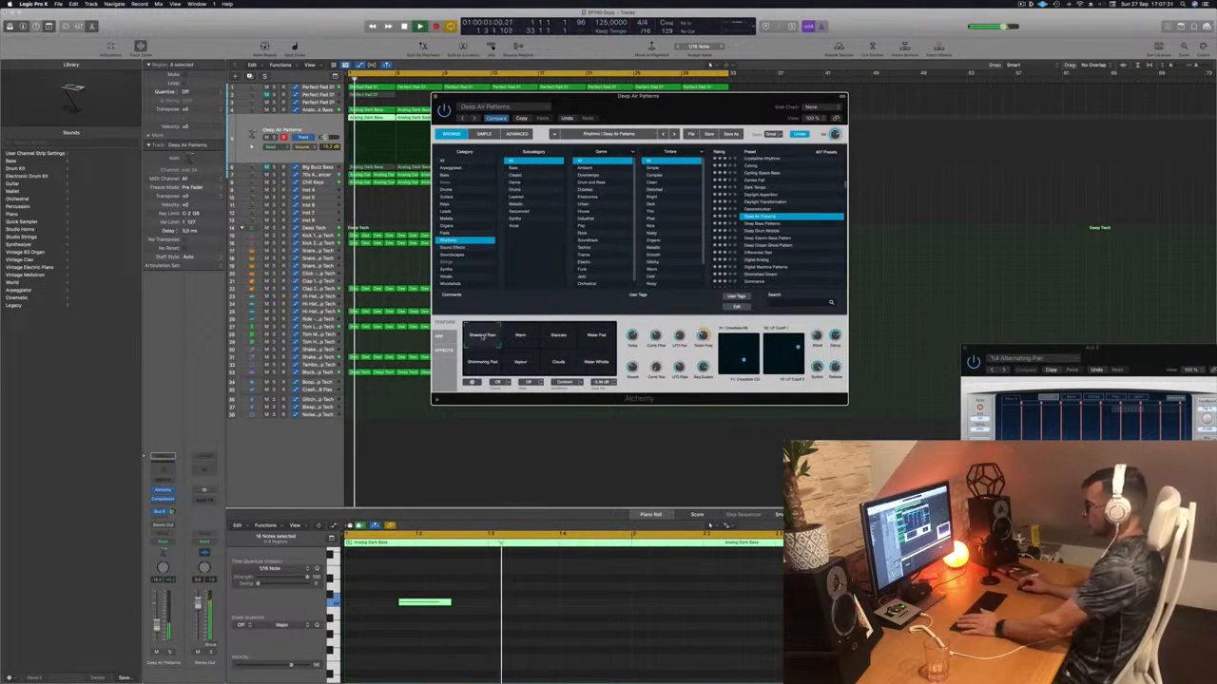
left_click(765, 226)
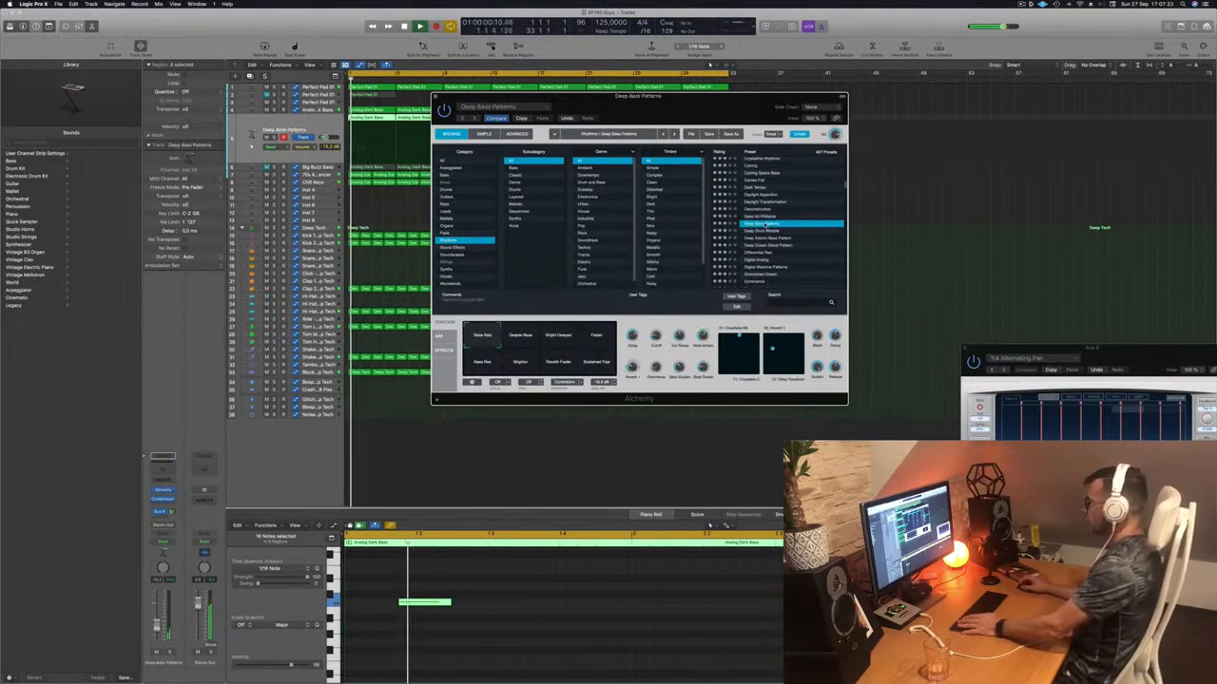
left_click(766, 231)
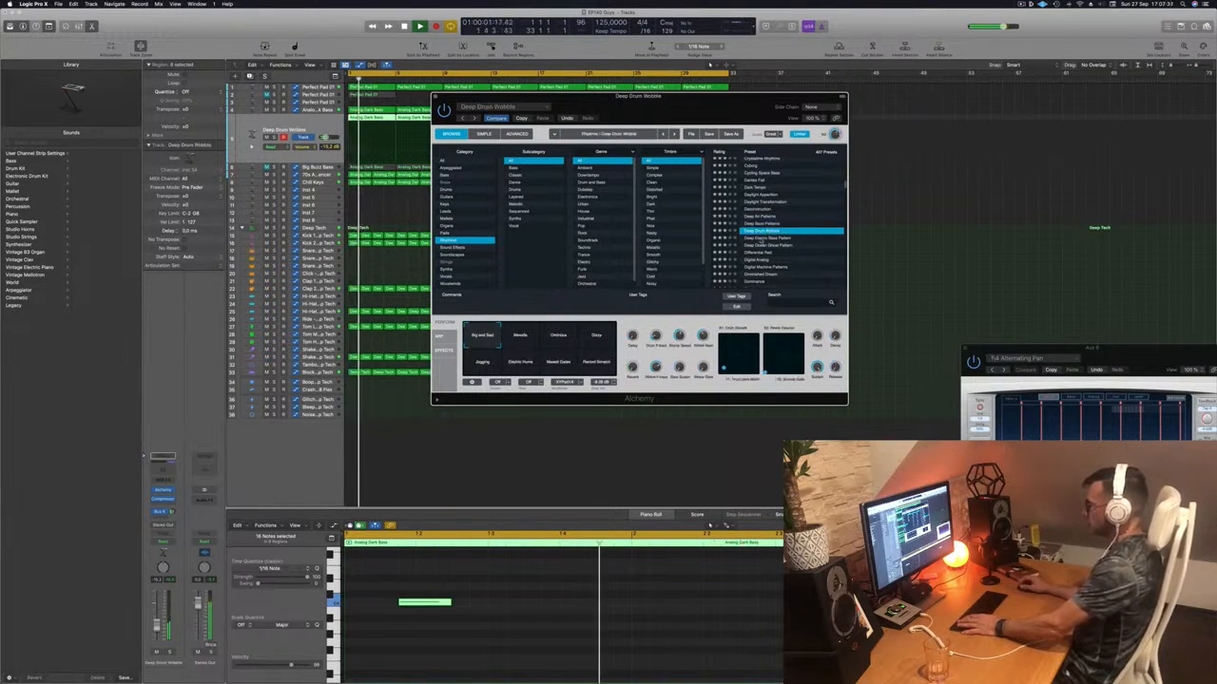
- Audition the Dominance preset and several other synth presets further down the Alchemy list
scroll(762, 240, "down", 2)
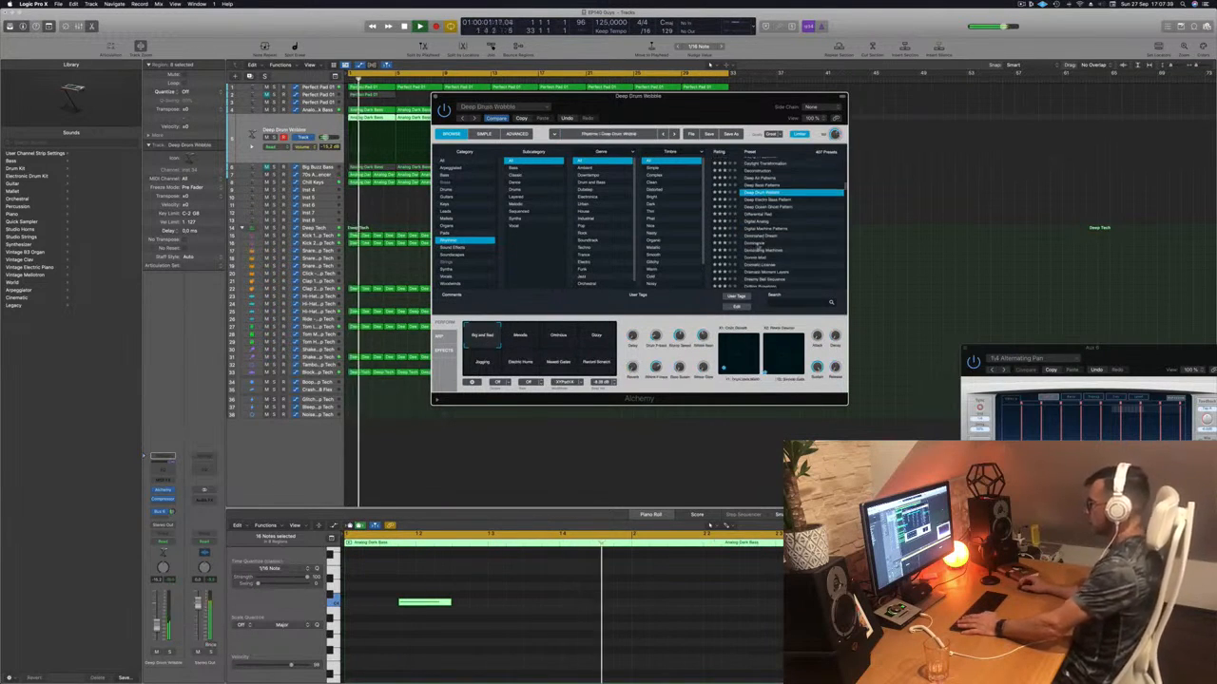
left_click(758, 244)
scroll(759, 245, "down", 2)
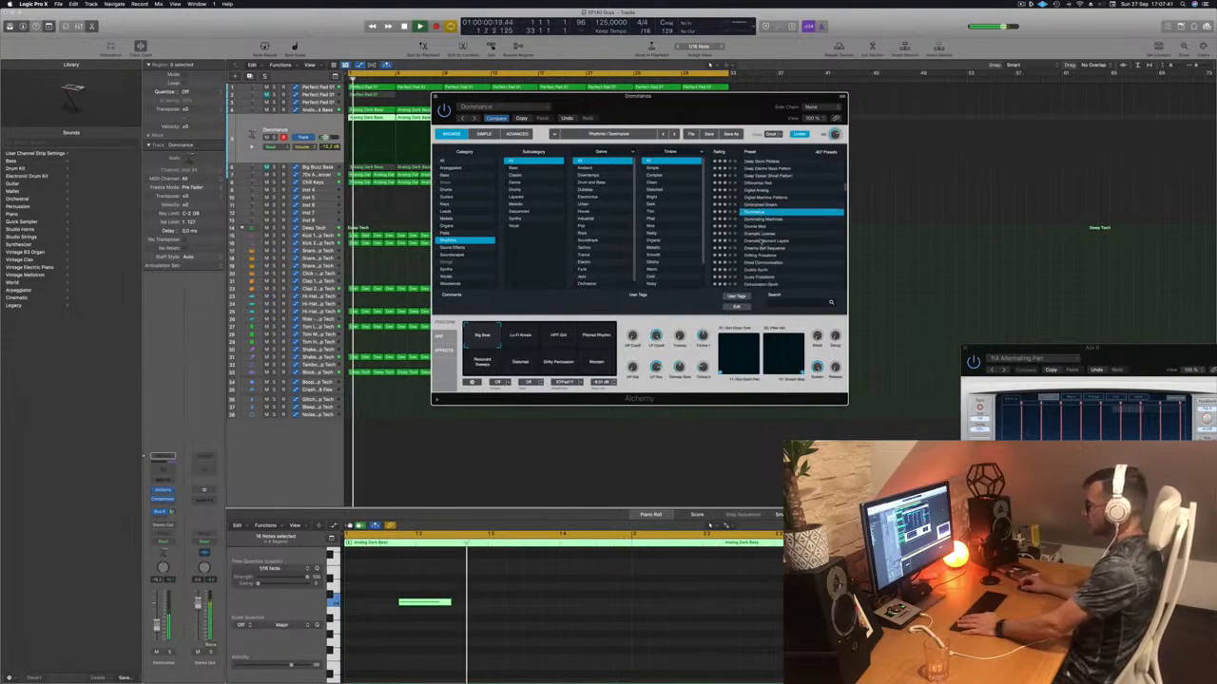
left_click(761, 226)
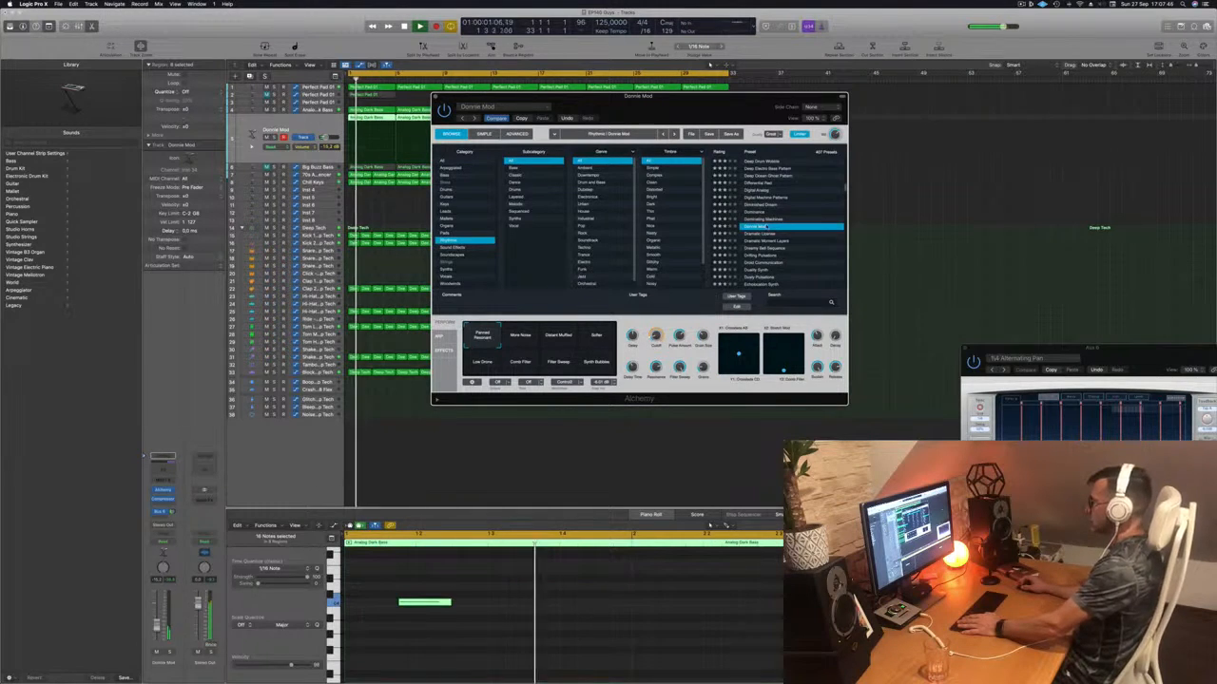
scroll(764, 229, "down", 2)
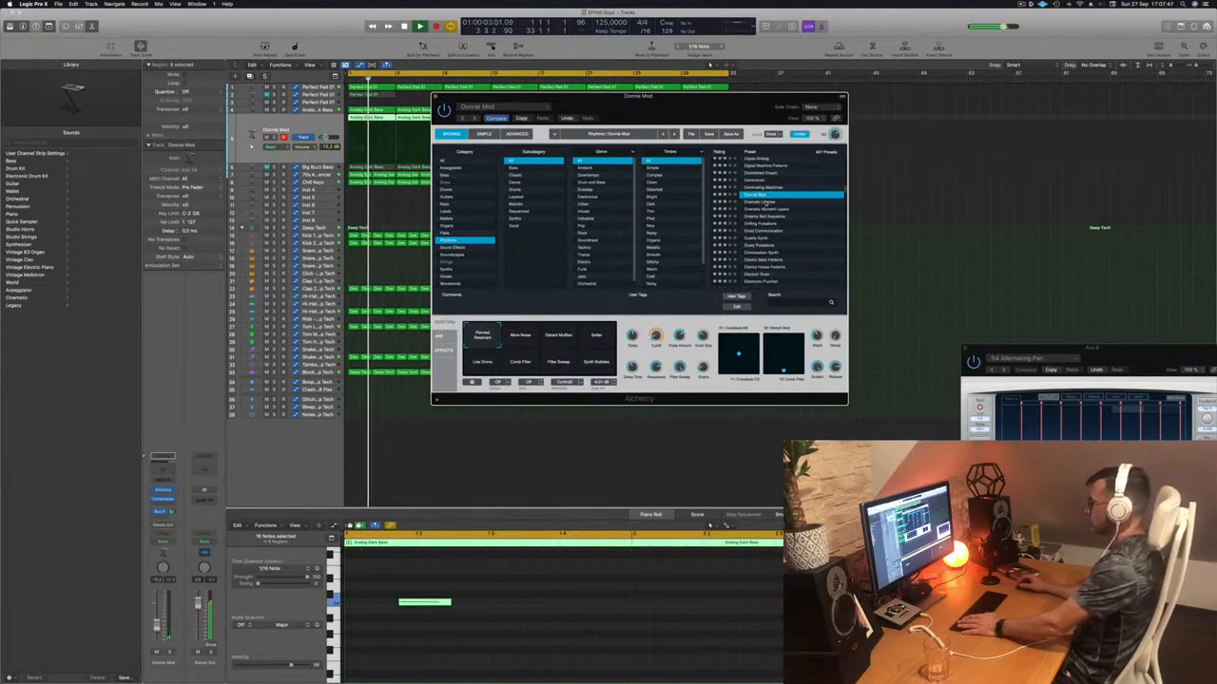
left_click(764, 203)
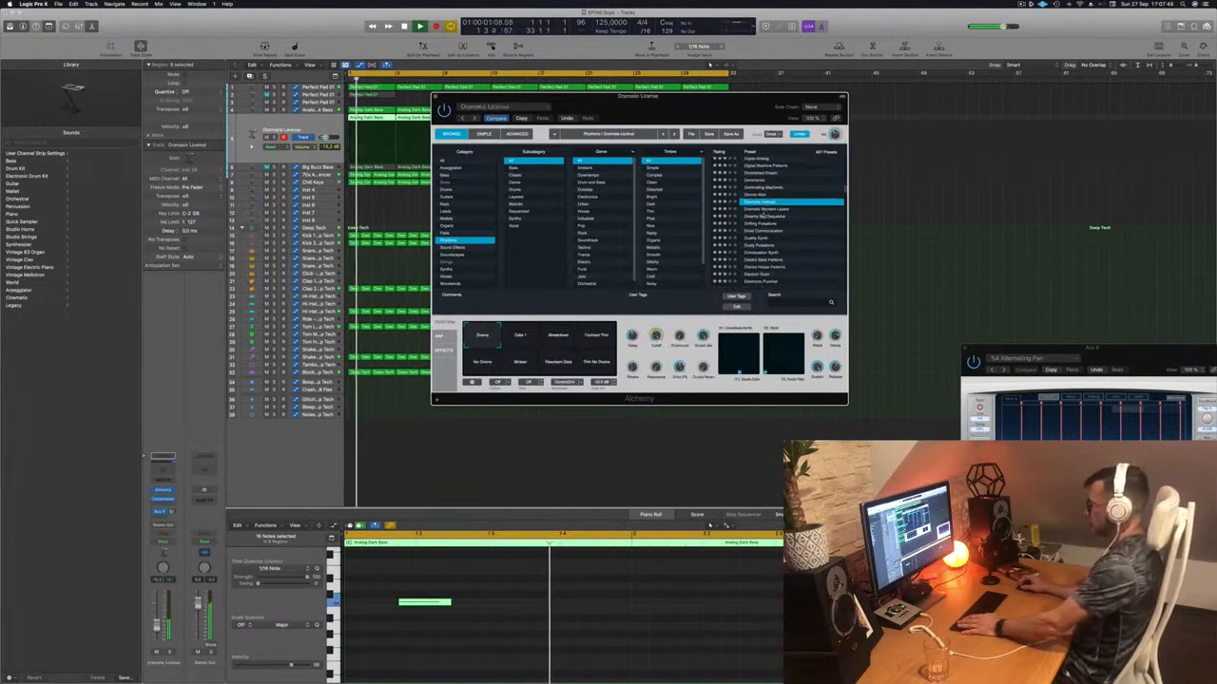
scroll(785, 236, "down", 1)
left_click(756, 231)
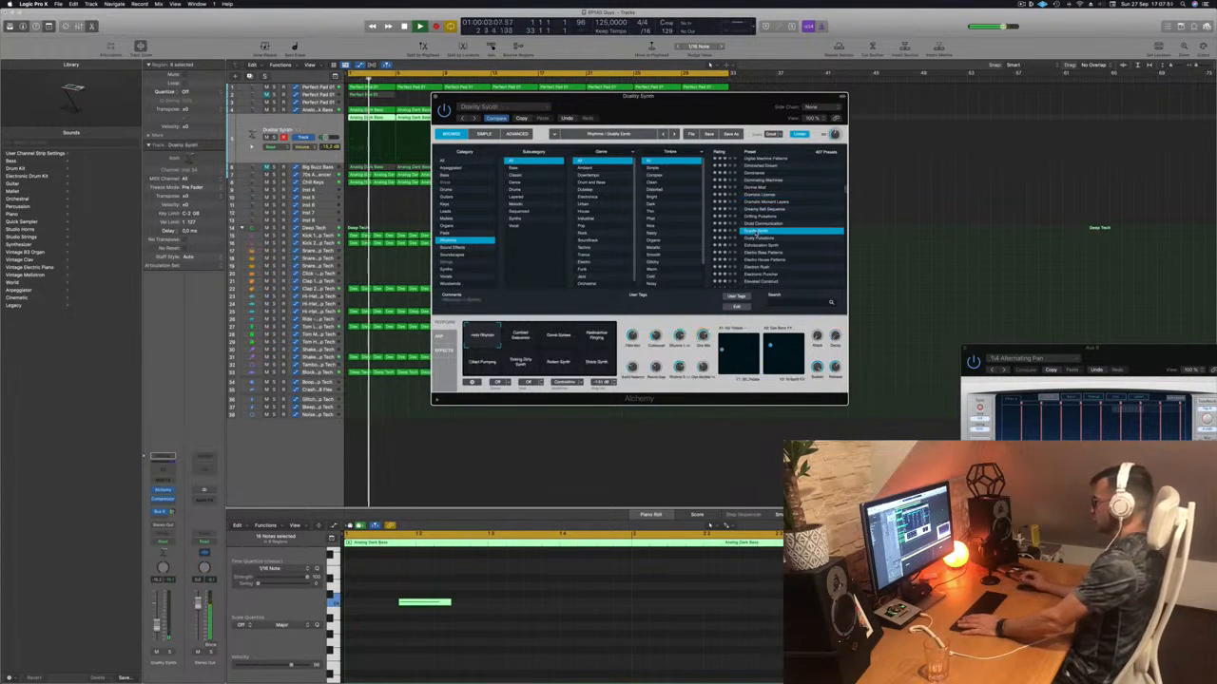
scroll(758, 234, "down", 3)
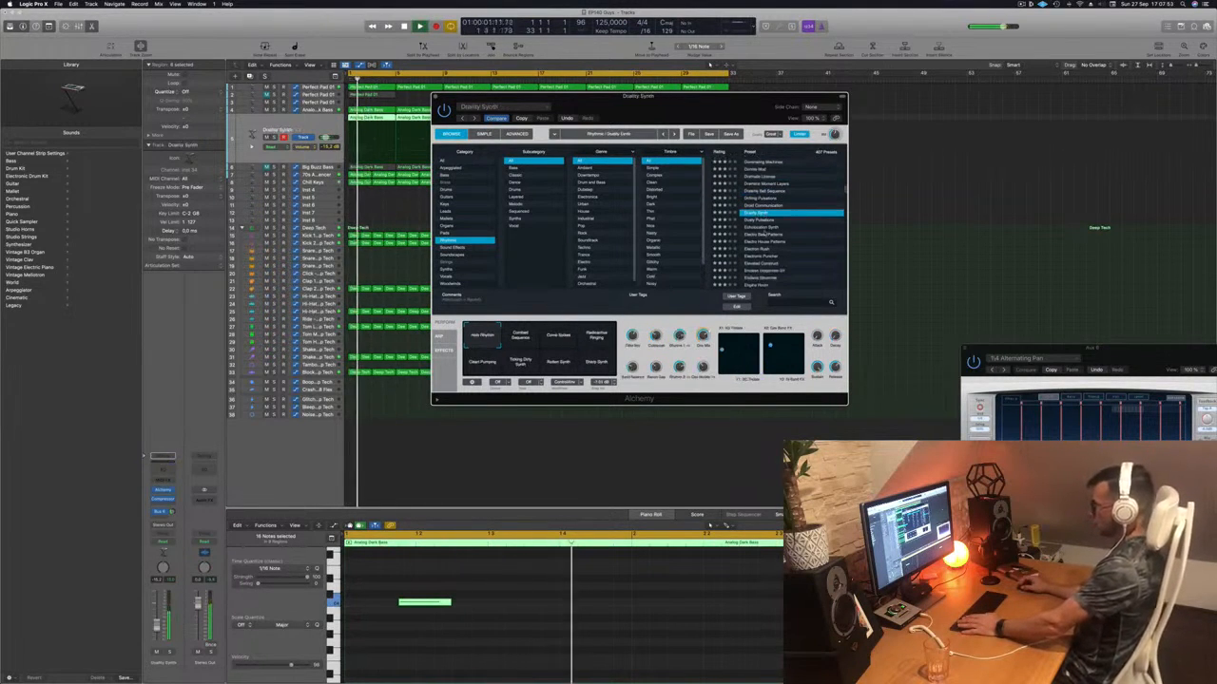
- Try the Combed Sequence through Sharp Synth performance variations, then load Electron Rush
left_click(520, 335)
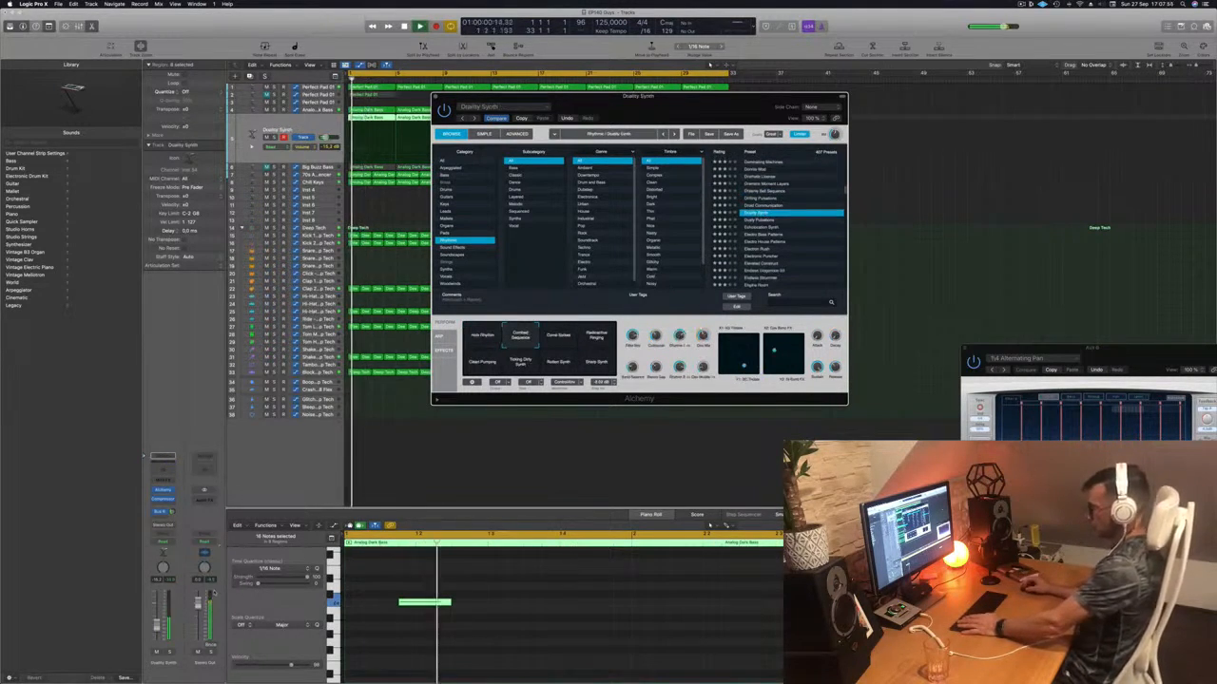
left_click(560, 342)
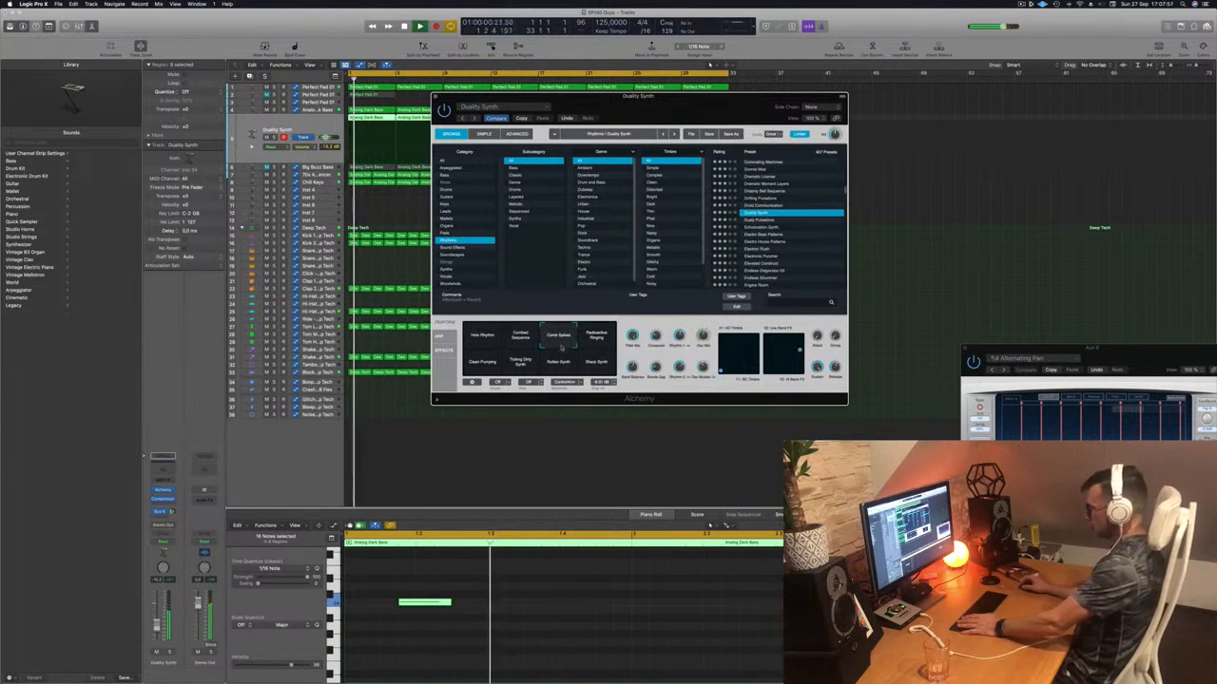
left_click(596, 337)
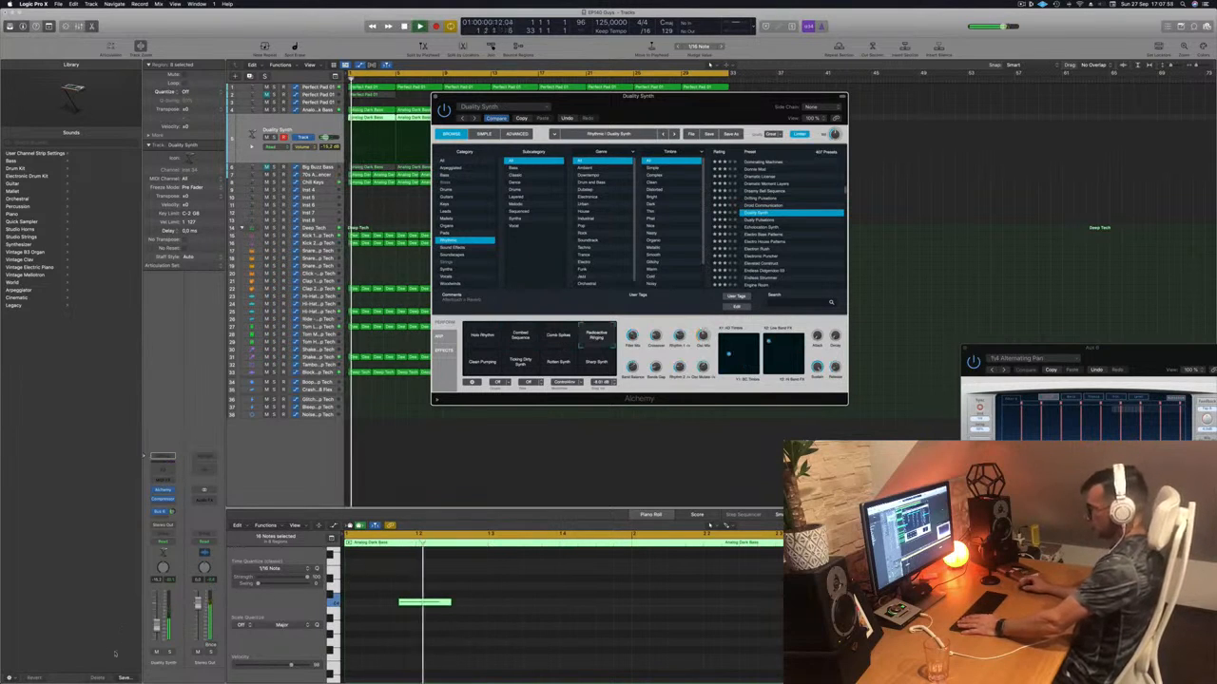
left_click(469, 362)
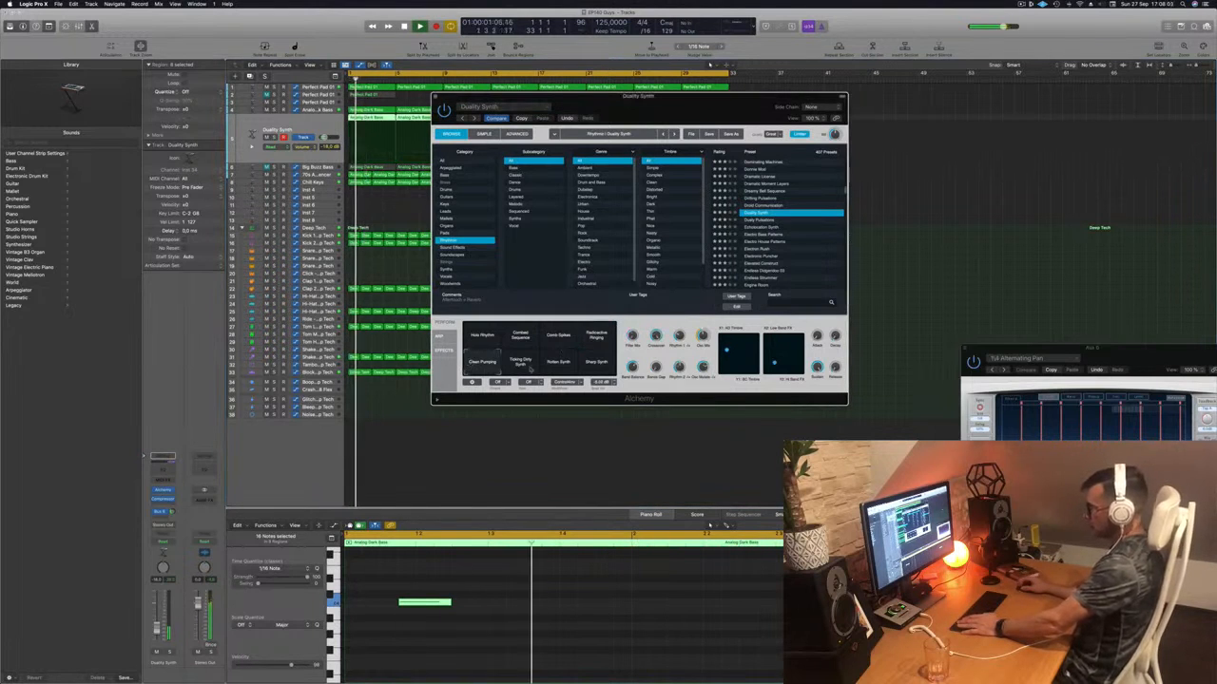
left_click(560, 360)
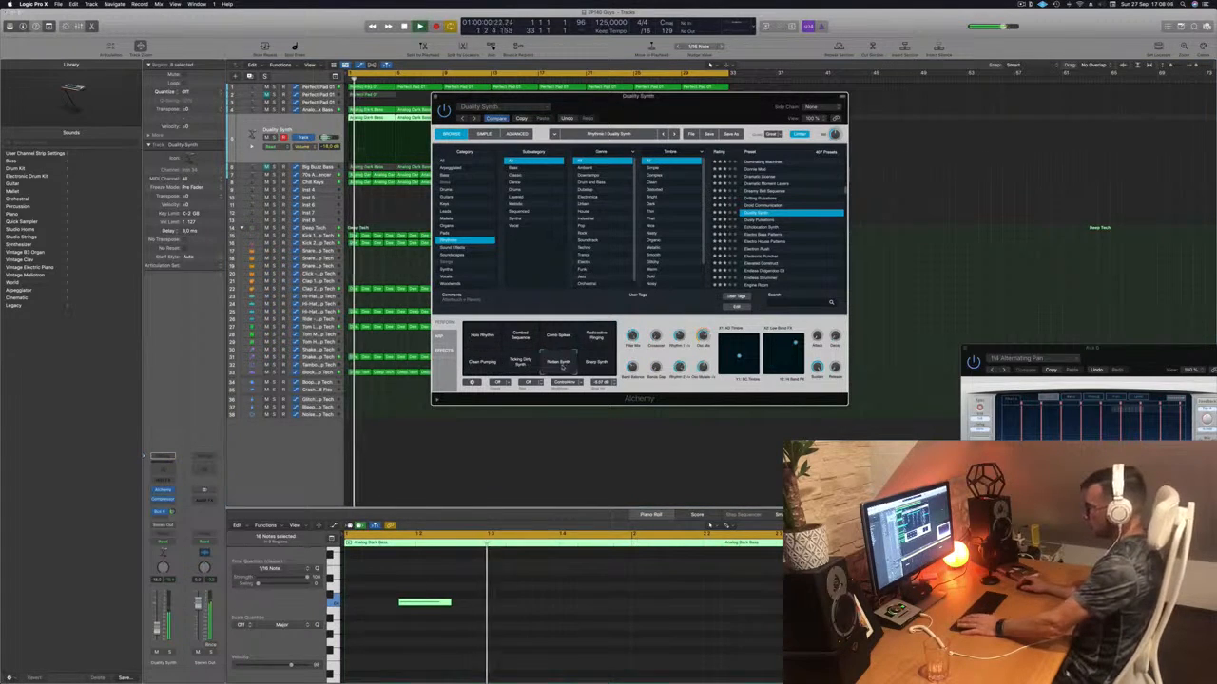
left_click(596, 363)
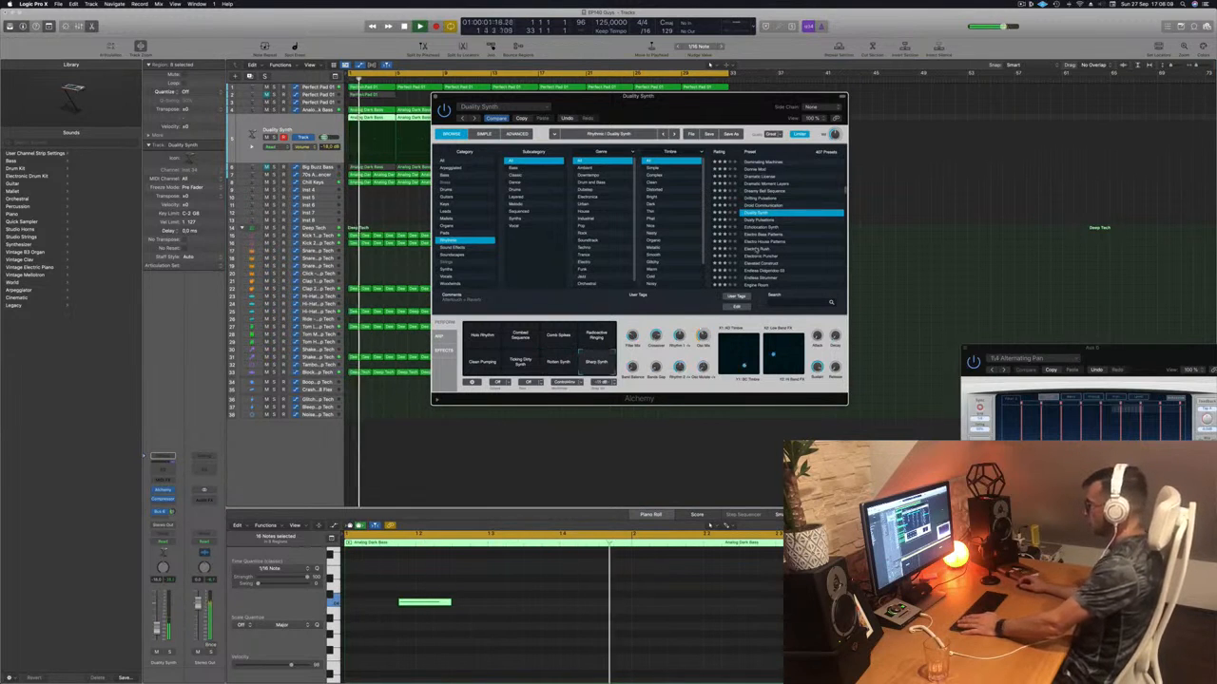
left_click(756, 249)
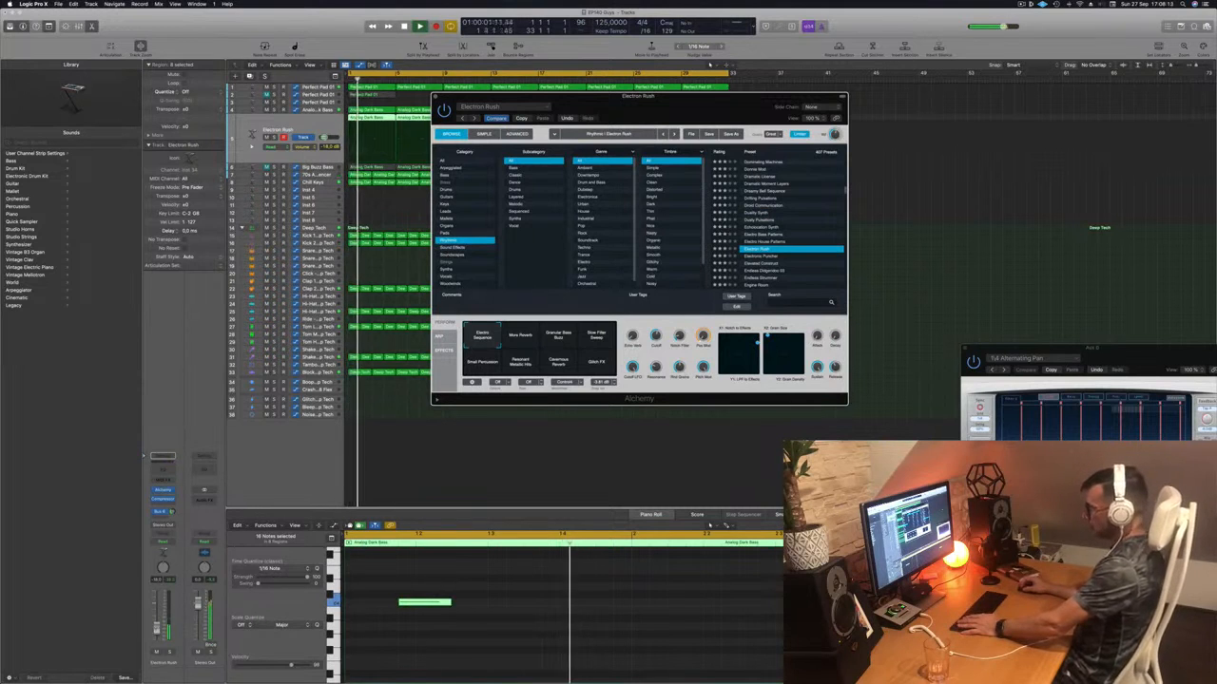
- Try Electron Rush's Granular Bass Buzz and Slow Filter Sweep variations, settling on Granular Bass Buzz
left_click(495, 348)
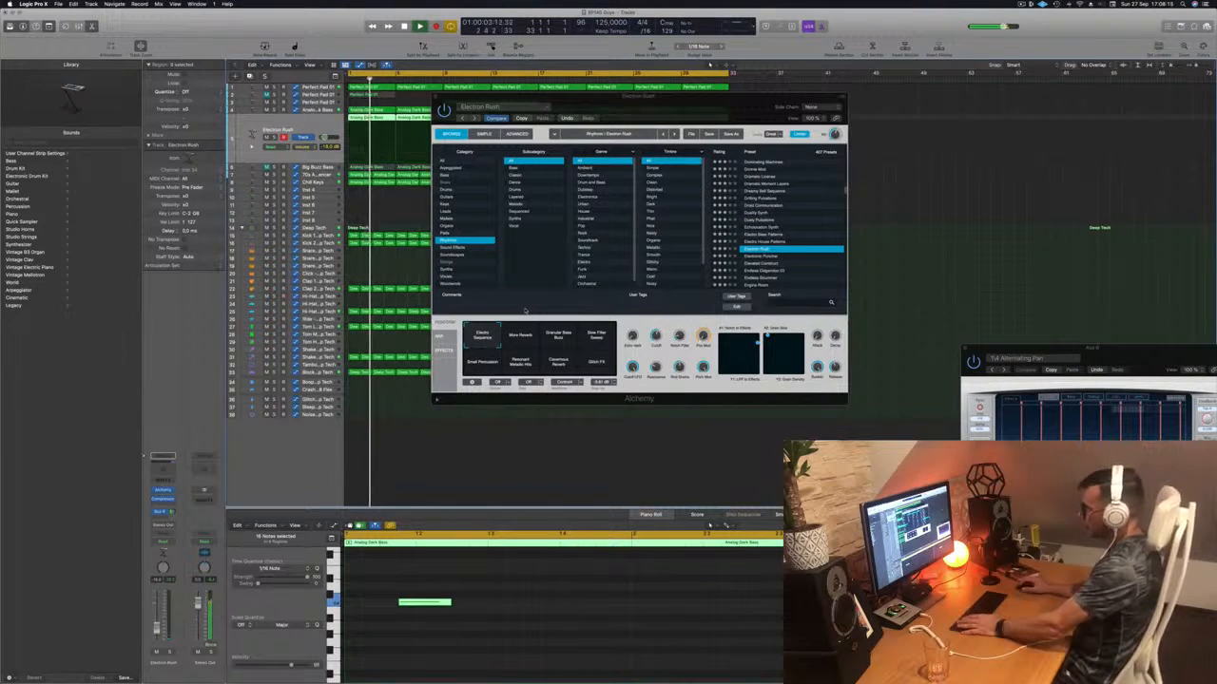
left_click(556, 336)
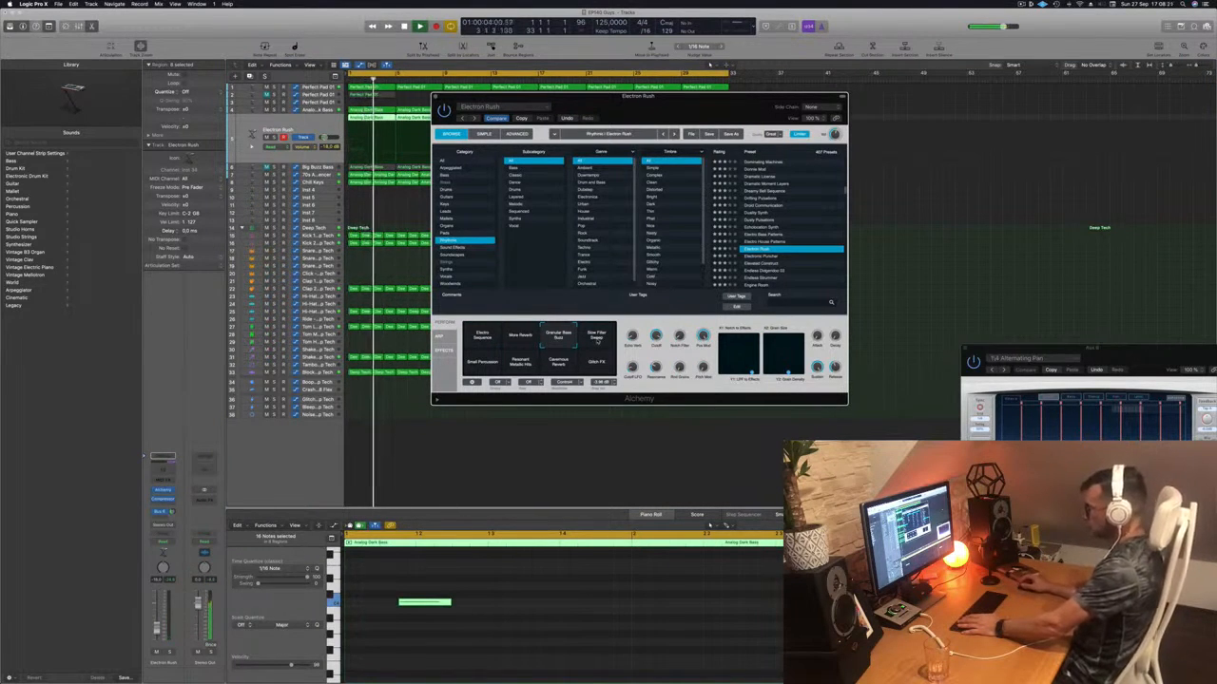
left_click(596, 342)
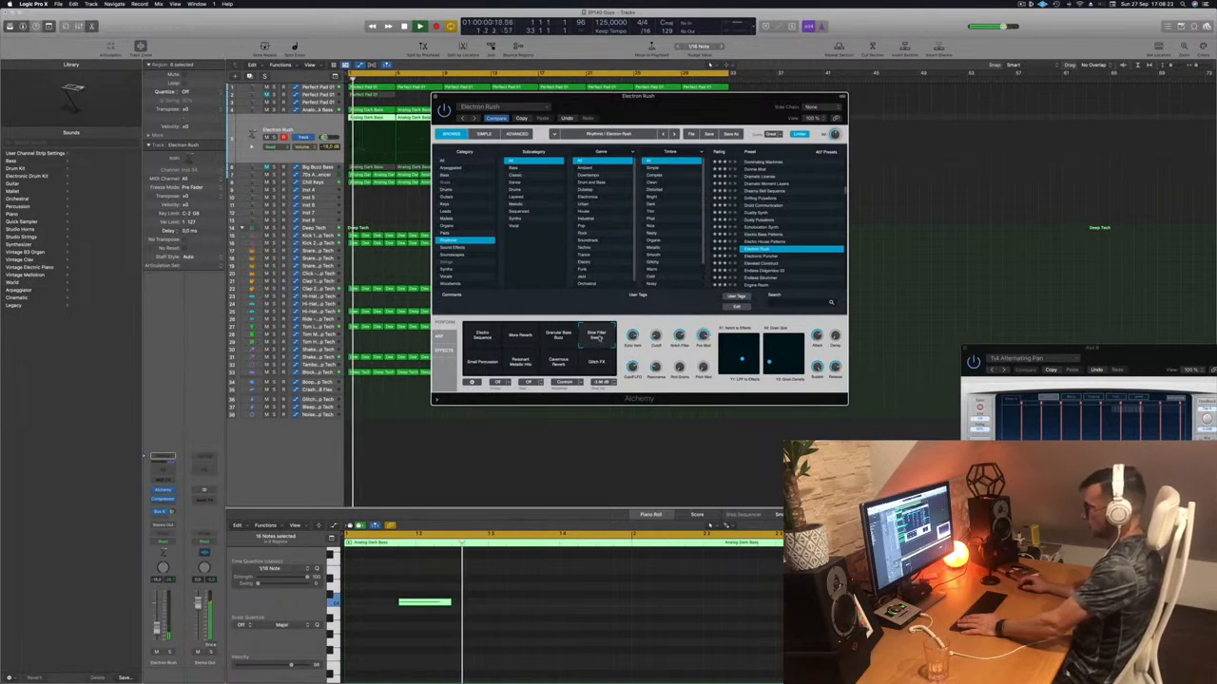
left_click(558, 337)
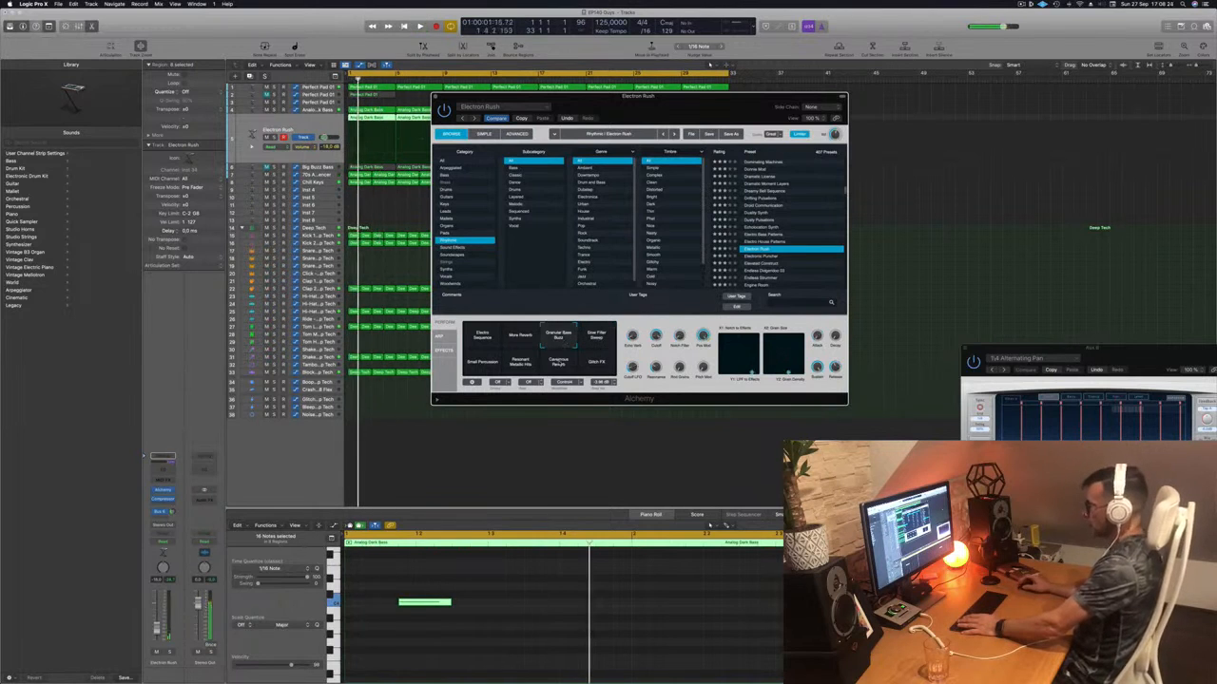
- Transpose the selected lead notes by an octave and shift the Alchemy window right
left_click(526, 615)
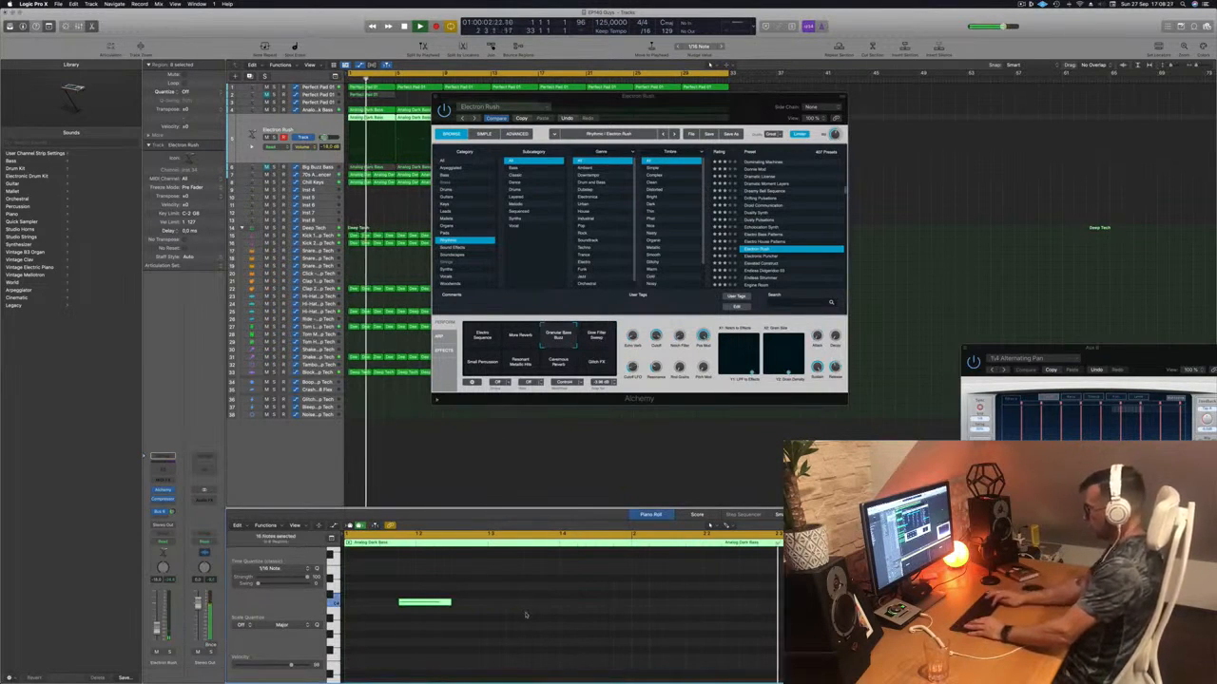
key("alt+shift+Up")
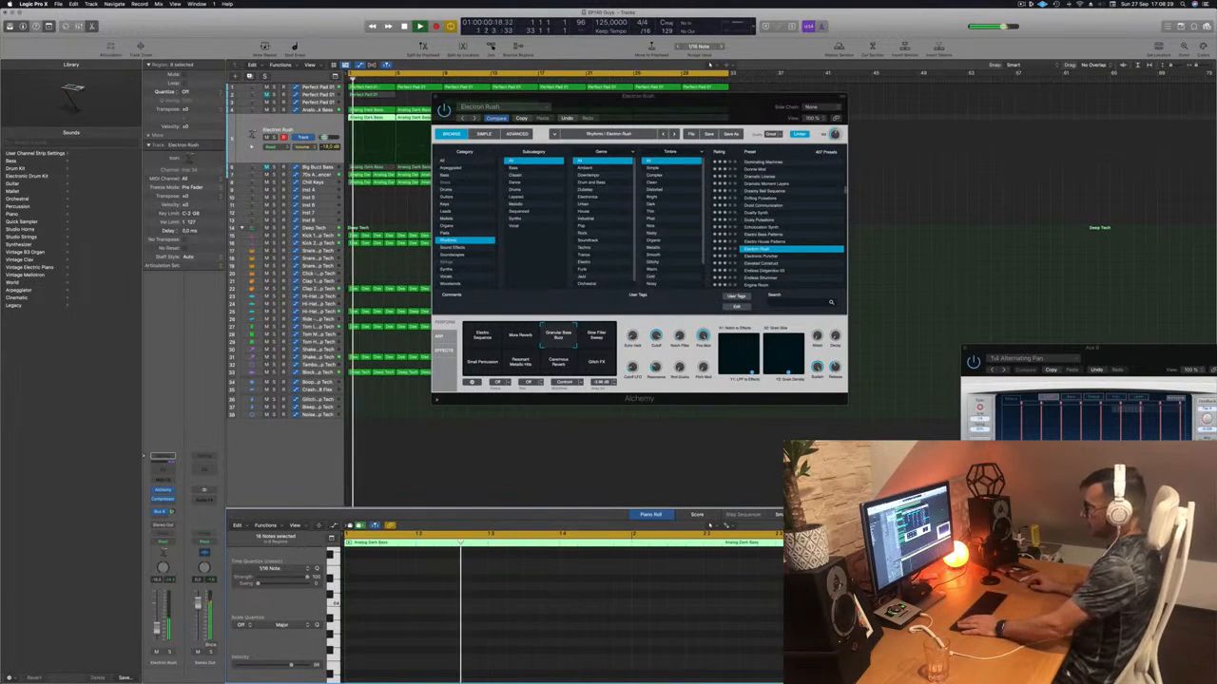
left_click_drag(599, 114, 675, 114)
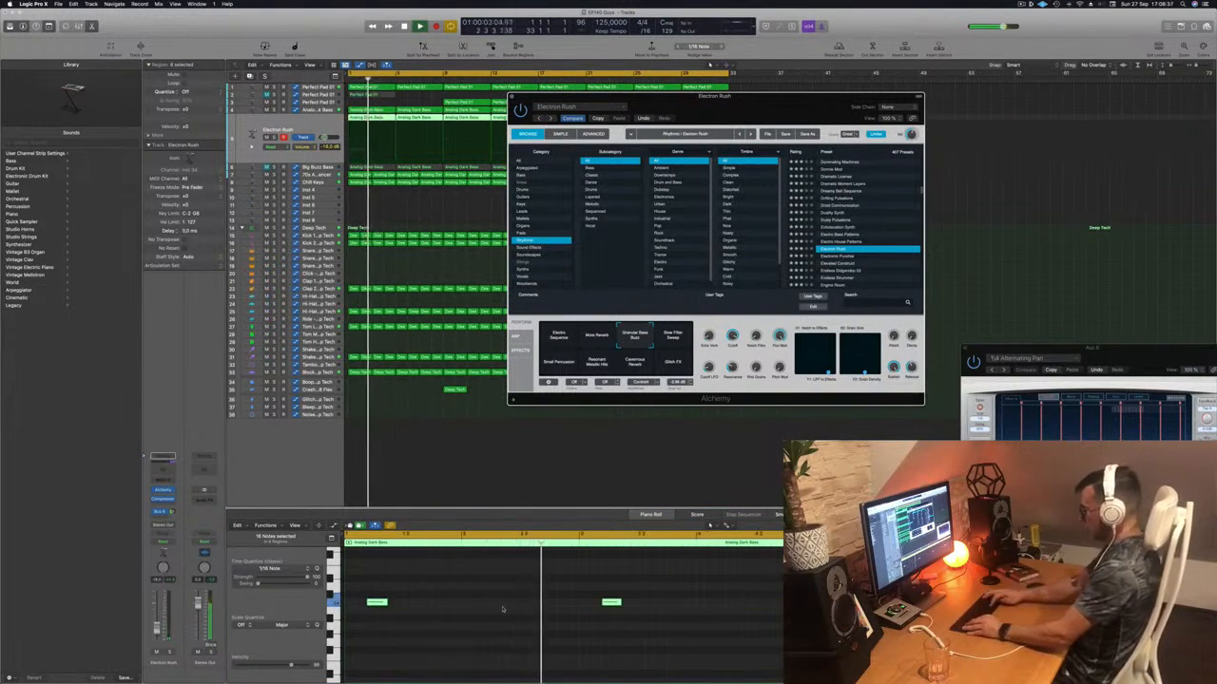
- Step through Electronic Puncher and Elevated Construct presets to load Endless Didgeridoo 03
key("Down")
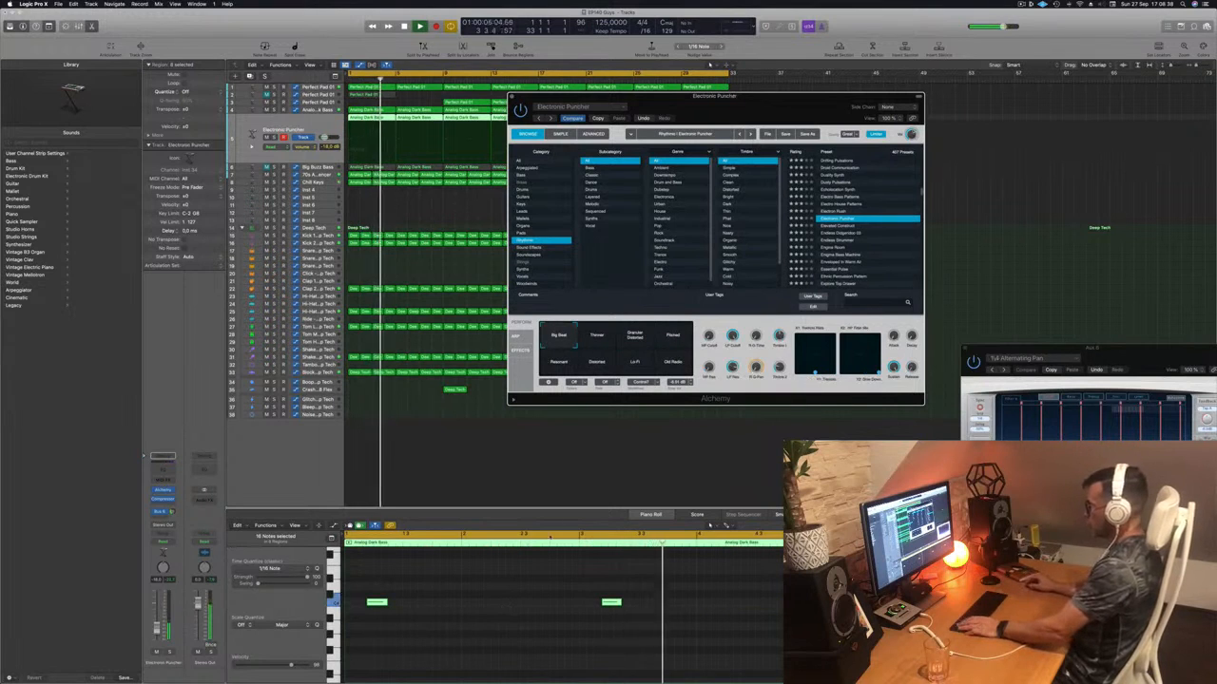
key("Return")
key("Down")
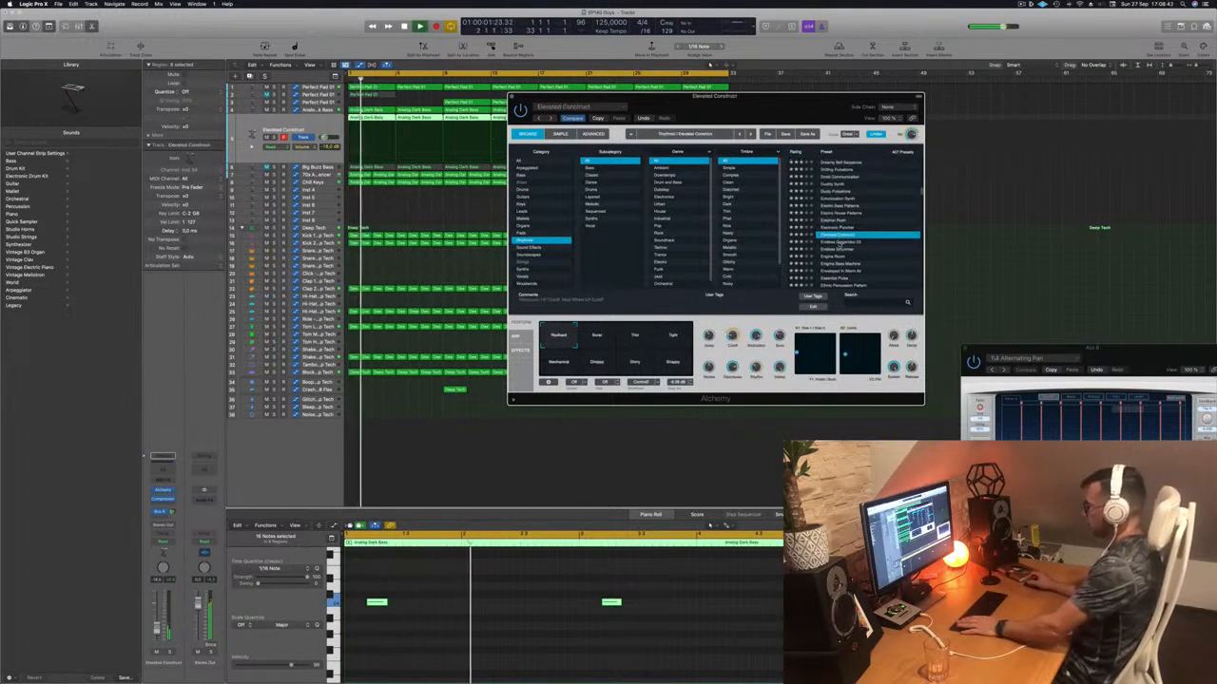
key("Down")
key("Return")
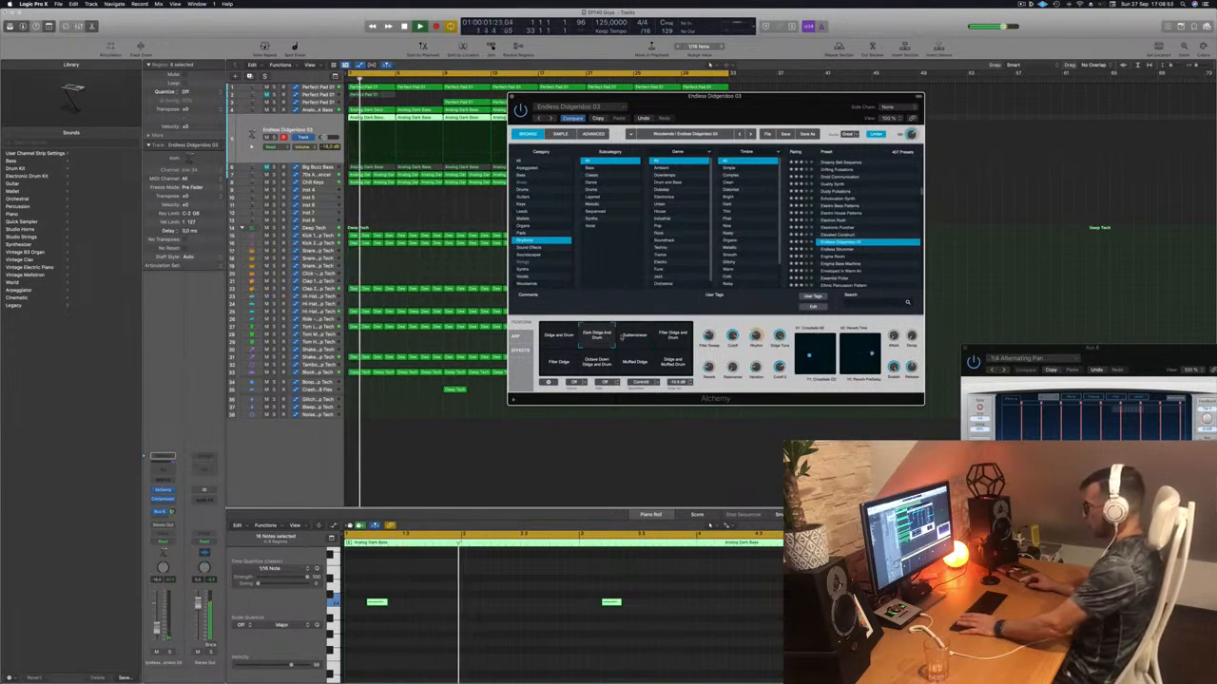
- Audition the Filter Didge and Drum, Filter Didge and Muffled Drum variations, then adjust track volume
left_click(675, 340)
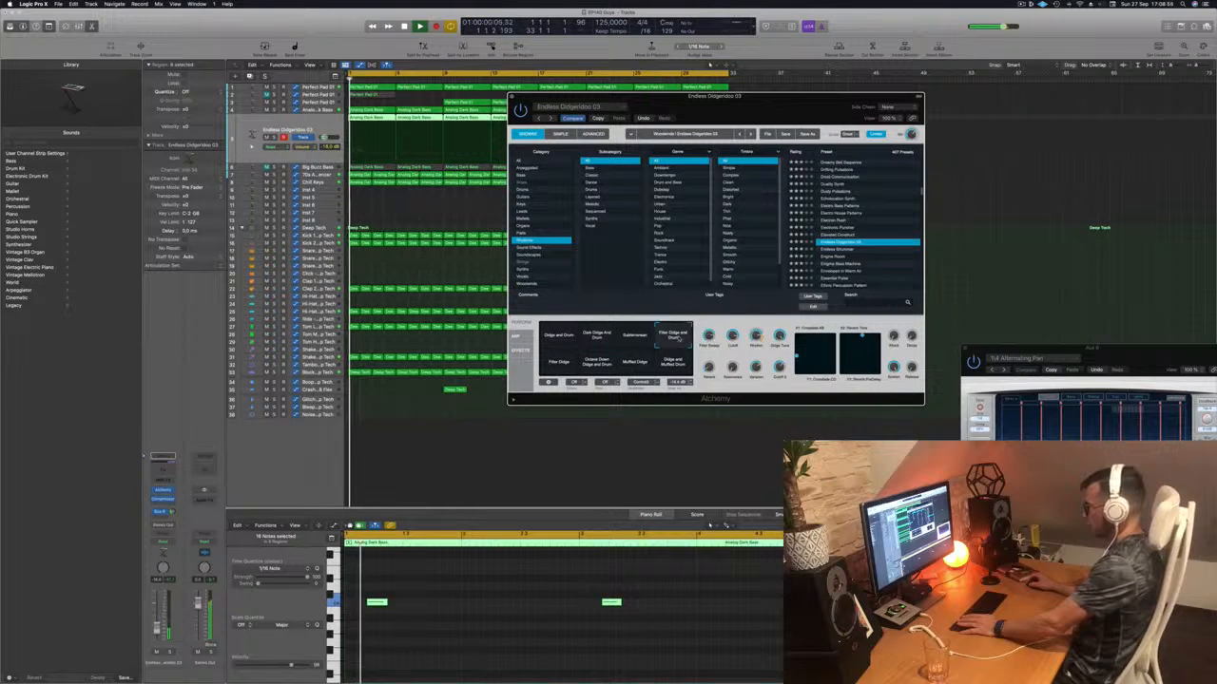
left_click(559, 364)
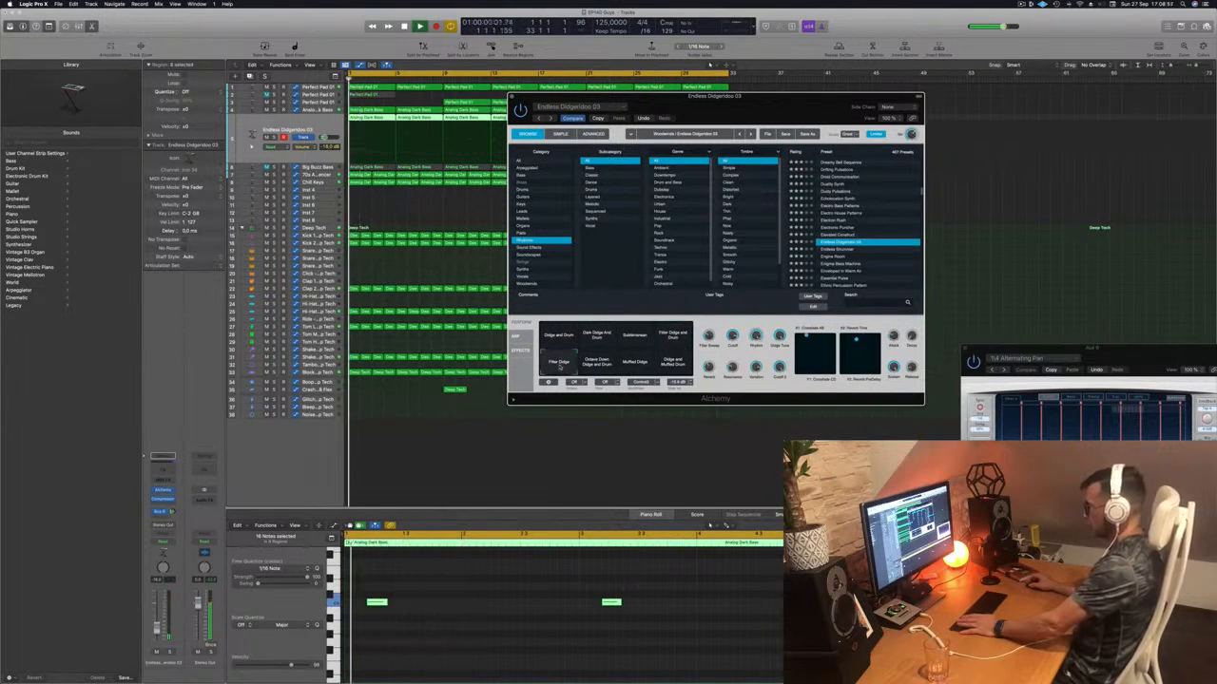
left_click(597, 363)
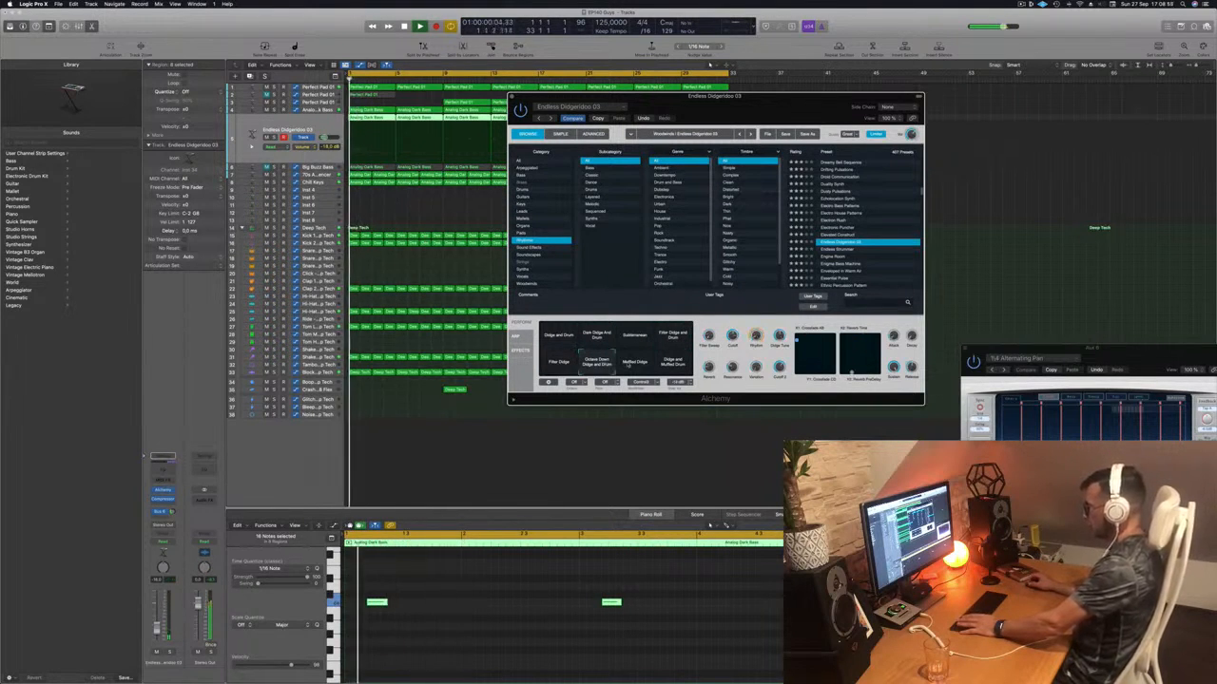
left_click(637, 362)
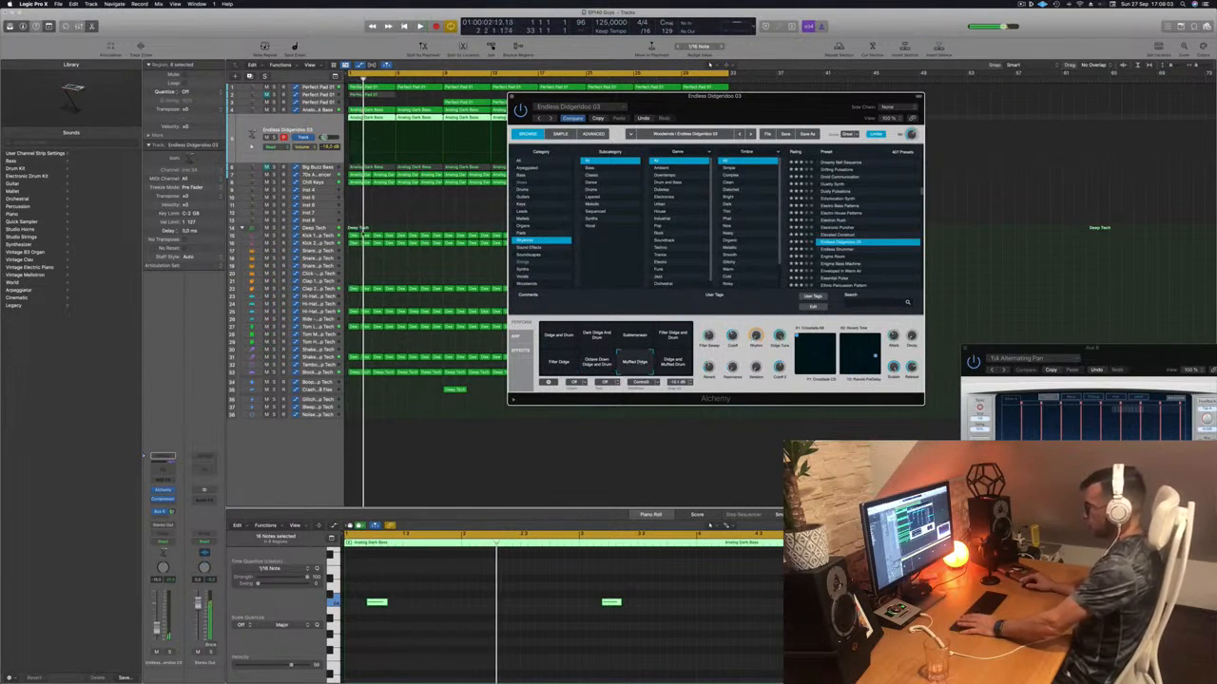
left_click(169, 513)
left_click_drag(157, 628, 157, 619)
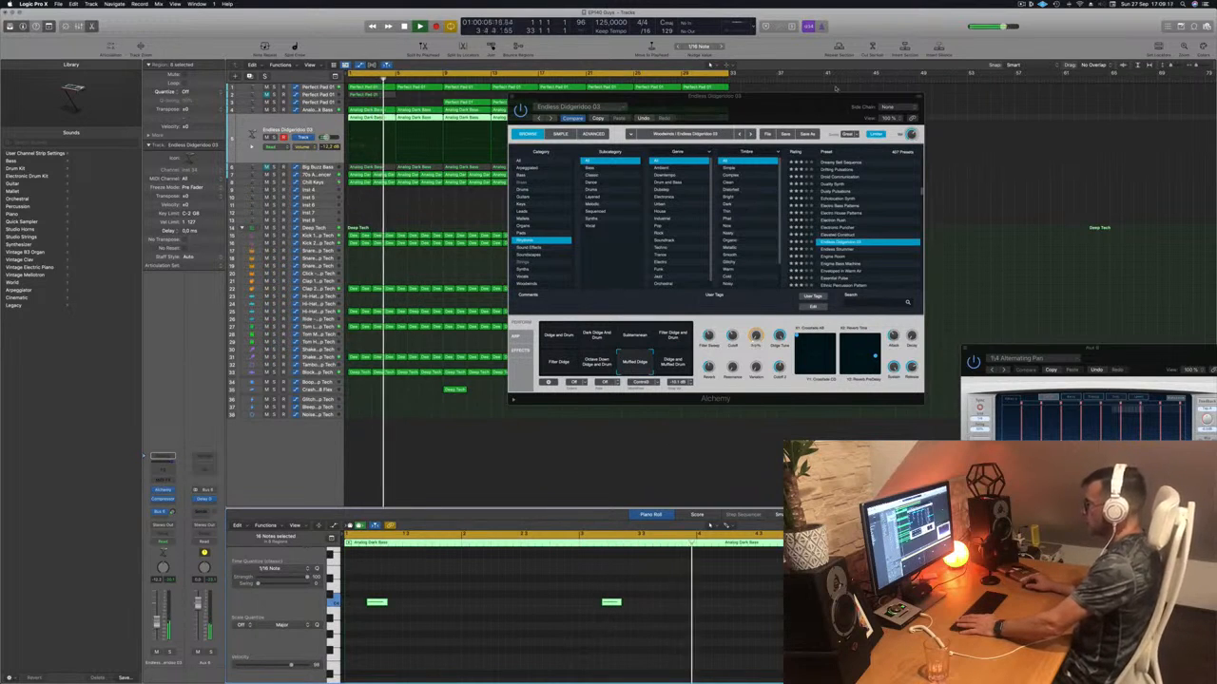
- Close the Alchemy window, select then deselect the didgeridoo regions, and zoom out horizontally
left_click_drag(665, 96, 584, 91)
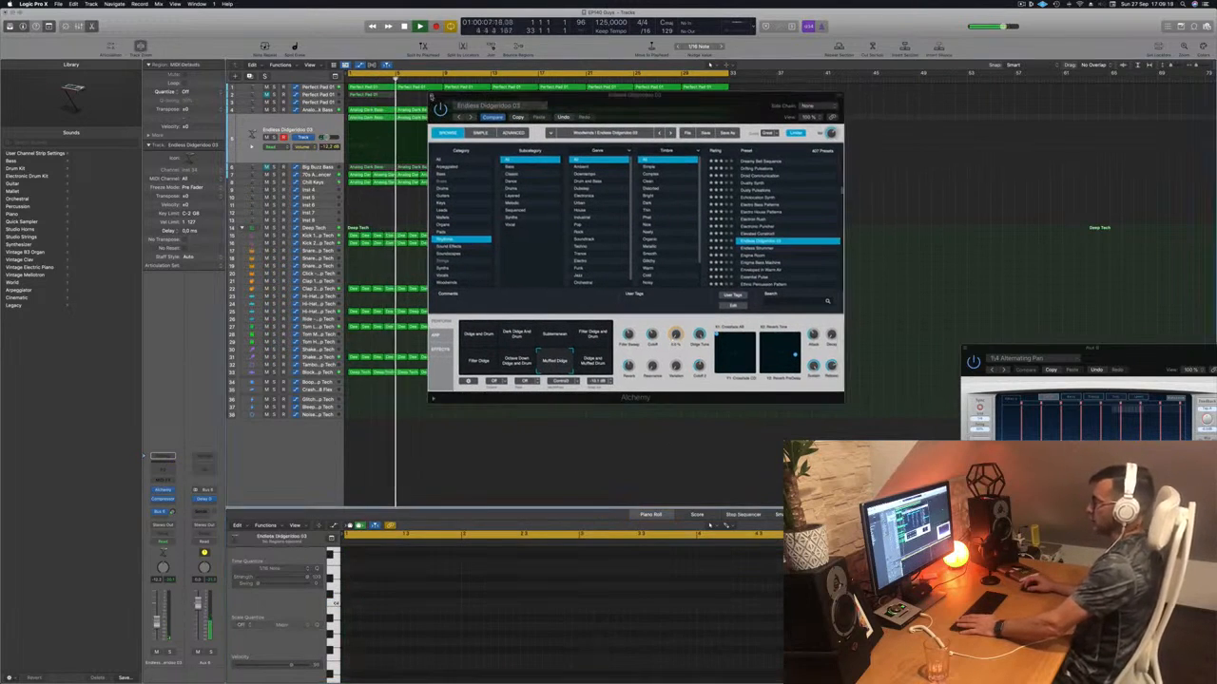
left_click(433, 97)
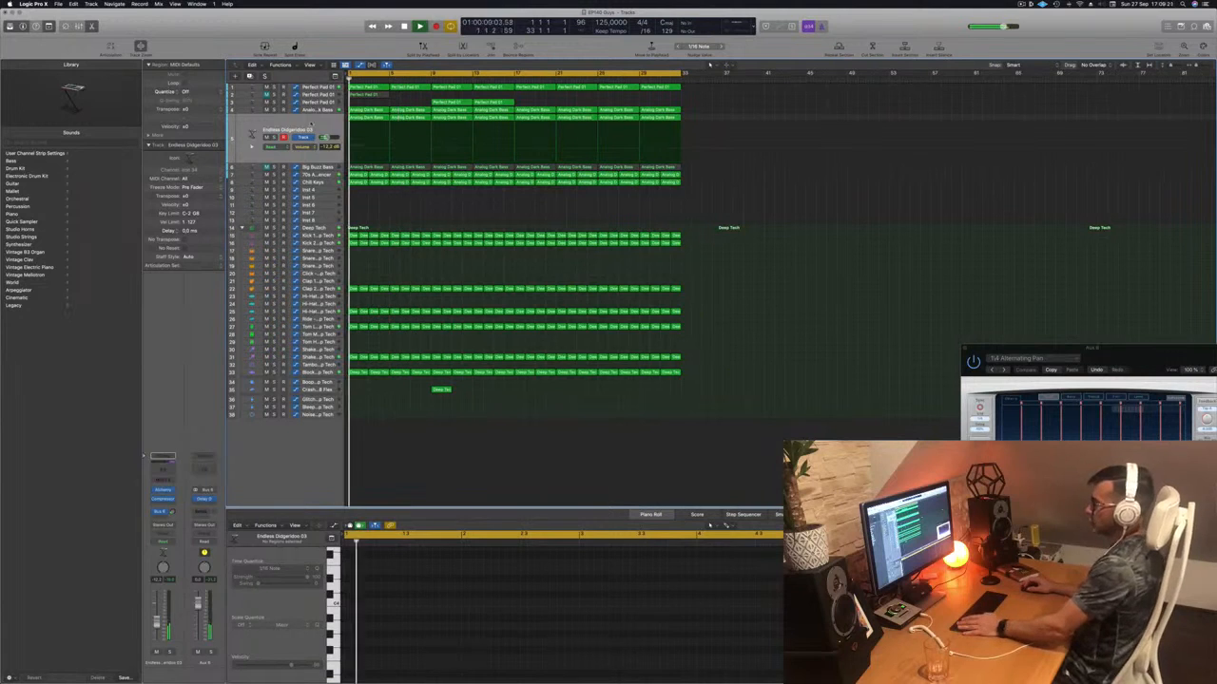
left_click_drag(326, 137, 323, 138)
left_click(468, 474)
key("super+Left")
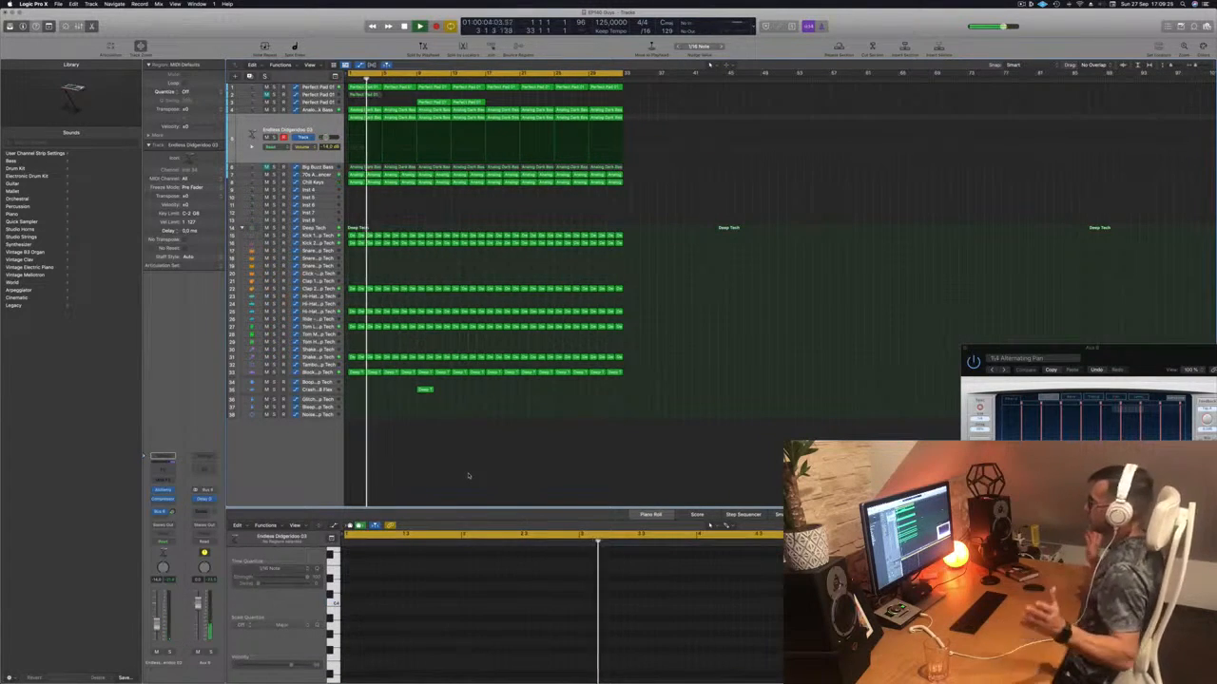